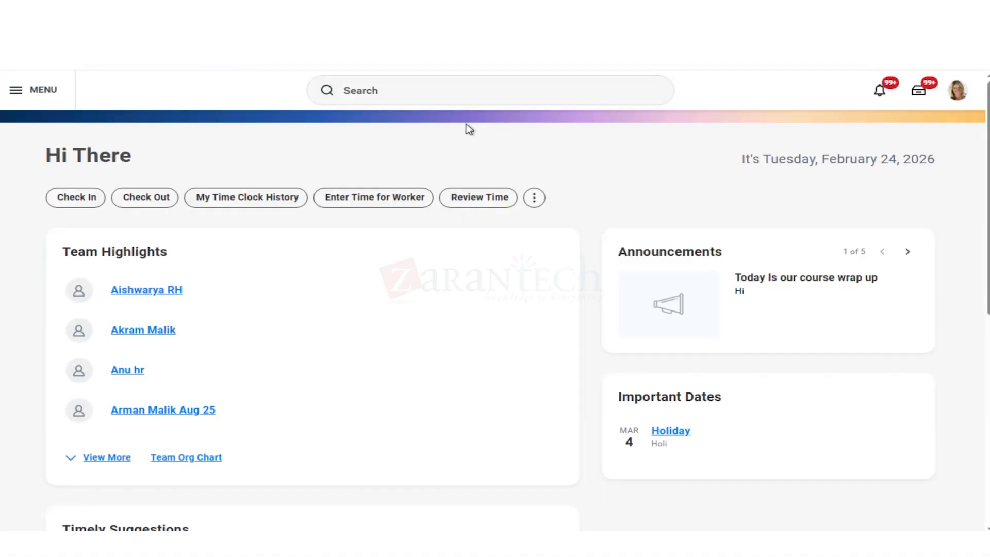
left_click(432, 92)
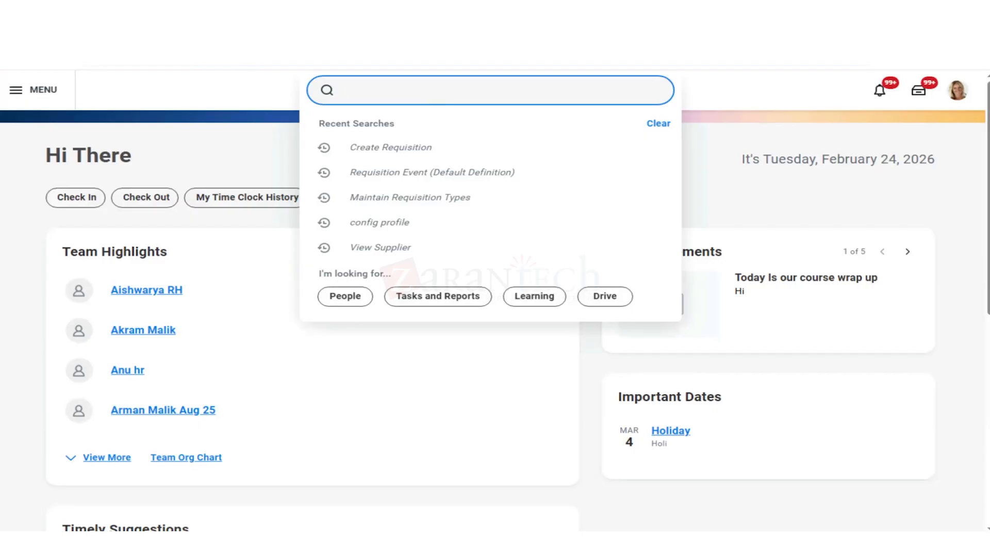
type("asset")
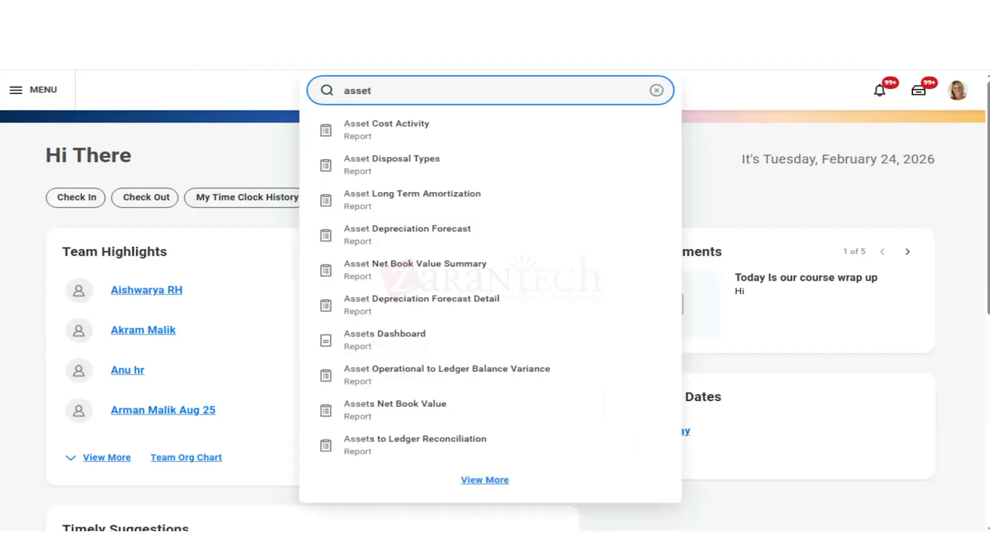
key("BackSpace")
key("BackSpace")
key("BackSpace")
key("BackSpace")
key("BackSpace")
- Search for "view asset book" and open the View Asset Books report
type("vie")
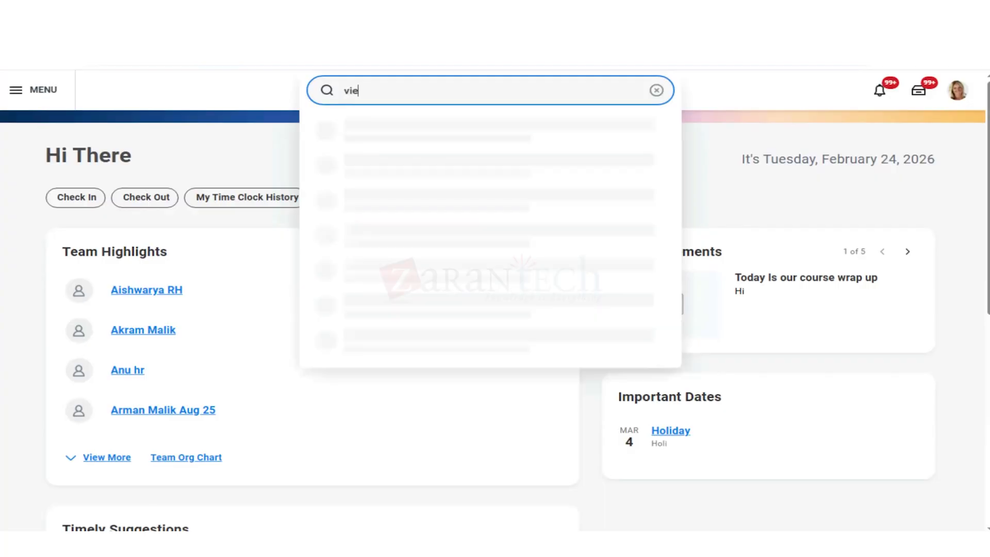
type("w asset book")
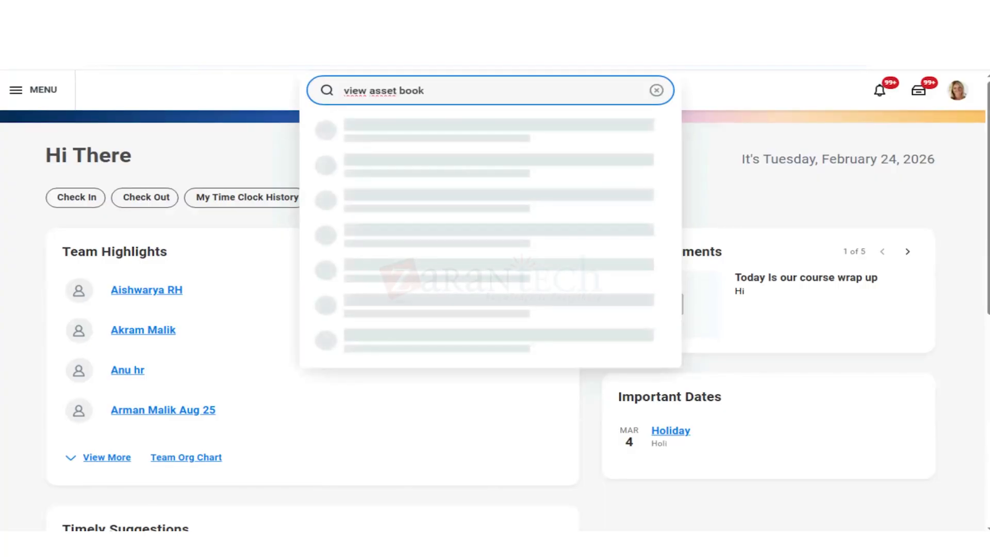
key("Down")
key("Down")
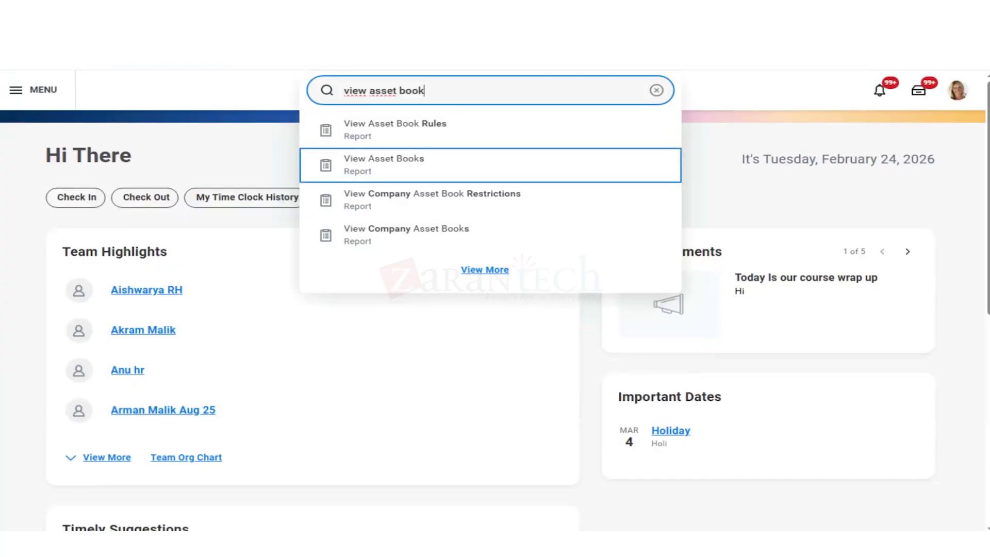
key("Return")
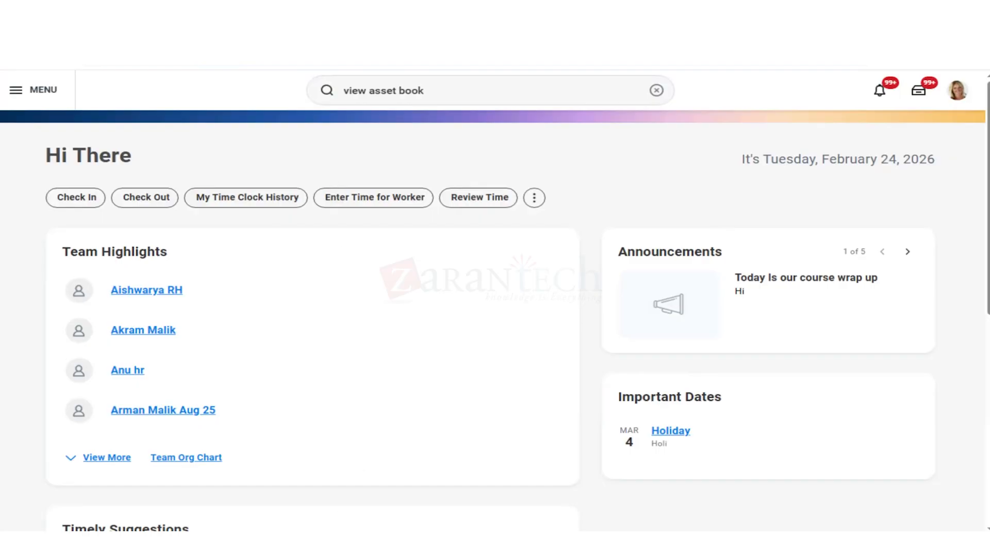
left_click(476, 89)
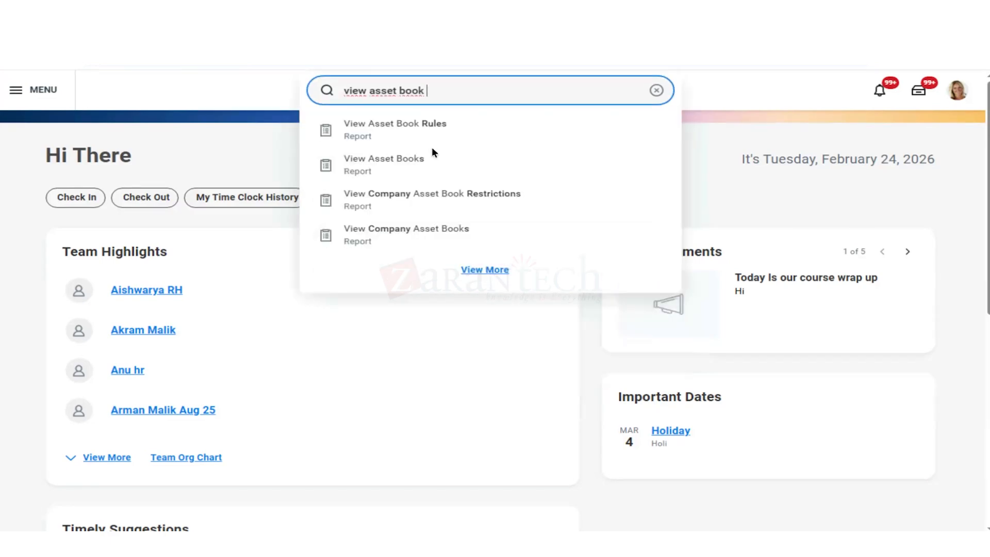
left_click(405, 166)
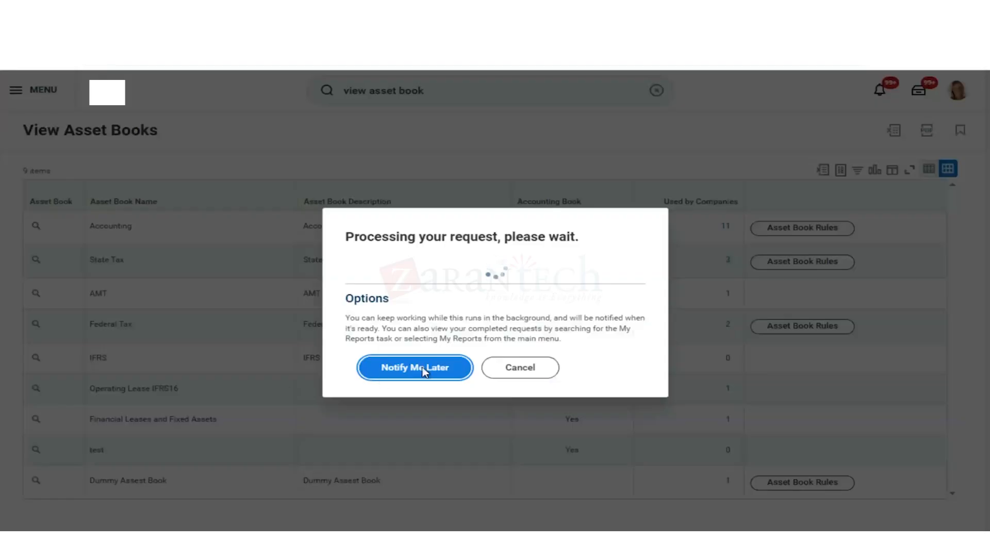
- Cancel the pending request and open the asset book rules of the Accounting asset book
left_click(516, 370)
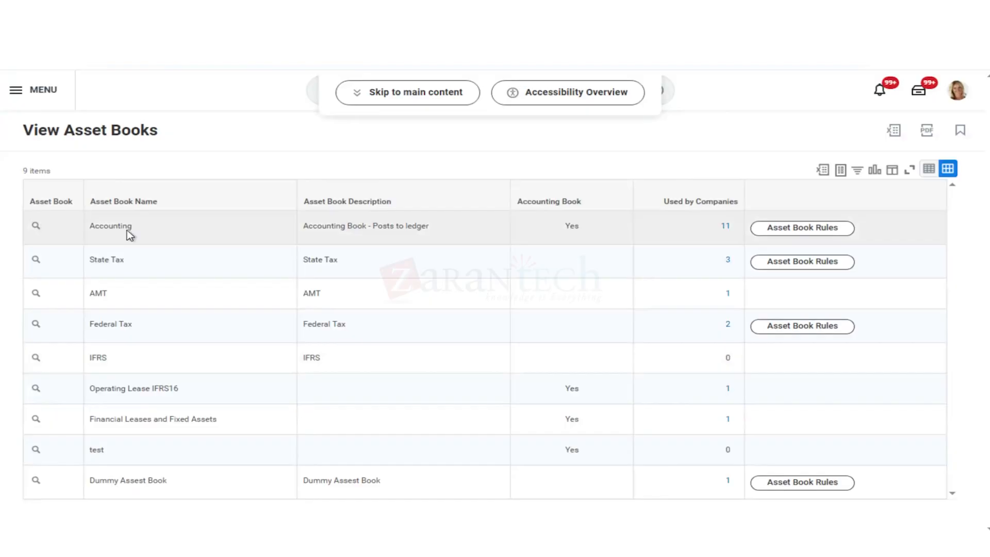
left_click(782, 232)
left_click(782, 232)
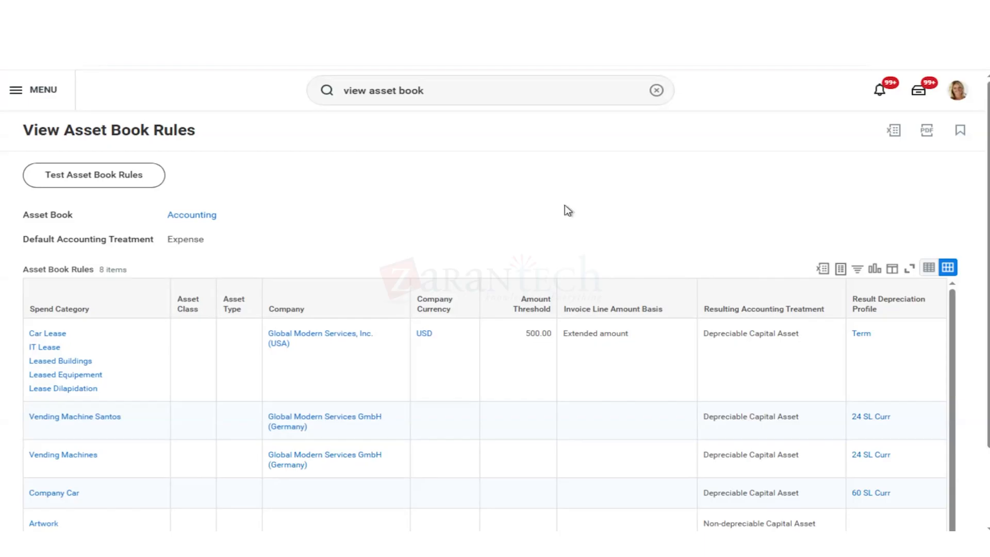
- Review the first rule's amount threshold and open the Vending Machine Santos rule's 24 SL Curr depreciation profile in a new browser tab
scroll(565, 210, "down", 1)
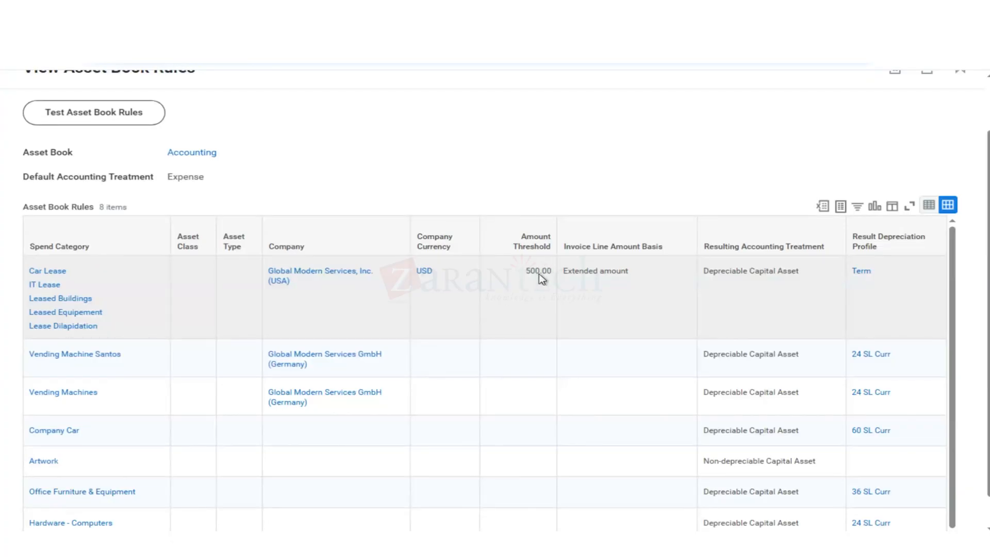
mouse_move(539, 274)
double_click(546, 271)
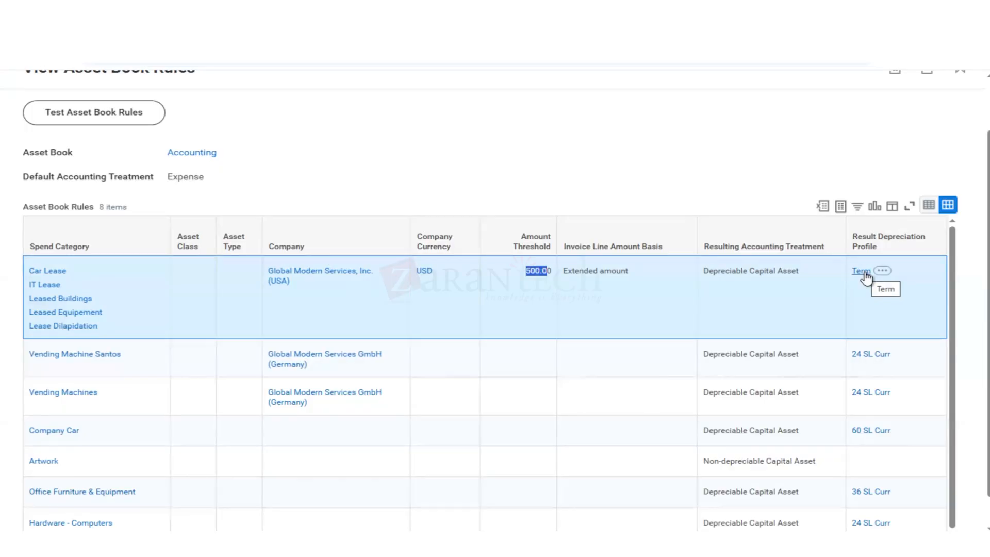
right_click(873, 355)
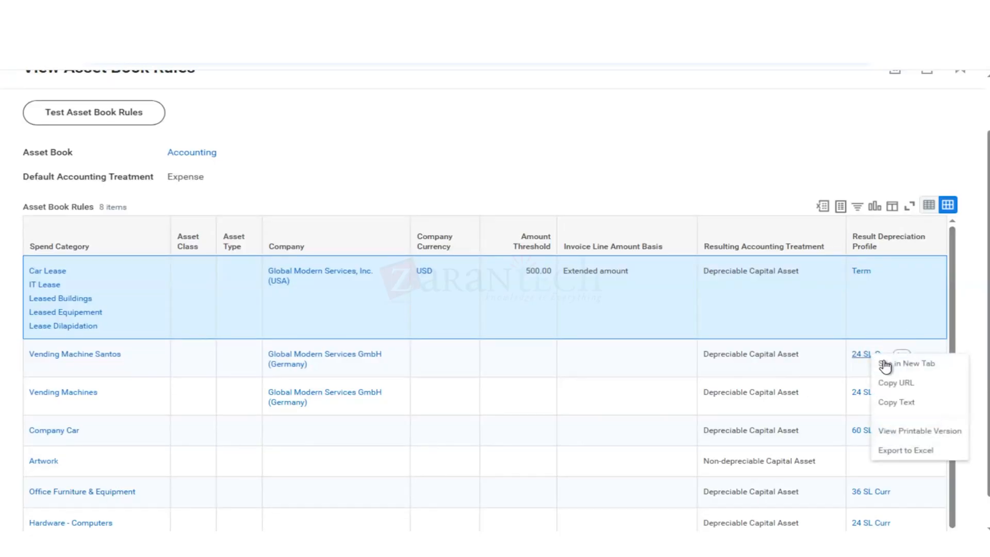
left_click(886, 364)
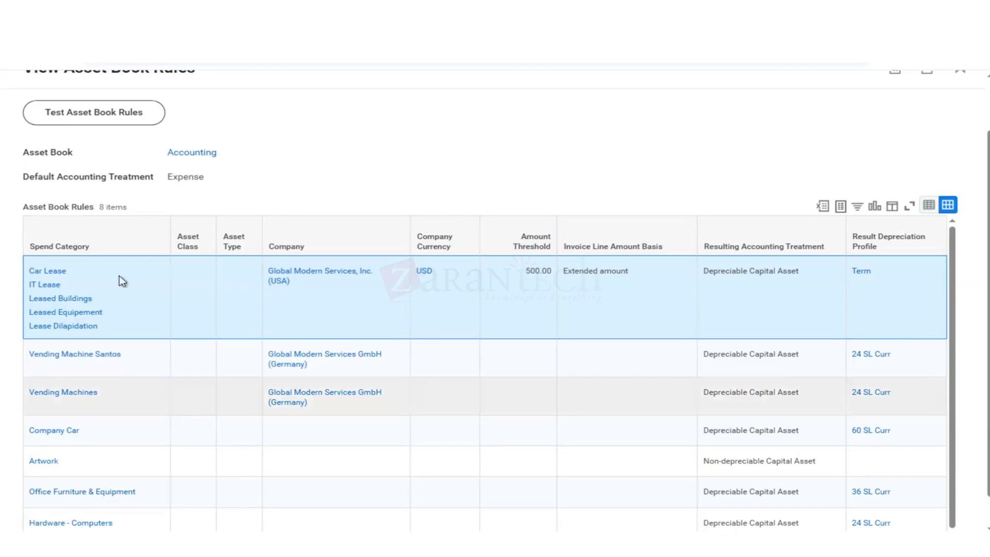
- Examine the 24 SL Curr depreciation profile's name, method, rate basis, useful life, posting frequency and convention
scroll(128, 252, "up", 1)
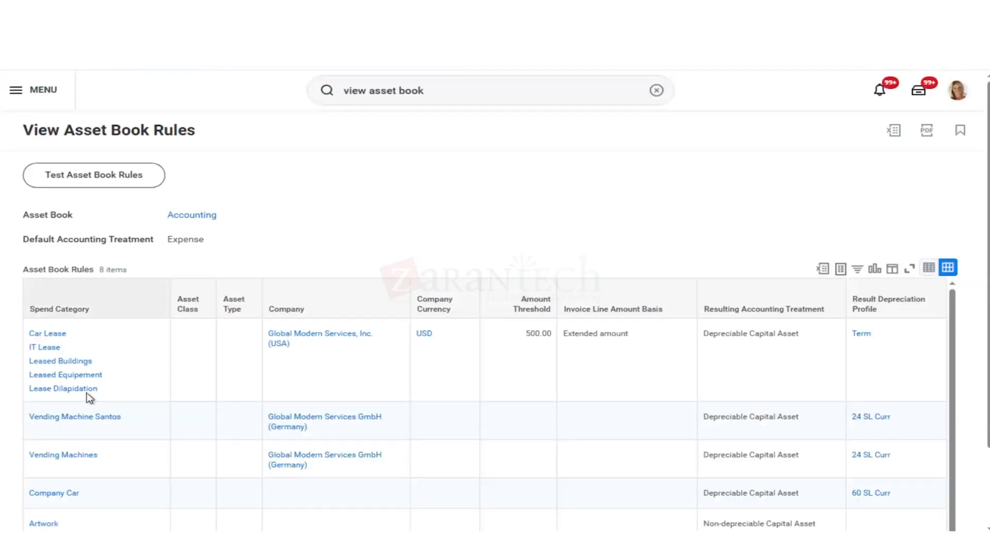
mouse_move(83, 415)
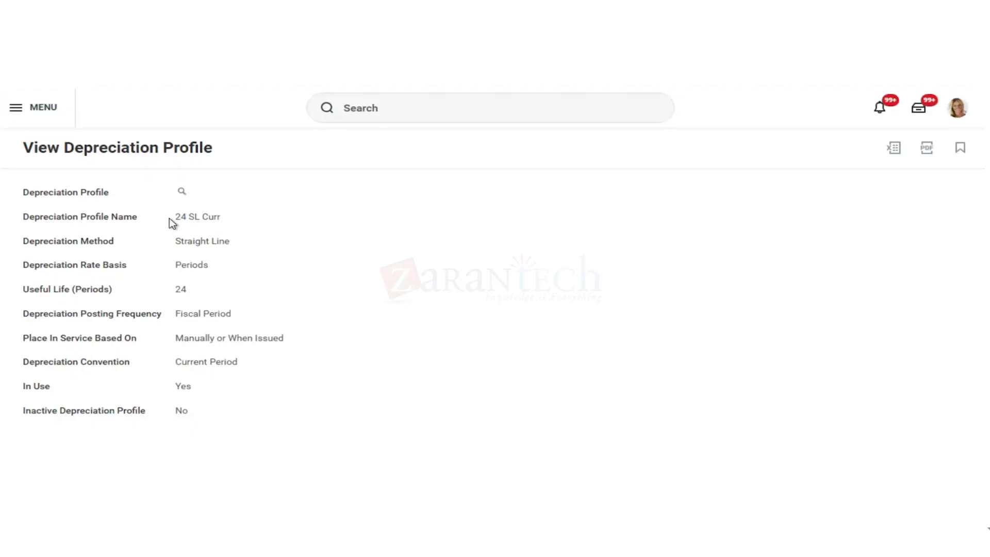
triple_click(233, 221)
left_click(235, 223)
triple_click(252, 253)
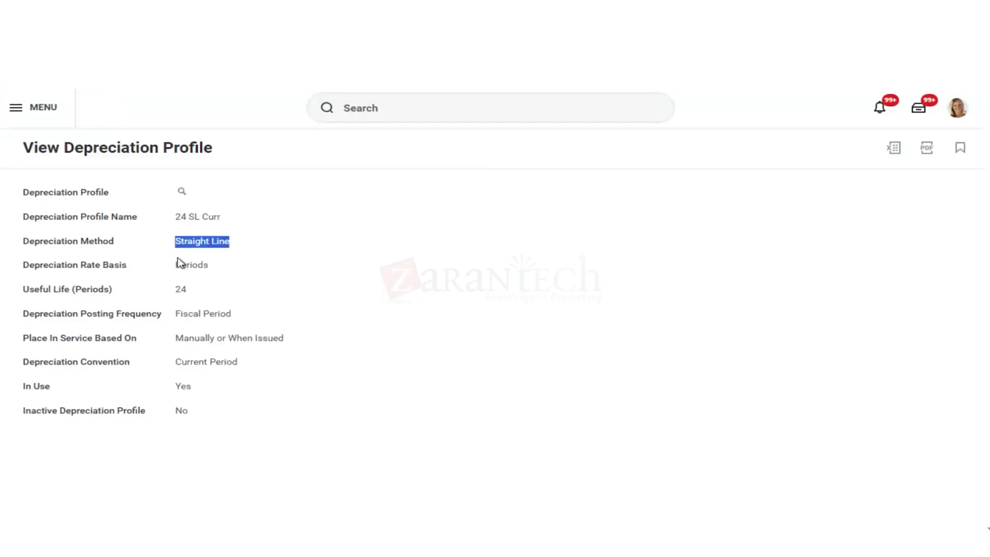
left_click(54, 264)
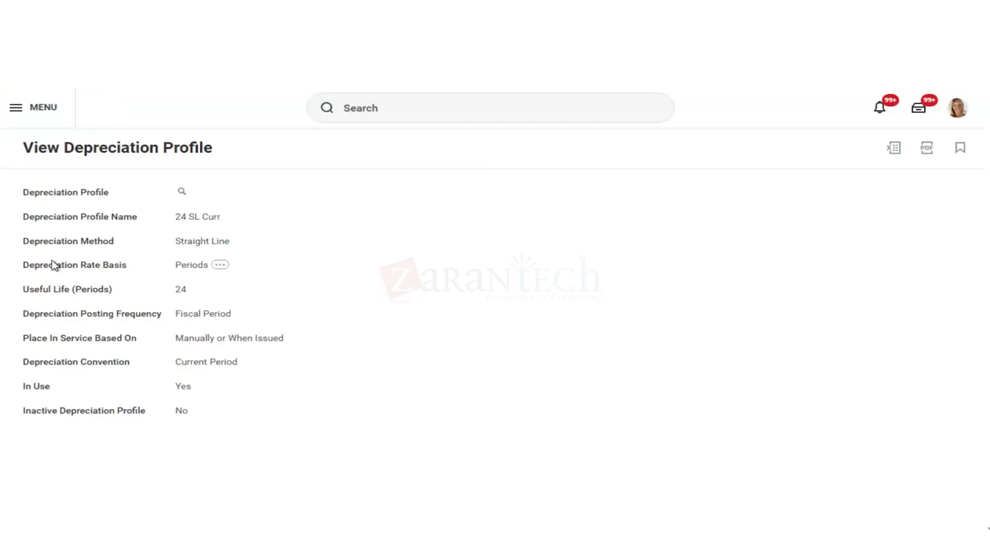
triple_click(244, 268)
left_click(267, 287)
triple_click(246, 301)
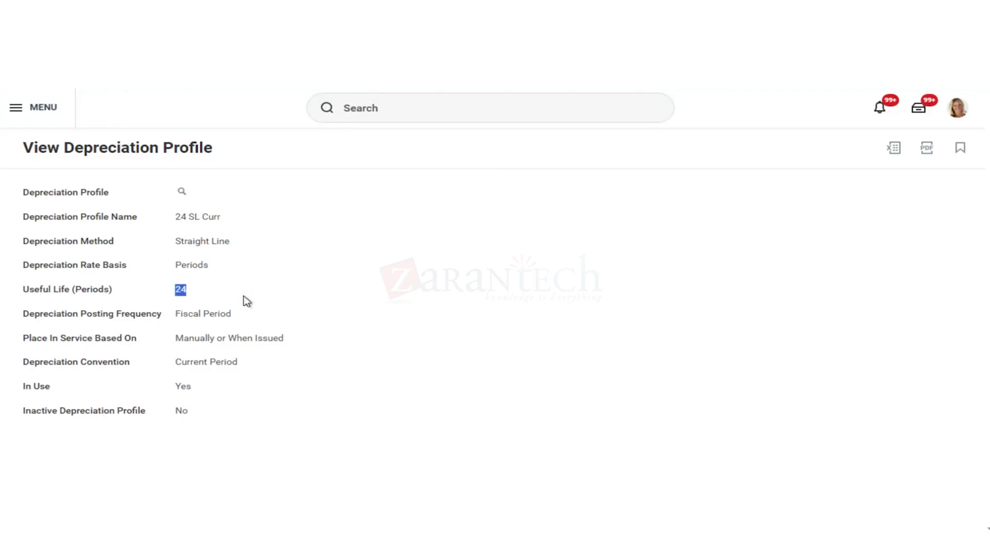
left_click(291, 292)
left_click_drag(183, 315, 251, 322)
left_click(360, 324)
mouse_move(226, 364)
key("ctrl+a")
left_click(267, 417)
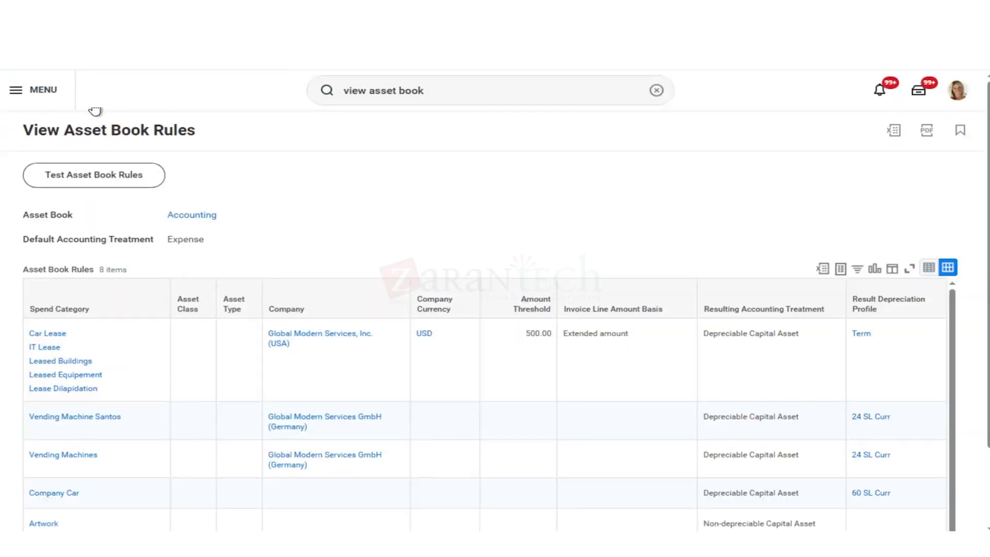
- Return to the home page and duplicate its browser tab
left_click(98, 101)
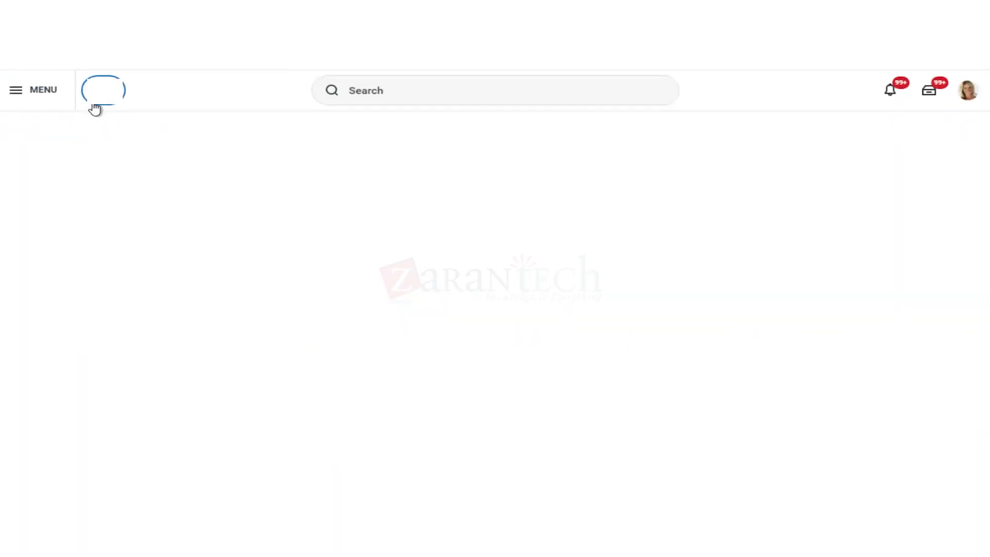
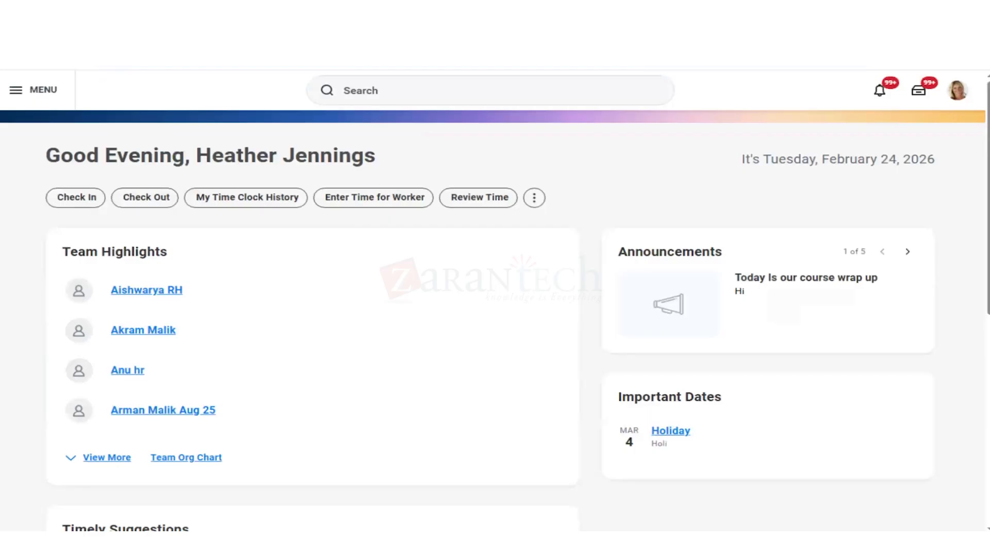
right_click(101, 72)
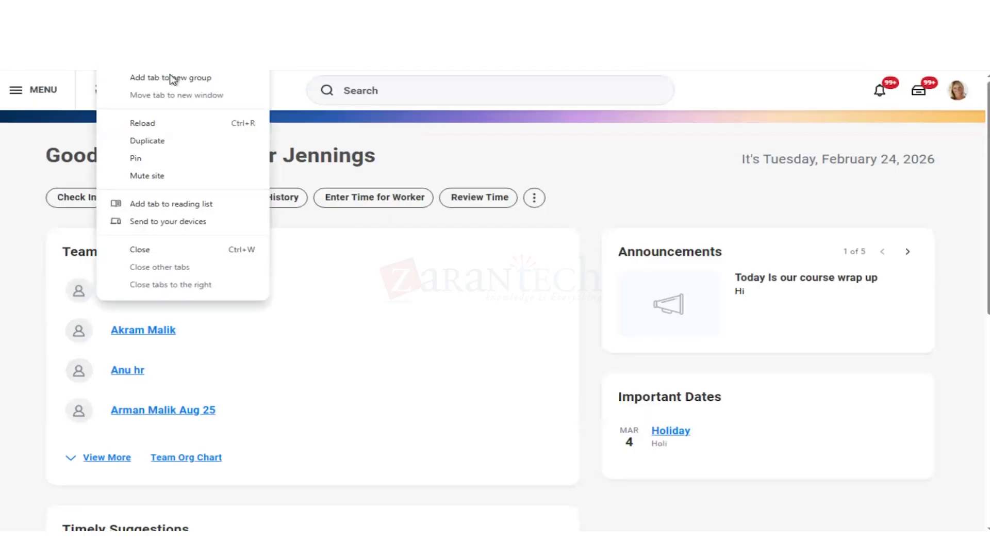
left_click(162, 141)
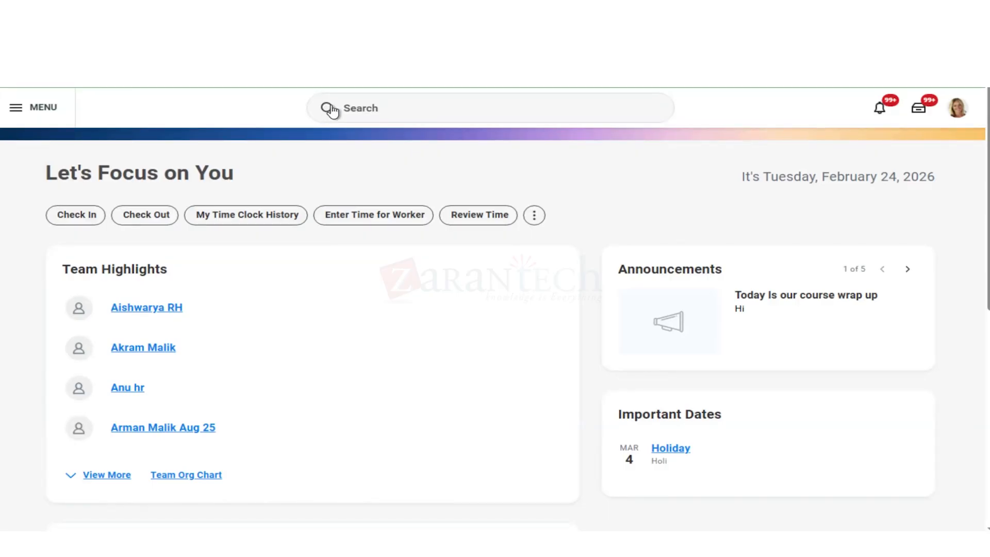
- Search for "domain sec" and open the Domain Security Policies for Functional Area report
left_click(369, 112)
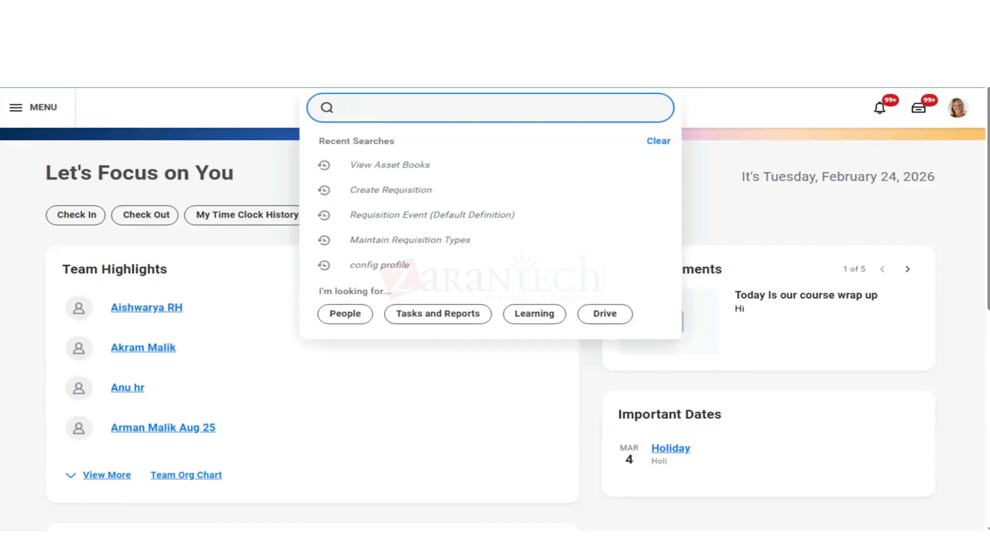
type("domain sec")
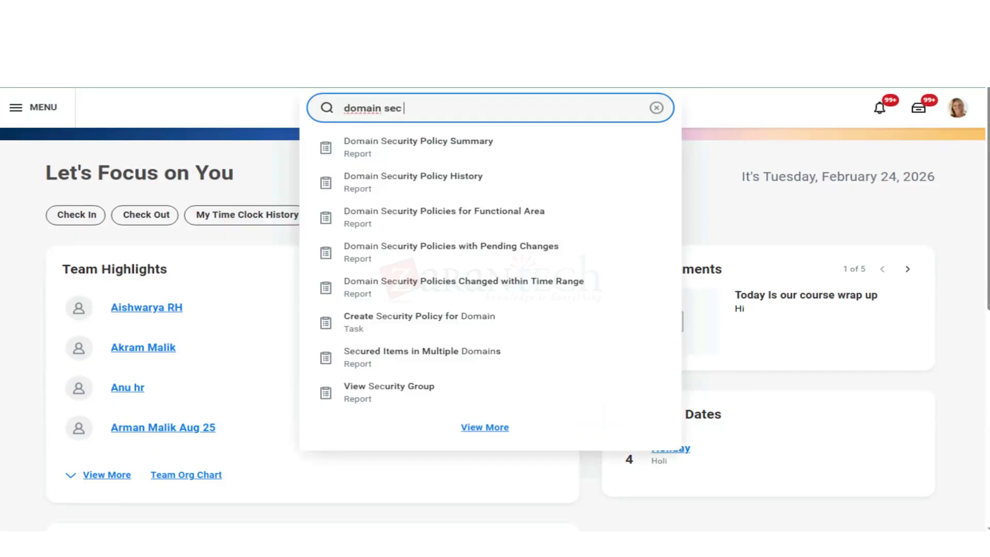
key("Down")
key("Down")
key("Down")
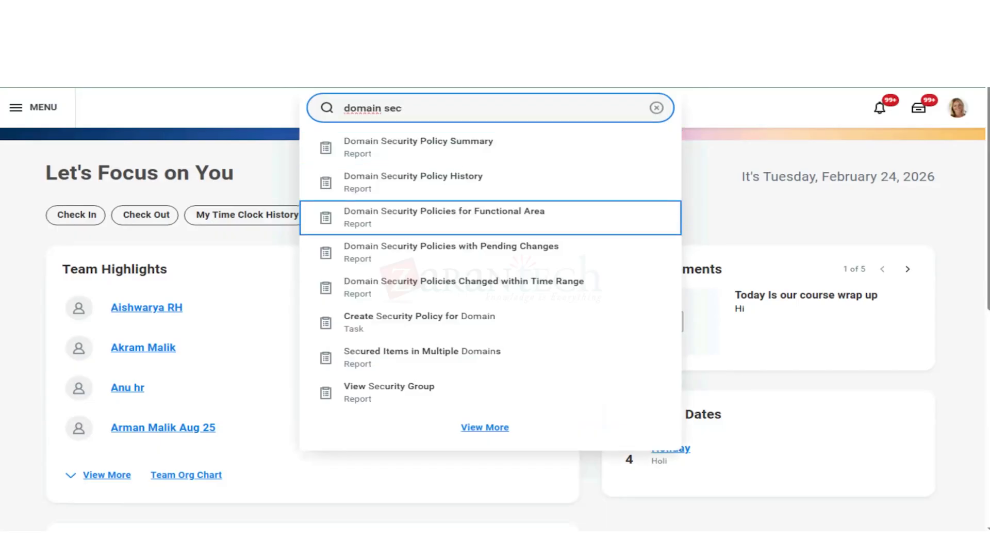
key("Escape")
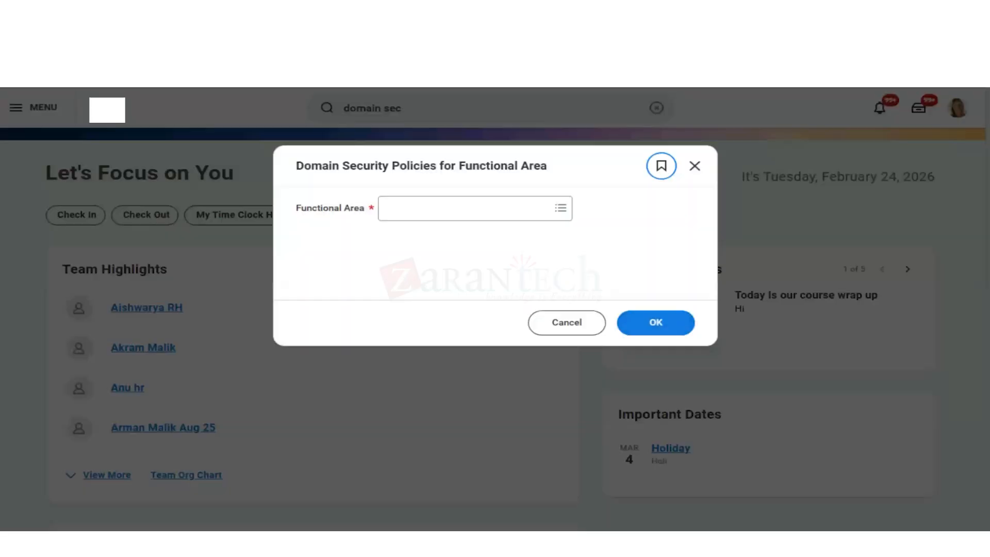
- Run the domain security policies report for the Business Asset Accounting functional area
left_click(404, 221)
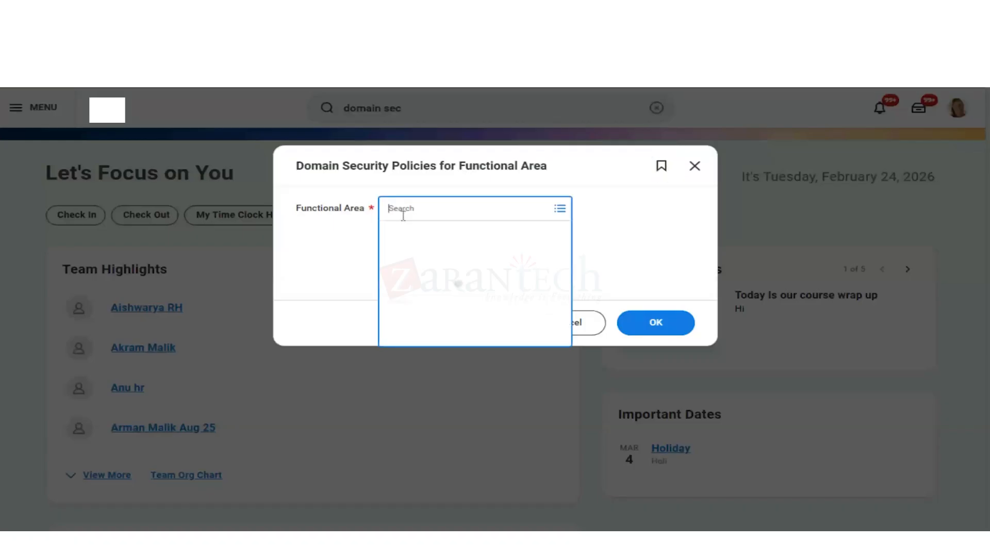
type("asset")
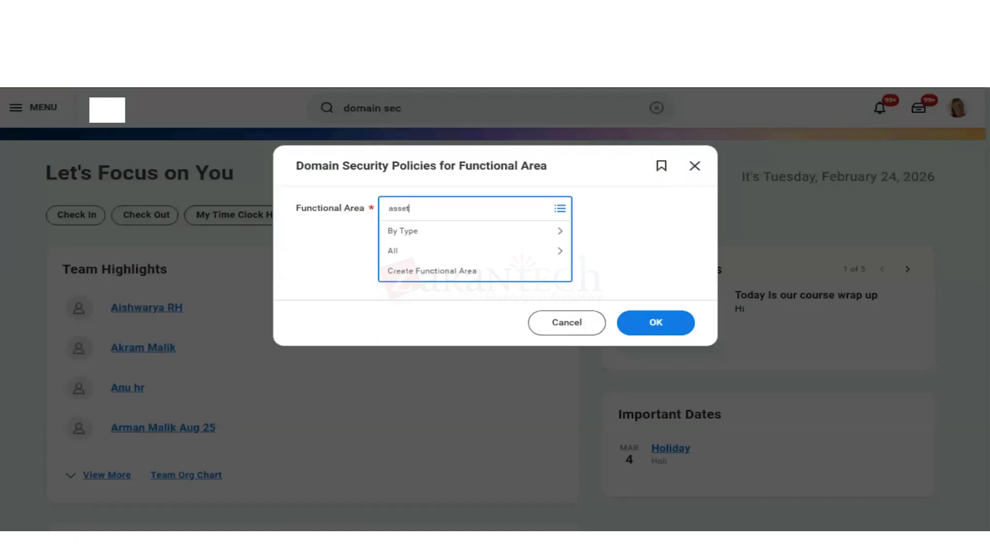
key("Return")
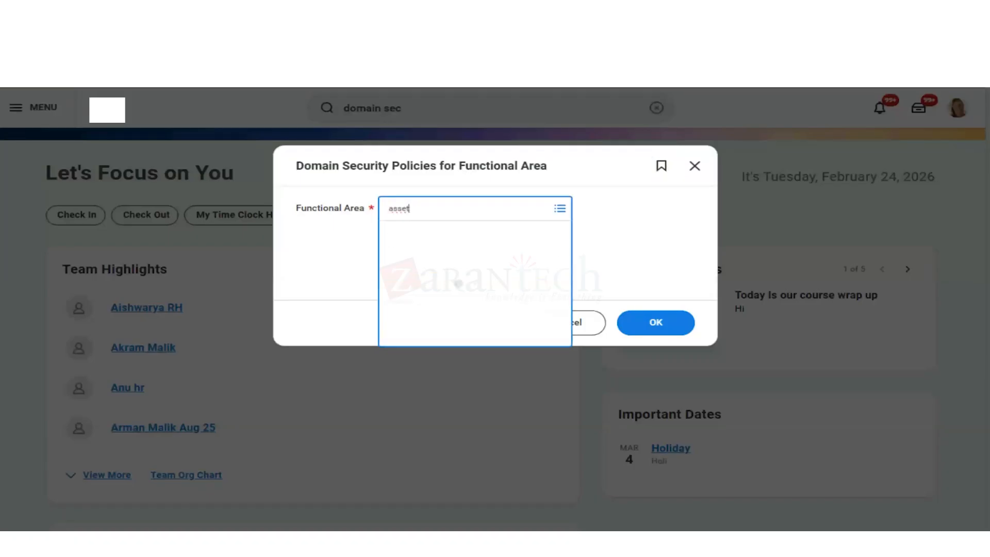
key("Down")
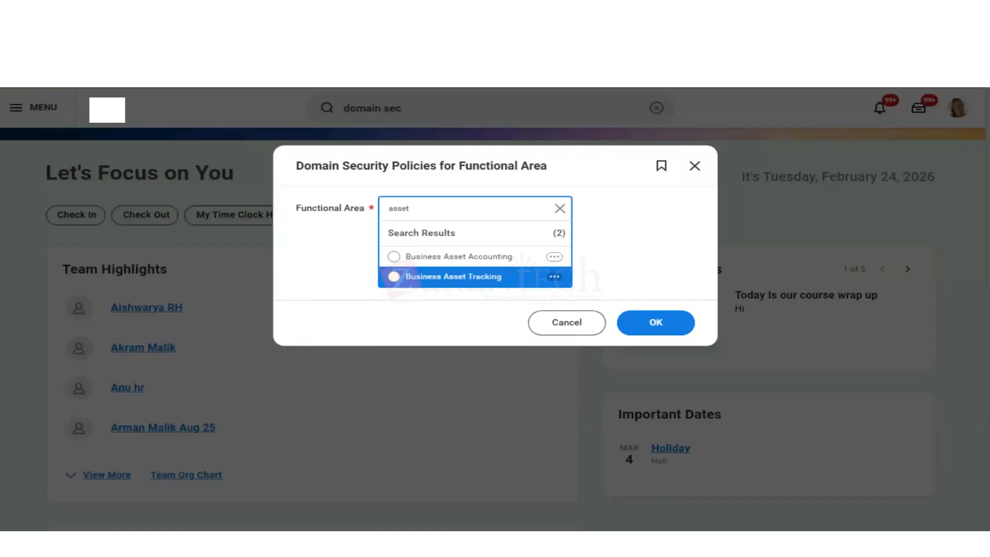
key("Up")
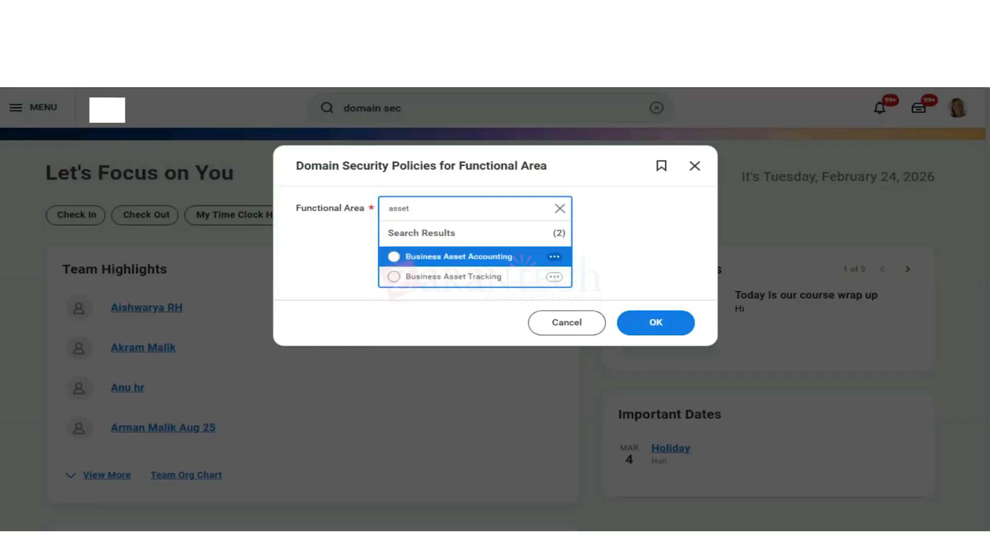
key("Return")
left_click(658, 319)
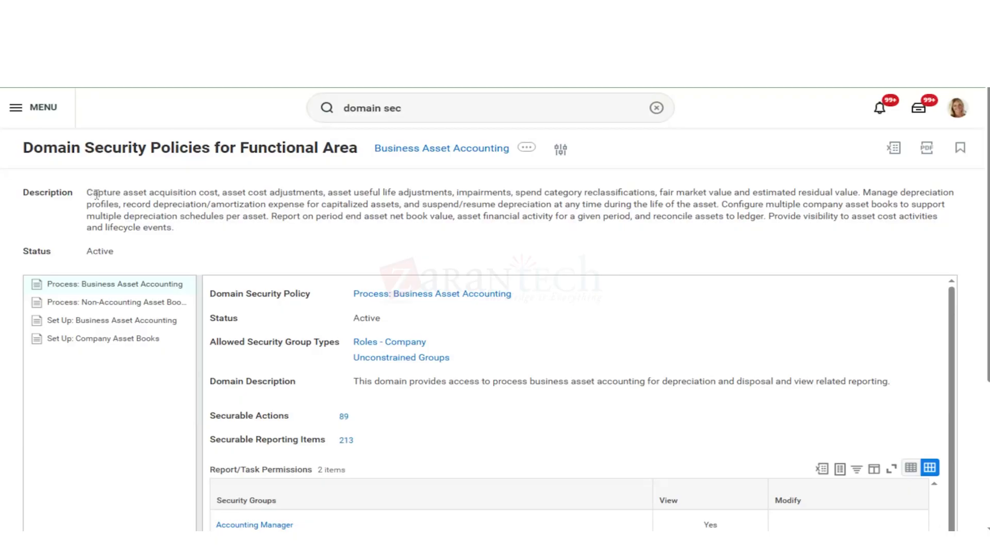
- Examine the Business Asset Accounting functional area's description, covering asset adjustments, depreciation, company asset books and period-end reporting
left_click_drag(159, 193, 388, 194)
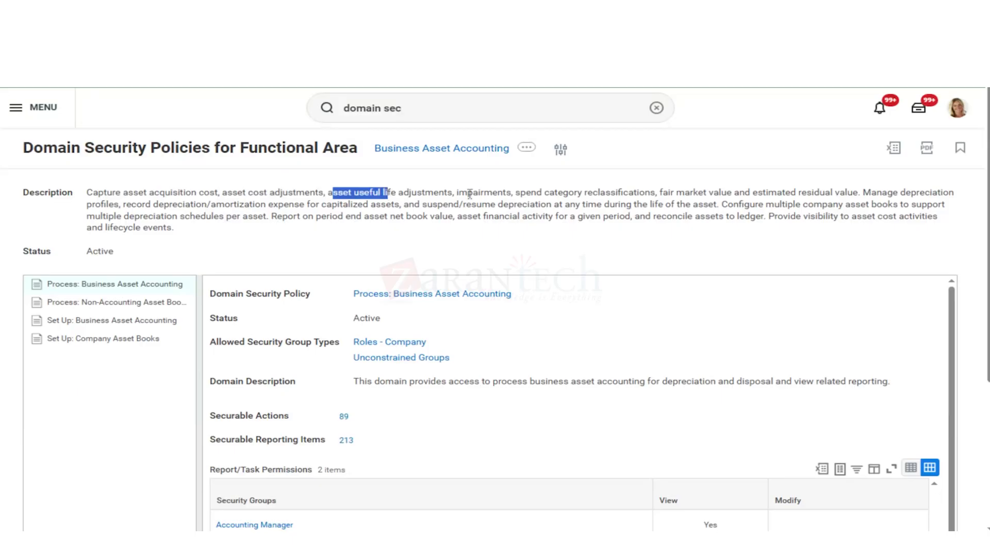
left_click_drag(458, 194, 786, 194)
left_click(676, 256)
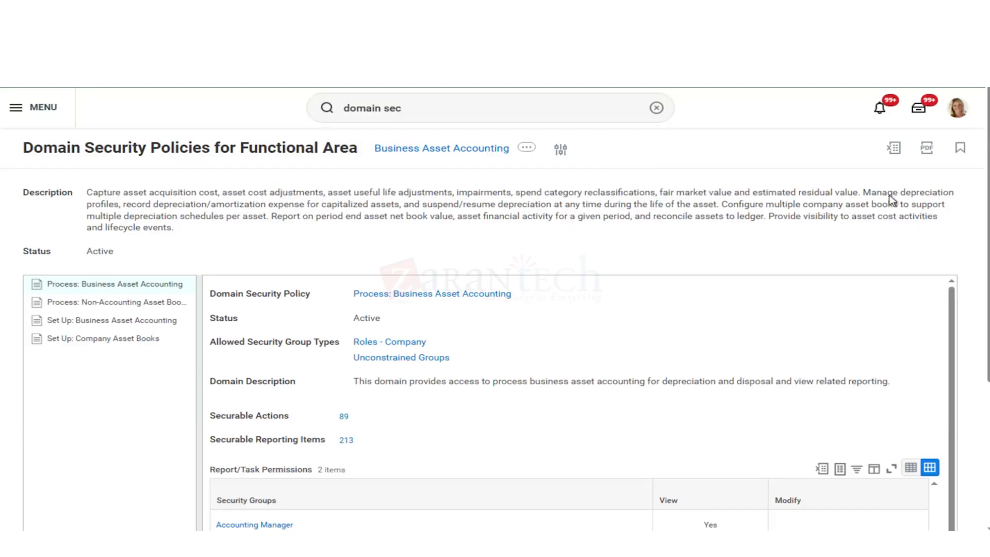
left_click_drag(944, 193, 863, 192)
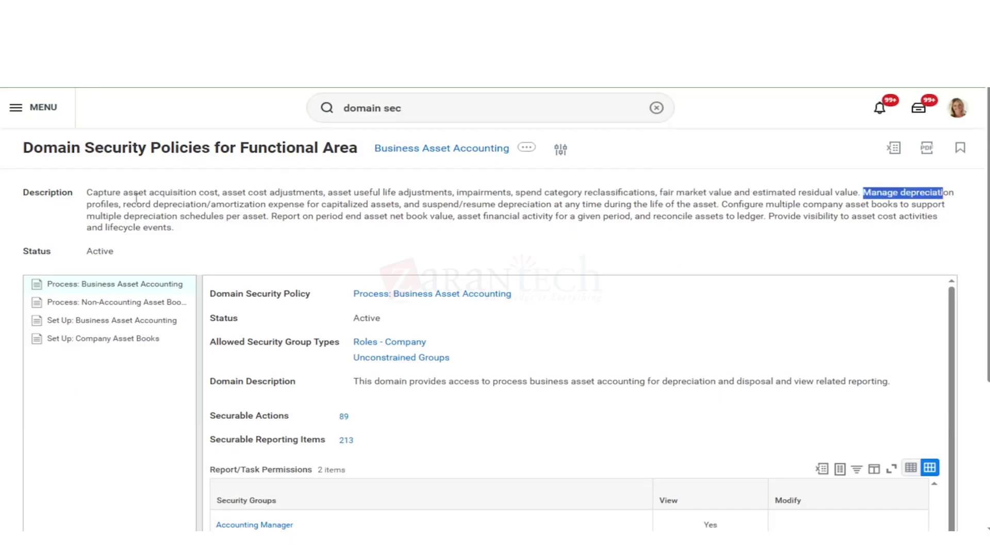
left_click(98, 205)
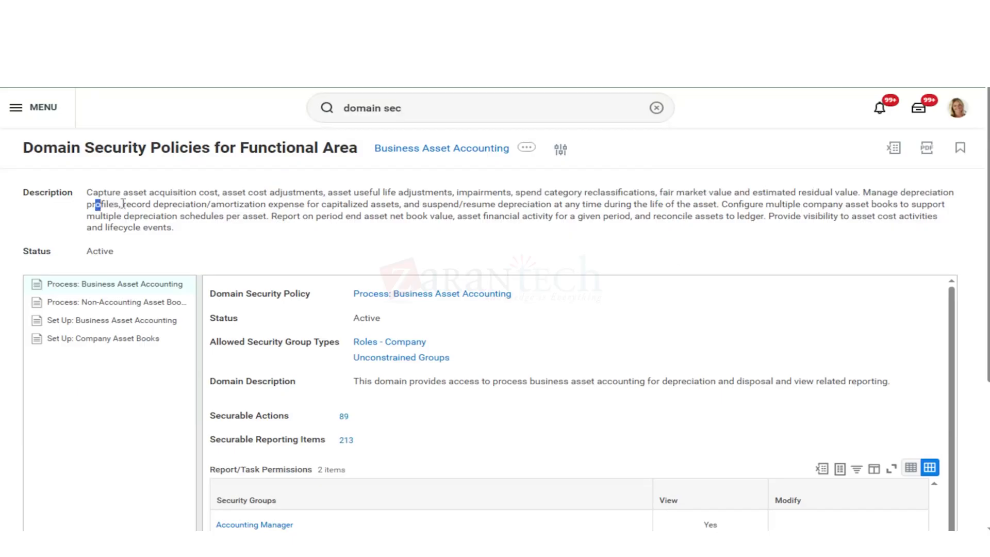
left_click_drag(123, 205, 343, 206)
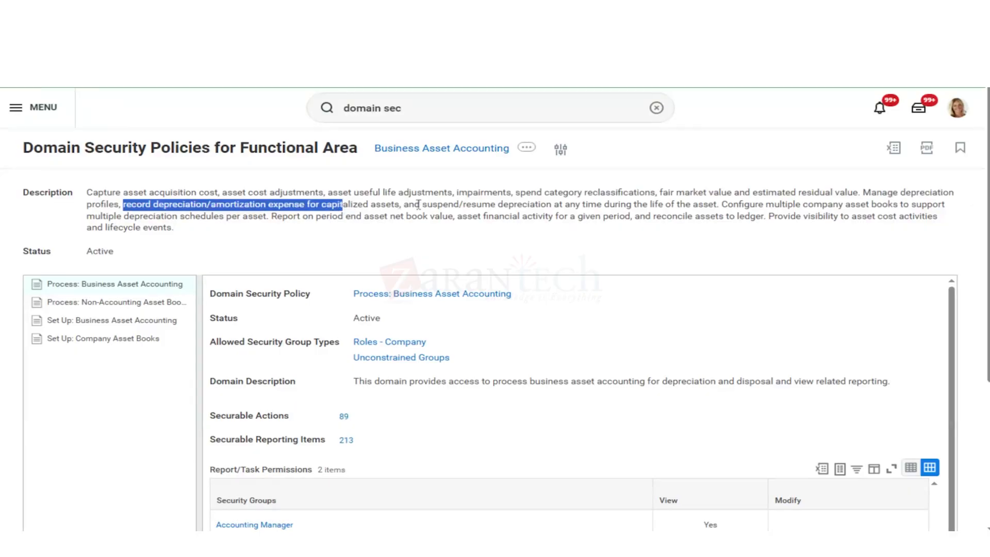
left_click_drag(422, 205, 605, 209)
left_click(645, 220)
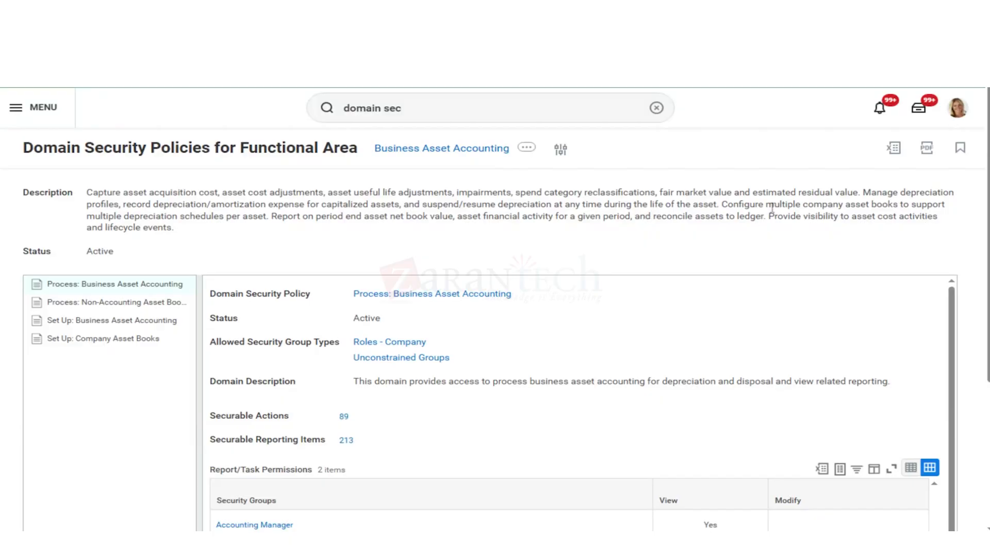
left_click_drag(773, 208, 916, 206)
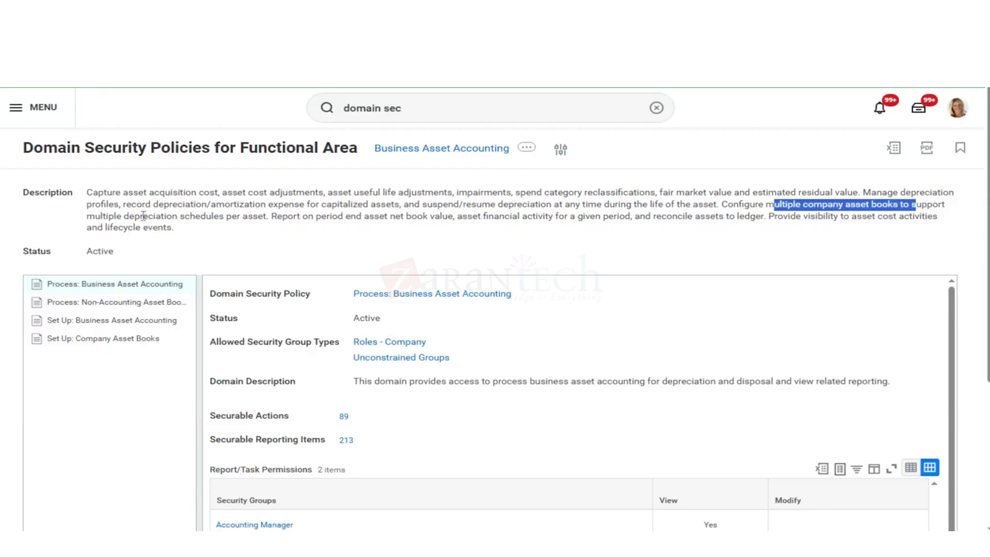
left_click_drag(144, 216, 188, 214)
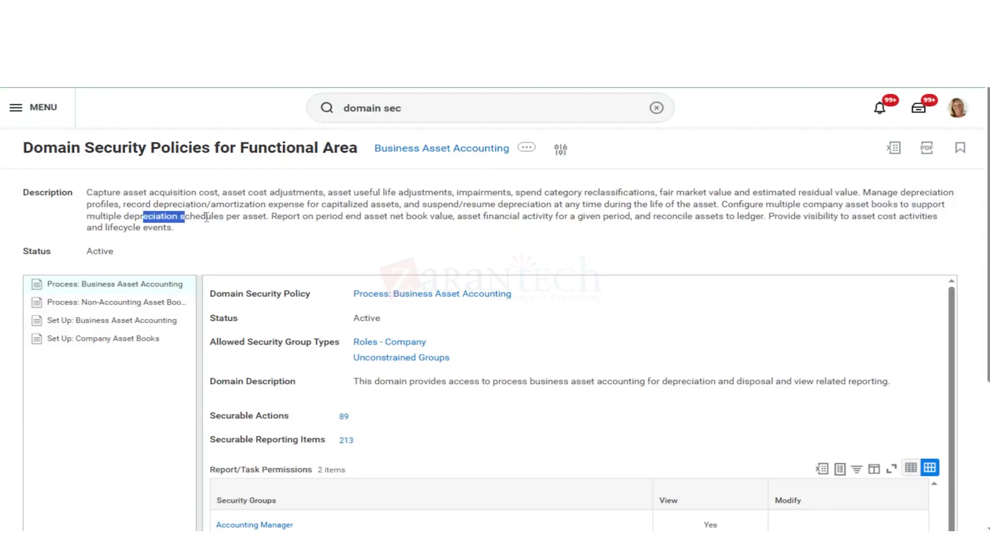
left_click(208, 218)
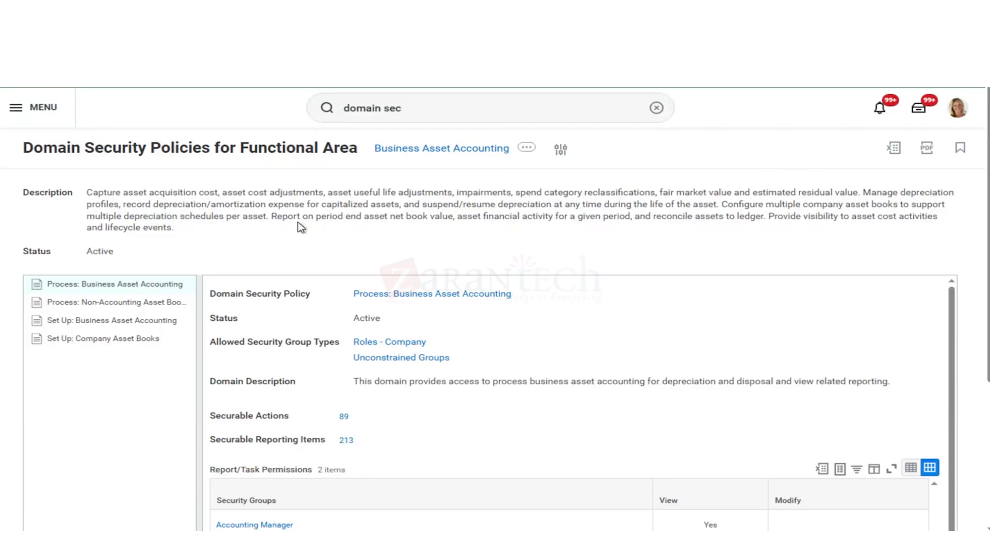
left_click_drag(271, 216, 377, 212)
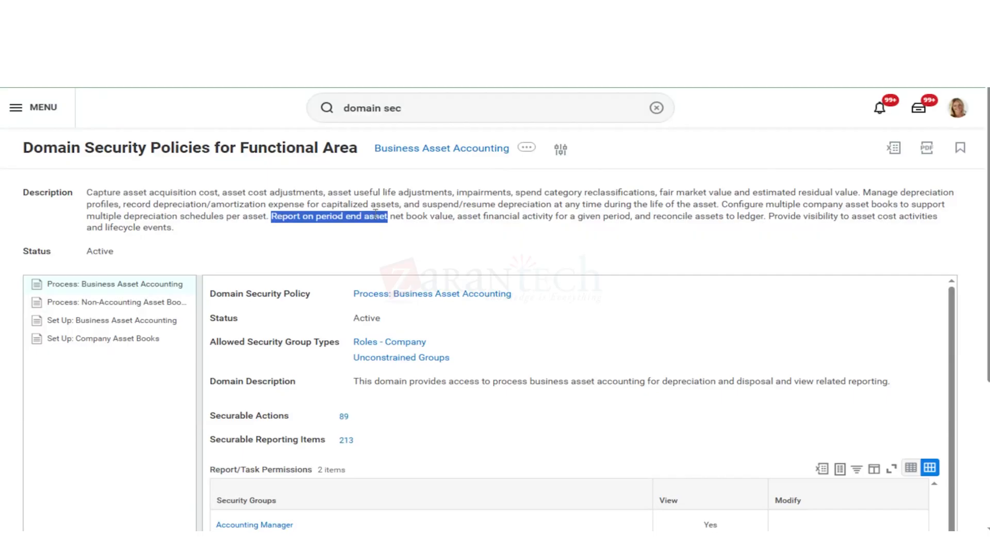
left_click(462, 266)
- Review the permitted security groups and view the Set Up: Business Asset Accounting and Set Up: Company Asset Books policies
scroll(385, 281, "down", 3)
scroll(383, 280, "down", 5)
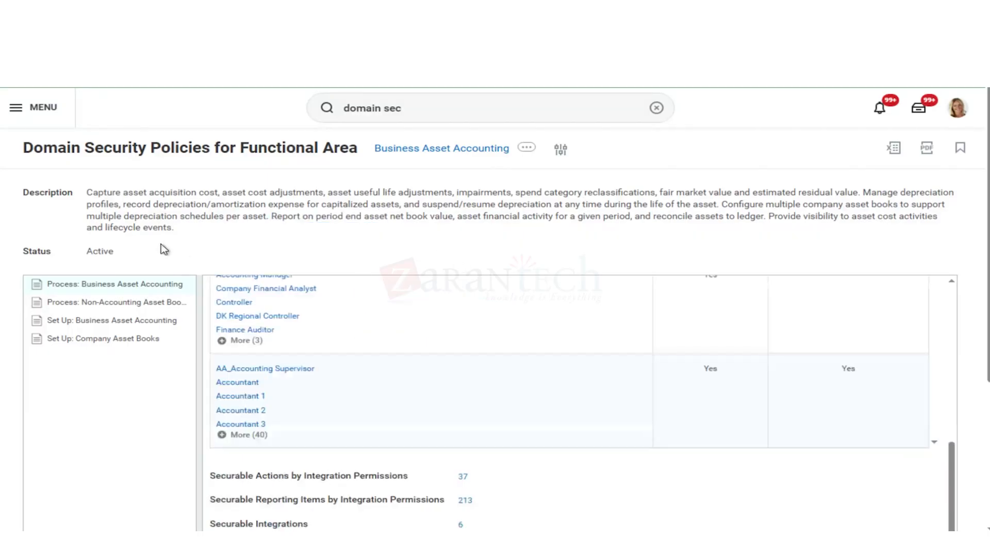
left_click(106, 323)
left_click(115, 339)
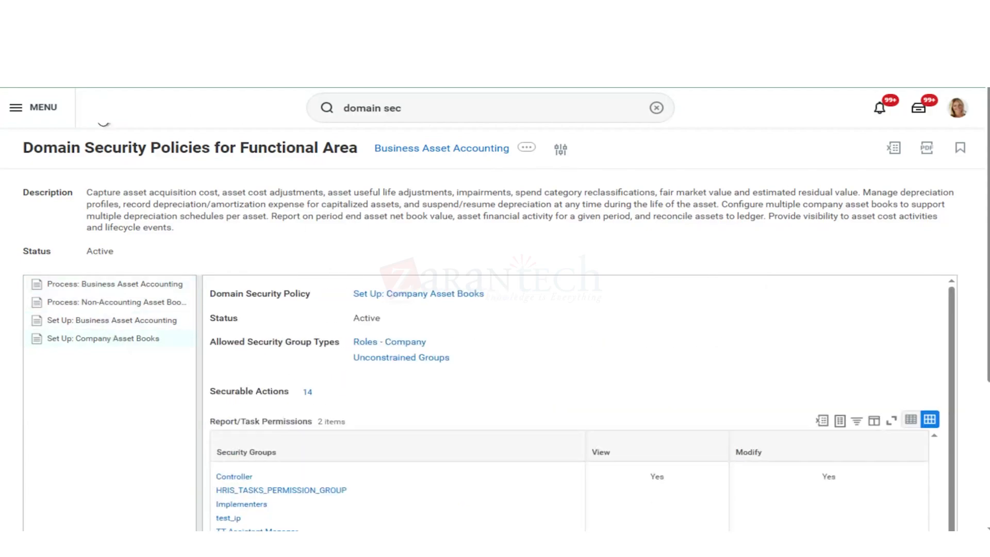
- Return to the home page, search for "main asset book" and open the Maintain Asset Books task
left_click(104, 119)
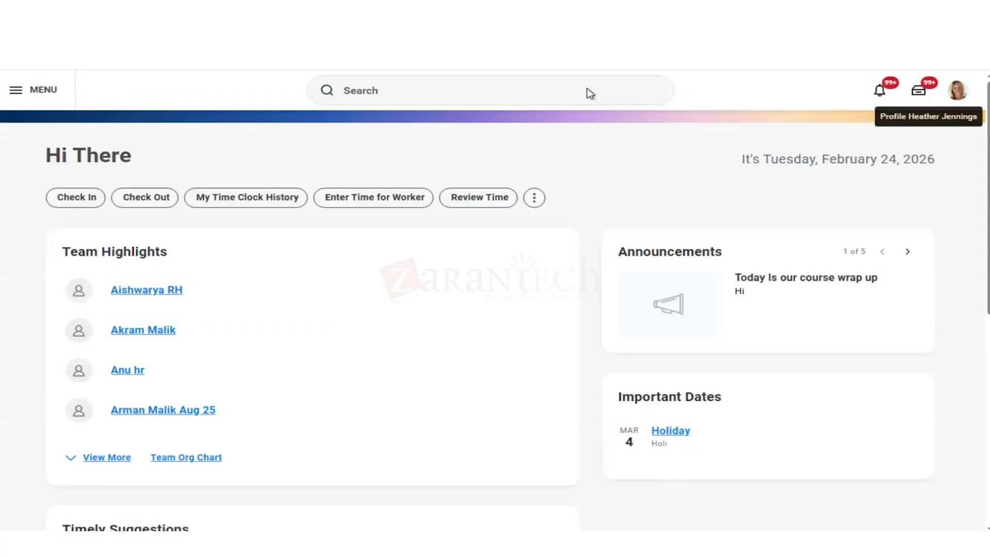
left_click(574, 94)
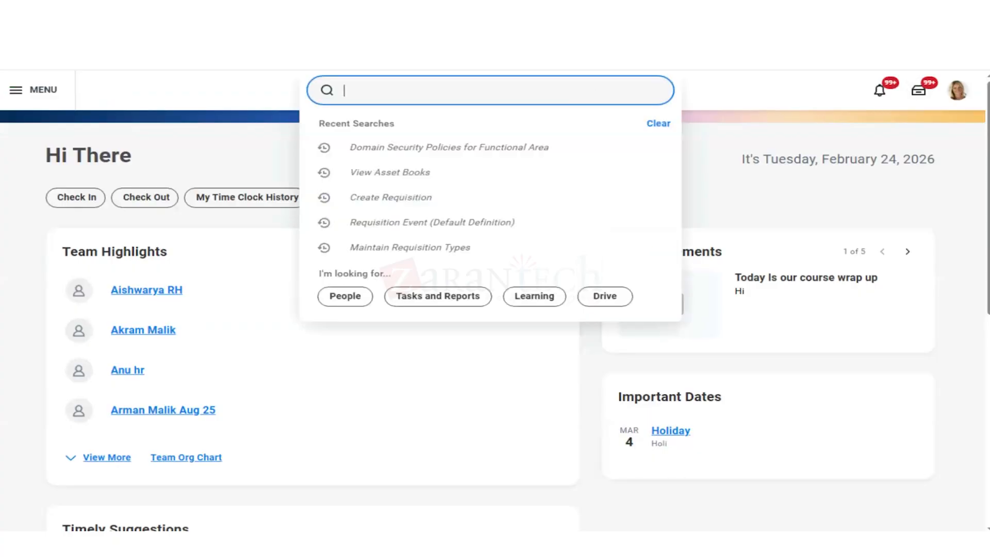
type("main")
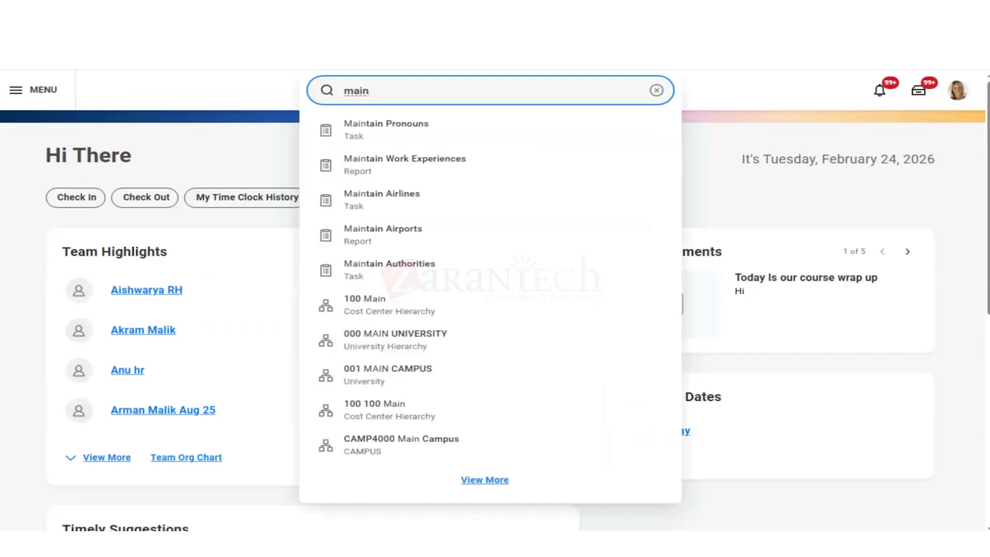
type(" asset book")
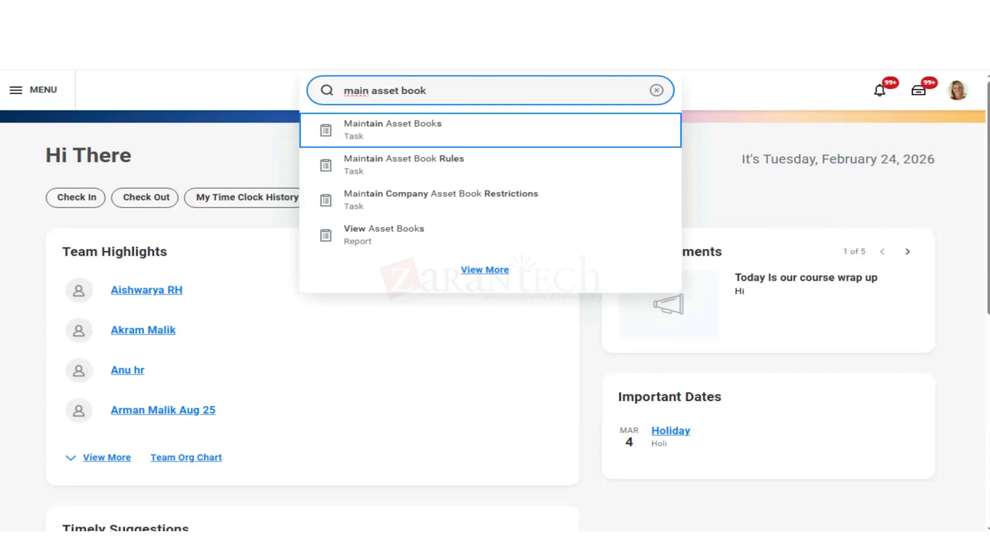
left_click(483, 127)
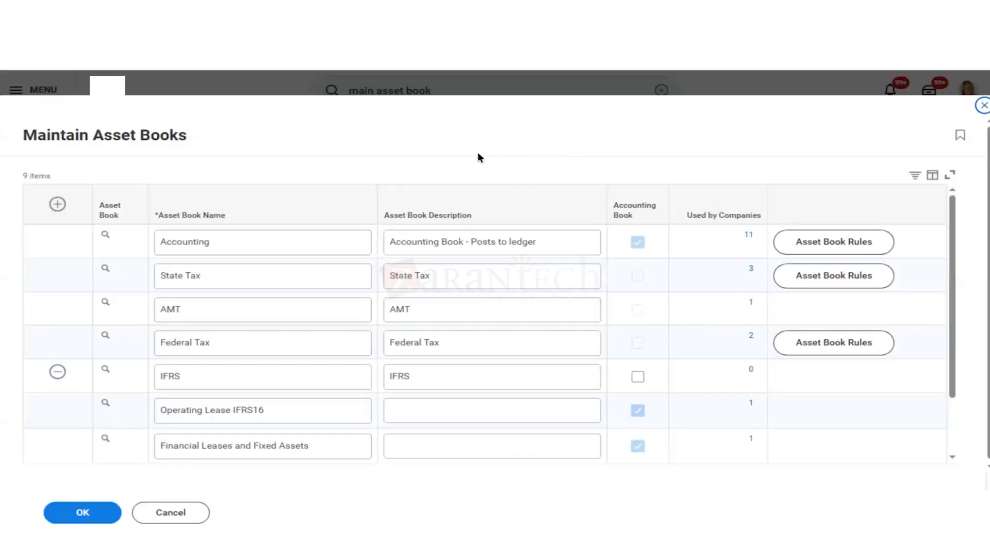
- Add an asset book named BA Training WD with description "For BA Training", mark it as an accounting book and save it
left_click(58, 206)
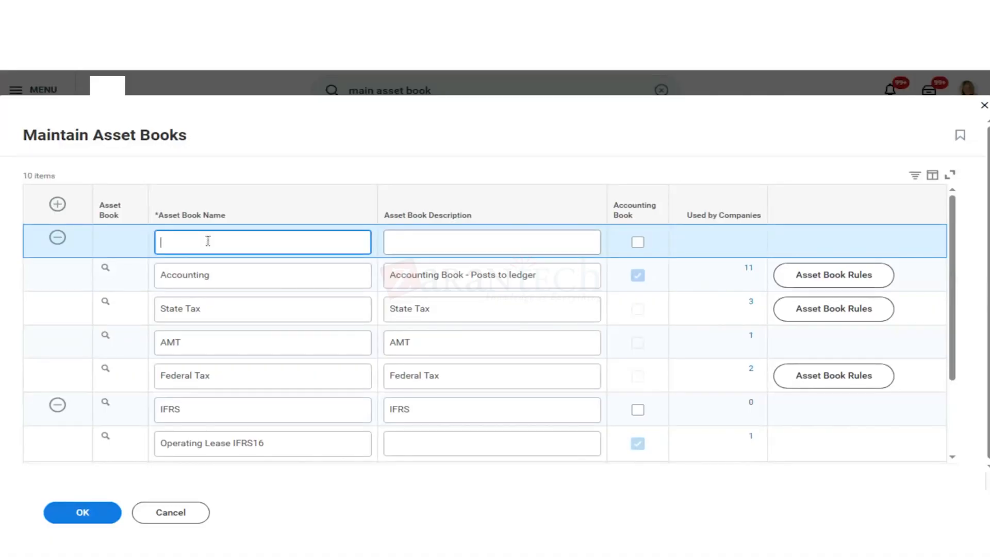
type("BA Training WD")
key("Tab")
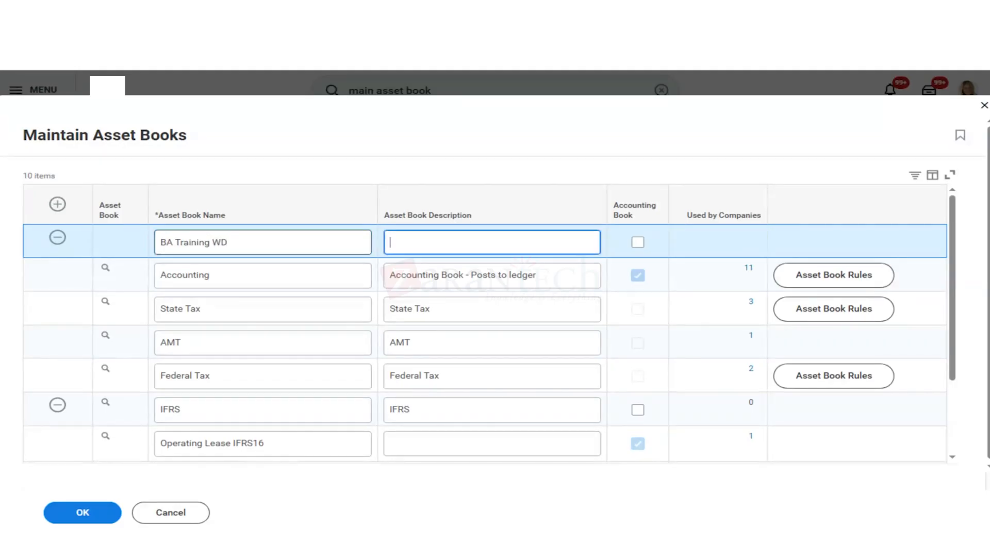
type("For BA Training")
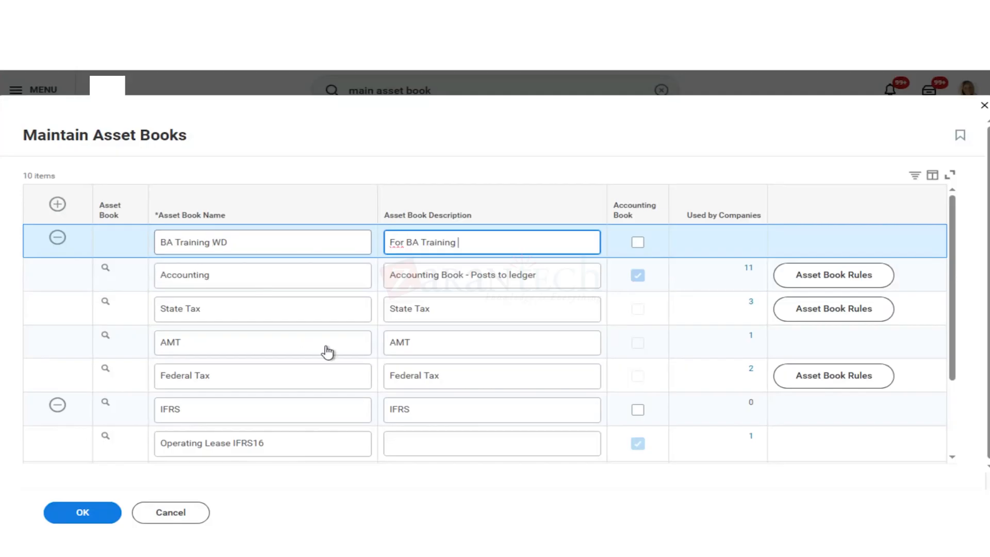
left_click(640, 243)
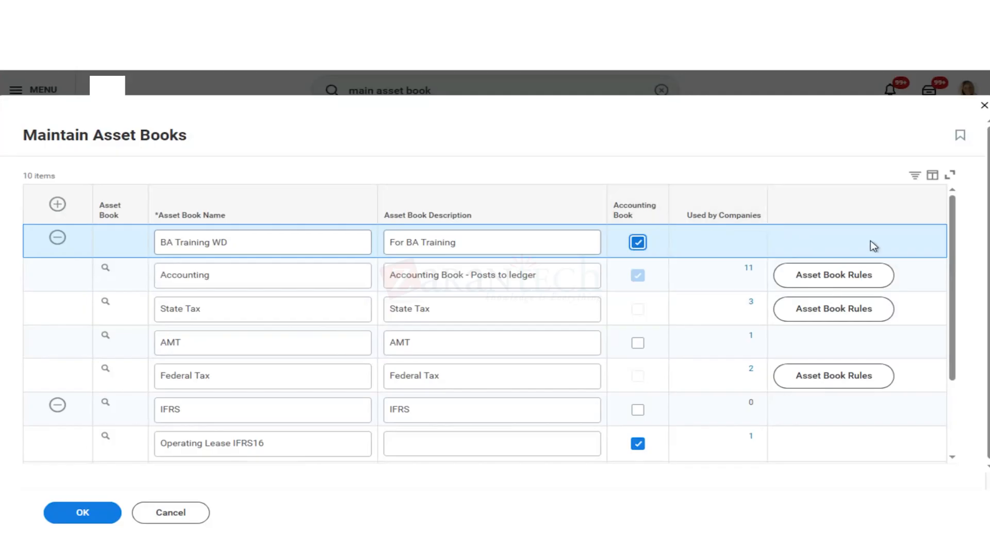
left_click(638, 244)
left_click(637, 244)
left_click(98, 513)
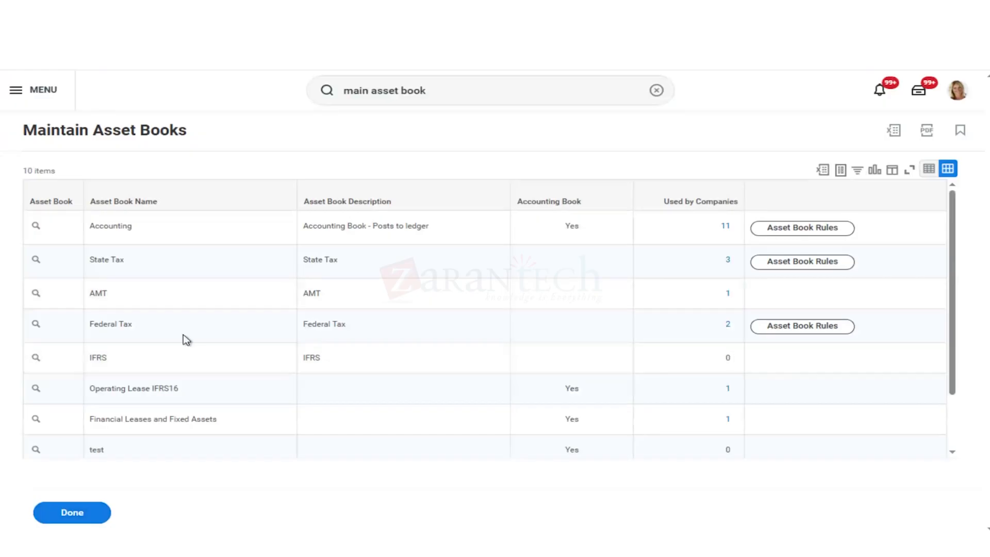
- Set the new BA Training WD asset book's Reference ID value to its own name, save it and finish the task
scroll(184, 335, "down", 3)
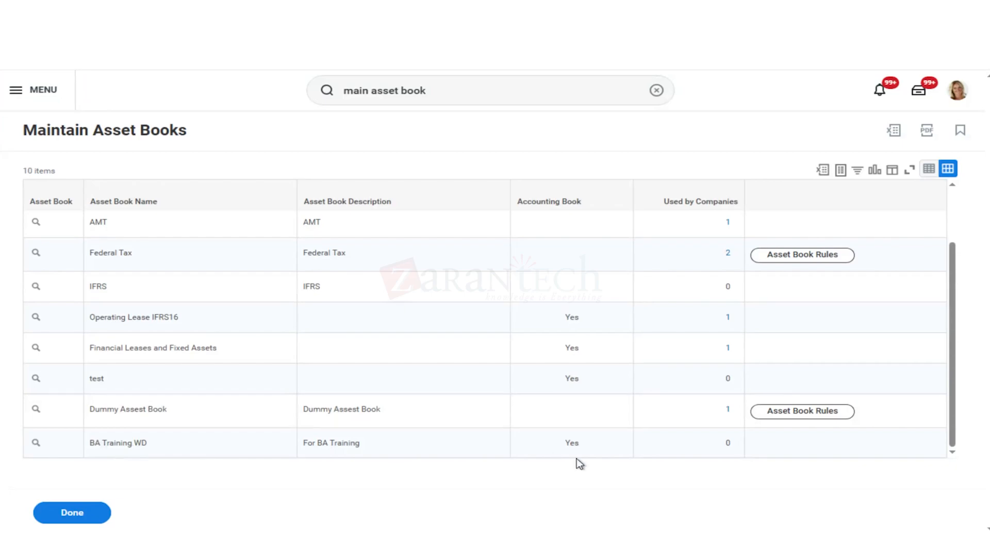
left_click(50, 444)
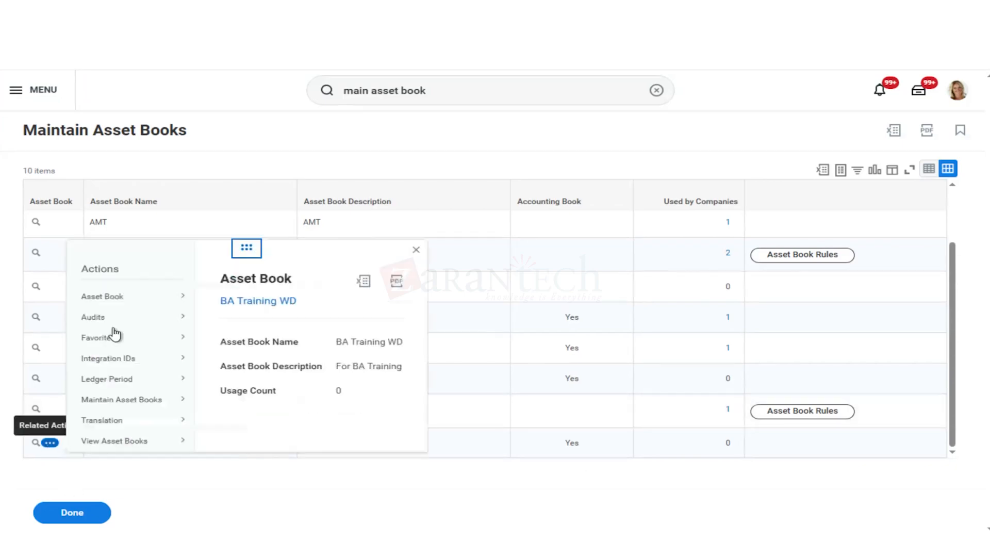
mouse_move(123, 300)
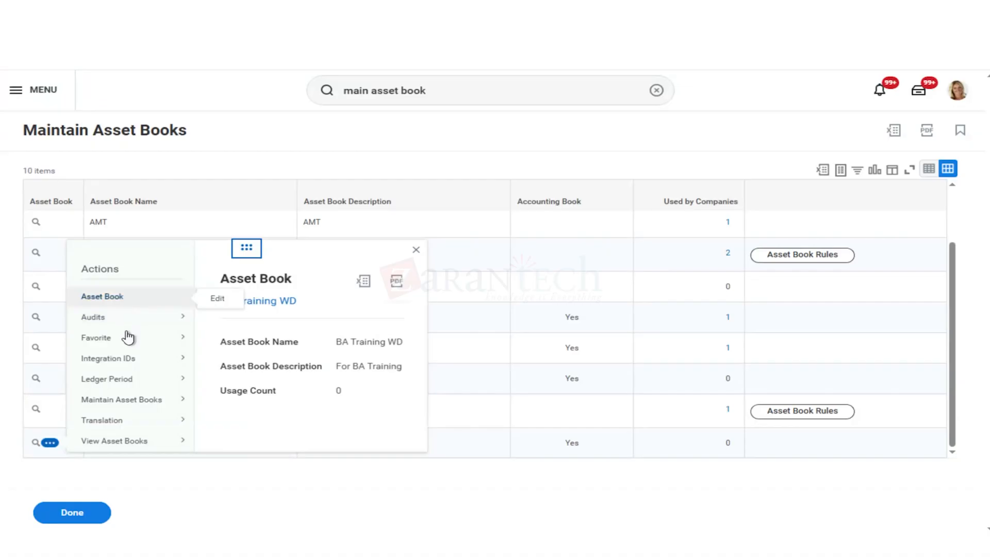
mouse_move(141, 362)
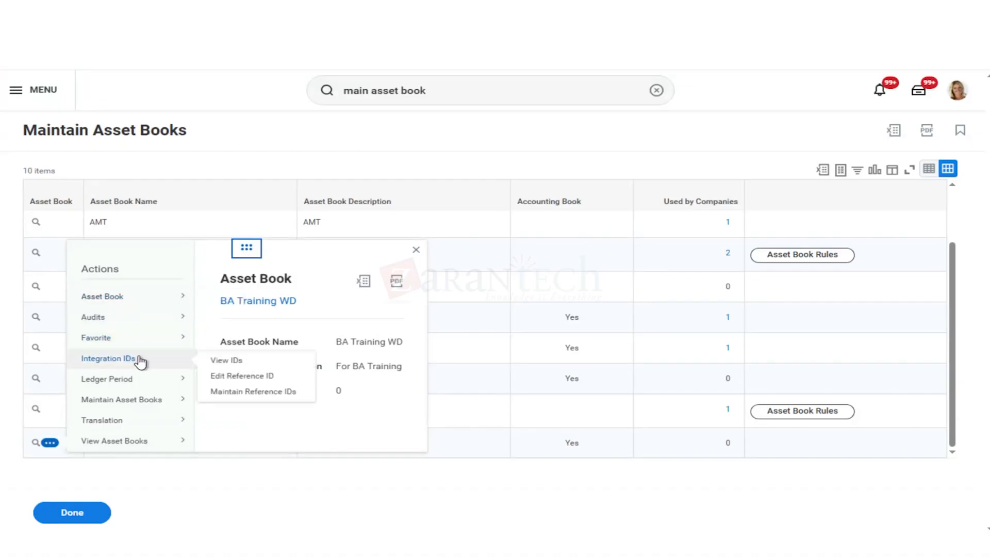
left_click(242, 375)
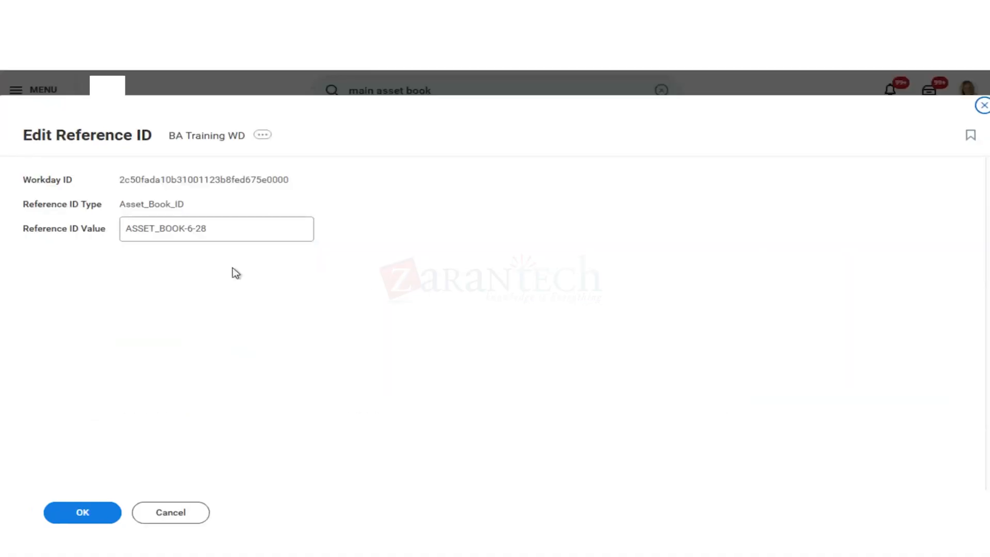
left_click_drag(169, 139, 250, 142)
key("ctrl+c")
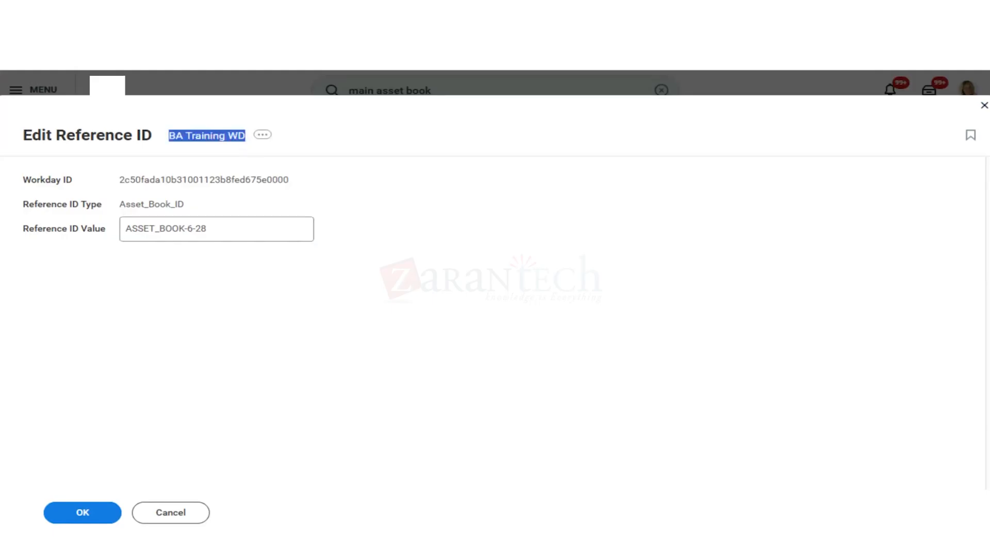
left_click(224, 220)
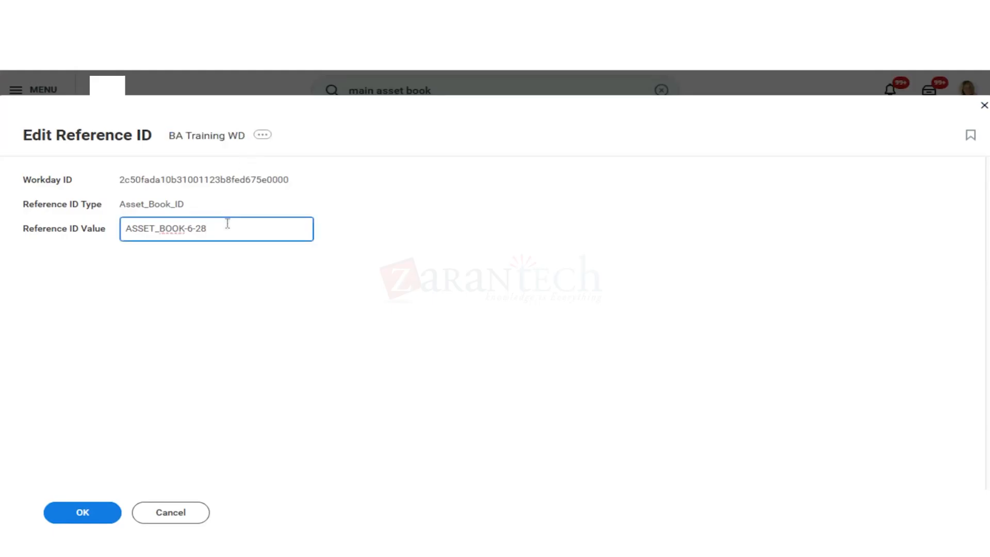
key("ctrl+a")
key("ctrl+v")
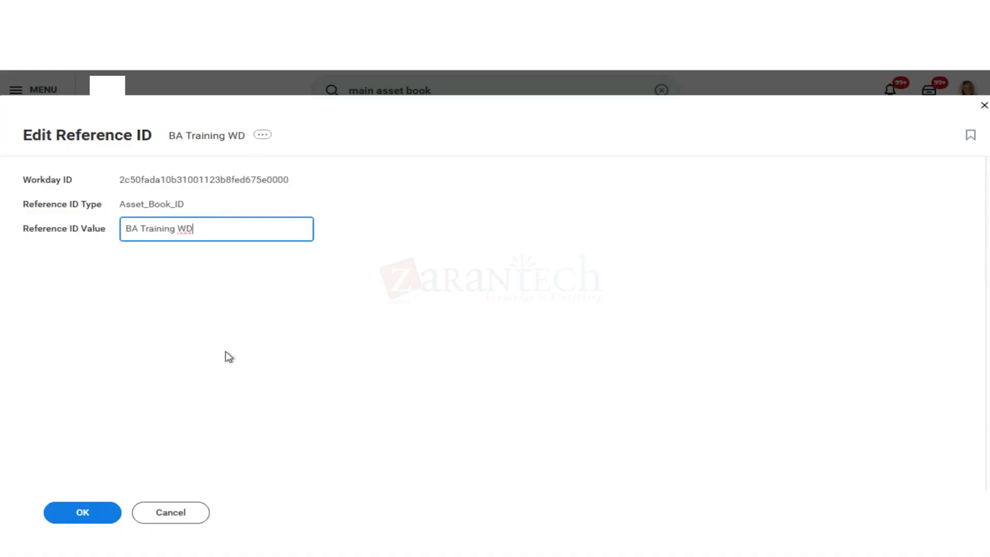
left_click(83, 513)
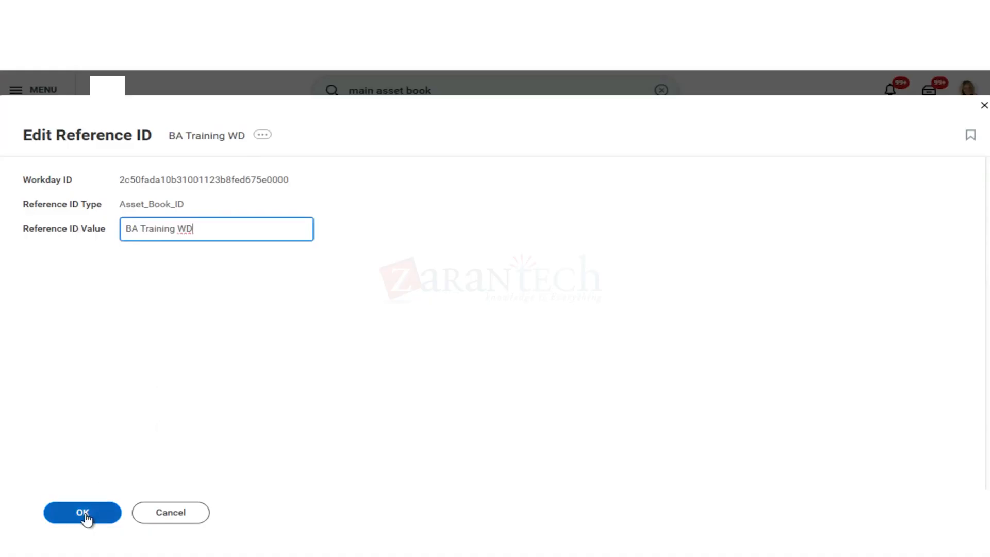
left_click(72, 512)
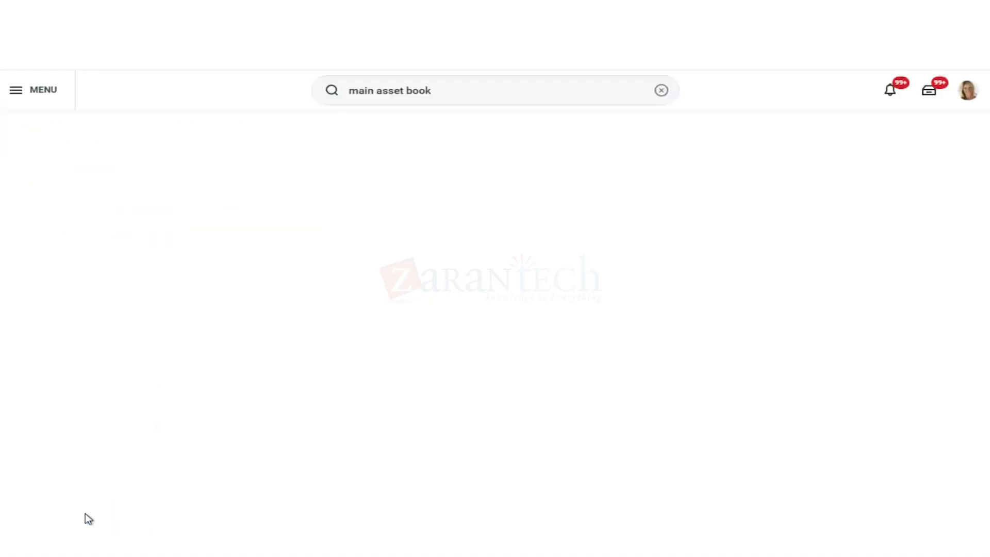
- Search for "view assetbook" and open the View Asset Books report
left_click(656, 90)
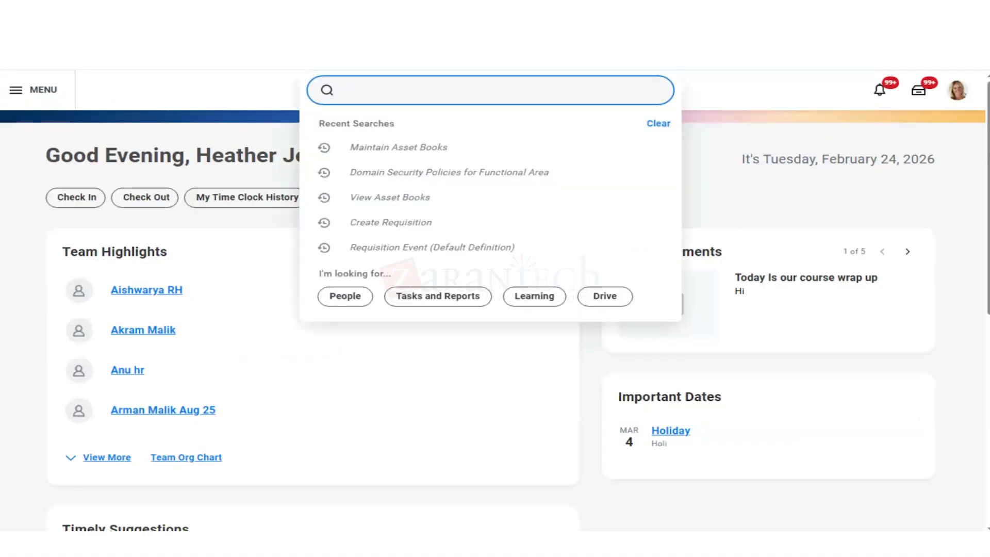
type("view as")
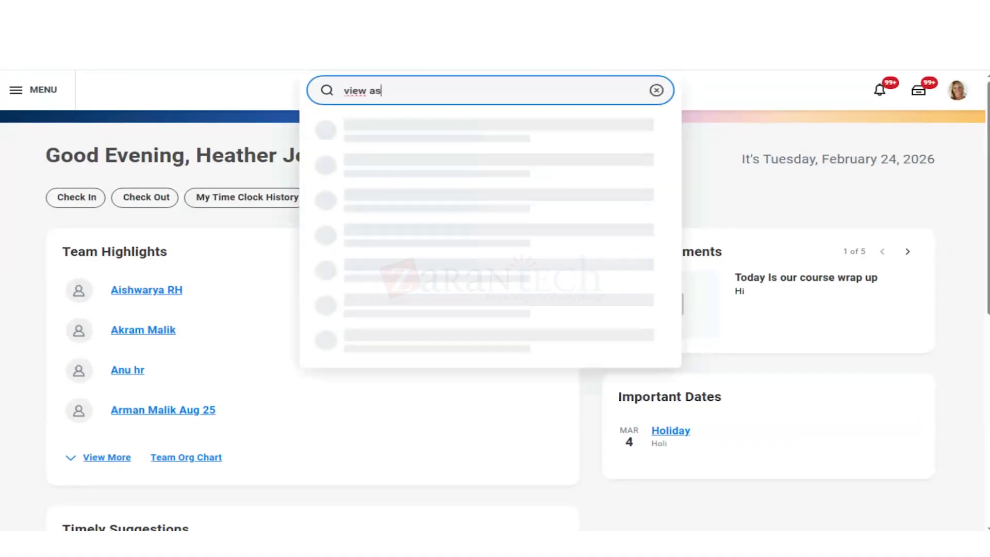
type("set ook")
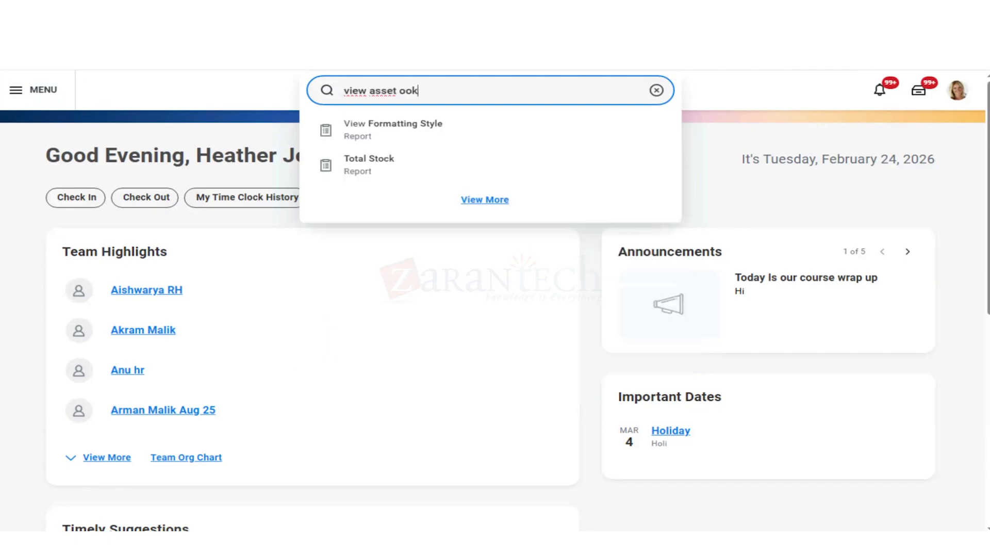
key("BackSpace")
key("BackSpace")
key("BackSpace")
key("BackSpace")
type("book")
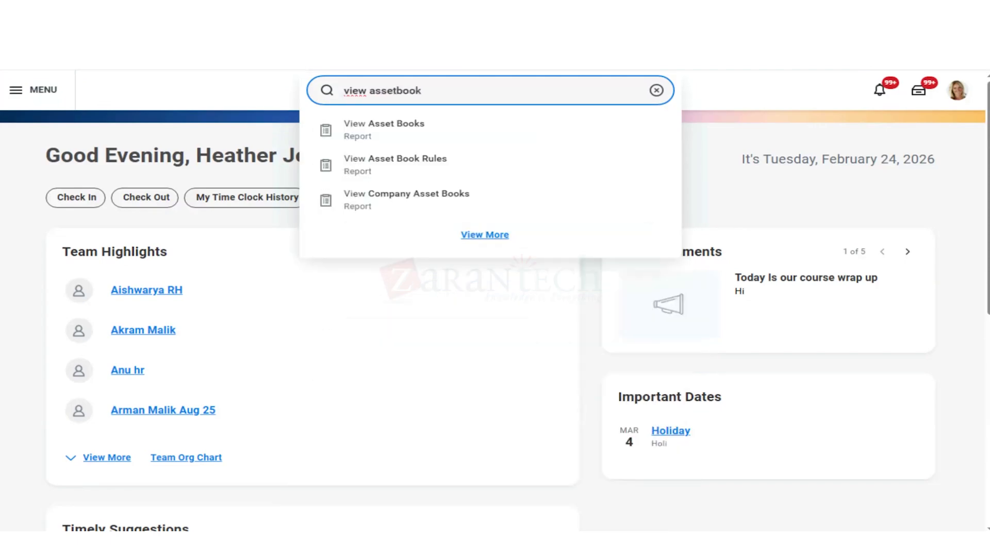
key("Down")
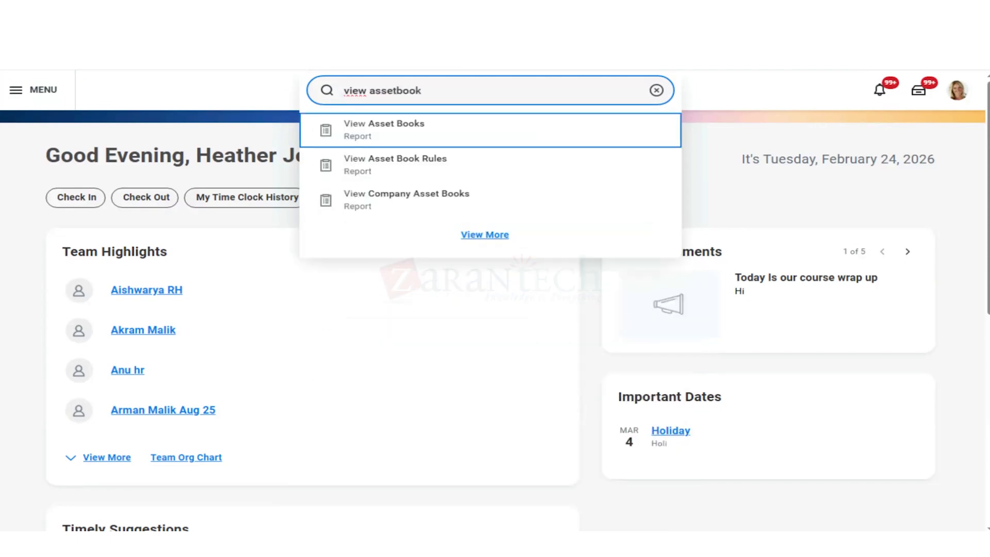
key("Return")
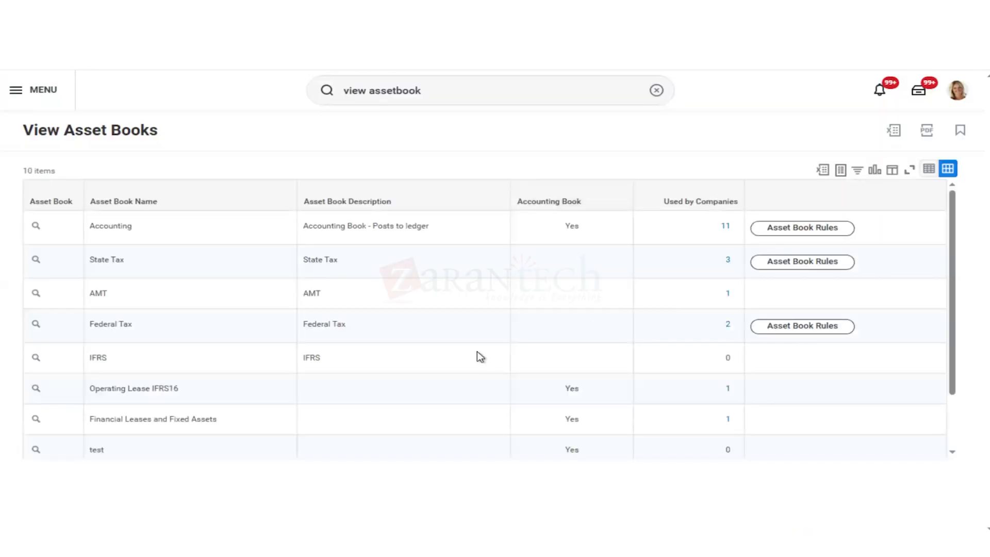
- Look through the asset book list and highlight the BA Training WD row to check its details
scroll(475, 348, "down", 2)
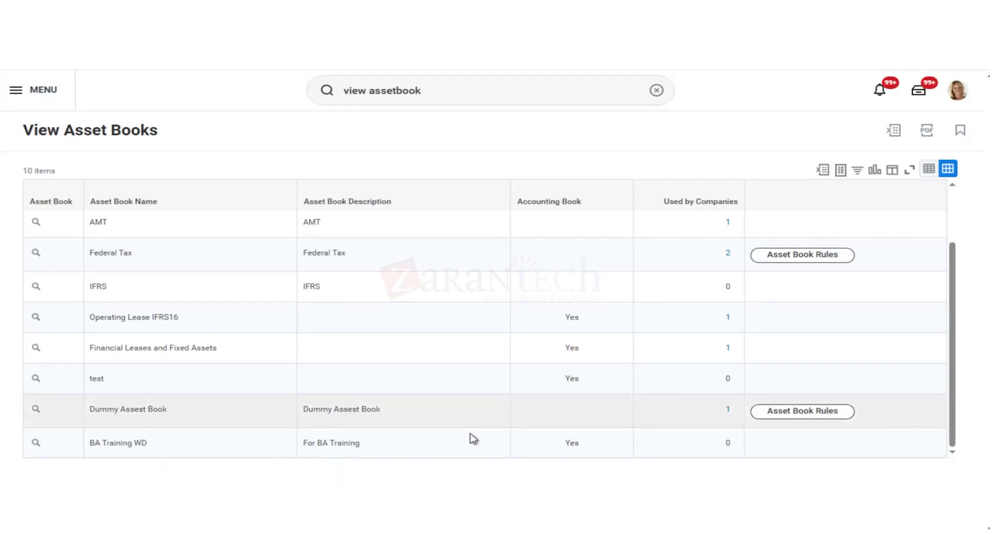
mouse_move(52, 412)
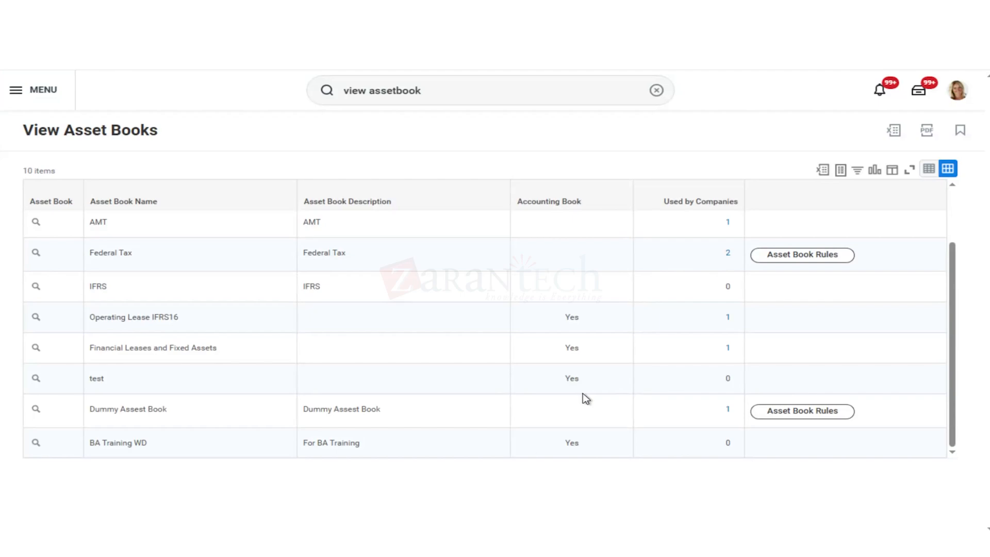
left_click_drag(90, 443, 123, 443)
left_click(164, 448)
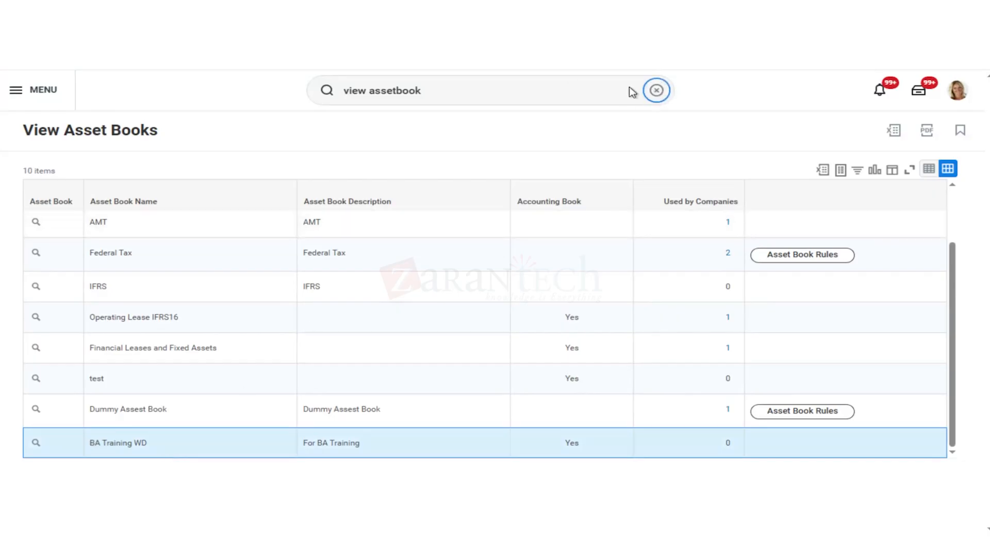
- Search for "add company" and open the Add Company Asset Book task
left_click(489, 94)
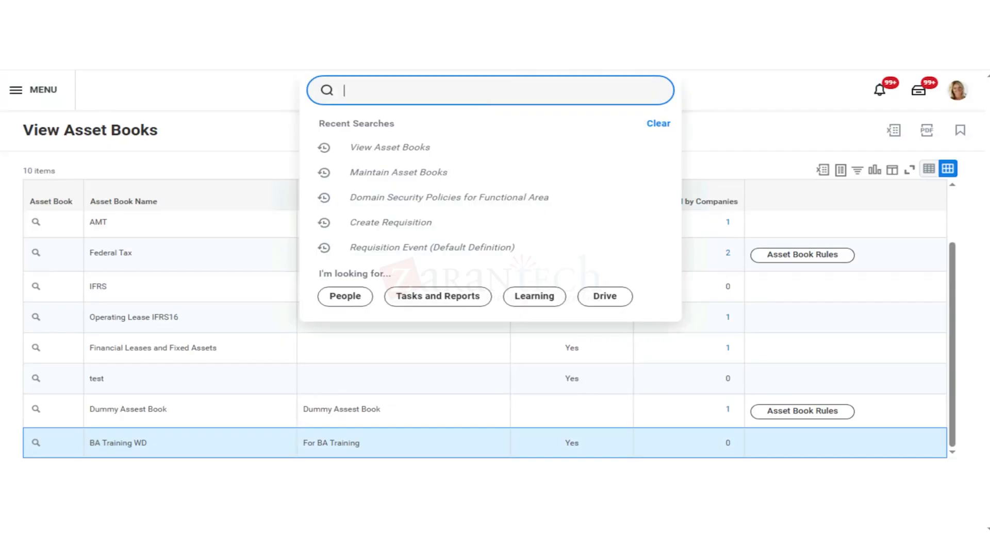
type("add company")
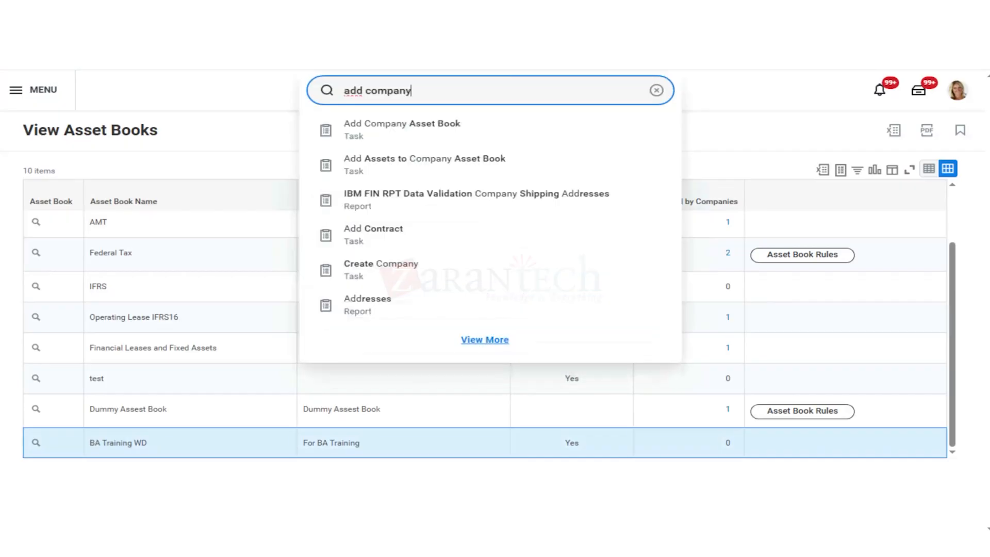
key("Down")
key("Return")
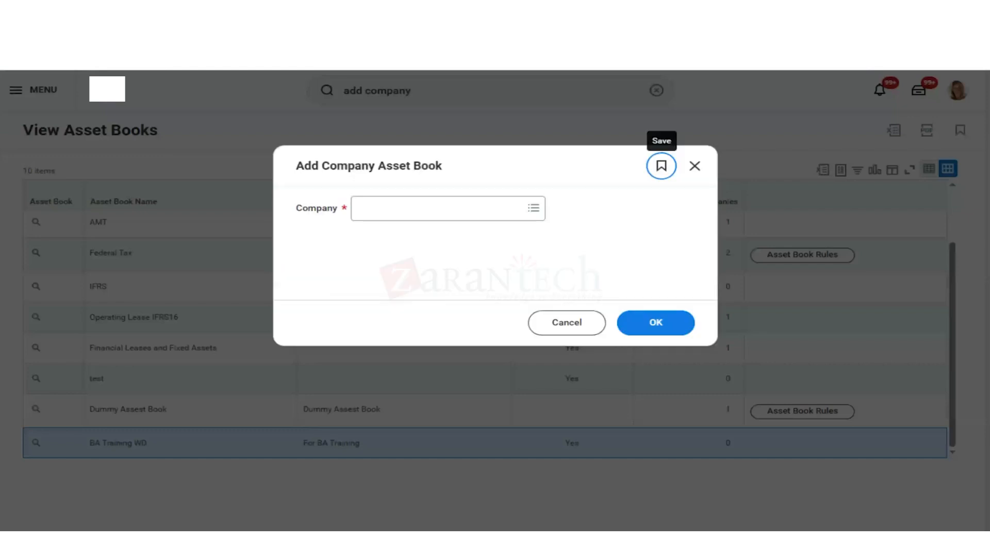
- Choose Global Modern Services, Inc. (USA) as the company for the new company asset book and proceed
left_click(452, 207)
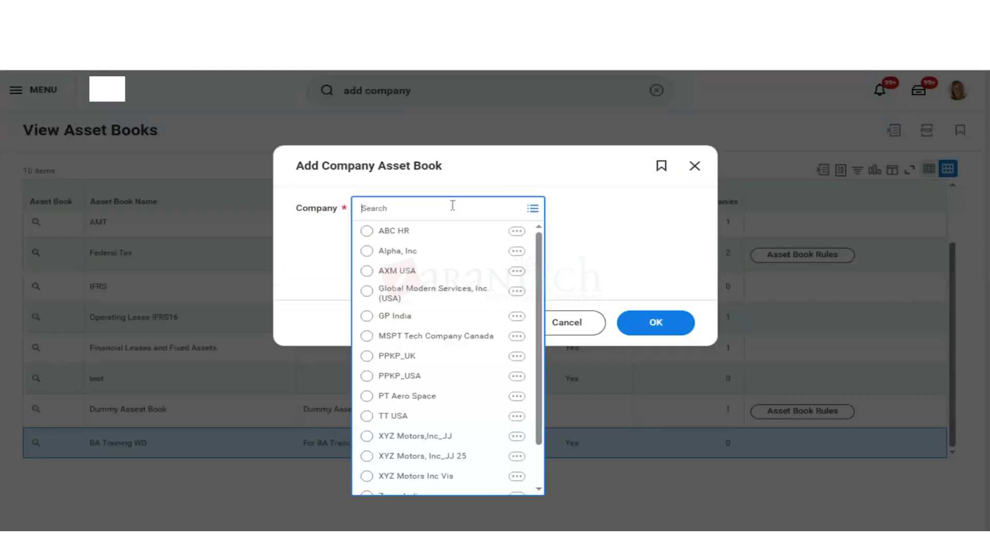
key("Down")
key("Down")
key("Down")
key("Down")
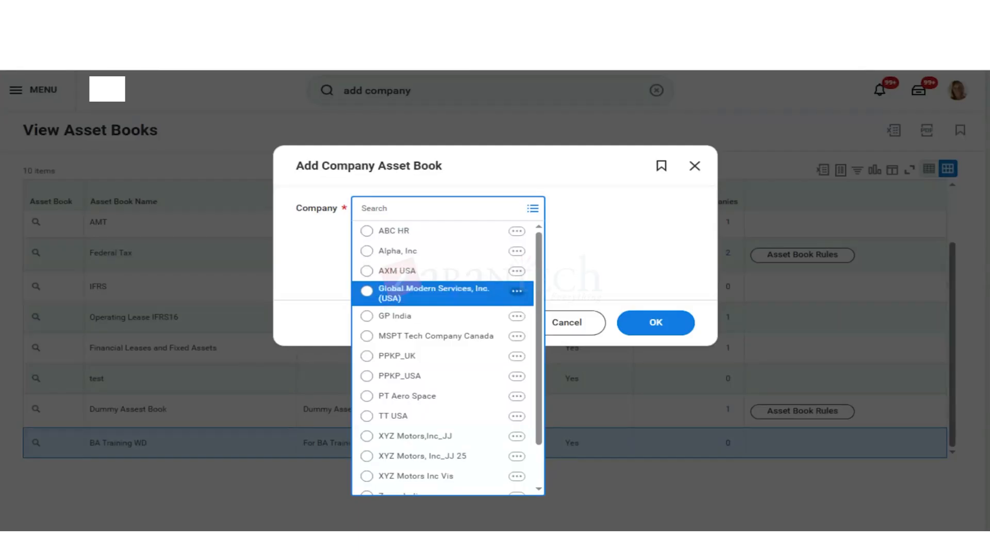
key("Down")
key("Down")
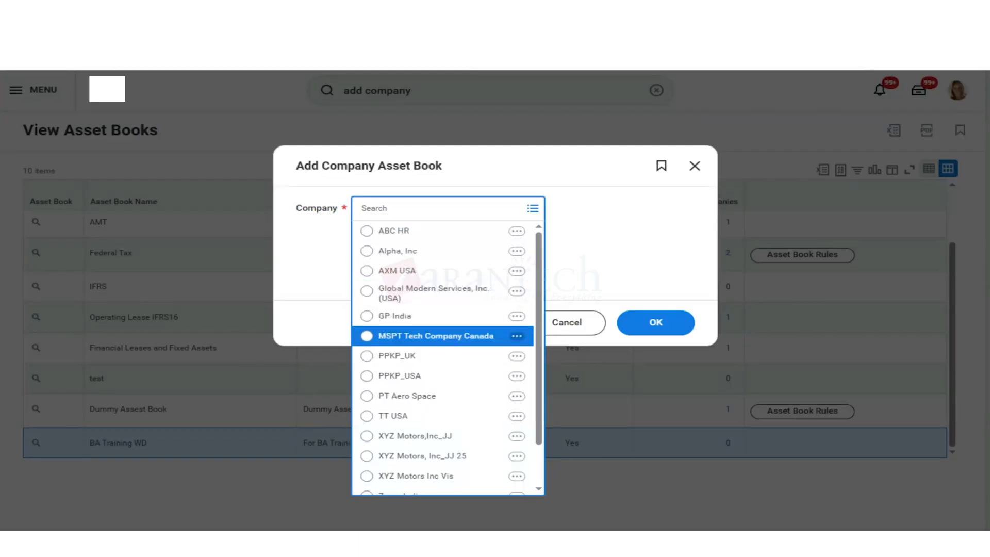
key("Up")
key("Up")
key("Return")
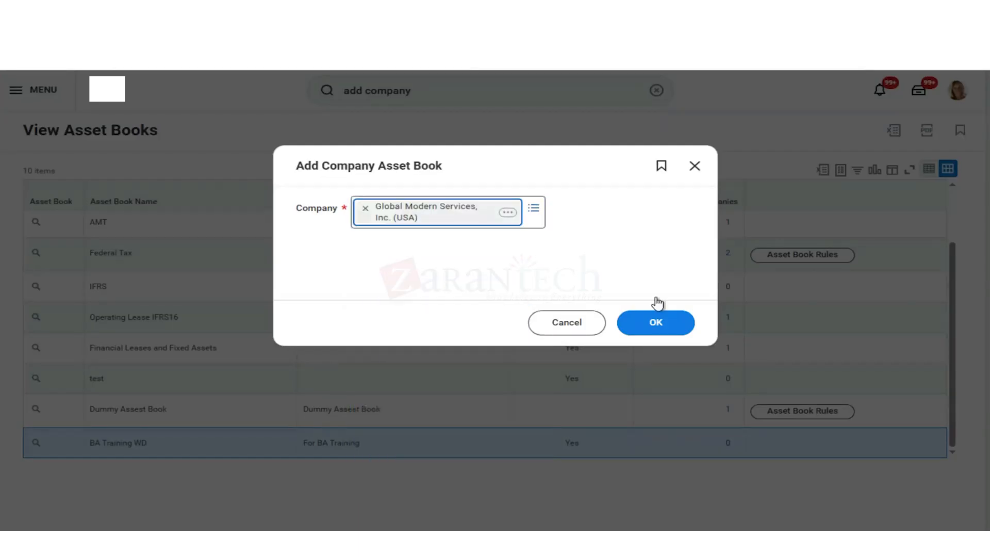
left_click(652, 323)
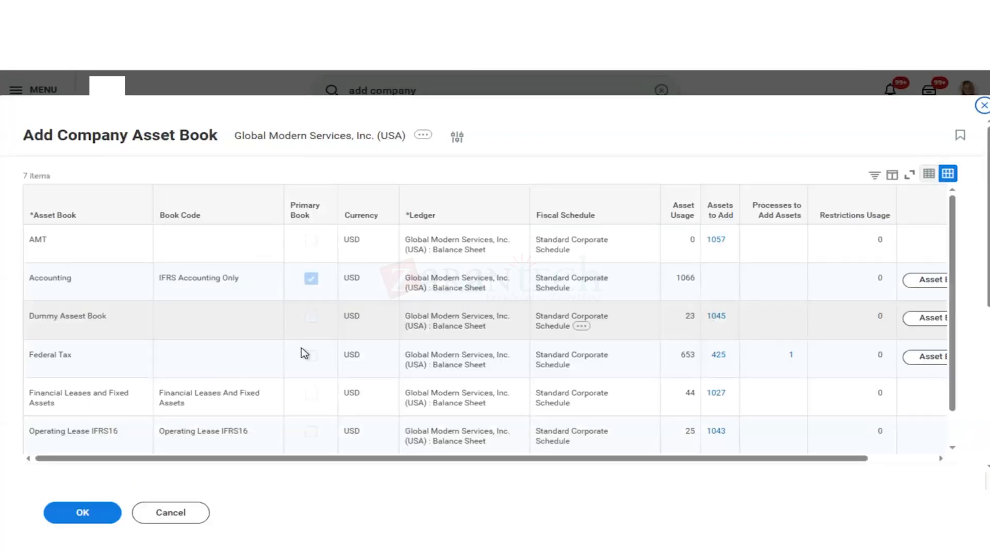
- Add the BA Training WD asset book to the company with book code IFRS Adjustments and submit it
scroll(304, 353, "down", 1)
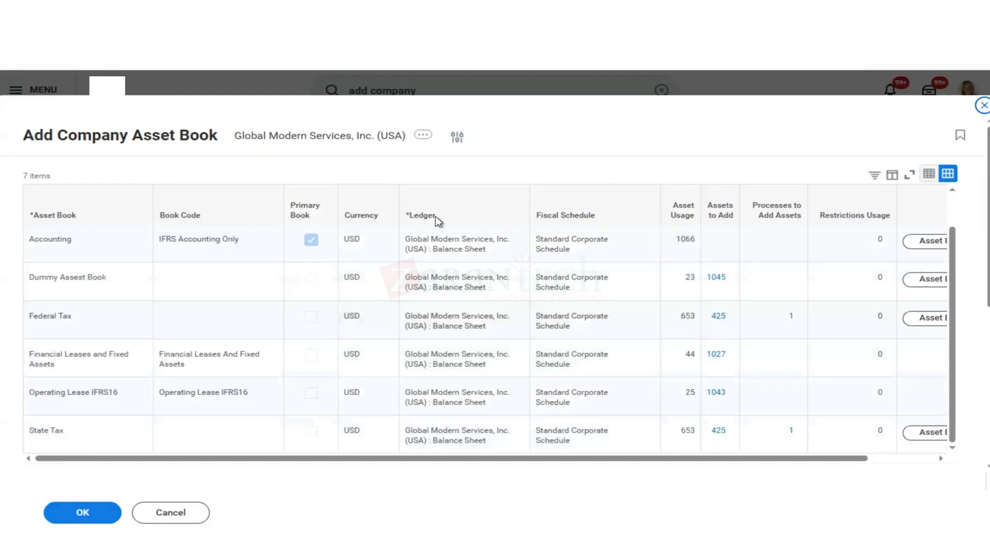
scroll(929, 309, "down", 1)
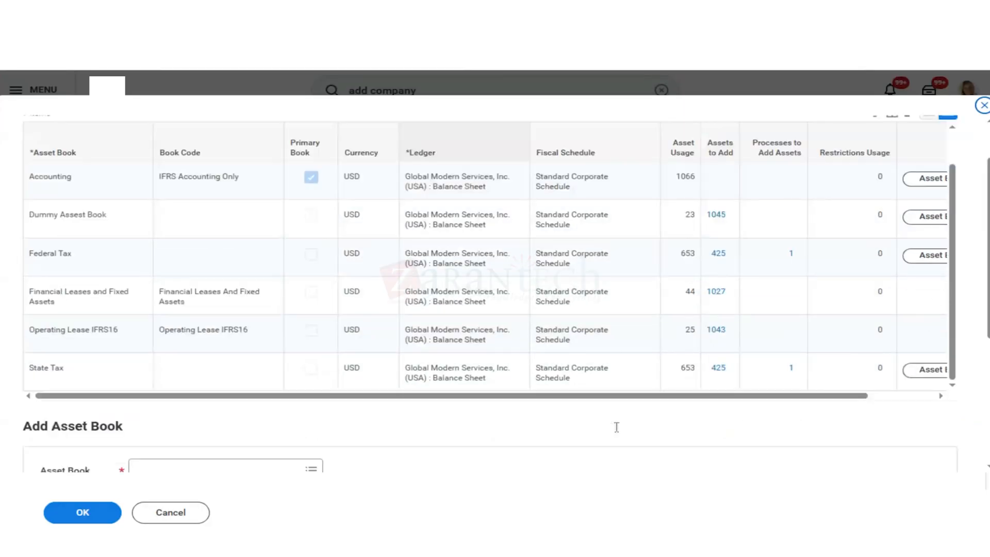
scroll(617, 427, "down", 4)
left_click(275, 227)
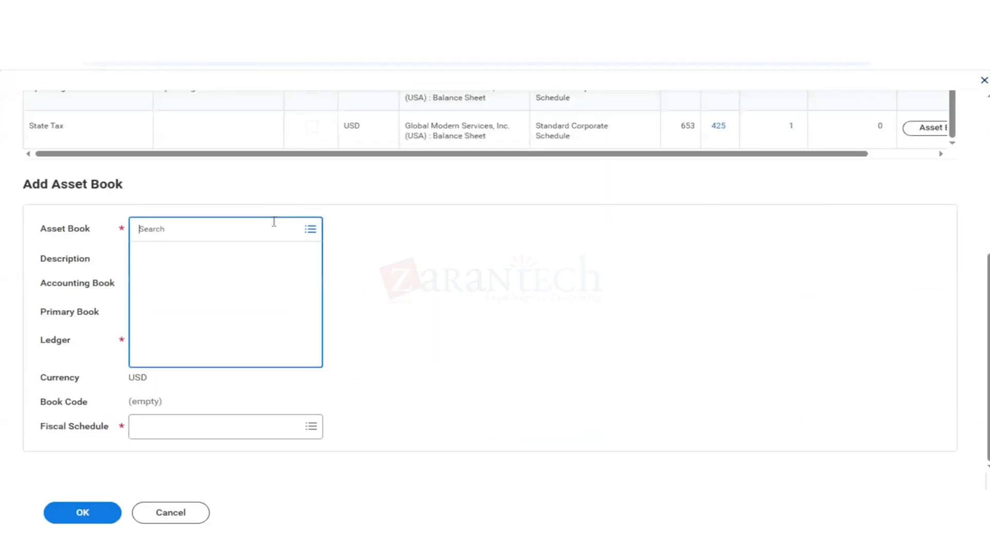
key("Down")
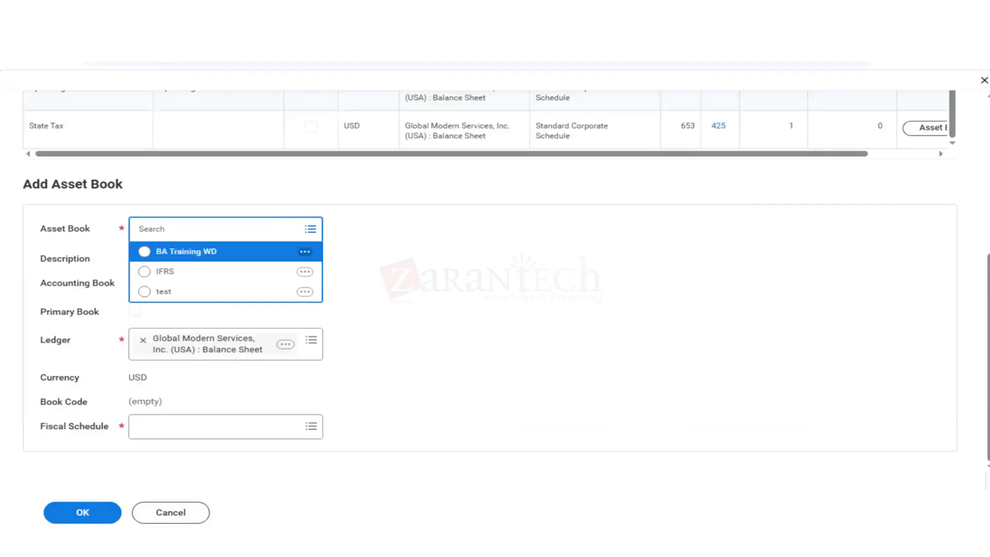
key("Return")
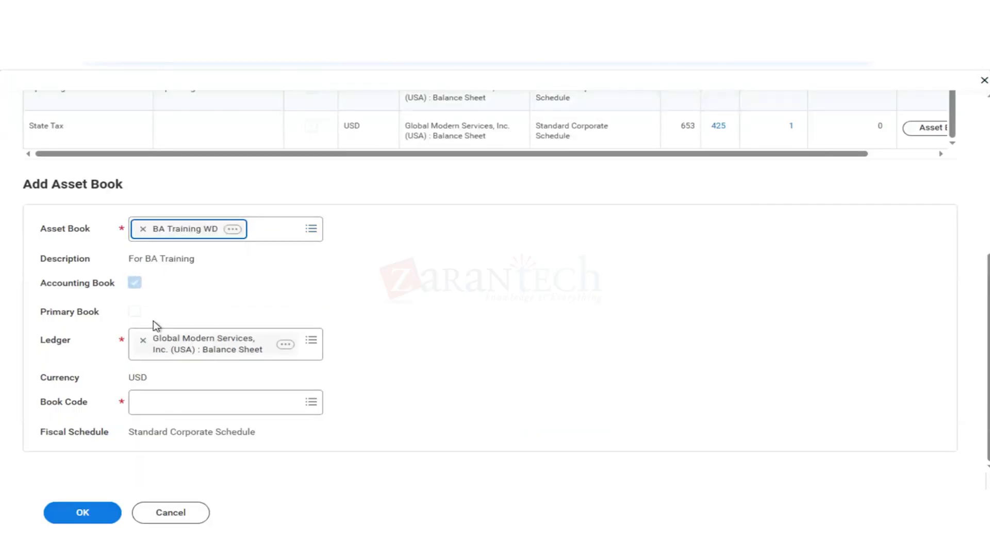
left_click(189, 406)
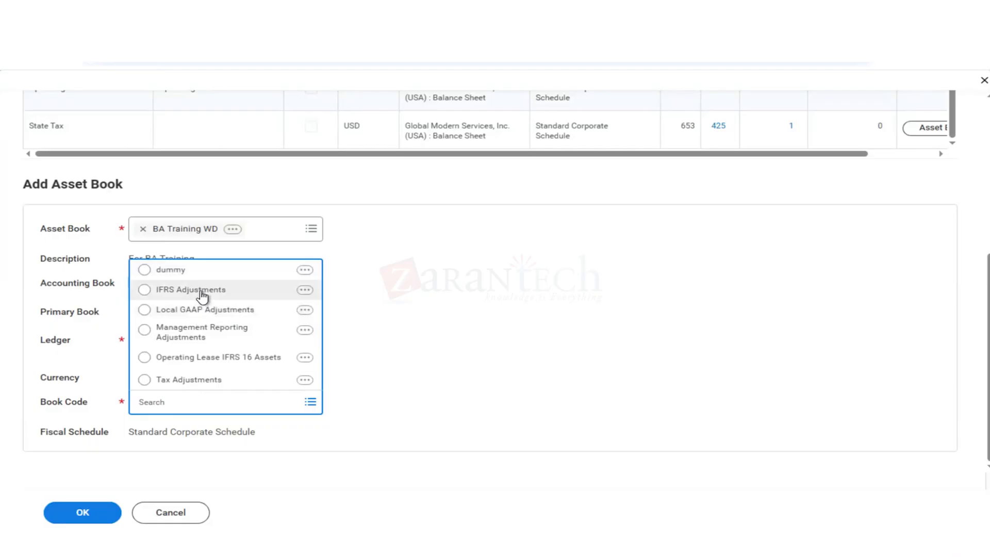
left_click(202, 292)
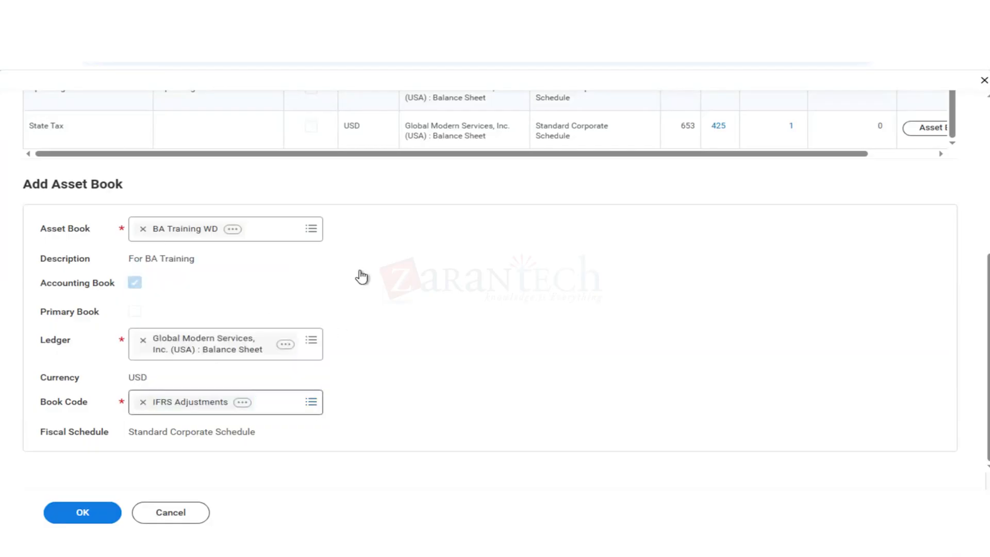
left_click(97, 515)
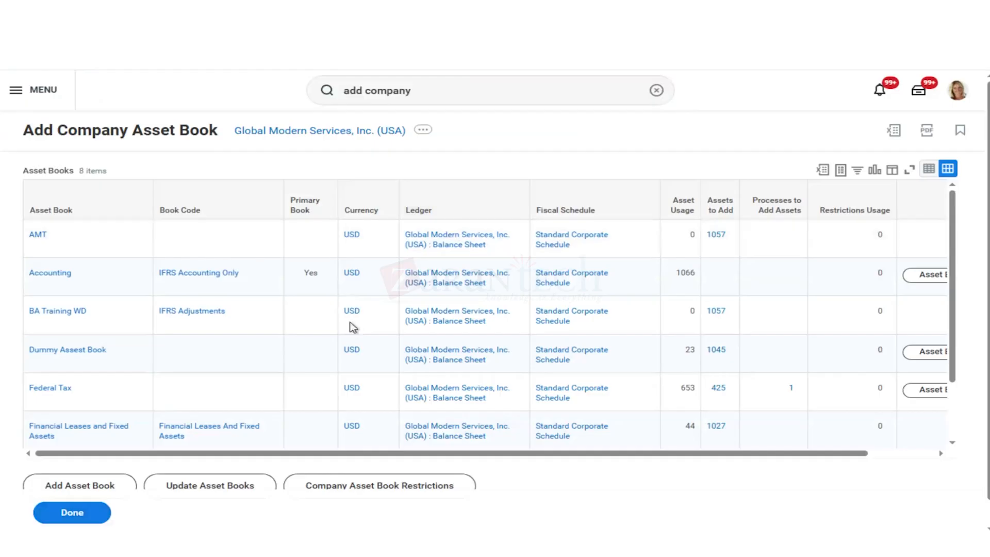
- Review the Global Modern Services, Inc. (USA) asset book list and finish the task
scroll(352, 327, "down", 3)
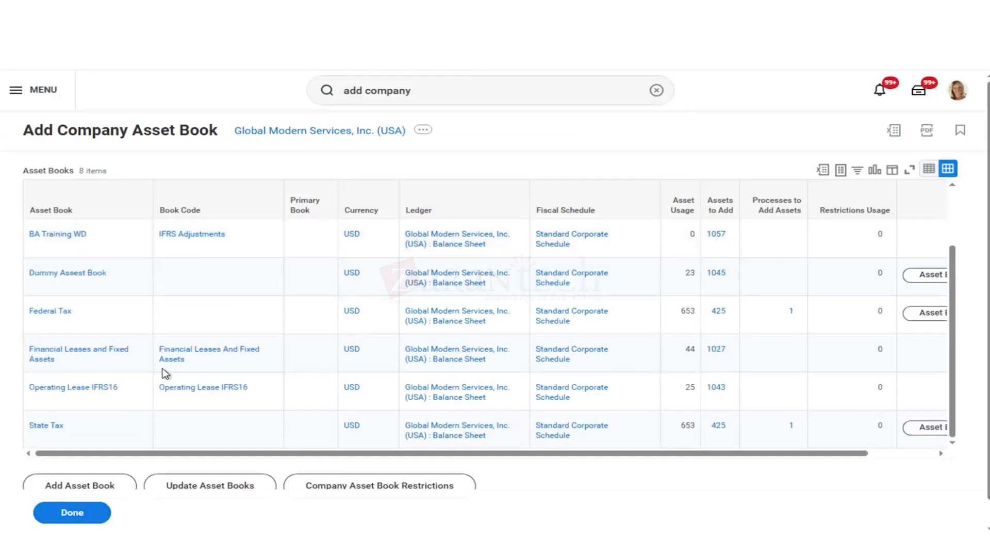
scroll(161, 372, "up", 3)
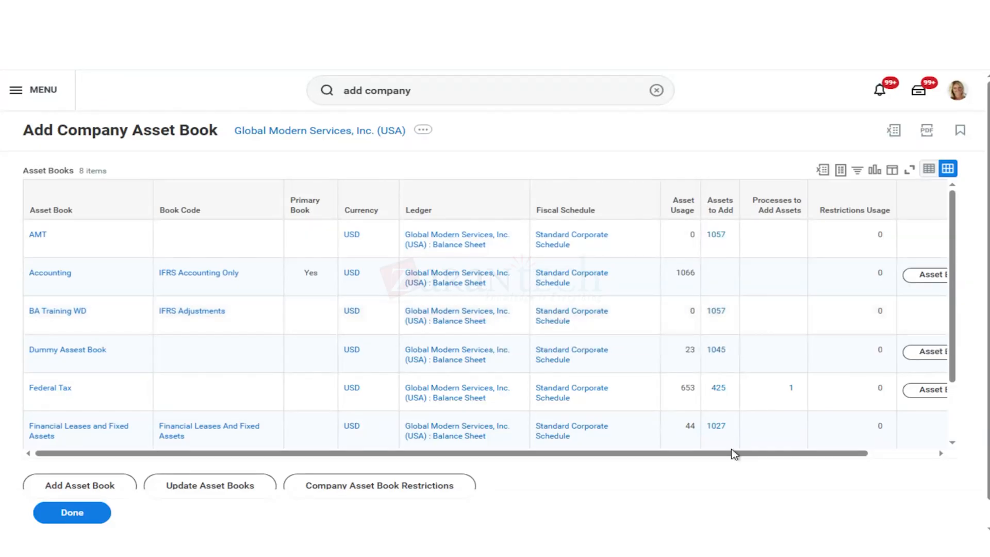
left_click_drag(728, 455, 500, 464)
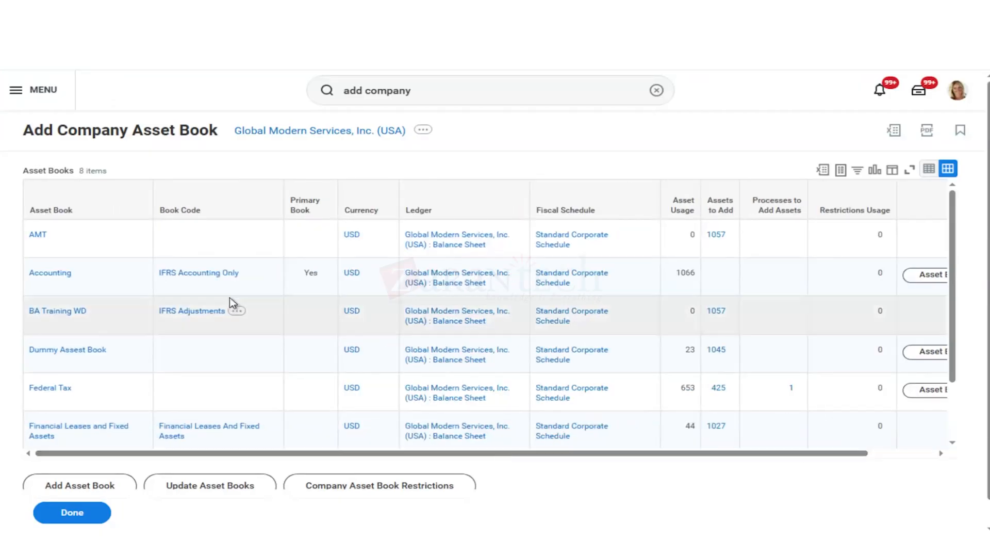
left_click(72, 514)
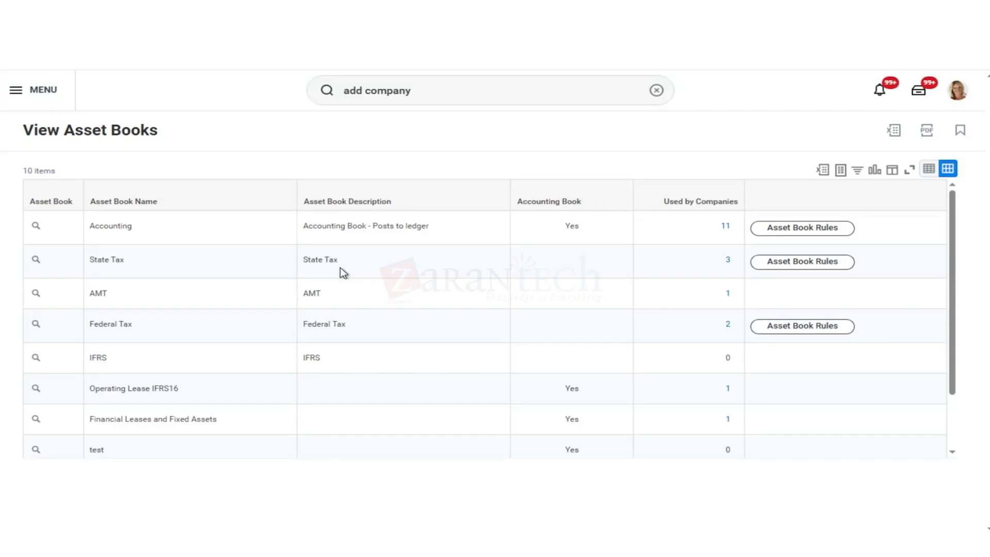
- Reopen the Add Company Asset Book task from the recent searches and load it for the company Alpha, Inc
left_click(657, 91)
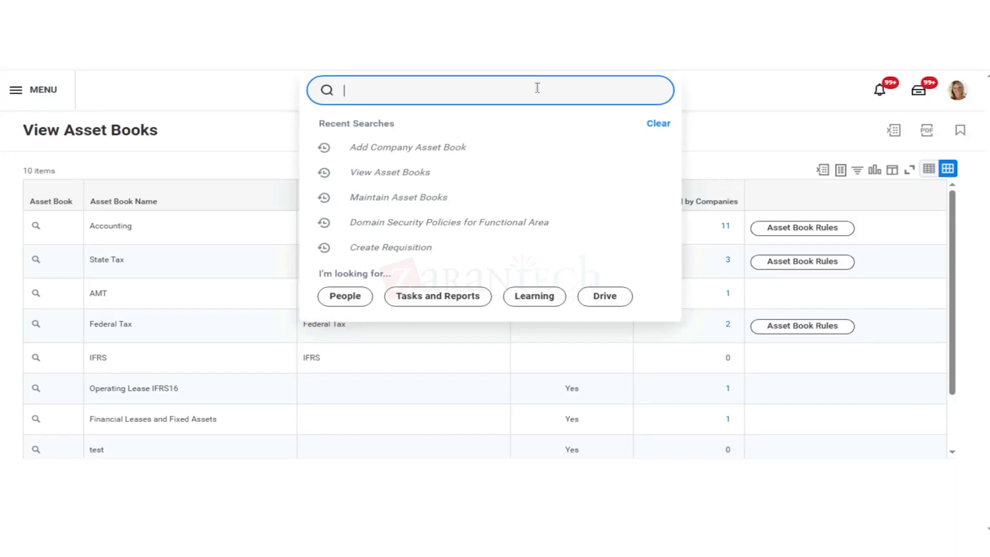
left_click(444, 151)
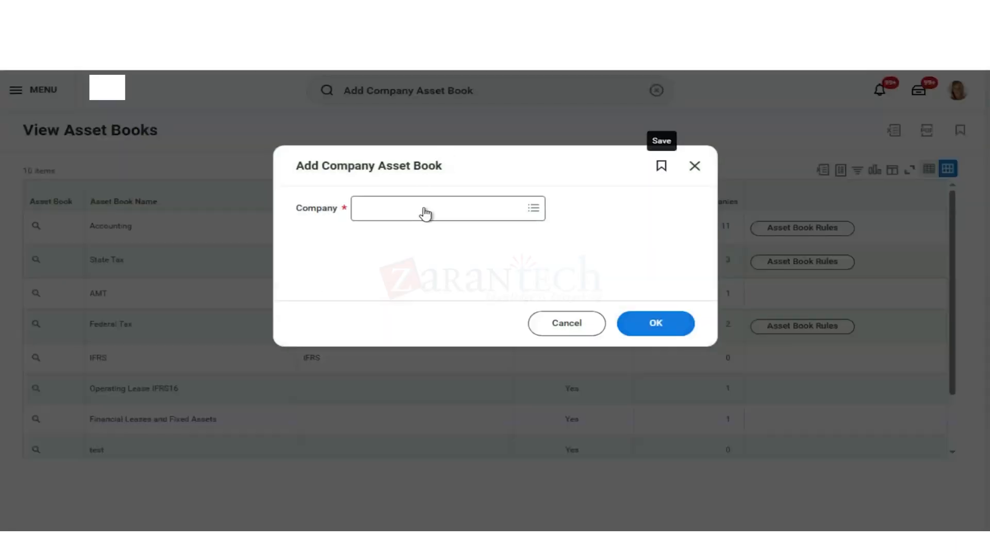
left_click(425, 207)
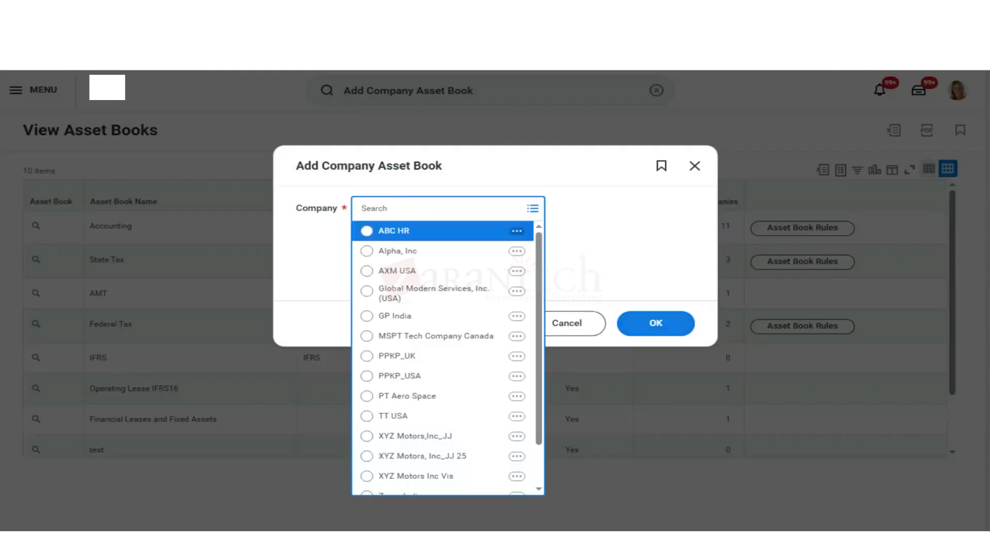
key("Down")
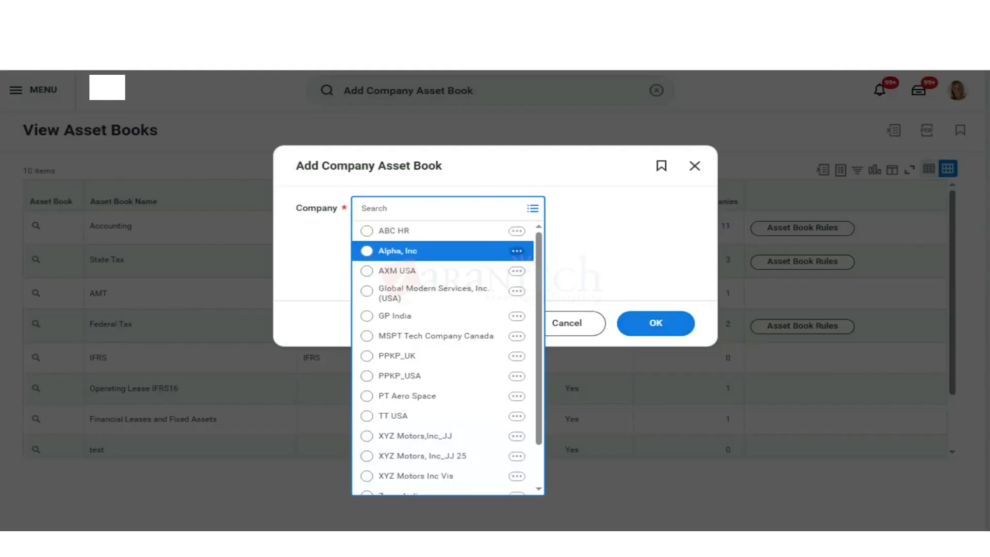
key("Return")
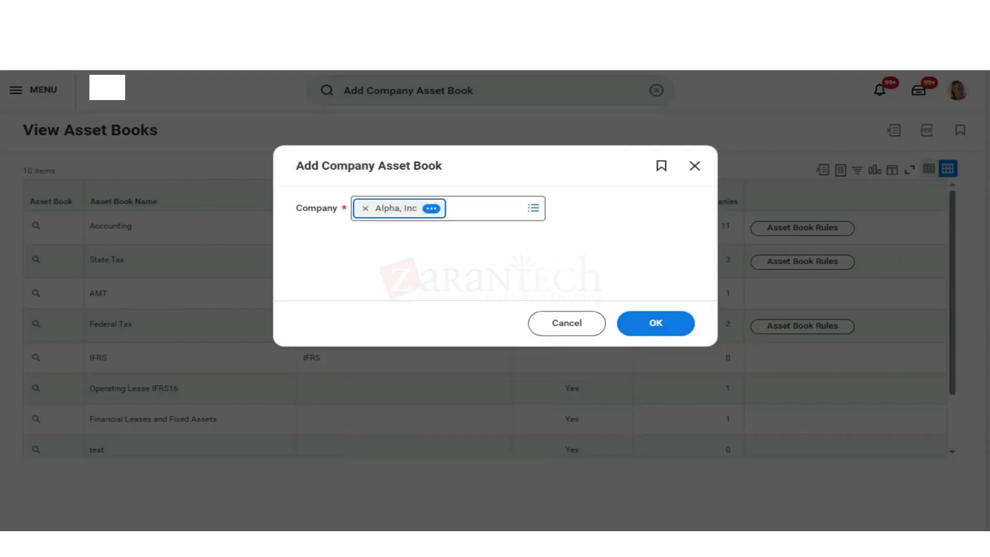
left_click(664, 323)
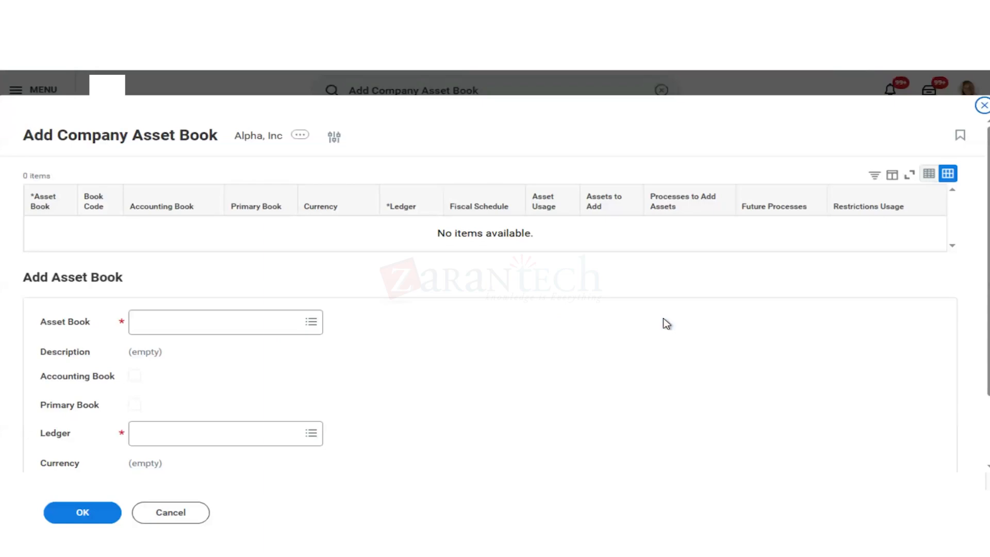
- Choose BA Training WD as the asset book for Alpha, Inc. and check which ledgers are available
left_click(226, 322)
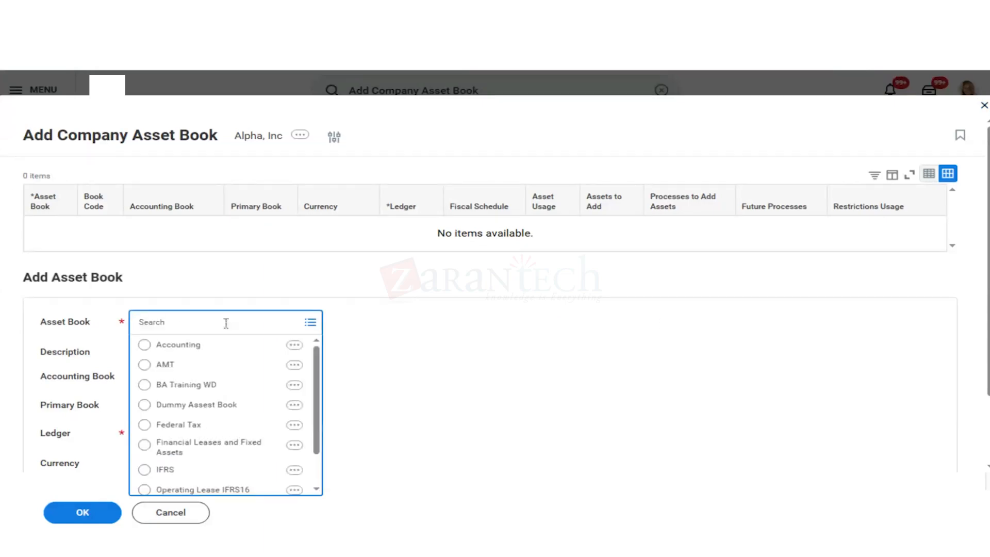
key("Down")
key("Down")
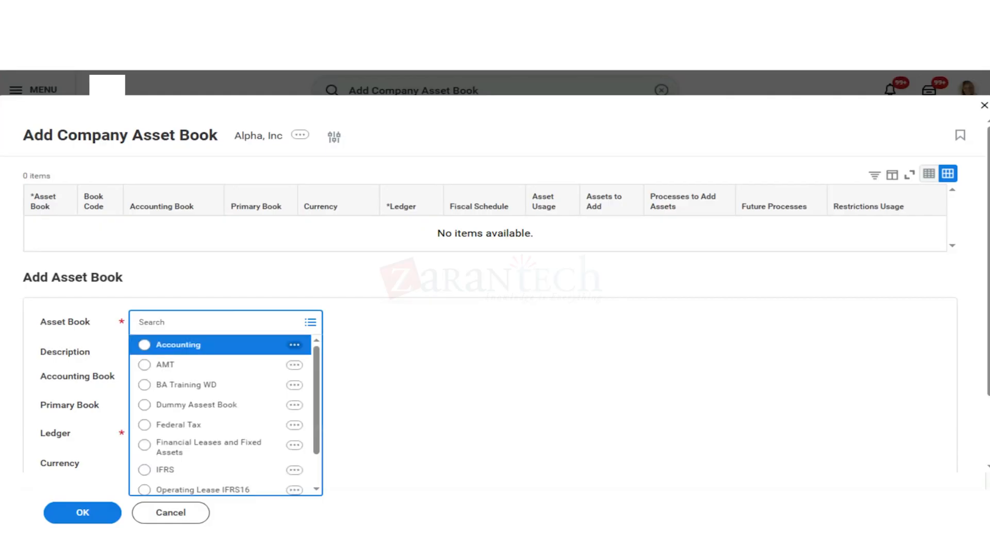
key("Down")
key("Return")
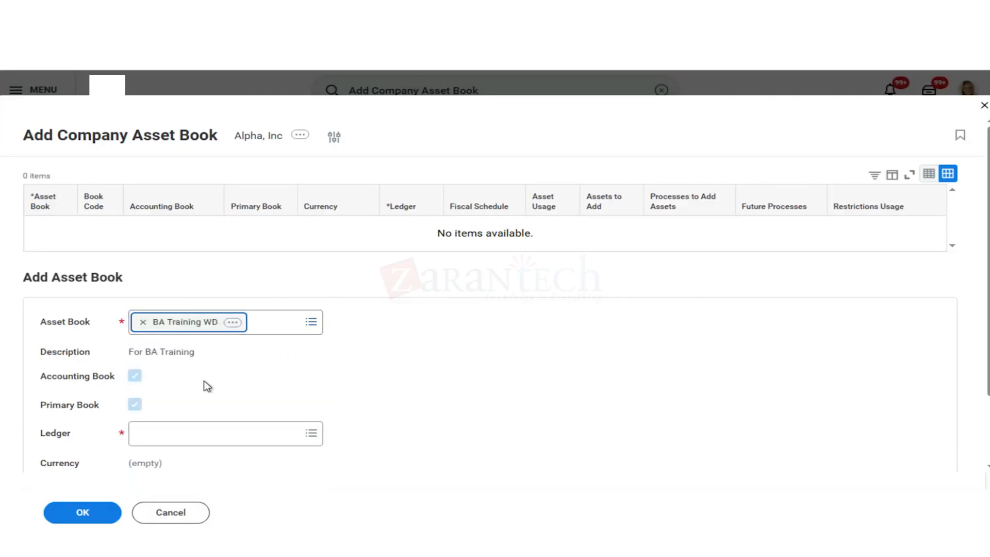
scroll(228, 387, "down", 2)
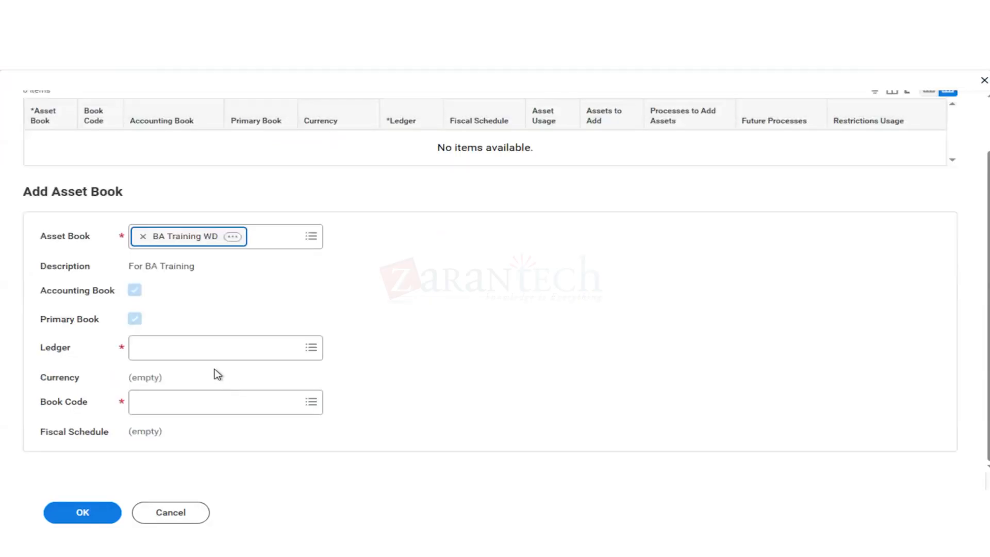
left_click(202, 350)
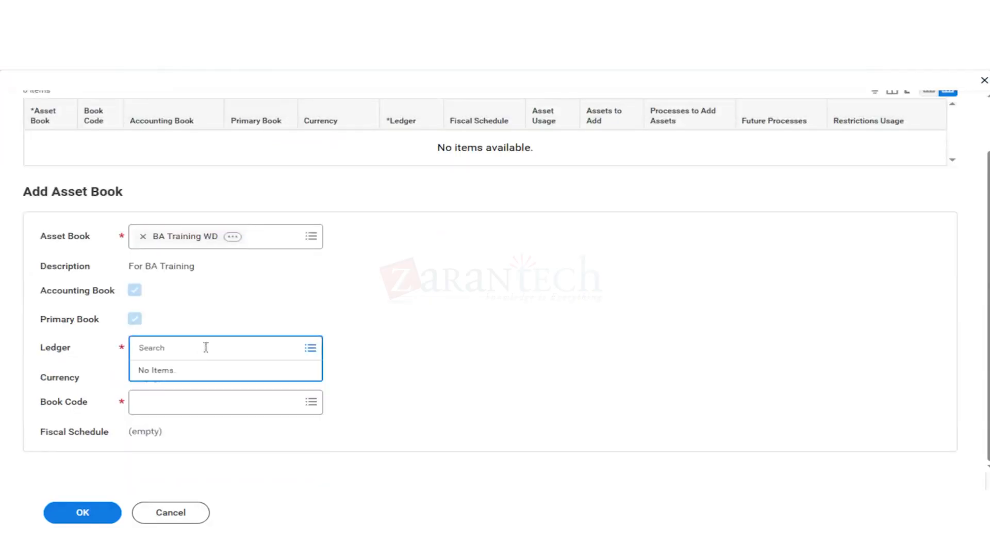
left_click(323, 308)
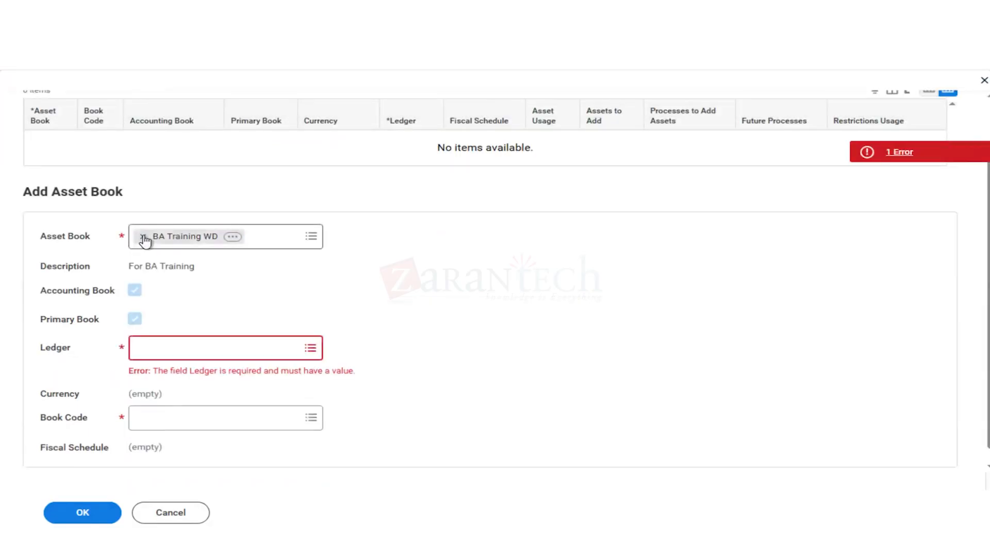
- Try Federal Tax as the asset book instead, highlight the error text under it, and cancel the task
left_click(144, 238)
left_click(188, 229)
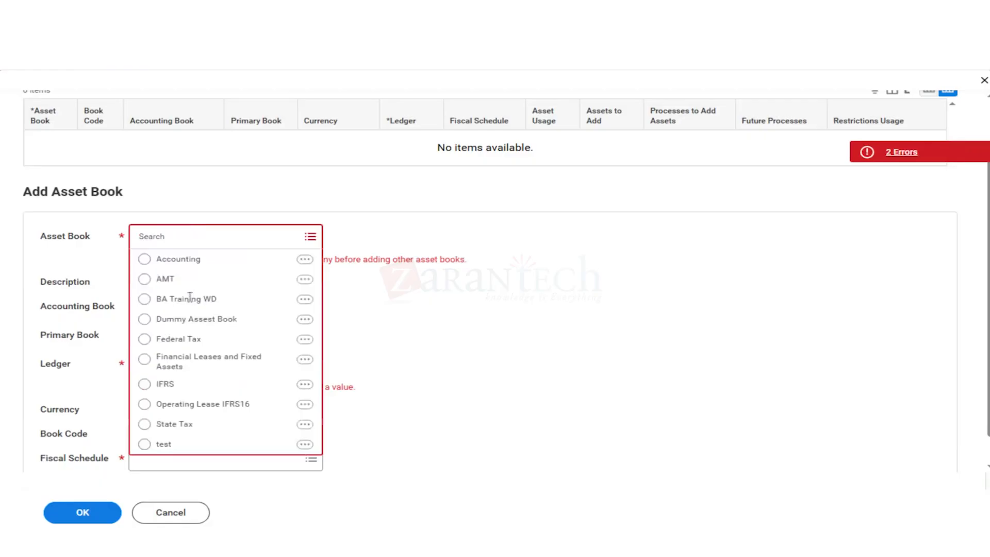
left_click(193, 341)
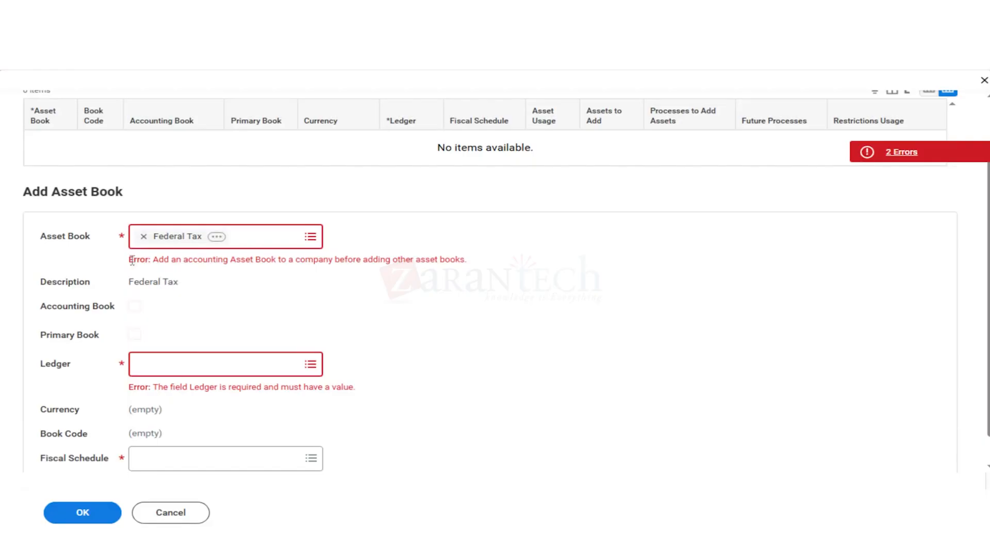
left_click_drag(154, 260, 353, 272)
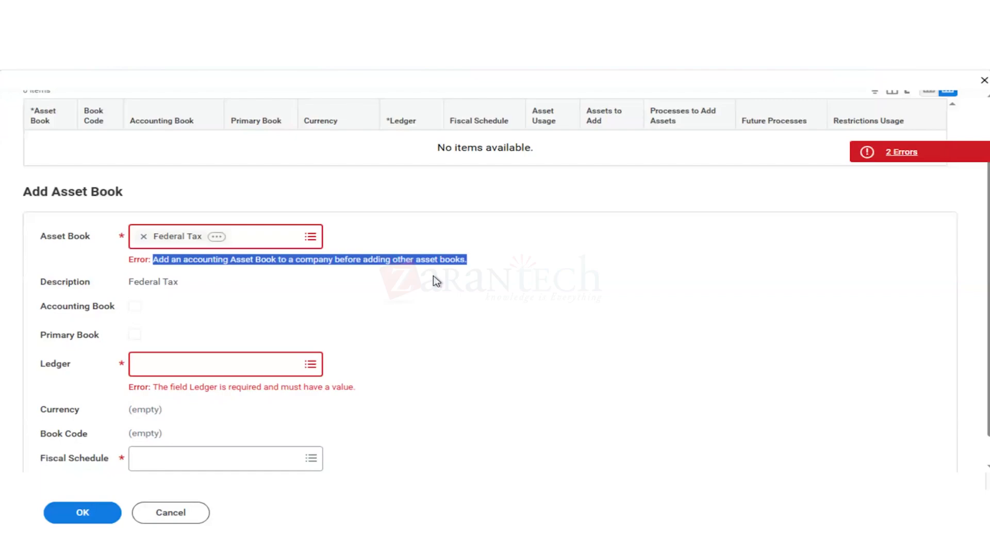
left_click(175, 513)
left_click(435, 328)
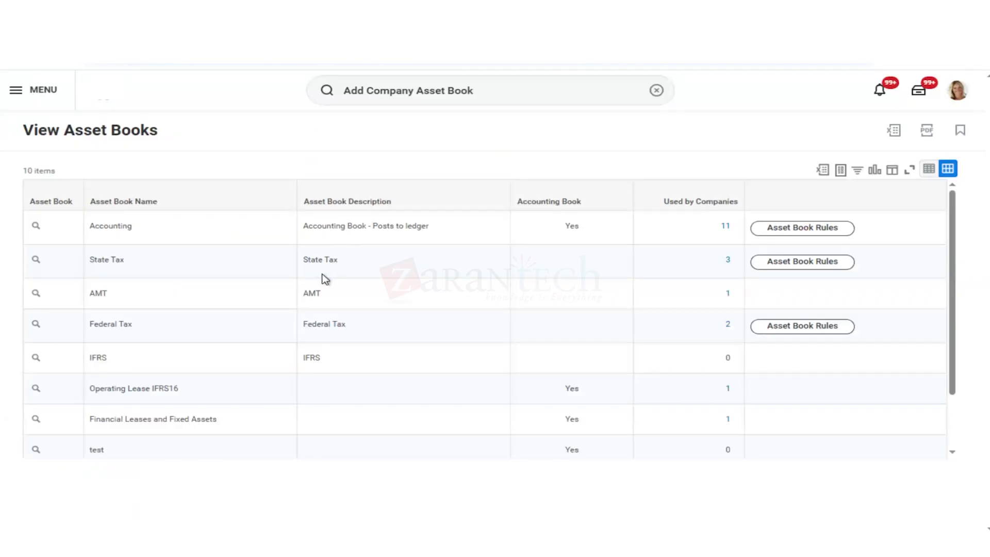
- Return to the home page and reopen the View Asset Books report from the recent searches
scroll(323, 279, "down", 2)
scroll(322, 278, "up", 2)
left_click(657, 91)
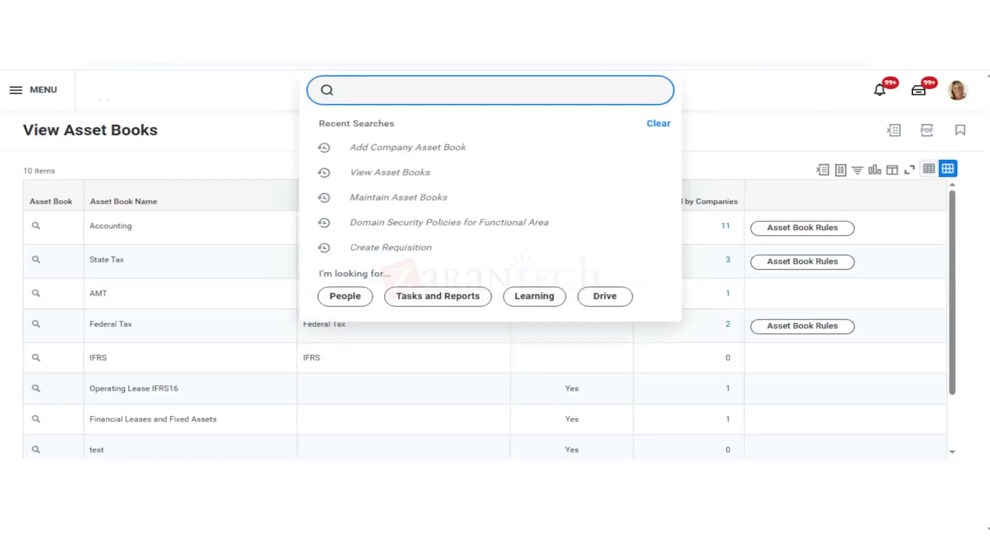
left_click(104, 90)
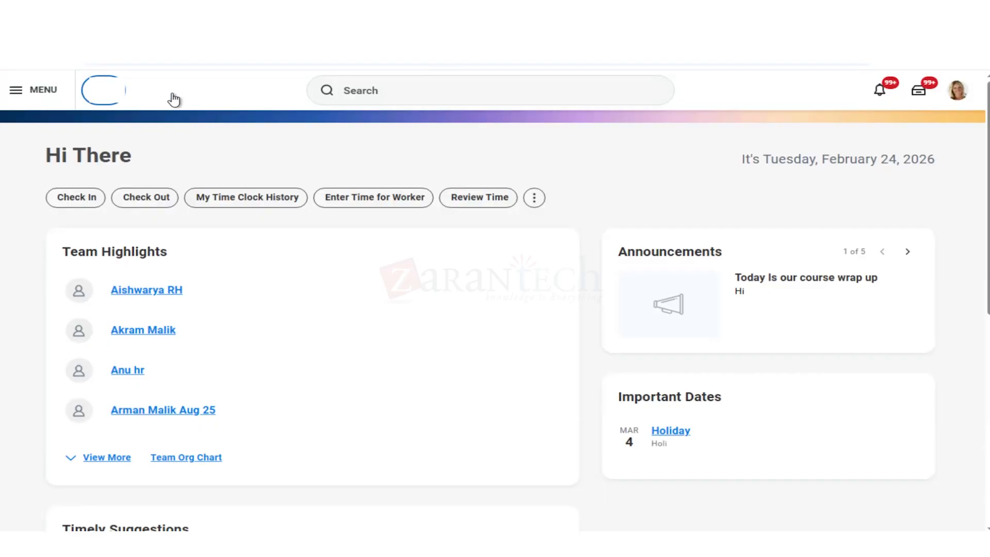
left_click(386, 90)
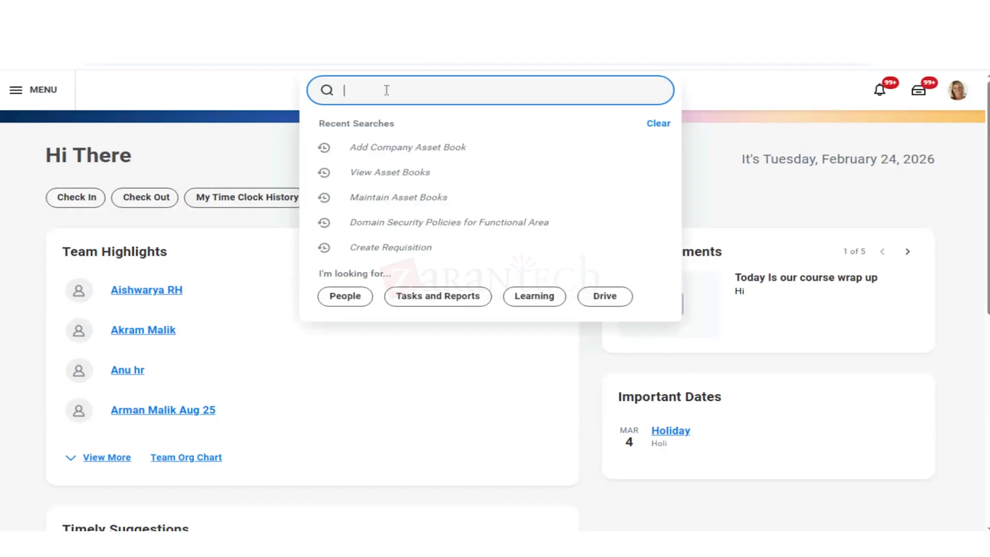
key("Down")
key("Down")
key("Return")
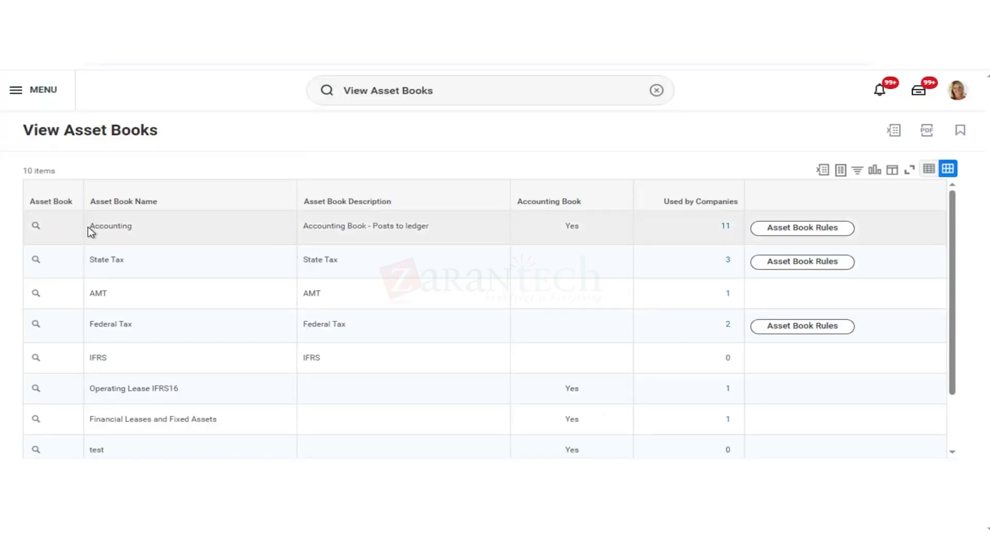
- Examine the Accounting, State Tax and AMT rows and the rest of the asset book list for description and accounting book flag
left_click_drag(90, 230, 135, 228)
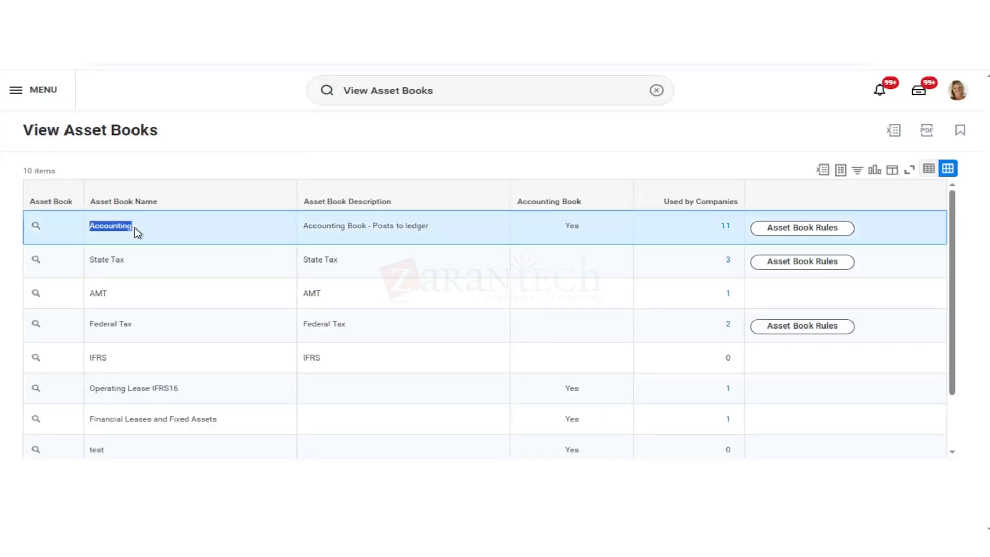
left_click(173, 227)
left_click_drag(312, 227, 403, 228)
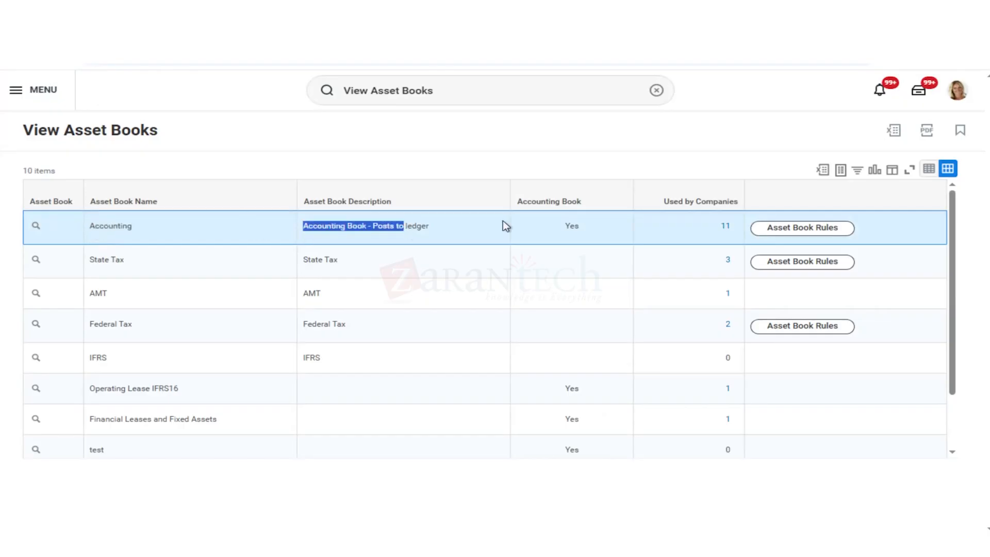
double_click(581, 227)
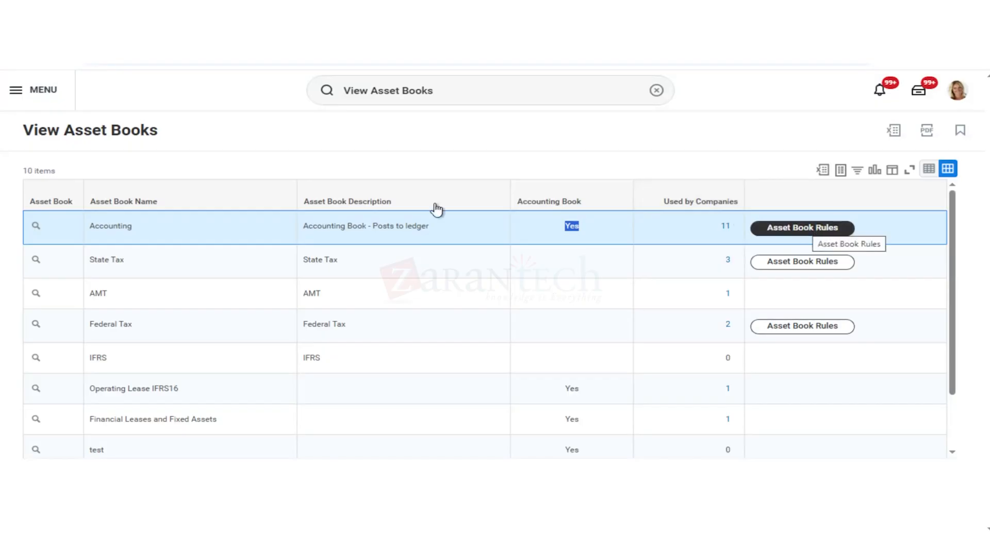
mouse_move(35, 232)
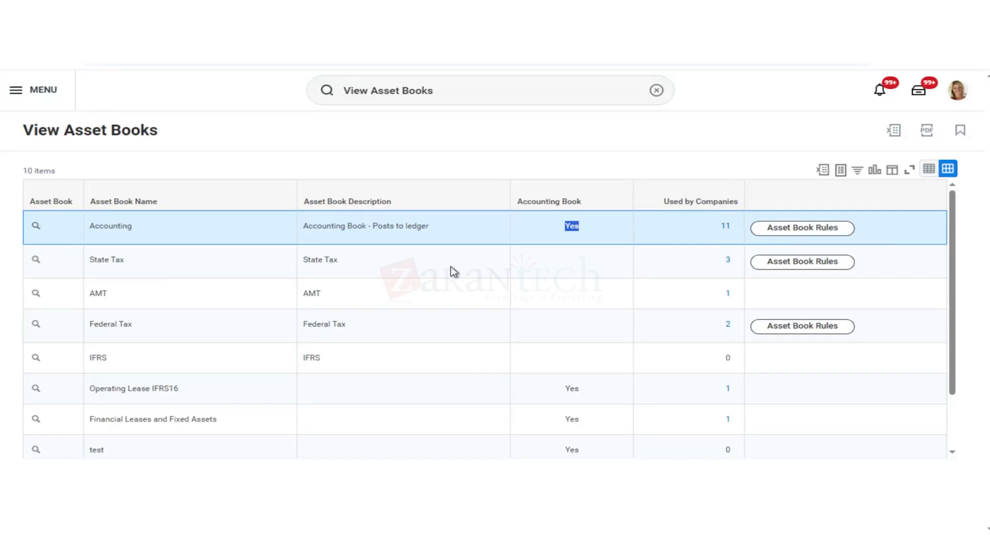
left_click(0, 297)
triple_click(146, 265)
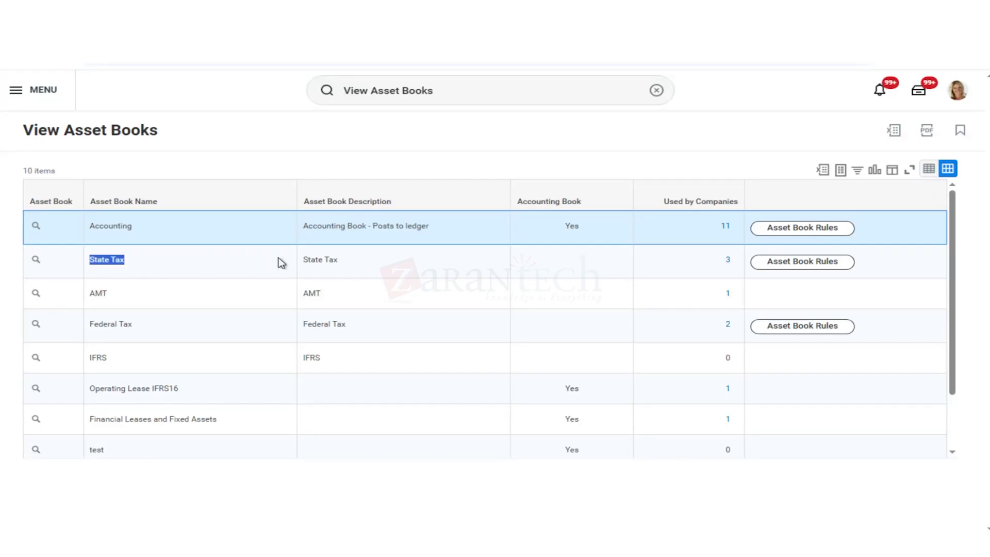
left_click(280, 261)
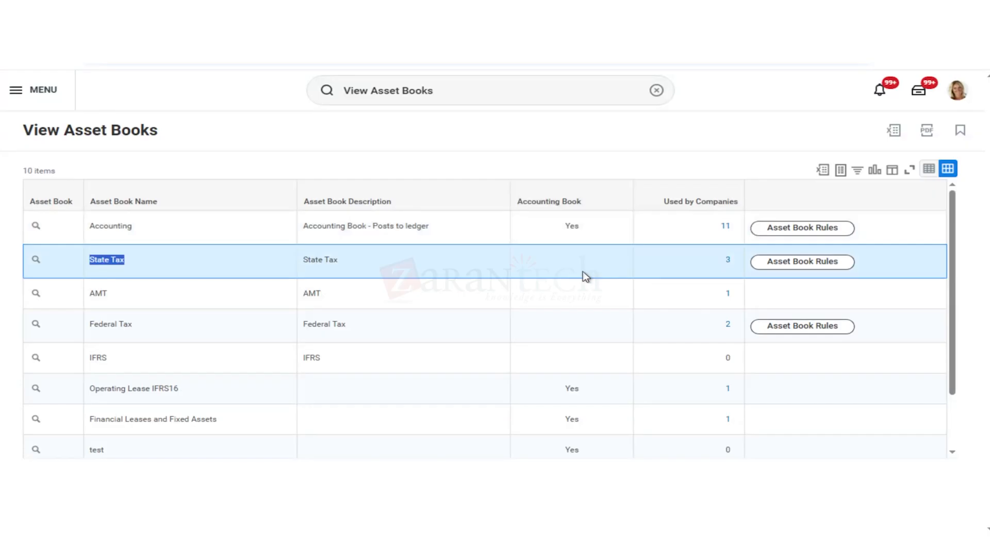
left_click(91, 296)
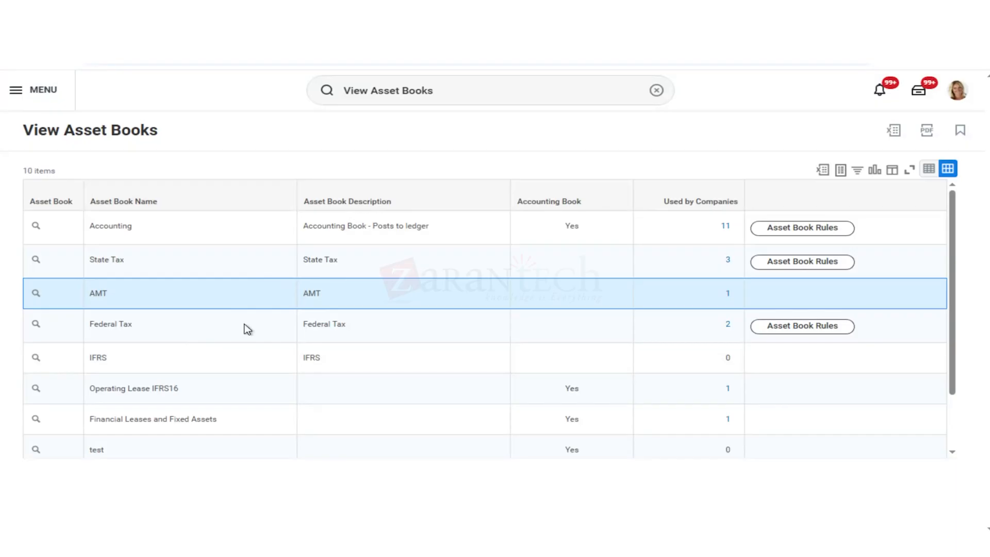
scroll(249, 329, "down", 2)
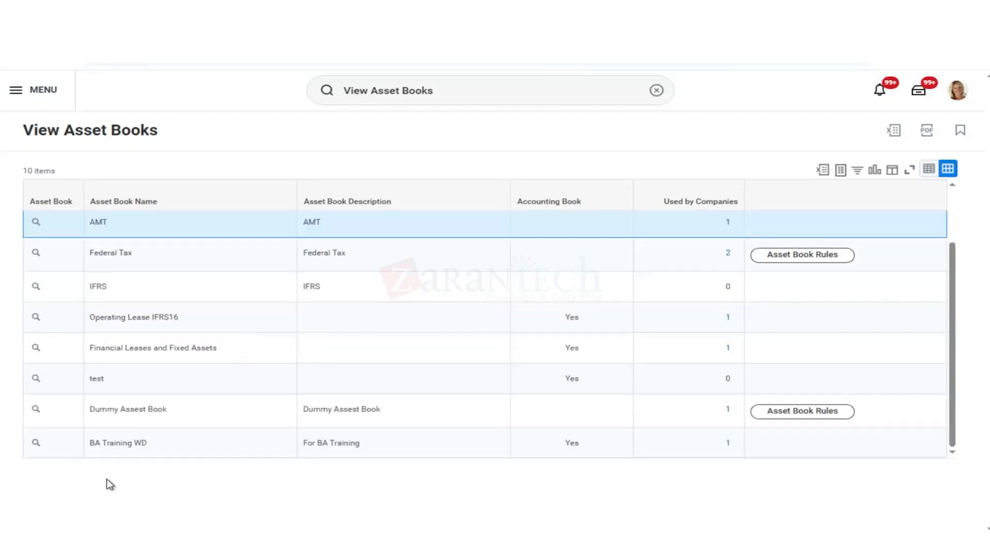
scroll(375, 384, "up", 2)
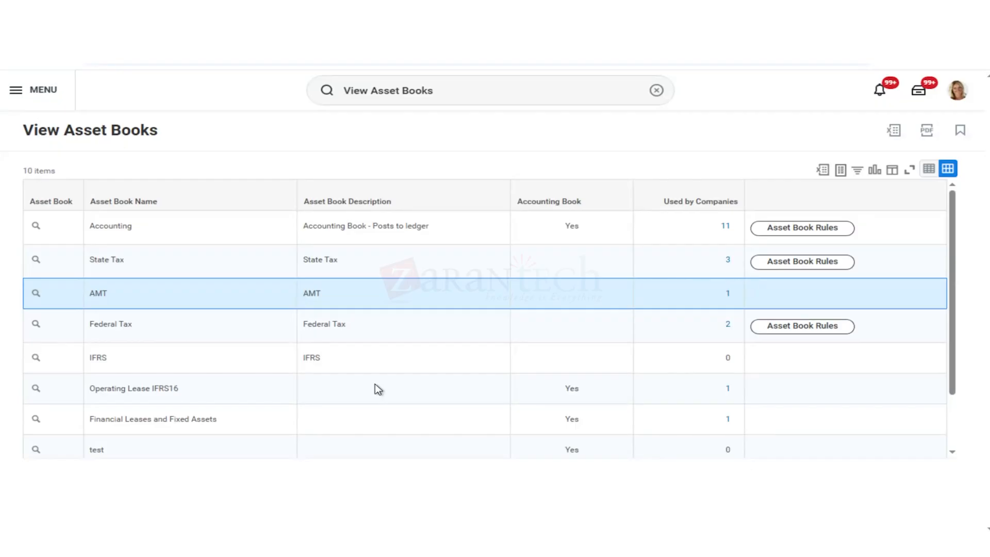
- Search for a task to update a company asset book, and clear the search text
left_click(657, 91)
type("upda")
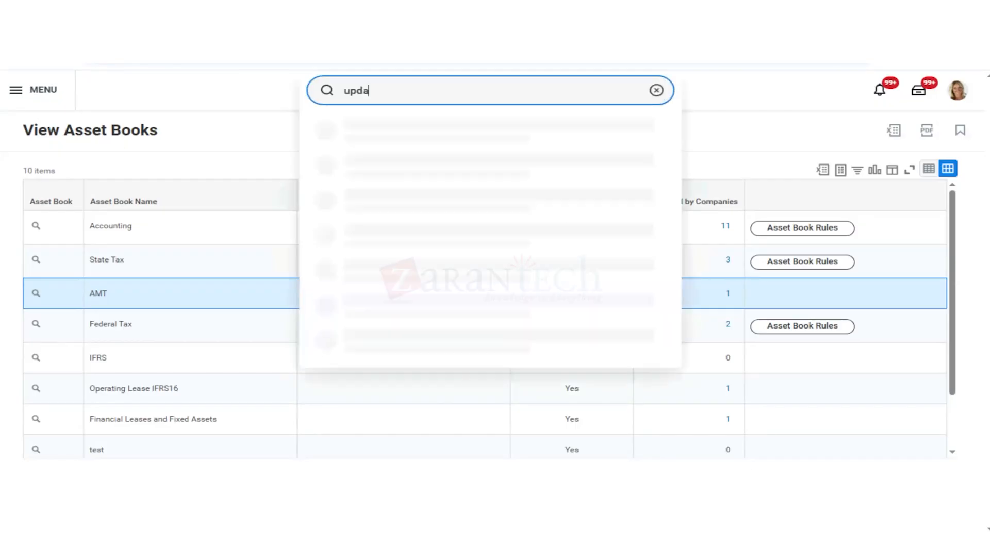
type("te")
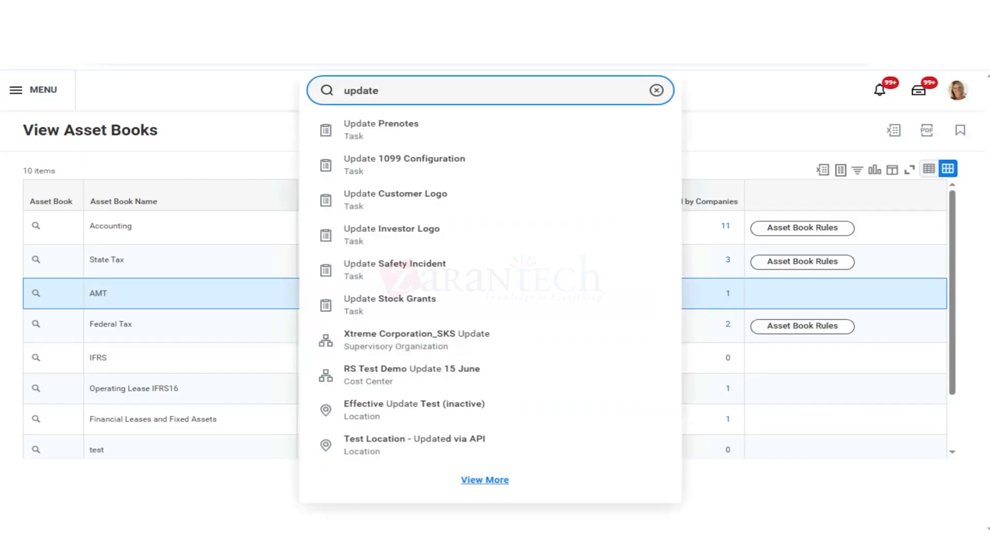
type(" comp")
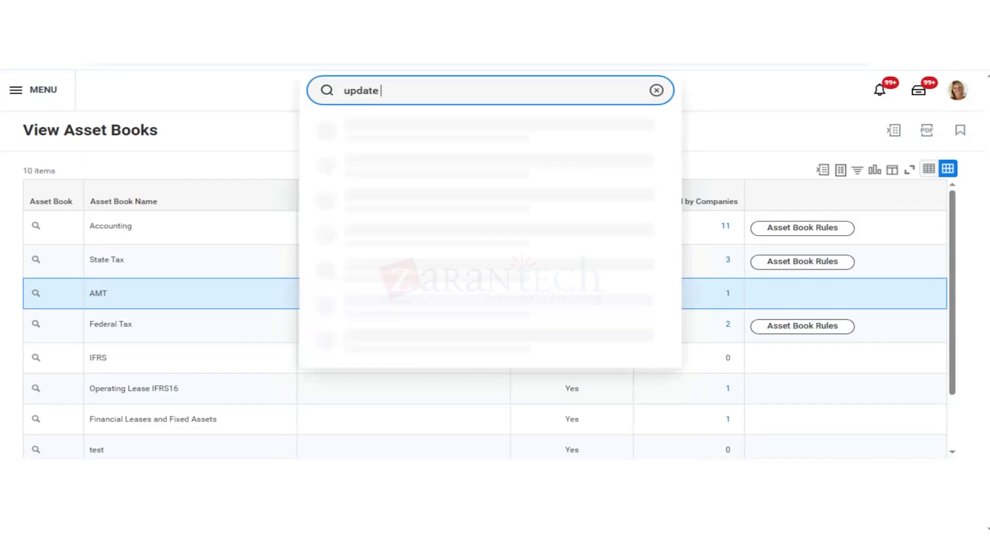
type("an")
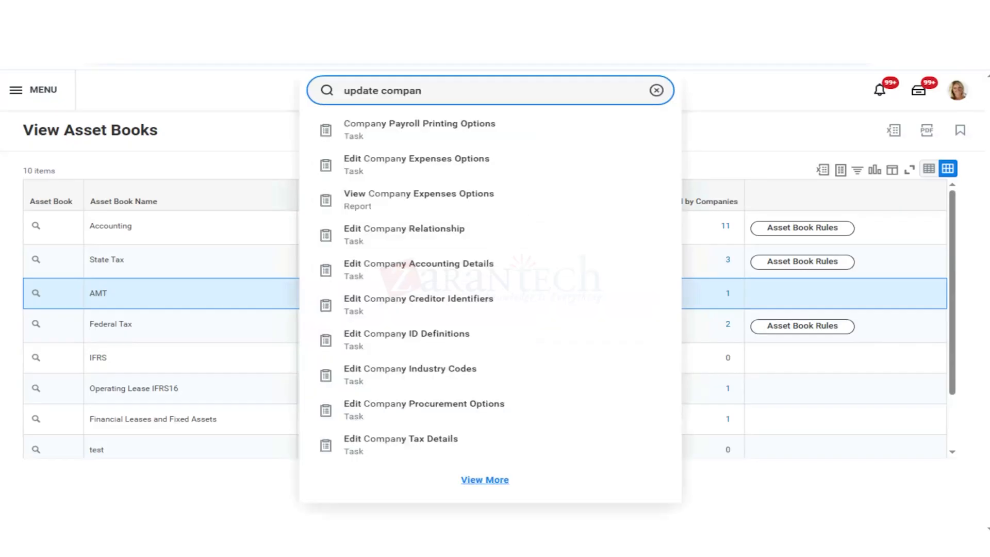
type("y ass")
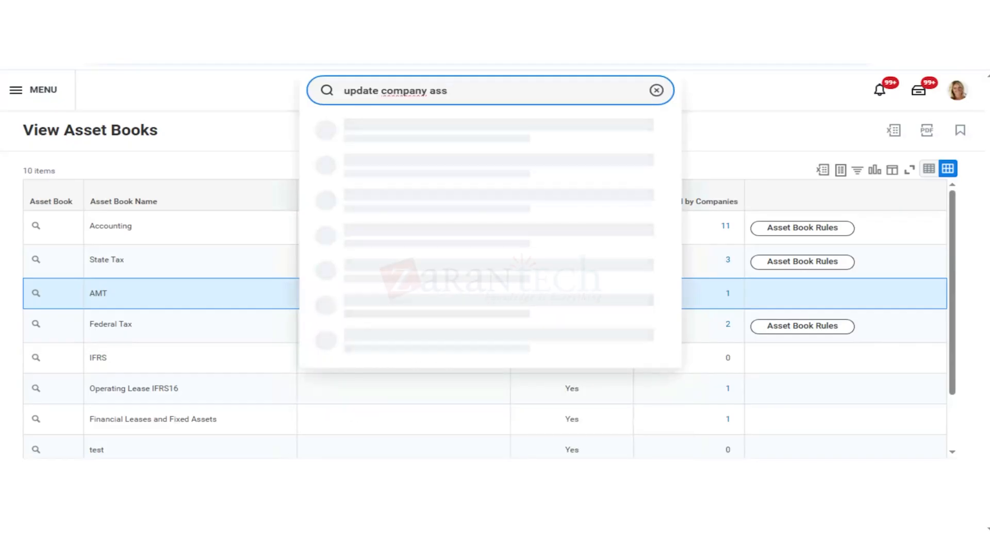
type(" et")
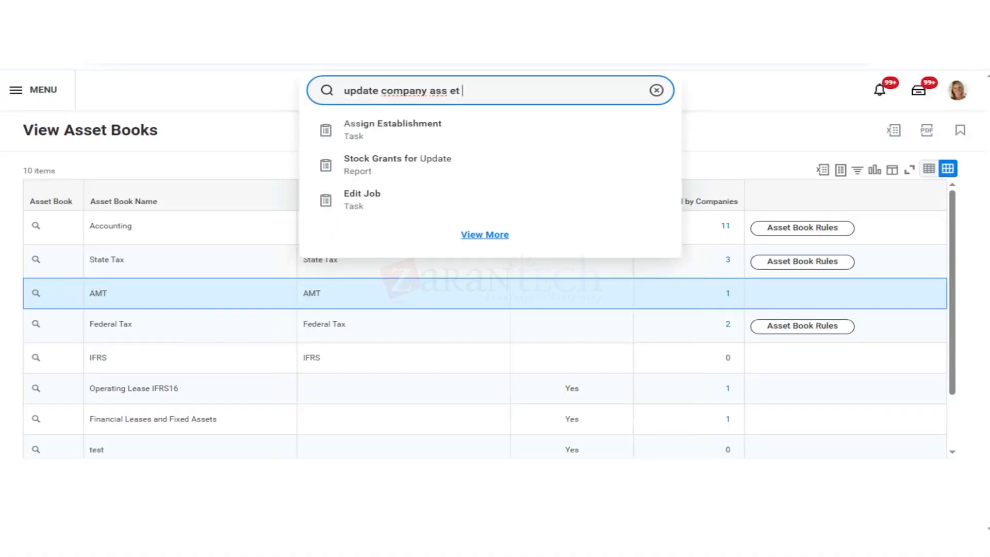
key("BackSpace")
key("BackSpace")
key("BackSpace")
key("BackSpace")
key("BackSpace")
key("BackSpace")
key("BackSpace")
key("BackSpace")
key("BackSpace")
key("BackSpace")
key("BackSpace")
key("BackSpace")
key("BackSpace")
key("BackSpace")
key("BackSpace")
key("BackSpace")
key("BackSpace")
key("BackSpace")
key("BackSpace")
key("BackSpace")
key("BackSpace")
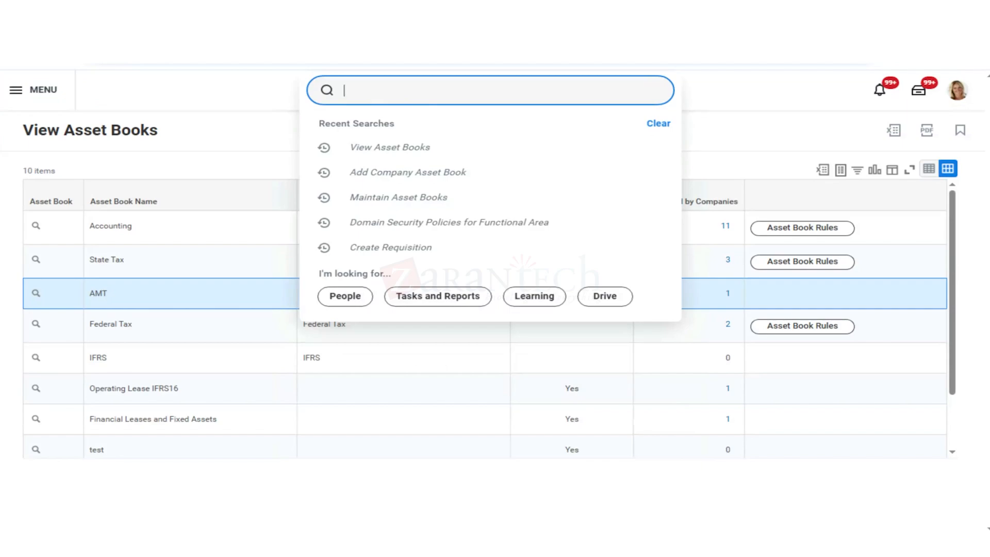
type("upadte")
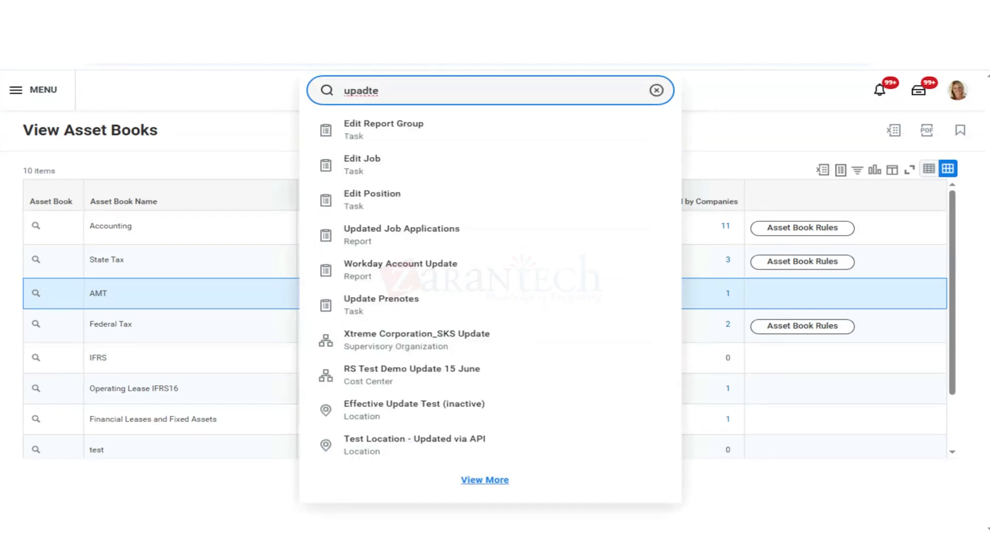
key("BackSpace")
key("BackSpace")
key("BackSpace")
key("BackSpace")
key("BackSpace")
key("BackSpace")
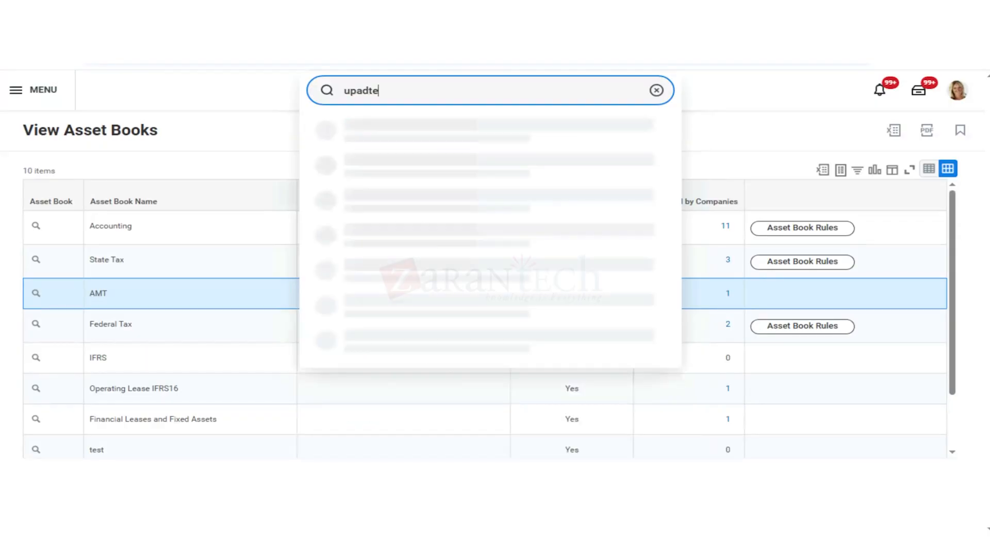
type("edt")
key("BackSpace")
key("BackSpace")
key("BackSpace")
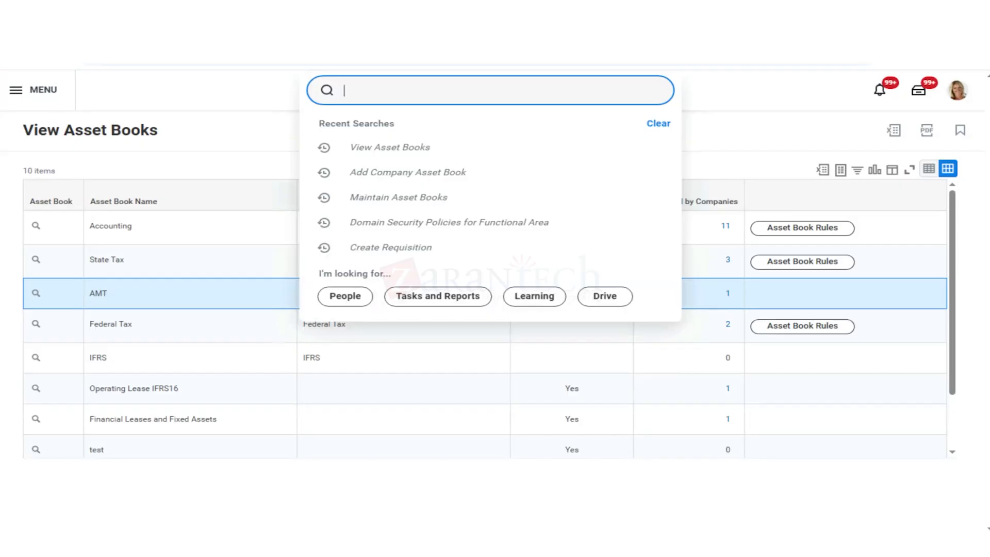
- Open the Maintain Asset Books task from the recent searches and bring up the BA Training WD row
key("Down")
key("Down")
key("Down")
key("Return")
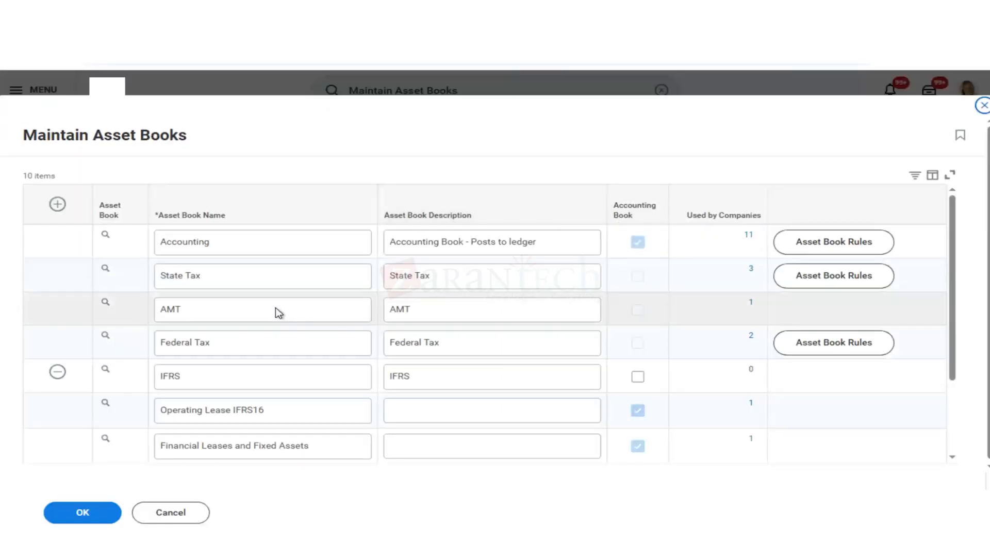
scroll(278, 312, "down", 3)
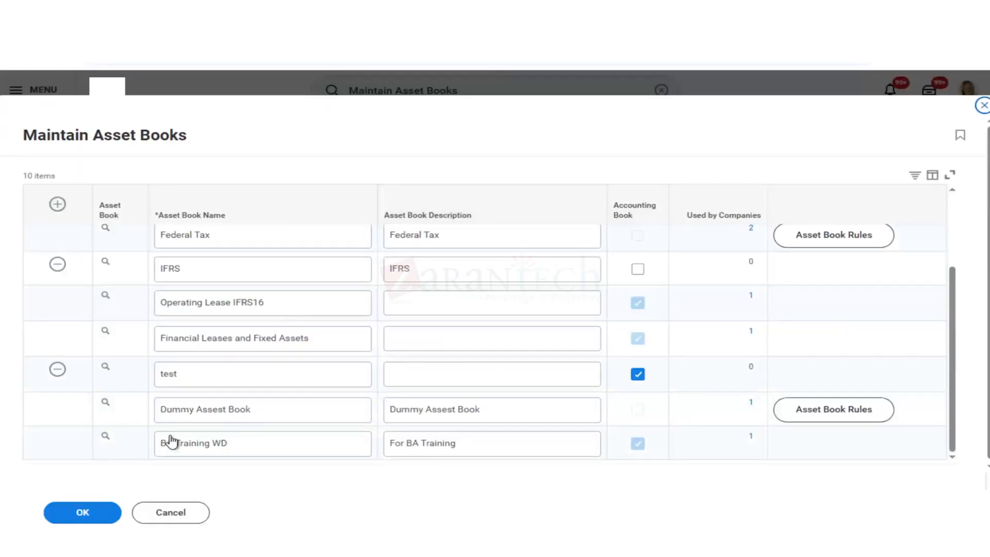
- Rename the BA Training WD asset book as BA Training WD 01, set its description to For BA Training WD 01, and save
triple_click(236, 442)
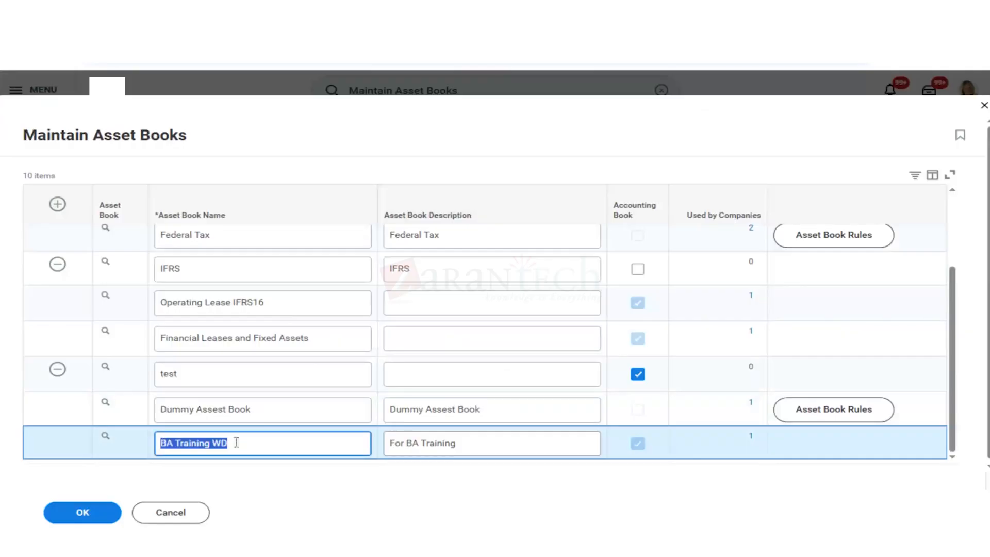
left_click(252, 442)
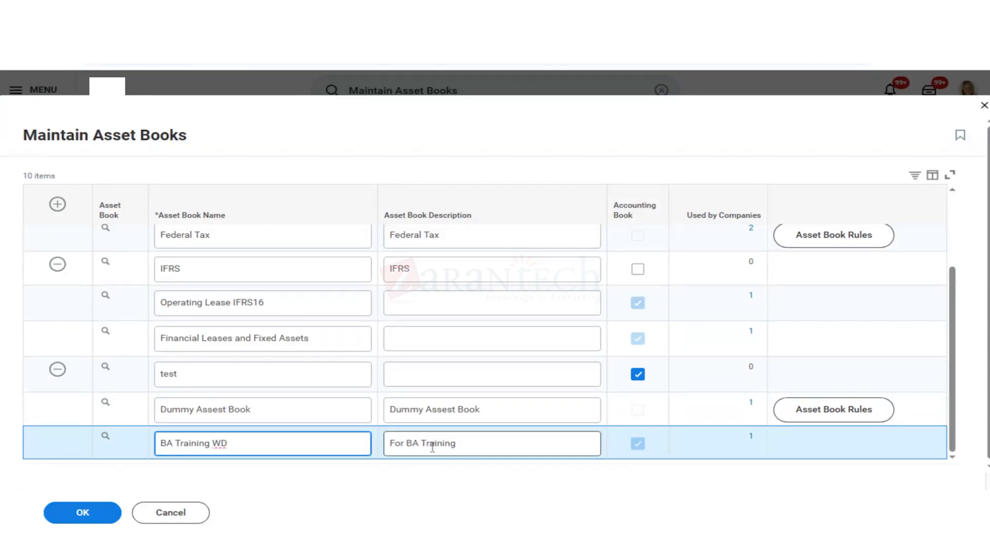
type("01")
key("Tab")
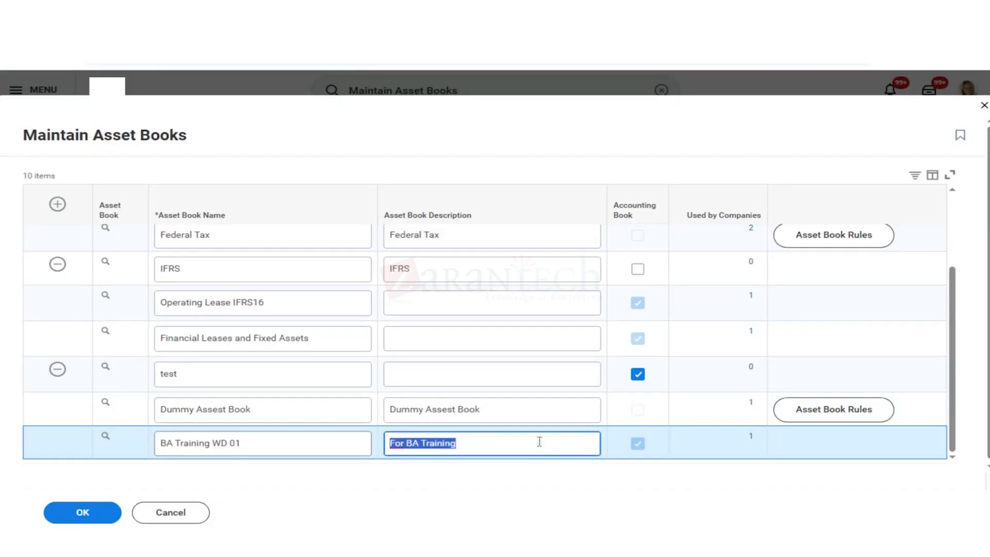
key("Right")
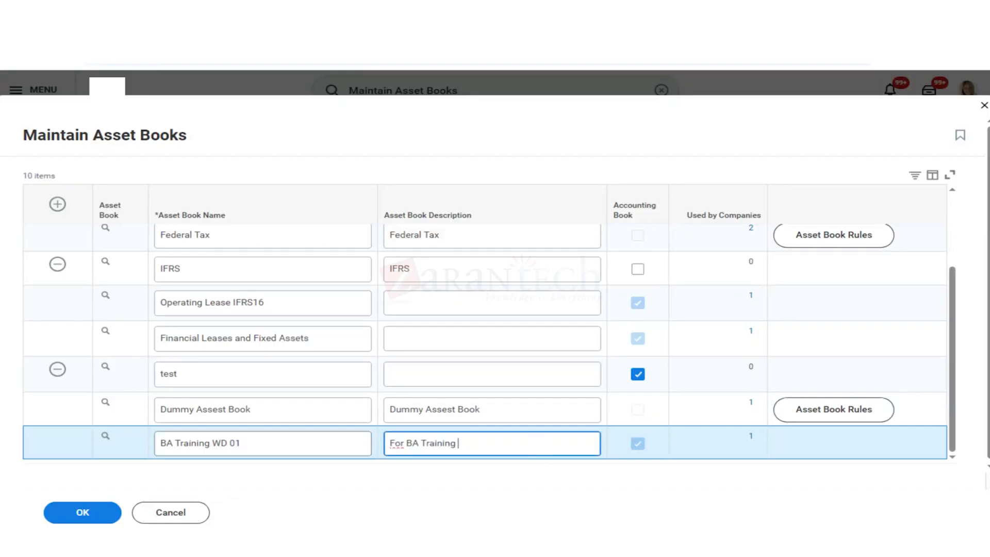
type("WD 01")
left_click(71, 514)
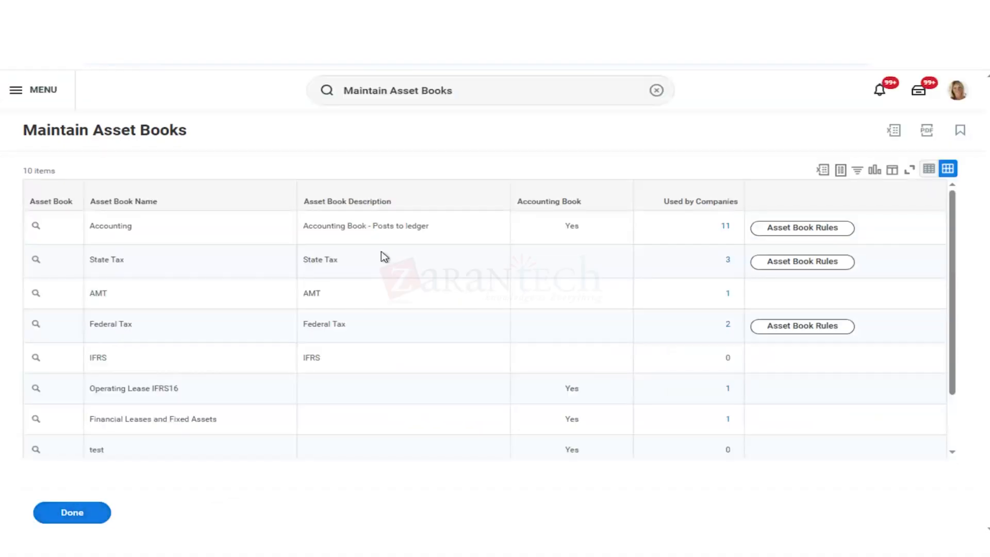
- Finish the asset book update and review the rows in the View Asset Books list, including BA Training WD 01
scroll(383, 254, "down", 2)
left_click(72, 512)
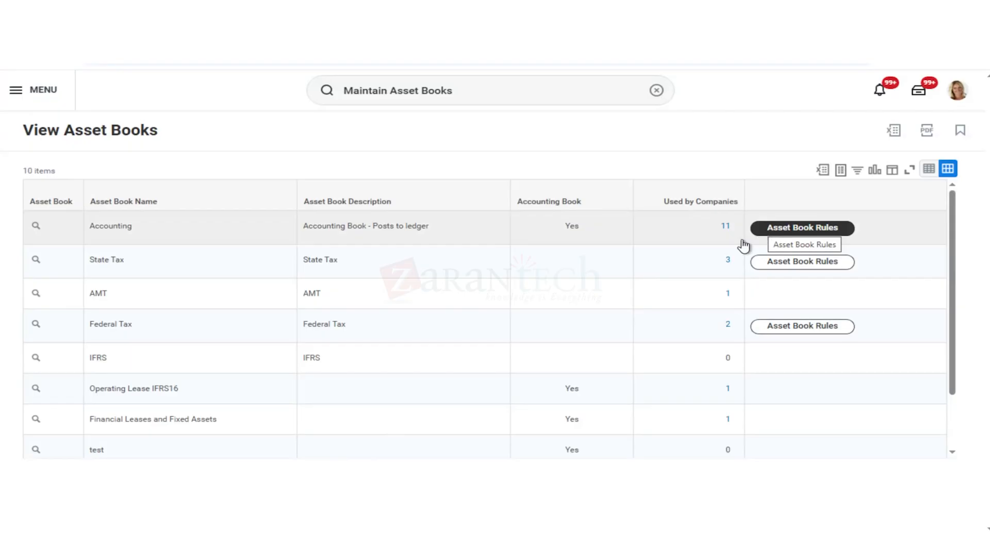
scroll(400, 325, "down", 2)
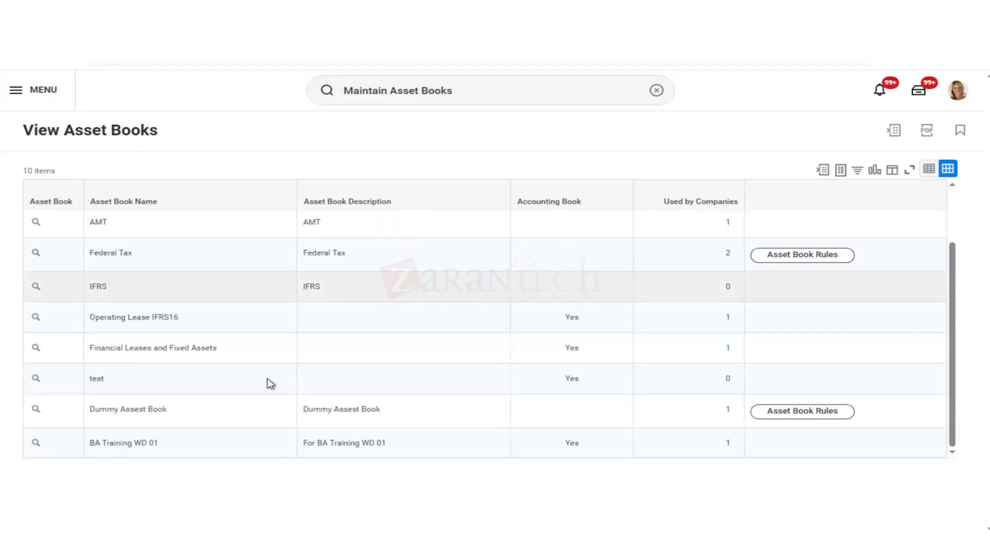
scroll(267, 382, "up", 2)
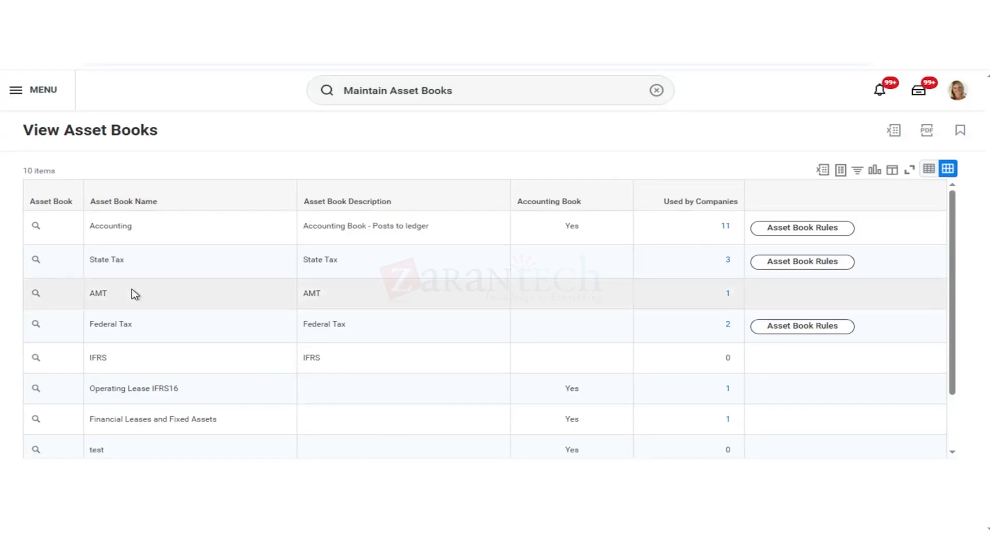
scroll(135, 295, "down", 2)
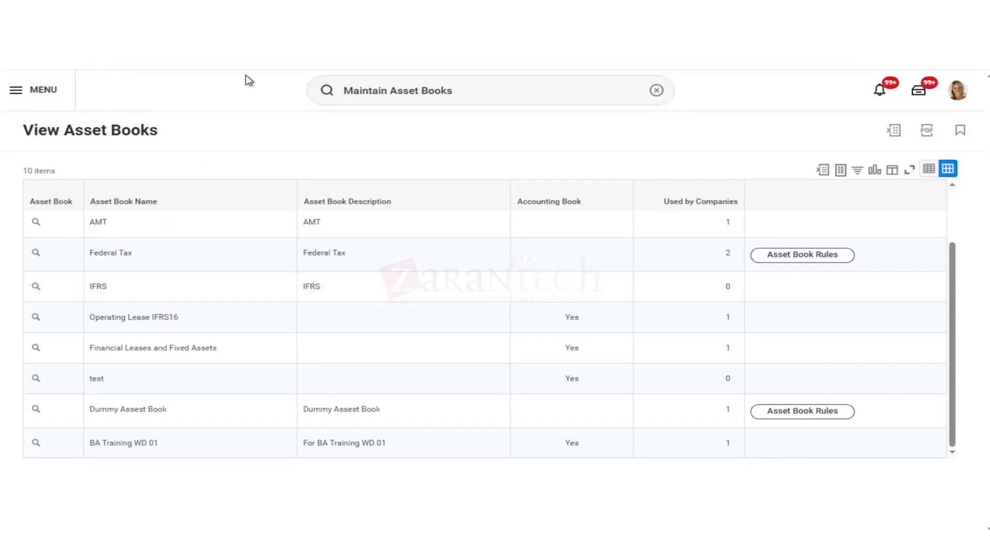
- Search for "create eib" and open the Create EIB task
left_click(656, 92)
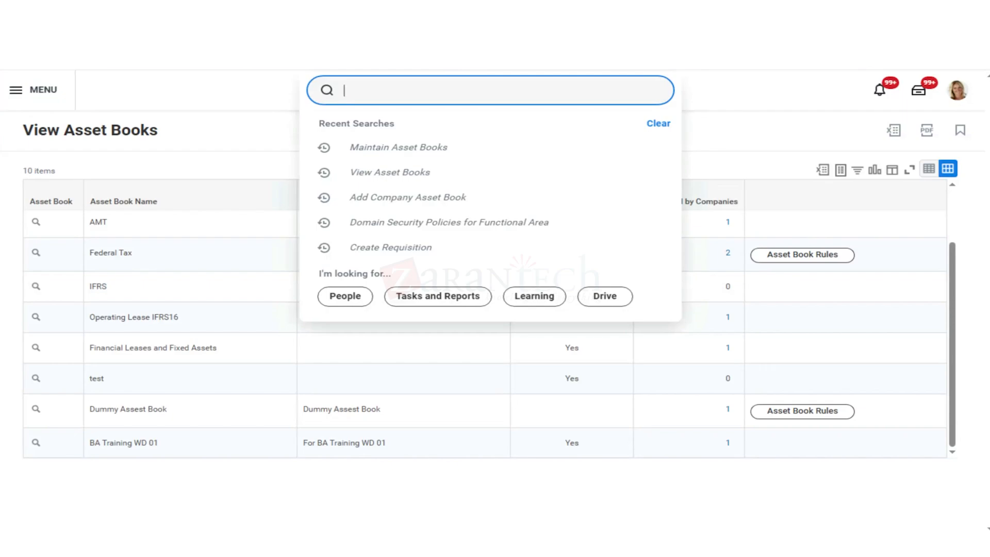
type("create")
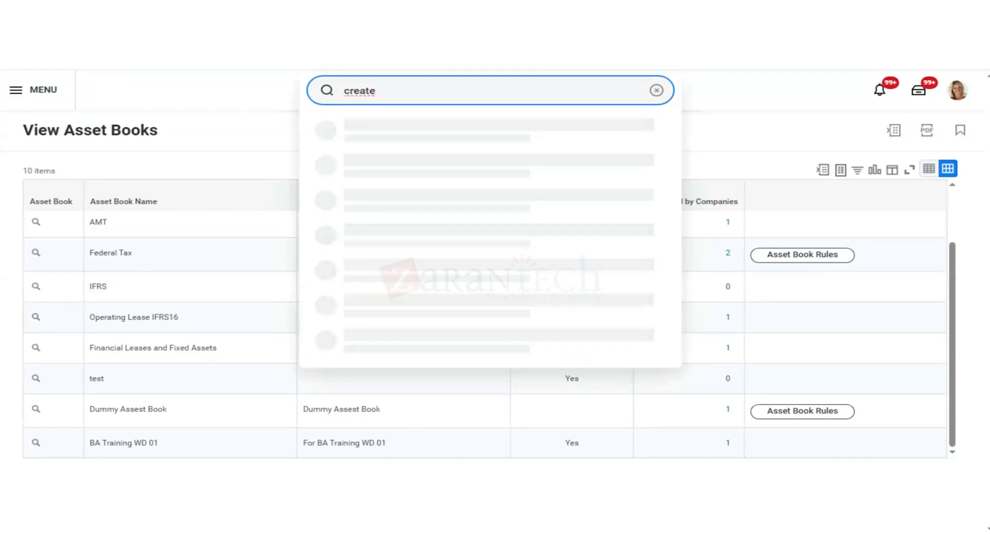
type("ein")
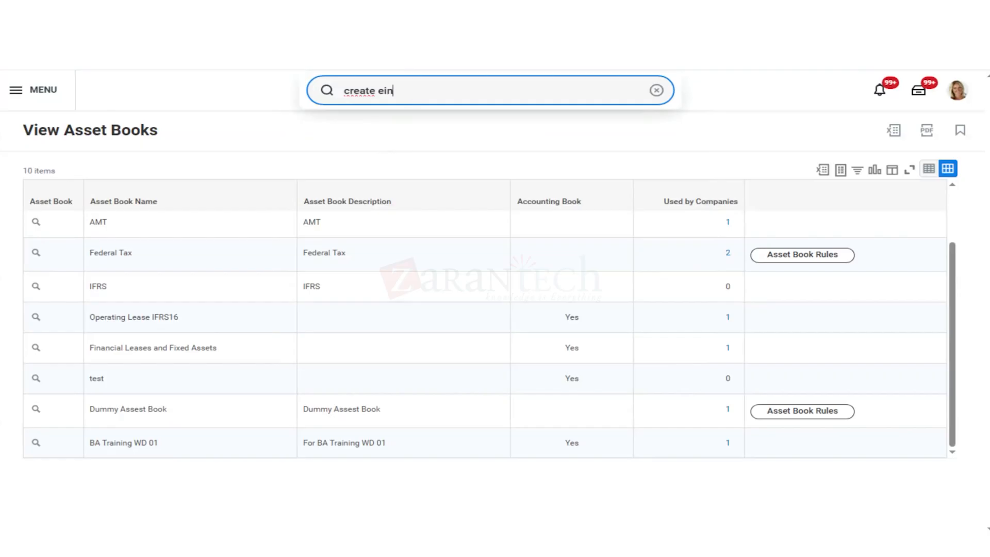
key("BackSpace")
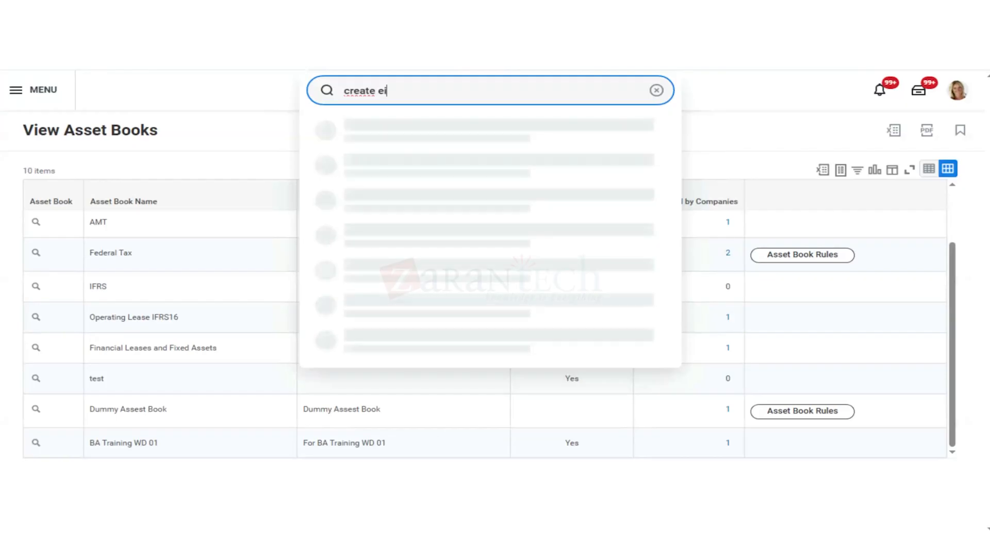
type("b")
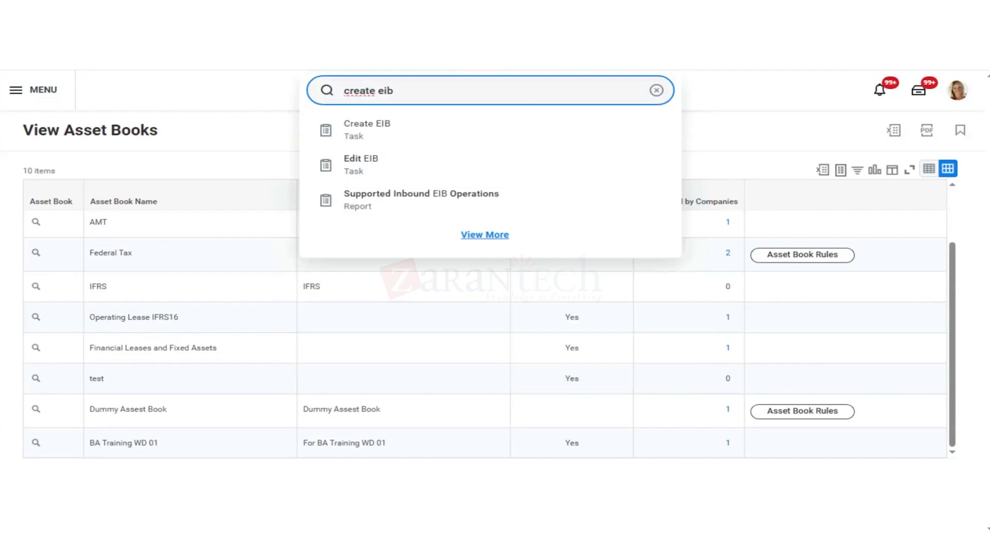
key("Down")
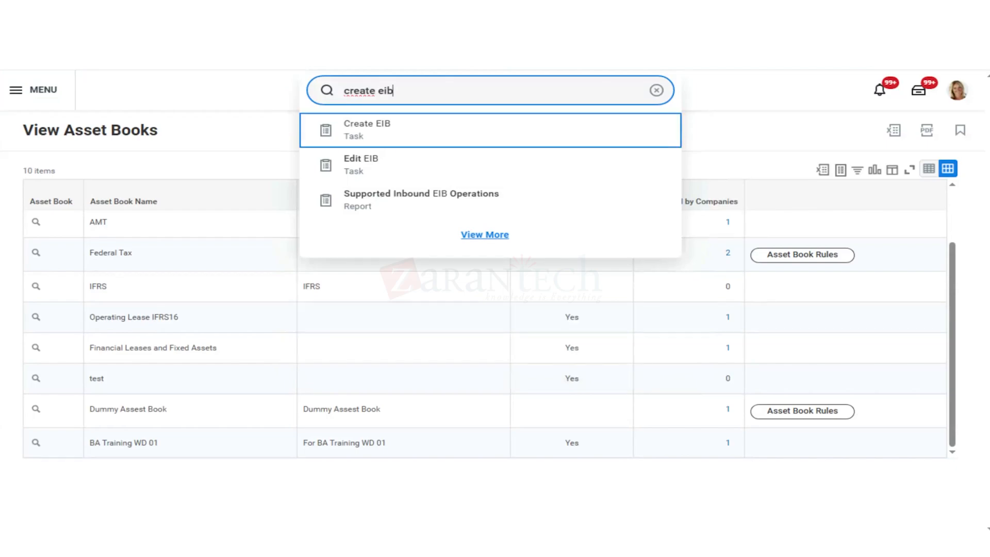
key("Down")
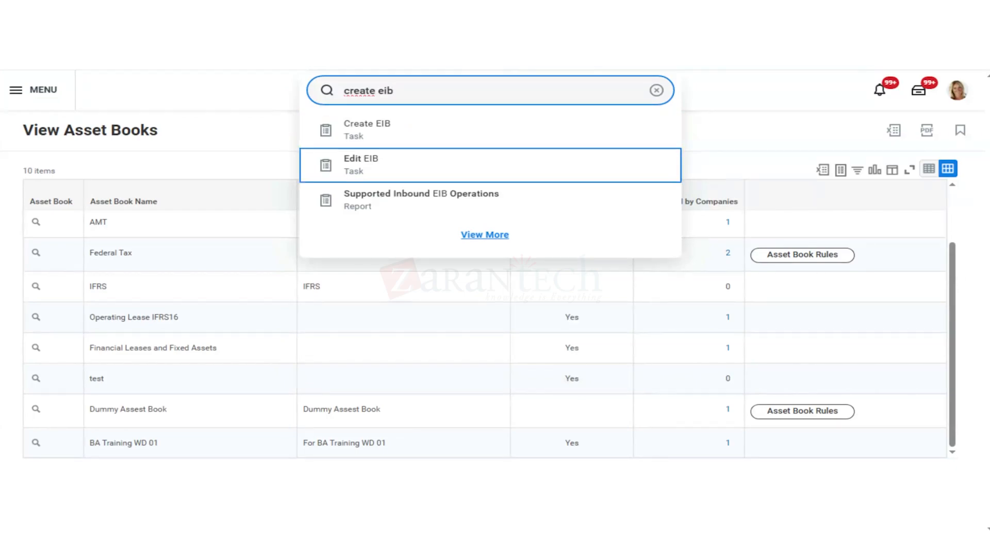
key("Up")
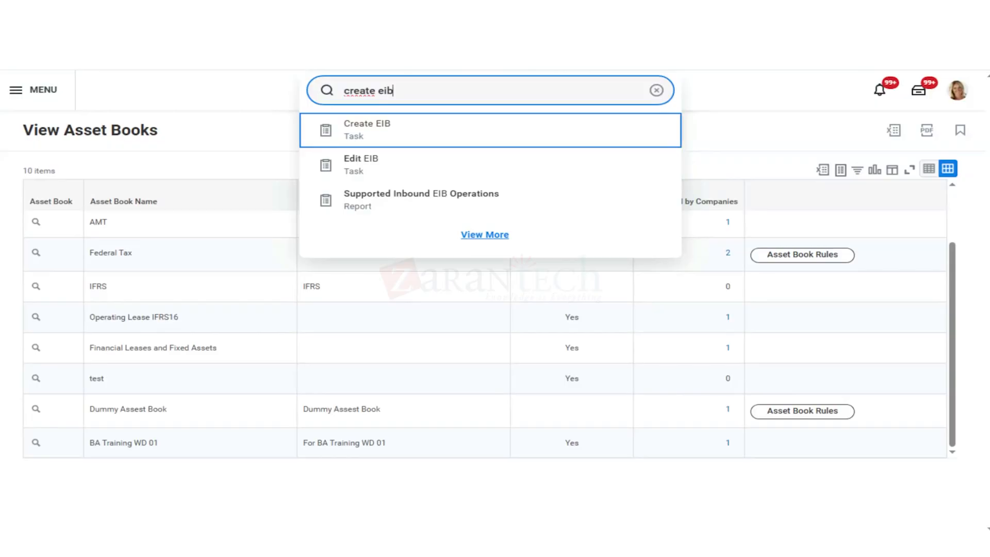
key("Return")
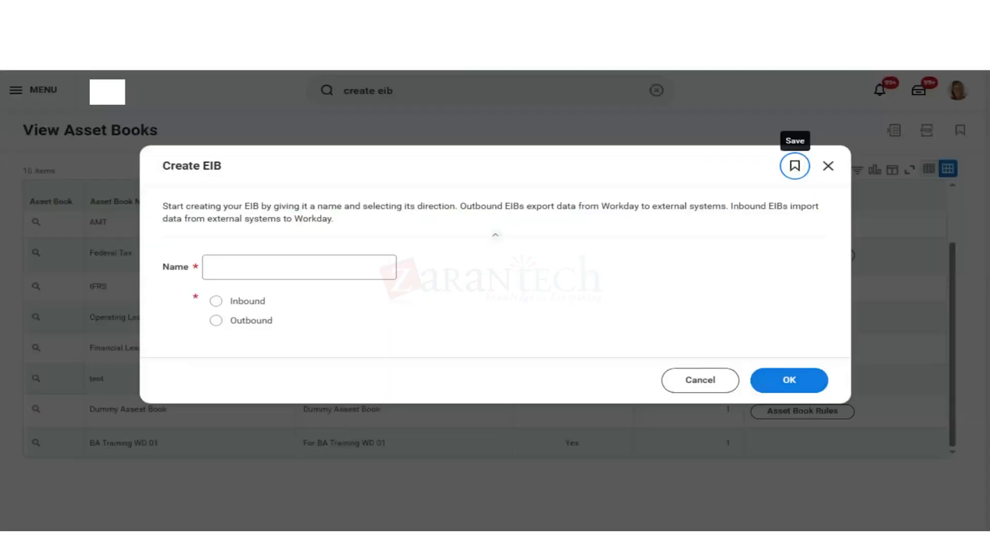
- Name the new EIB Get Asset Books, set its direction to Inbound, and create it
left_click(235, 277)
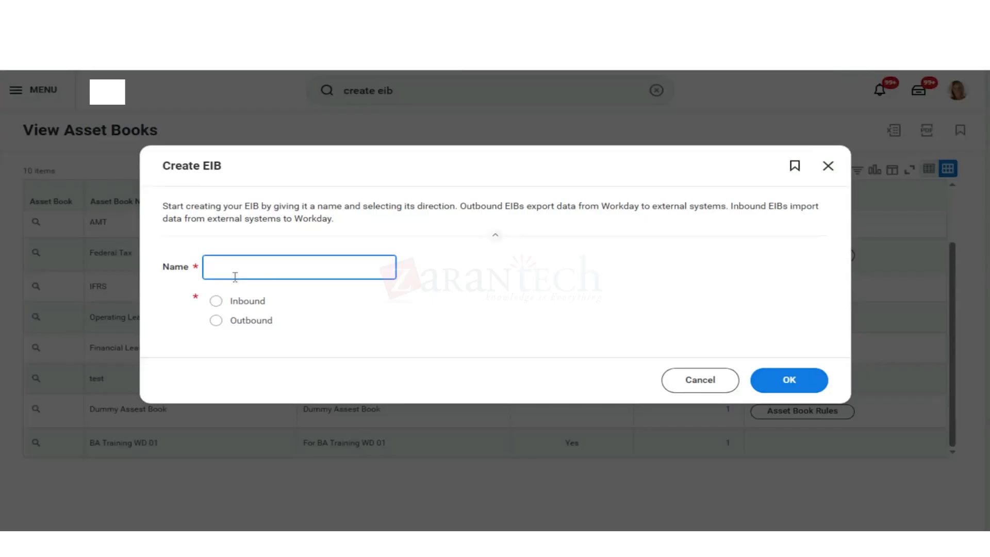
type("Get Asset Book")
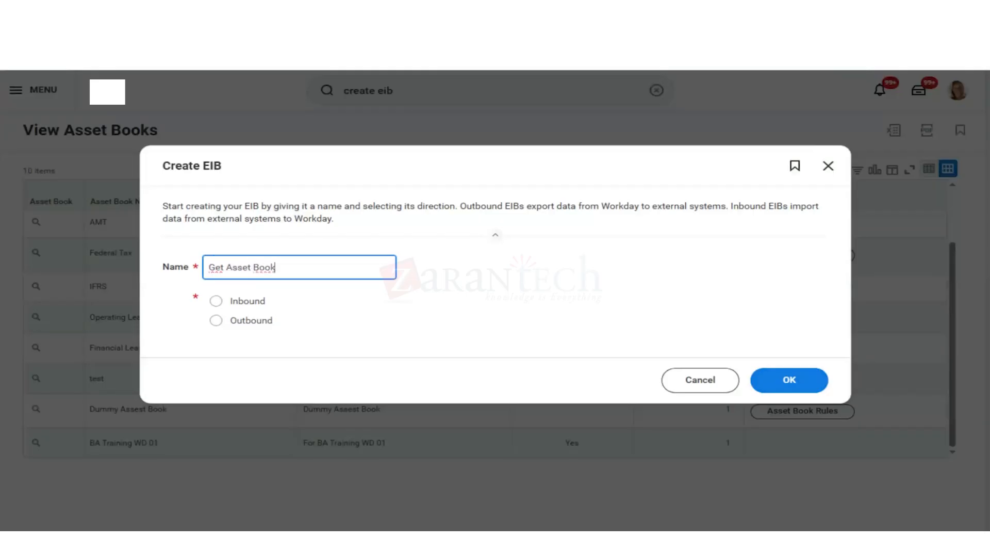
type("s")
left_click(249, 304)
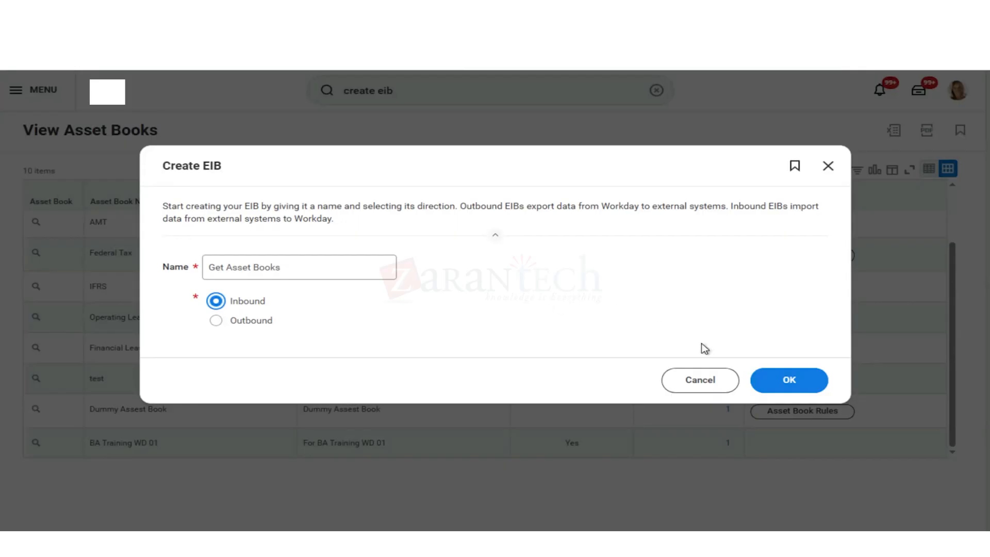
left_click(769, 379)
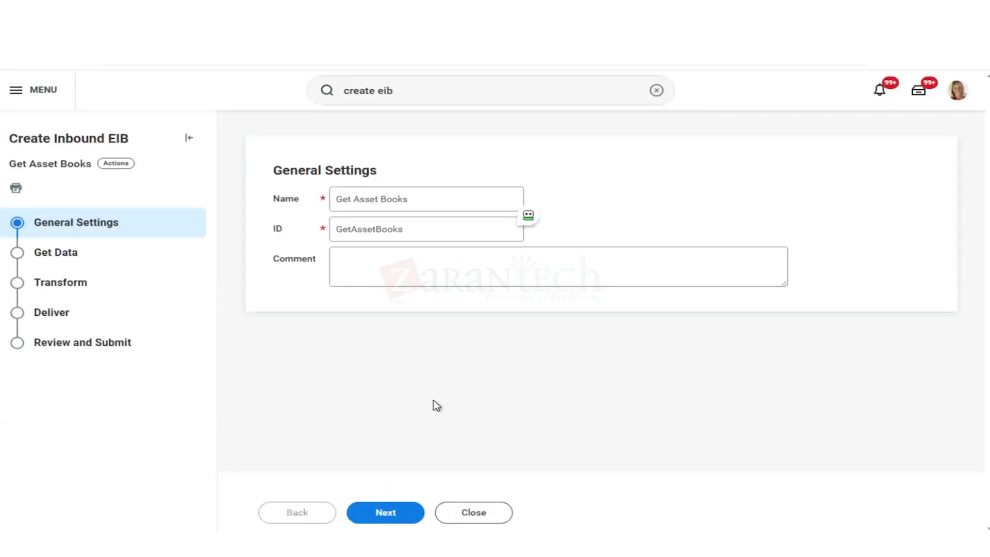
- In the EIB's Get Data settings, set the web service operation to Bulk Import Asset Book Configuration (WS Background Process)
left_click(396, 515)
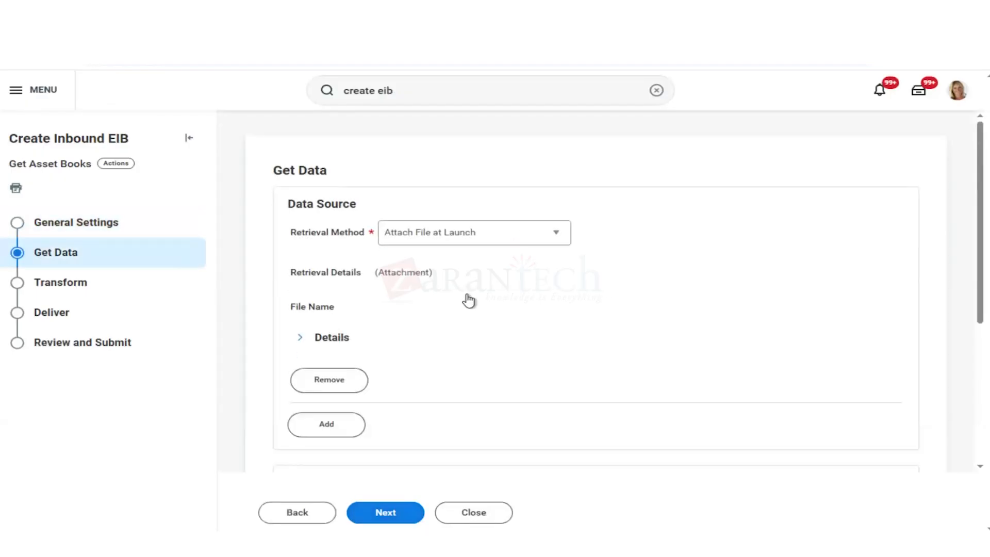
scroll(453, 331, "down", 5)
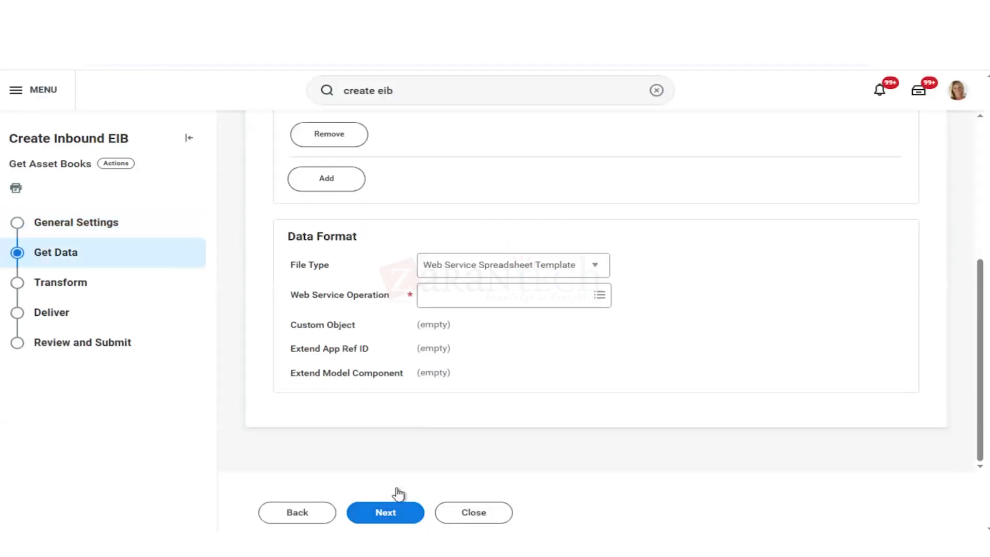
left_click(511, 304)
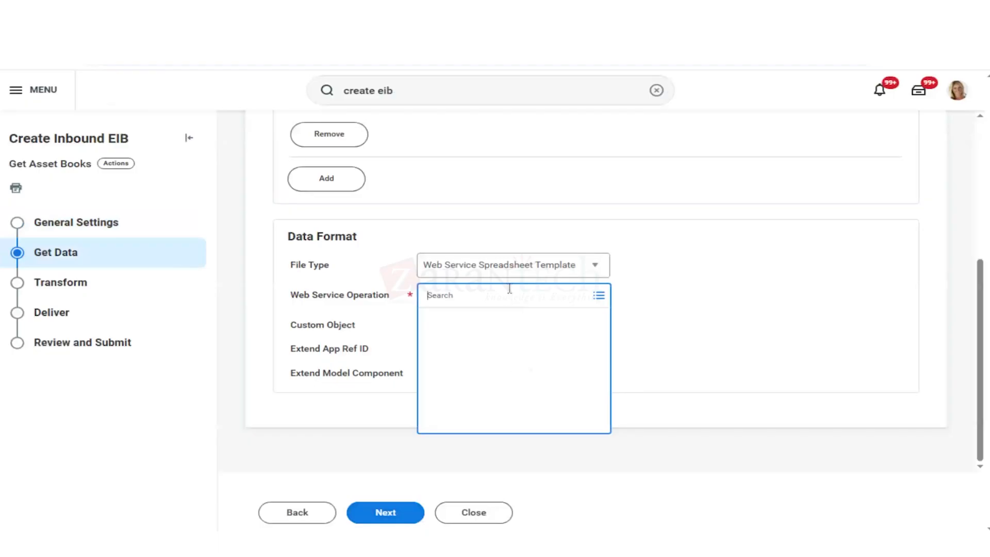
type("asset")
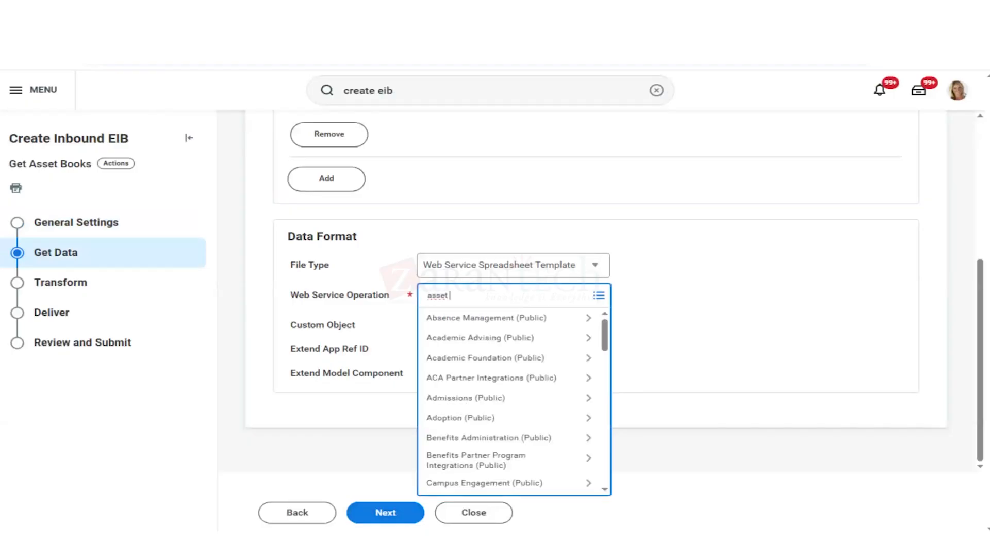
type(" book")
key("Return")
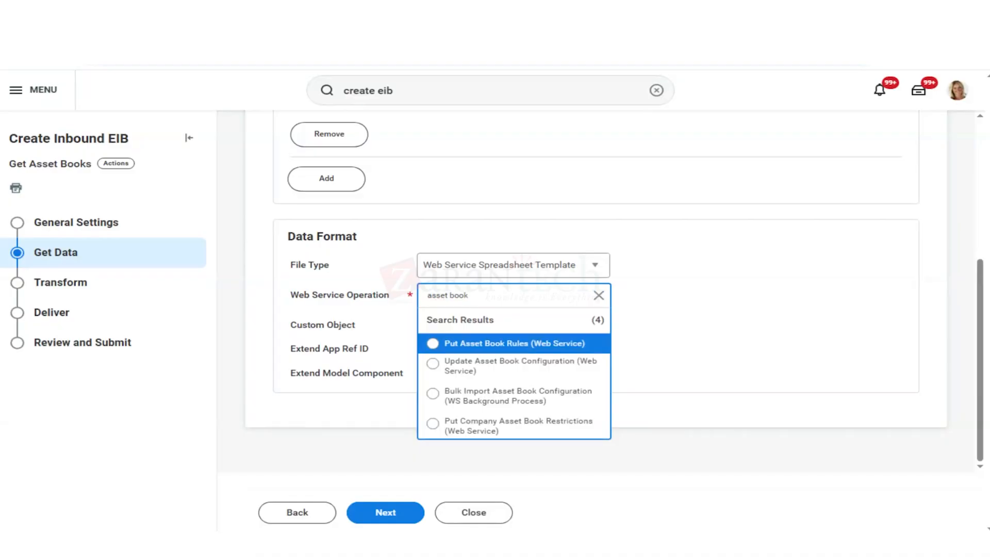
key("Down")
key("Down")
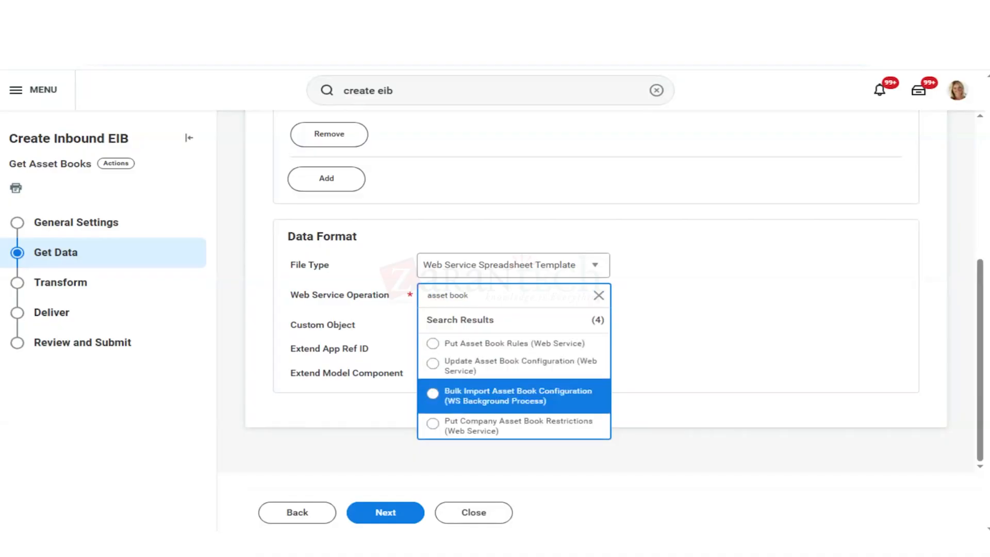
key("Return")
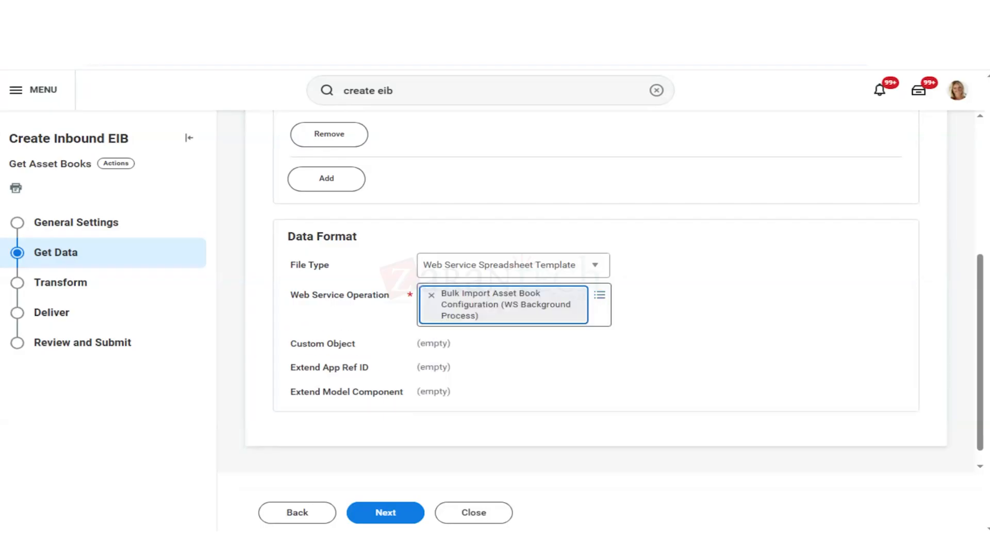
- Accept the default Transform and Deliver settings, submit the Get Asset Books EIB, and review its integration system configuration
left_click(376, 513)
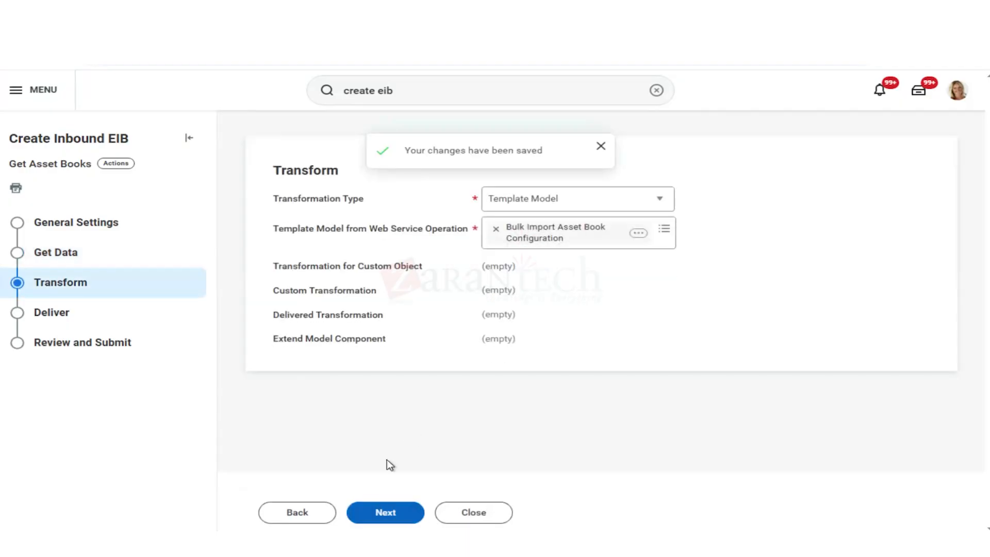
left_click(388, 512)
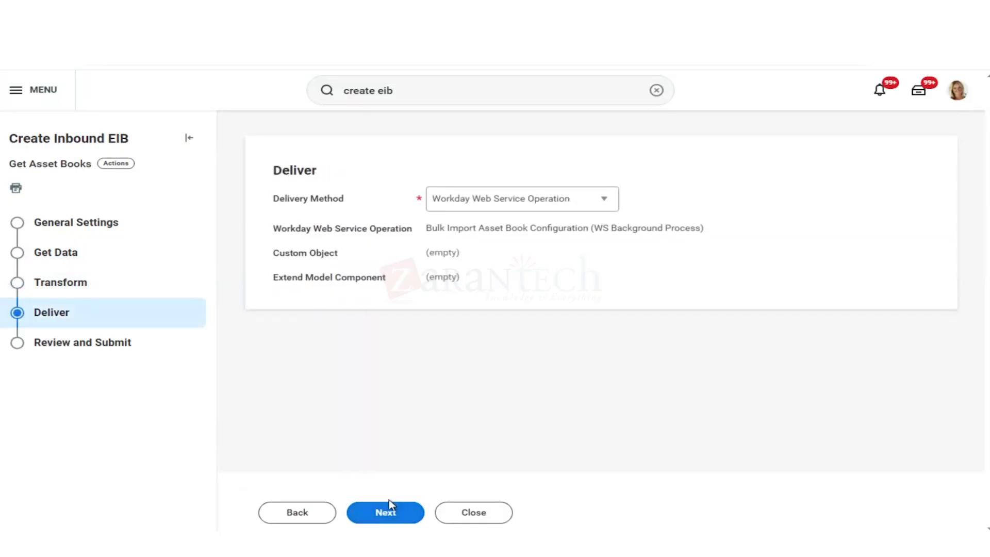
left_click(390, 511)
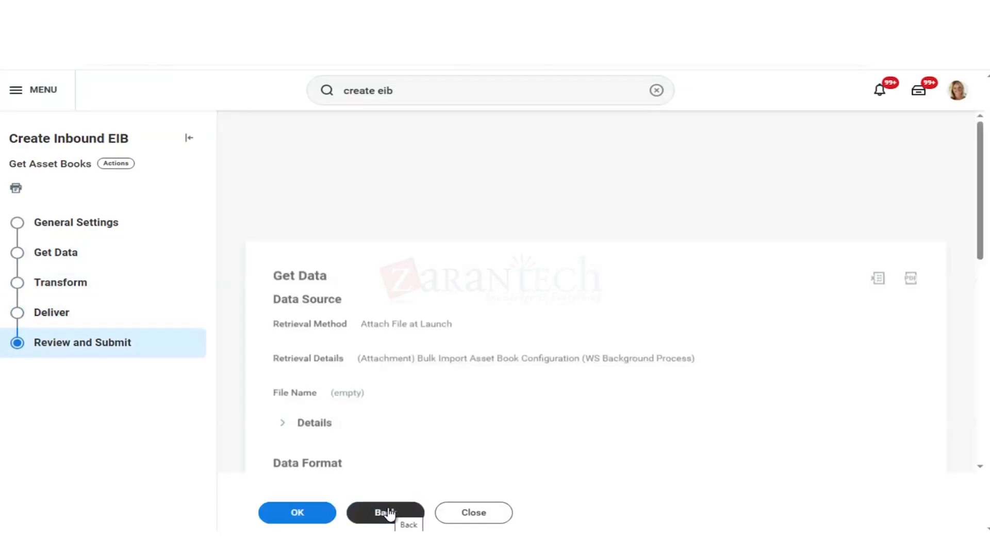
scroll(418, 359, "down", 12)
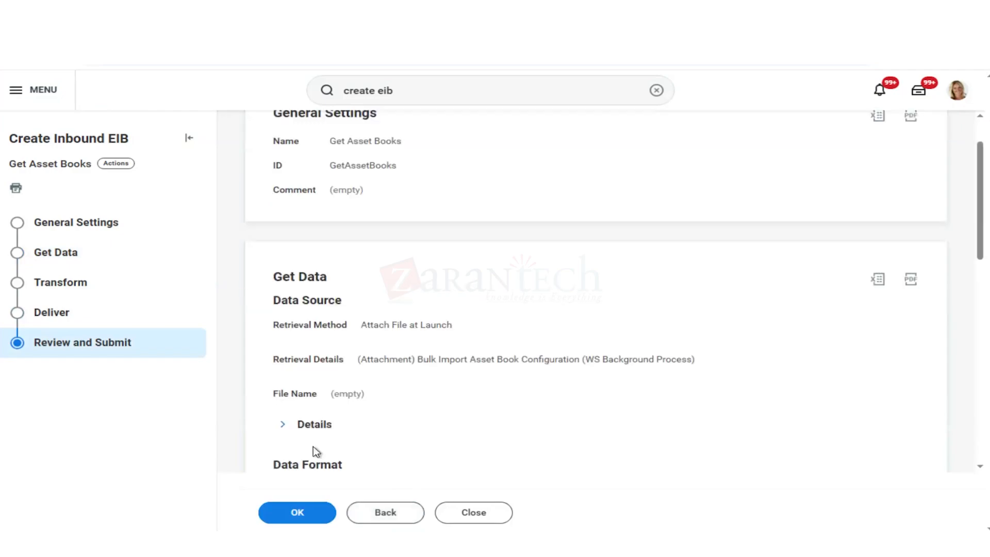
left_click(277, 520)
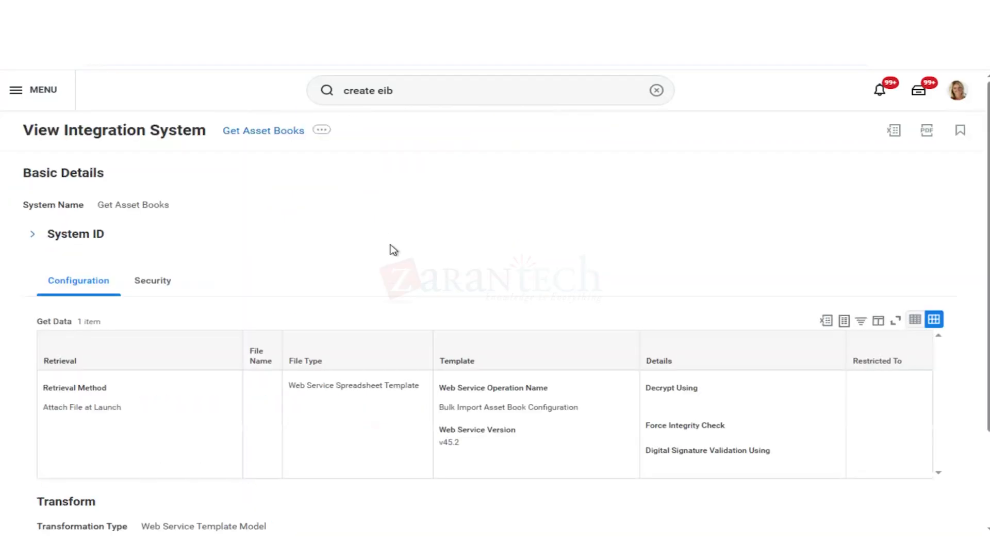
scroll(393, 250, "down", 3)
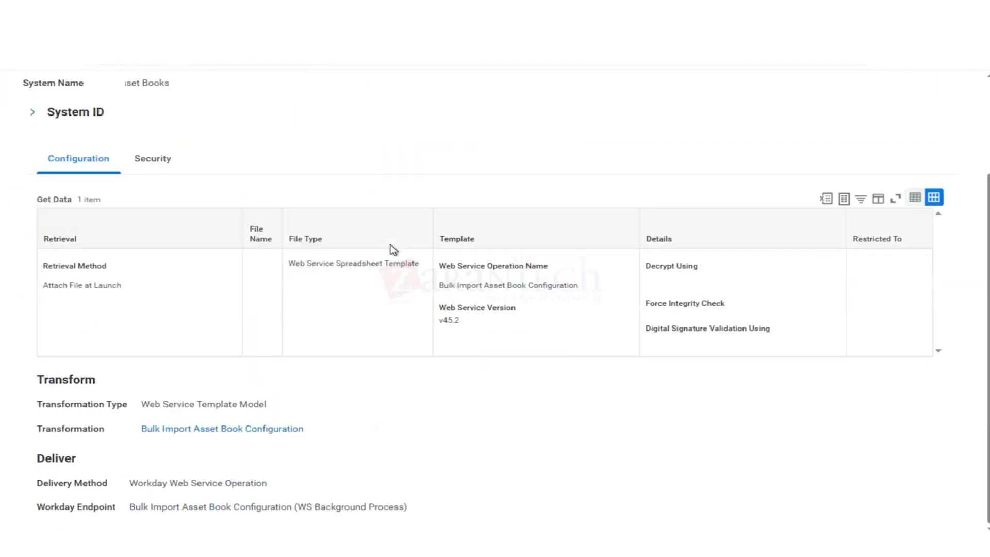
- Generate an XLSX spreadsheet template without data from the Get Asset Books integration system's template model
scroll(392, 250, "up", 3)
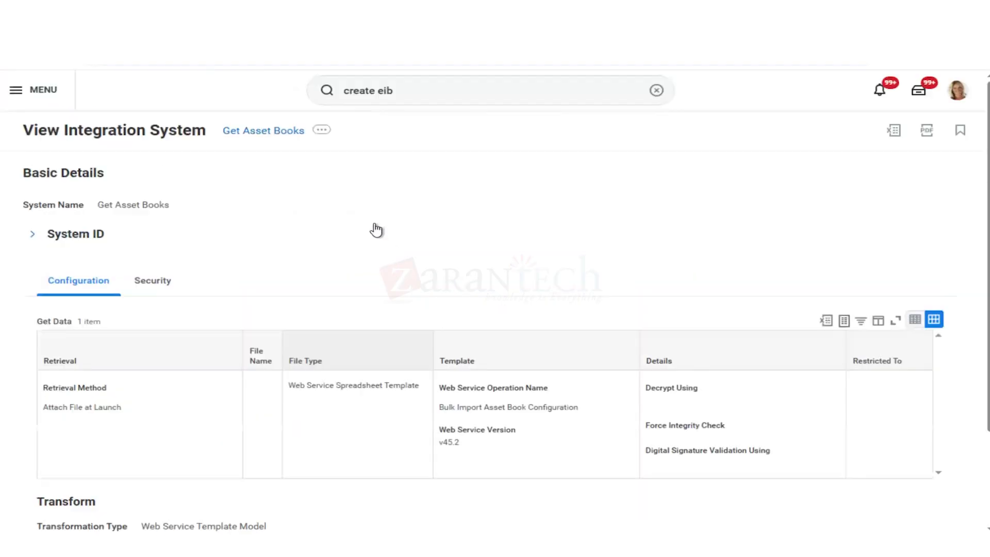
left_click(322, 131)
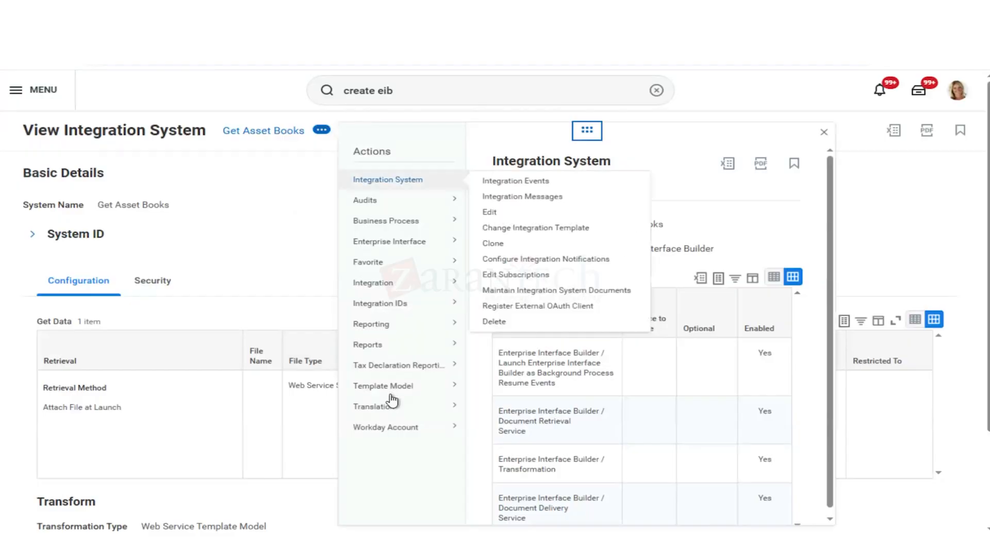
mouse_move(390, 394)
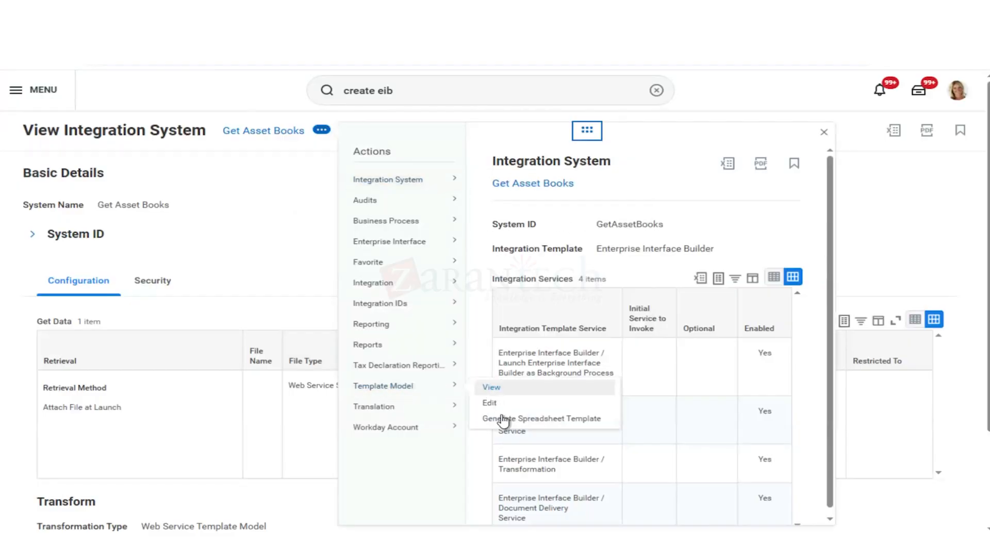
left_click(507, 420)
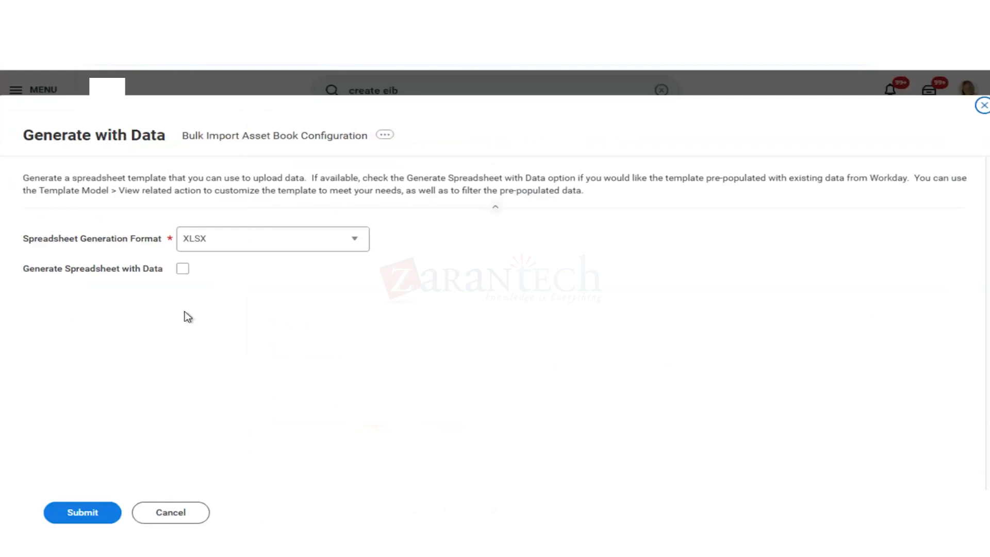
left_click(97, 513)
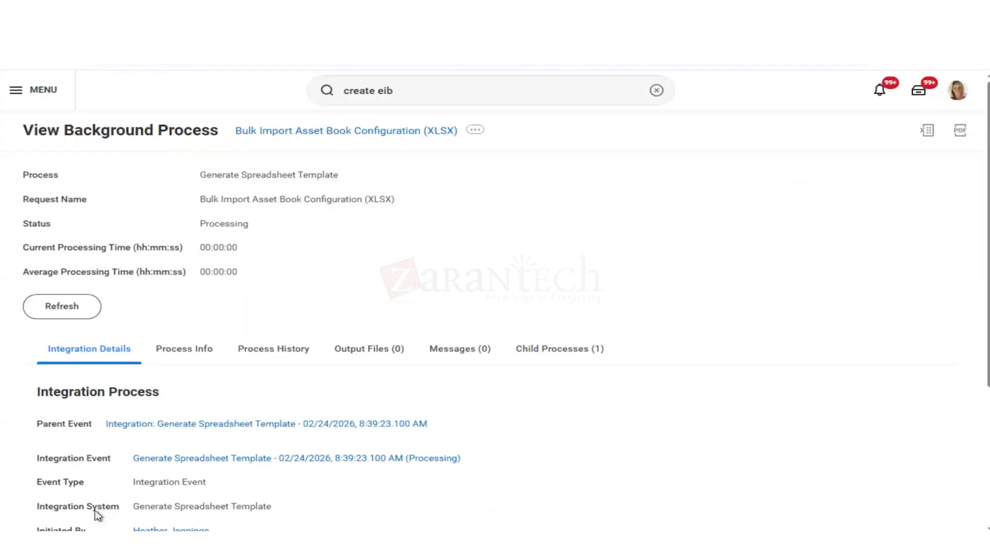
- Refresh the Generate Spreadsheet Template background process until it completes
left_click(56, 310)
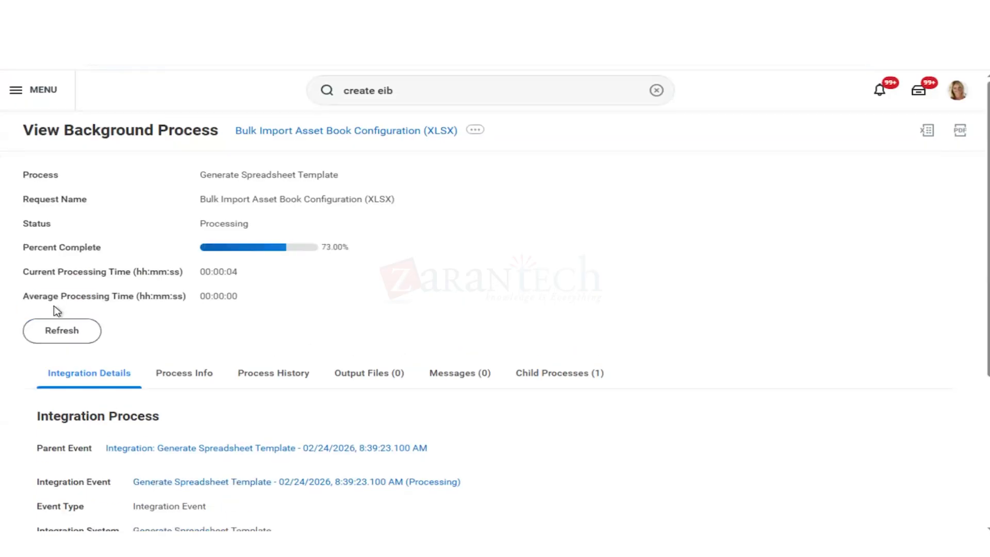
left_click(93, 333)
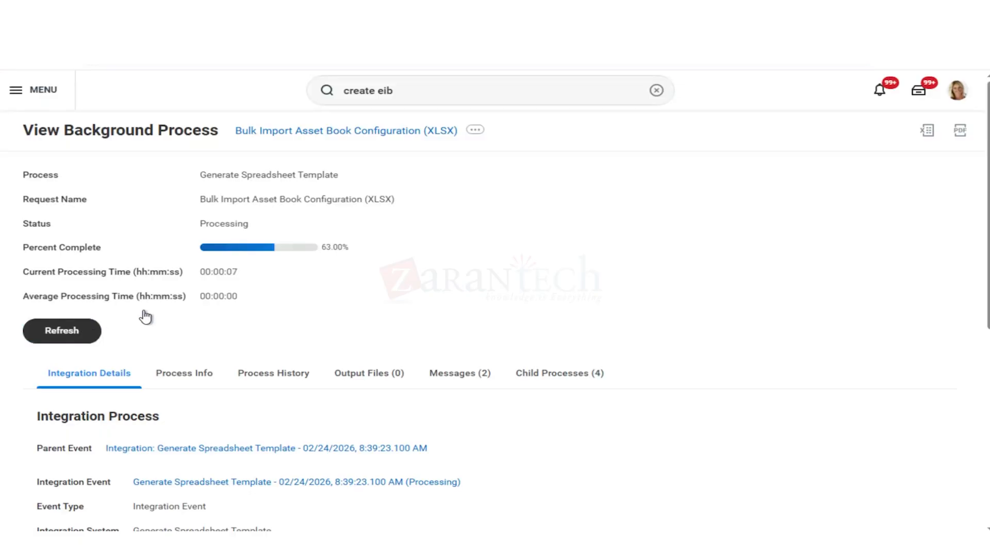
left_click(84, 332)
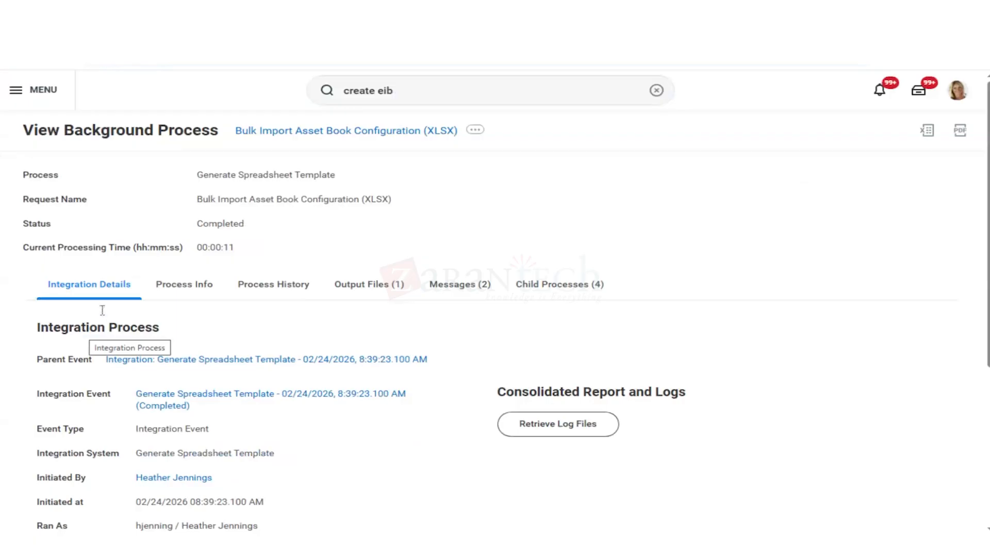
- Download the output file Bulk_Import_Asset_Book_Configuration_v45.2.xlsx and open it in Excel with editing enabled
left_click(384, 293)
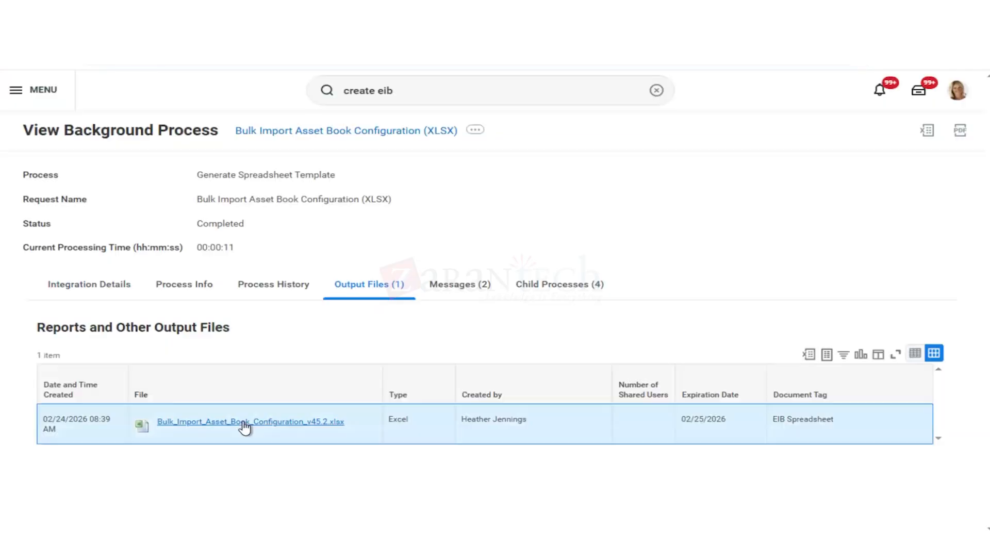
left_click(244, 428)
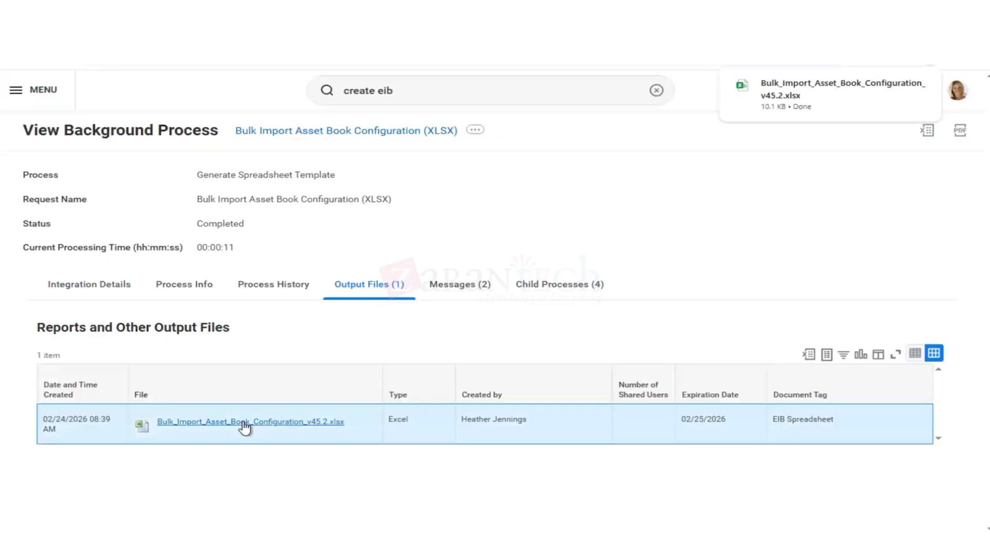
left_click(849, 99)
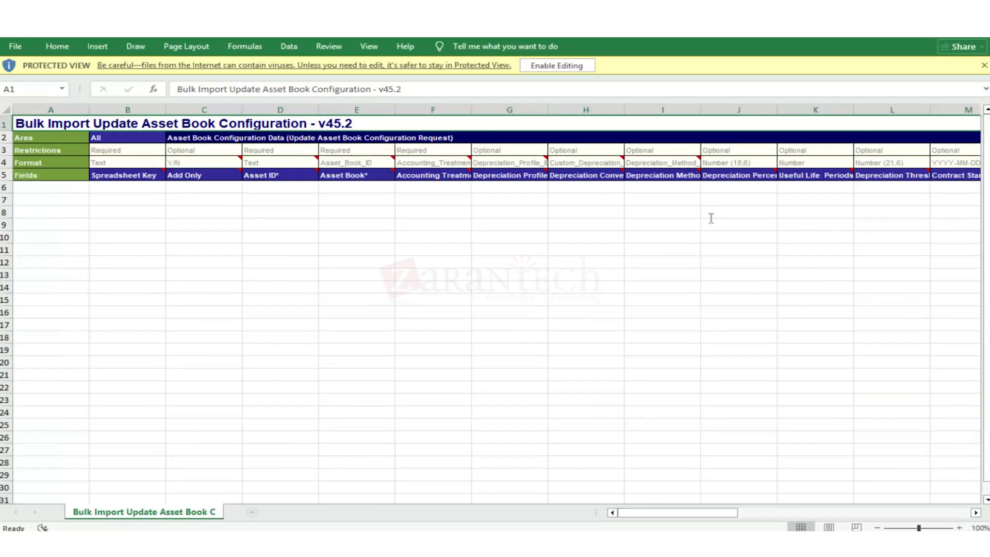
left_click(542, 64)
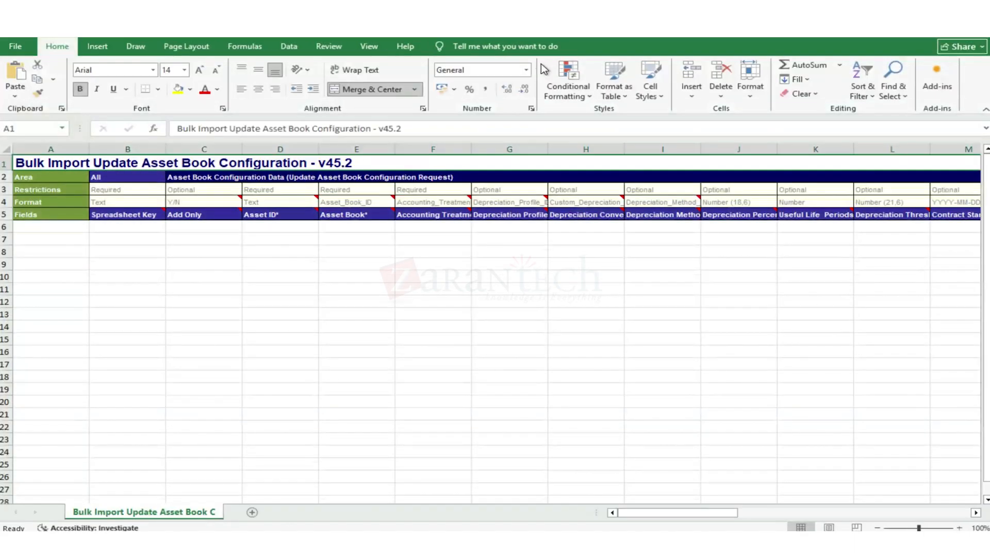
- Enter 1 as the Spreadsheet Key in the first data row, cell B6
left_click(146, 230)
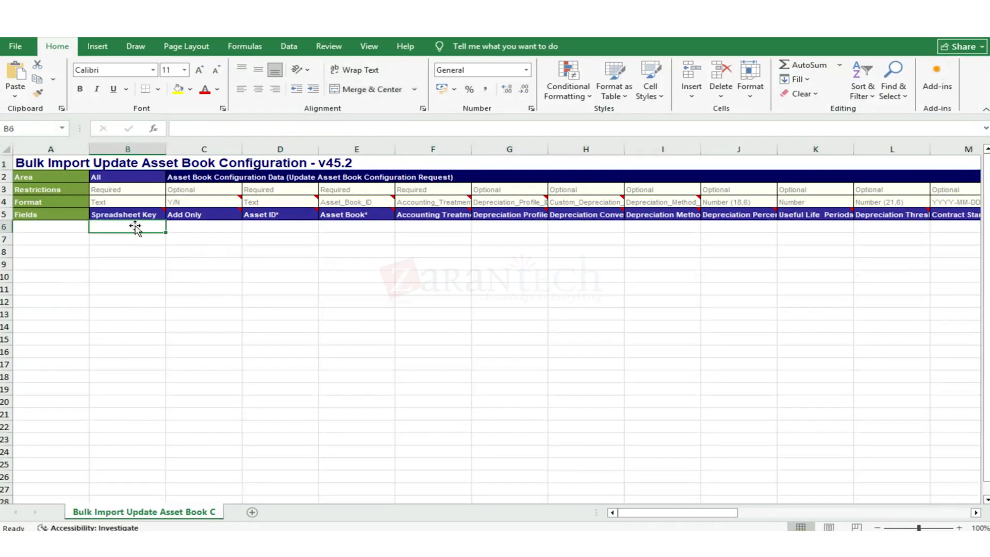
left_click(204, 227)
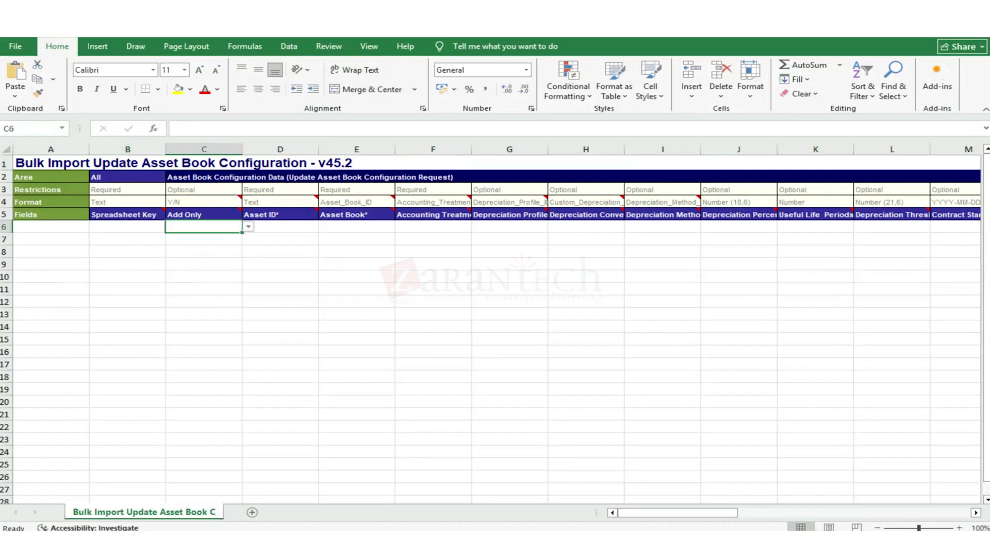
left_click(128, 227)
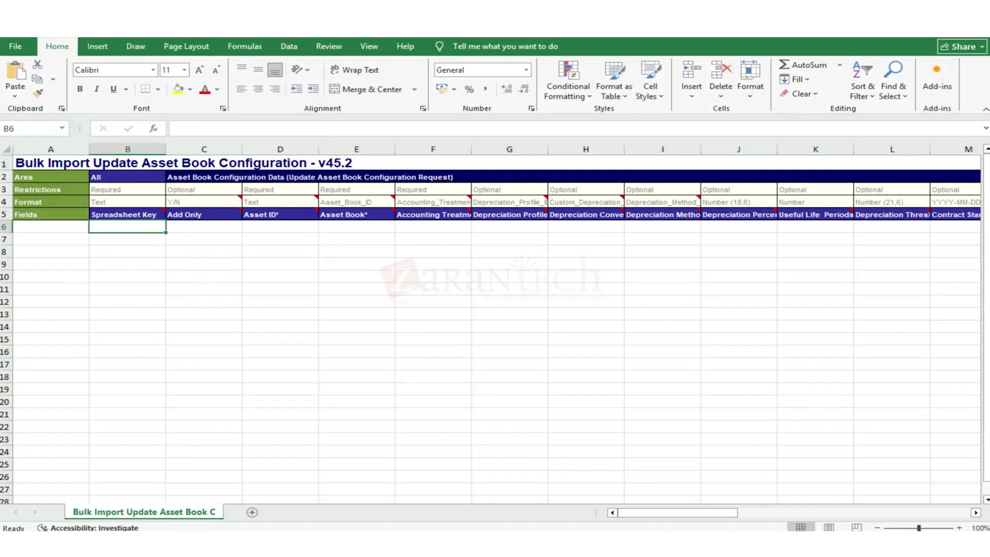
type("1")
key("Return")
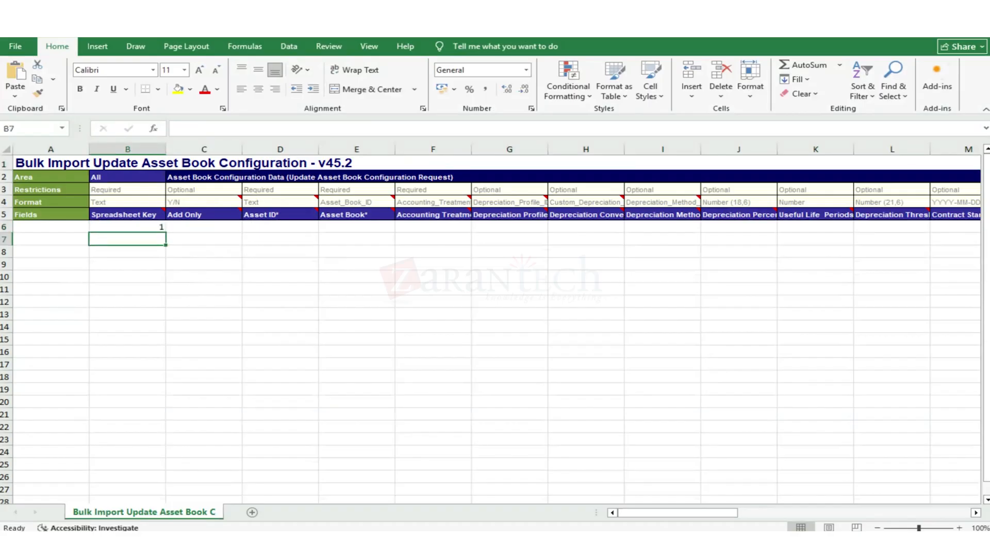
- Try to enter y as the Add Only value in cell C6, then discard the entry
left_click(127, 227)
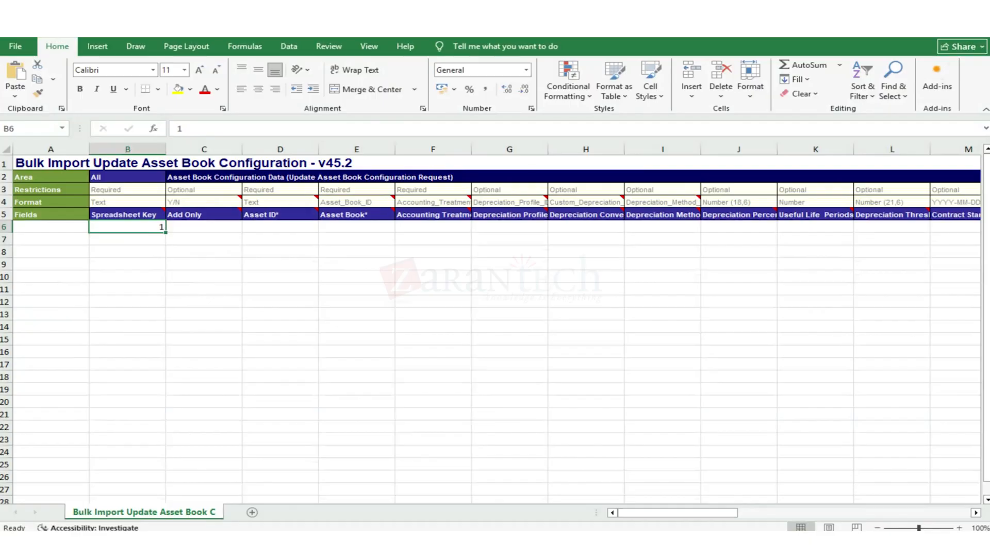
key("Right")
type("y")
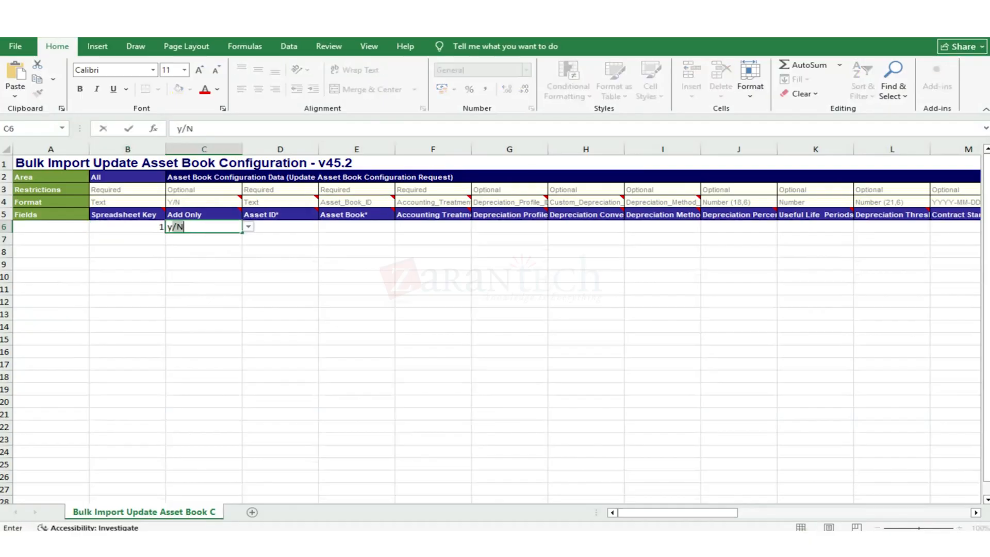
key("Delete")
key("Return")
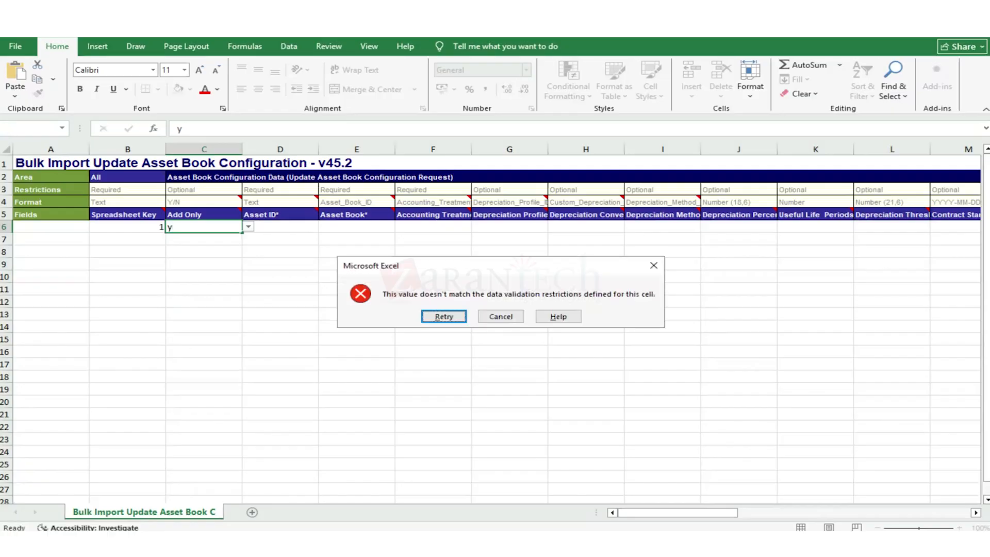
key("Tab")
left_click(444, 316)
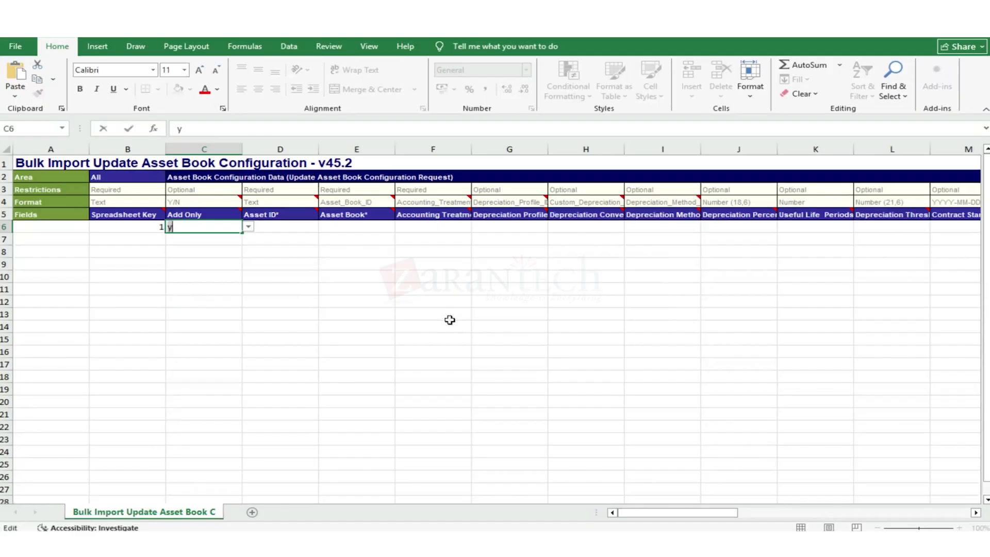
type("y")
left_click(516, 252)
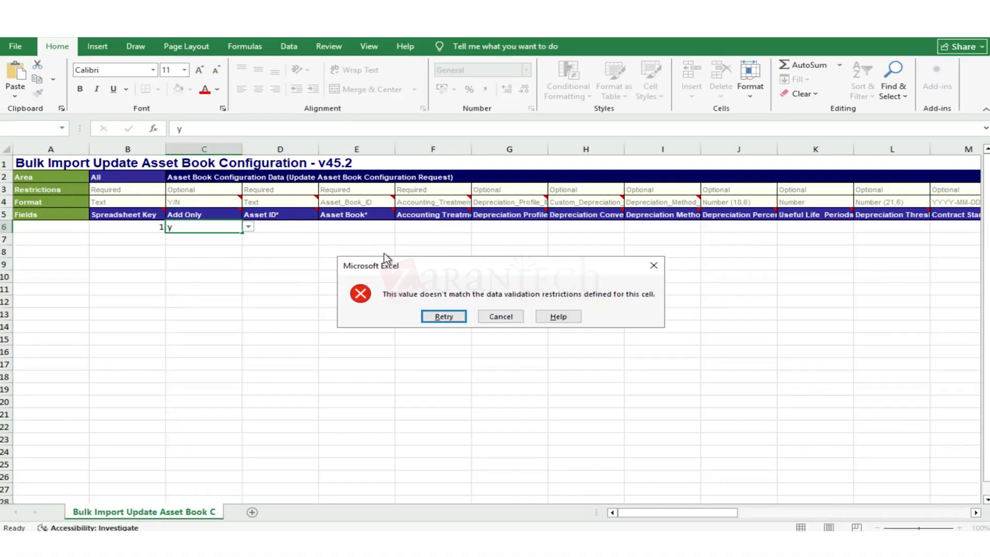
left_click(654, 266)
left_click(655, 267)
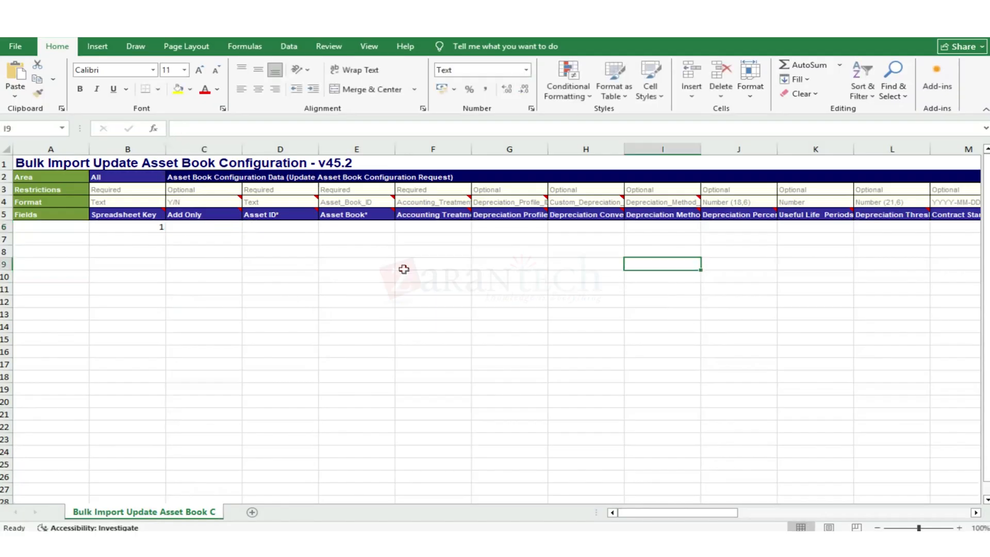
- Try to enter y as the Add Only value in cell C7, then cancel the entry
left_click(316, 266)
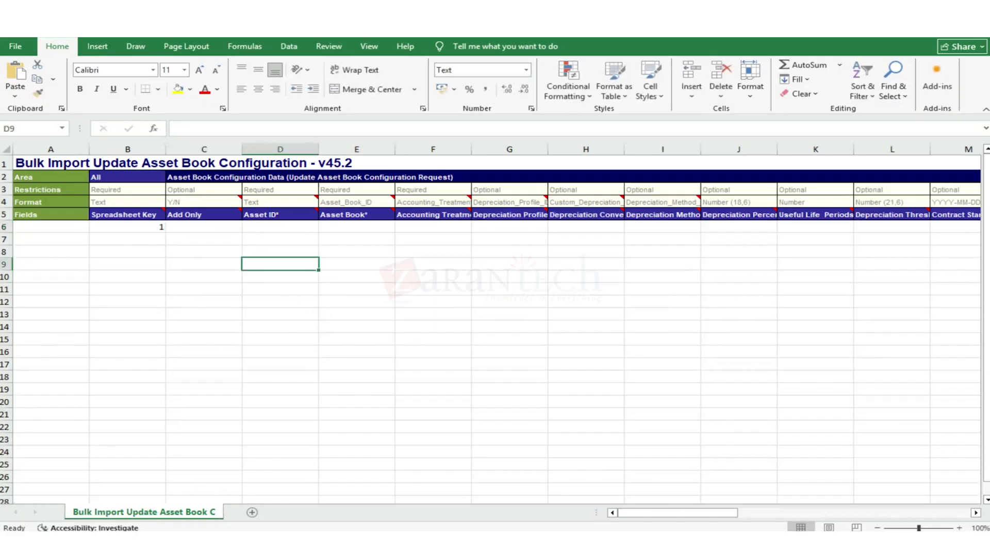
key("Up")
key("Up")
key("Left")
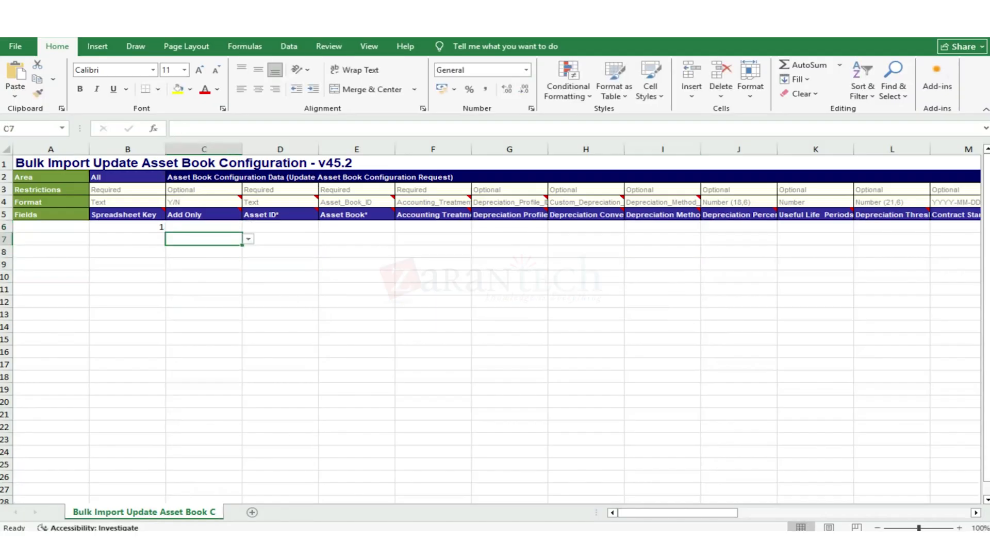
type("t")
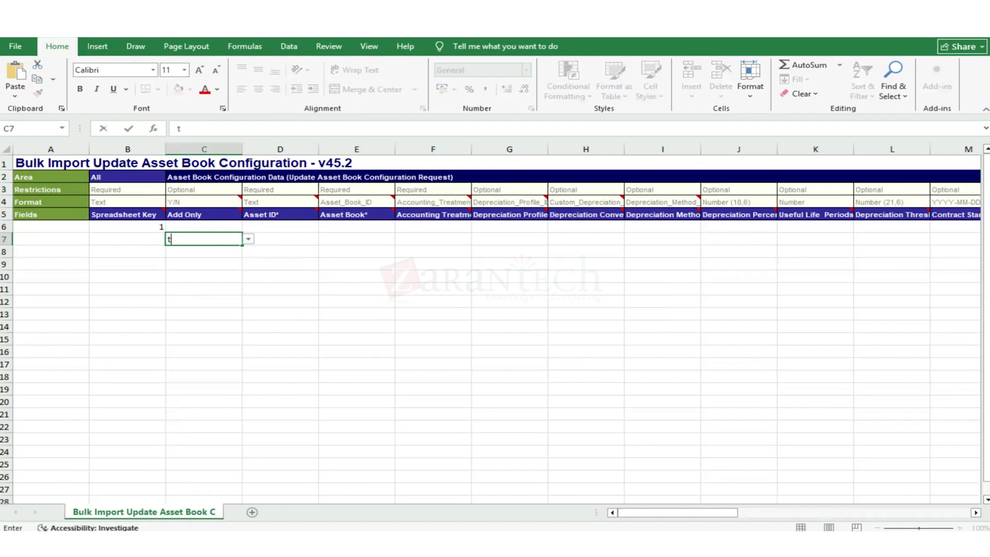
key("BackSpace")
type("y")
key("BackSpace")
key("Return")
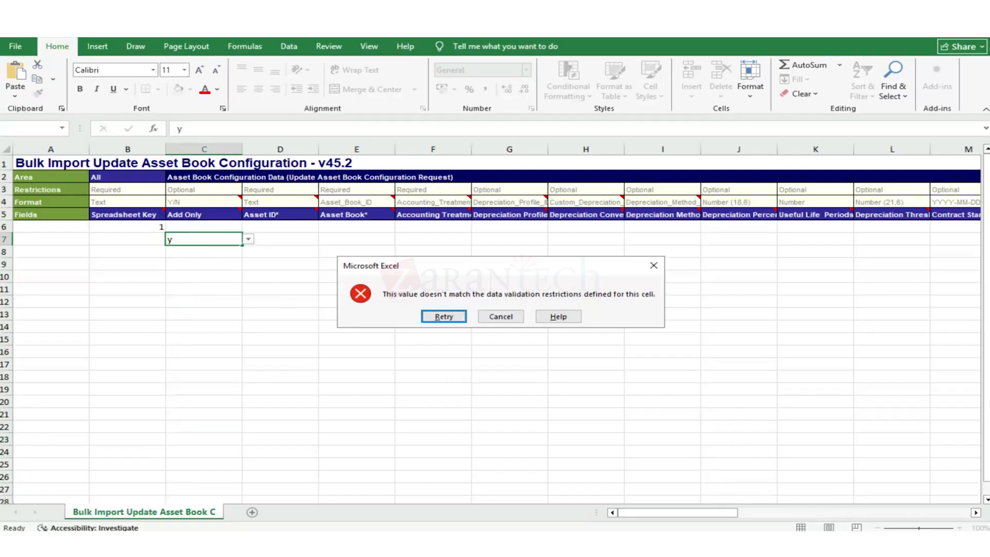
key("Return")
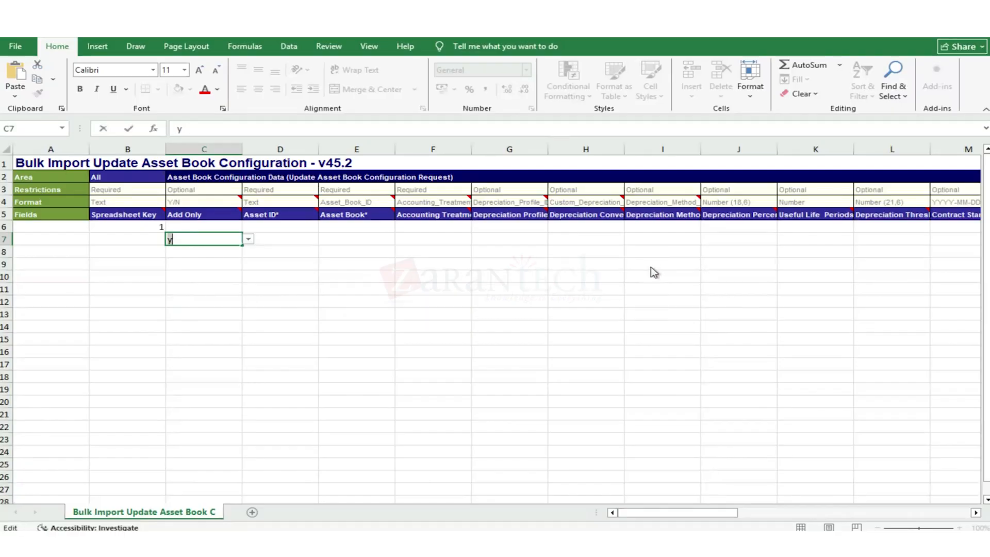
key("Return")
key("Tab")
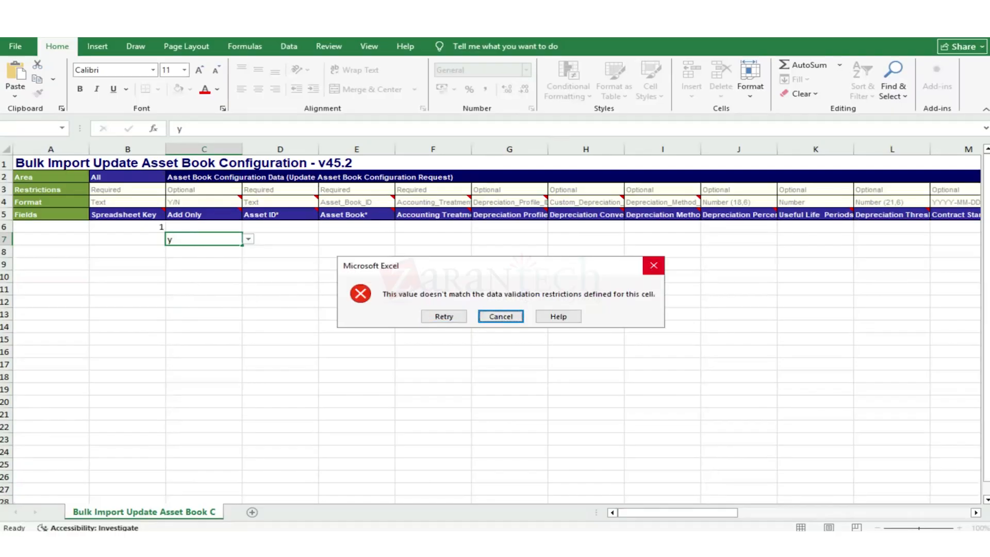
left_click(501, 317)
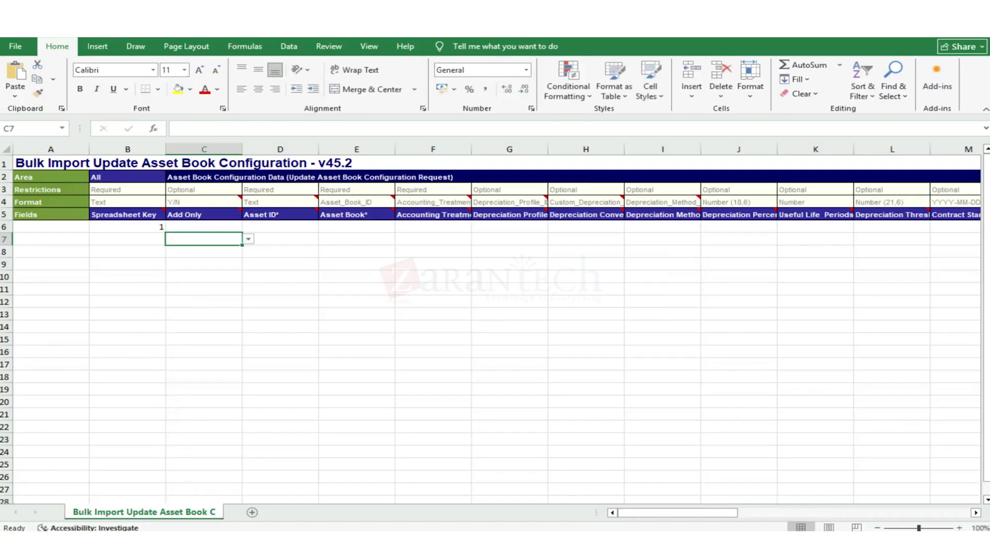
key("BackSpace")
- Enter BA Training book as the Asset Book for spreadsheet key 1, leaving Add Only, Asset ID and Accounting Treatment blank
left_click(280, 226)
left_click(203, 226)
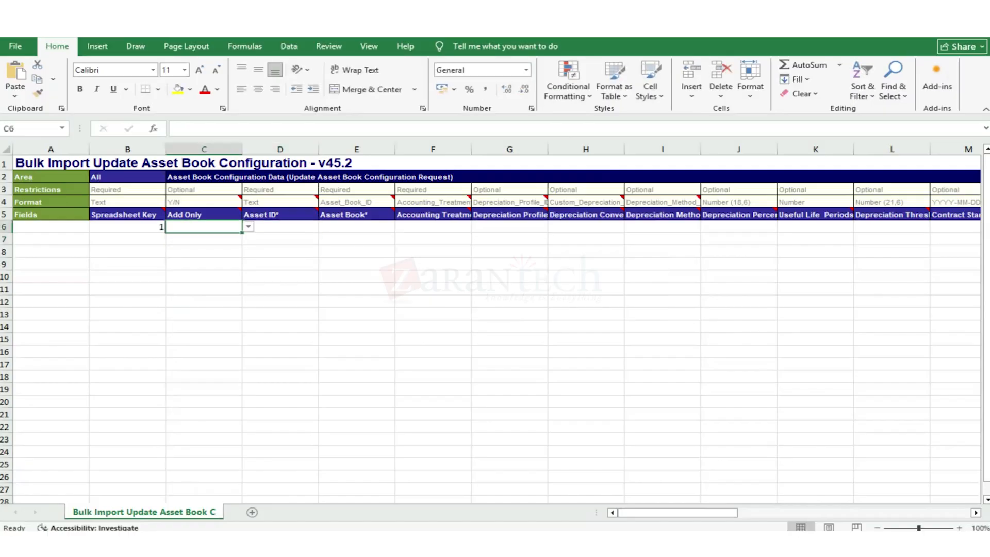
left_click(280, 227)
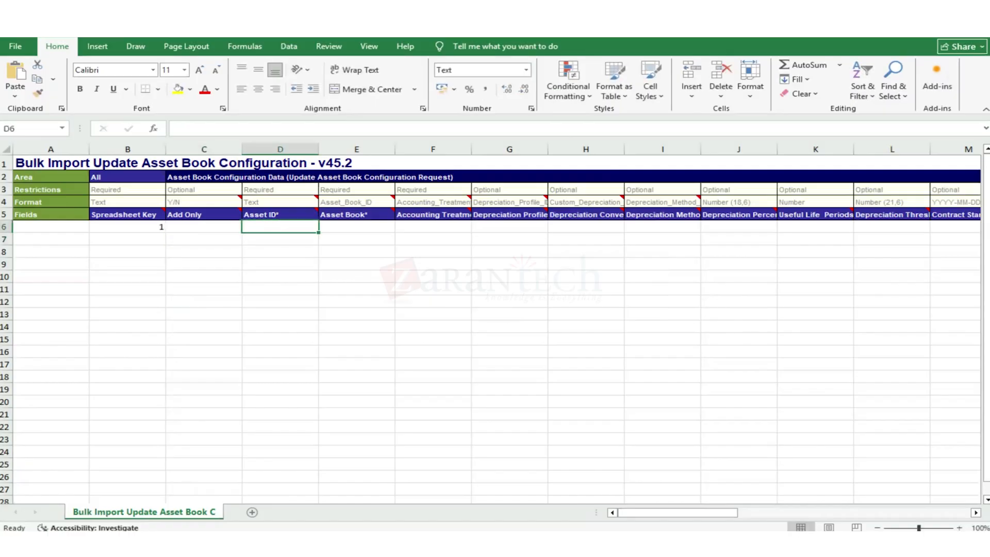
left_click(356, 227)
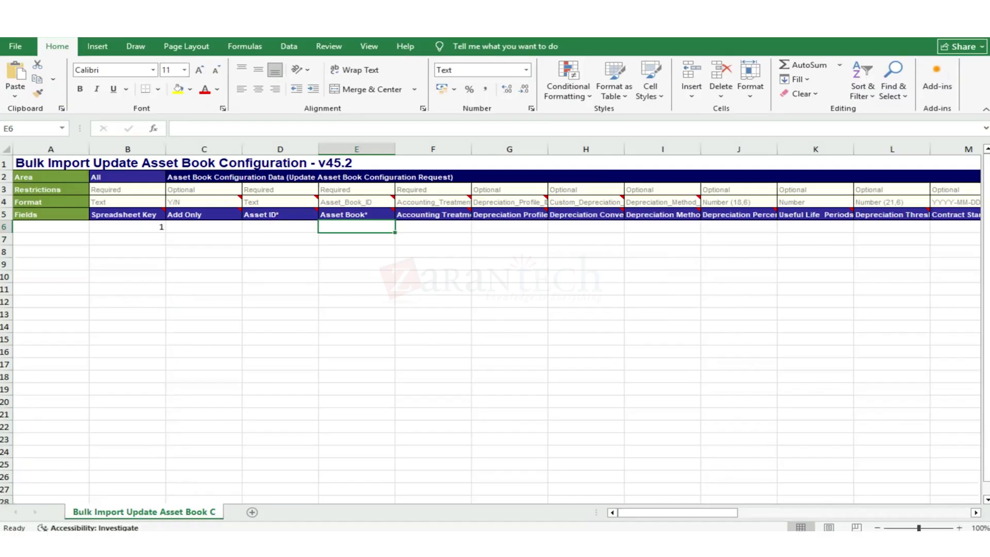
type("BA")
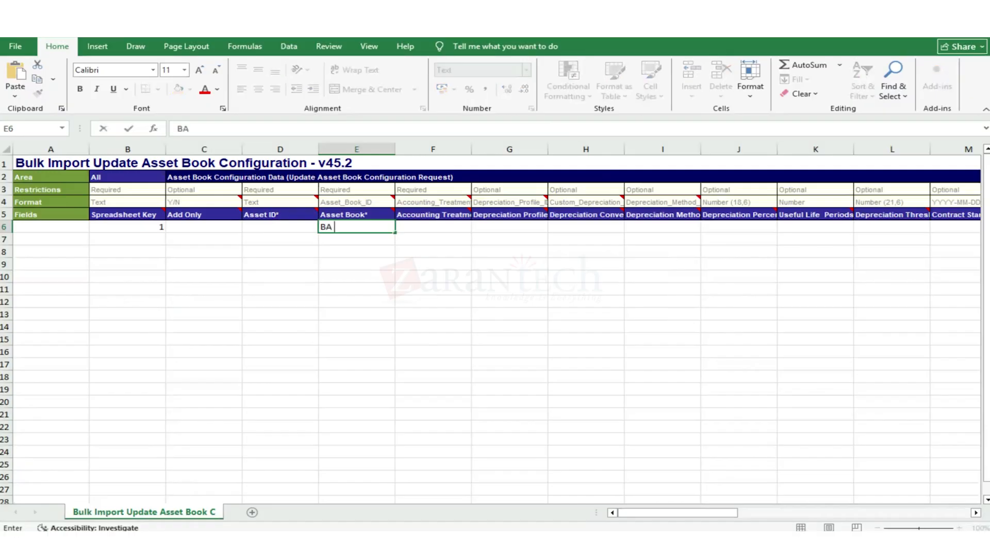
type(" Training book")
key("Tab")
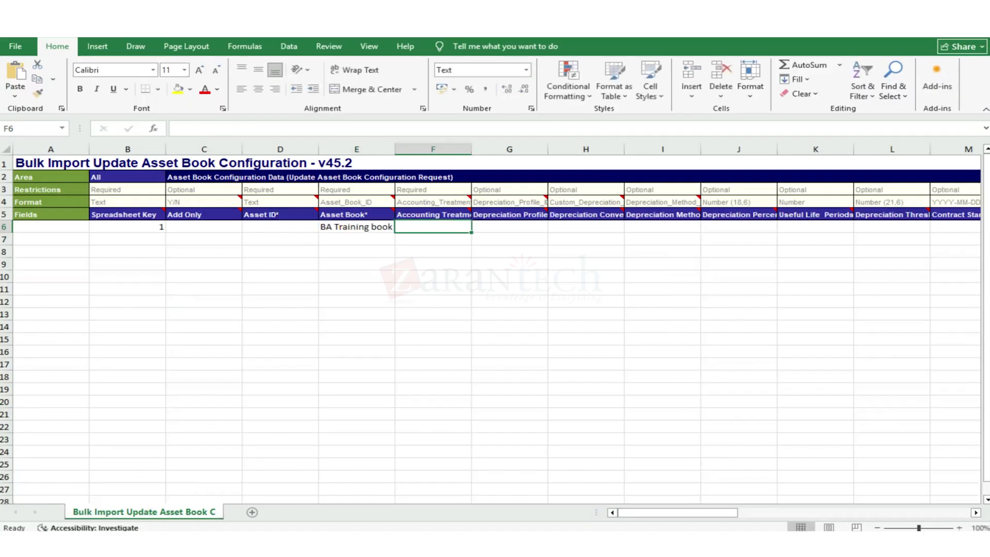
key("Tab")
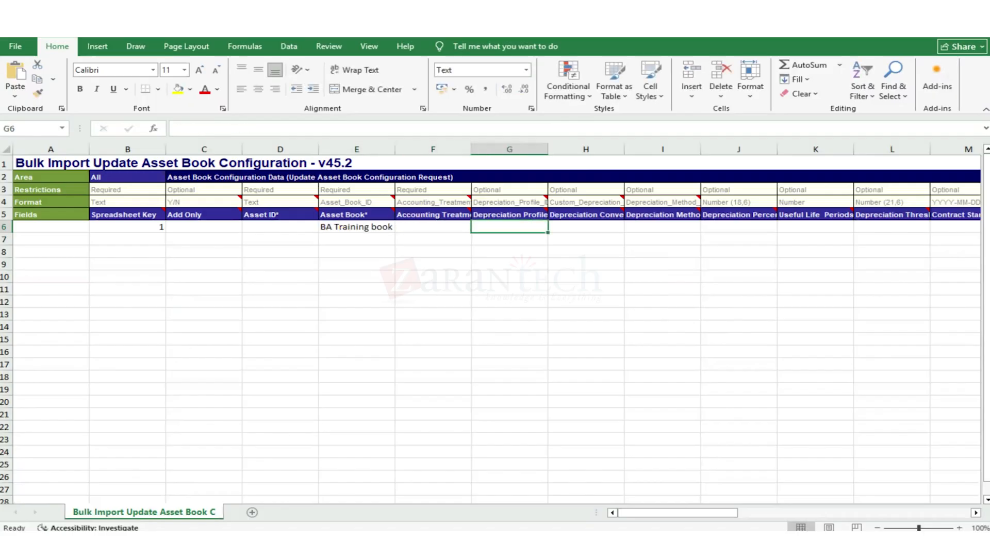
- Review the optional asset book configuration columns in row 6, from Depreciation Profile through Historical Cost Balance and back to Date Placed in Service
key("Tab")
key("Tab")
key("Tab")
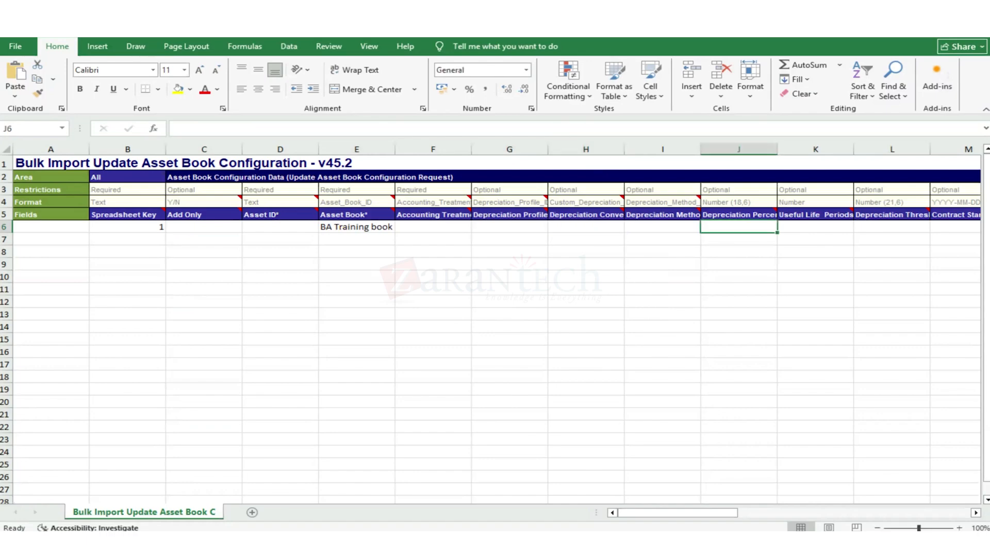
key("Tab")
key("Tab")
key("Tab")
key("Tab")
key("Tab")
key("Tab")
key("Tab")
key("Tab")
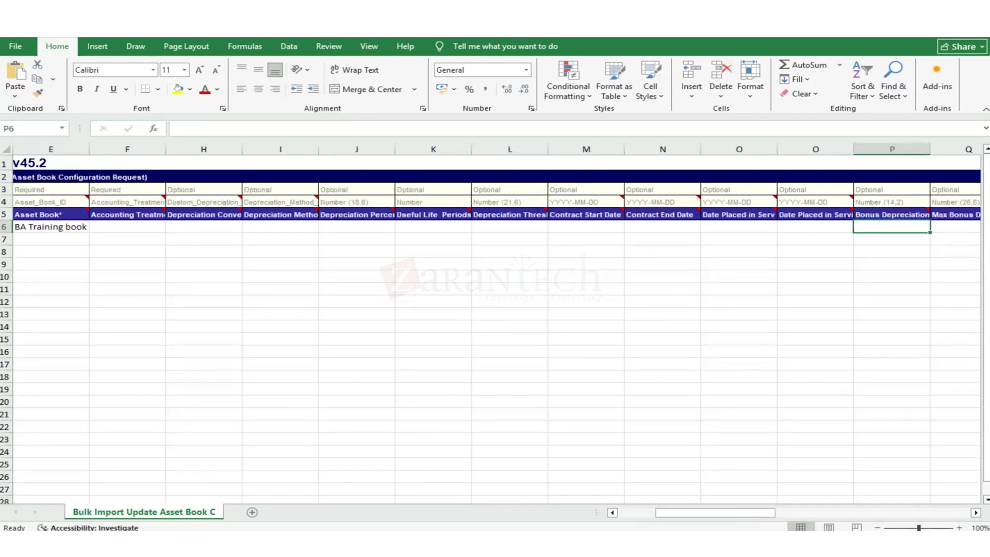
key("Tab")
key("Tab")
key("Tab")
key("Tab")
key("Tab")
key("Tab")
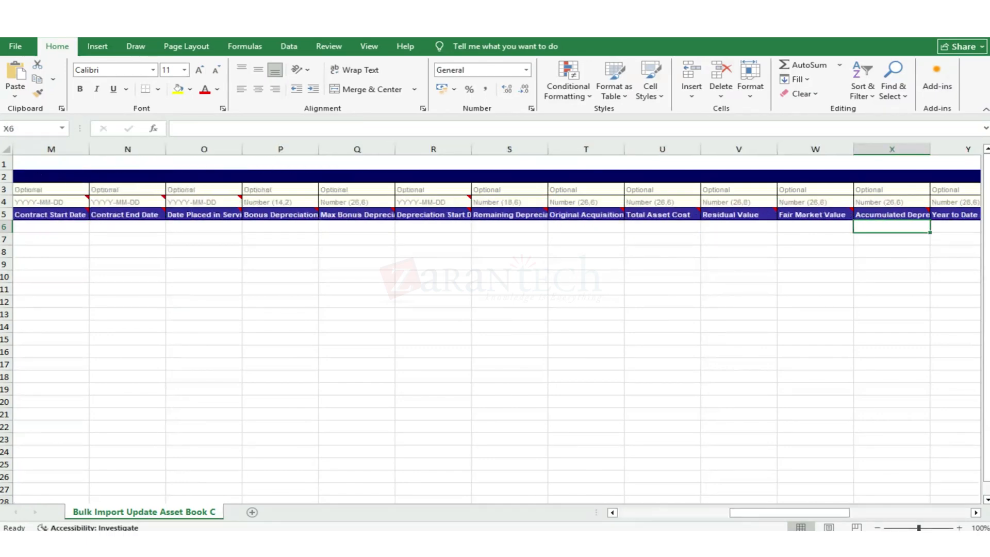
key("Tab")
key("Tab")
key("Tab")
key("Tab")
key("shift+Tab")
key("shift+Tab")
key("shift+Tab")
key("shift+Tab")
key("shift+Tab")
key("shift+Tab")
key("shift+Tab")
key("shift+Tab")
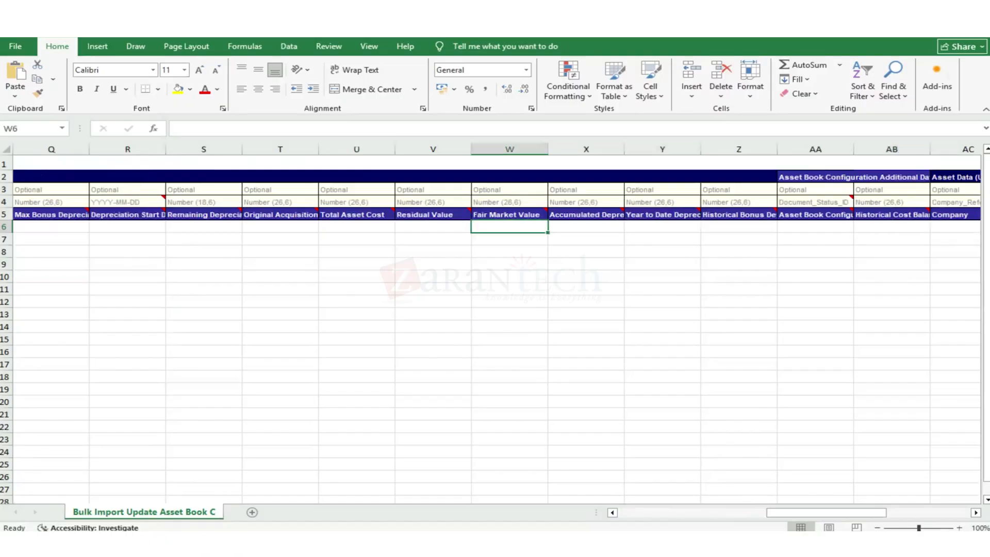
key("shift+Tab")
key("shift+Tab")
key("shift+Tab")
key("shift+Tab")
key("shift+Tab")
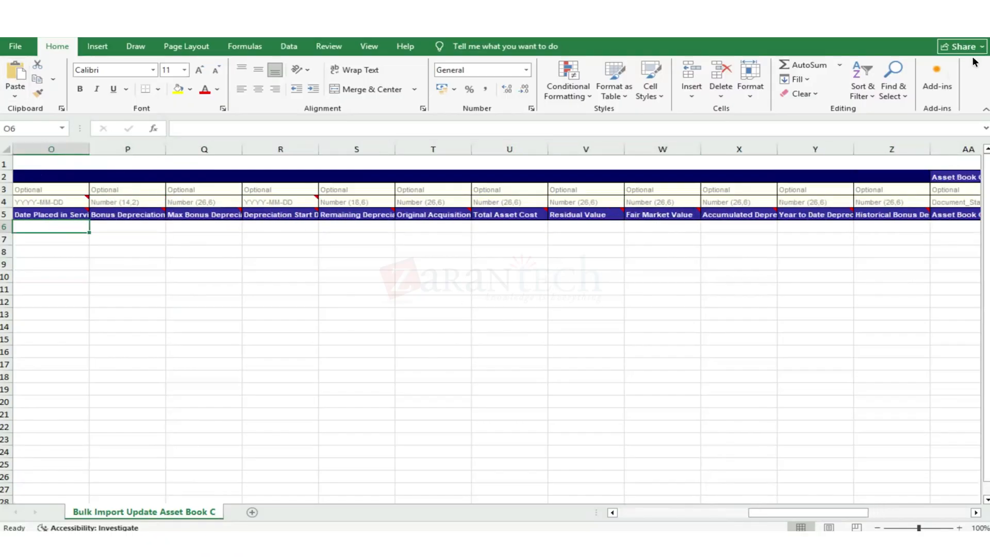
- Close the Bulk_Import_Asset_Book_Configuration_v45.2.xlsx workbook and save its changes
left_click(974, 29)
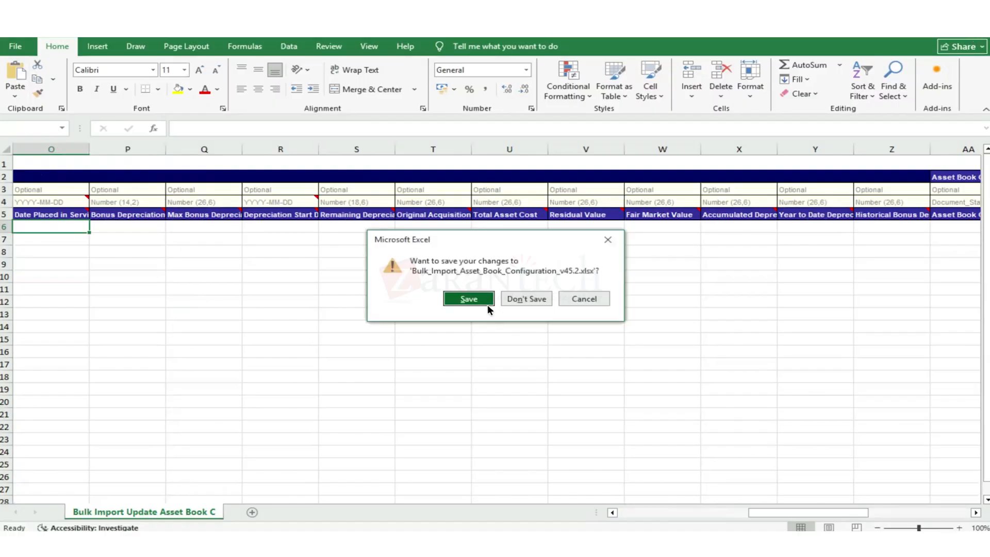
left_click(480, 303)
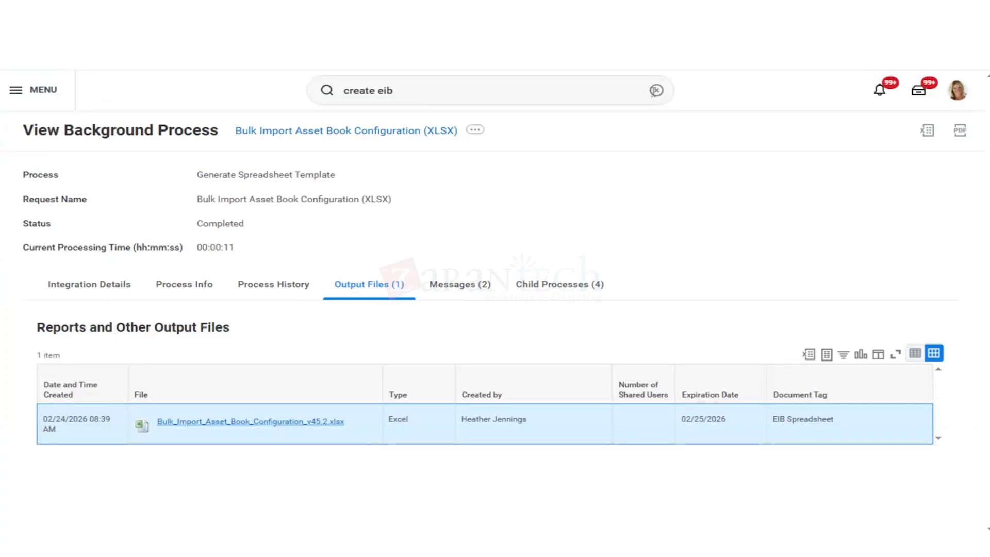
- Find and open the Launch / Schedule Integration task in Workday
left_click(654, 92)
type("lau")
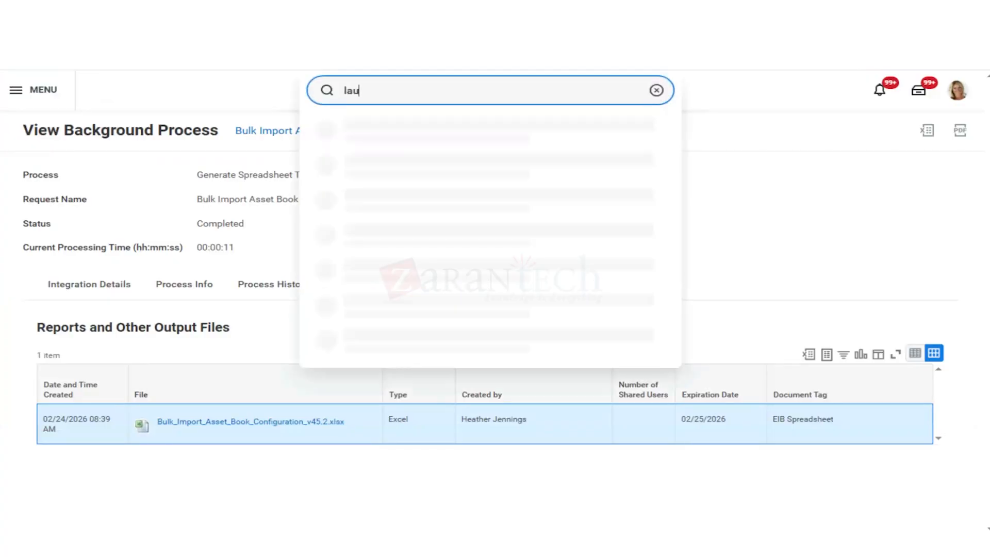
type("nch in")
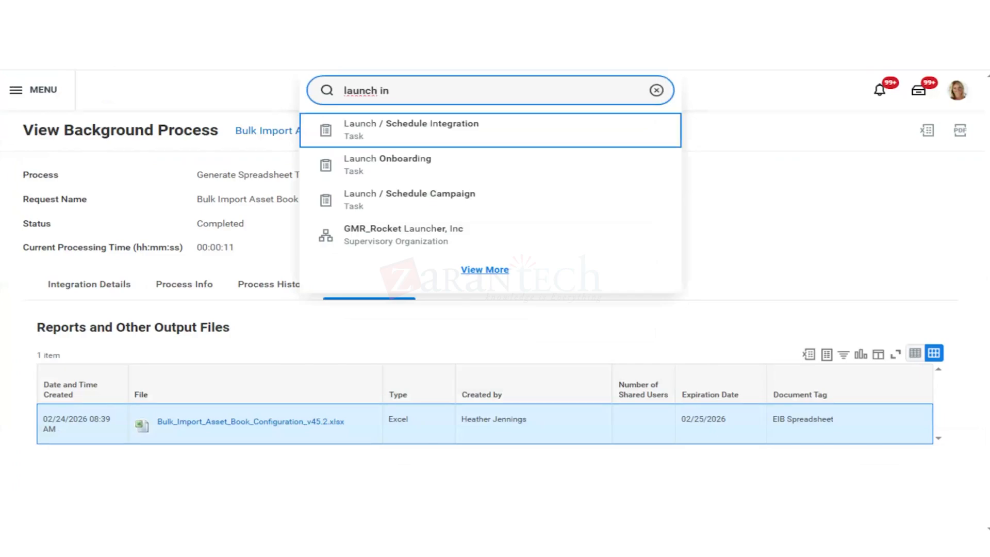
key("Return")
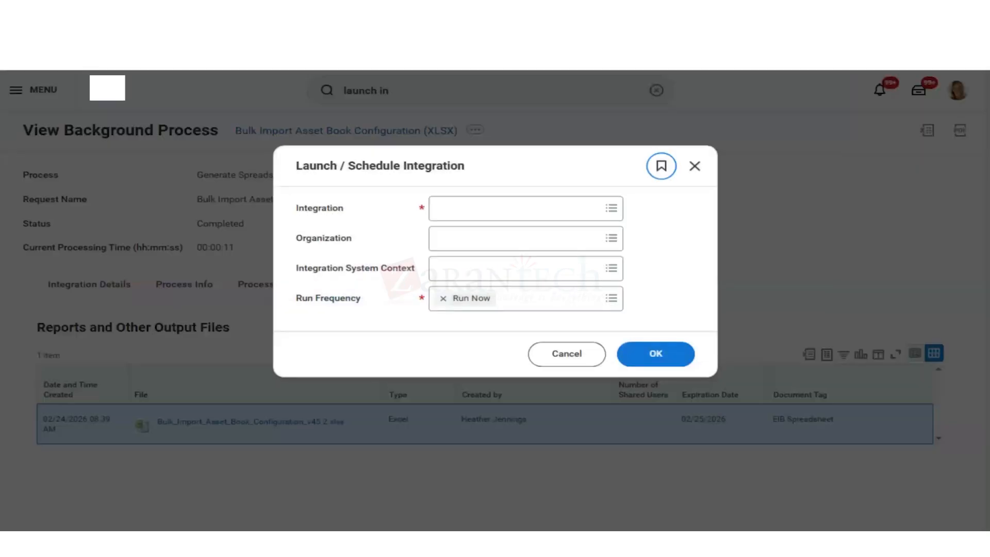
- Choose Get Asset Books as the integration with the Run Now frequency and proceed to its scheduling criteria
left_click(537, 209)
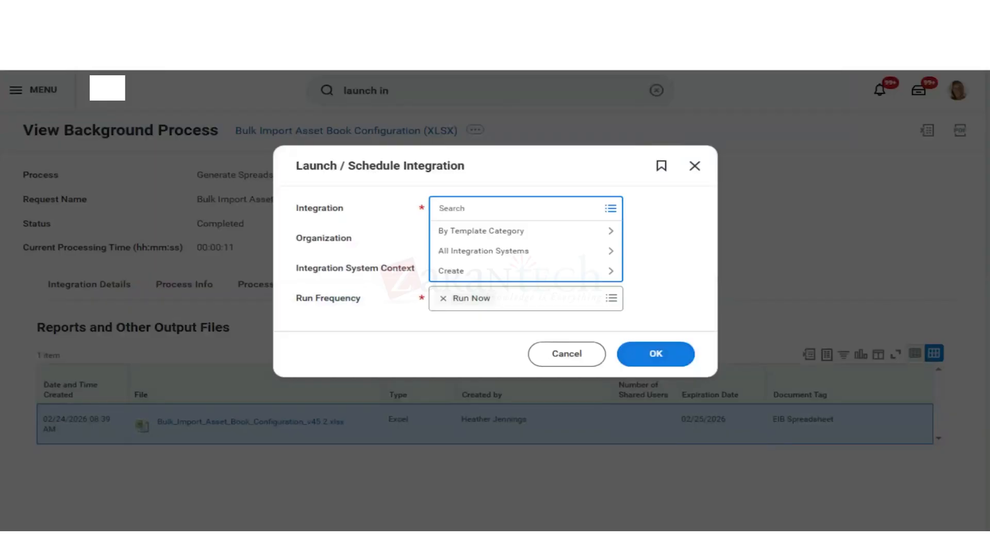
type("h")
key("BackSpace")
type("get asset book")
key("Return")
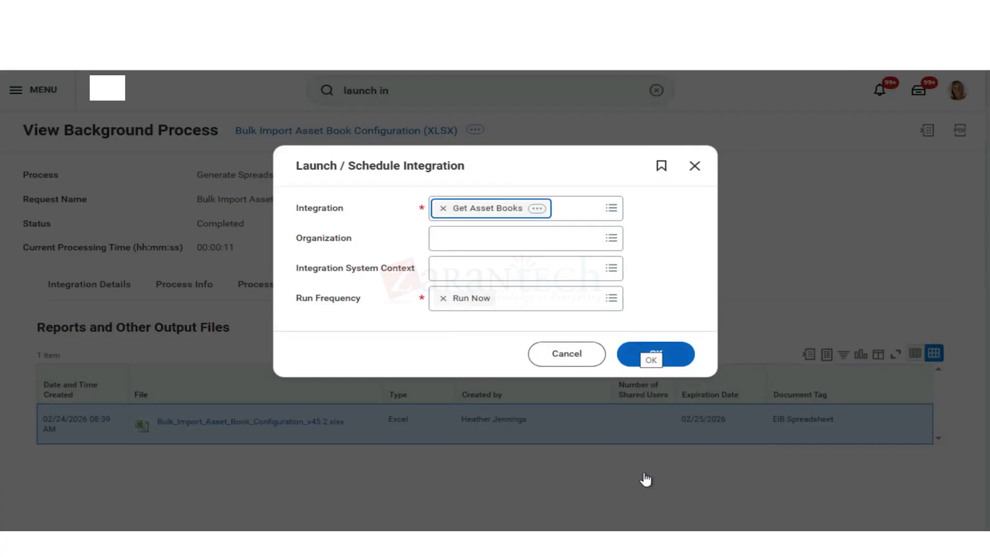
left_click(679, 361)
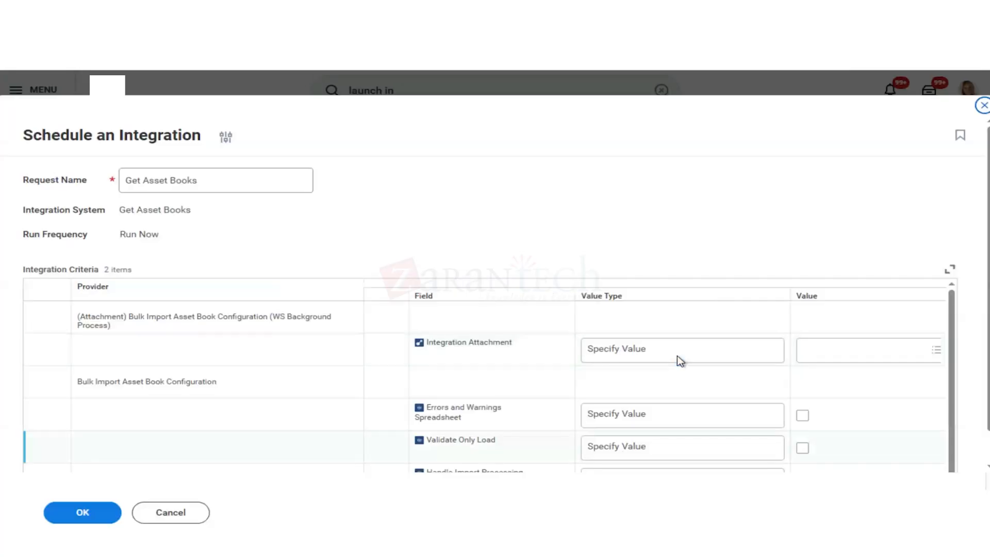
- Try attaching Import_Accounting_Journal_vtest RTR.xlsx as the Integration Attachment, then close the scheduling form without launching and dismiss the report notification
left_click(848, 356)
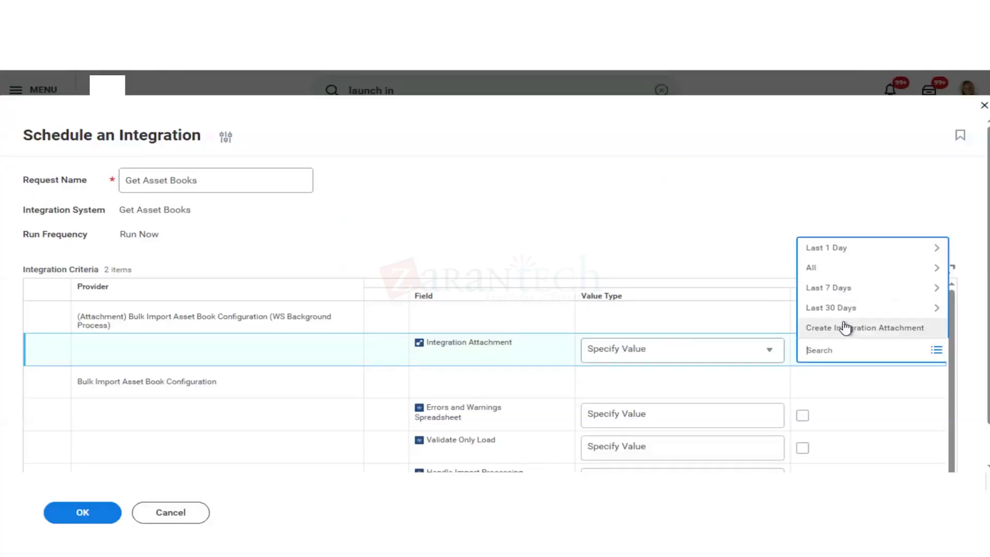
left_click(876, 335)
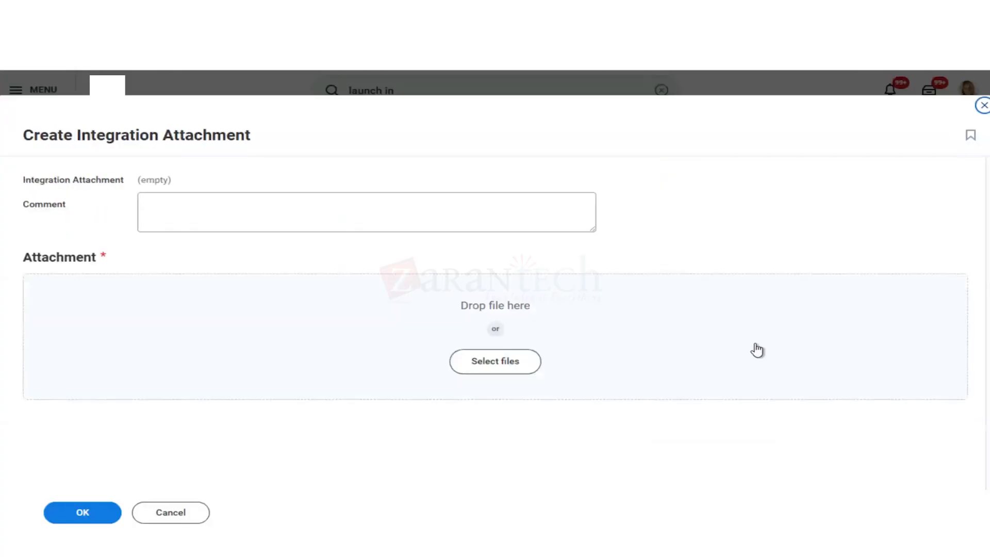
left_click(492, 361)
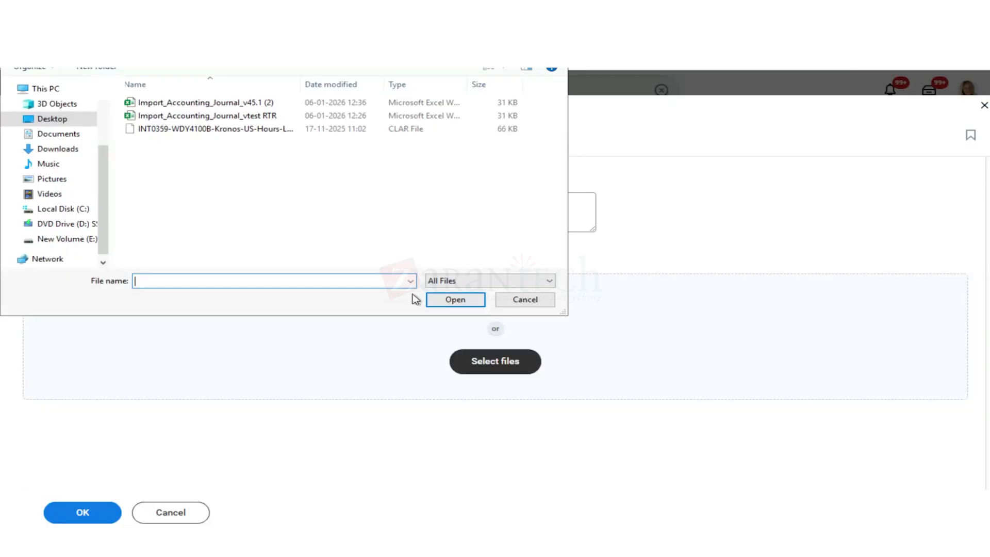
left_click(229, 103)
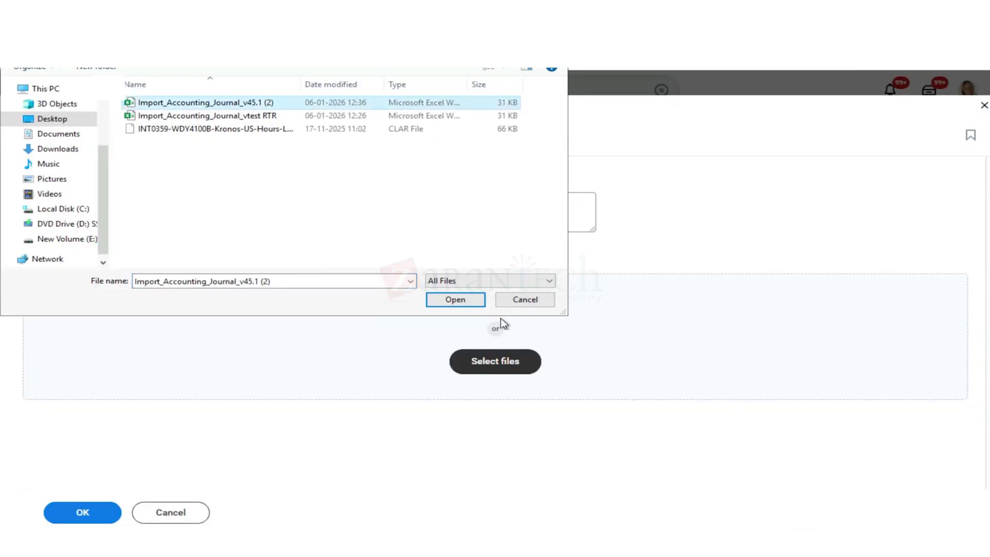
left_click(456, 300)
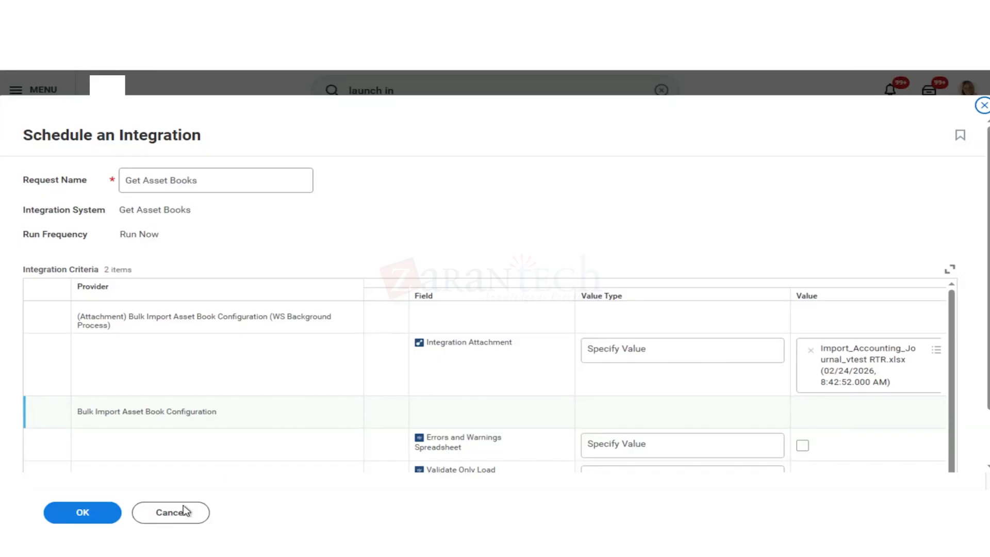
scroll(185, 513, "down", 2)
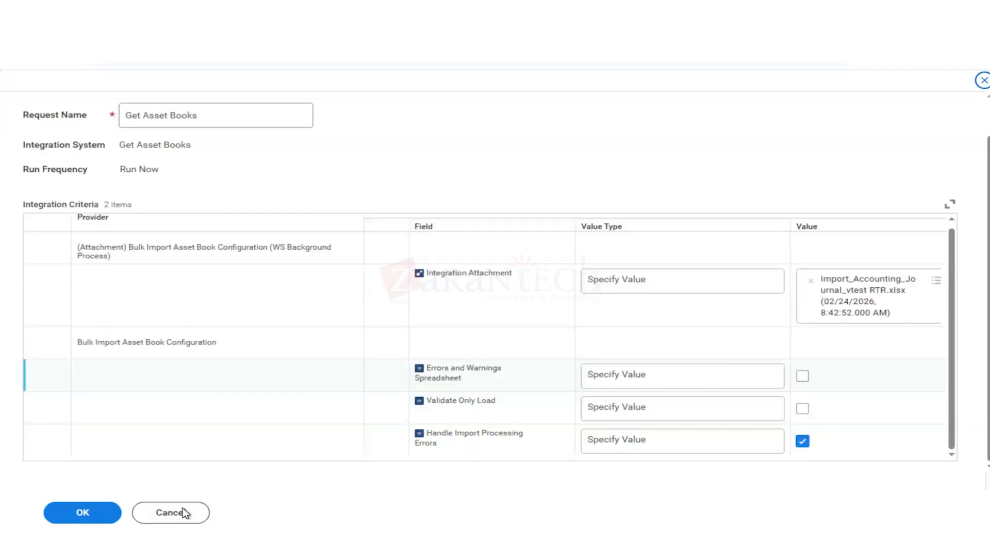
left_click(984, 81)
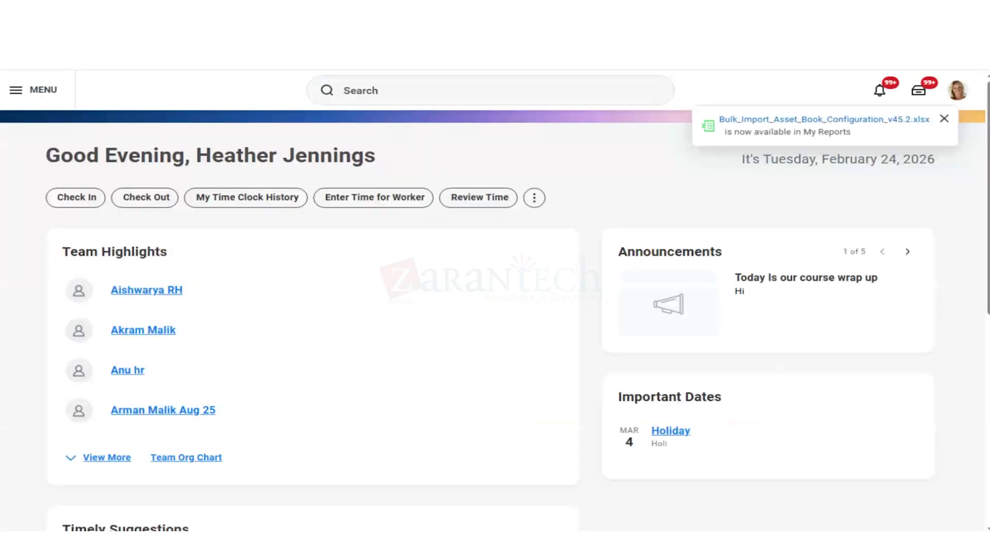
left_click(945, 118)
left_click(566, 97)
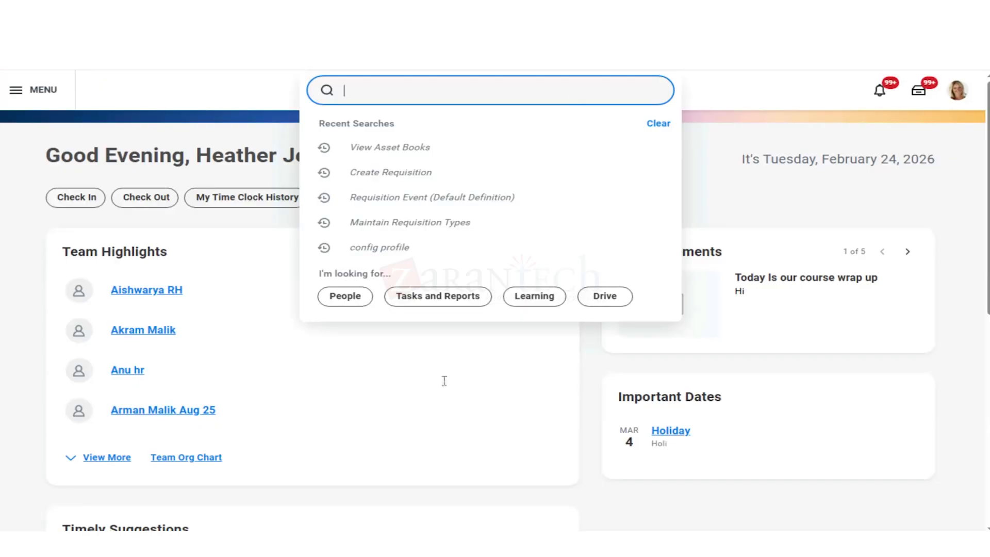
left_click(440, 426)
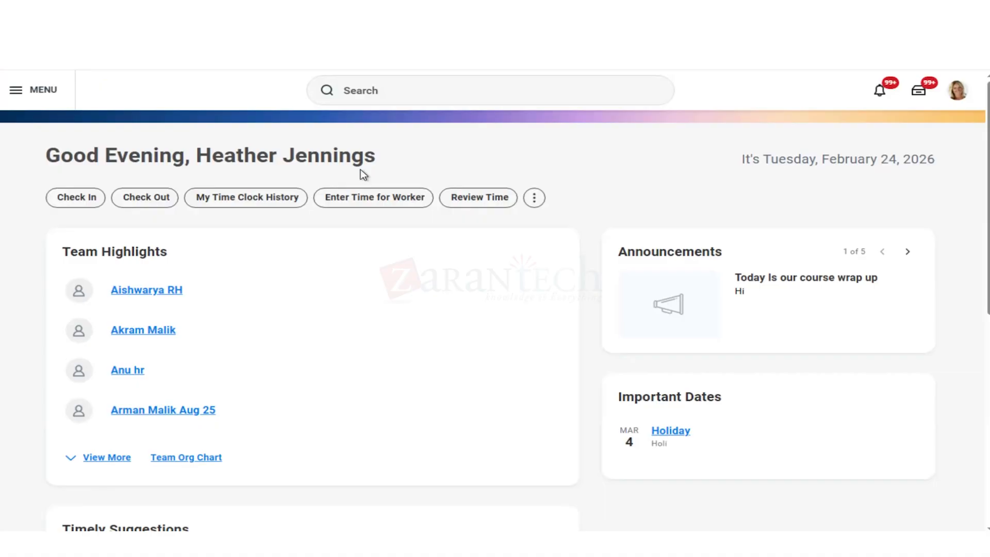
left_click(435, 89)
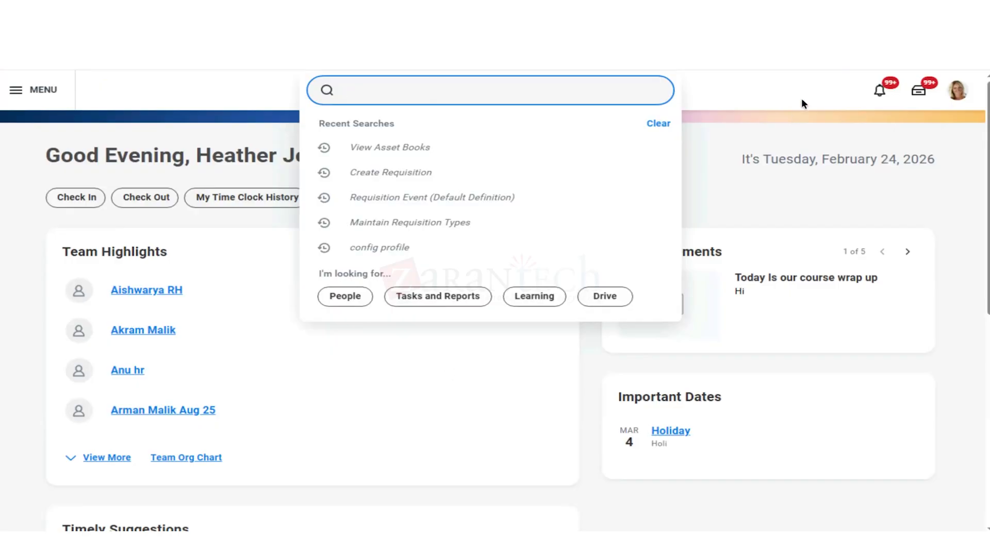
left_click(766, 102)
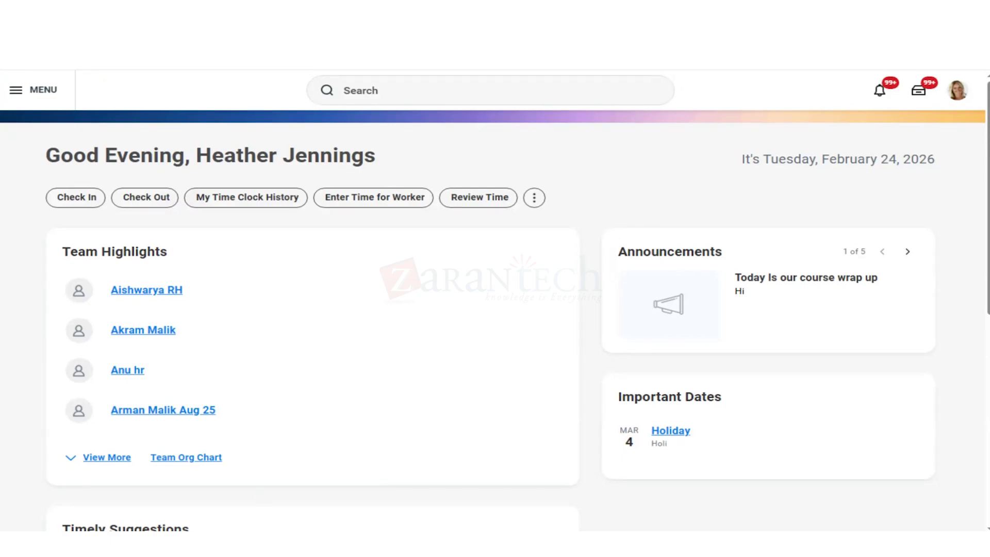
left_click(233, 543)
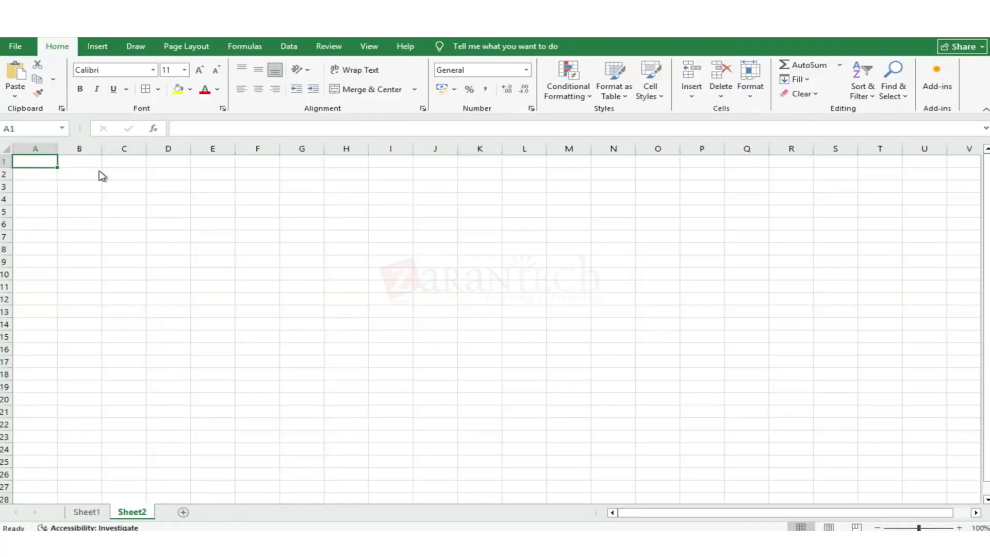
key("alt+Tab")
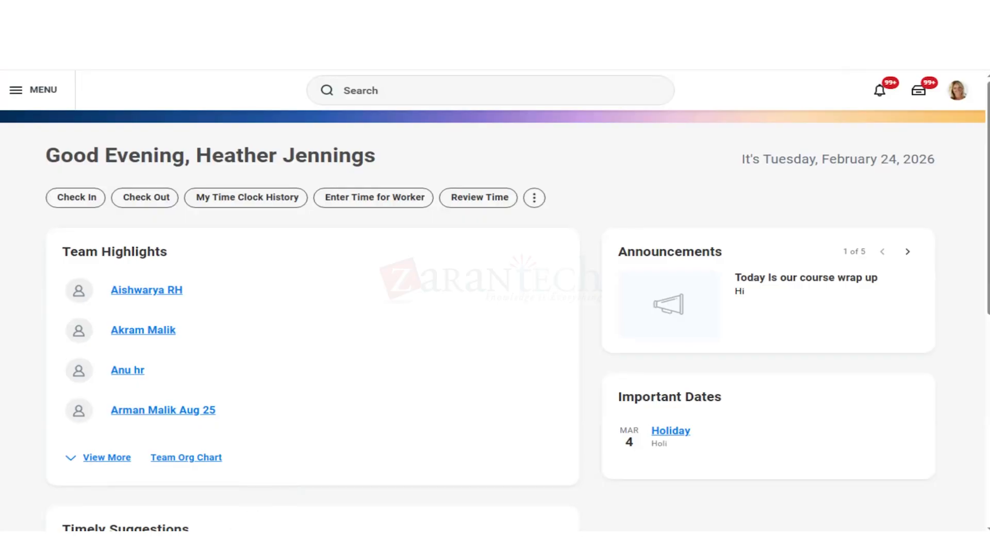
key("alt+Tab")
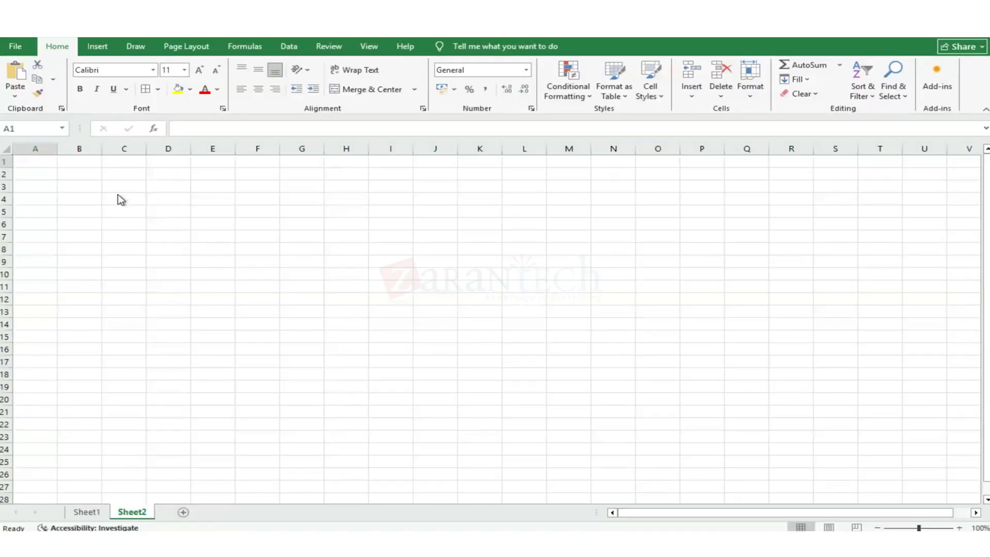
key("alt+Tab")
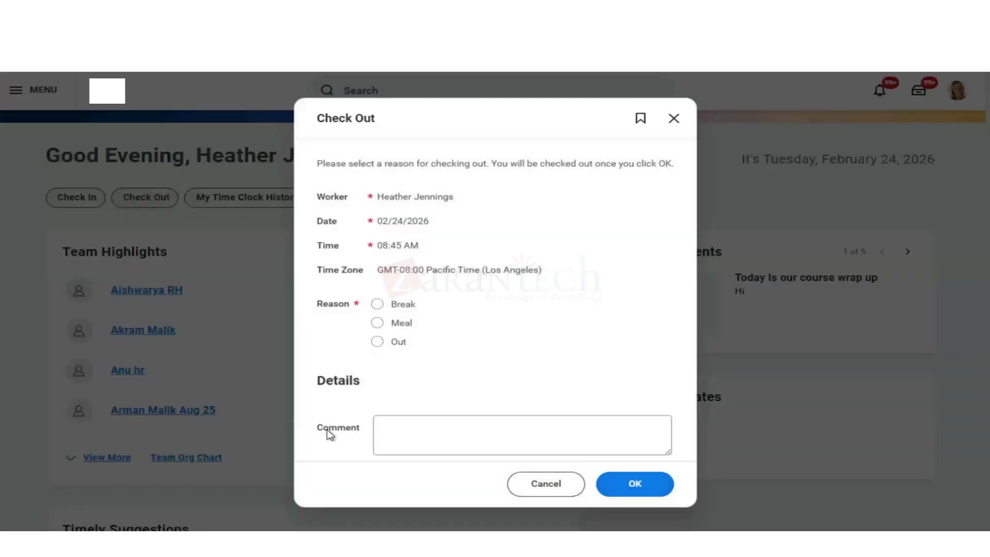
- Switch to the blank Sheet2 in Excel and enter Straight Line as a heading in cell D1
key("alt+Tab")
key("Right")
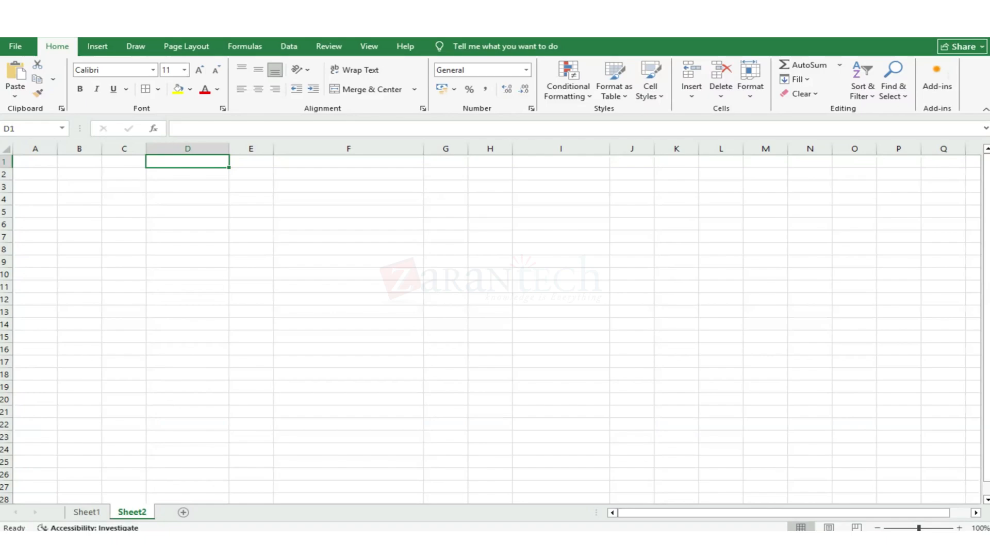
type("Straight ")
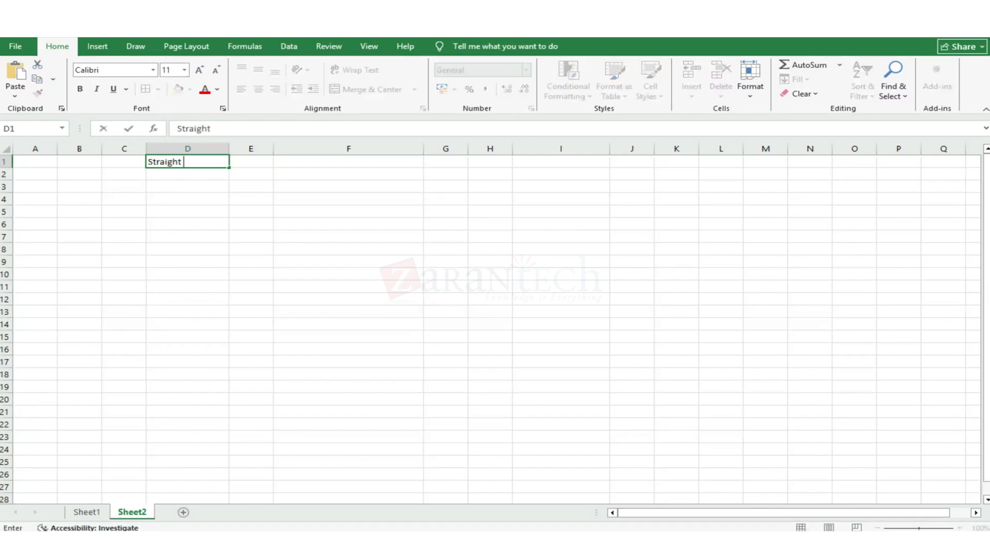
type("Line")
key("Tab")
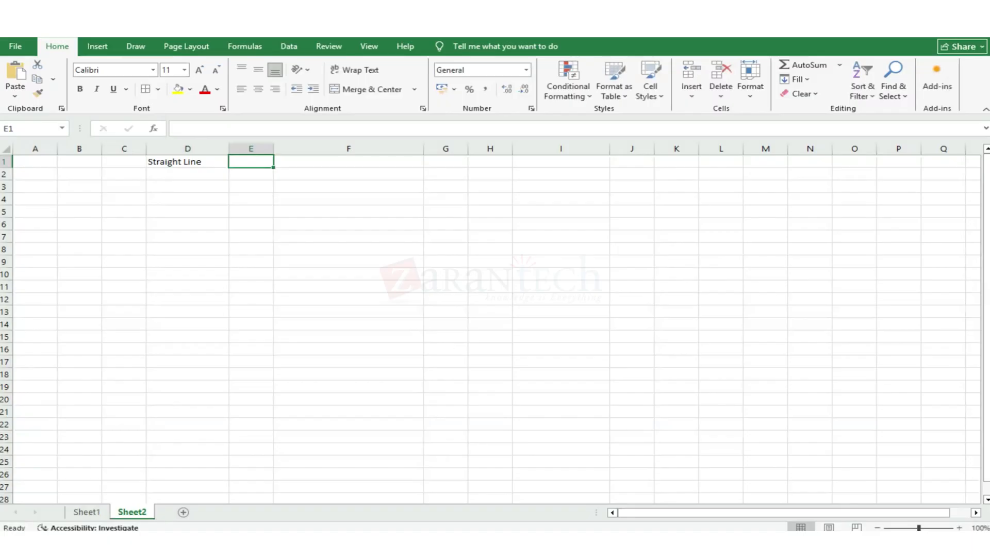
- Enter Declining Balance Method as a heading in cell F1 of Sheet2
key("Right")
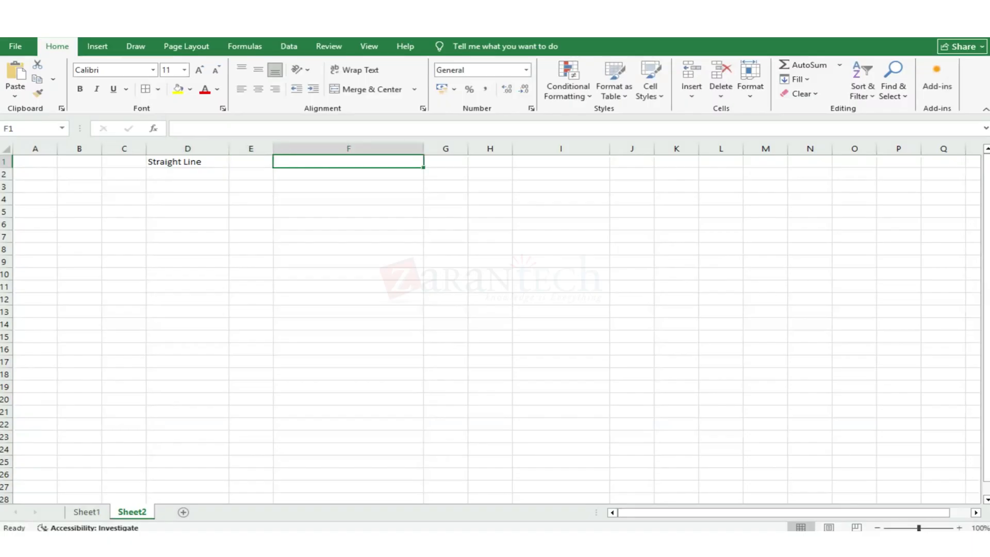
type("Decli")
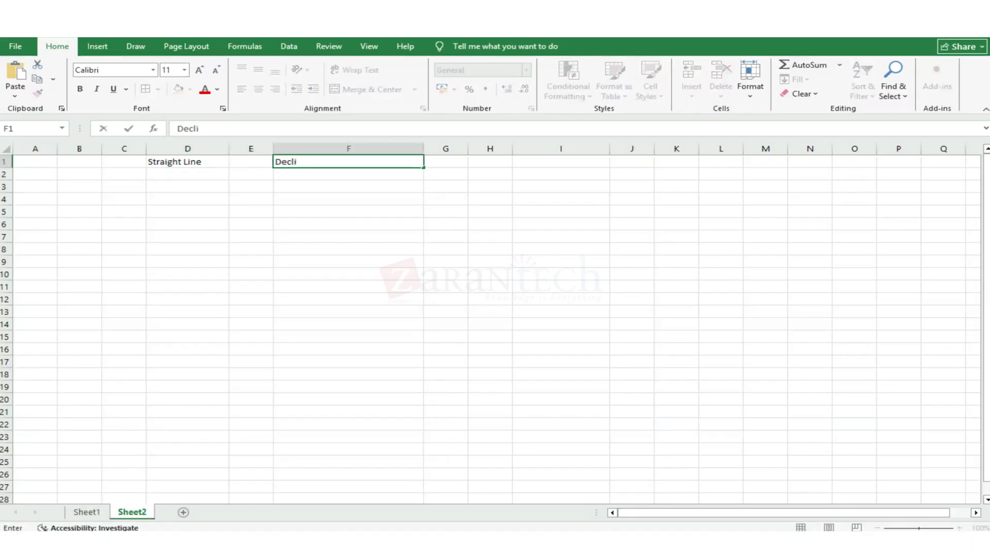
type("ning Balance M")
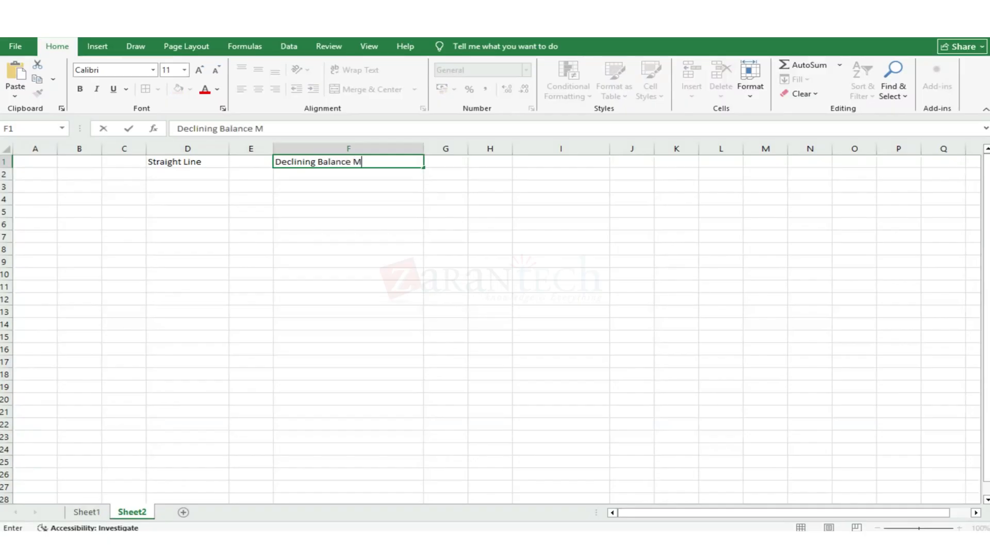
type("ethod")
left_click(490, 161)
left_click(561, 161)
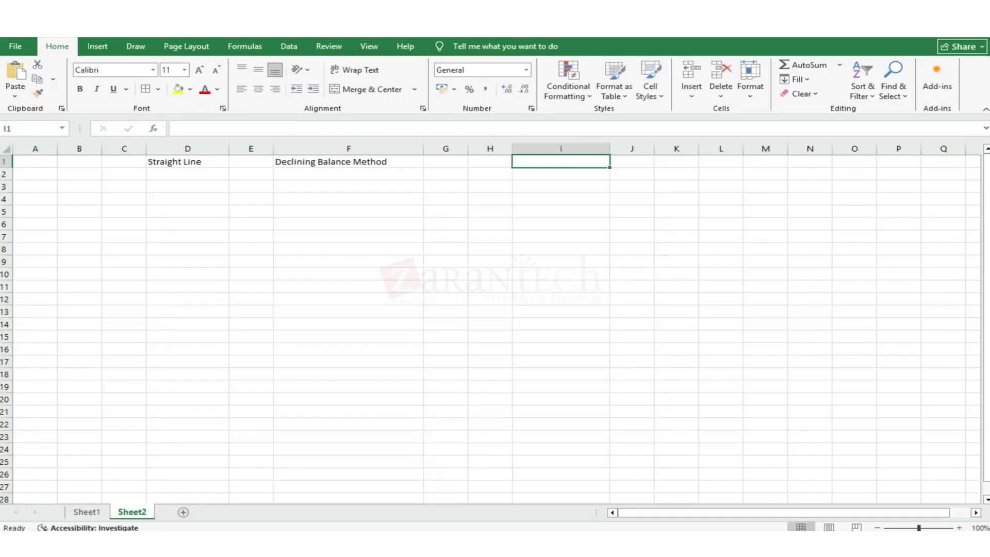
- Enter Sum of Years Digit as a heading in cell I1
type("Sum ")
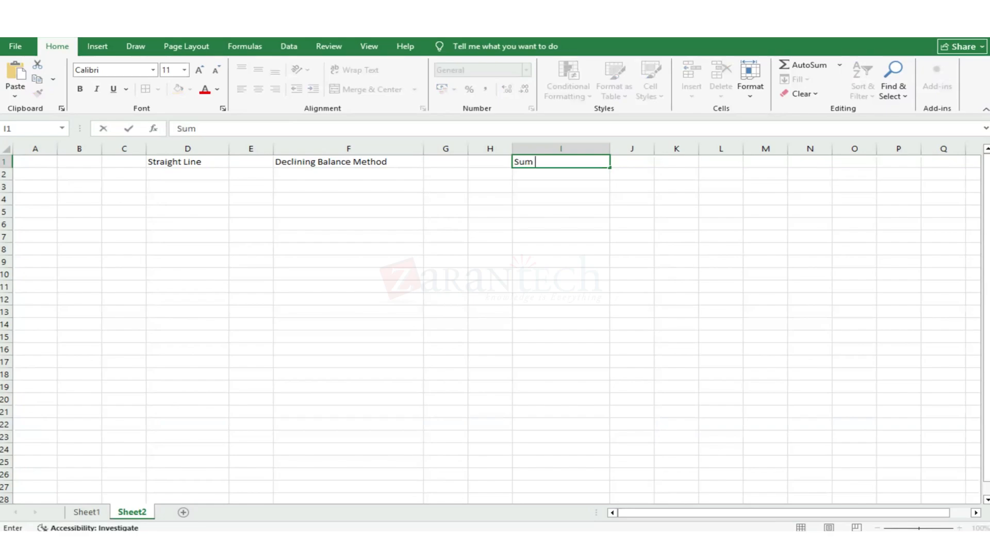
type("of Years Digit")
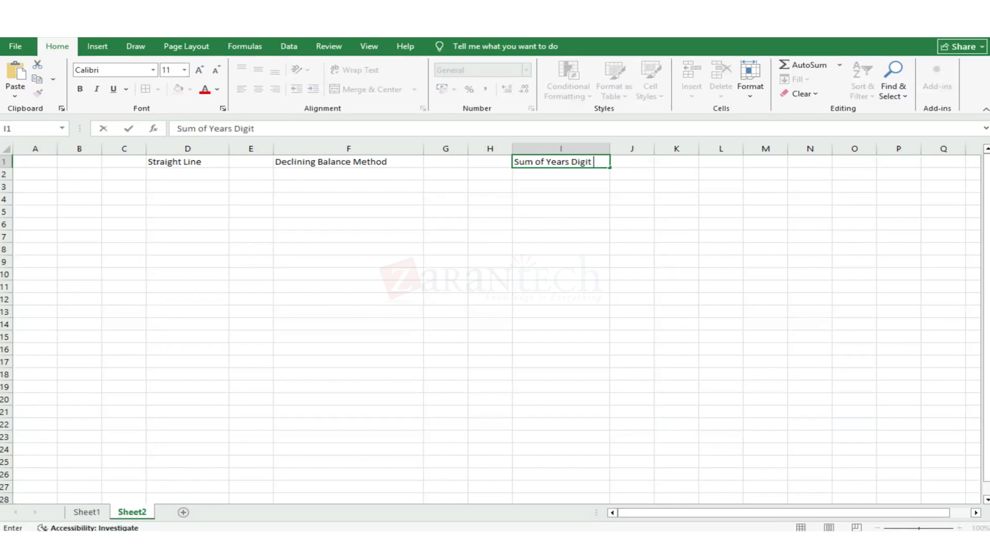
key("Return")
- Enter an asset cost of 100000 in cell B2 and format it as English (United States) dollar accounting
left_click(124, 174)
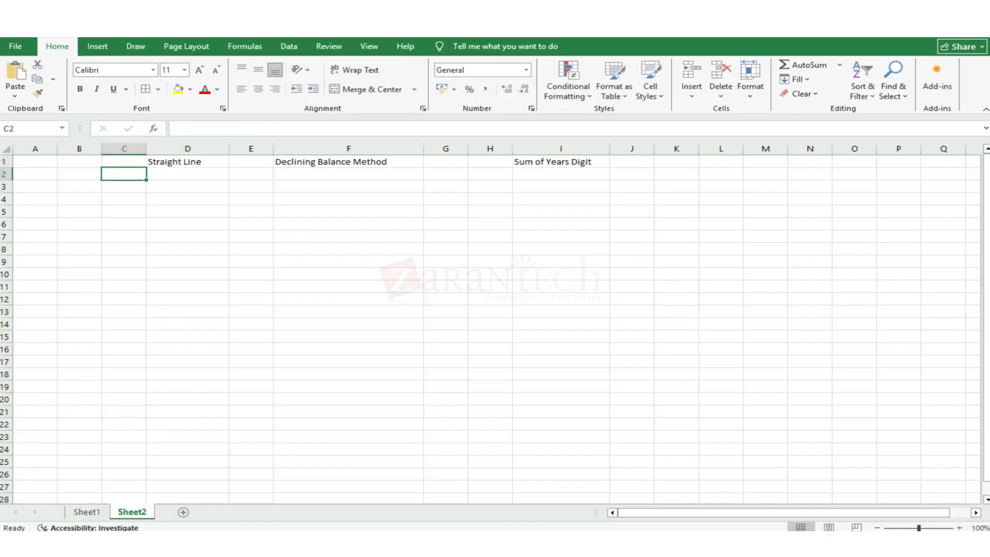
left_click(124, 162)
left_click(80, 161)
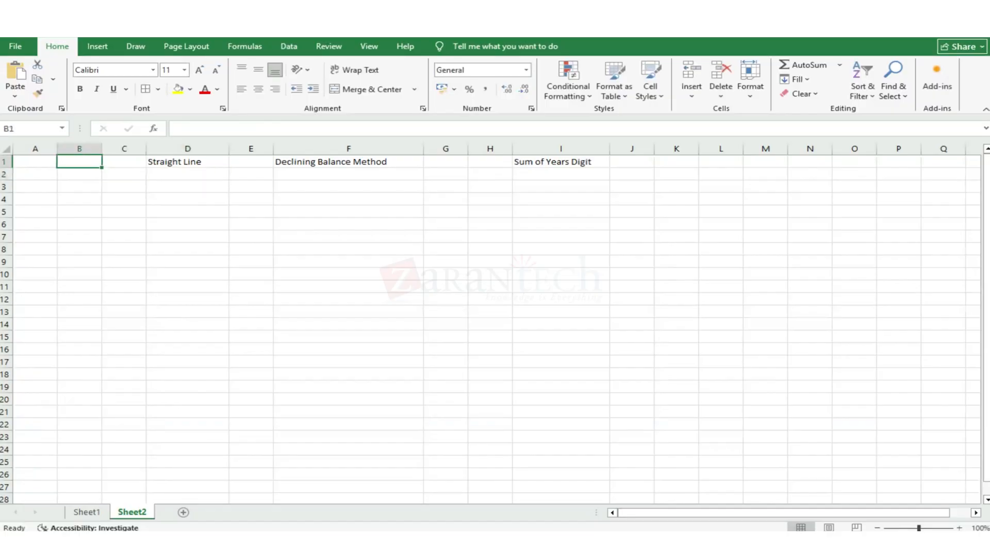
left_click(79, 174)
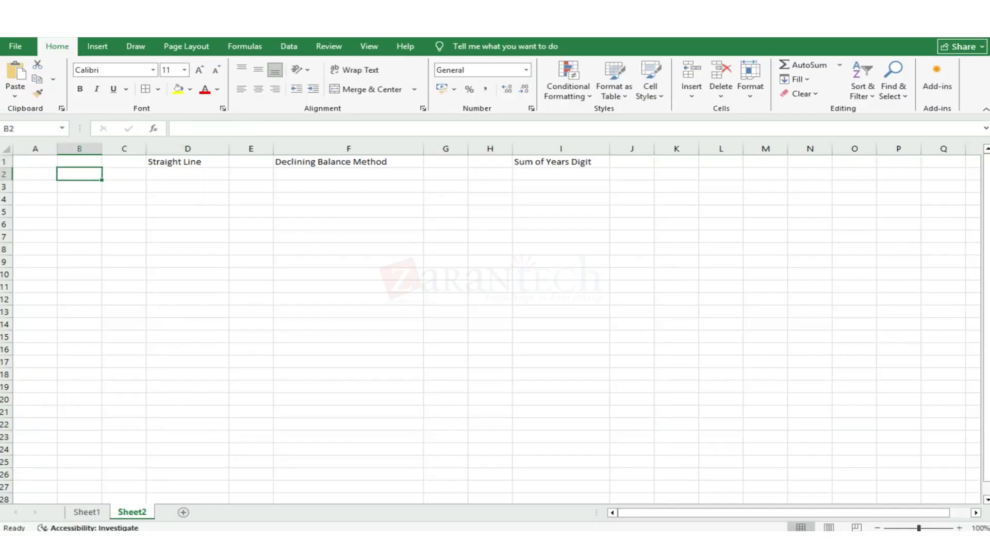
type("100000")
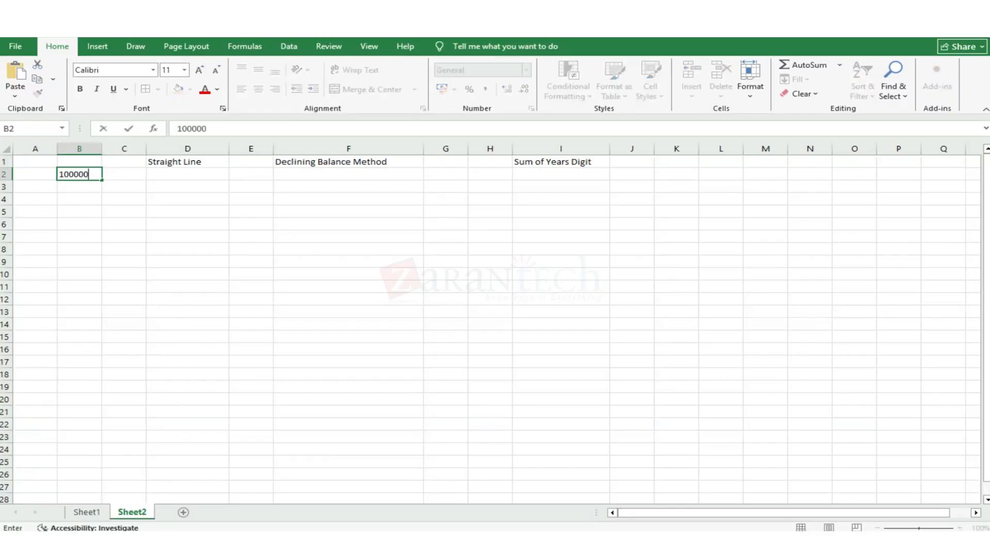
left_click(243, 285)
left_click(96, 176)
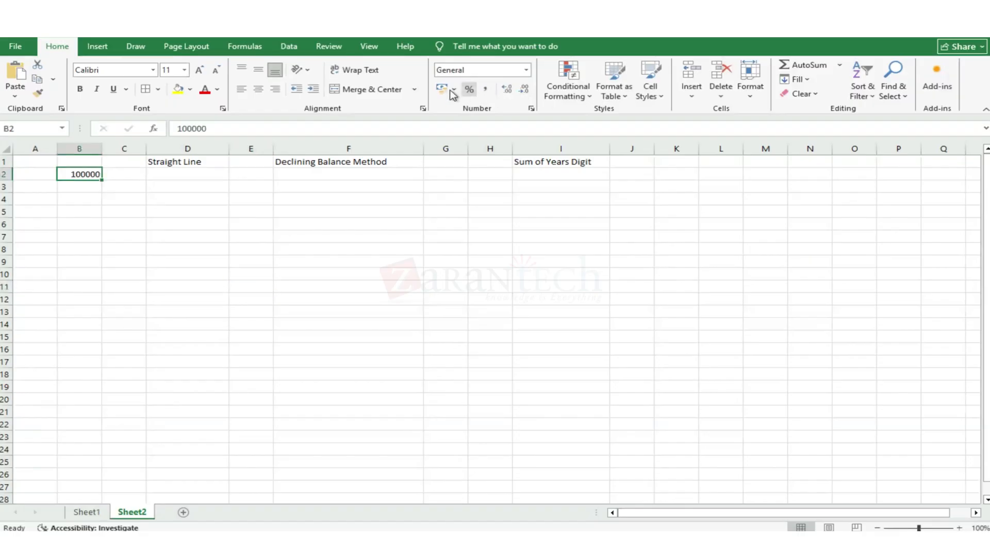
left_click(453, 91)
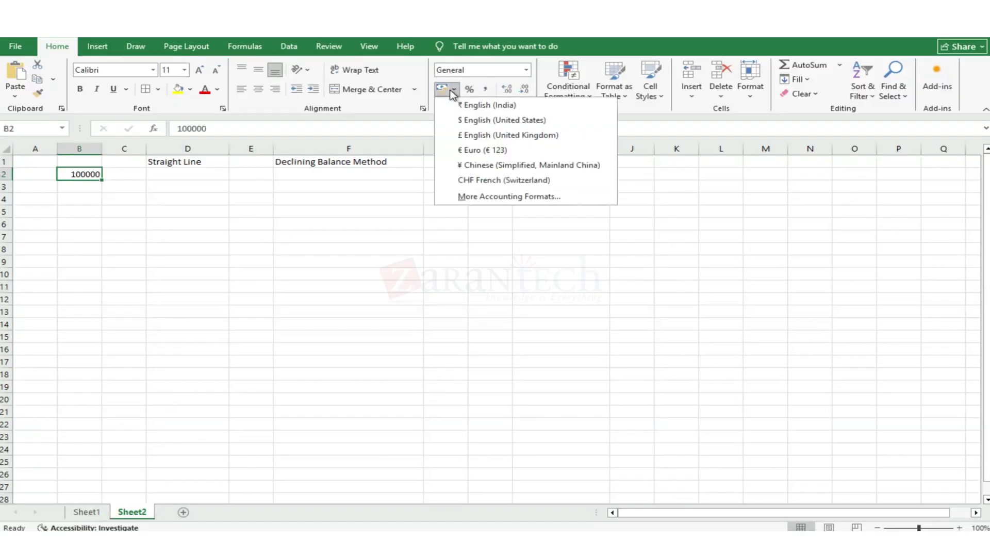
left_click(471, 122)
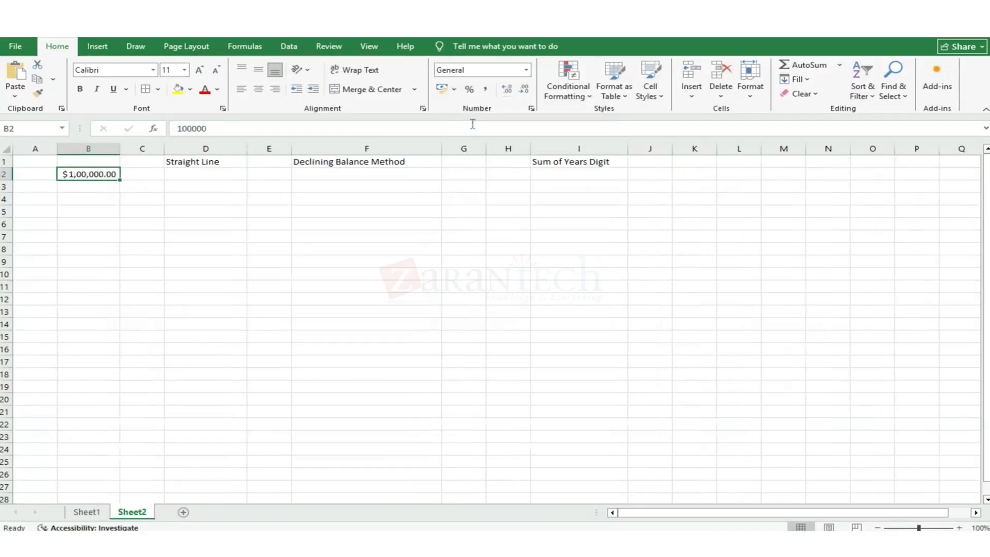
- Enter the label useful life in cell B5
left_click(184, 221)
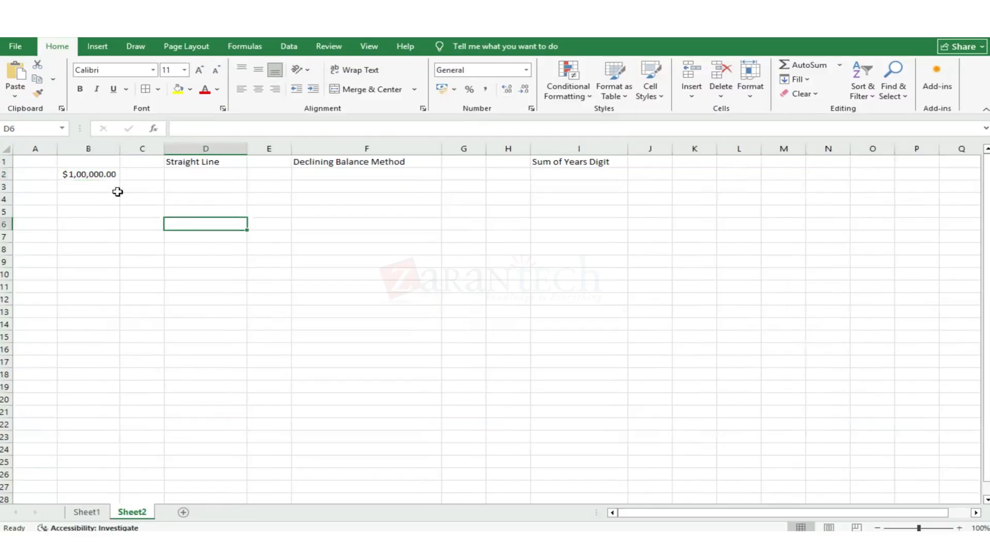
left_click(196, 175)
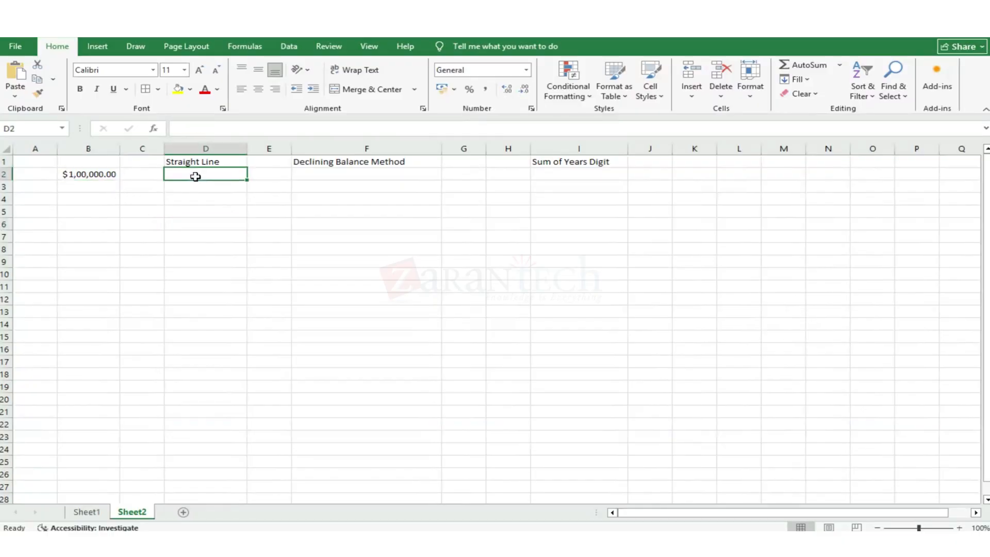
left_click(73, 208)
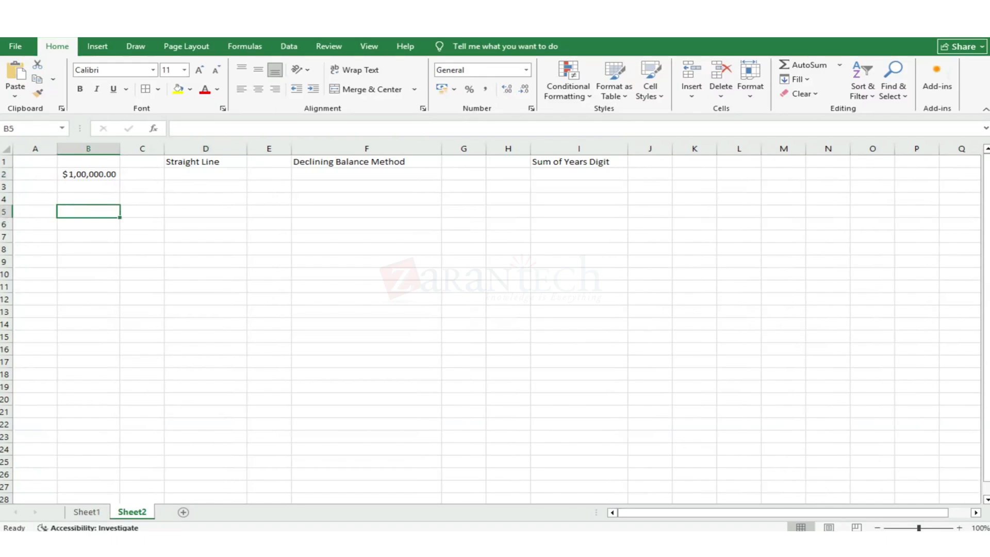
type("usf")
key("BackSpace")
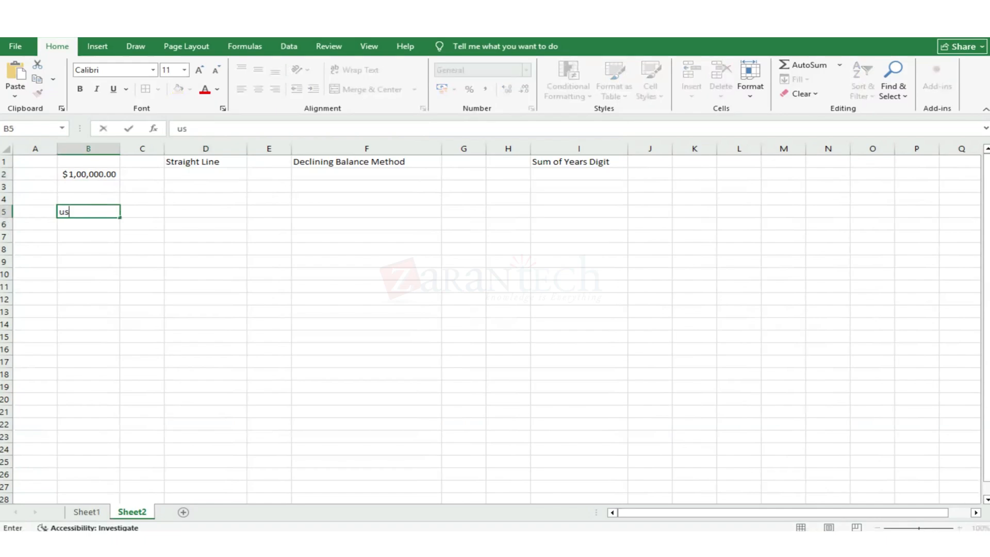
type("eful life")
key("Return")
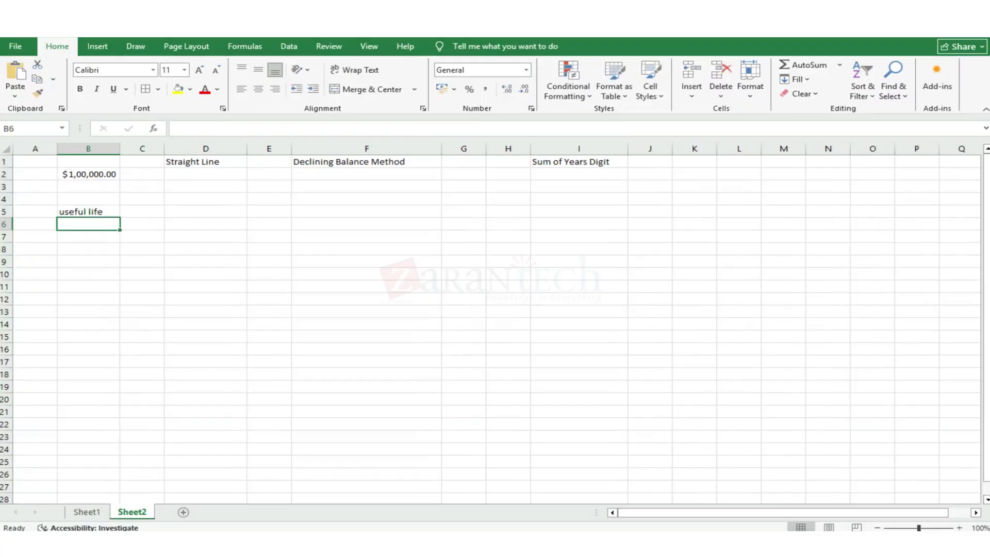
- Enter 5 yrs in cell C5 as the useful life value
left_click(88, 212)
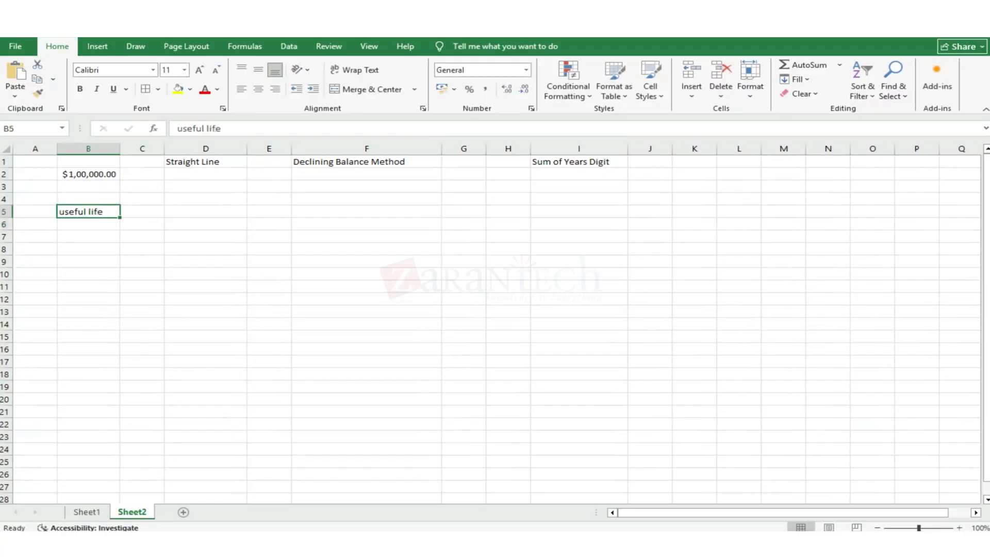
left_click(142, 211)
type("5")
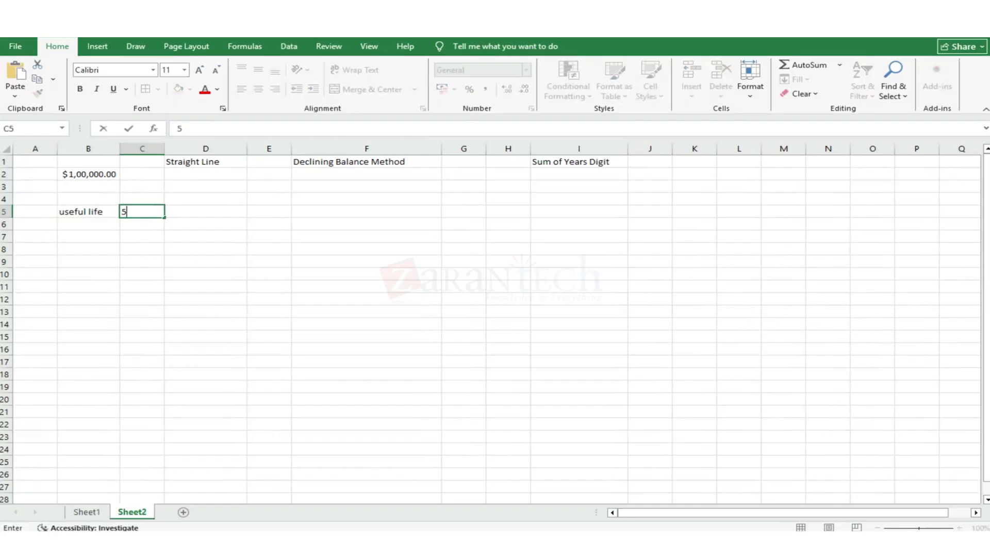
type(" yrs")
key("ctrl+Return")
left_click(142, 199)
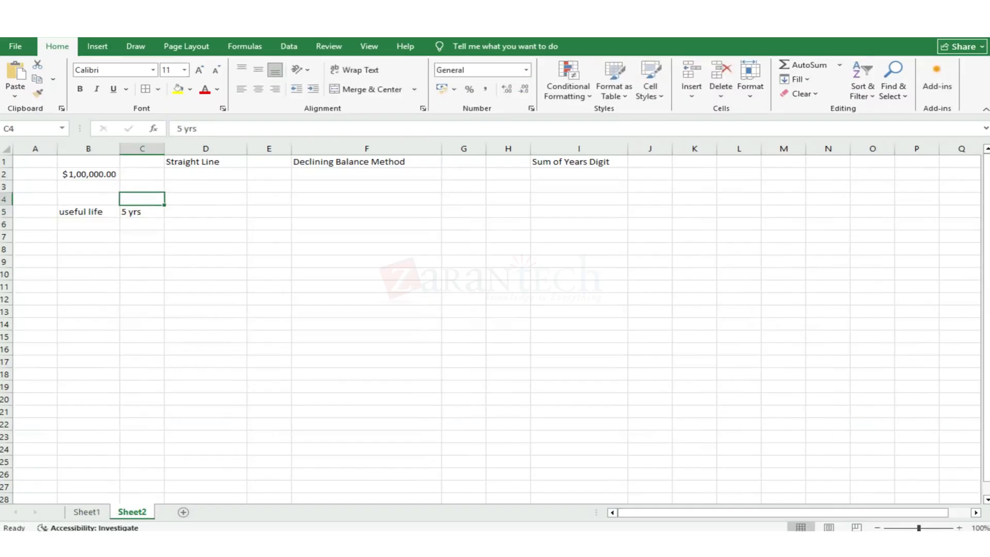
left_click(141, 187)
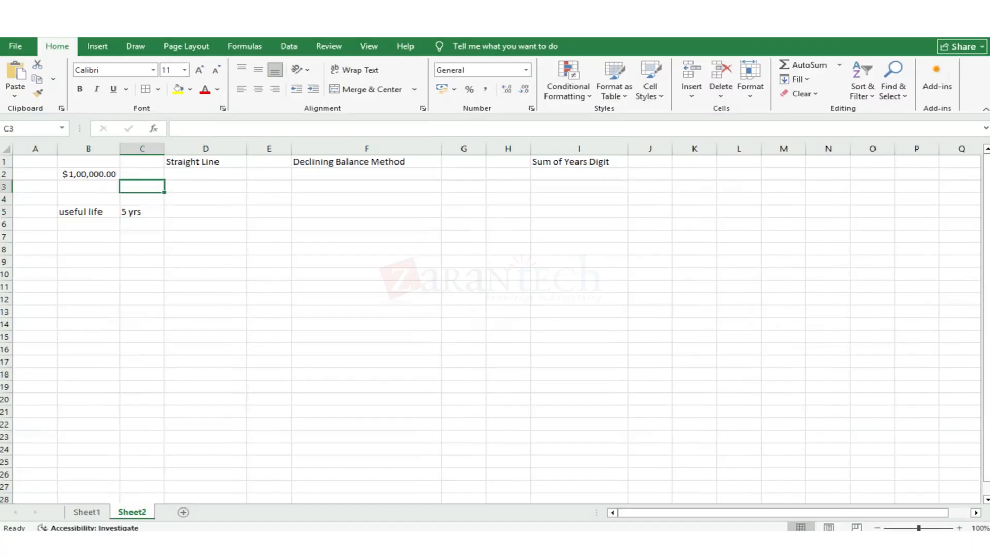
left_click(142, 174)
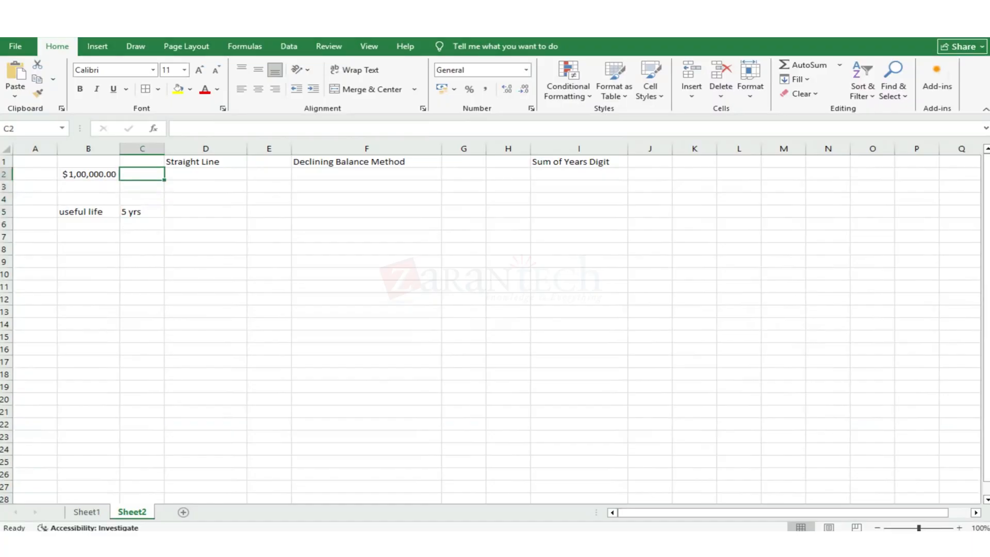
- Move the cost and useful life block in B2:C5 one column over so it starts at cell A2
left_click(88, 174)
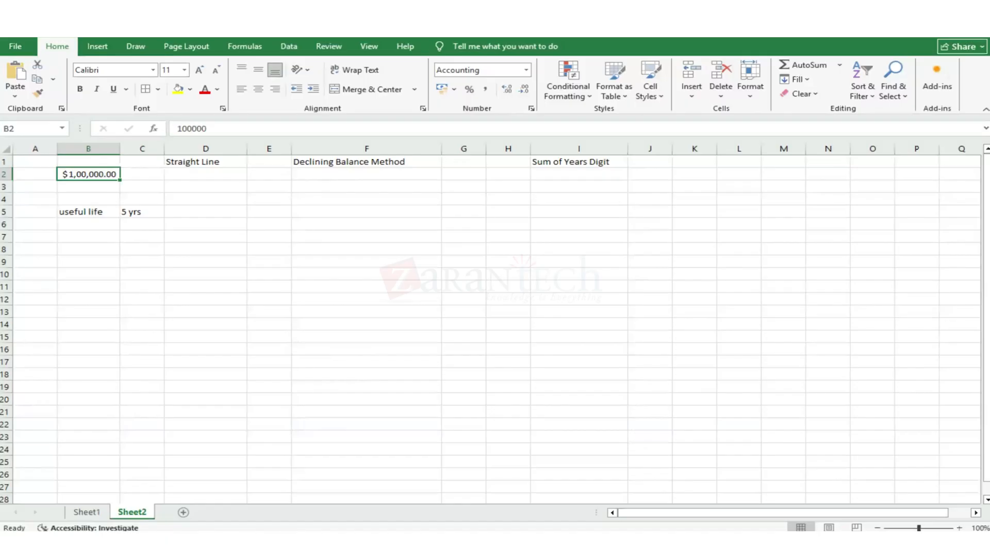
left_click_drag(88, 174, 89, 212)
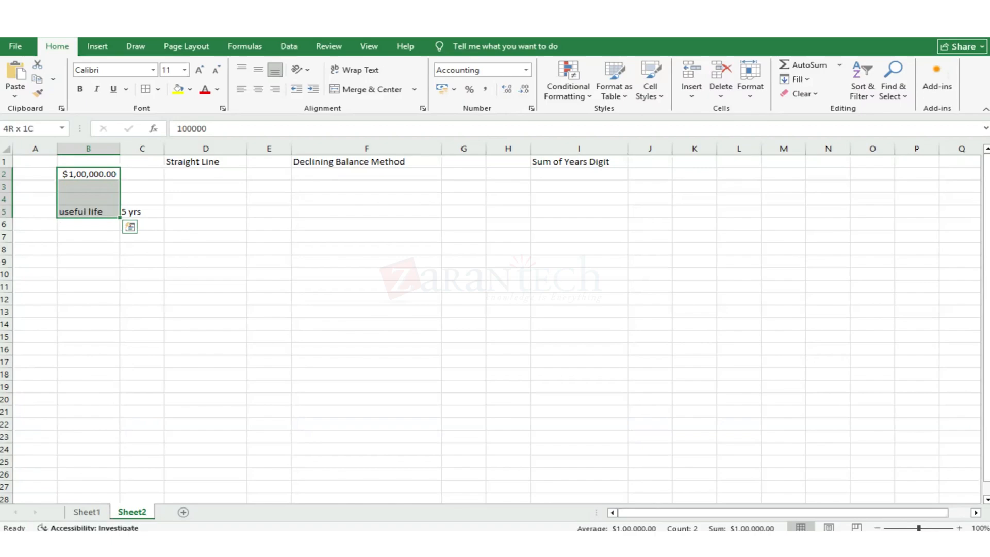
key("shift+Right")
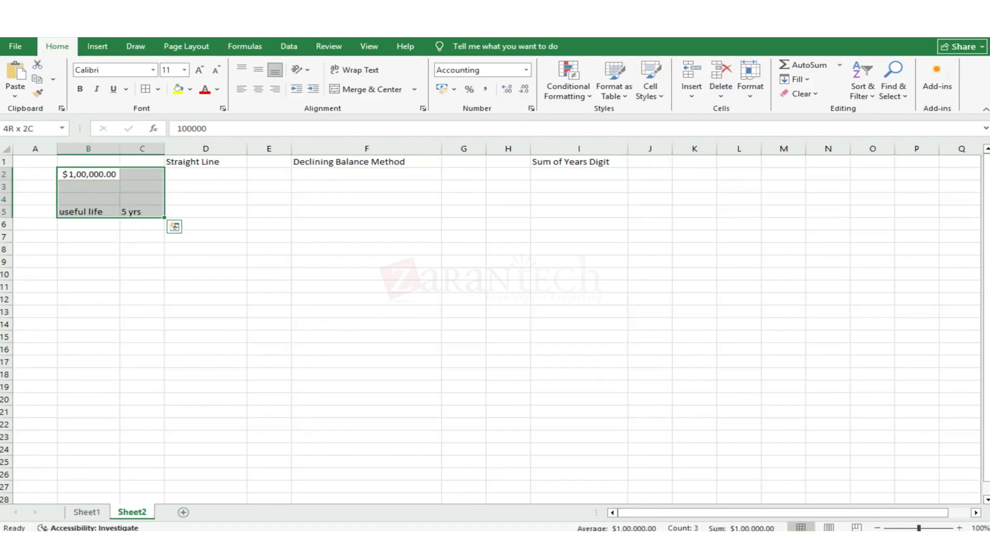
key("shift+Right")
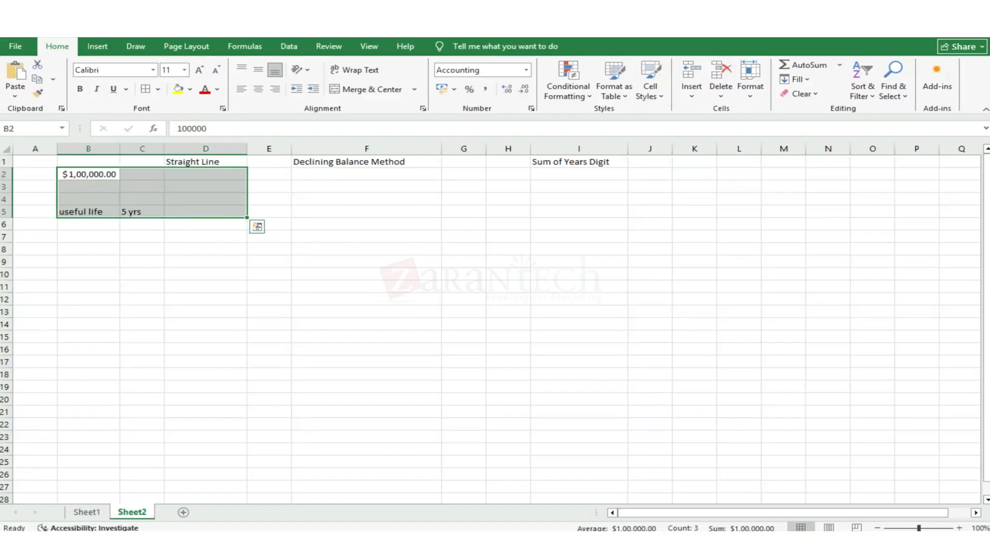
key("shift+Left")
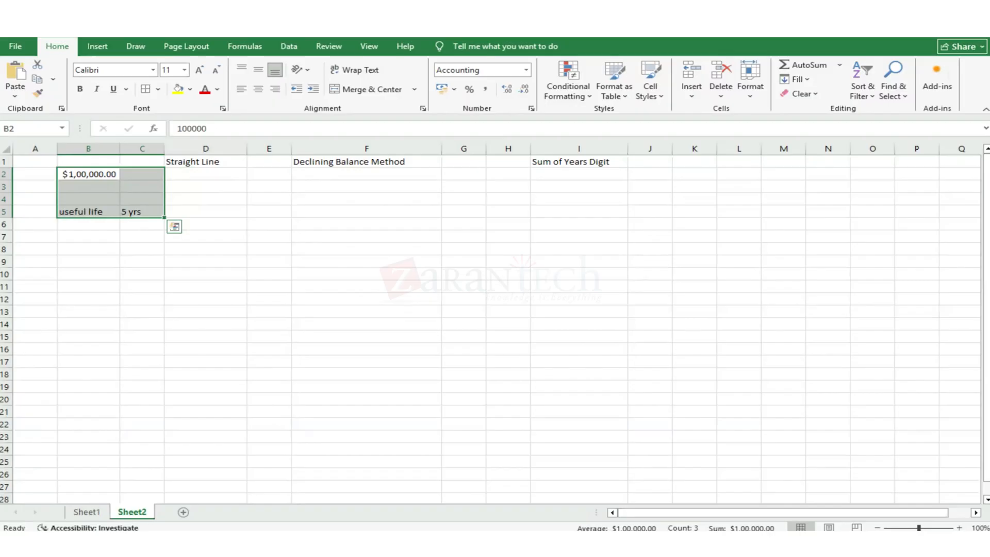
key("ctrl+c")
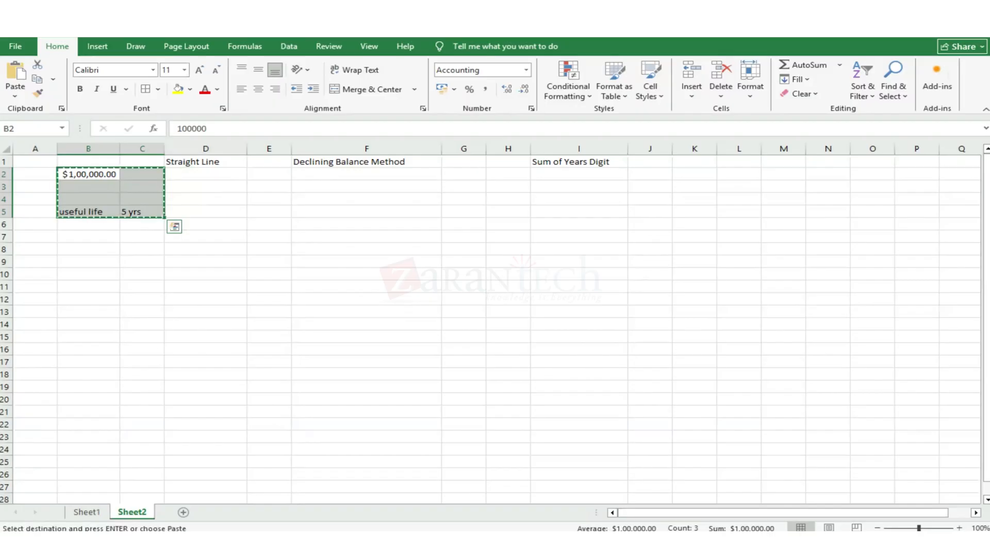
key("Left")
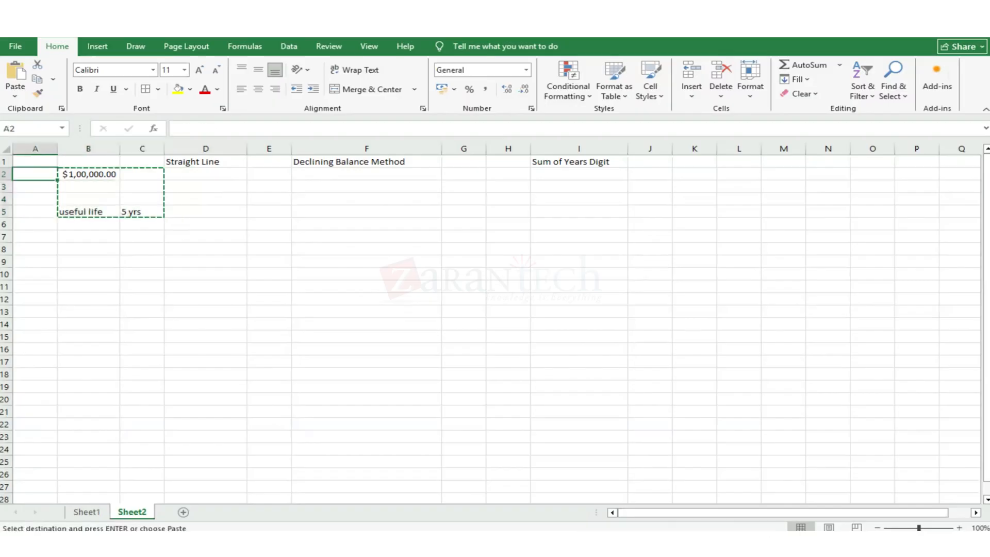
key("Return")
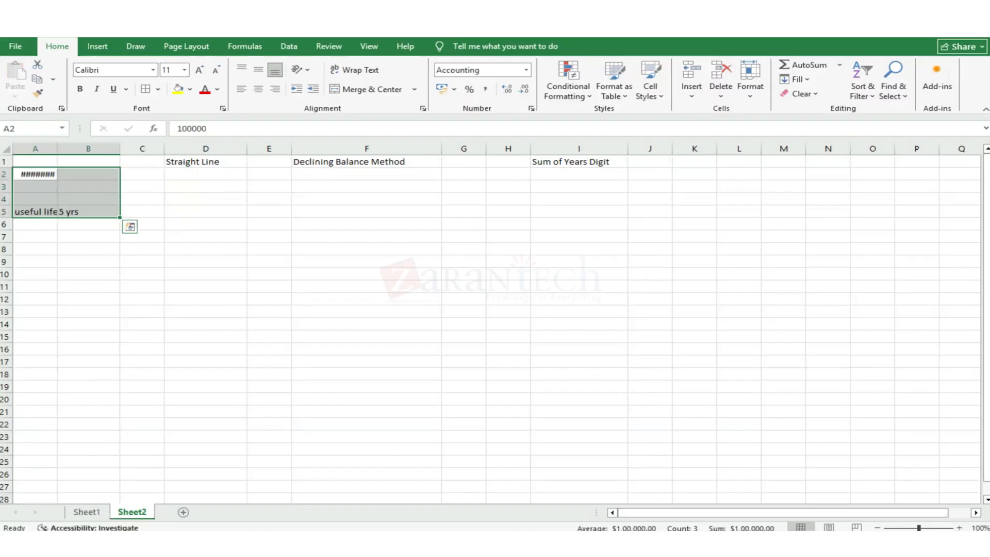
key("Right")
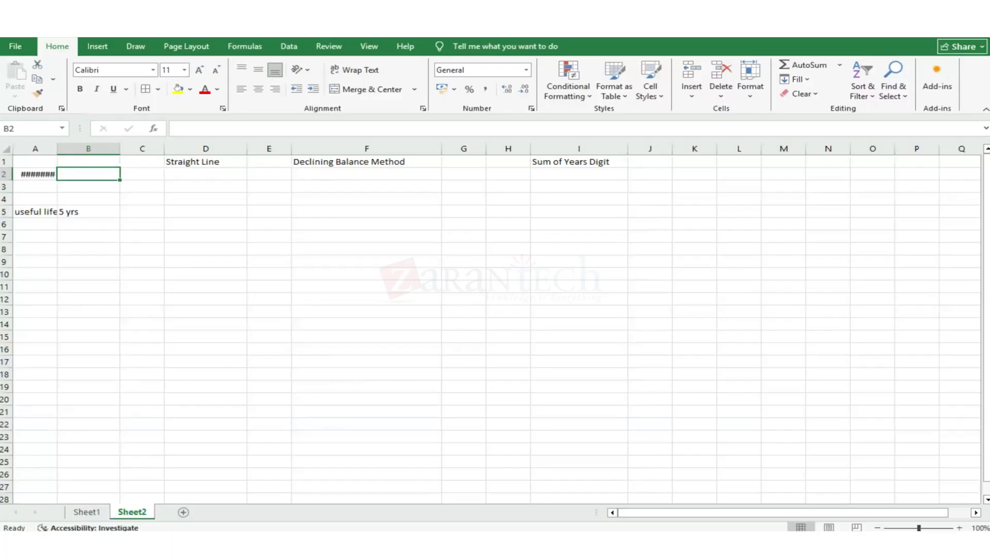
key("Right")
key("Right")
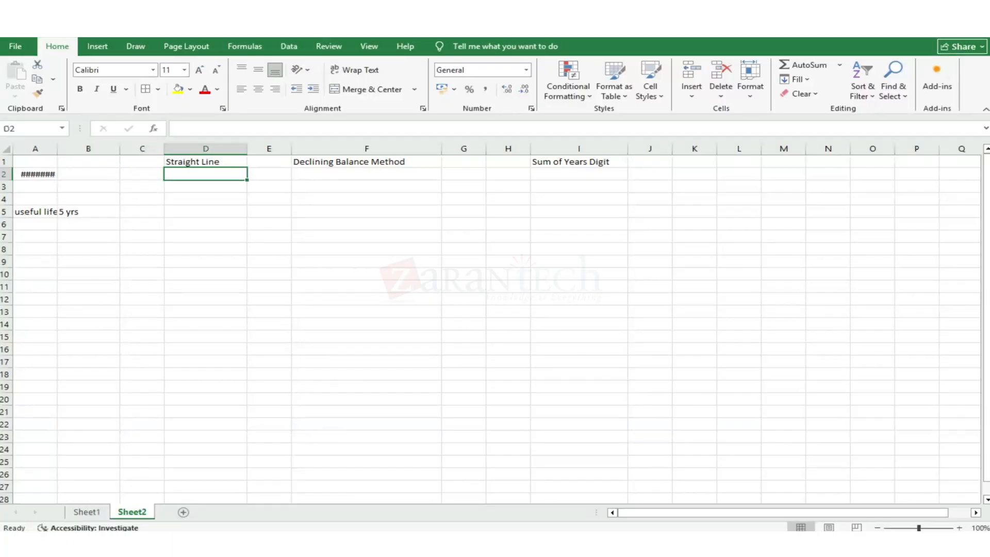
type("ya")
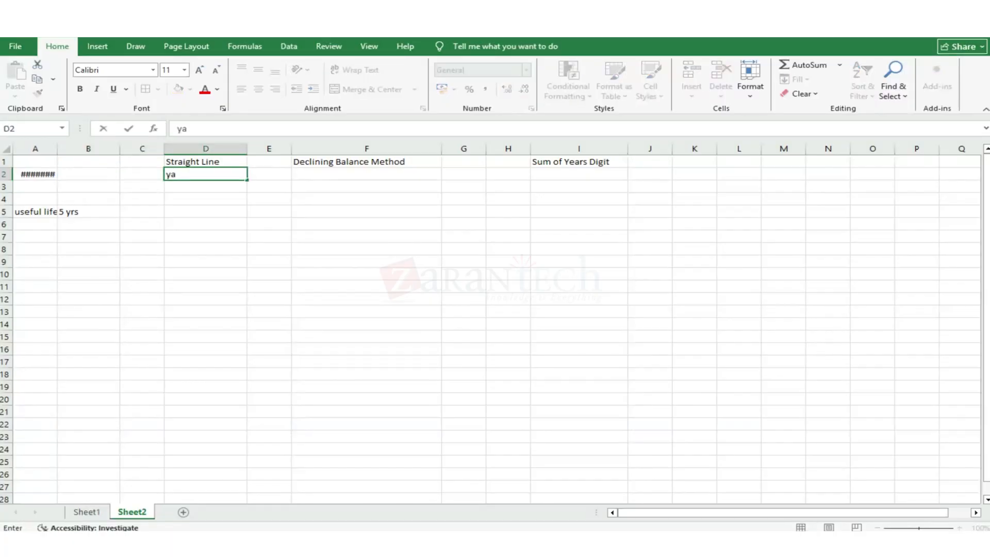
type("rke")
key("BackSpace")
key("BackSpace")
key("BackSpace")
key("BackSpace")
key("BackSpace")
- Enter year as a column heading in cell C1, beside the Straight Line heading
key("Left")
key("Up")
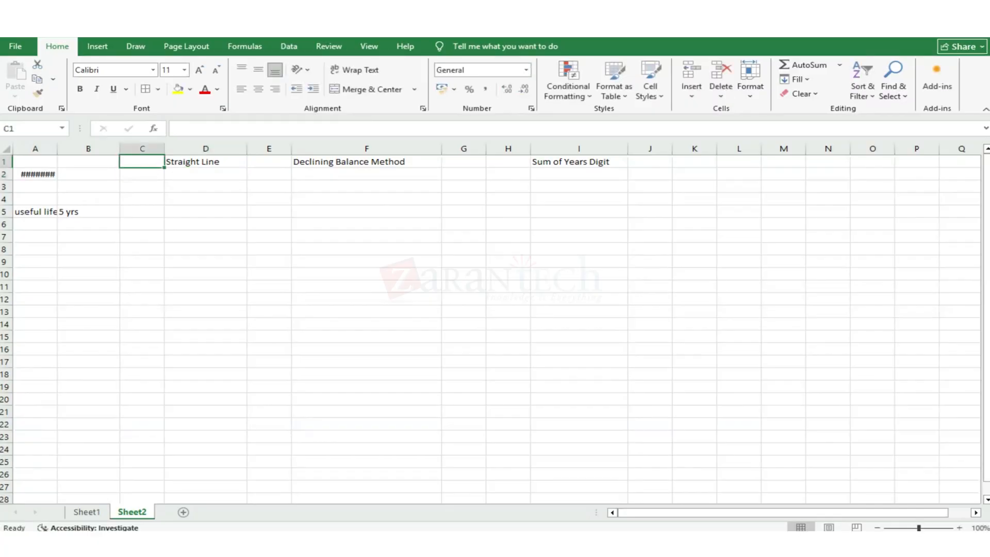
type("year")
key("Return")
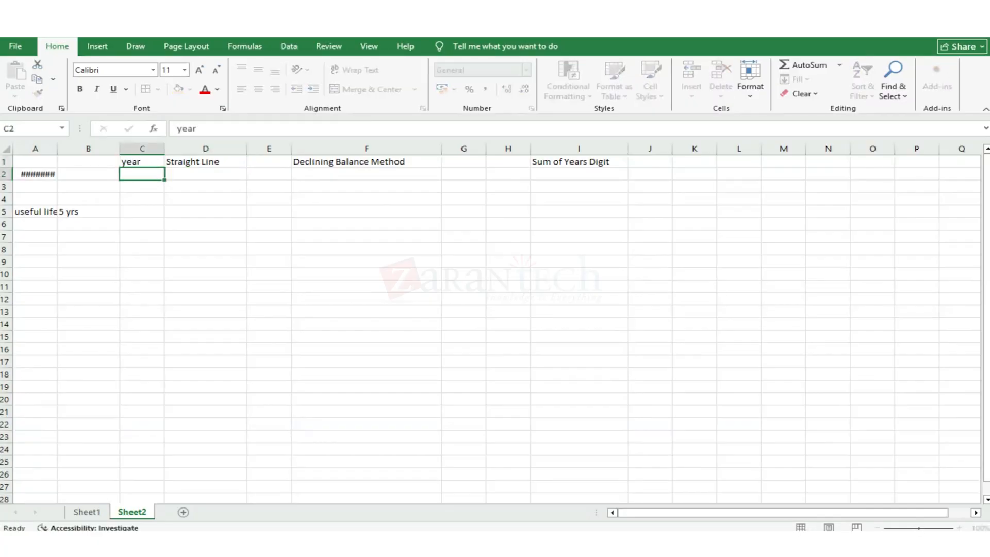
- Number the years 1 to 5 down cells C2 to C6 under the year heading
type("1")
key("Return")
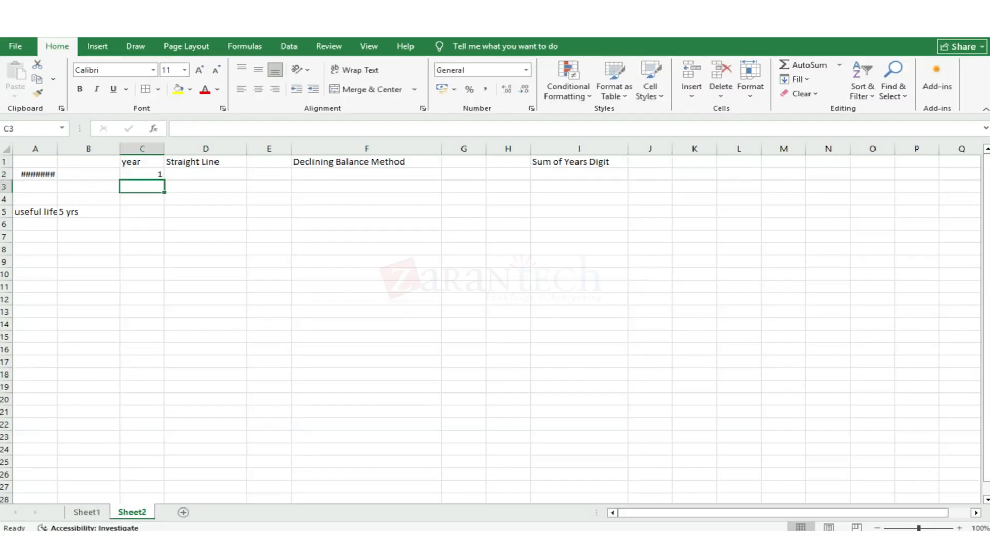
type("2")
key("Return")
type("3")
key("Return")
type("4")
key("Return")
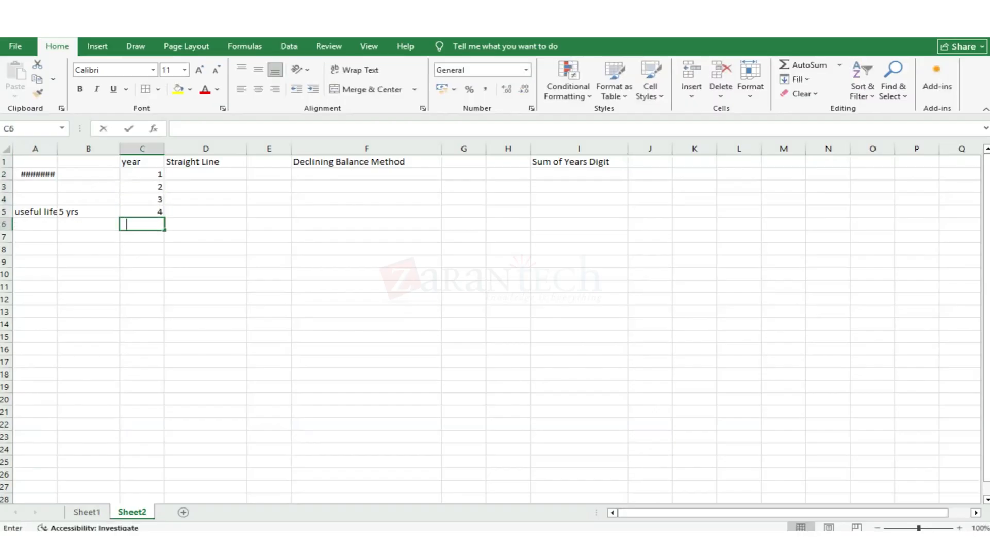
type("5")
key("Return")
key("Up")
key("Up")
key("Up")
key("Up")
key("Up")
key("Up")
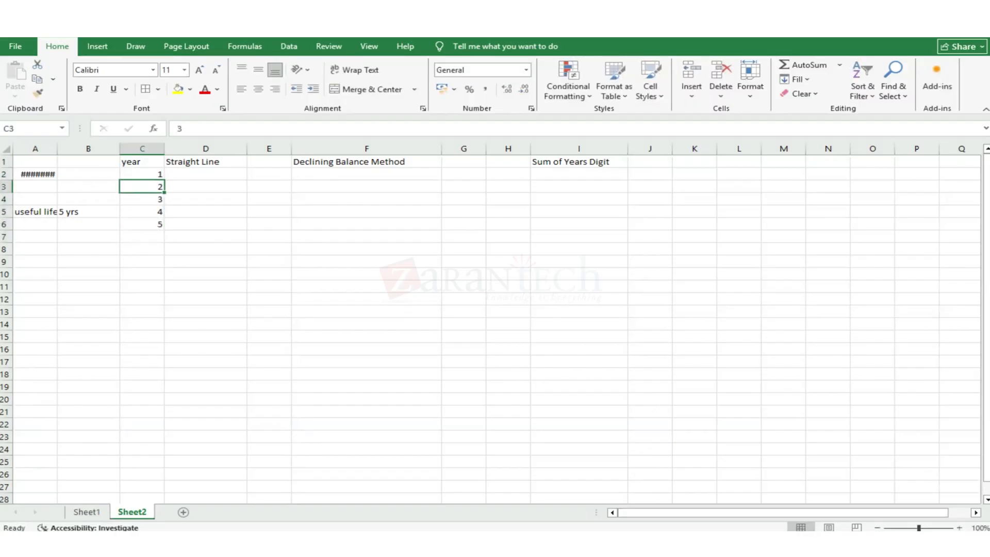
- Copy the year numbers in C2:C6 to E2:E6, beside the Declining Balance Method column
key("Down")
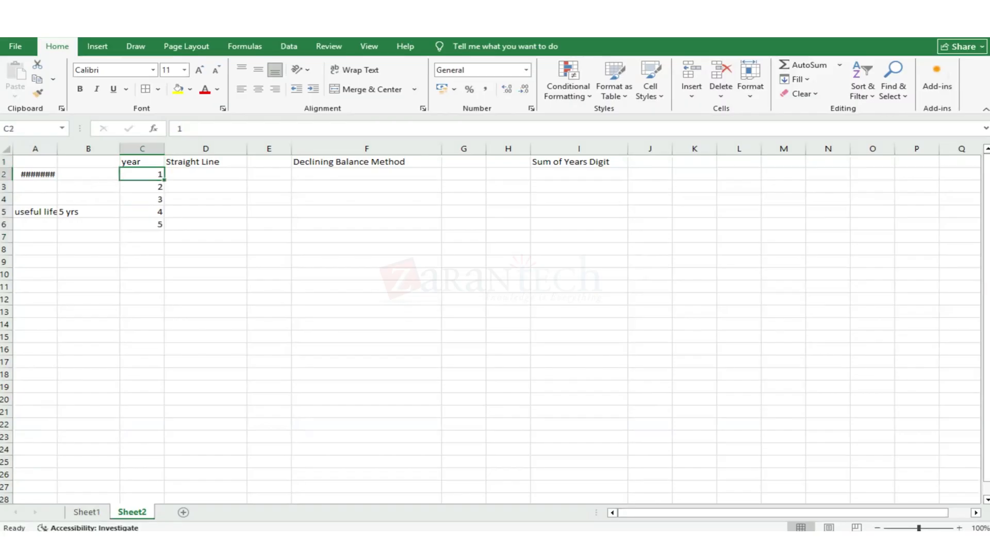
key("shift+Down")
key("shift+Down")
key("shift+Down")
key("shift+Down")
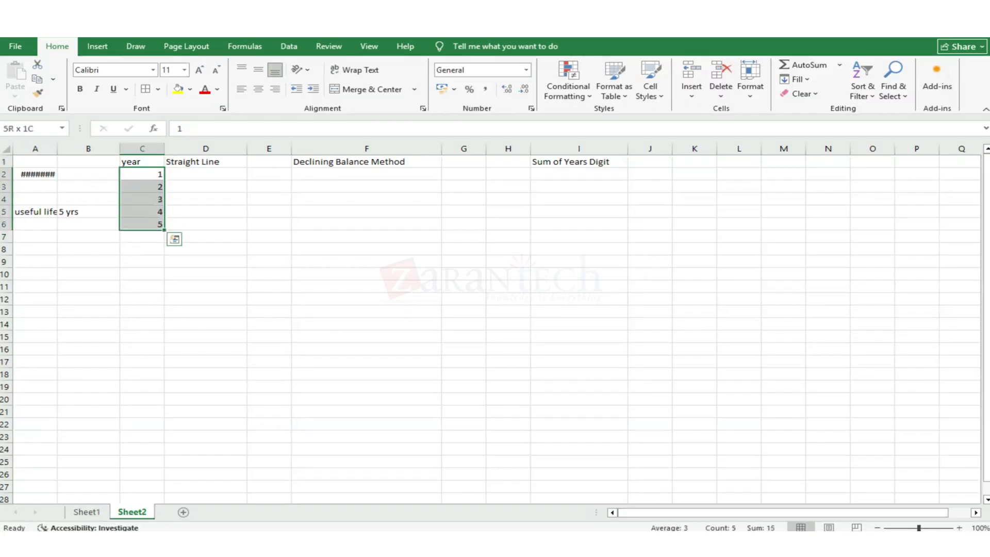
key("ctrl+c")
key("Right")
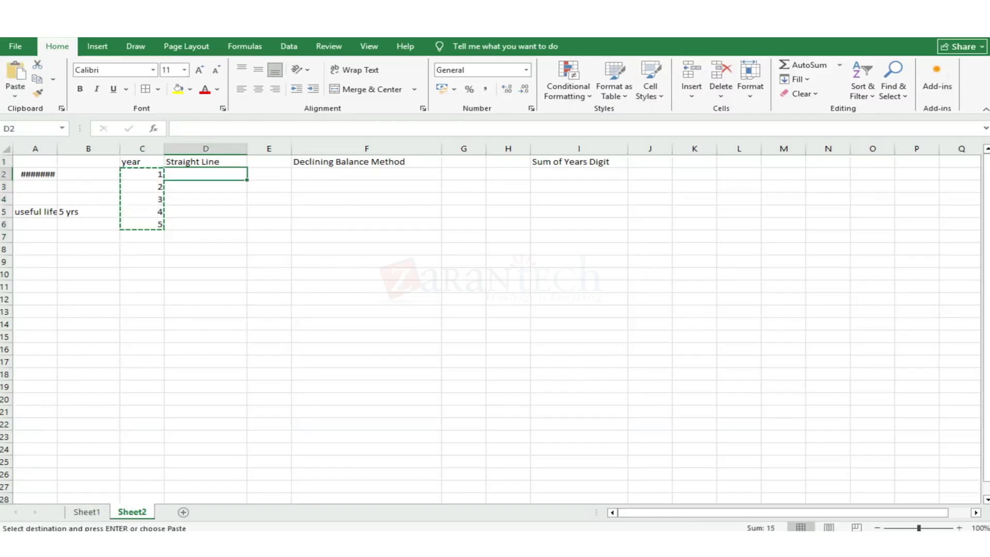
key("Right")
key("Right")
key("Left")
key("ctrl+v")
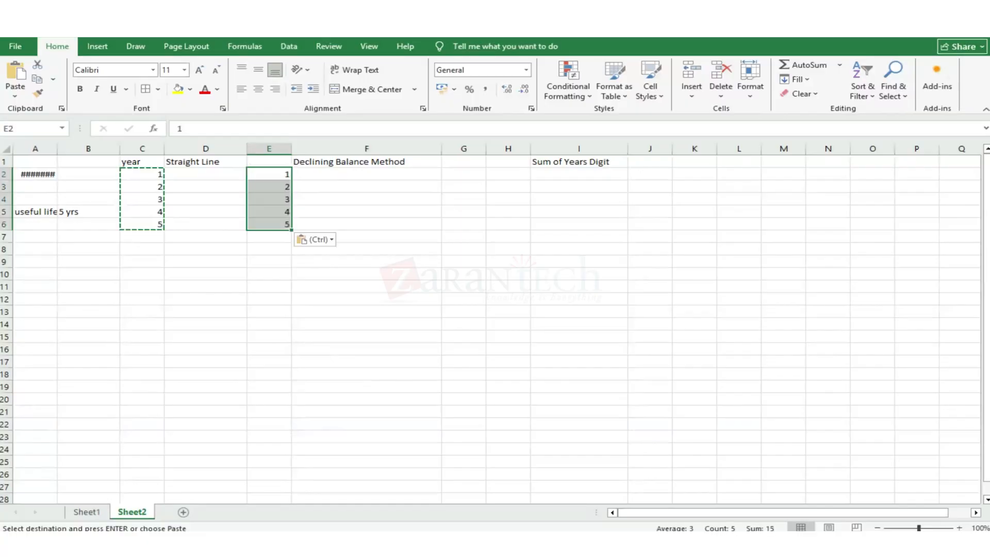
- Paste the same copied year numbers into H2:H6, beside the Sum of Years Digit column
key("Right")
key("Right")
key("Right")
key("ctrl+v")
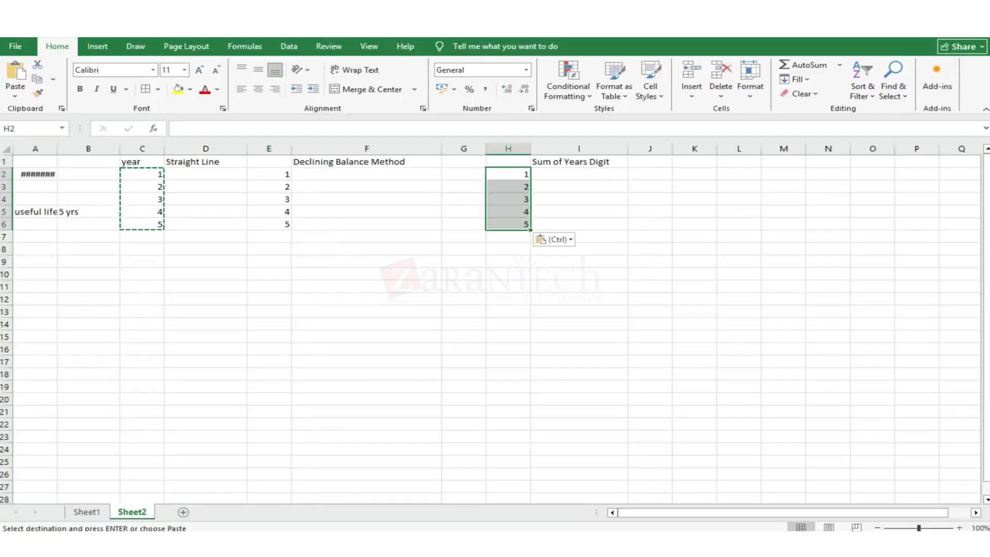
- Make the Declining Balance Method, Straight Line and Sum of Years Digit headings in row 1 bold
key("Left")
key("Left")
key("Up")
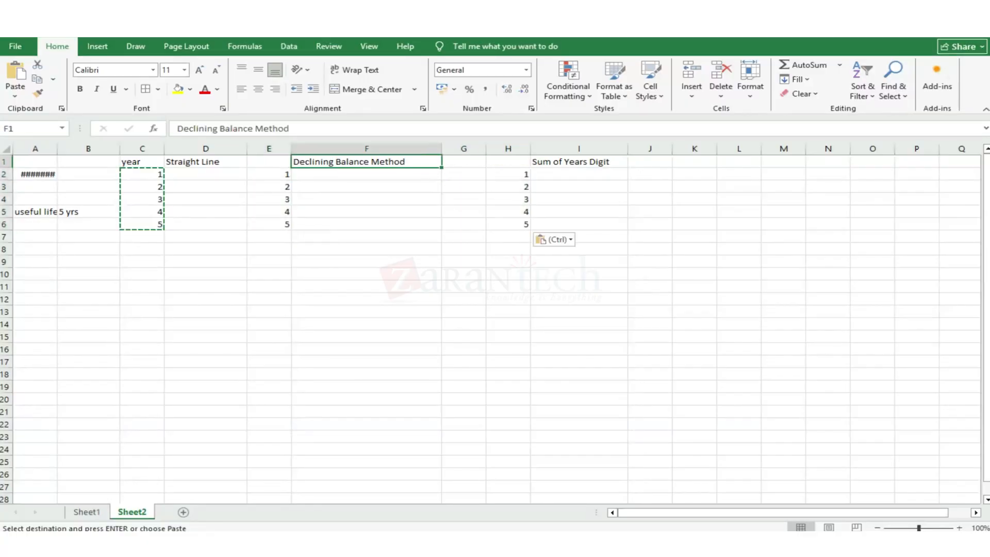
key("ctrl+b")
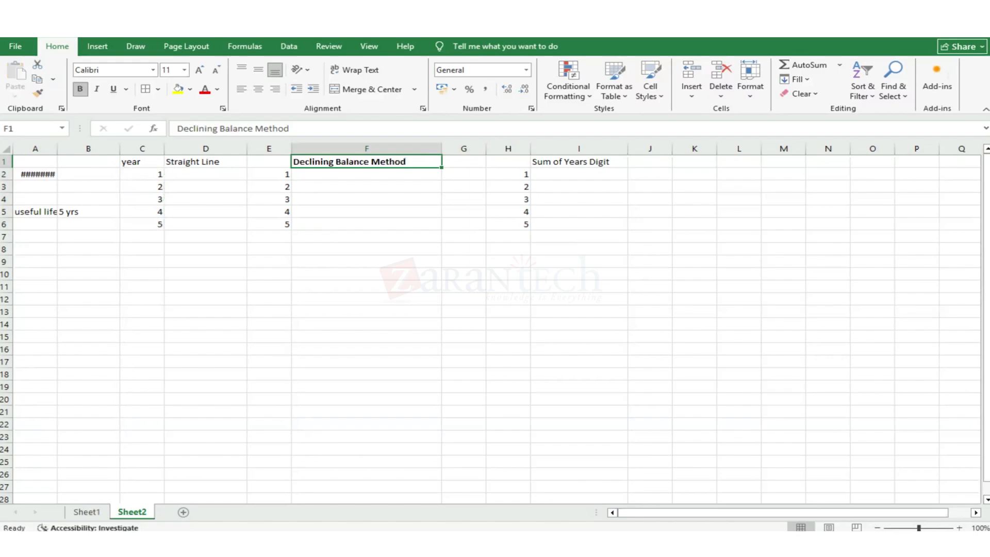
key("Left")
key("Left")
key("ctrl+b")
key("Right")
key("Right")
key("Right")
key("Right")
key("Right")
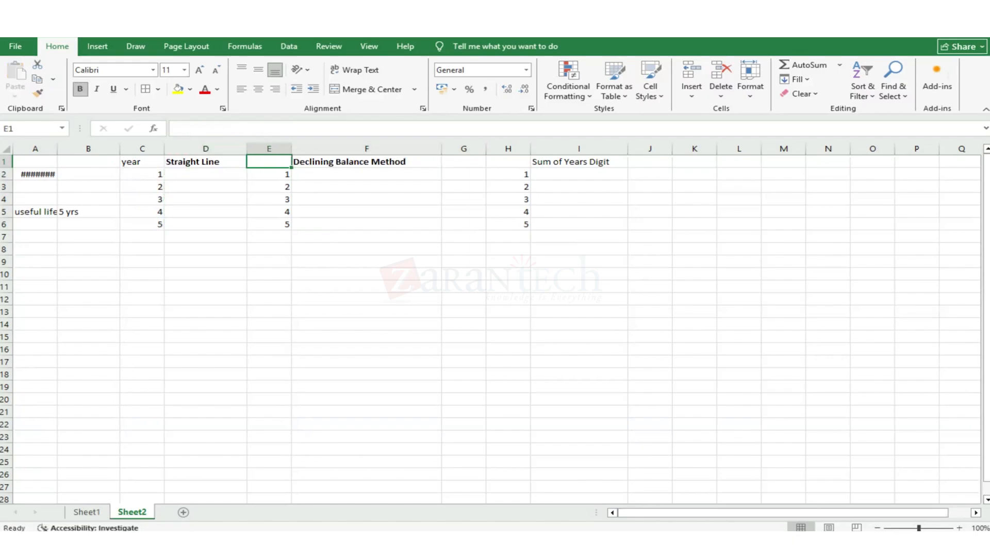
key("ctrl+b")
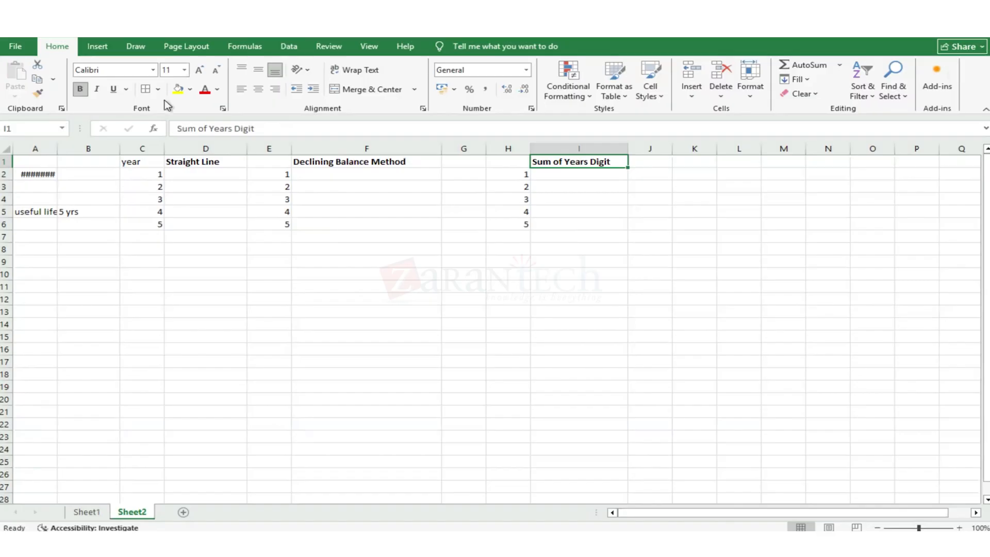
- Fill the Sum of Years Digit, Declining Balance Method and Straight Line heading cells with yellow
left_click(177, 88)
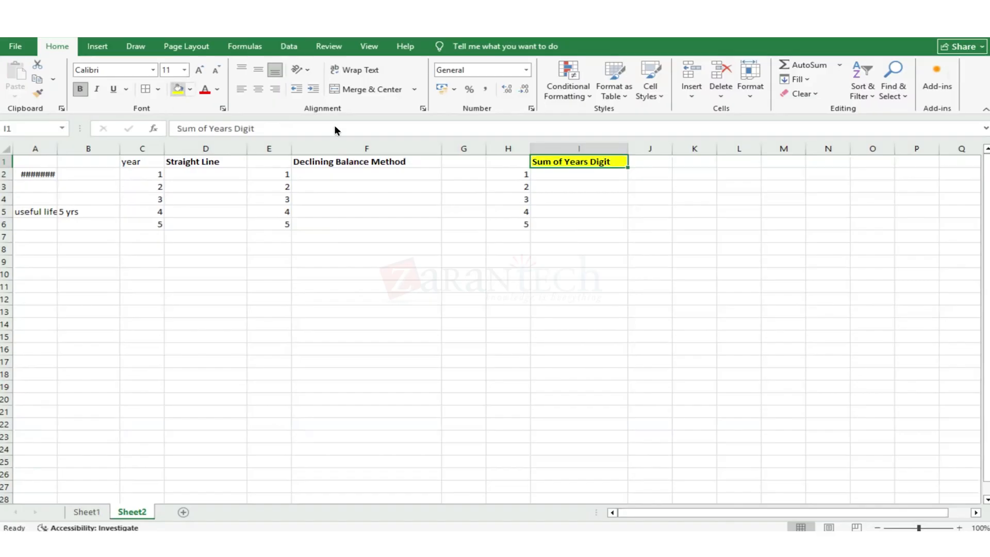
left_click(349, 160)
left_click(178, 89)
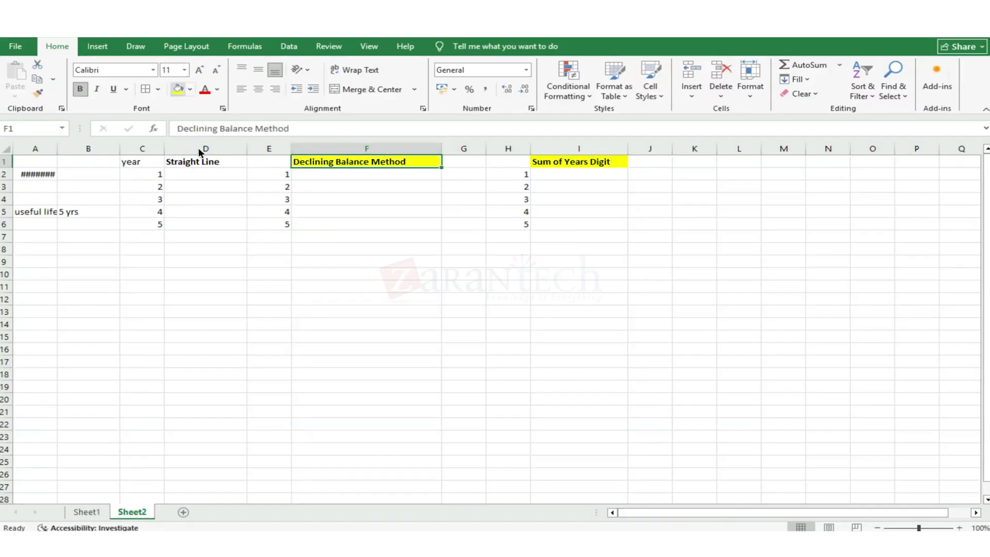
left_click(198, 162)
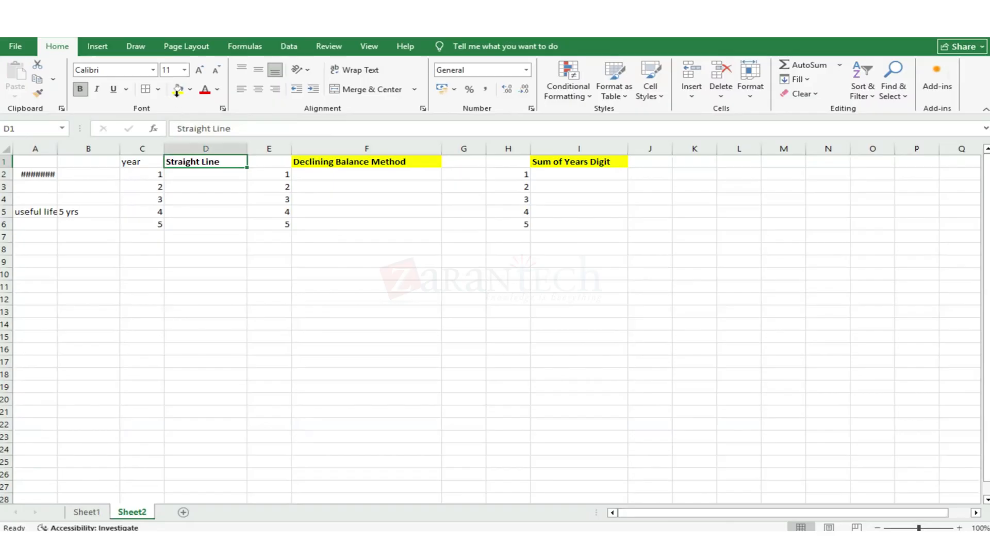
left_click(178, 88)
left_click(230, 221)
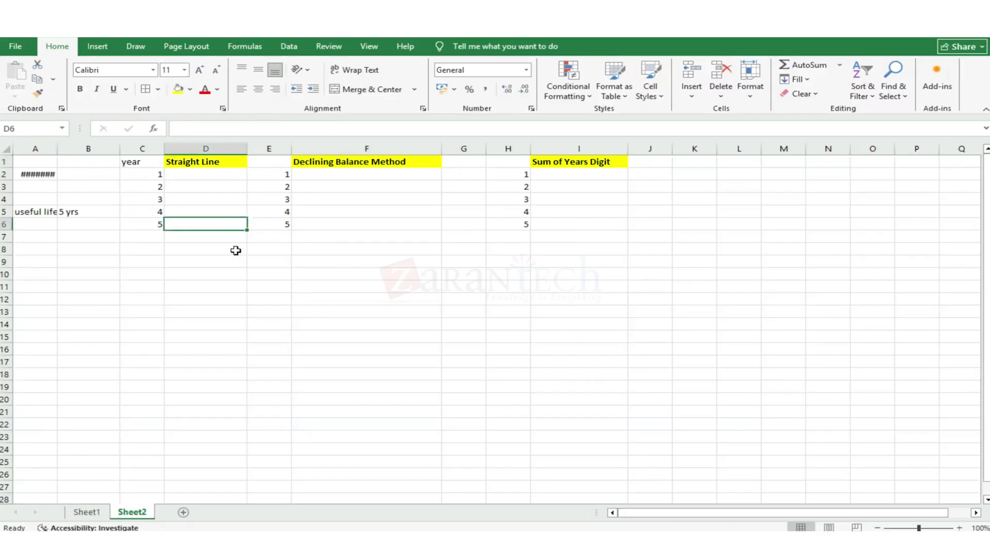
- Widen column A until the cost amount shows in full, and widen the Straight Line column D slightly
left_click_drag(59, 150, 89, 149)
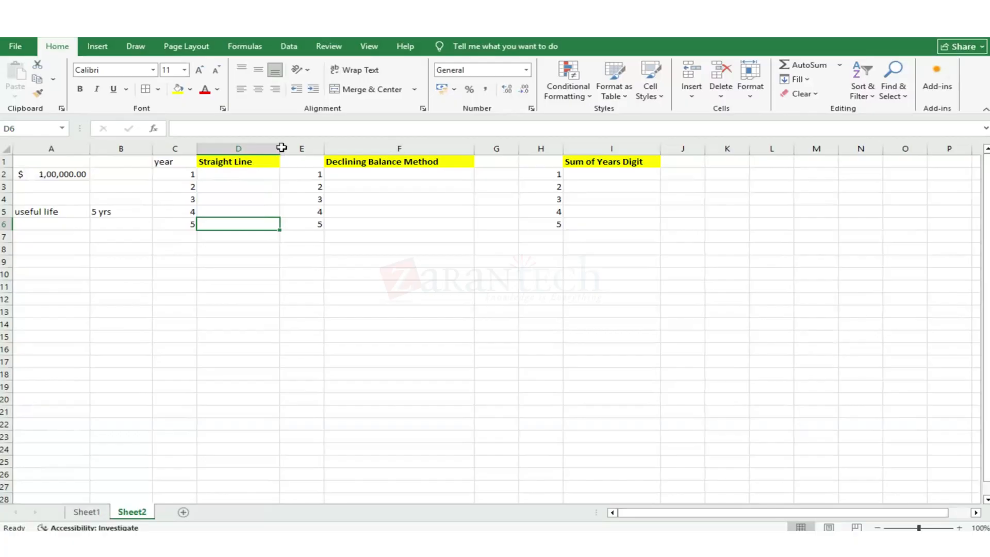
left_click_drag(281, 148, 307, 148)
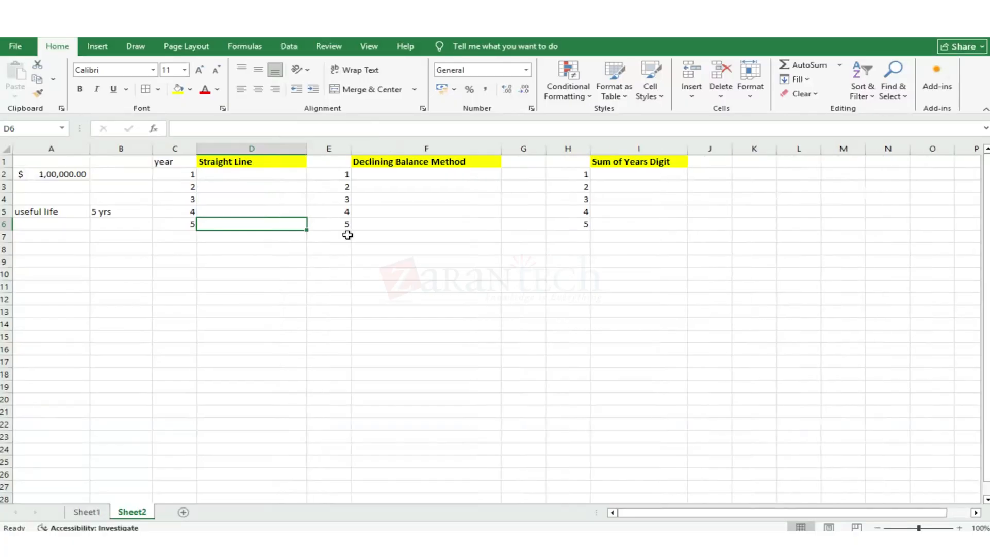
left_click(220, 284)
- Enter the formula =A2/5 in cell D2 for the first year's straight-line depreciation
left_click(83, 239)
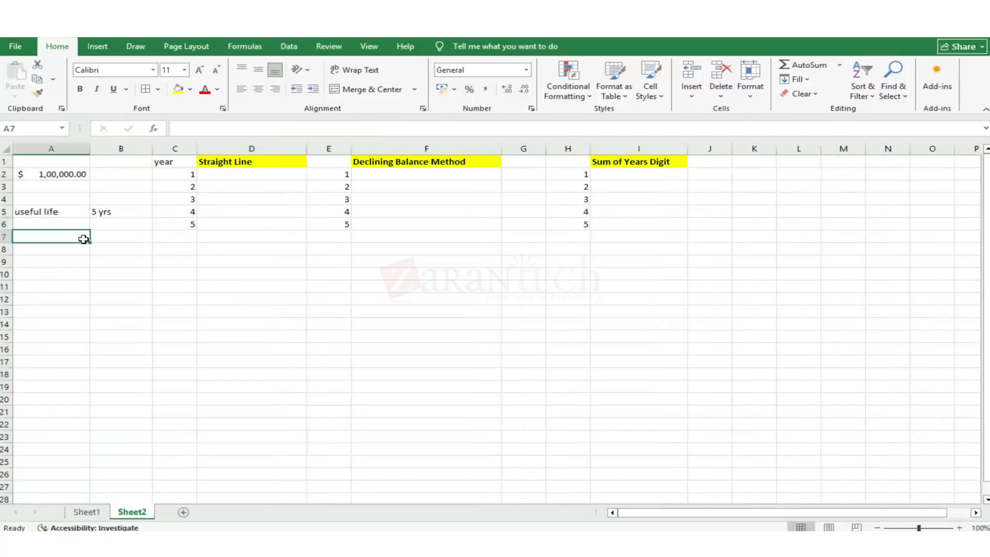
key("Up")
key("Up")
key("Up")
key("Up")
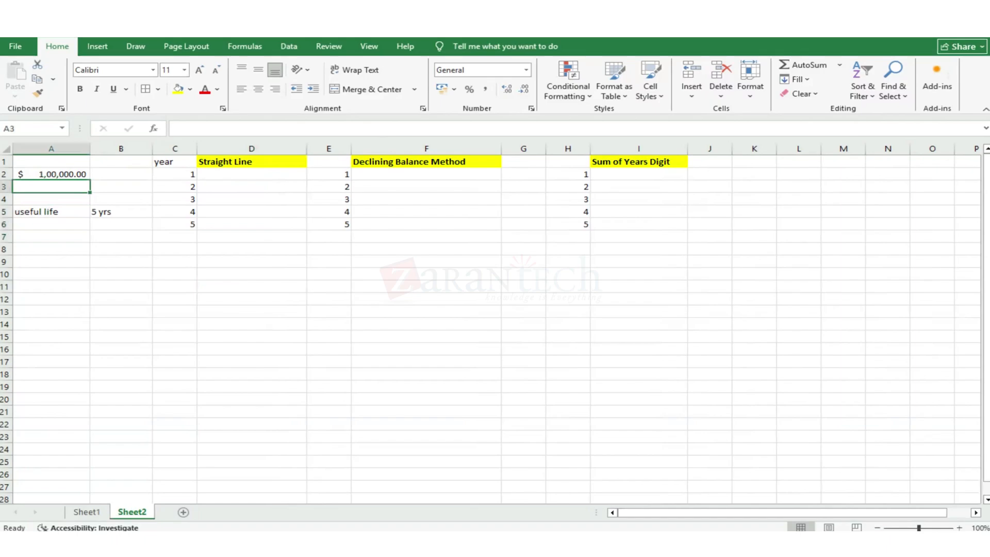
key("Up")
key("Right")
key("Right")
key("Right")
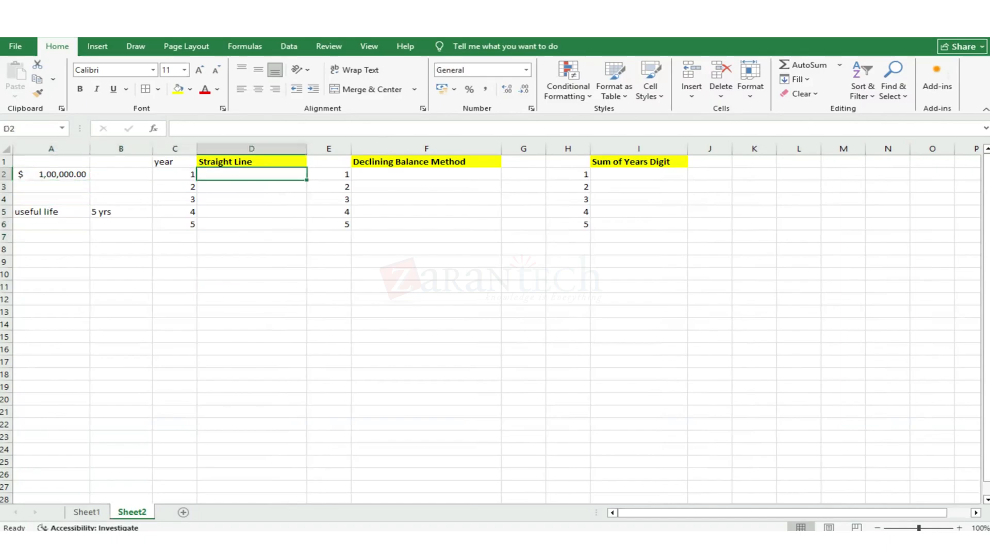
type("=")
key("Left")
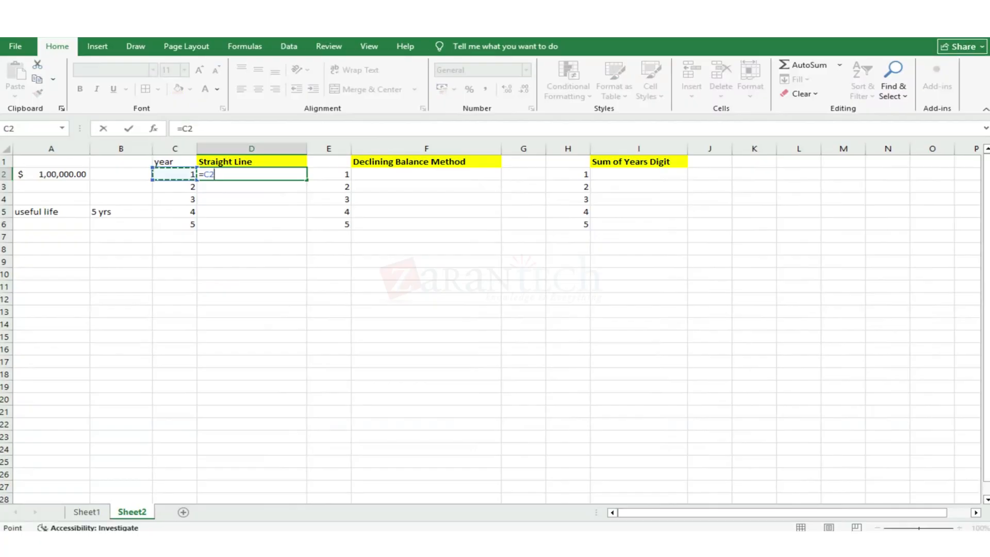
key("Left")
key("Left")
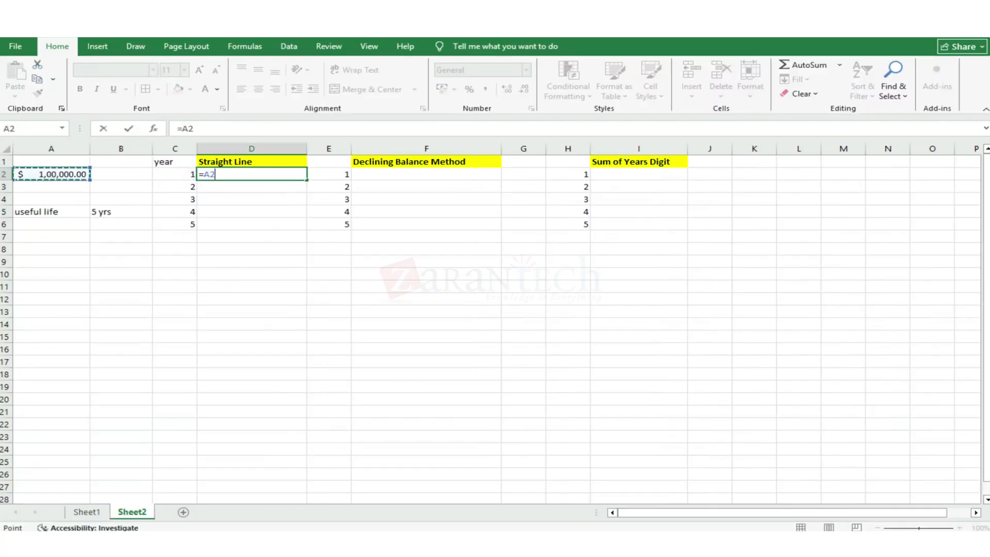
type("/5")
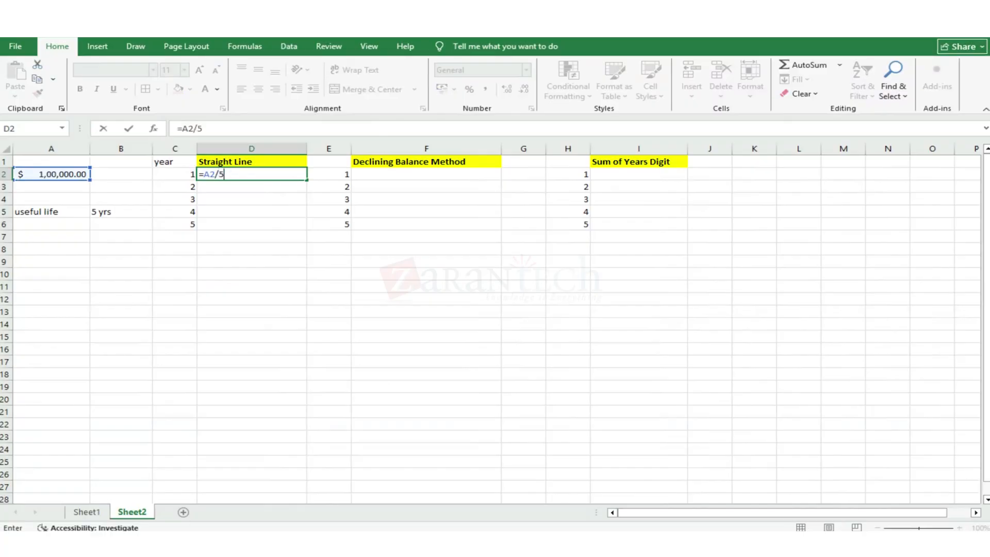
- Enter =A2/5 in D2 as the year 1 straight-line depreciation and copy the formula to D3:D6
key("Return")
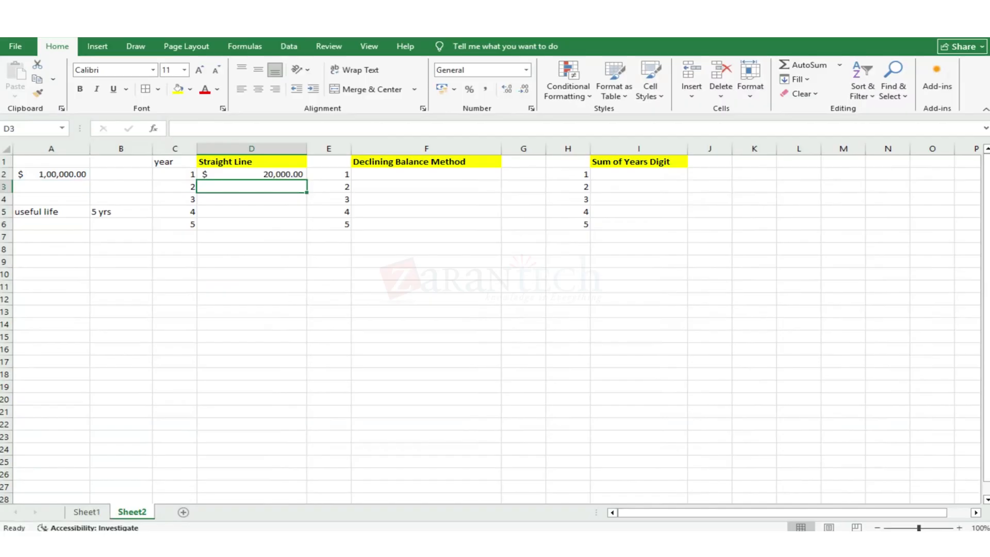
key("Up")
key("Up")
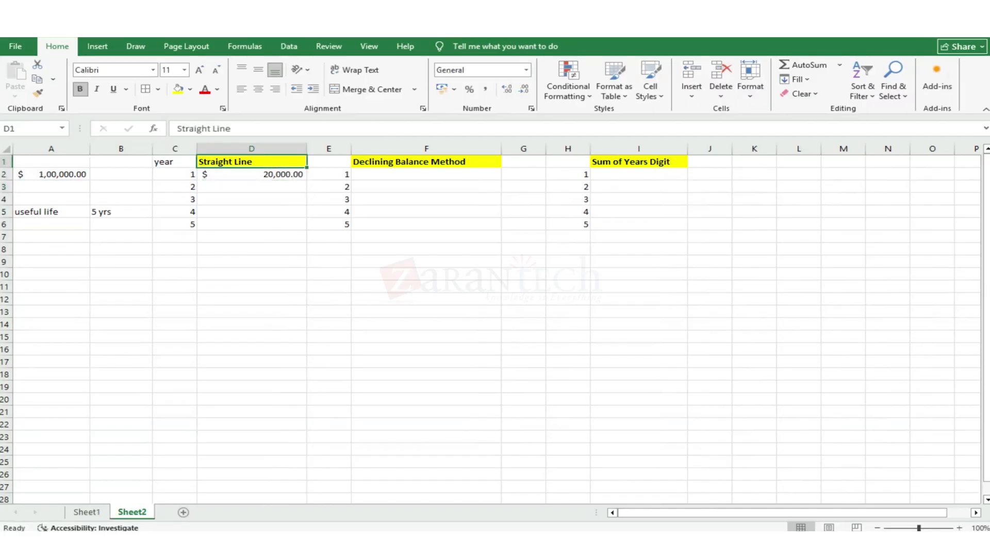
key("Down")
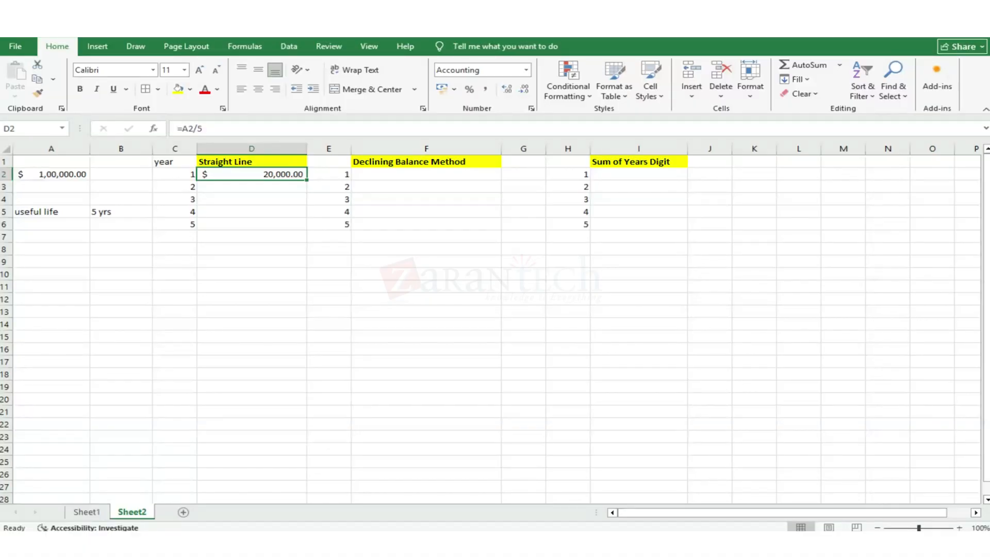
key("ctrl+c")
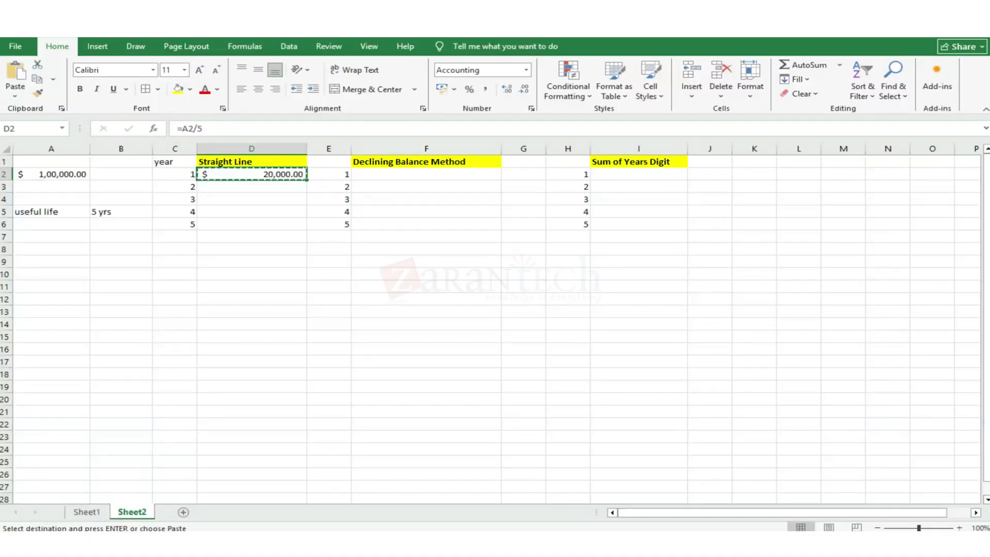
left_click_drag(252, 186, 252, 199)
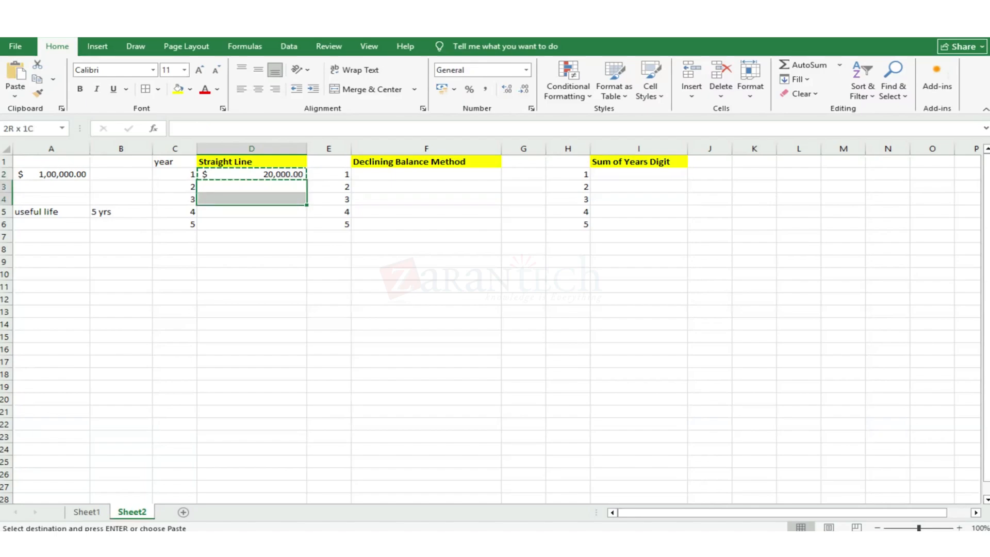
left_click_drag(252, 199, 252, 224)
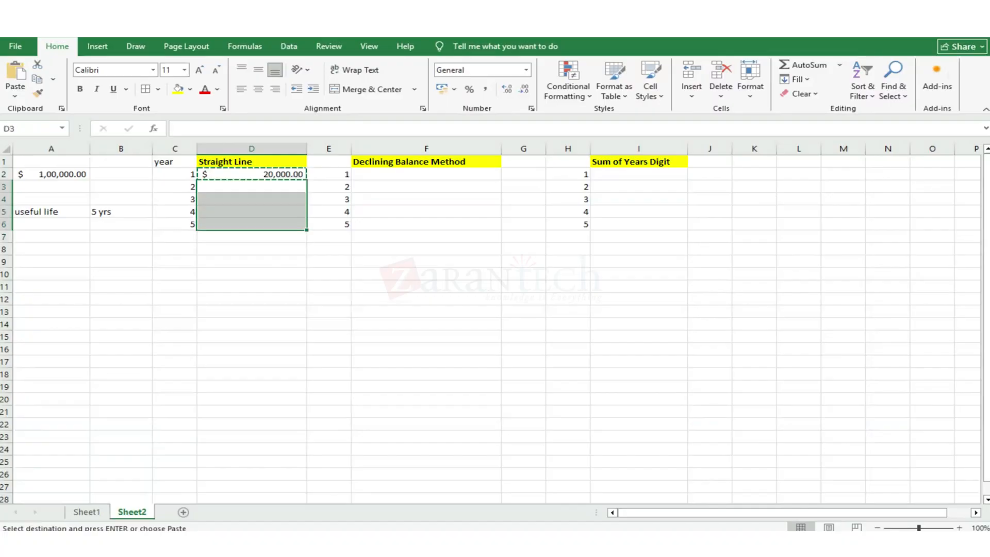
key("ctrl+v")
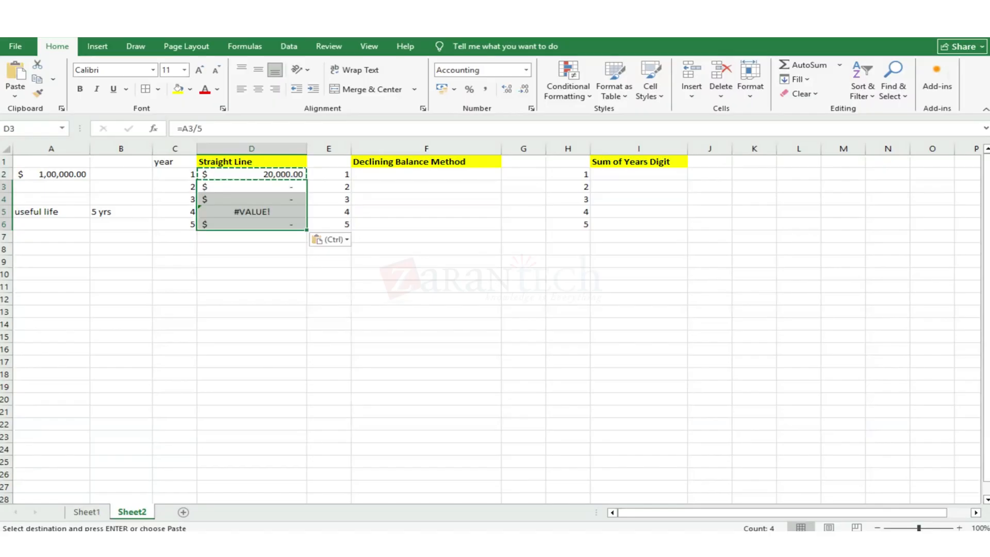
- Correct the year 2 straight-line formula in D3 to =A2/5
left_click(329, 187)
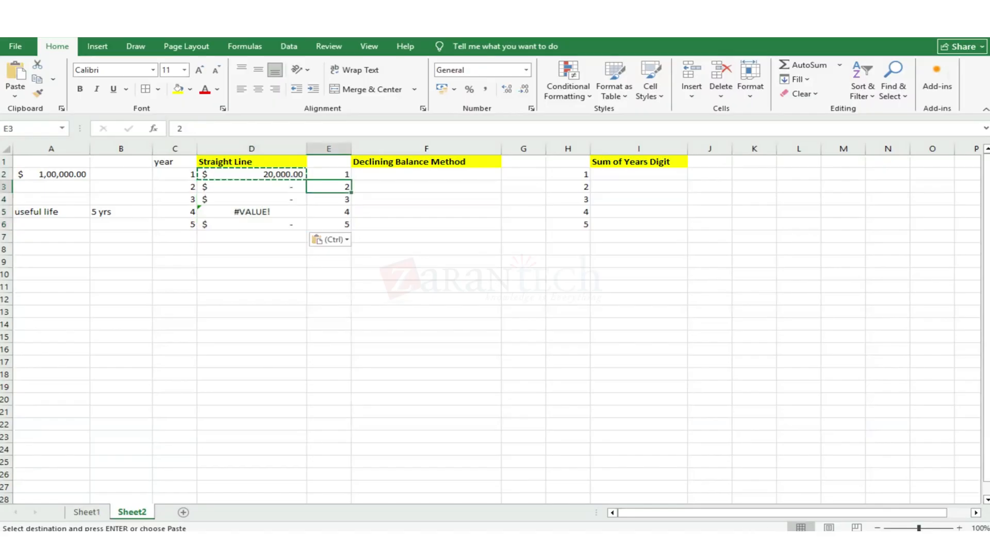
left_click(174, 187)
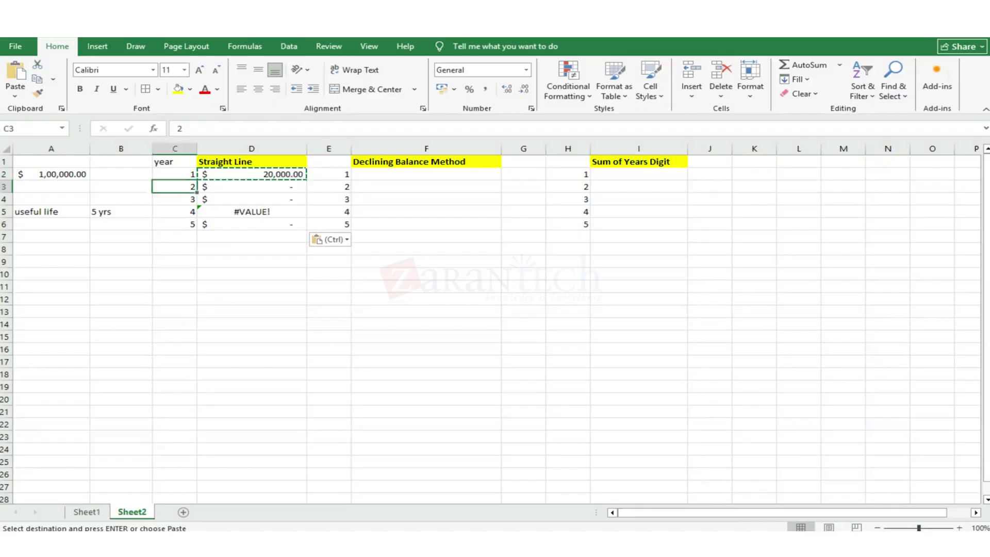
left_click(121, 186)
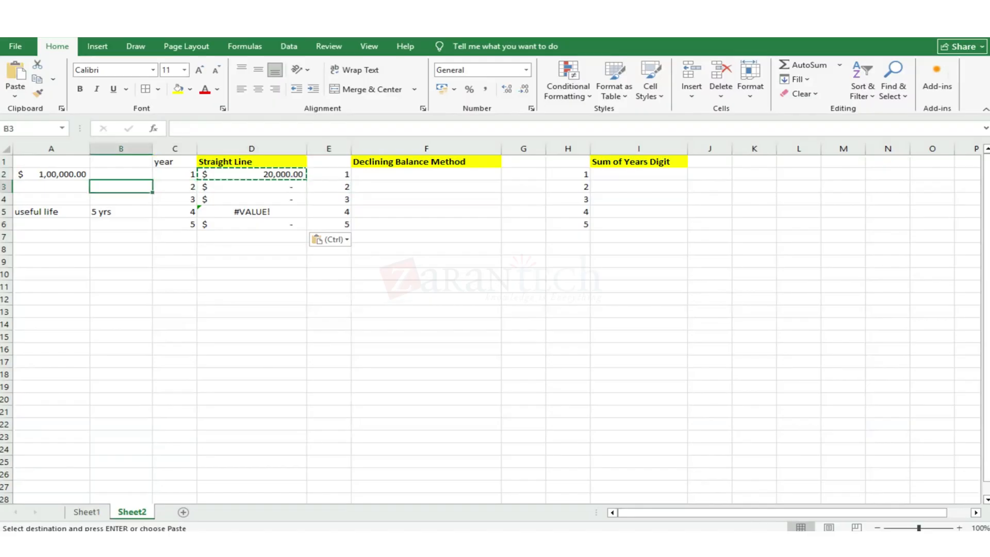
left_click(251, 186)
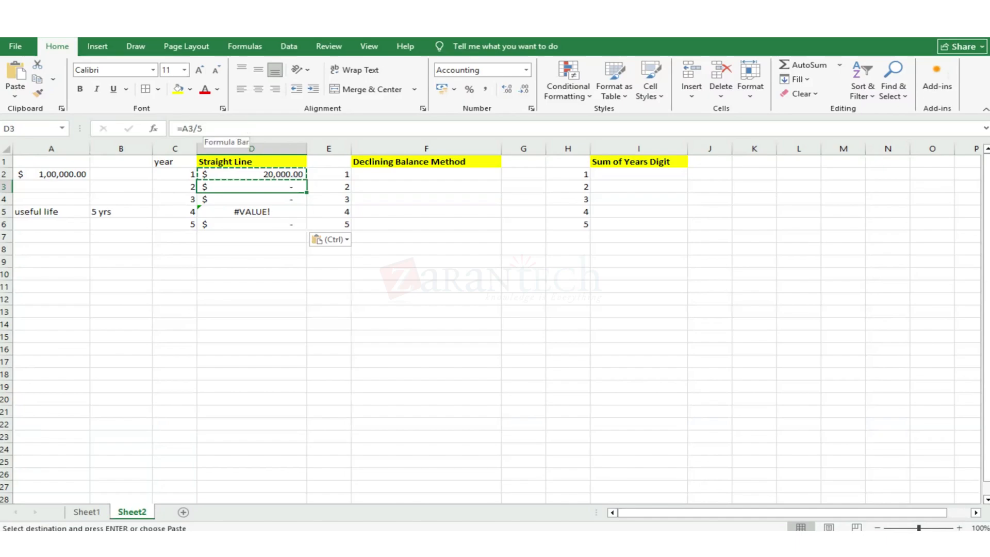
left_click(188, 129)
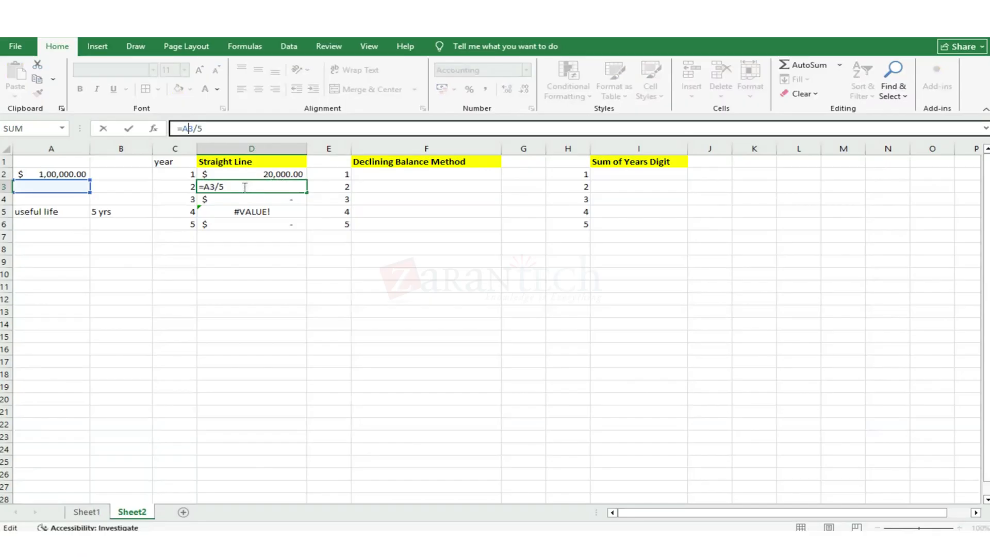
key("Left")
key("Left")
key("Right")
key("Right")
key("Right")
key("BackSpace")
type("2")
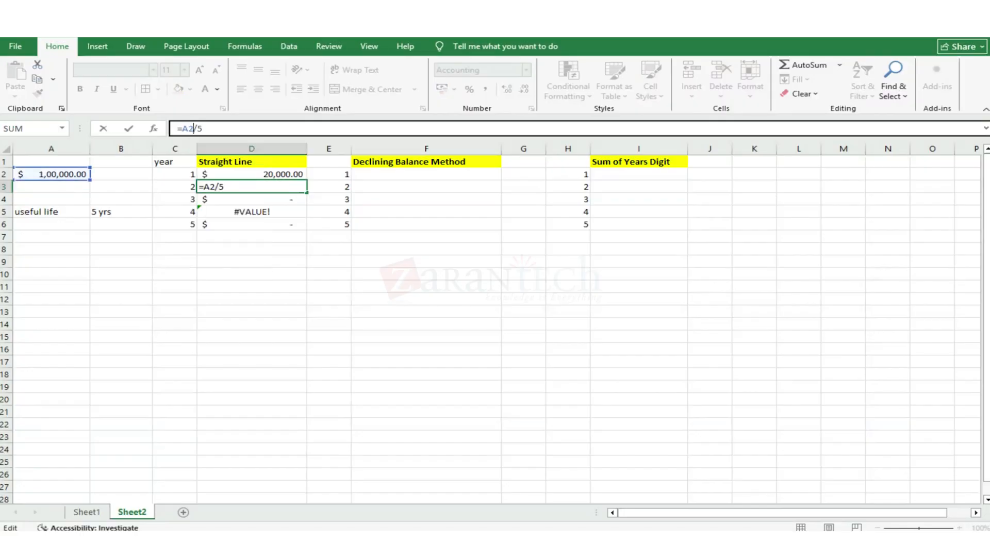
key("Return")
left_click(252, 186)
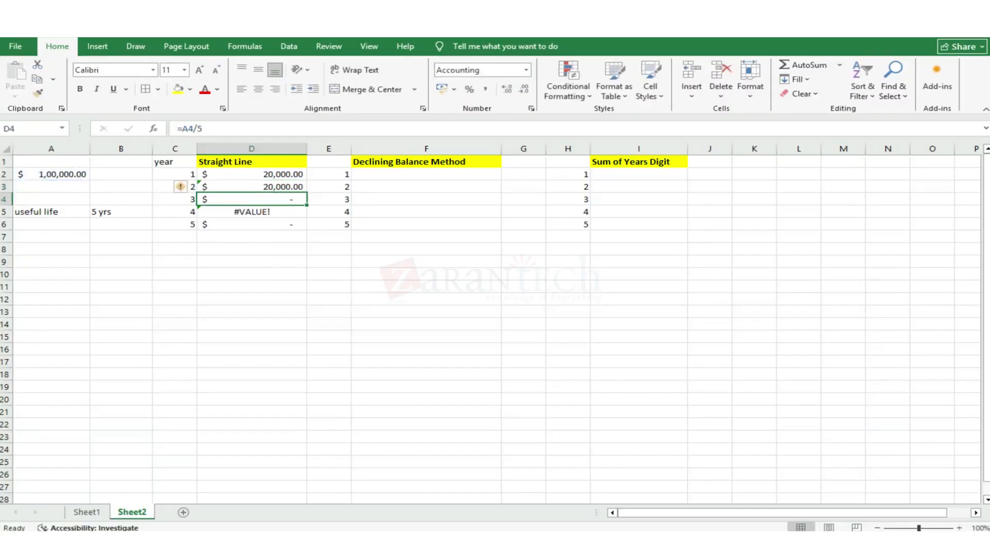
- Correct the year 3 straight-line formula in D4 to =A2/5
left_click(253, 199)
left_click(224, 129)
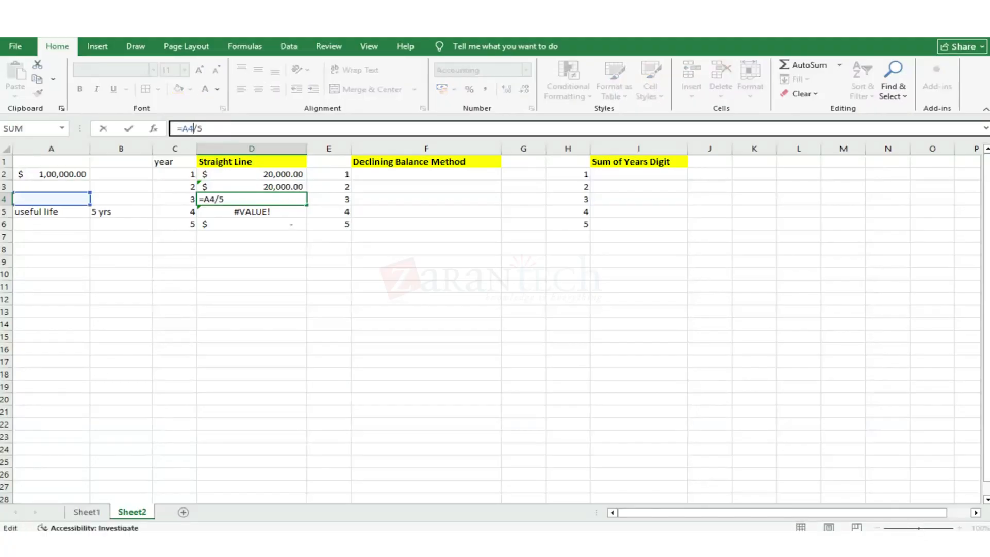
key("BackSpace")
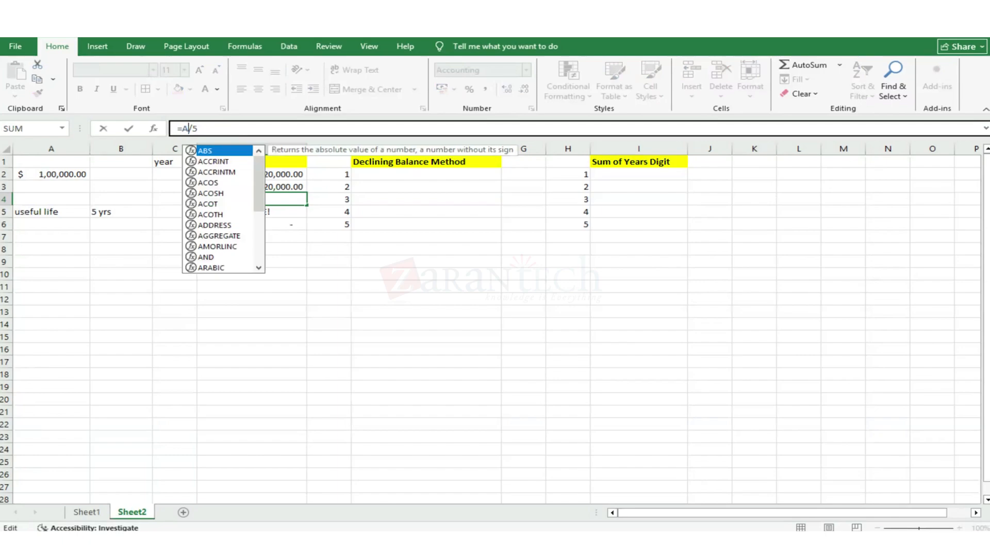
type("2")
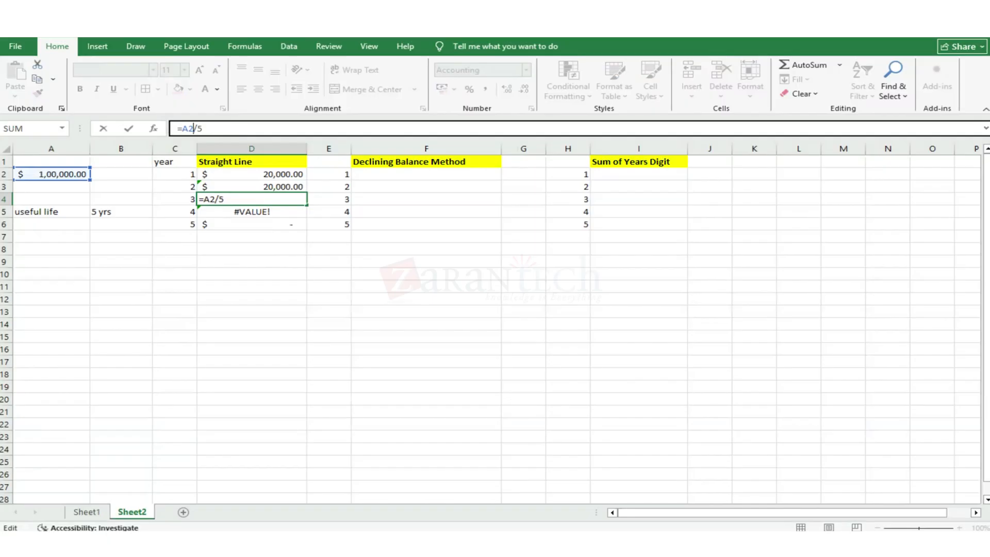
key("Return")
- Correct the year 4 straight-line formula in D5 to =A2/5
left_click(252, 225)
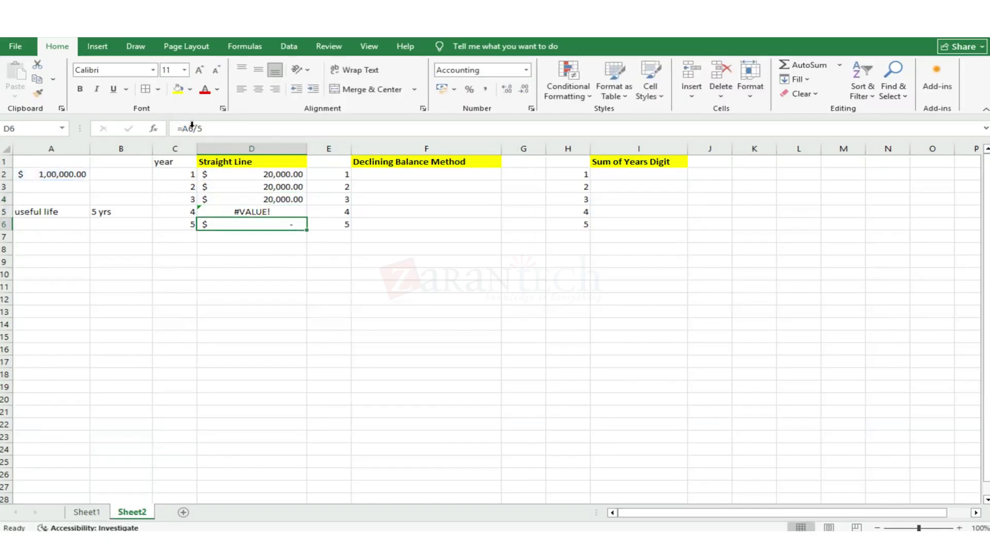
key("Up")
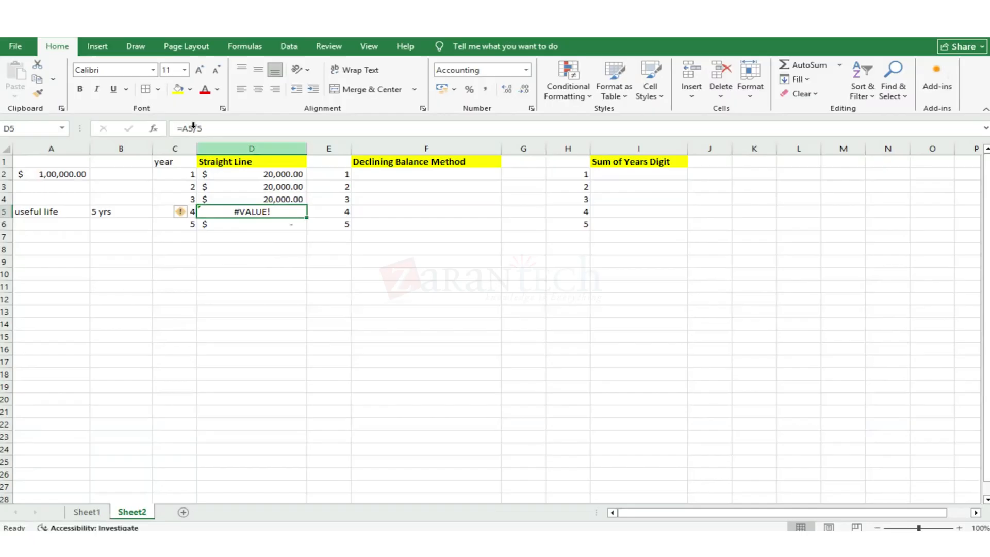
left_click(190, 129)
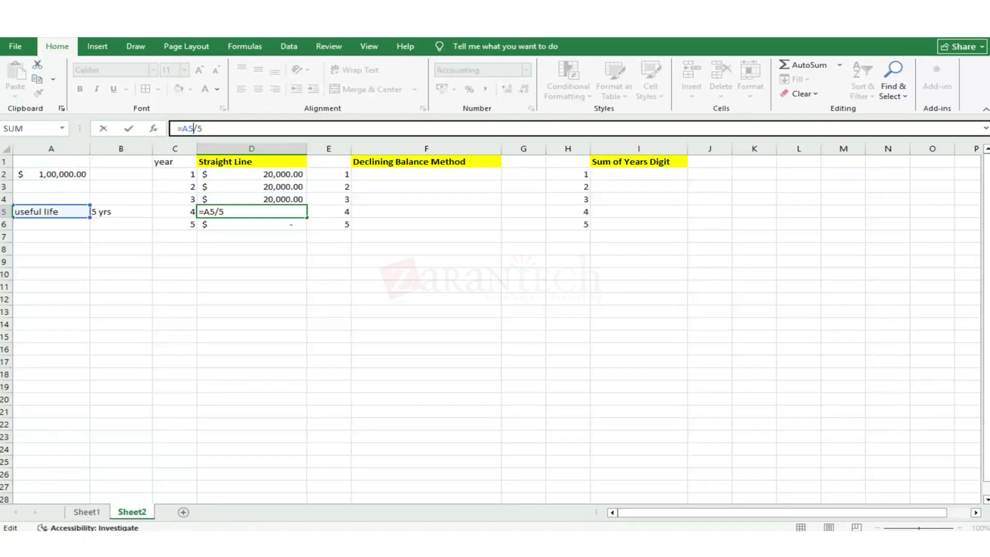
key("BackSpace")
type("2")
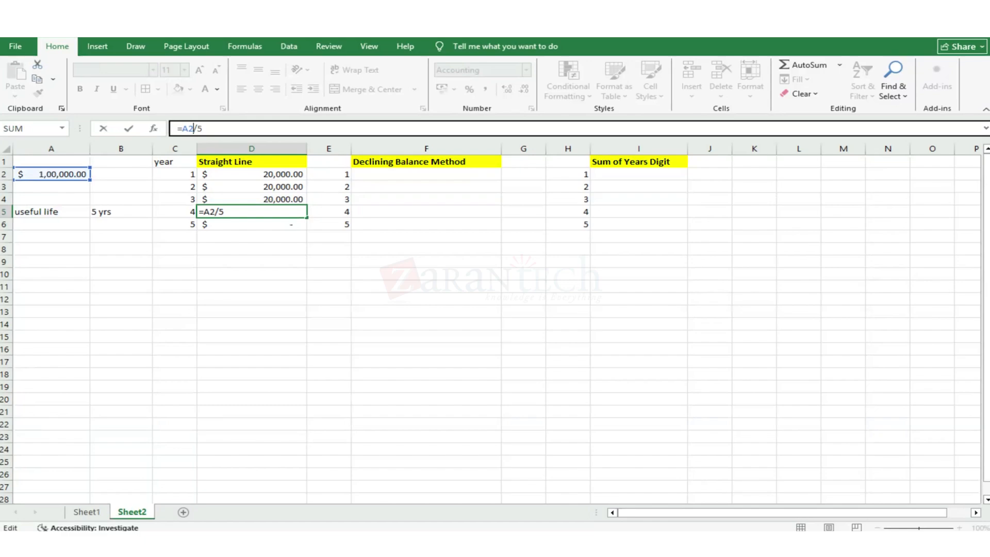
key("Return")
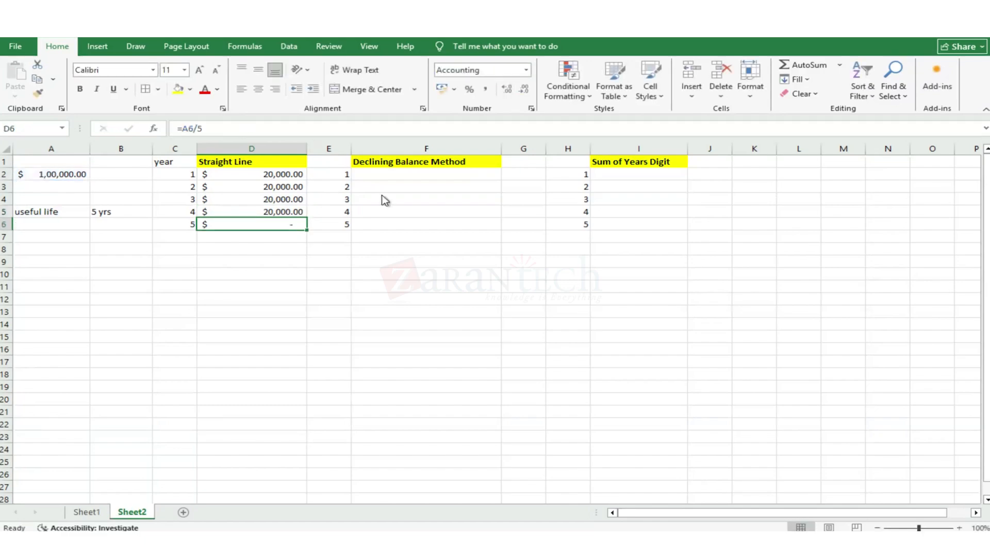
- Correct the year 5 straight-line formula in D6 to =A2/5
left_click(189, 129)
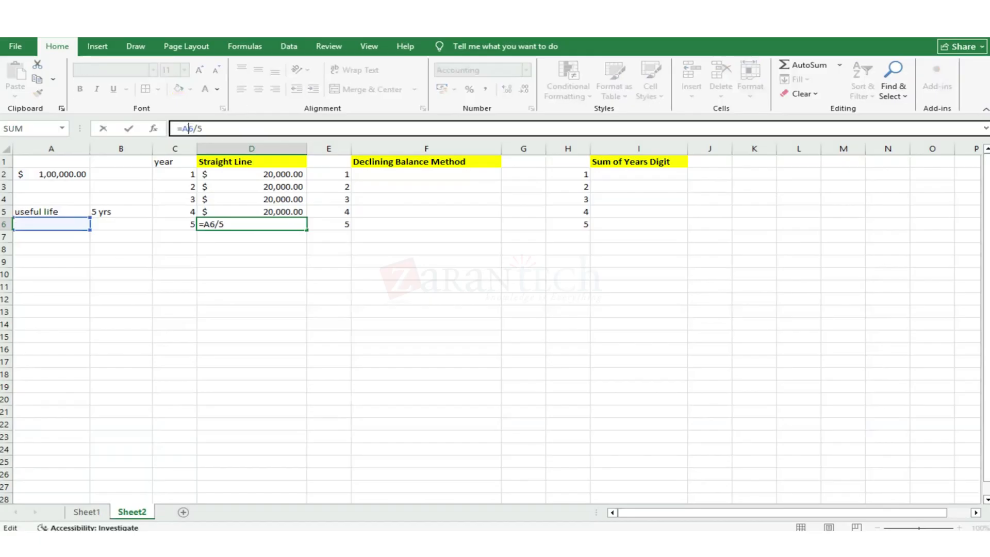
key("Right")
key("BackSpace")
type("2")
key("Return")
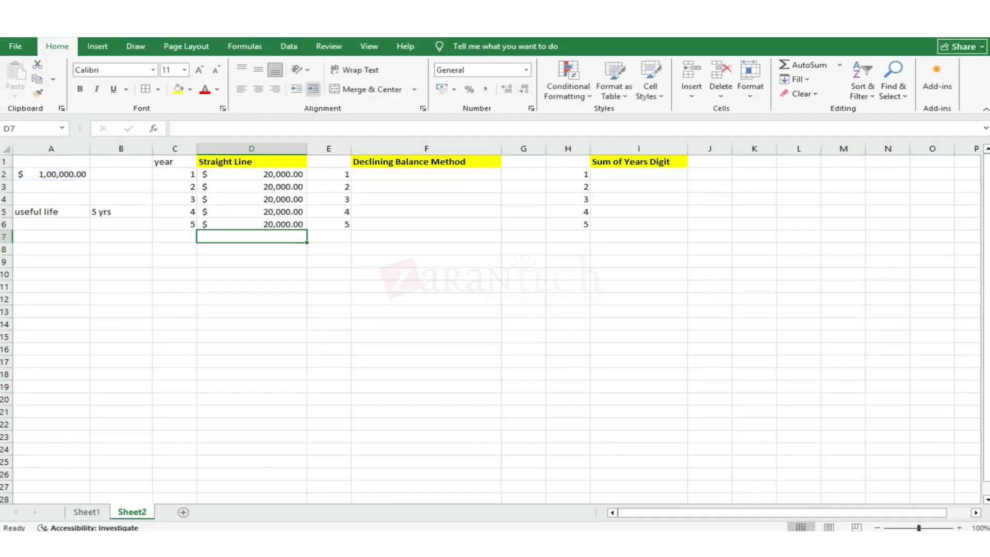
- Review the straight-line depreciation entries for years 1 to 5 in column D
left_click(251, 224)
left_click(396, 173)
left_click(329, 174)
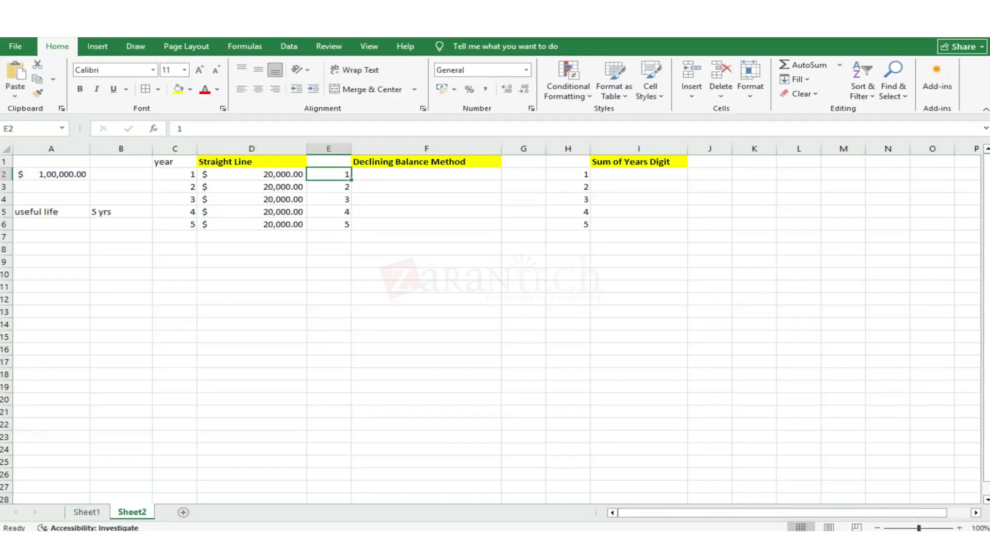
left_click(252, 174)
key("Right")
key("Right")
key("Left")
key("Left")
key("Left")
key("Left")
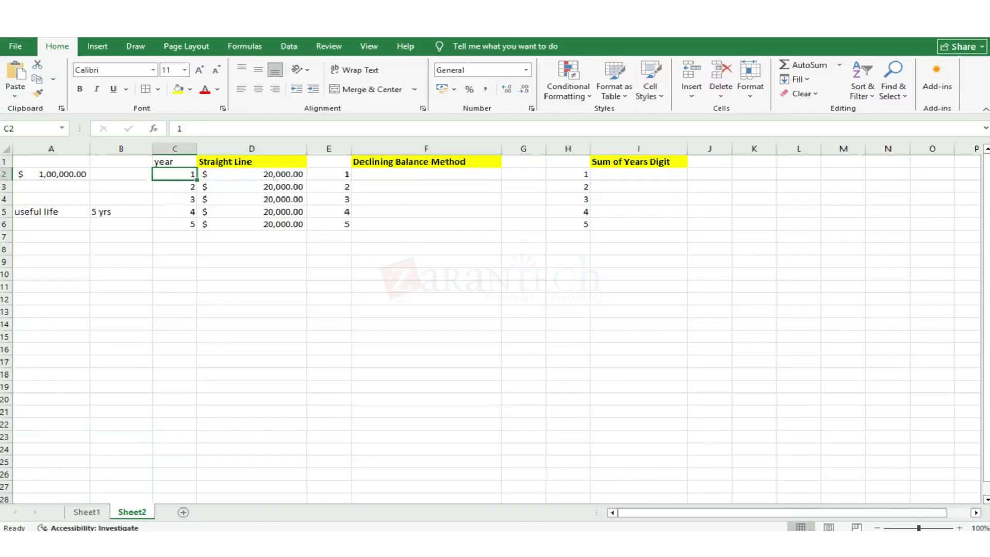
key("Right")
key("Right")
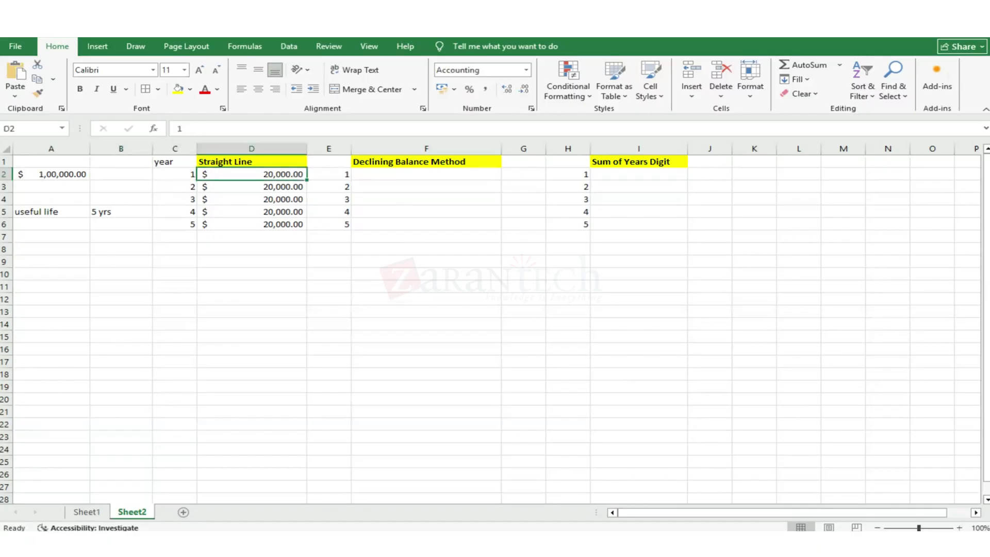
key("Down")
key("Down")
key("Down")
key("Down")
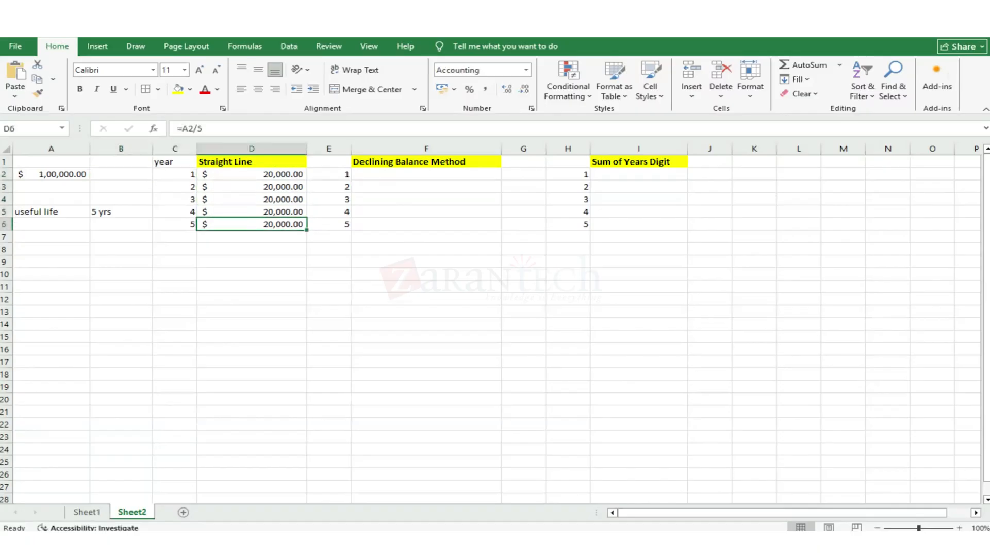
- Add the label "Rate of Dep" in E8 below the declining balance years and enter 20% beside it in F8
key("Down")
key("Left")
key("Left")
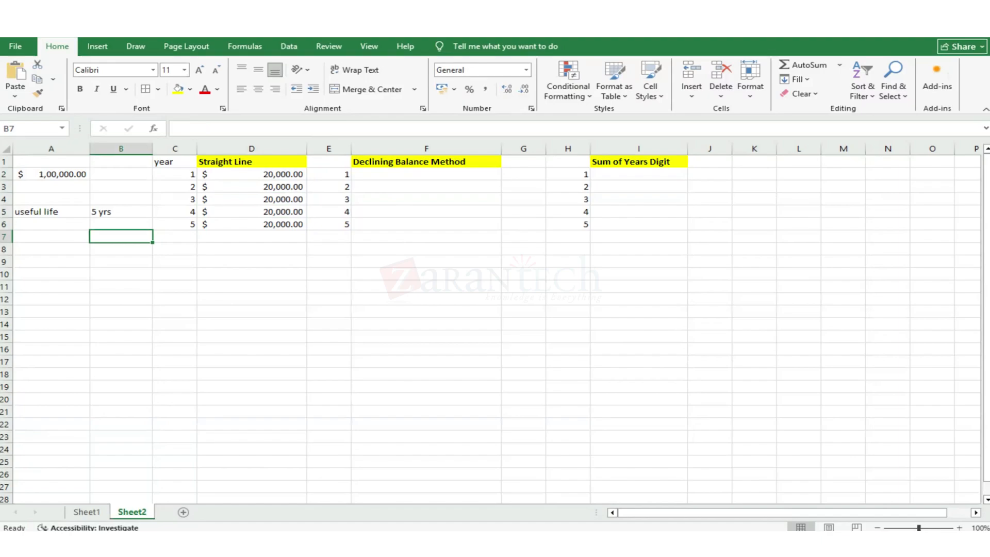
key("Left")
key("Right")
key("Right")
key("Right")
key("Right")
key("Right")
key("Left")
key("Down")
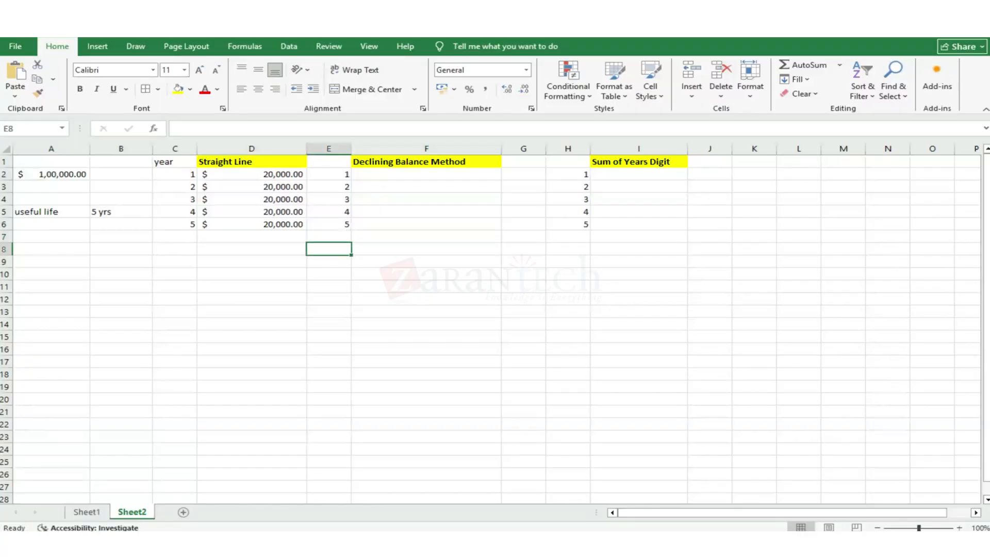
type("Rate o")
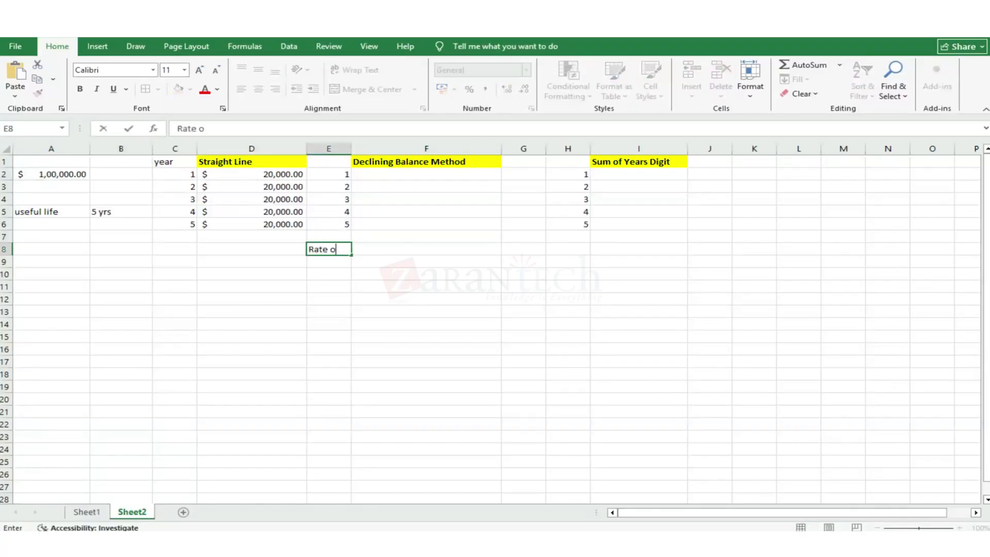
type("f Dep")
key("Tab")
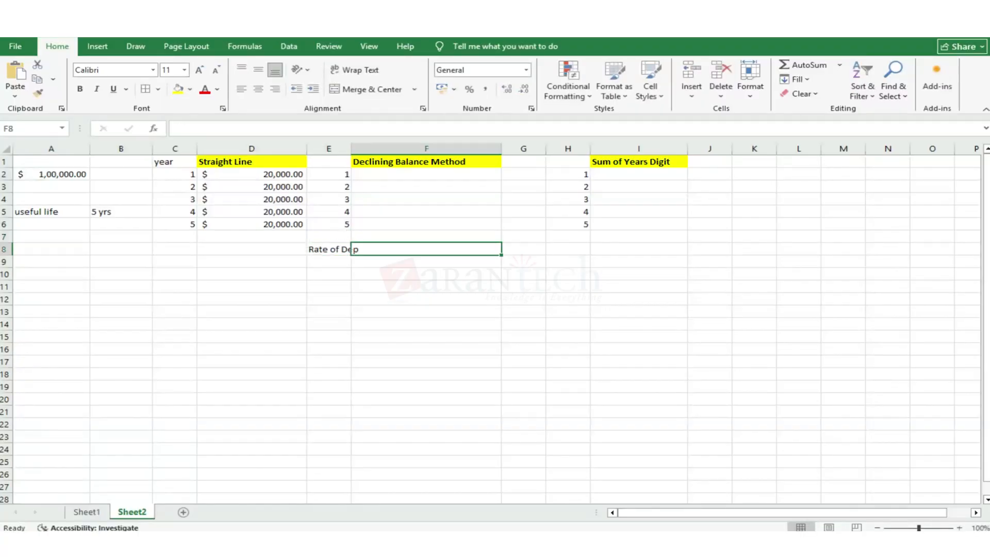
type("20")
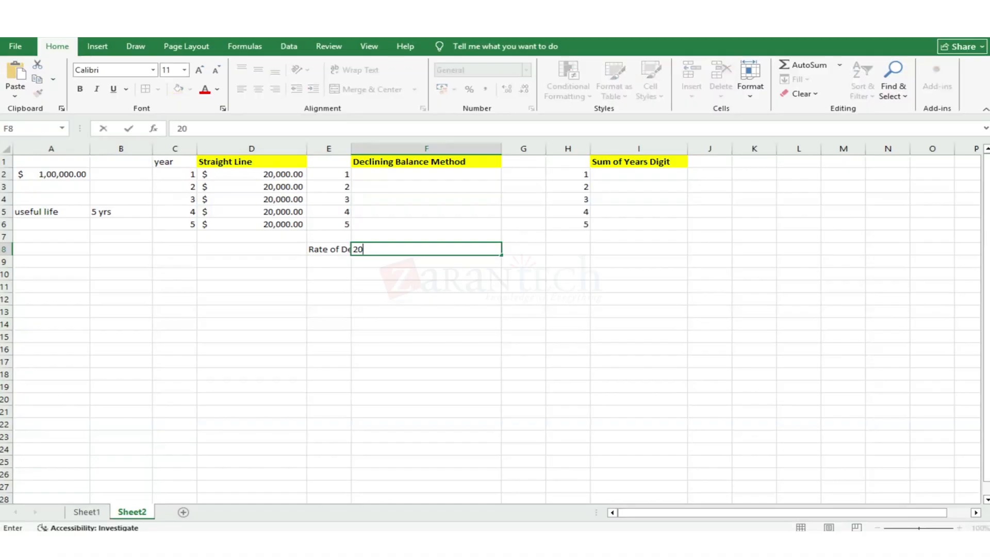
type("%")
key("Return")
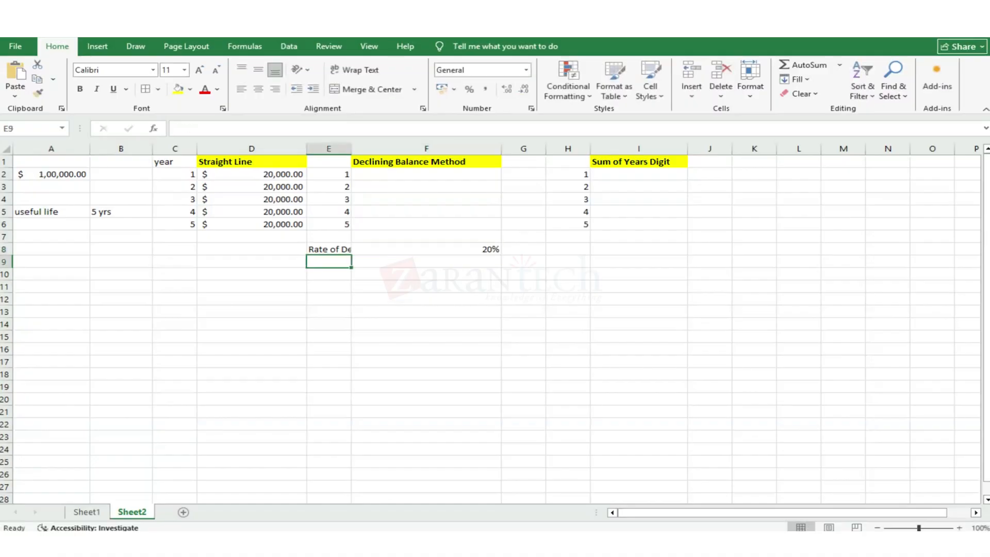
key("Up")
key("Up")
key("Up")
key("Up")
key("Up")
key("Up")
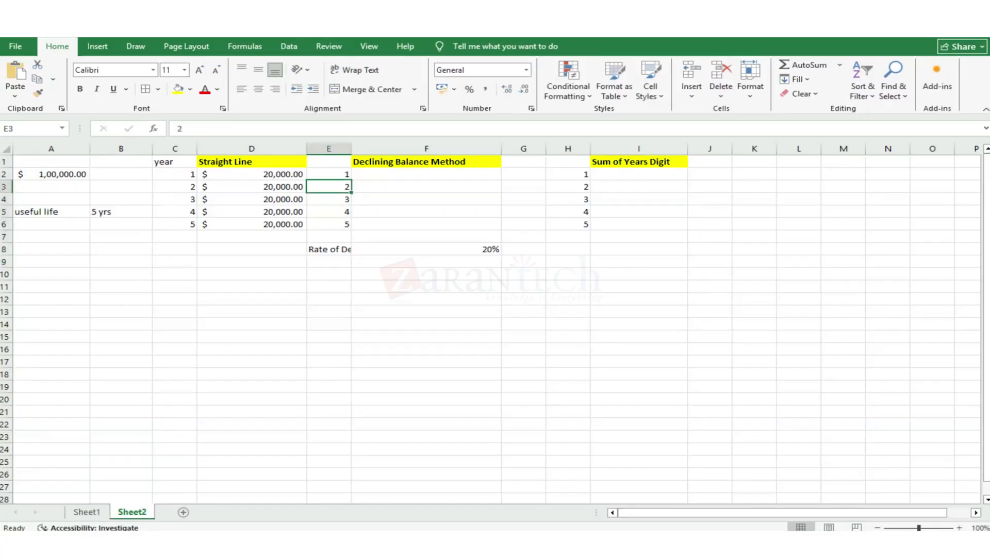
- Enter the year 1 declining balance depreciation in F2 as =A2*20%
key("Up")
key("Left")
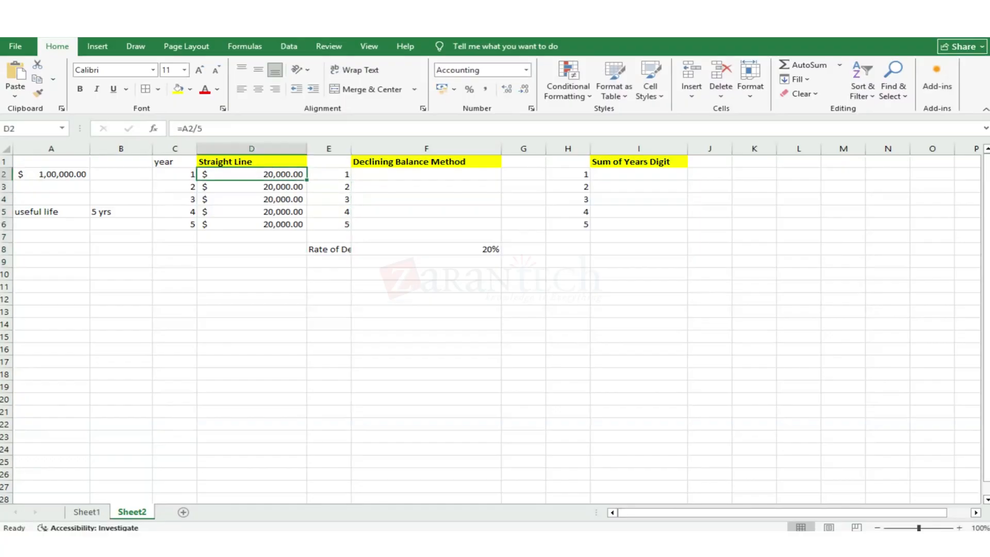
key("Right")
key("Right")
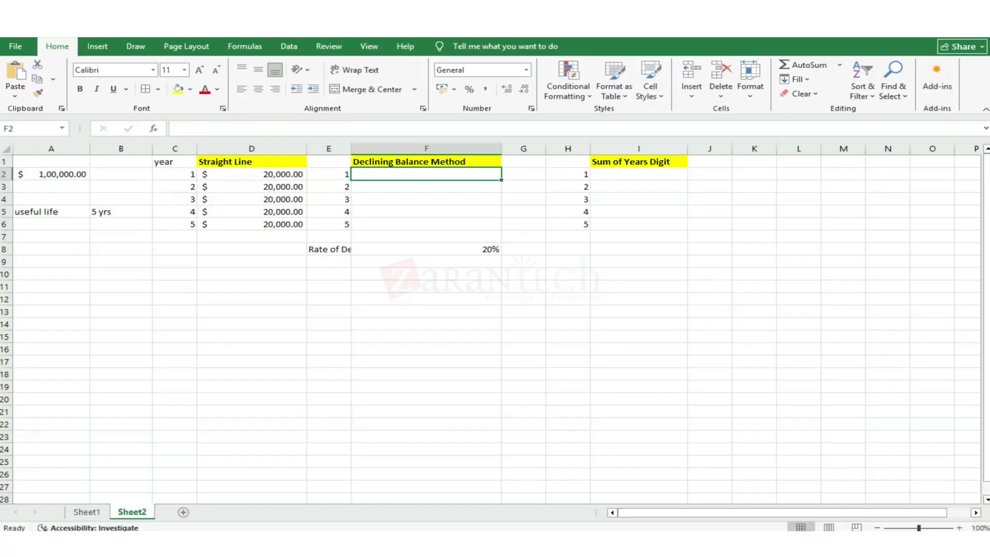
type("=")
key("Left")
key("Left")
key("Left")
key("Left")
key("Left")
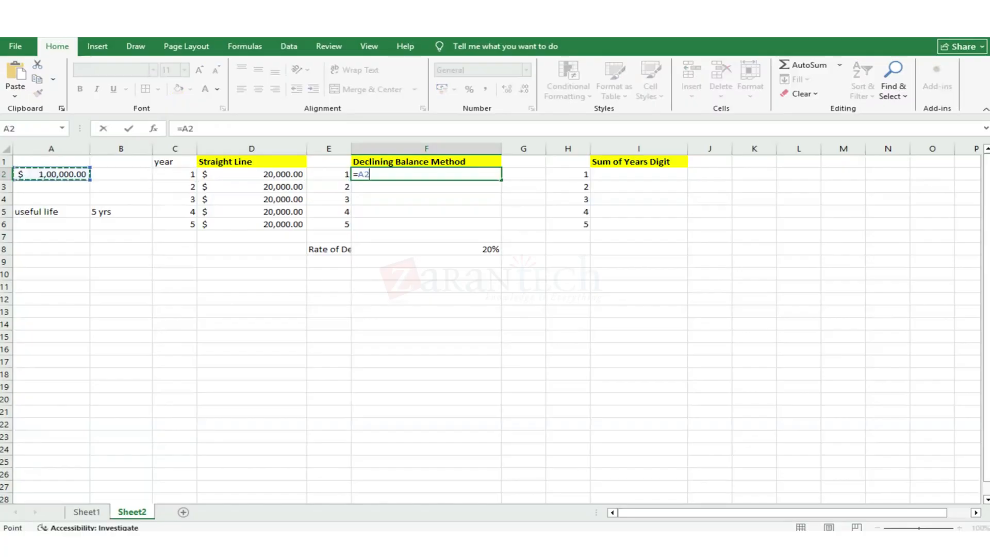
type("*20%")
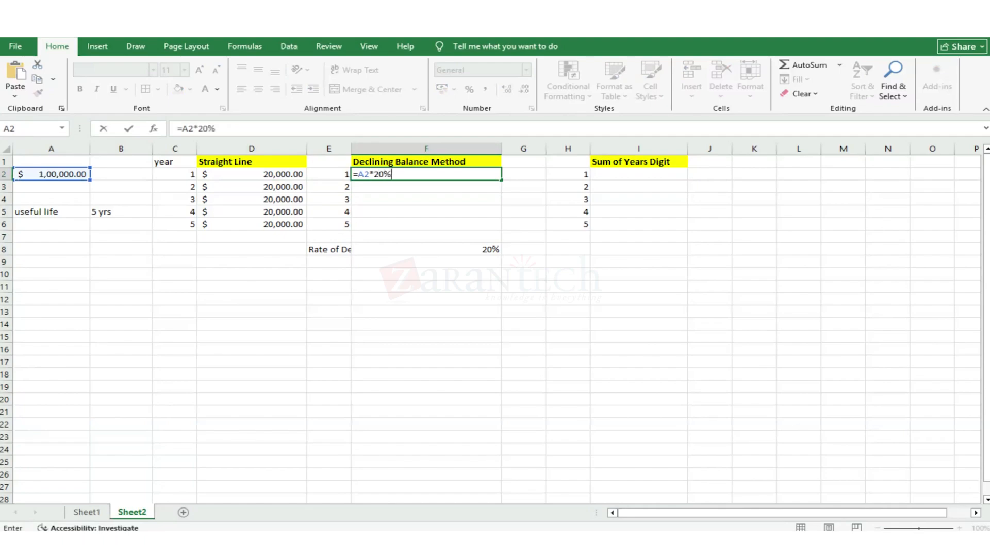
key("Return")
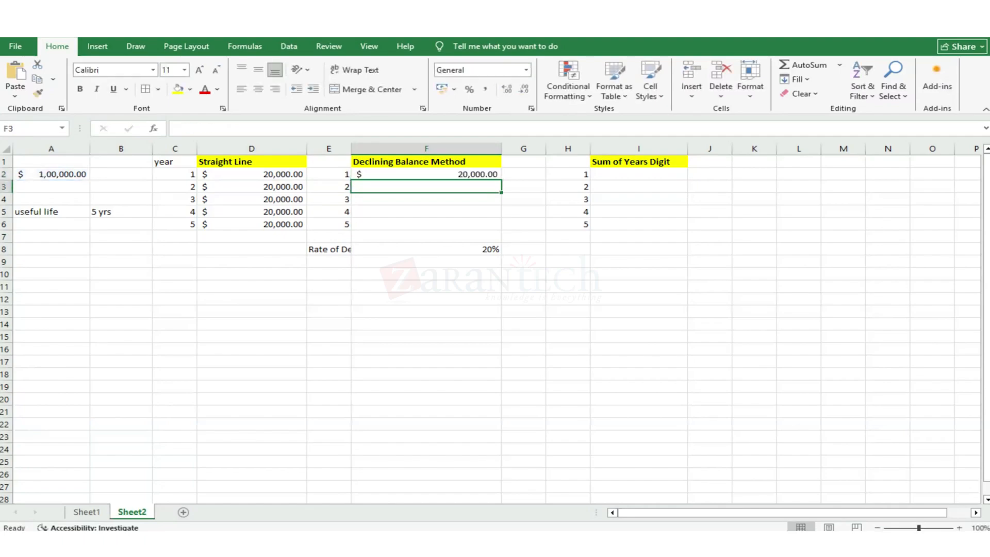
left_click(426, 174)
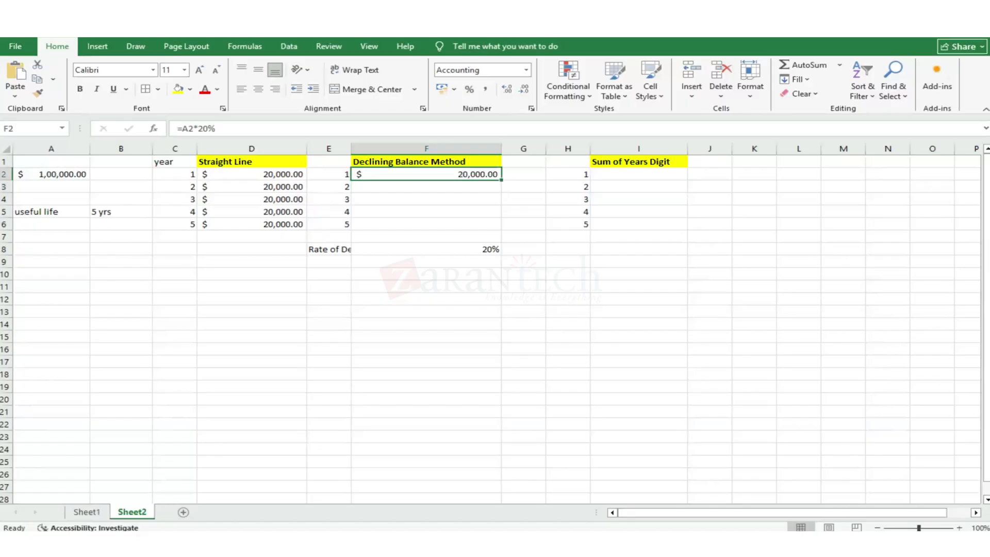
- Add the label "Net book value" in E10 below the depreciation rate and enter 80000 beside it in F10
left_click(426, 212)
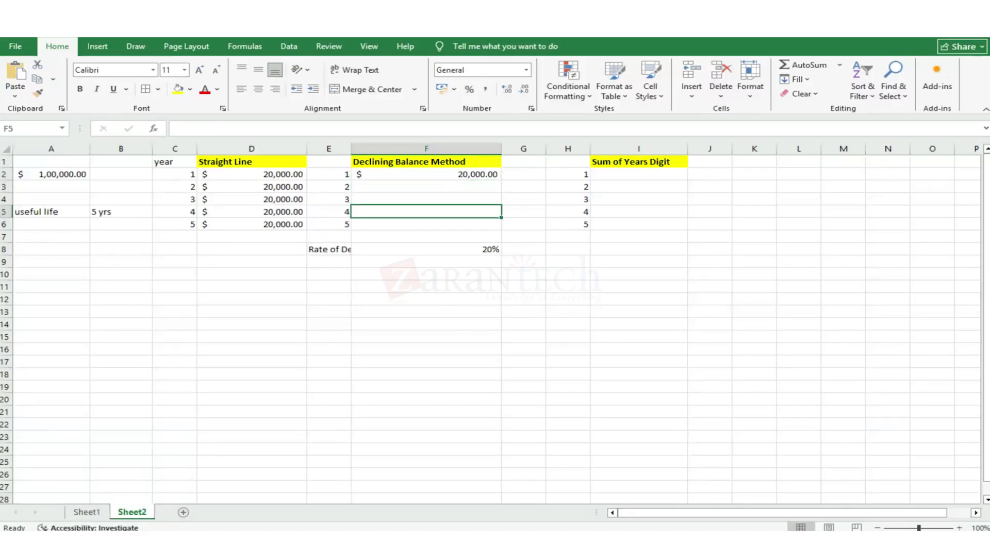
key("Down")
key("Down")
key("Down")
key("Down")
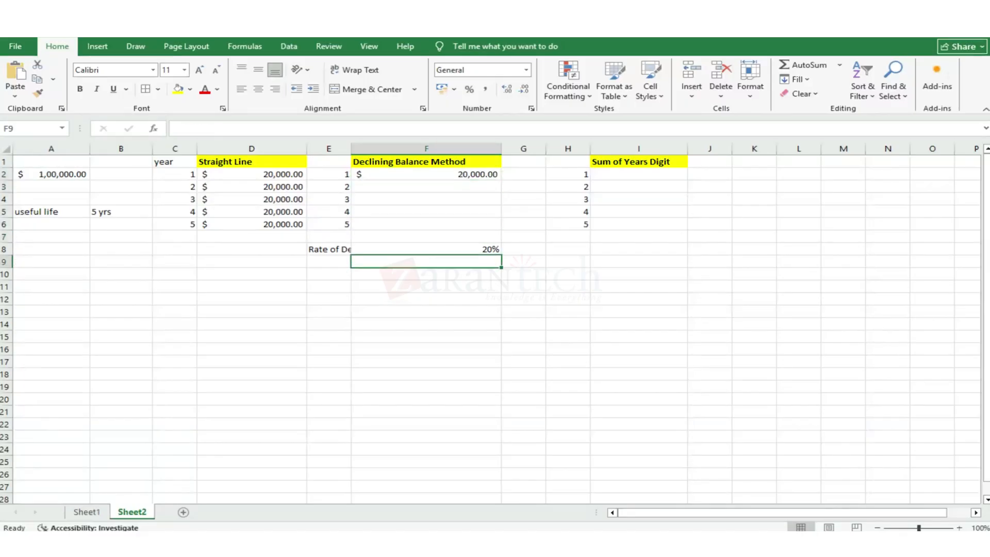
key("Down")
key("Left")
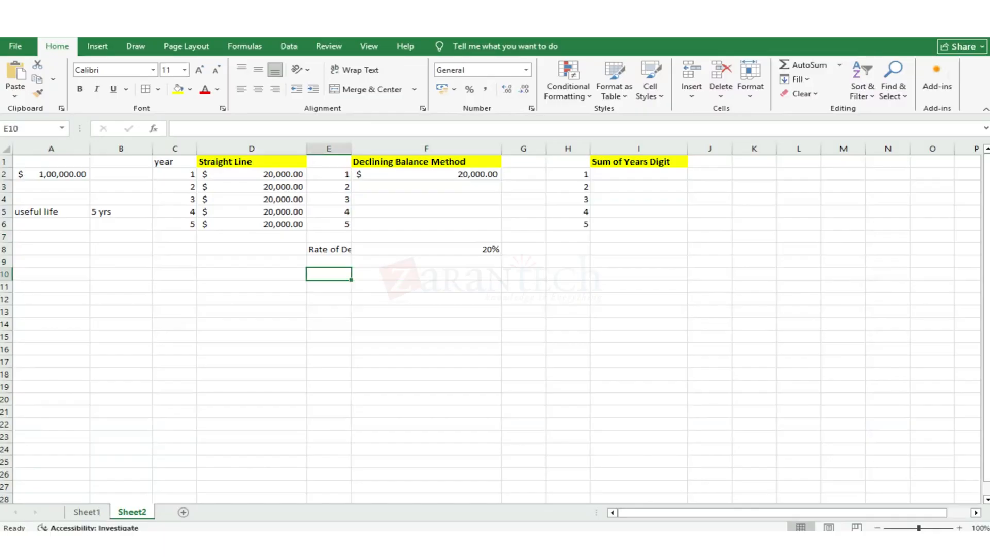
type("Ne")
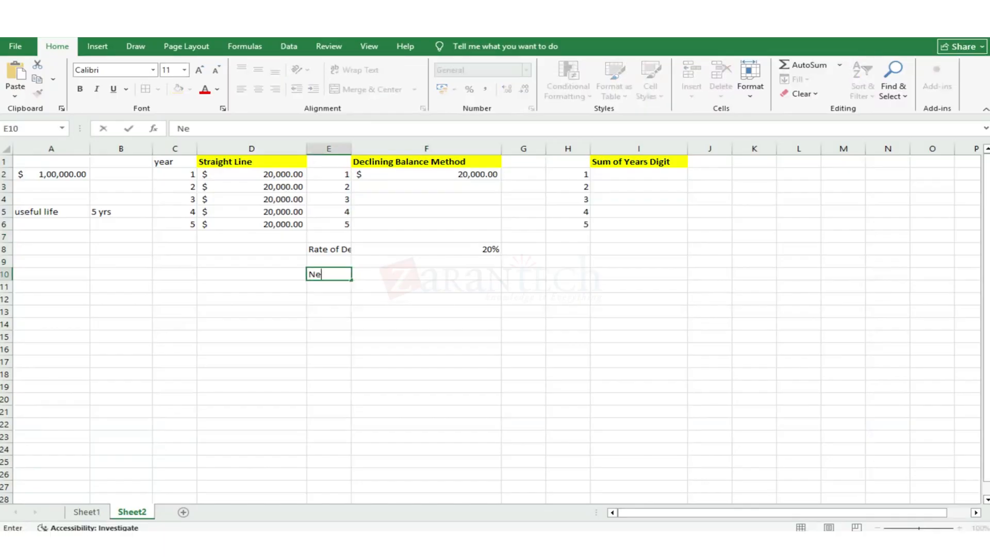
type("t book value")
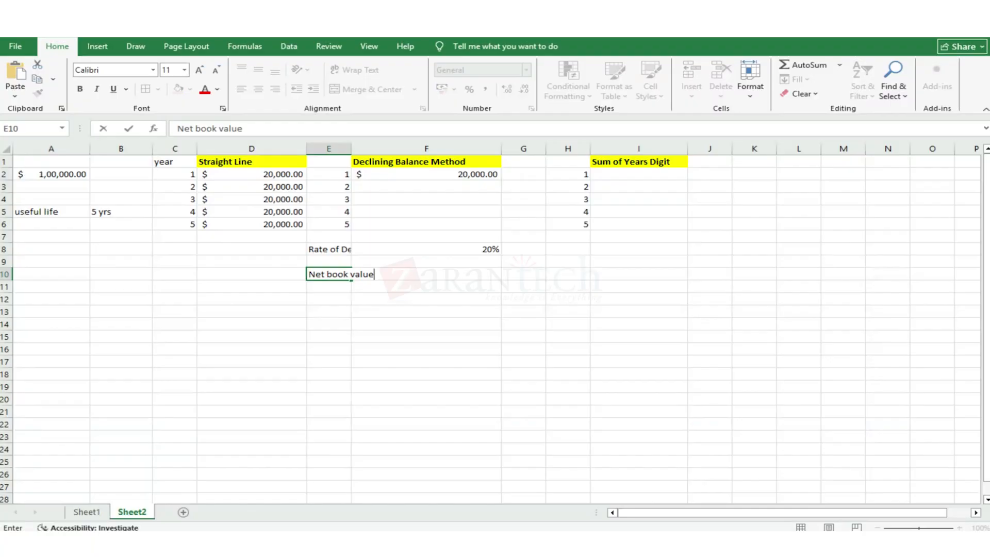
key("Tab")
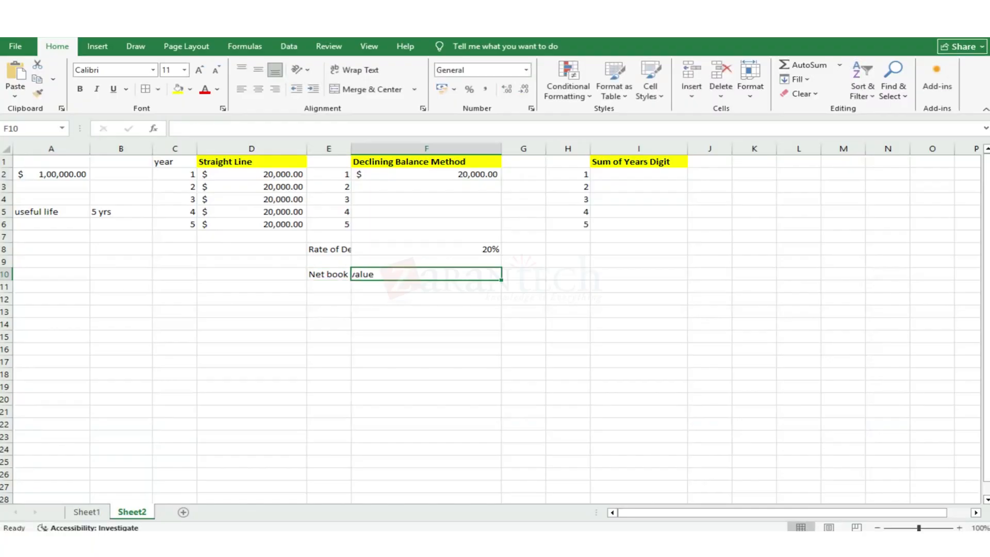
key("Right")
key("Left")
type("8")
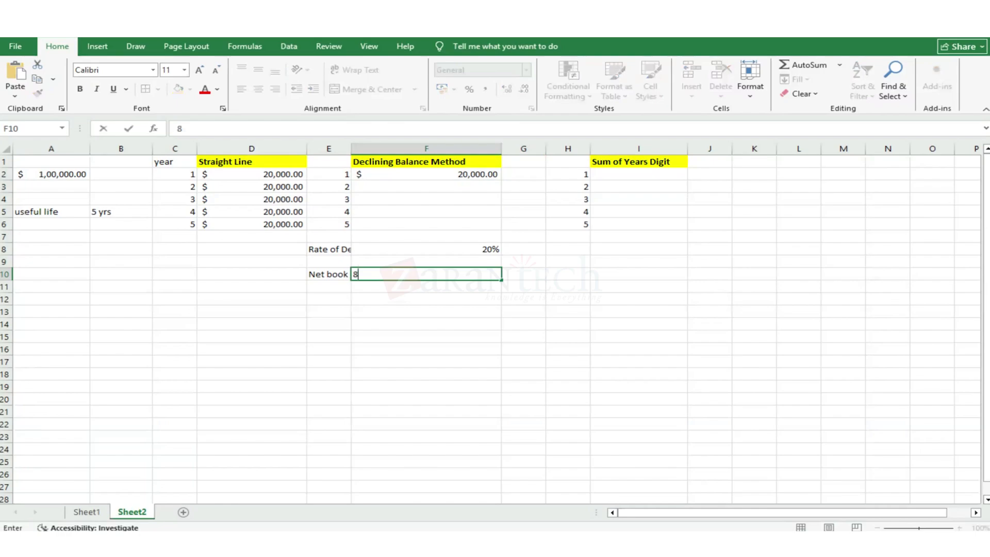
type("0000")
key("Return")
- Enter the year 2 declining balance depreciation in F3 as =F10*20%
left_click(426, 249)
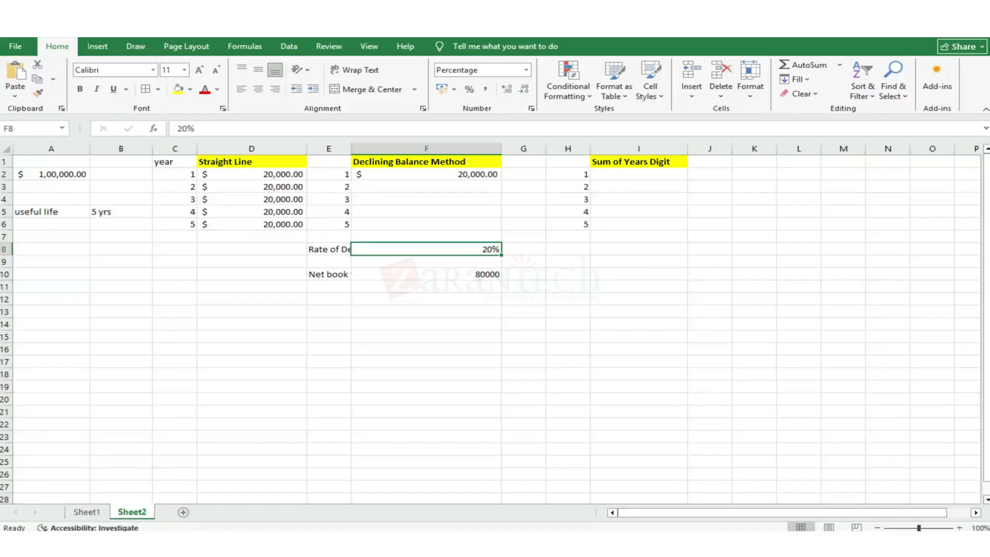
left_click(426, 225)
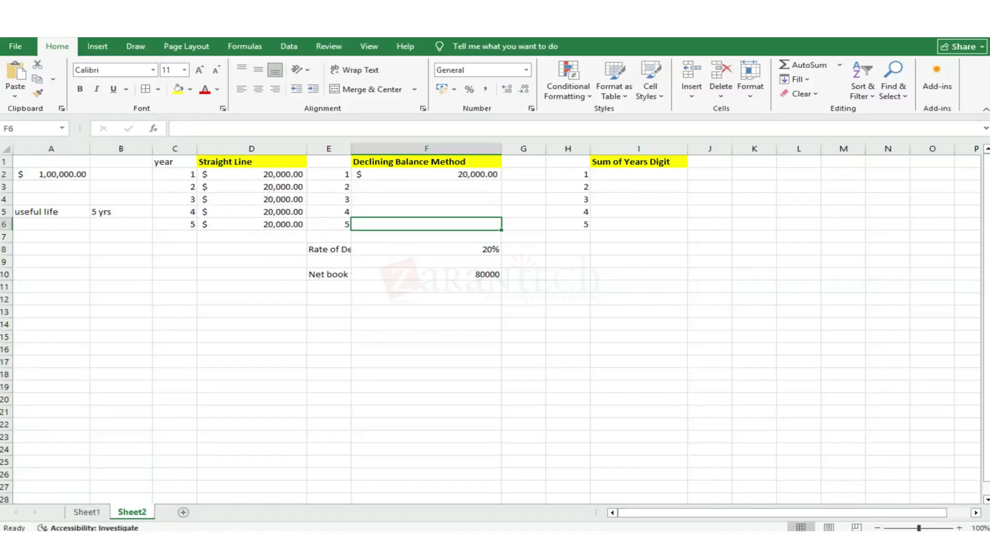
left_click(426, 174)
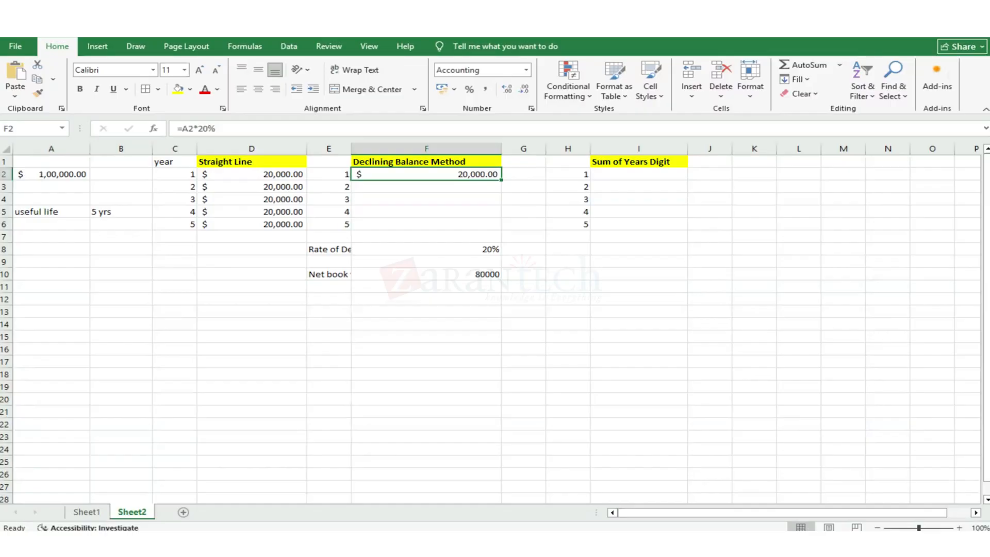
left_click(426, 187)
type("=")
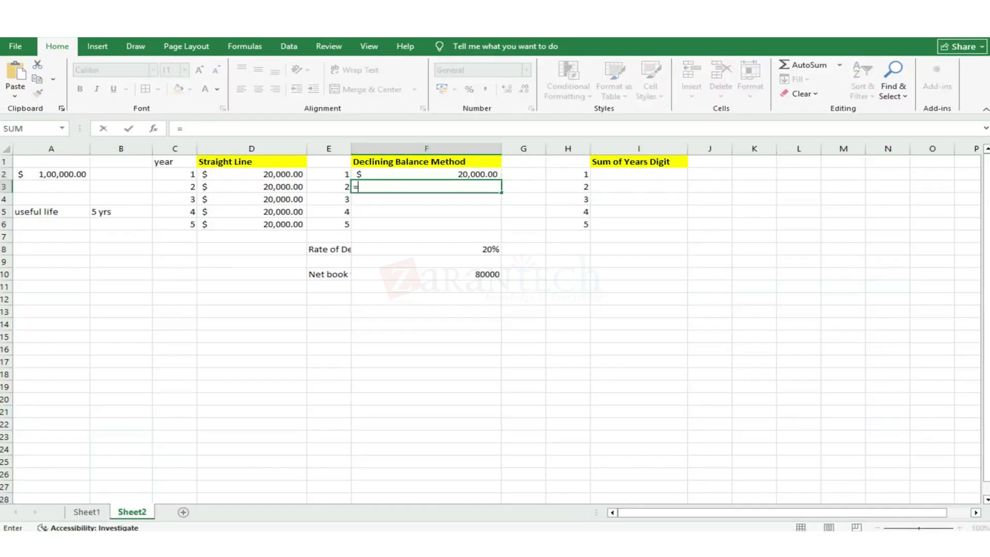
key("Down")
key("Down")
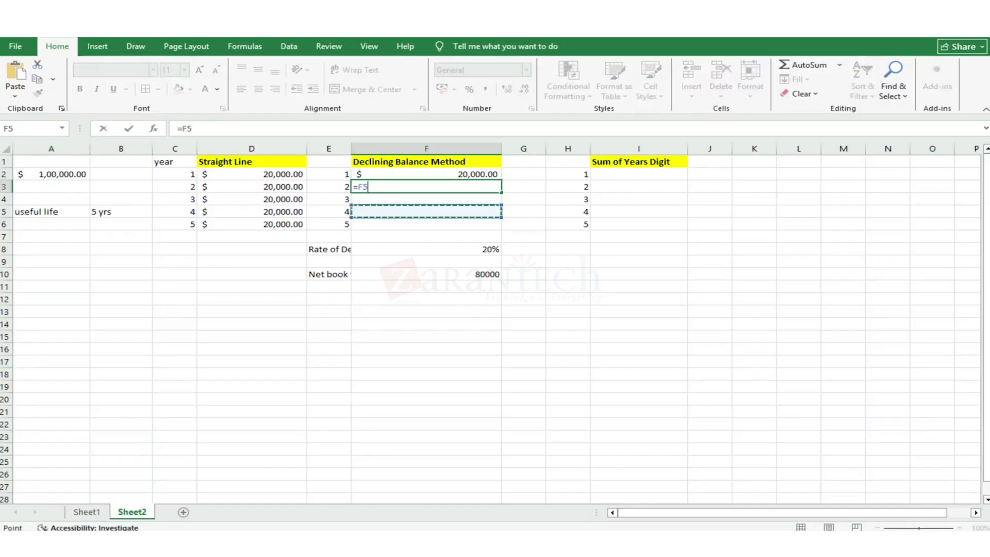
key("Down")
key("Down")
key("Down")
key("Down")
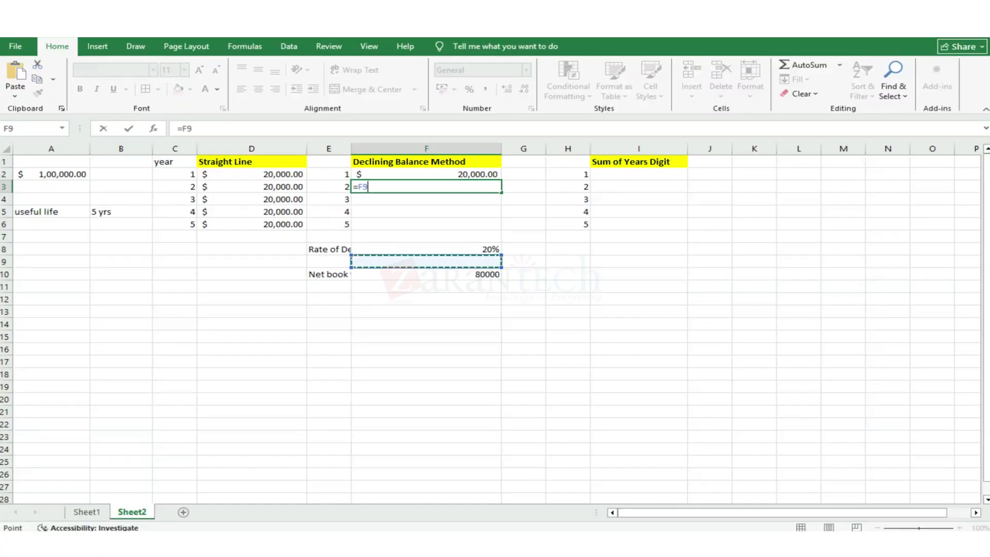
key("Down")
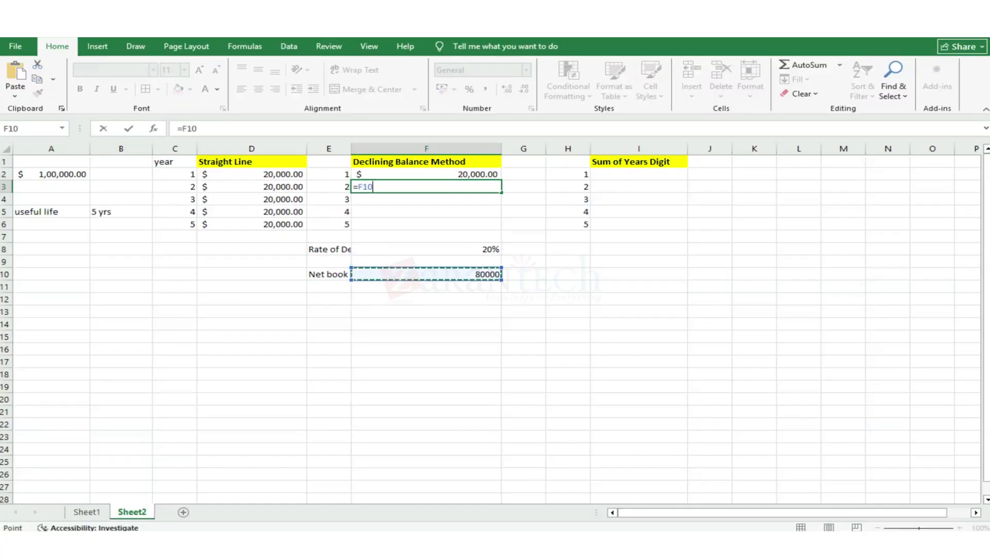
type("*20%")
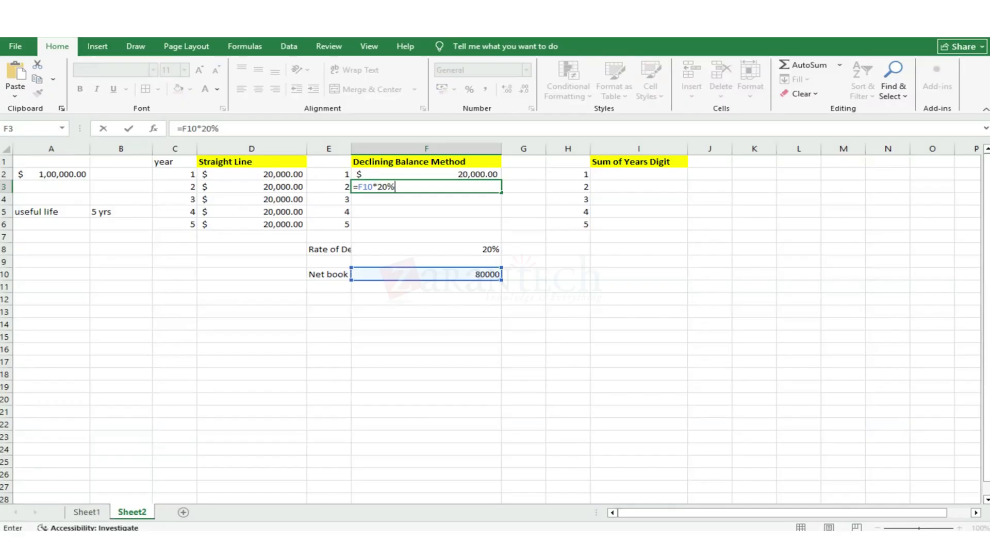
key("Return")
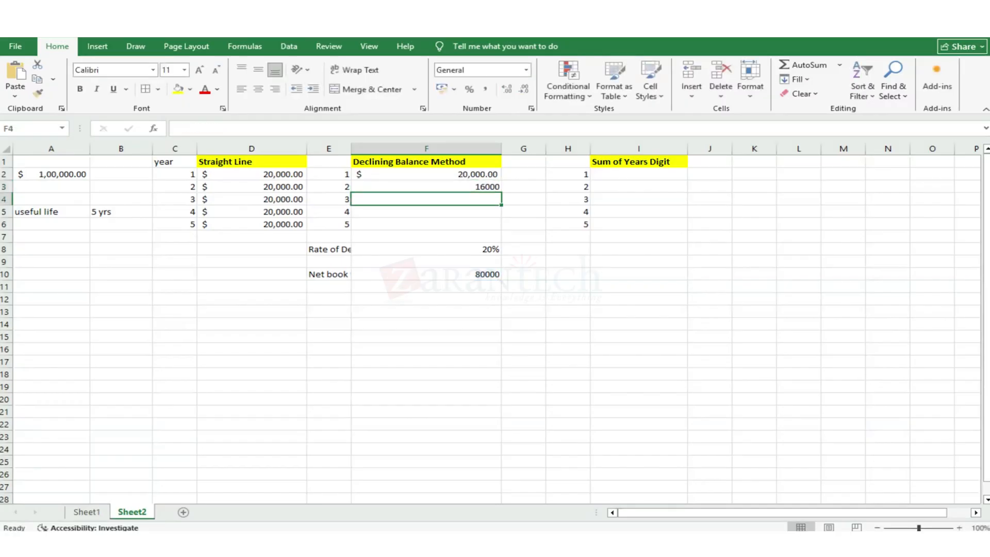
- Format the year 2 declining balance amount in F3 as accounting with the $ English (United States) currency
key("Up")
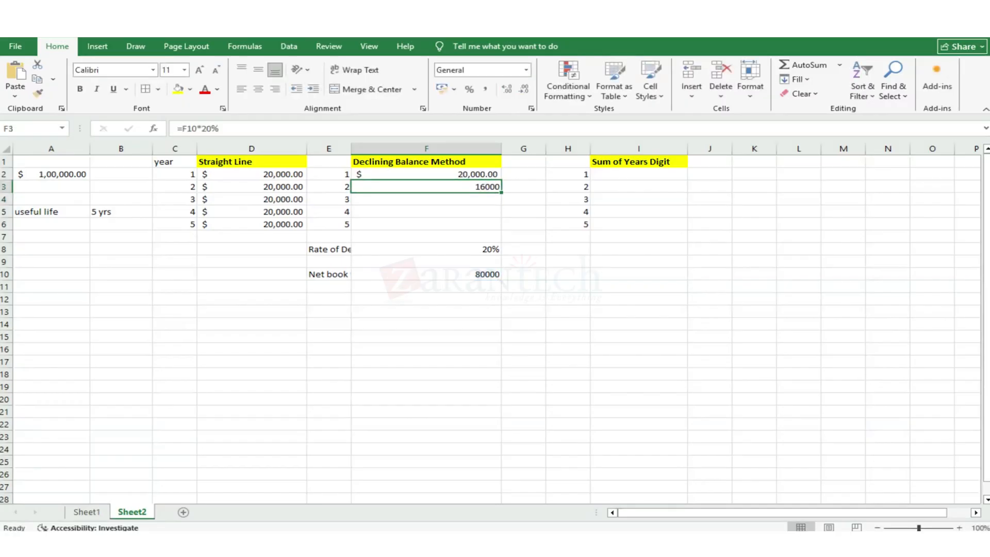
left_click(455, 91)
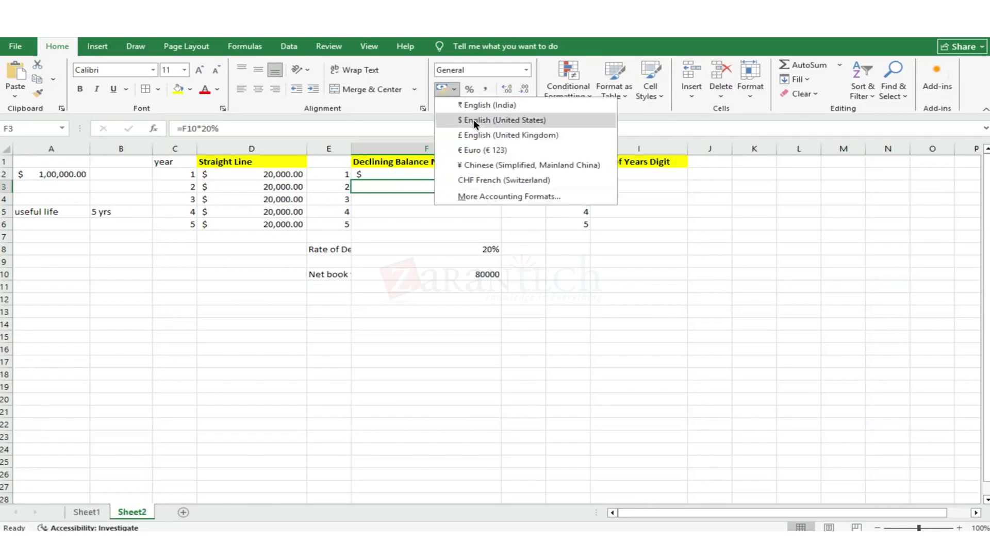
left_click(474, 120)
left_click(438, 315)
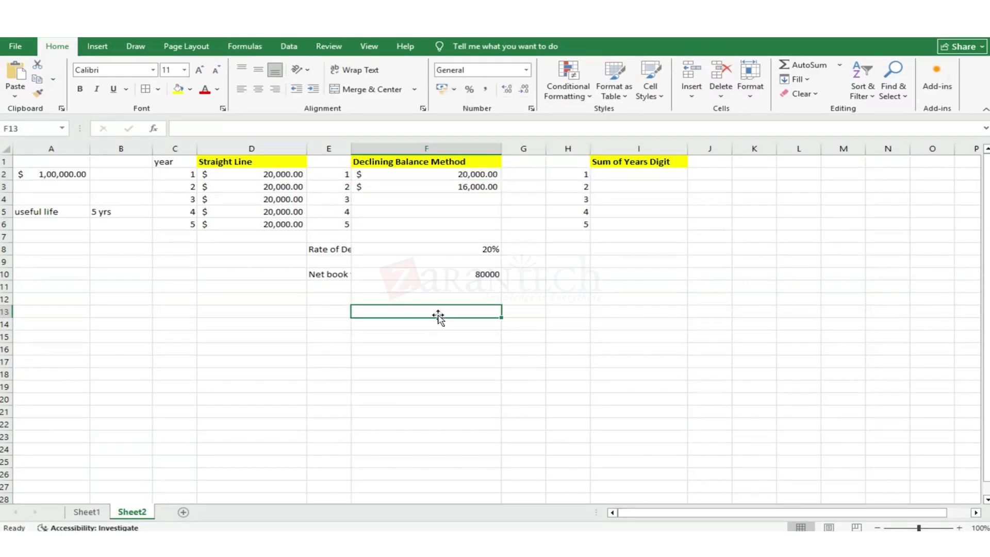
- Enter the second net book value, 64000, in F11 directly below the first one
left_click(336, 288)
key("Right")
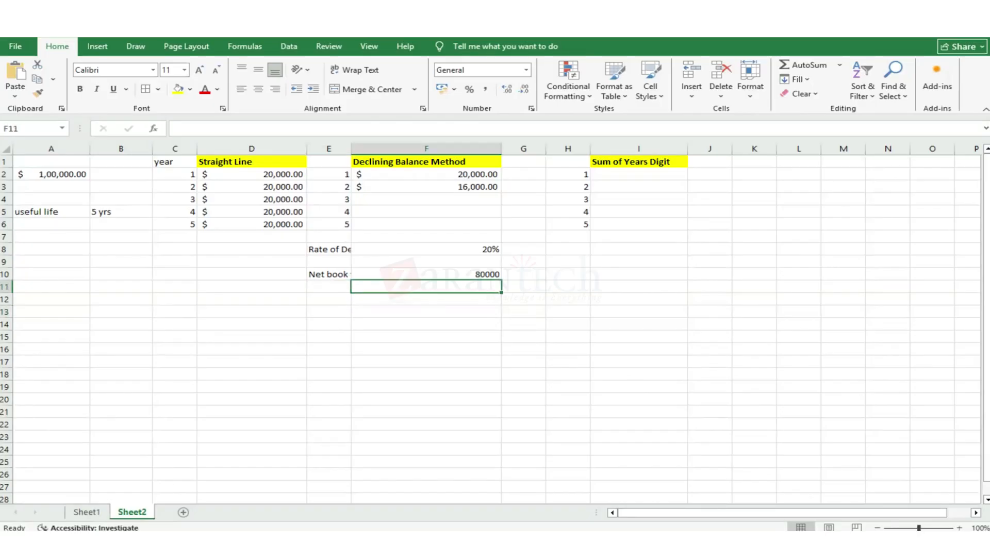
type("64000")
key("ctrl+Return")
key("Return")
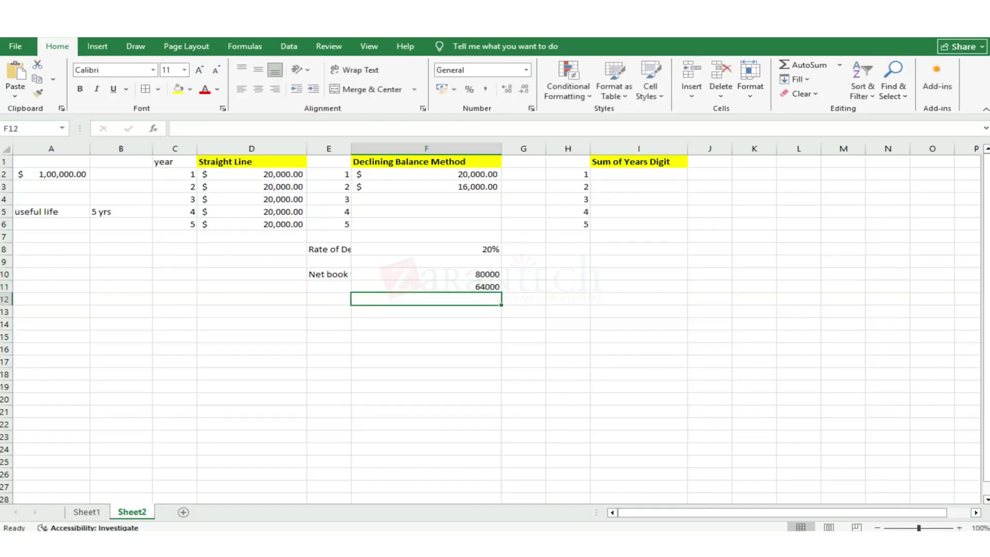
- Enter the year 3 declining balance depreciation in F4 as =F11*20%
key("Up")
key("Up")
key("Up")
key("Up")
key("Up")
key("Up")
key("Up")
key("Up")
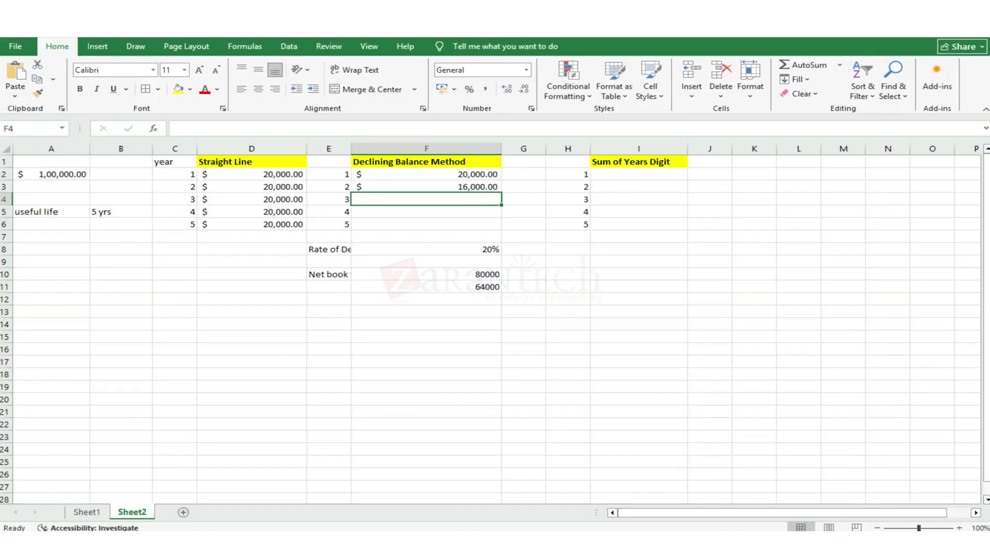
type("=")
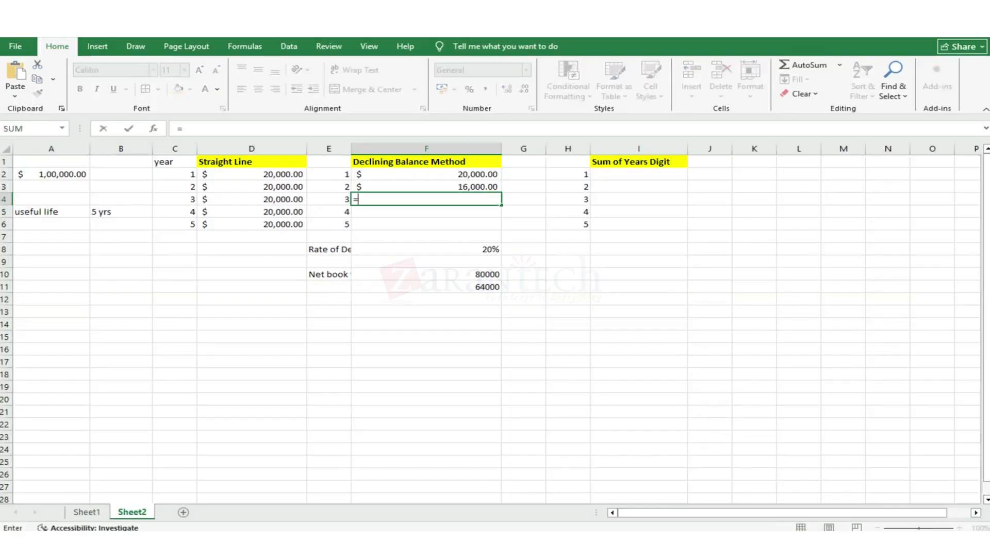
key("Down")
key("Down")
key("Down")
key("Down")
key("Down")
key("Down")
key("Down")
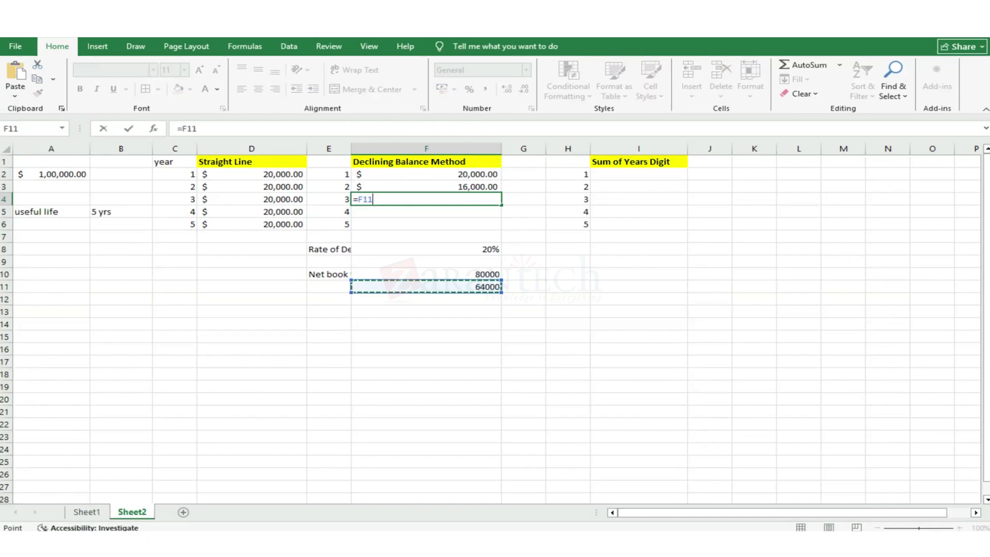
type("*20")
key("Return")
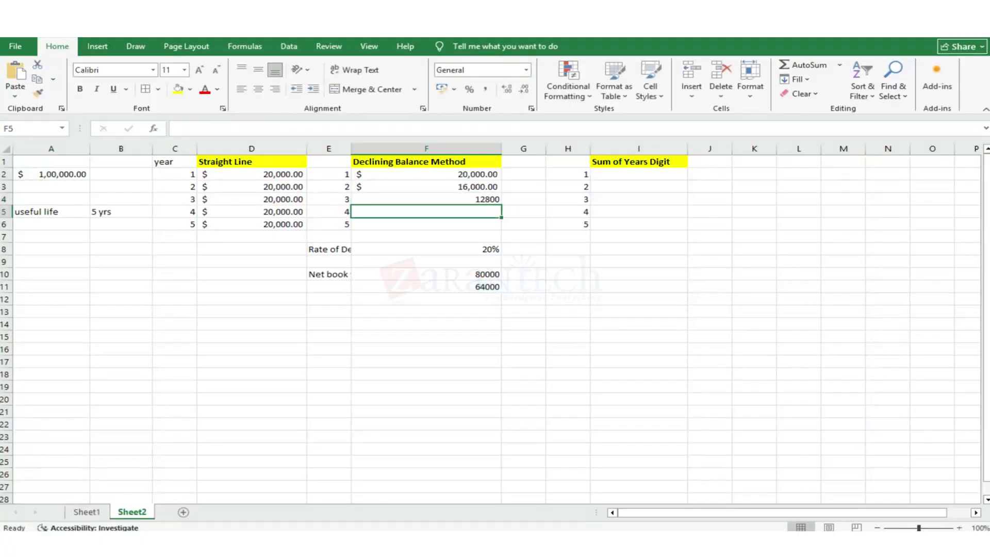
- Format the year 3 declining balance amount in F4 as accounting with the $ English (United States) currency
key("Up")
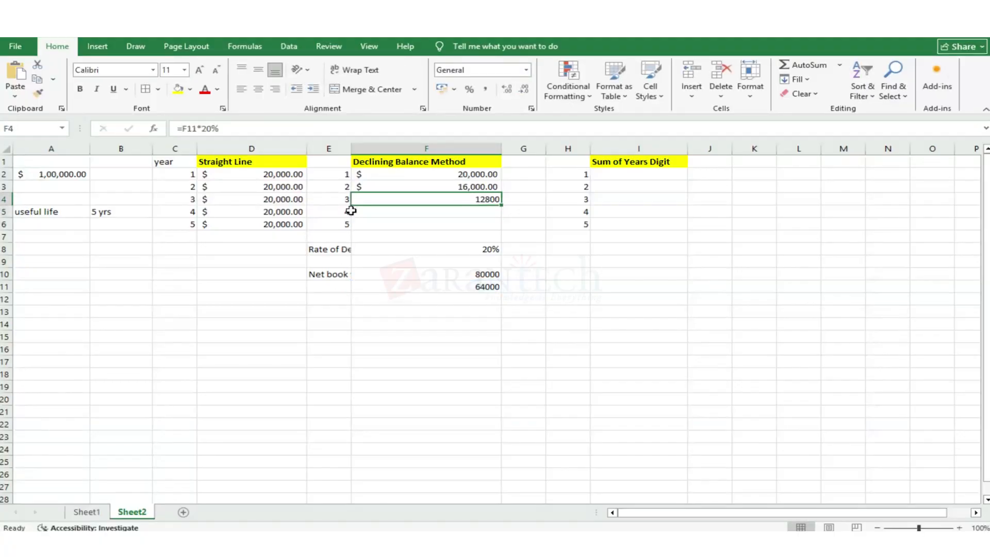
left_click(454, 90)
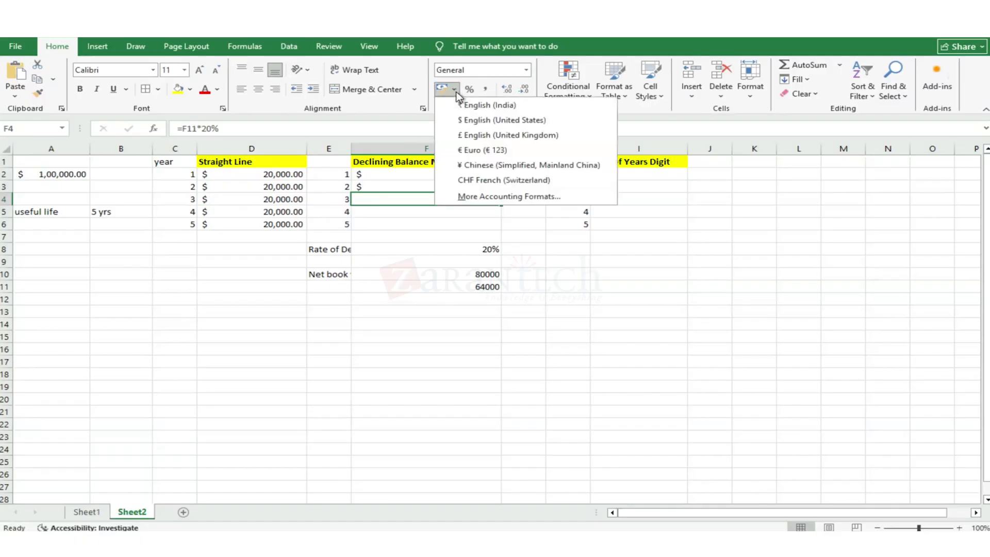
left_click(474, 121)
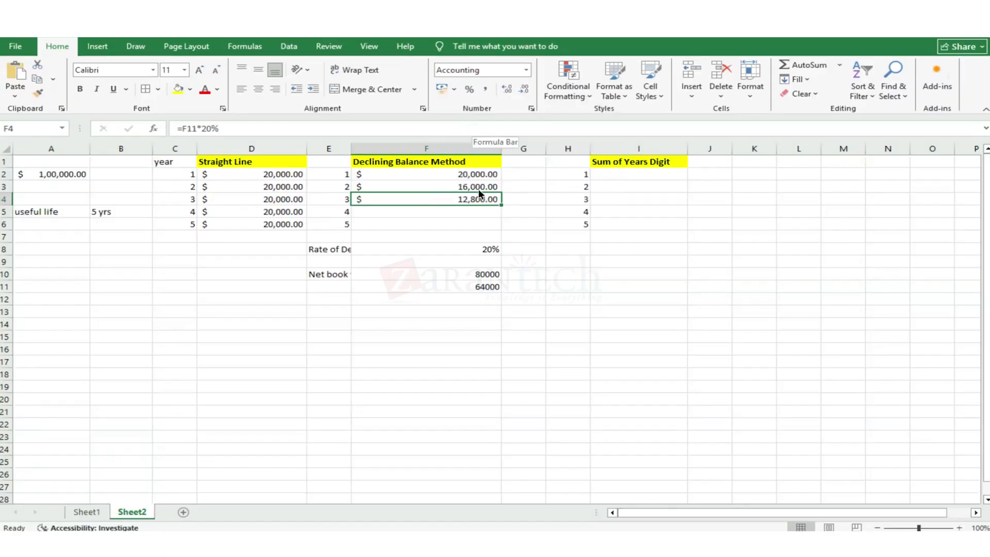
left_click(634, 177)
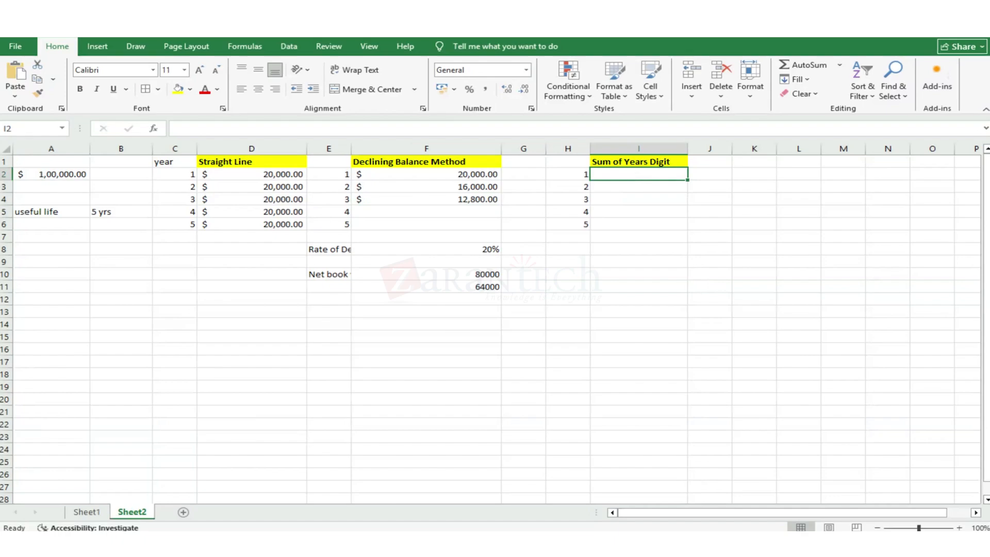
- Reverse the year digits in H2:H6 beside the Sum of Years Digit column so they run 5, 4, 3, 2, 1
left_click(568, 174)
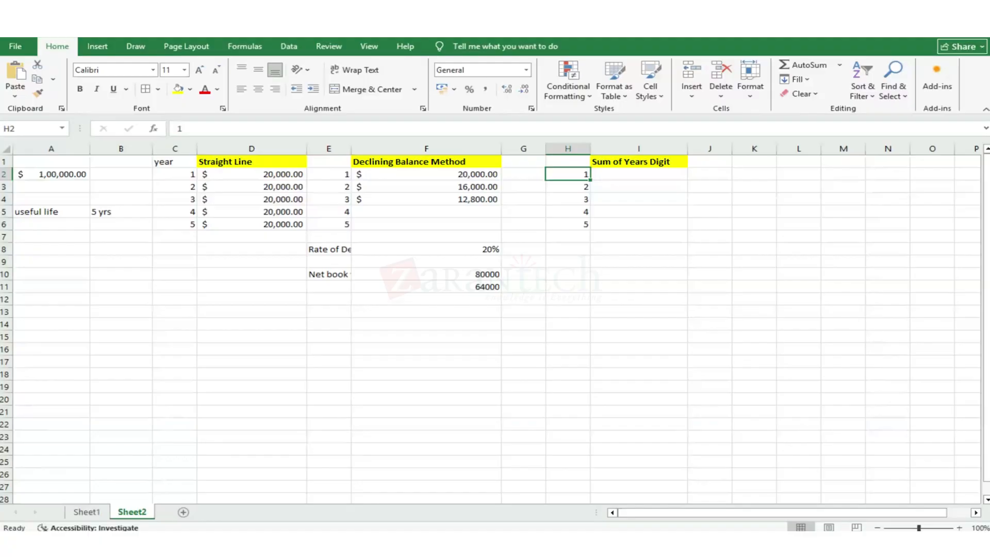
type("5")
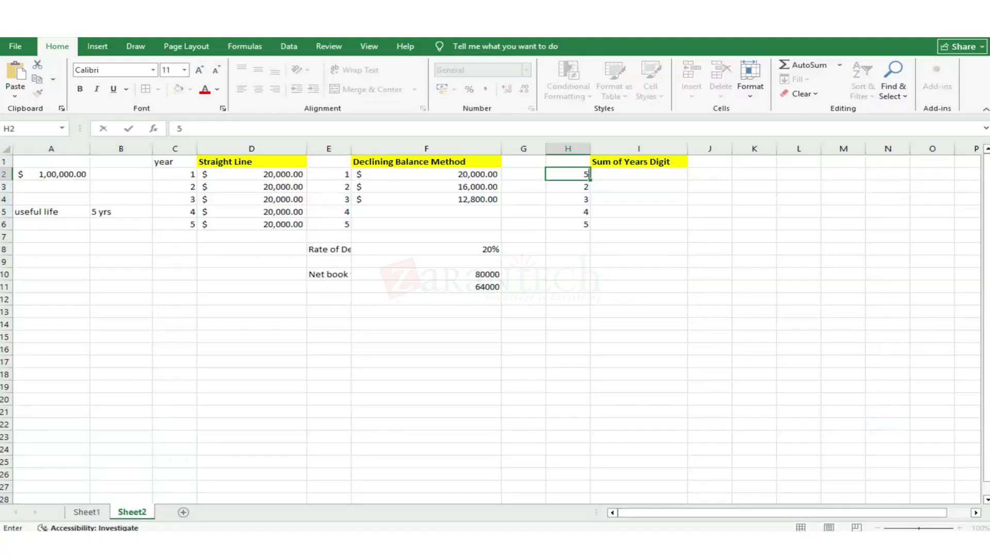
key("Return")
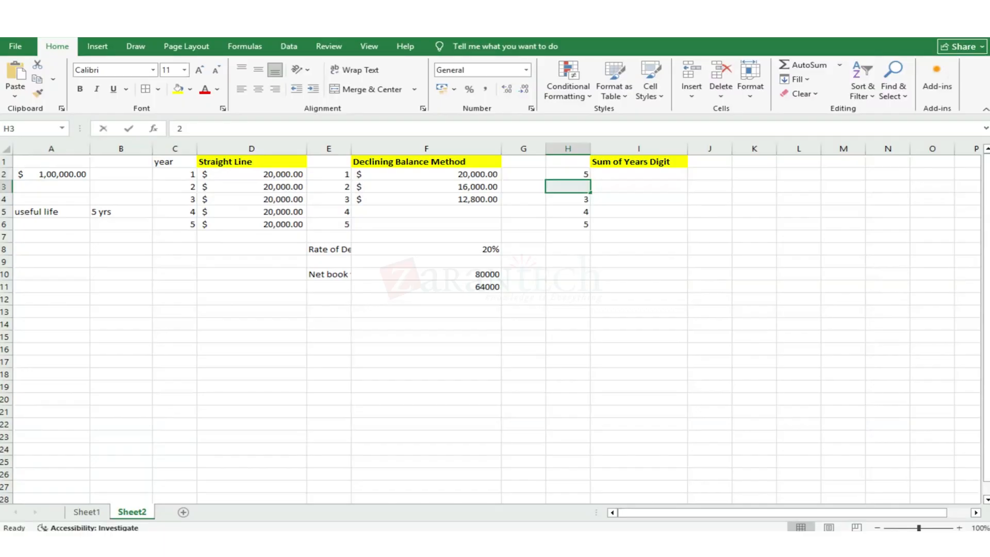
type("4")
key("Return")
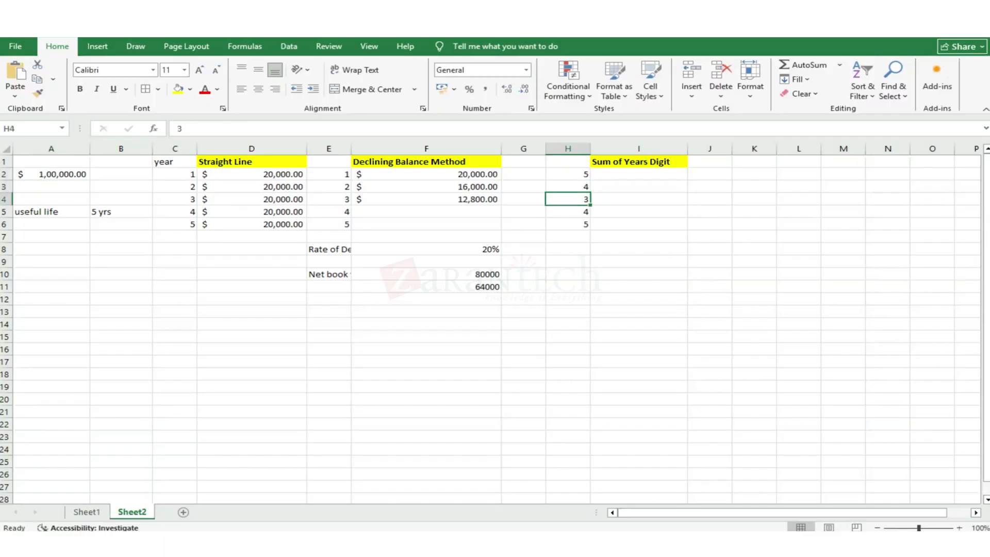
key("Down")
type("2")
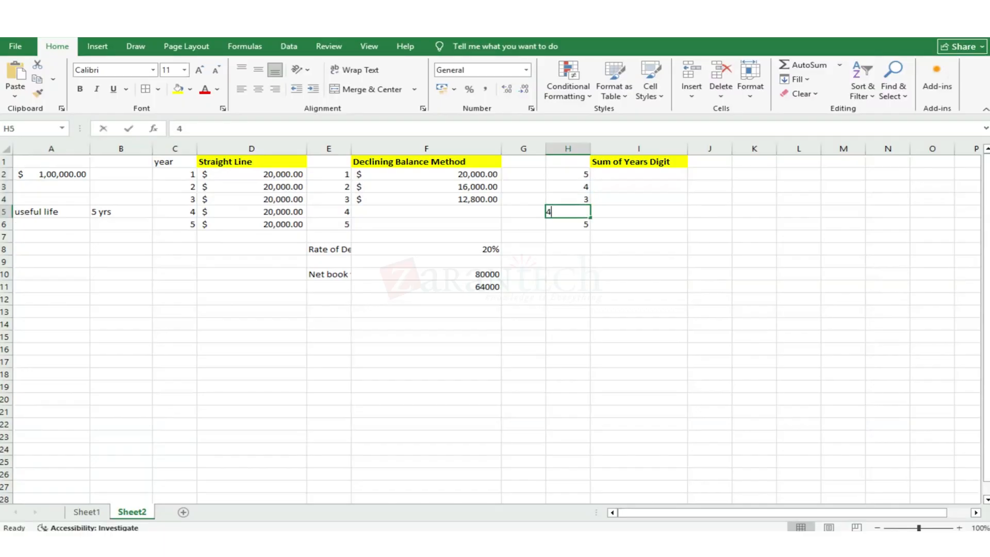
key("Return")
type("1")
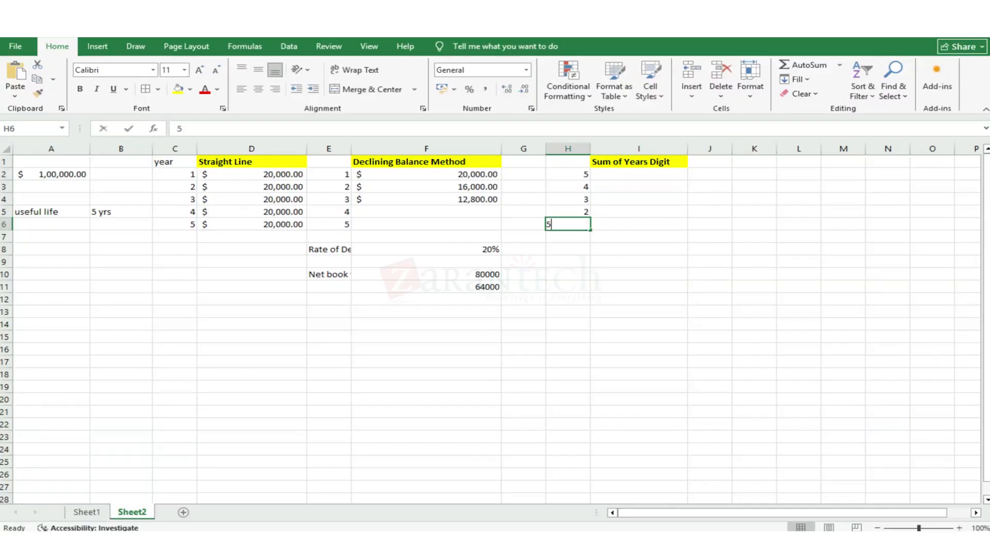
key("Return")
- Total the year digits in H7 with =SUM(H2:H6), directly below the list
key("Down")
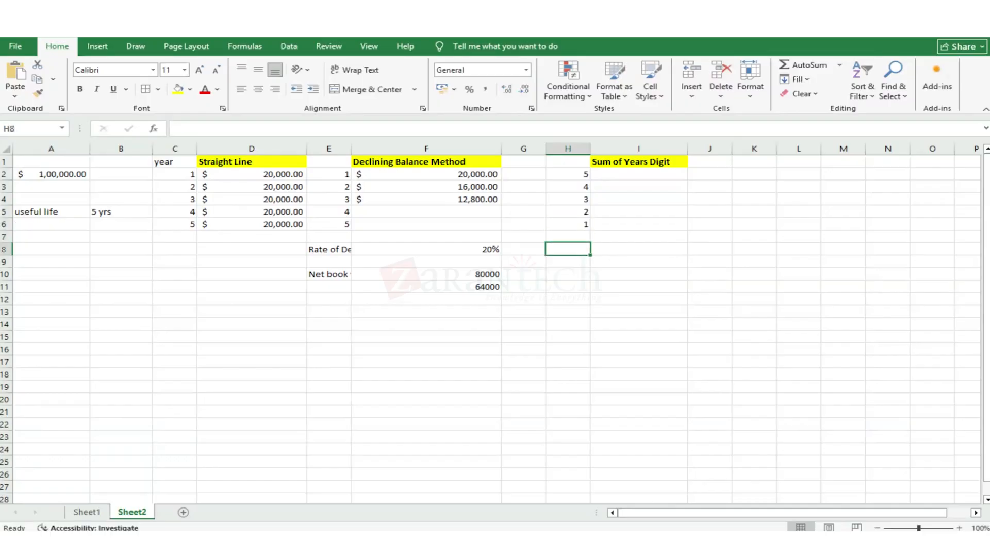
key("Up")
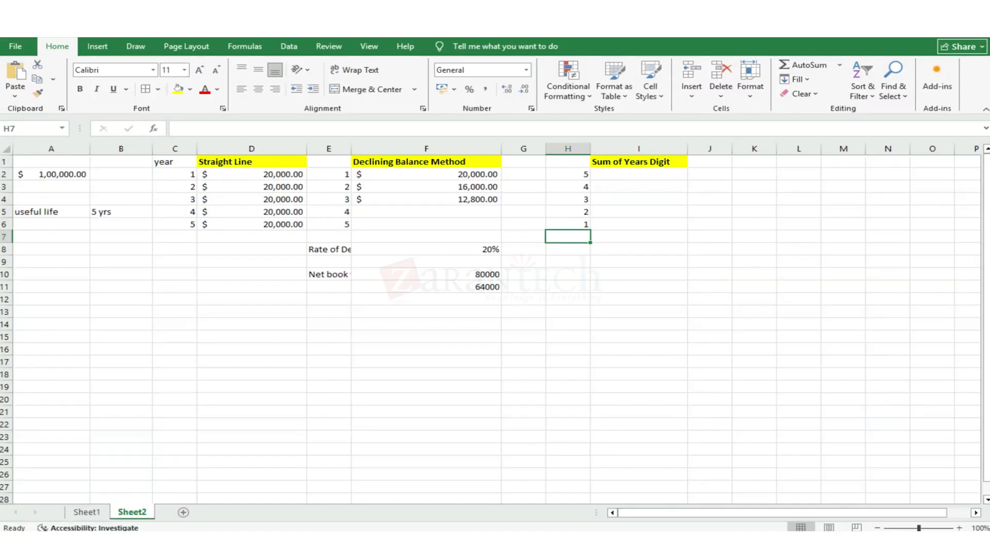
type("=")
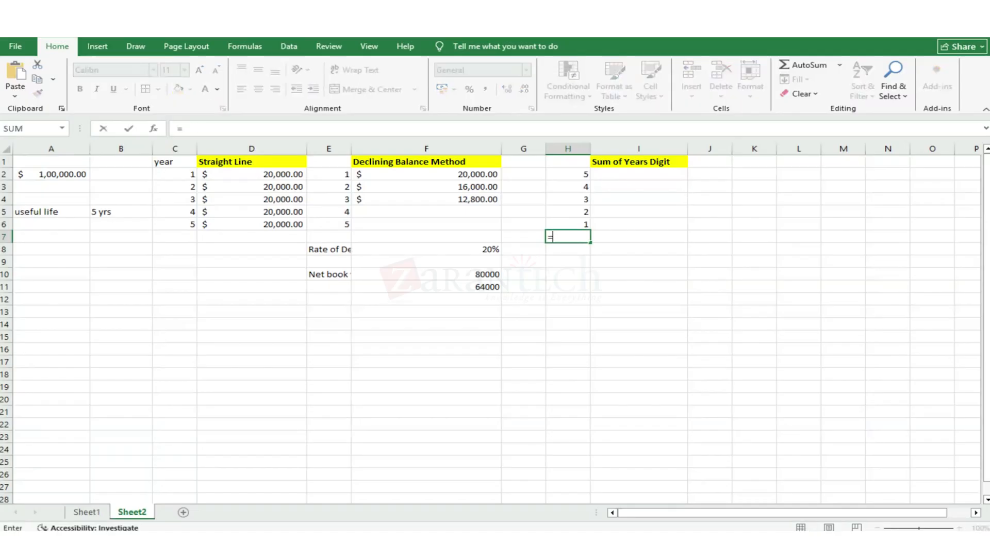
type("sume")
key("BackSpace")
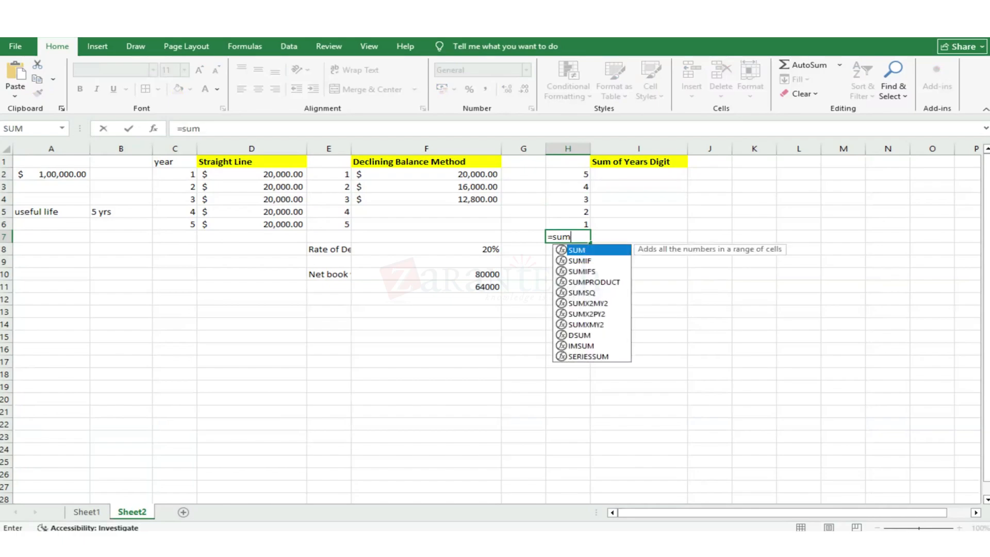
key("Tab")
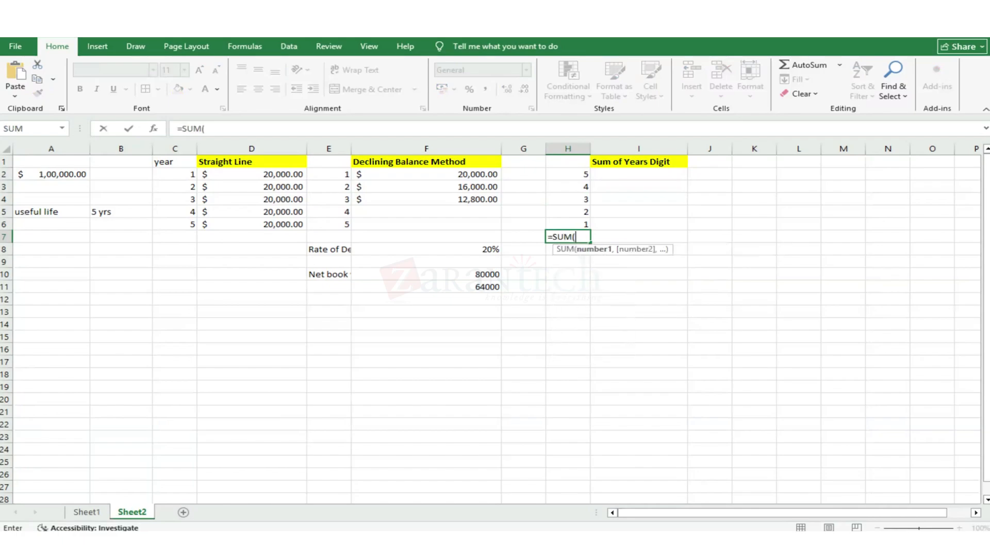
key("Up")
key("Up")
key("Up")
key("Up")
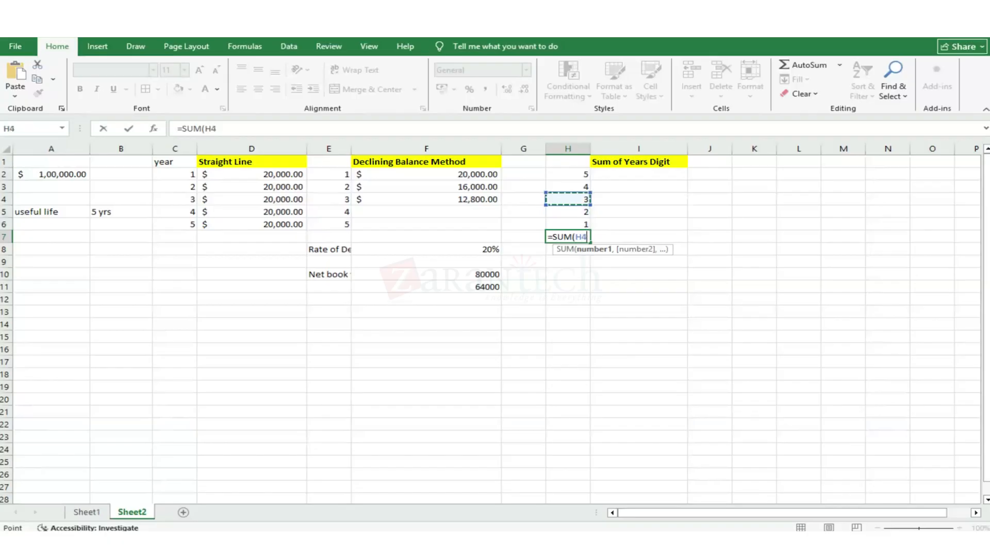
key("Up")
left_click_drag(577, 176, 588, 229)
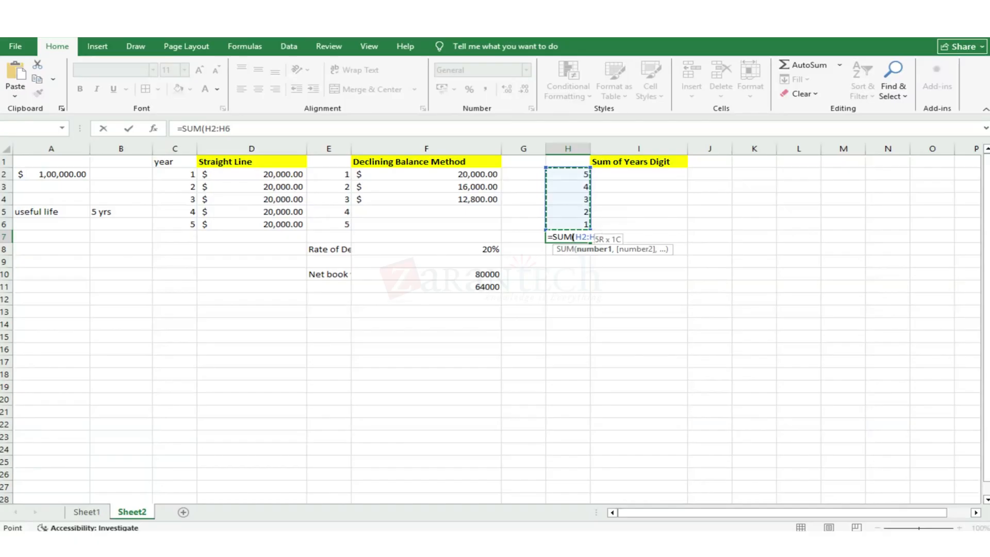
left_click_drag(588, 229, 588, 229)
key("Return")
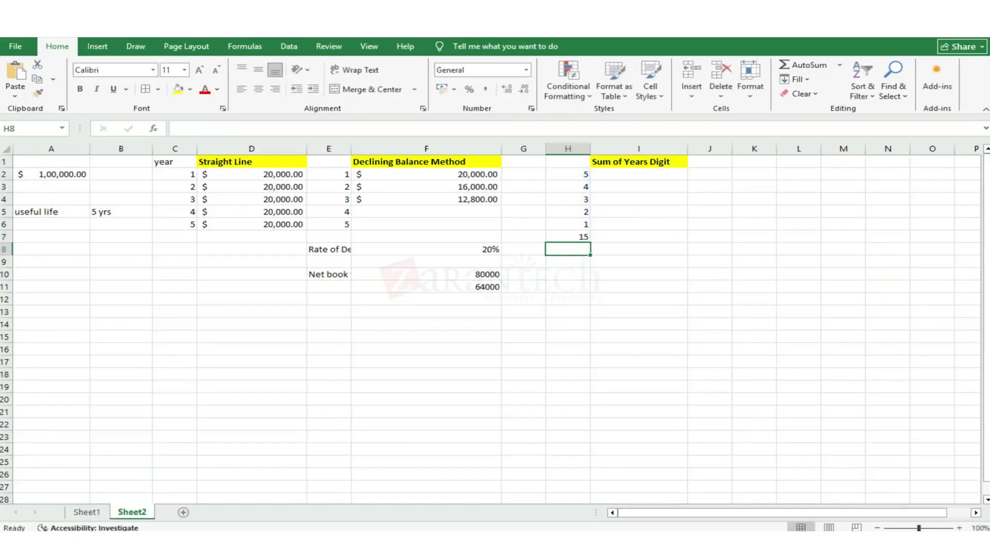
- Enter the first sum-of-years-digits depreciation in I2 as =H2/H7*A2
key("Right")
key("Right")
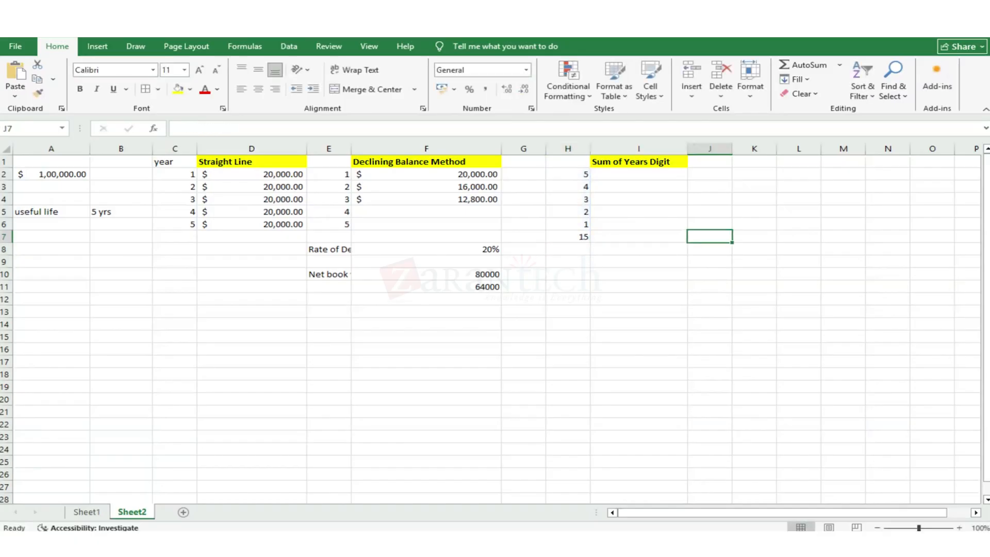
key("Up")
key("Up")
key("Up")
key("Up")
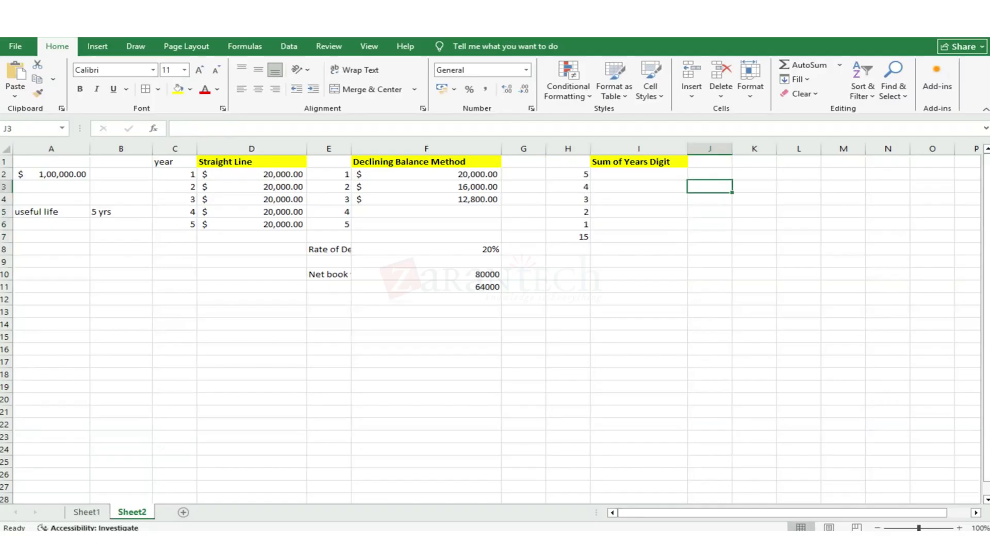
key("Left")
key("Up")
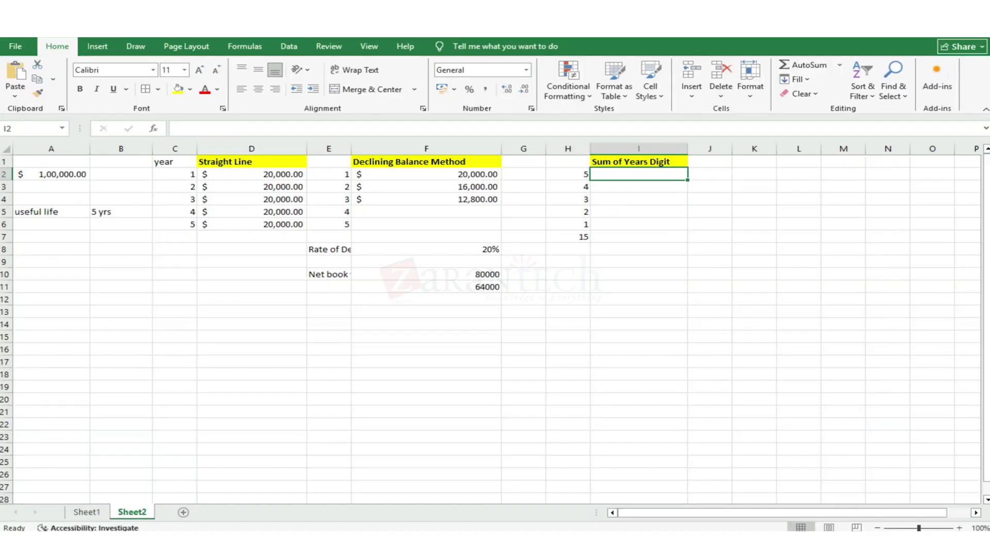
type("=")
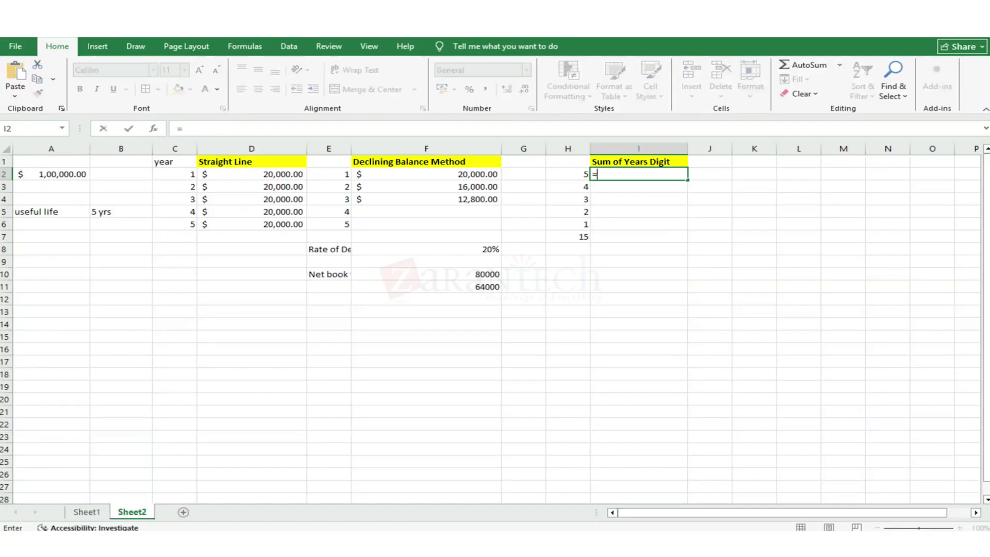
key("Left")
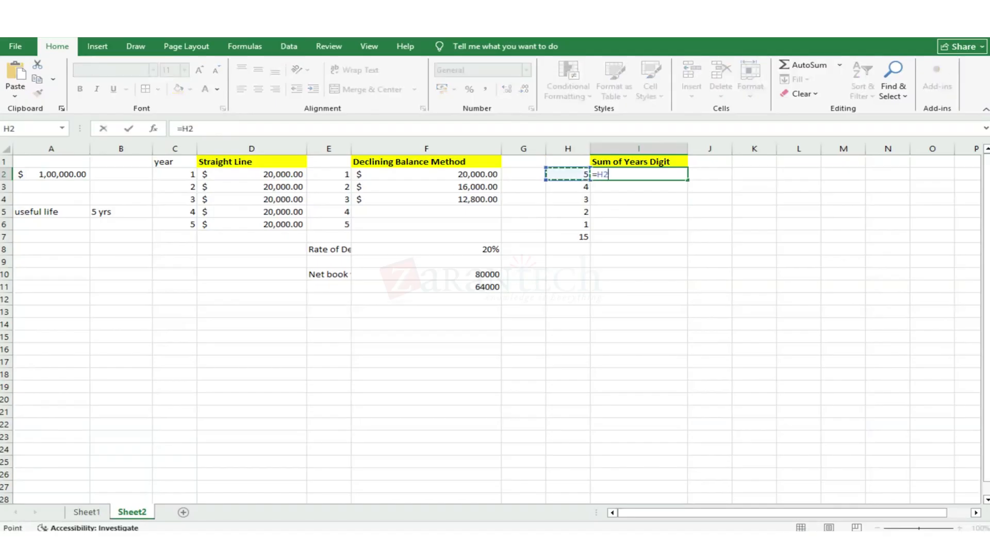
type("/")
key("Left")
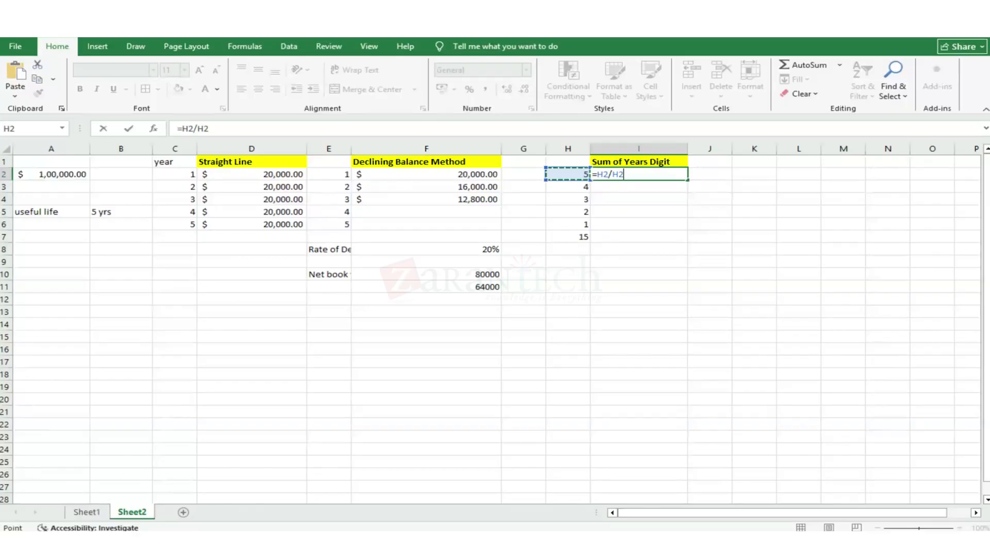
key("Down")
key("Down")
key("Down")
key("Down")
key("Down")
key("Down")
key("Up")
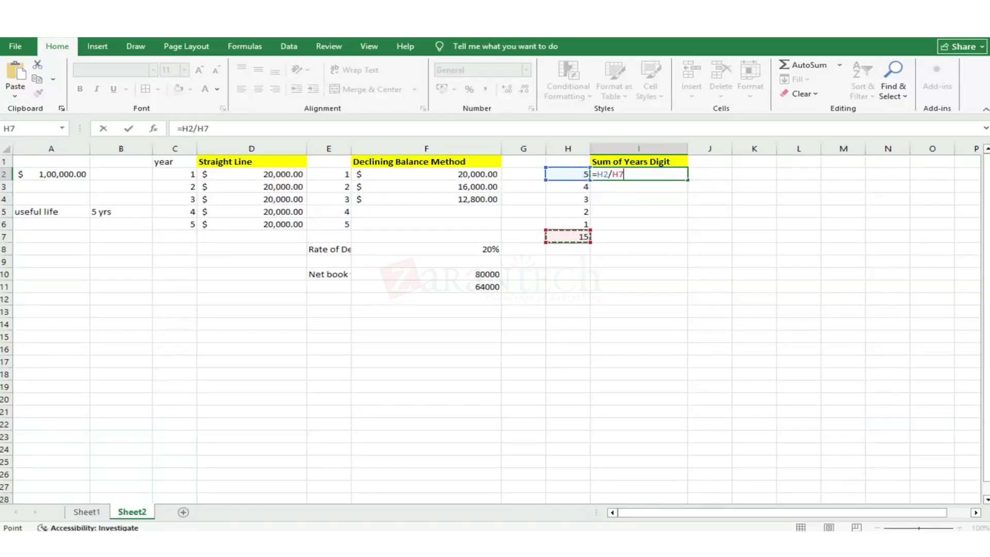
type("*")
key("Left")
left_click(51, 174)
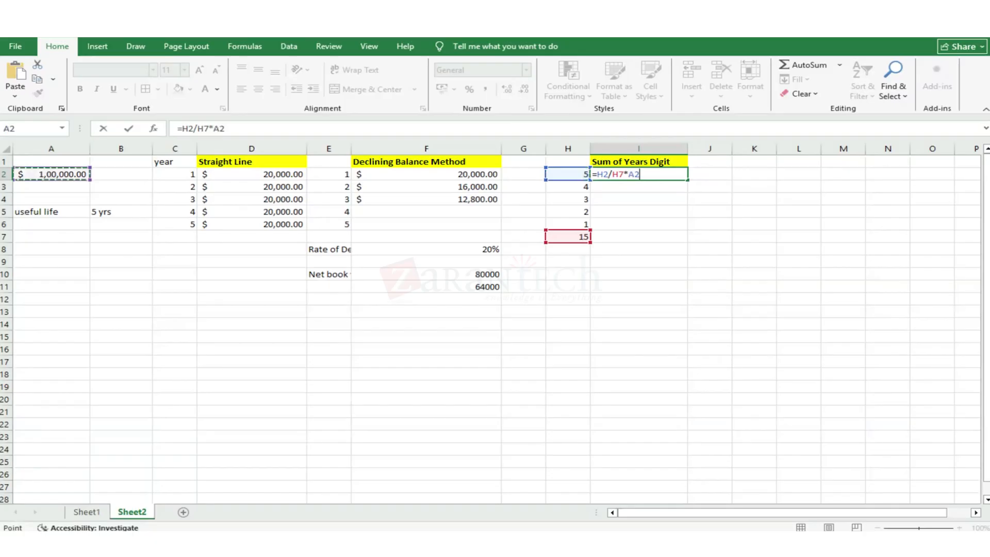
key("Return")
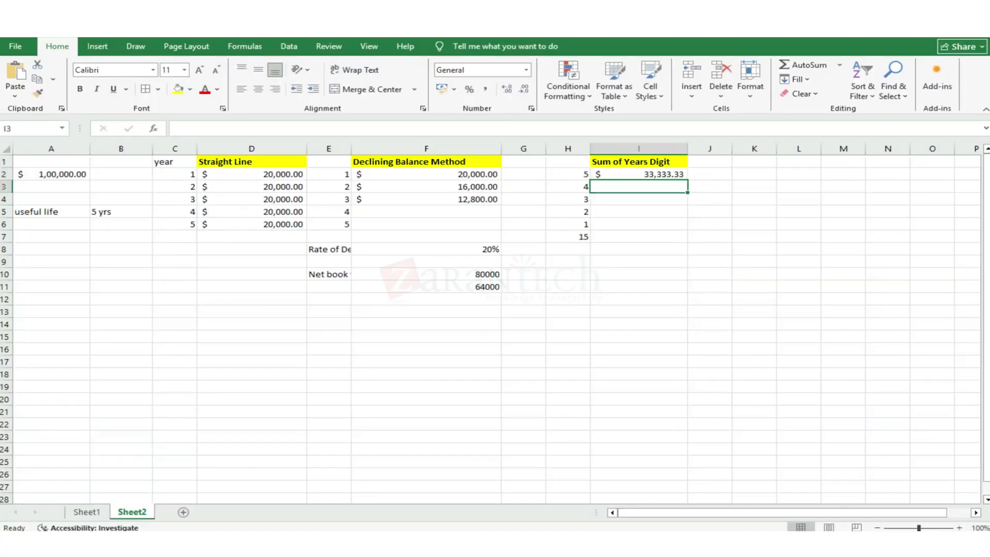
left_click(639, 175)
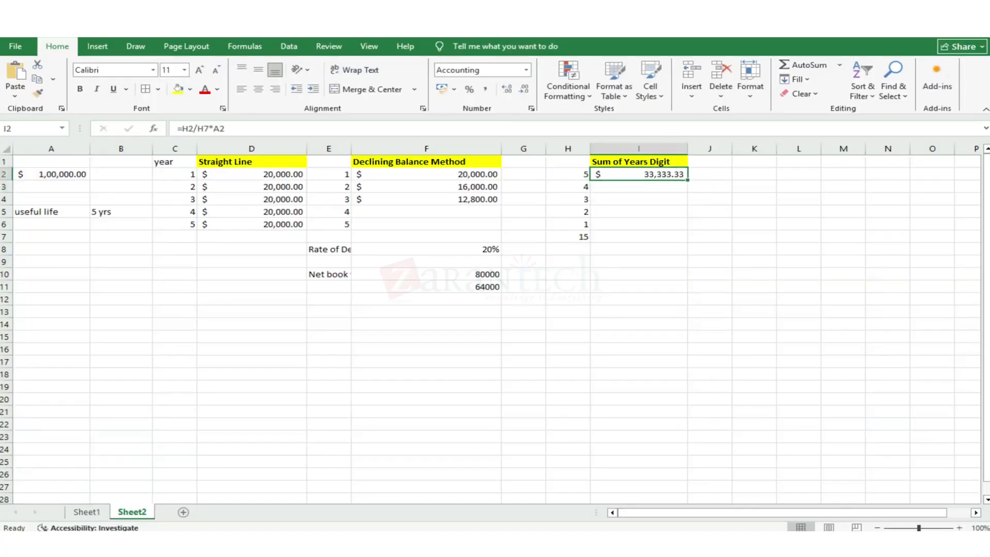
- Enter the second sum-of-years-digits depreciation in I3 as =H3/15*A2
left_click(639, 186)
type("=")
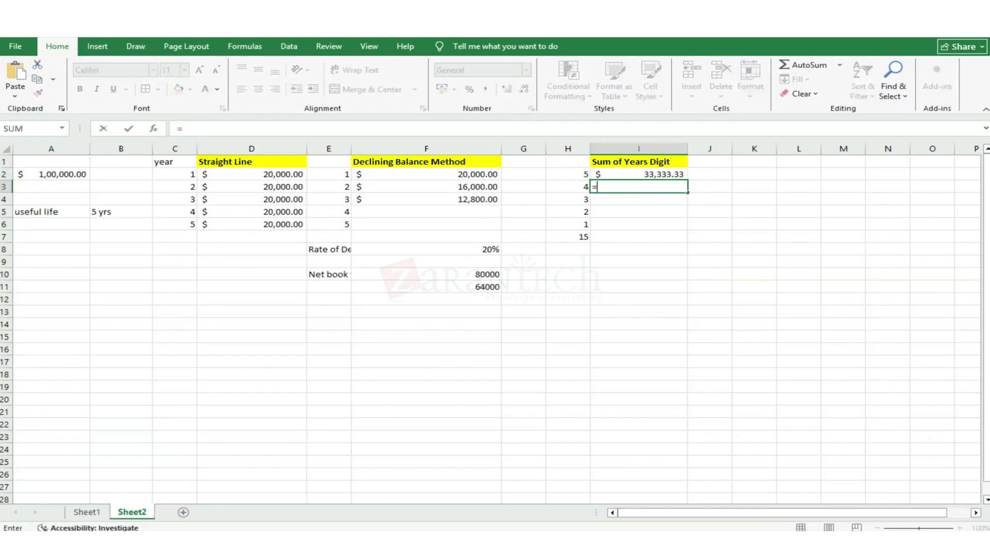
left_click(568, 187)
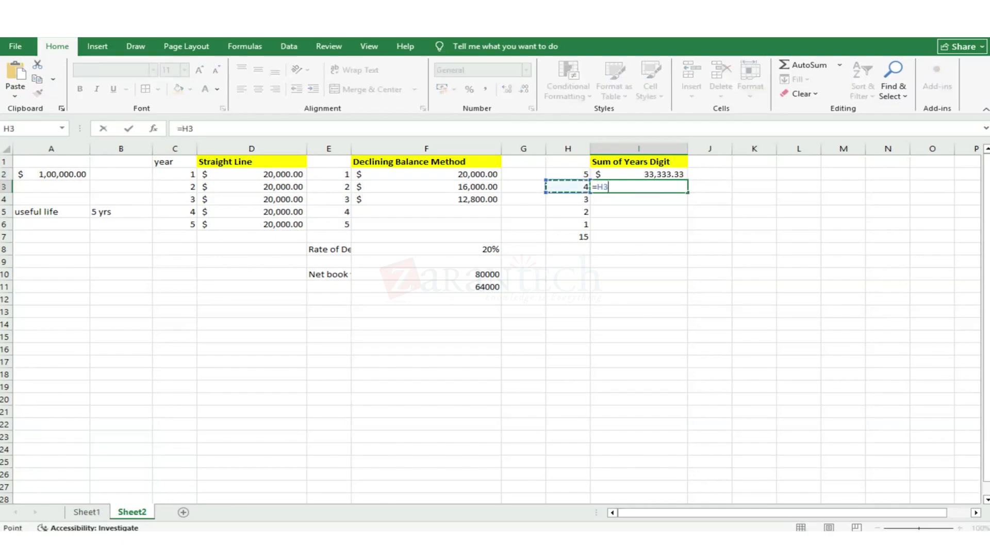
type("/15*")
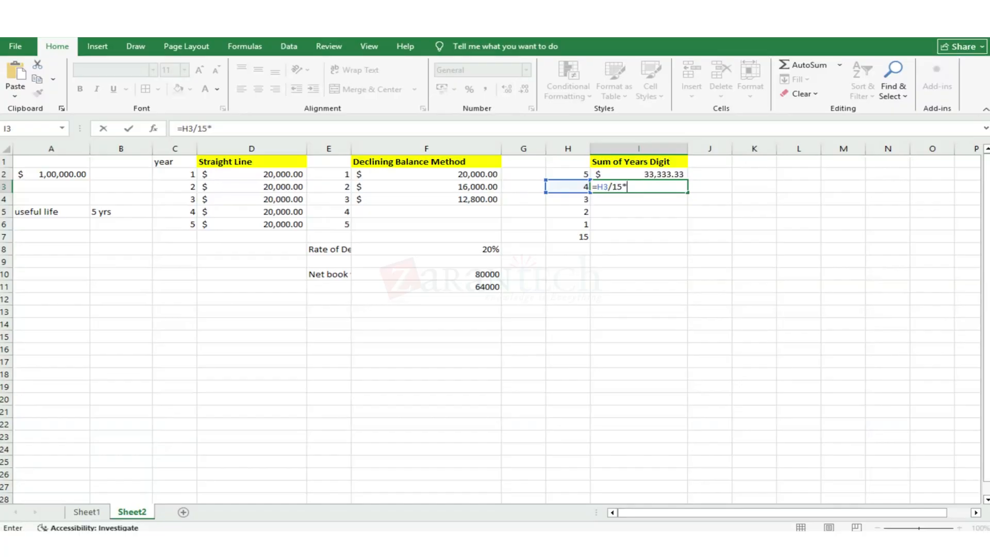
key("Left")
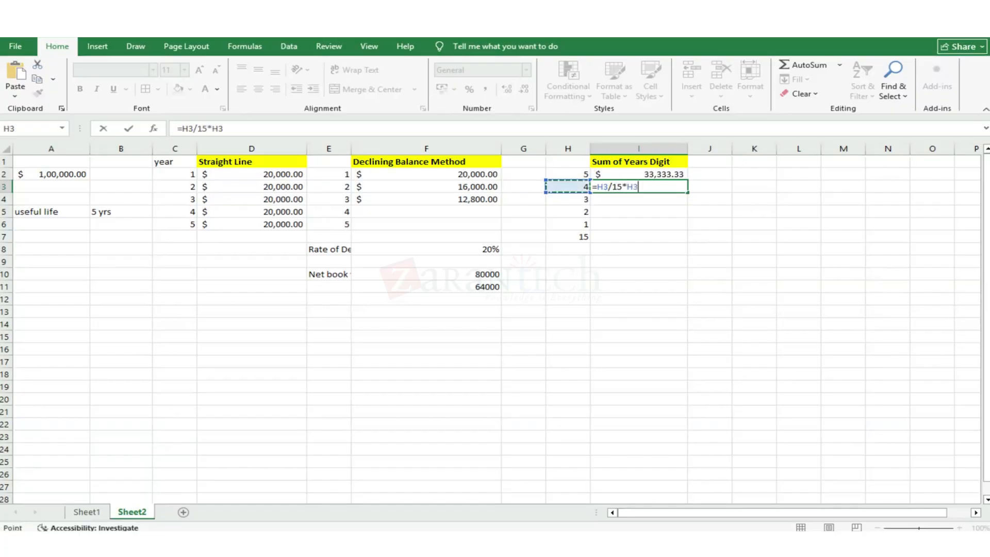
key("Home")
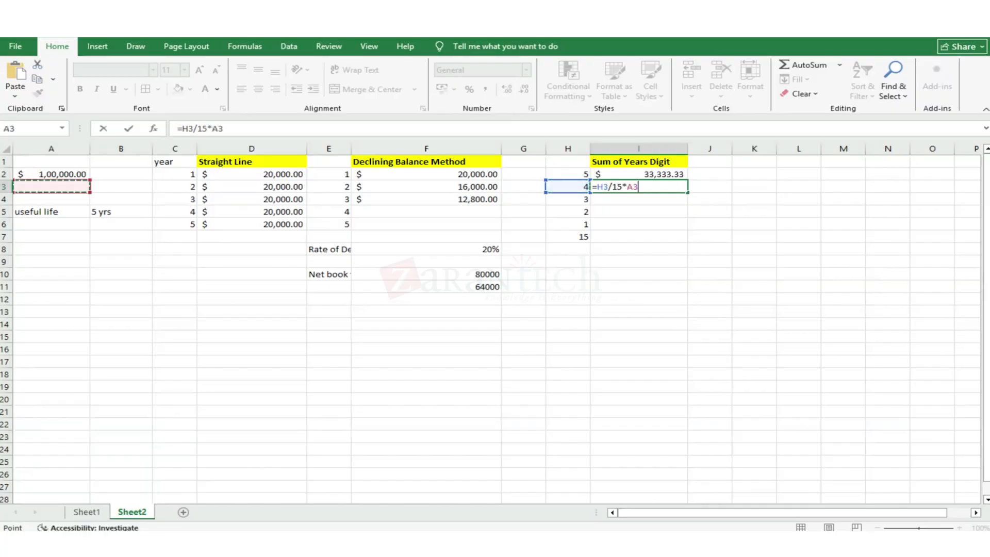
key("Up")
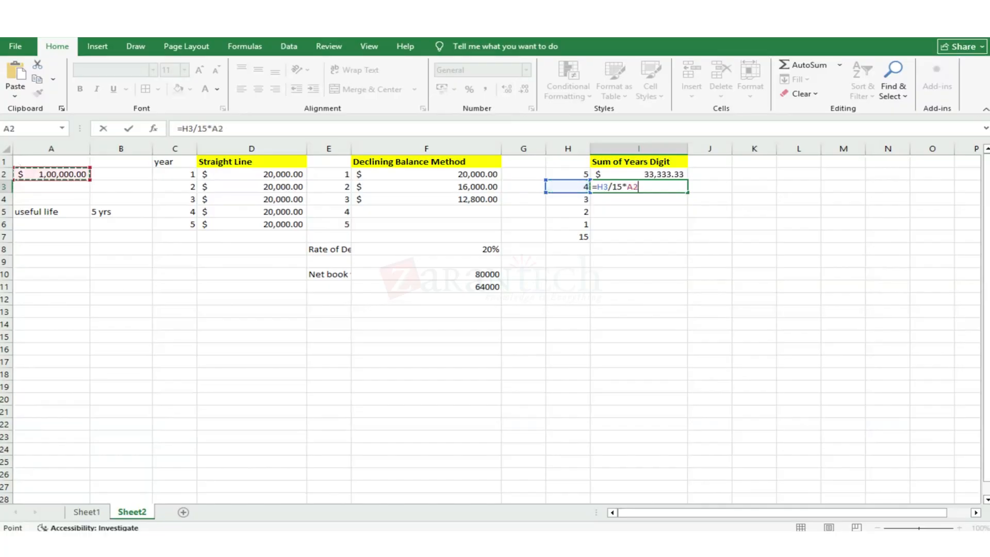
key("Return")
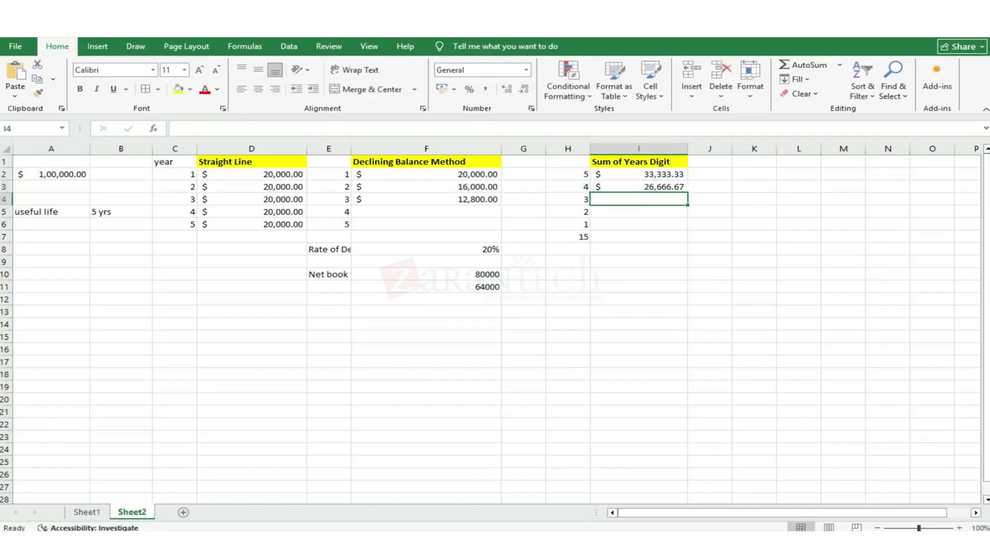
key("Up")
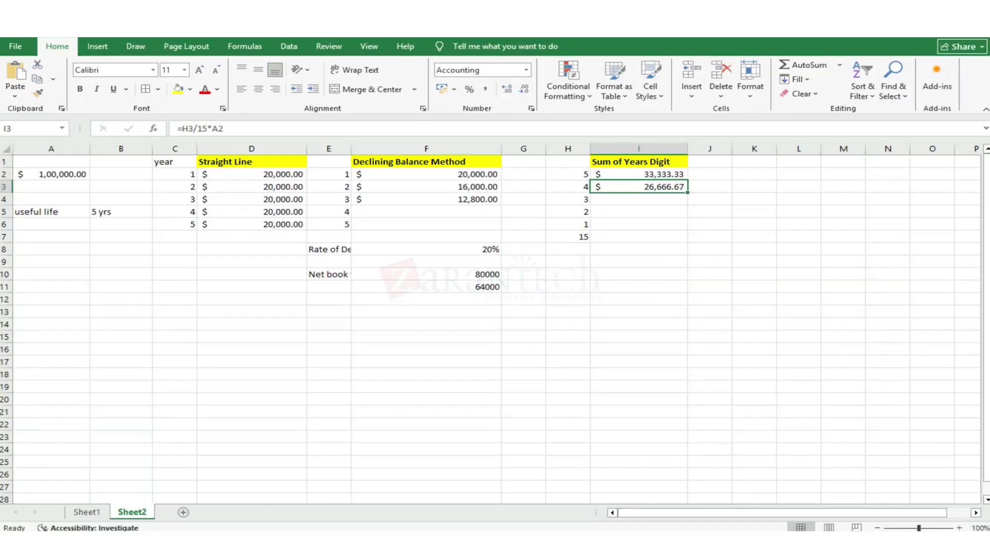
- Enter the third sum-of-years-digits depreciation in I4 as =H4/15*A2
key("Down")
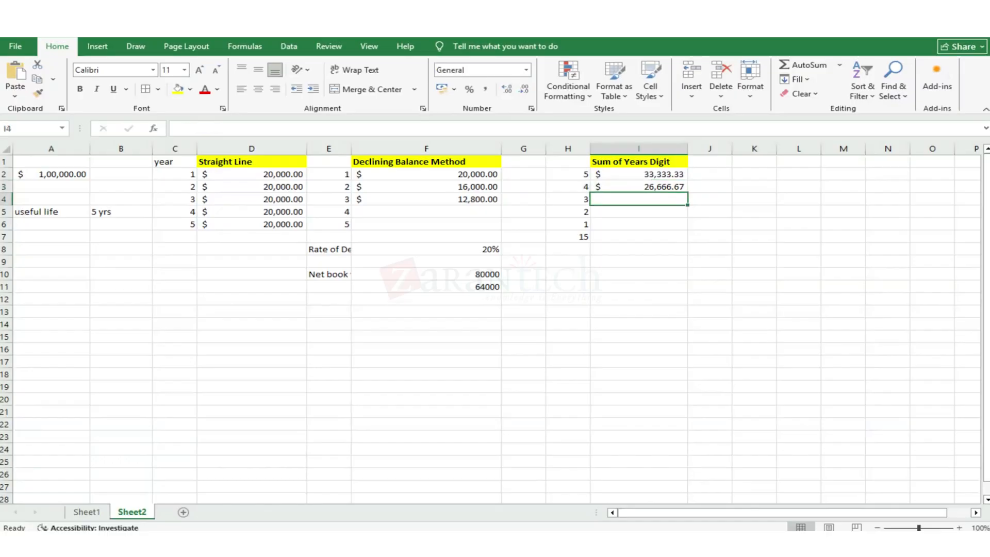
type("=")
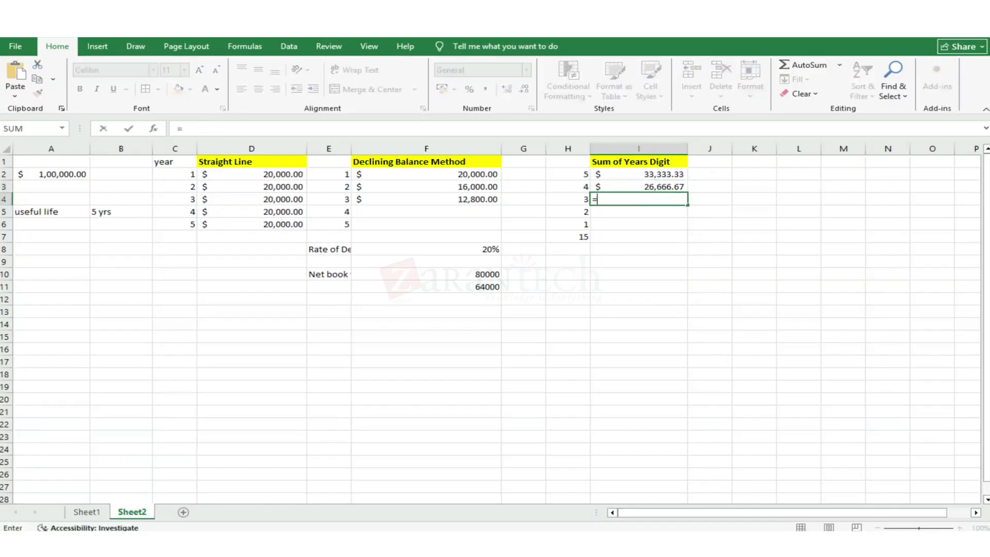
key("Left")
type("/")
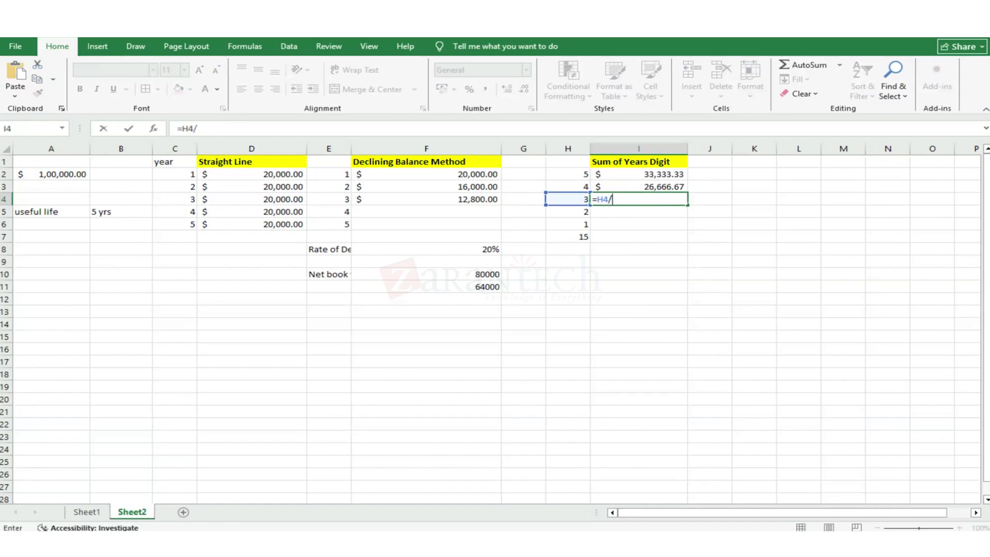
type("15*")
key("Left")
key("Left")
key("Left")
key("Left")
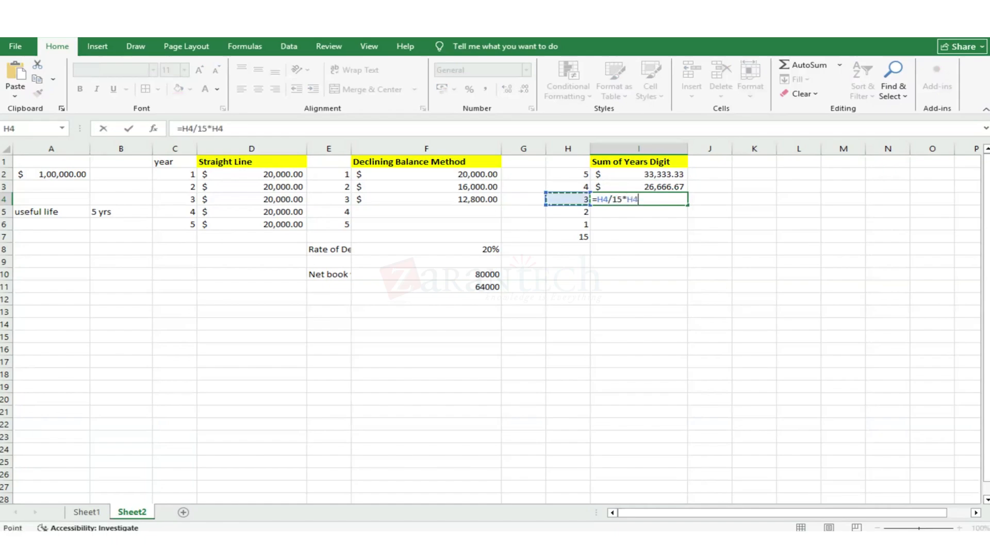
key("Left")
key("Left")
key("Left")
key("Left")
key("Up")
key("Up")
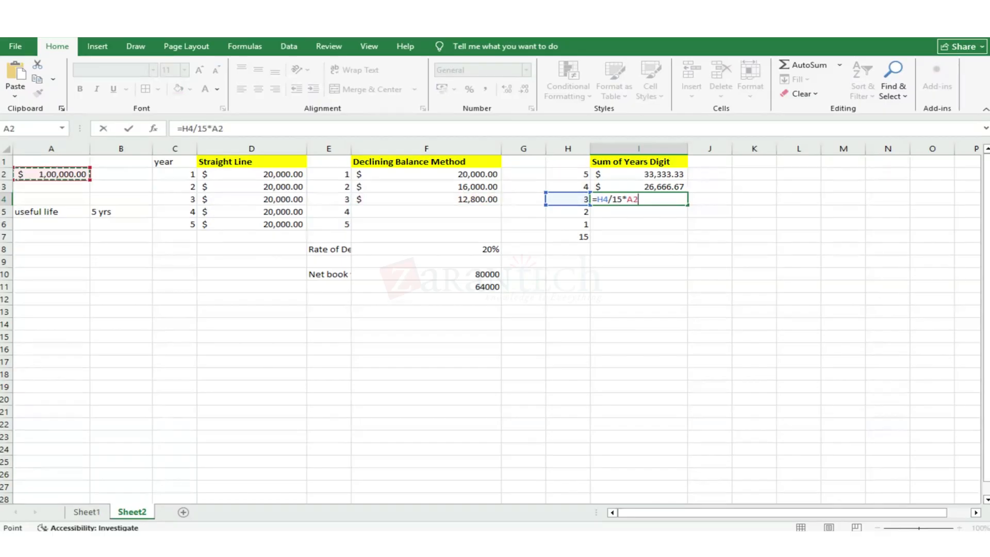
key("Return")
key("Up")
key("Down")
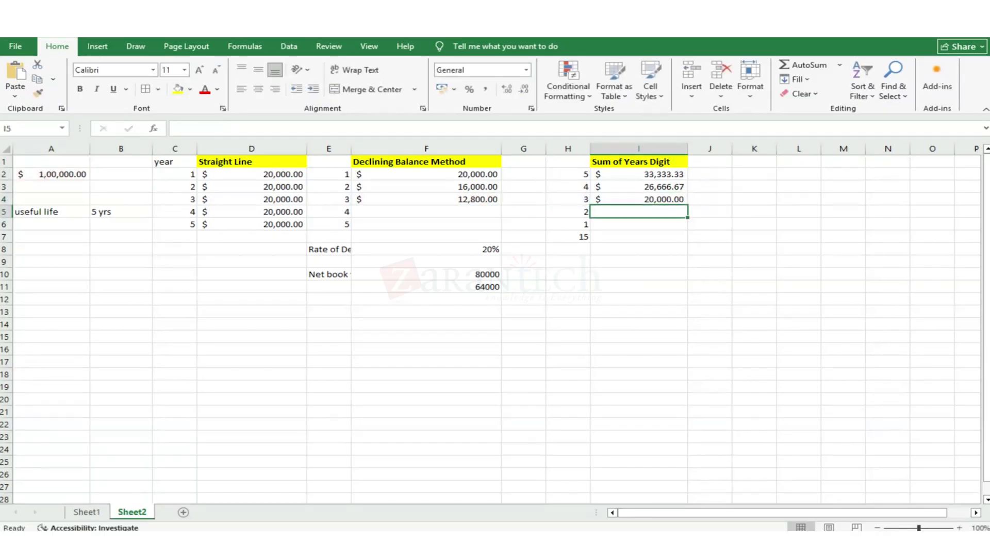
- Enter the fourth sum-of-years-digits depreciation in I5 as =2/15*A2
type("=")
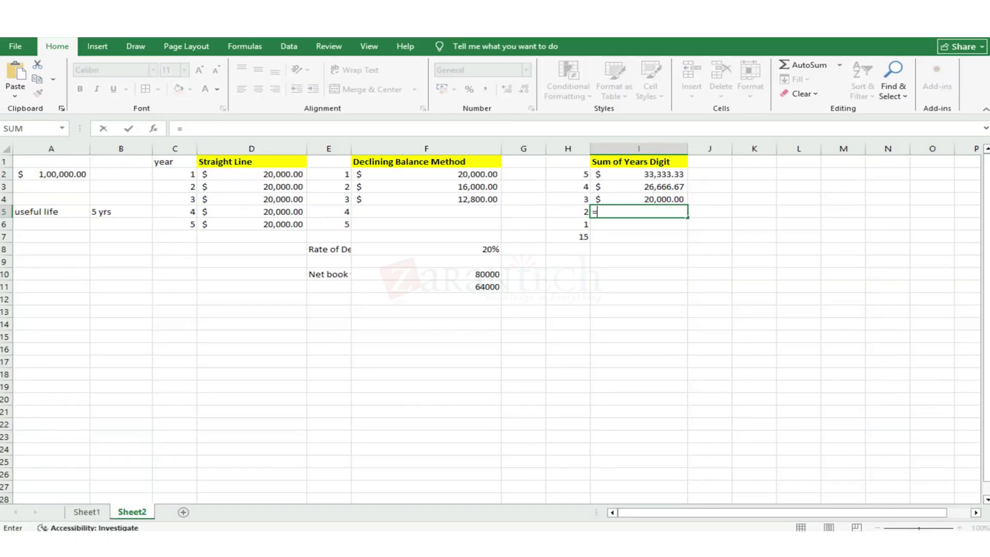
type("2/15*")
key("Left")
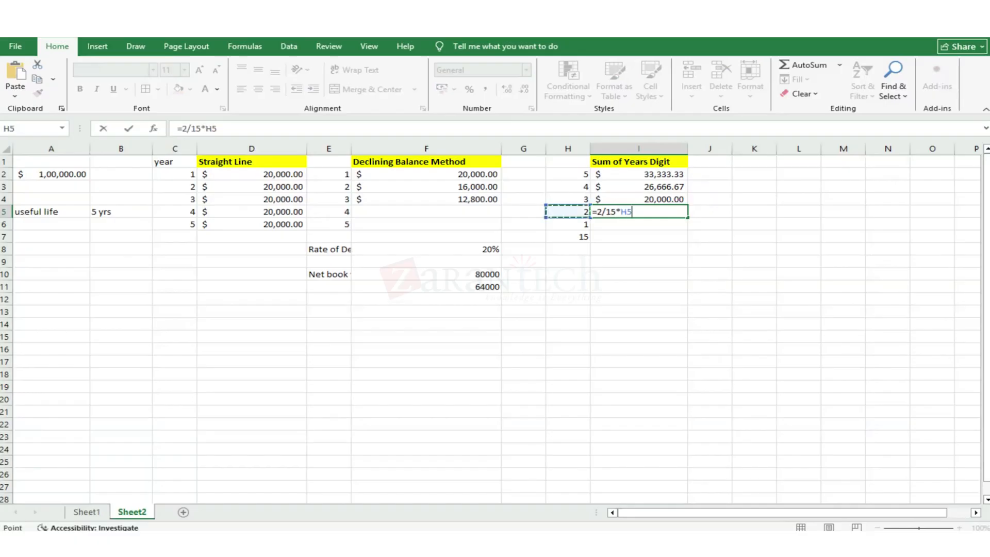
key("Left")
key("Left")
key("Left")
key("Left")
key("Left")
key("Left")
key("Left")
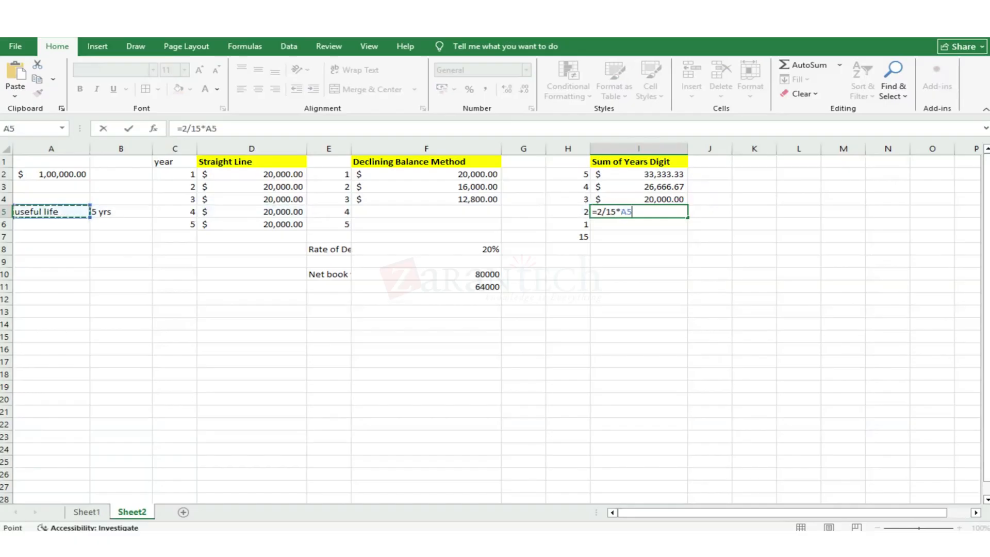
key("Up")
key("Up")
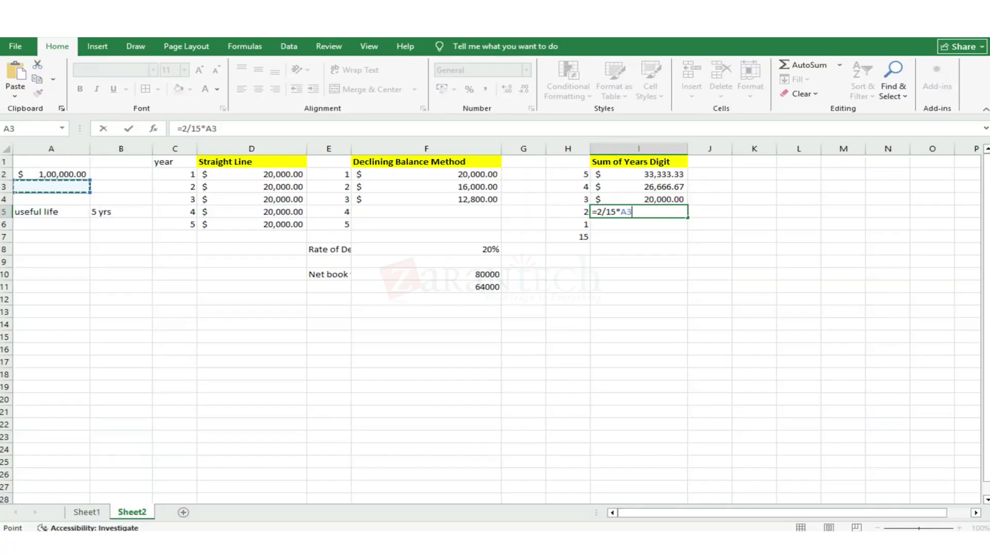
key("Up")
key("Return")
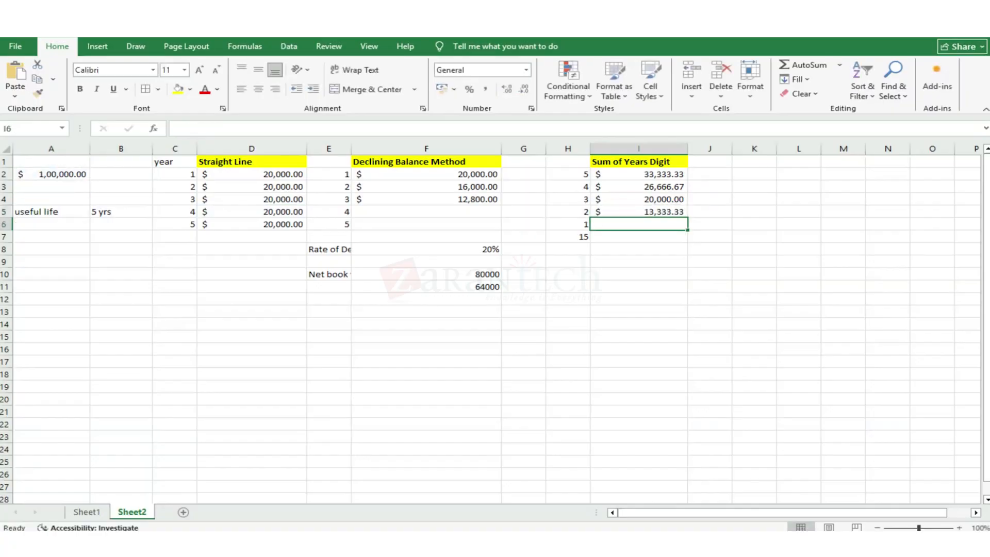
- Compare the first-year depreciation in row 2 across the Straight Line, Declining Balance Method and Sum of Years Digit columns
key("Up")
key("Up")
key("Up")
key("Up")
key("Up")
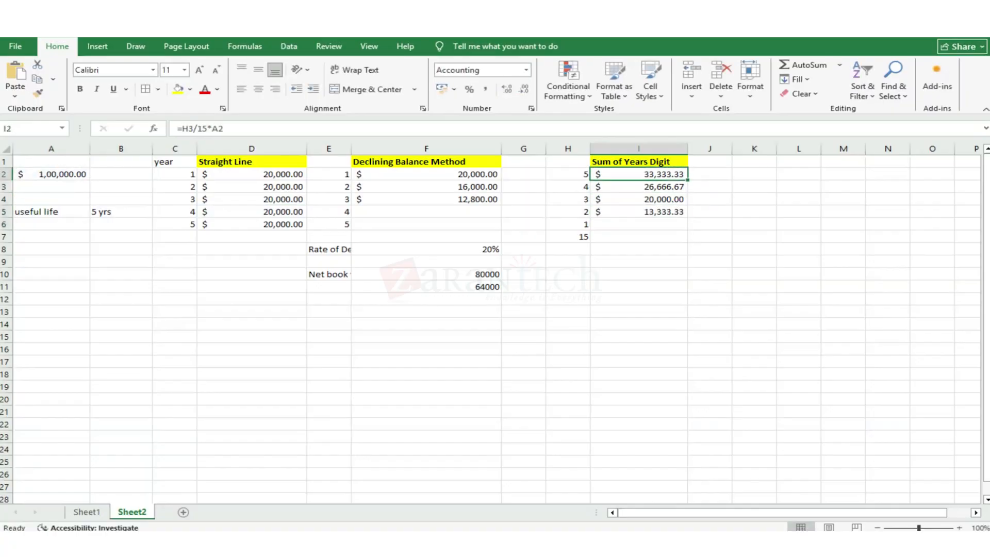
key("Down")
key("Left")
key("Left")
key("Left")
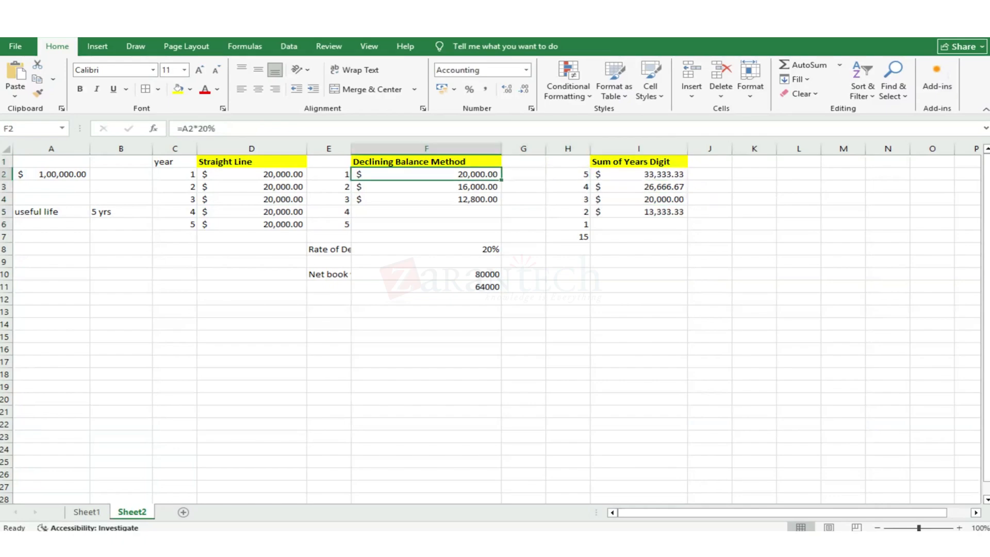
key("Left")
key("Left")
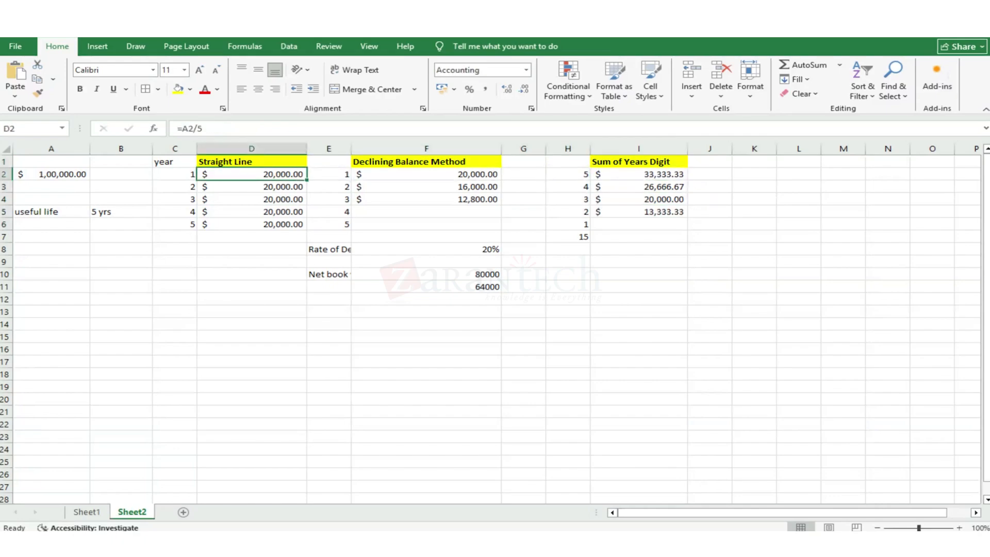
key("Right")
key("Right")
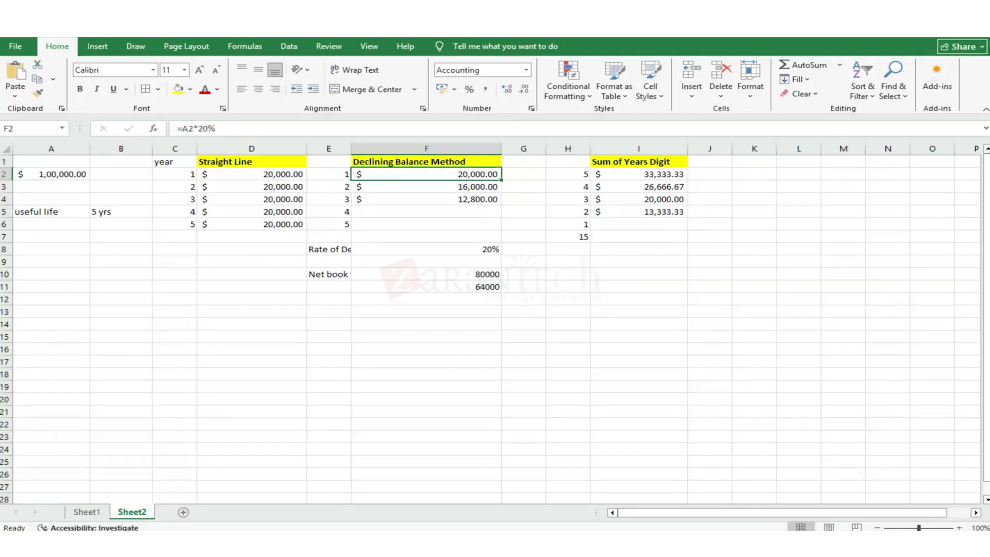
key("Right")
key("Right")
key("Right")
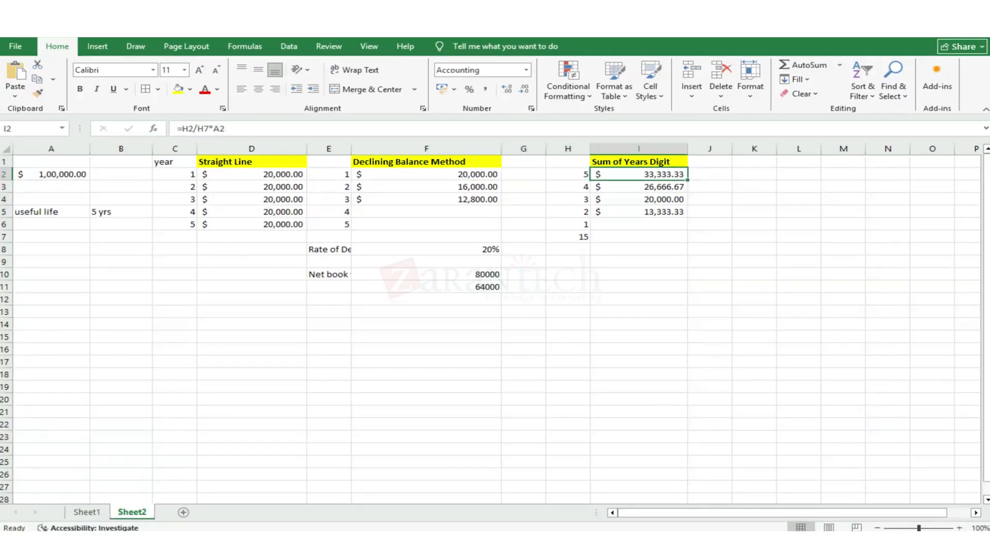
key("Left")
key("Left")
key("Left")
key("Left")
key("Left")
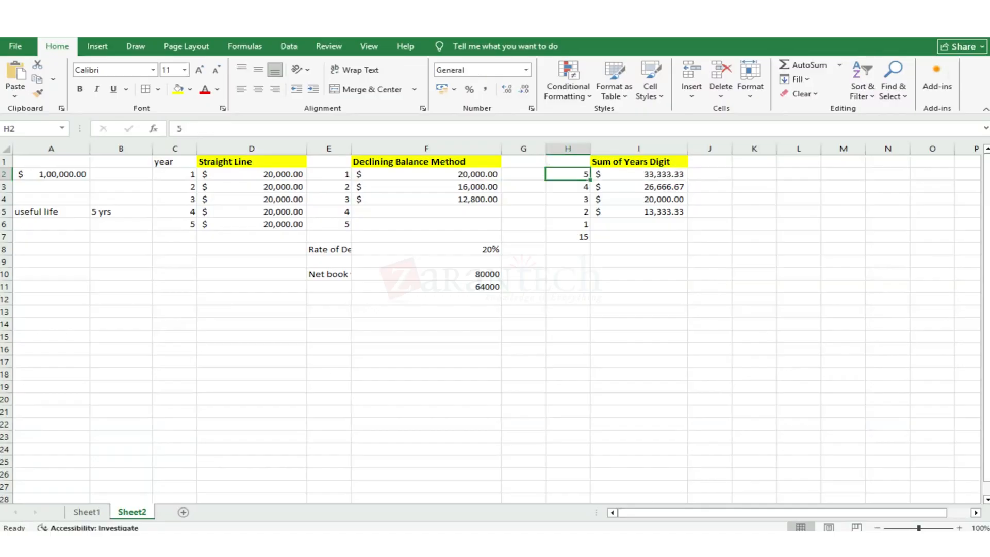
- Compare the second-year depreciation in row 3 across the three method columns
key("Down")
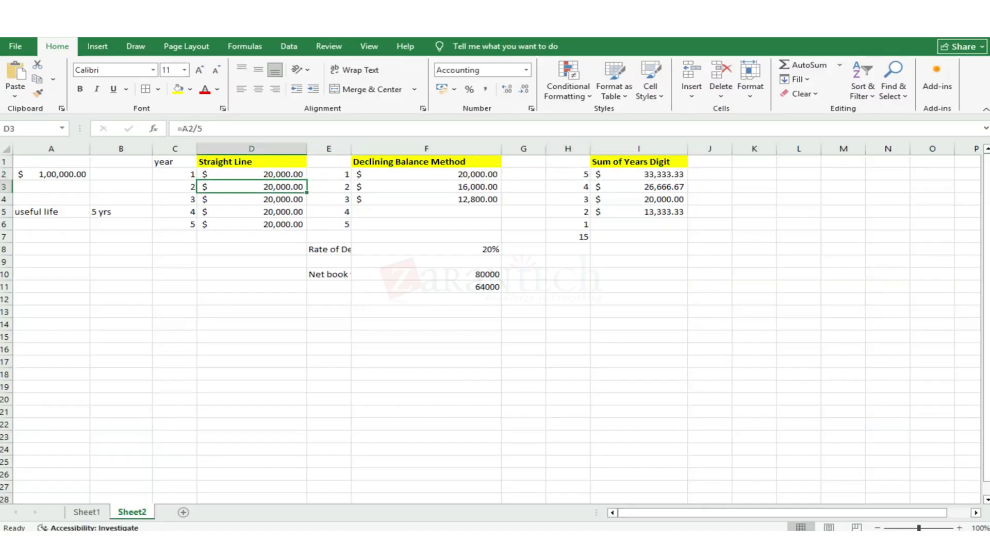
key("Right")
key("Right")
key("Right")
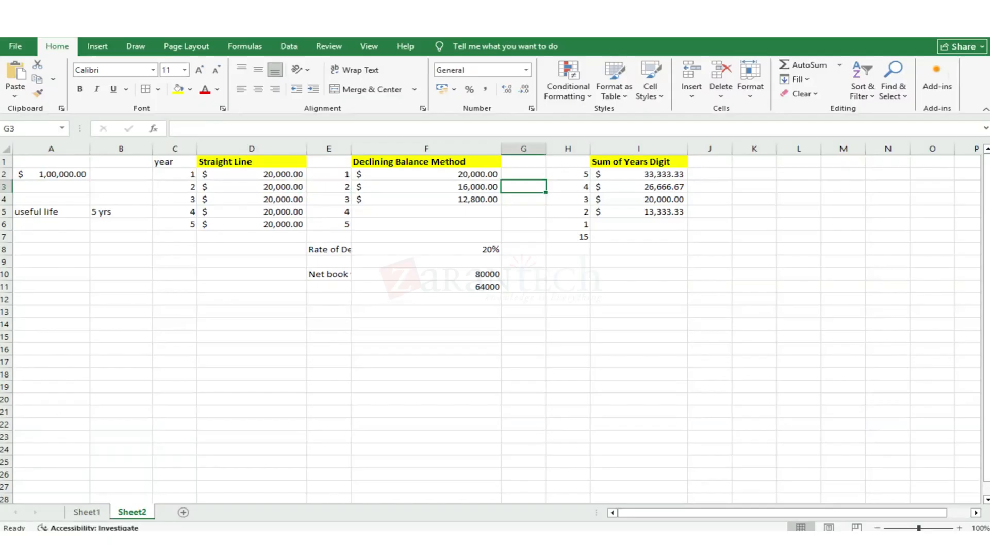
key("Right")
key("Left")
key("Left")
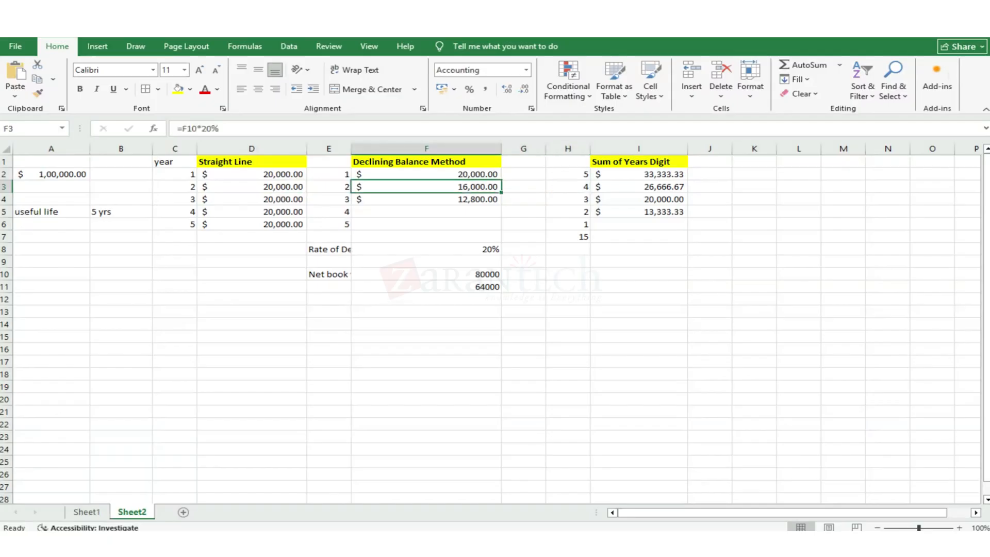
key("Right")
key("Right")
key("Right")
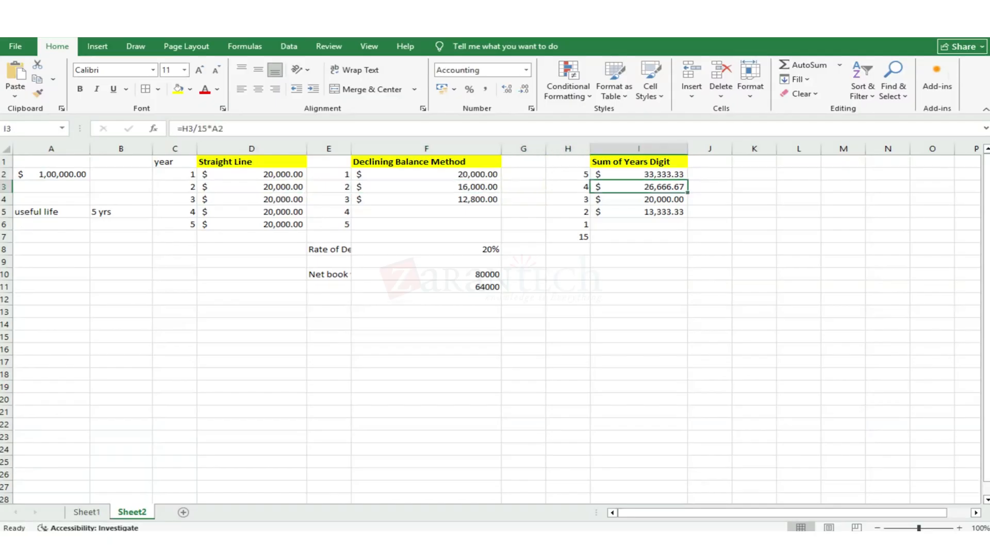
key("Left")
key("Left")
key("Left")
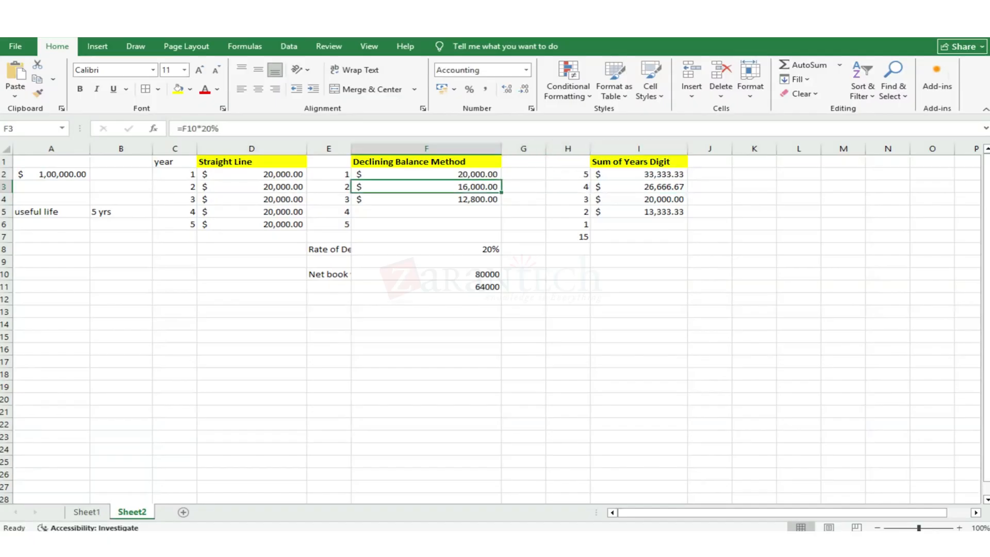
key("Left")
key("Left")
- Compare the third-year depreciation in row 4 across the three method columns
key("Down")
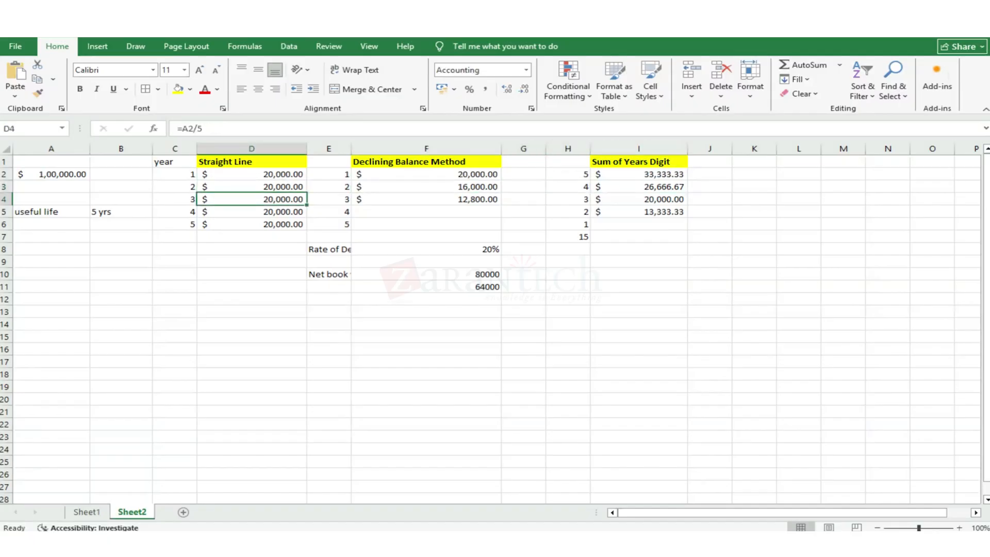
key("Right")
key("Right")
key("Right")
key("Right")
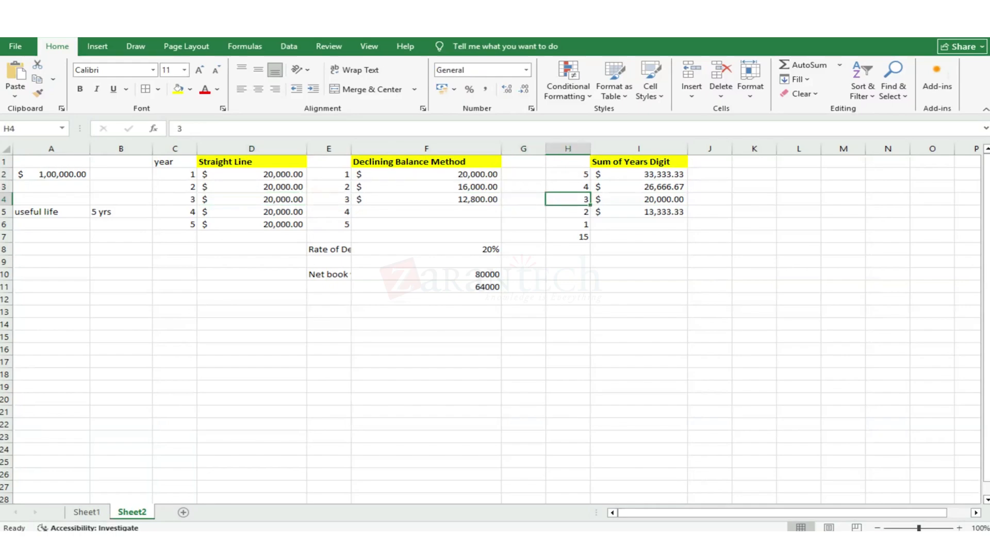
key("Left")
key("Left")
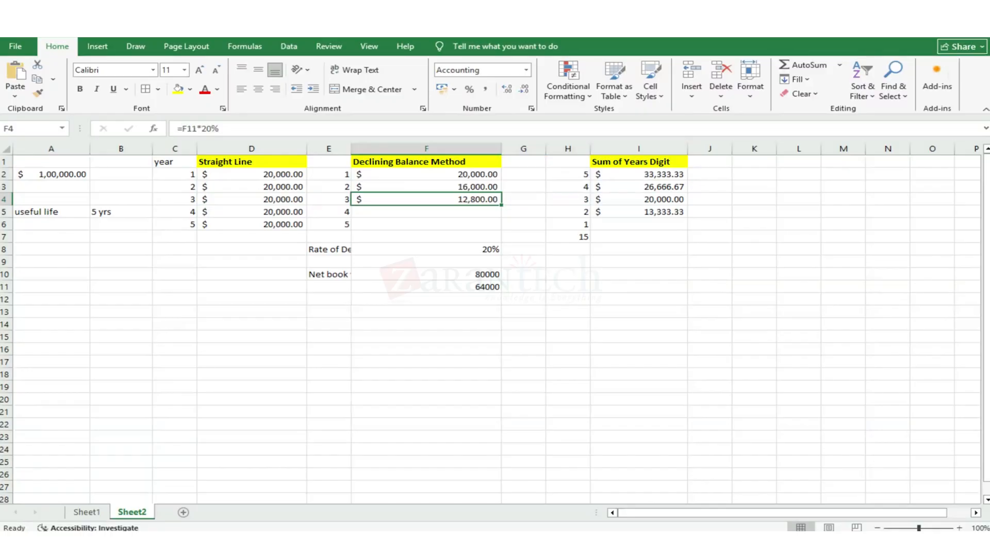
key("Right")
key("Right")
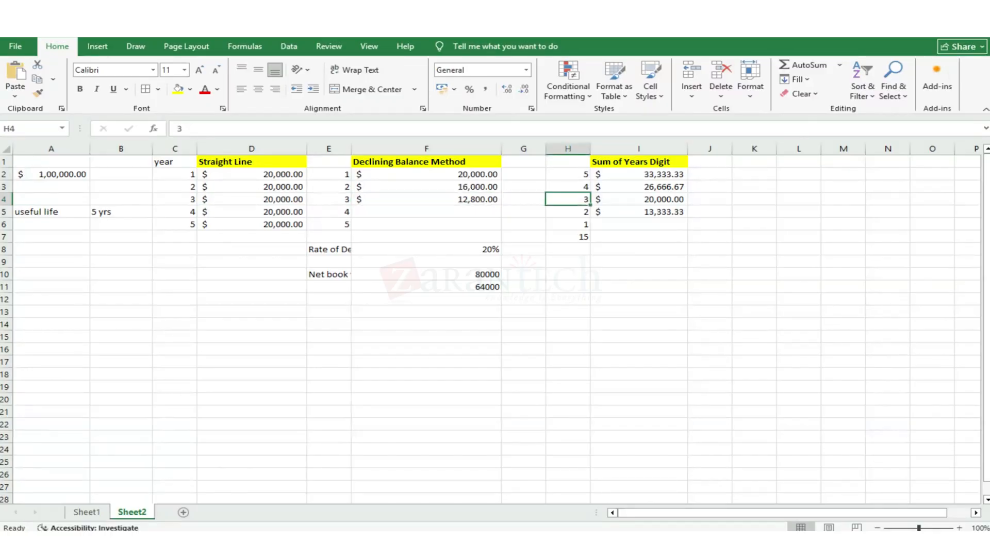
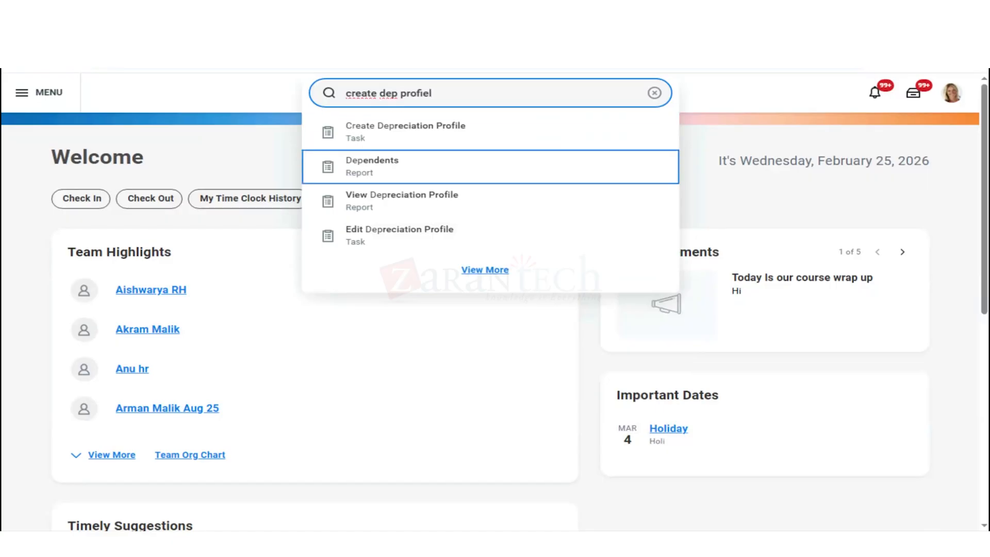
- In Workday, open the Create Depreciation Profile task and name the profile "480 SL Curr in Service Manually or when issue JK"
key("Up")
key("Return")
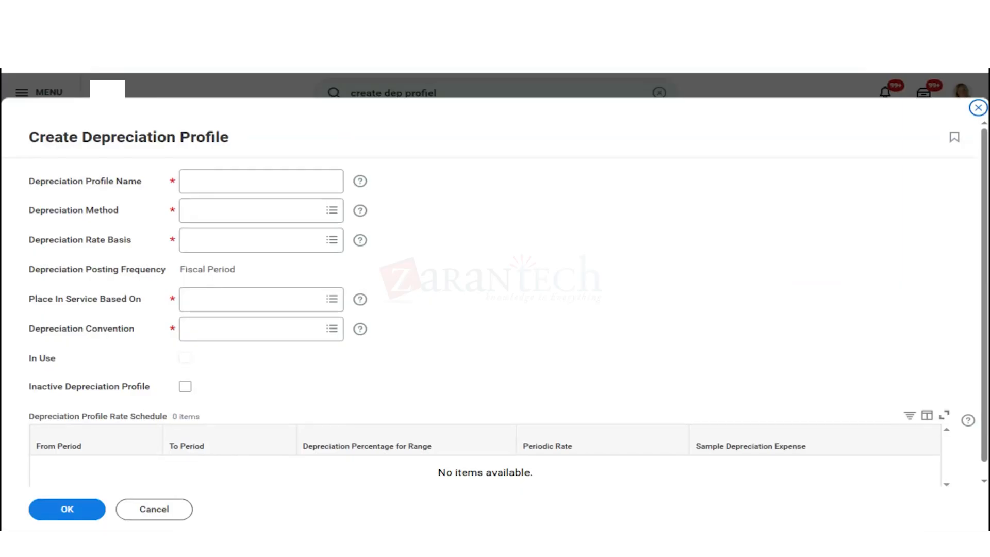
left_click(256, 178)
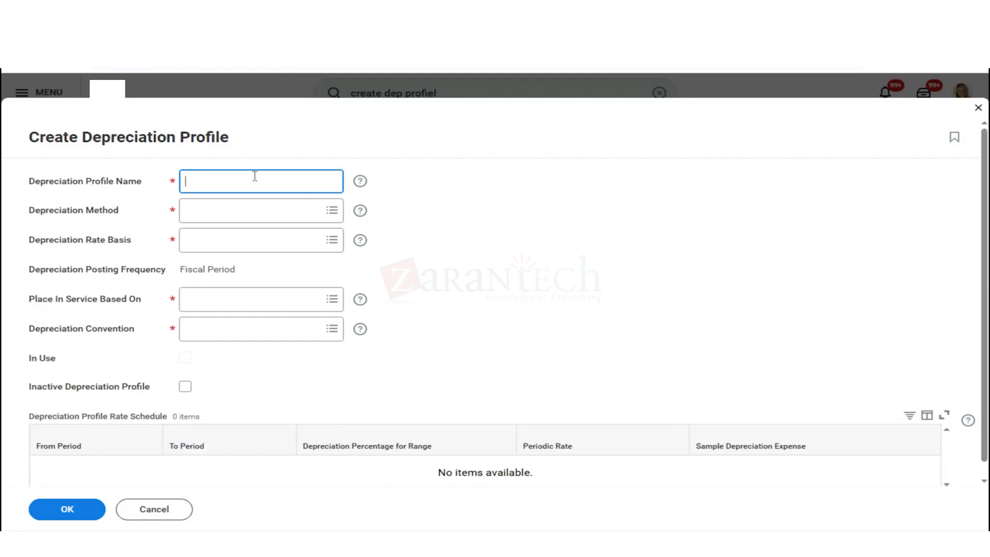
type("480 SL Curr in Servi")
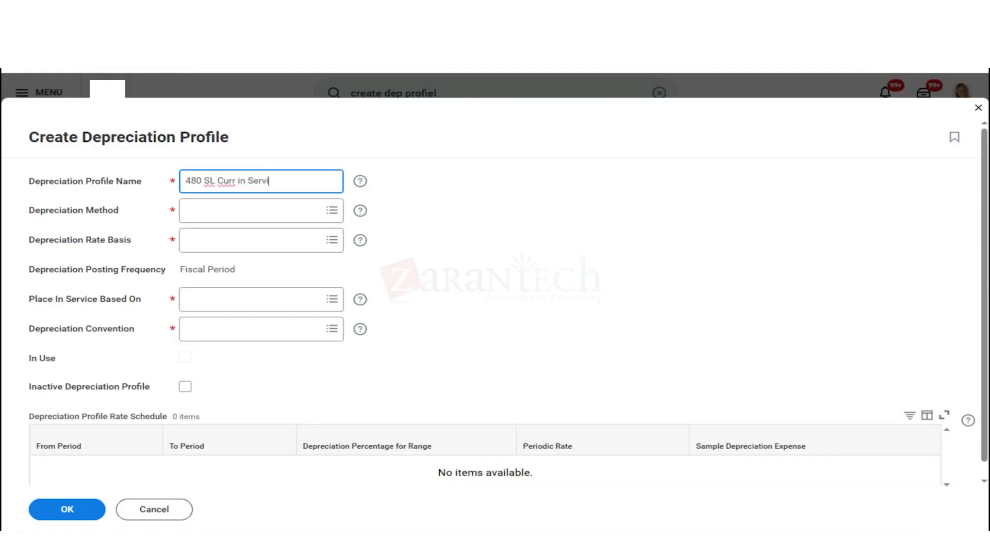
type("ce")
type(" Manully ad")
key("BackSpace")
key("BackSpace")
key("BackSpace")
key("BackSpace")
key("BackSpace")
key("BackSpace")
type("ally")
key("BackSpace")
type("lly")
key("BackSpace")
key("BackSpace")
type("y")
key("BackSpace")
type("lu")
key("BackSpace")
type("y or when issue JK")
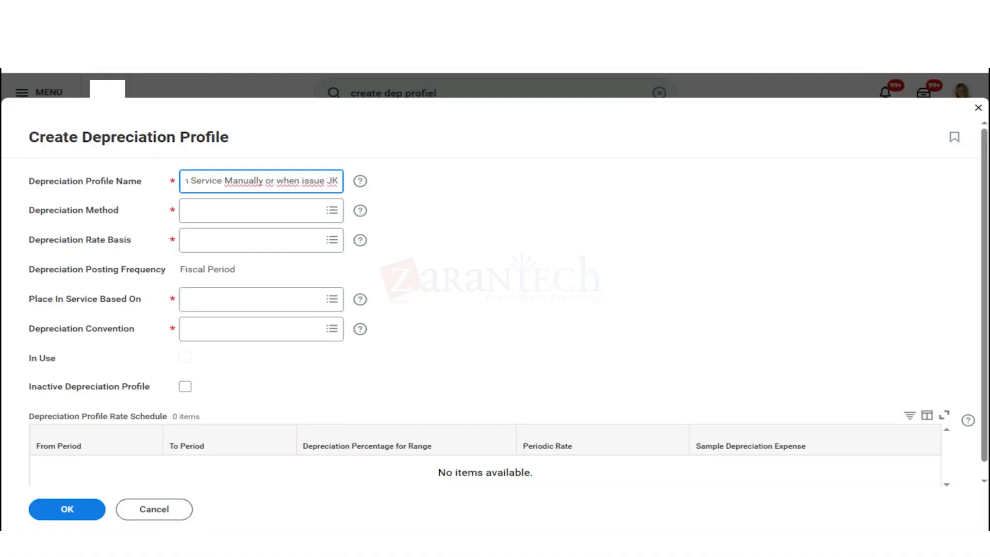
key("Tab")
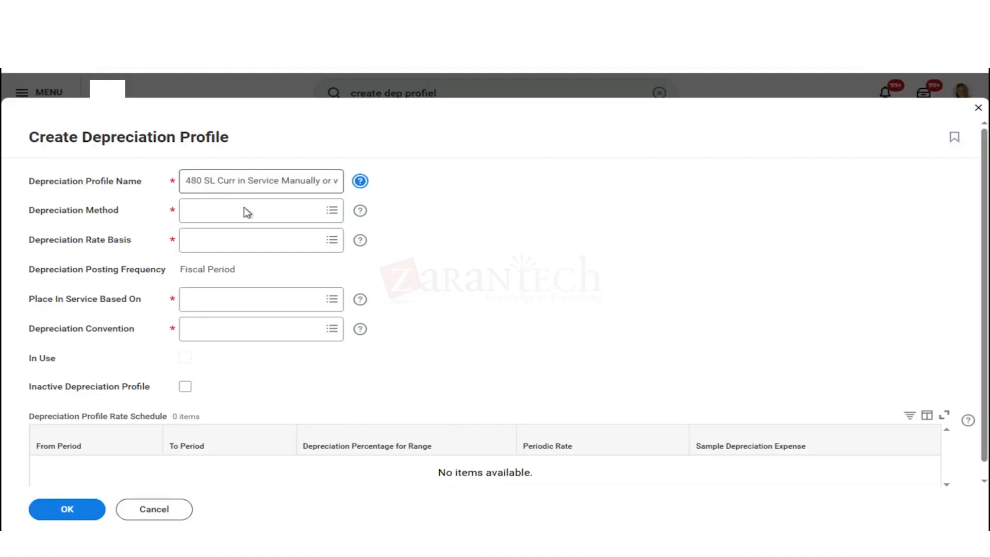
- Set the profile's Depreciation Method to Straight Line and review the other available methods
left_click(257, 217)
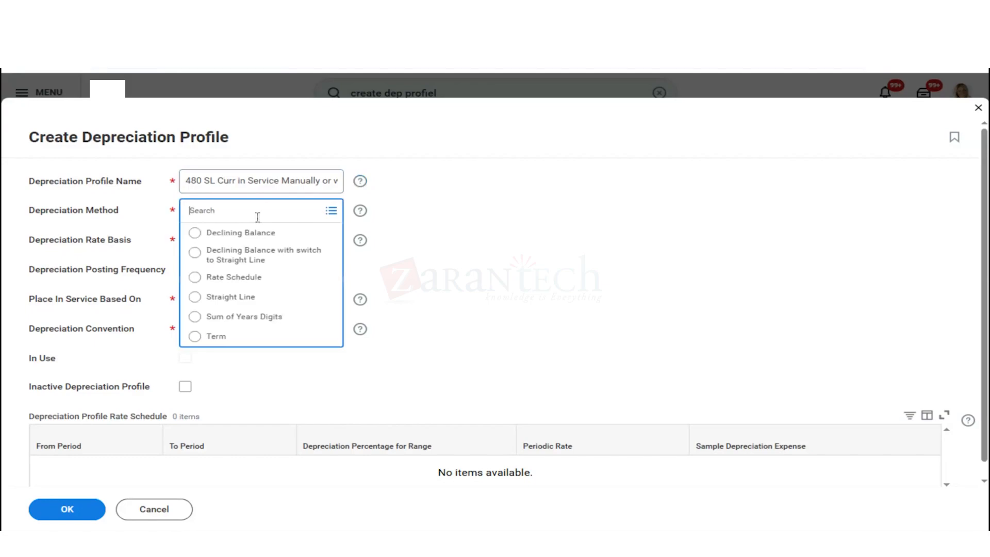
left_click(249, 304)
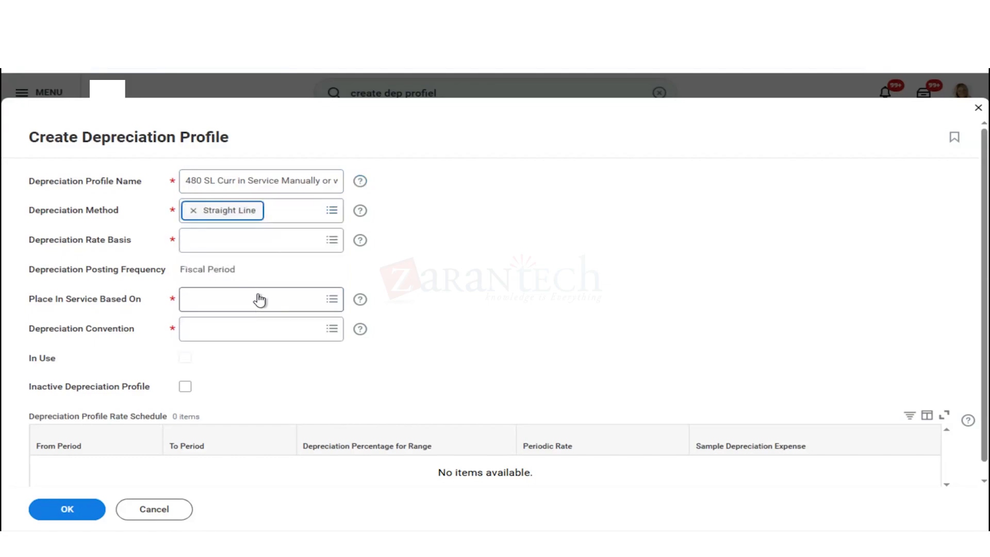
left_click(331, 214)
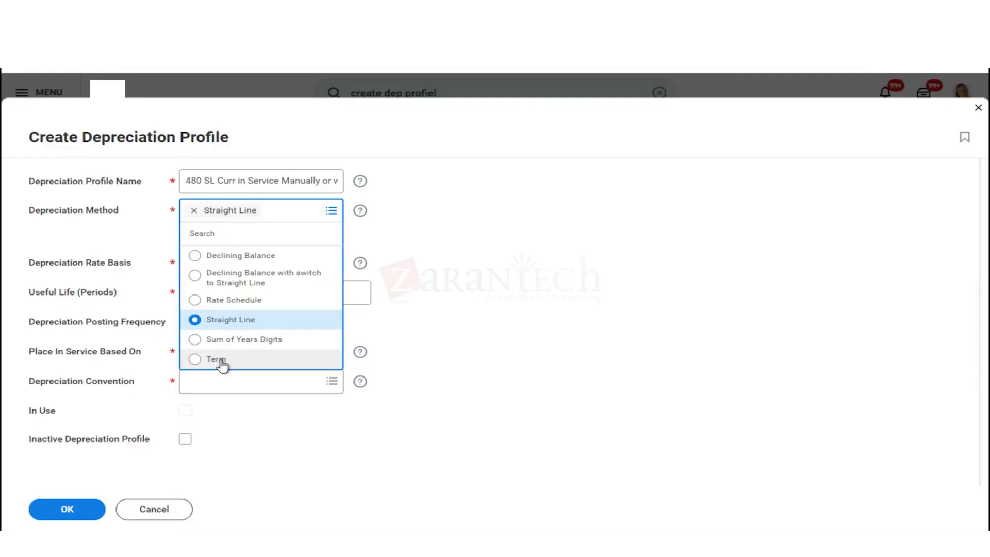
- Keep Straight Line as the Depreciation Method and set the Depreciation Rate Basis to Periods
left_click(238, 321)
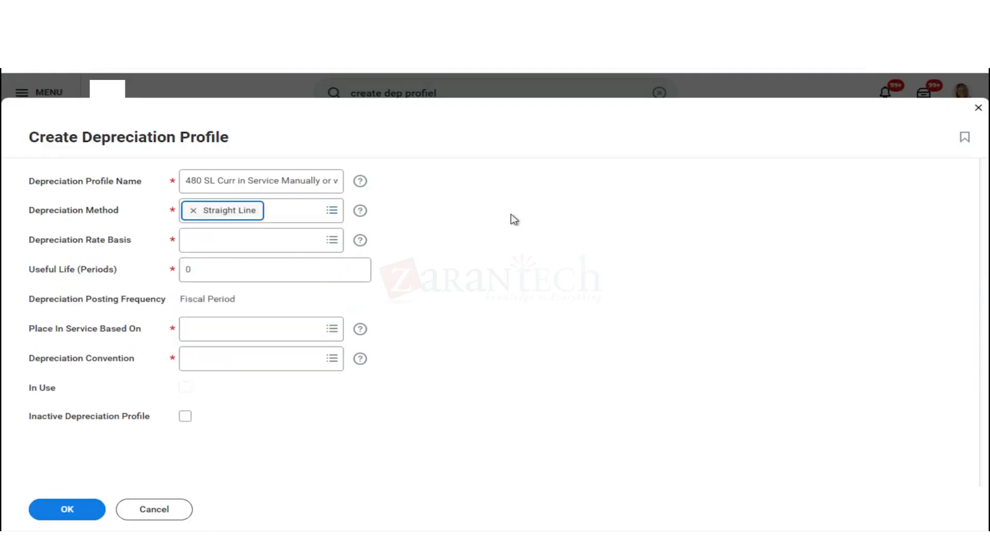
left_click(317, 242)
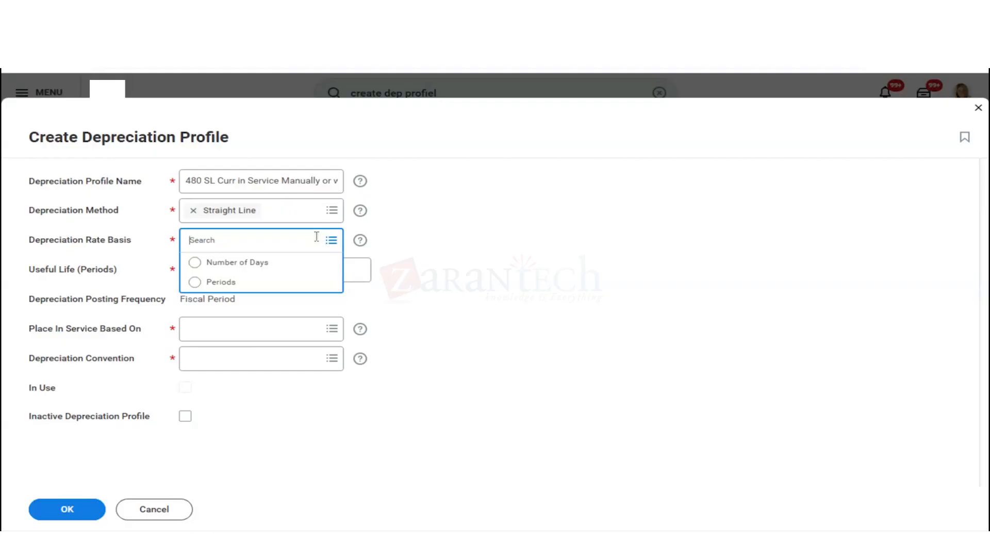
key("Down")
key("Down")
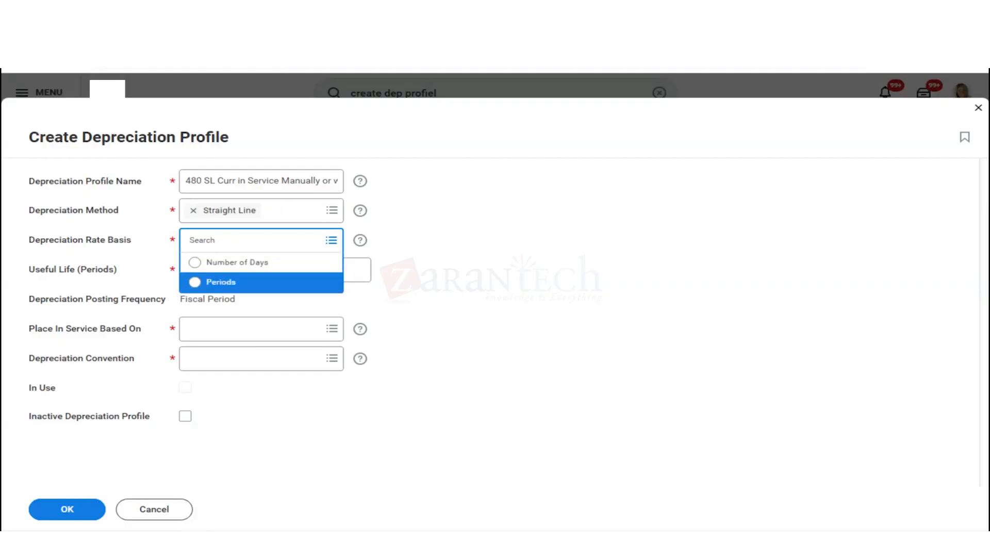
key("Return")
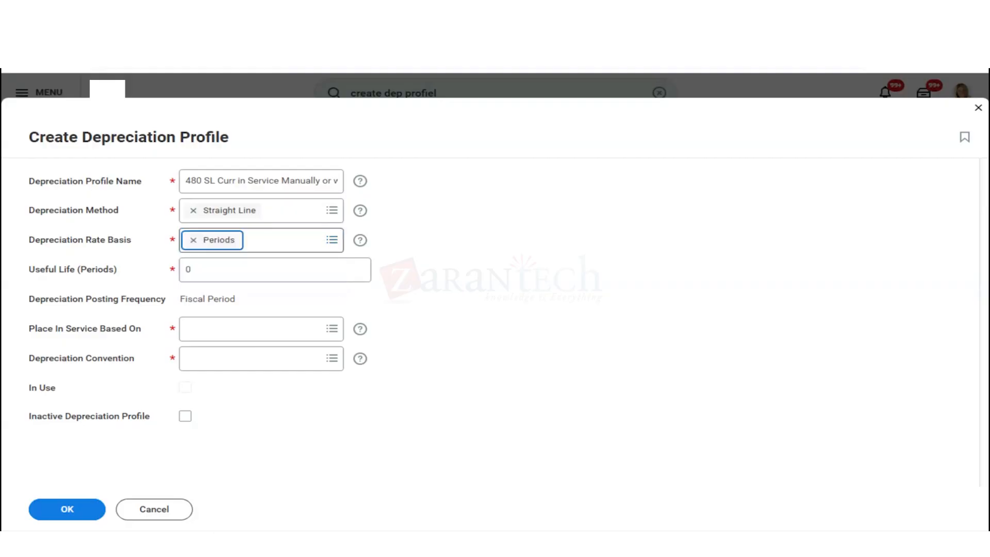
- Set the Useful Life to 470 periods and Place In Service Based On to Manually or When Issued
left_click(278, 269)
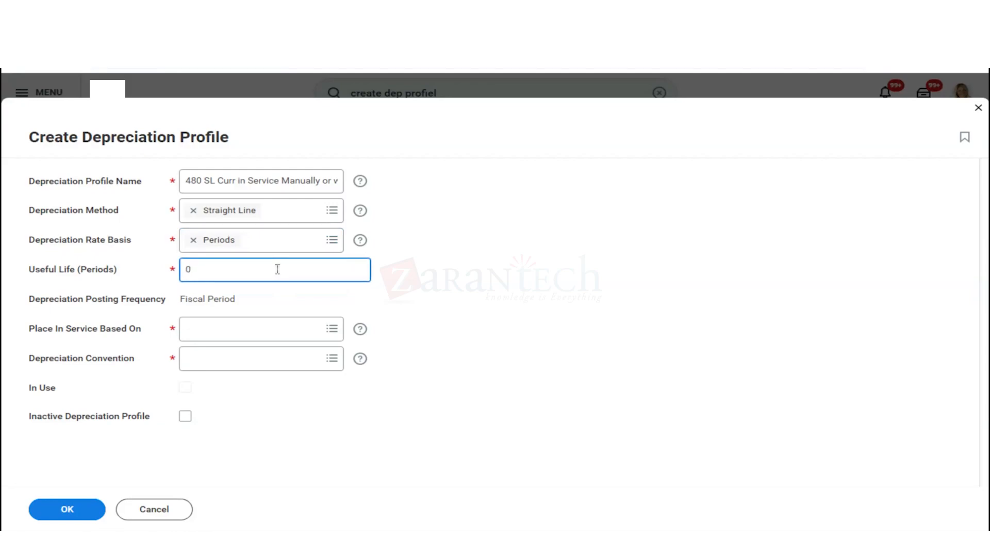
key("BackSpace")
type("470")
left_click(458, 338)
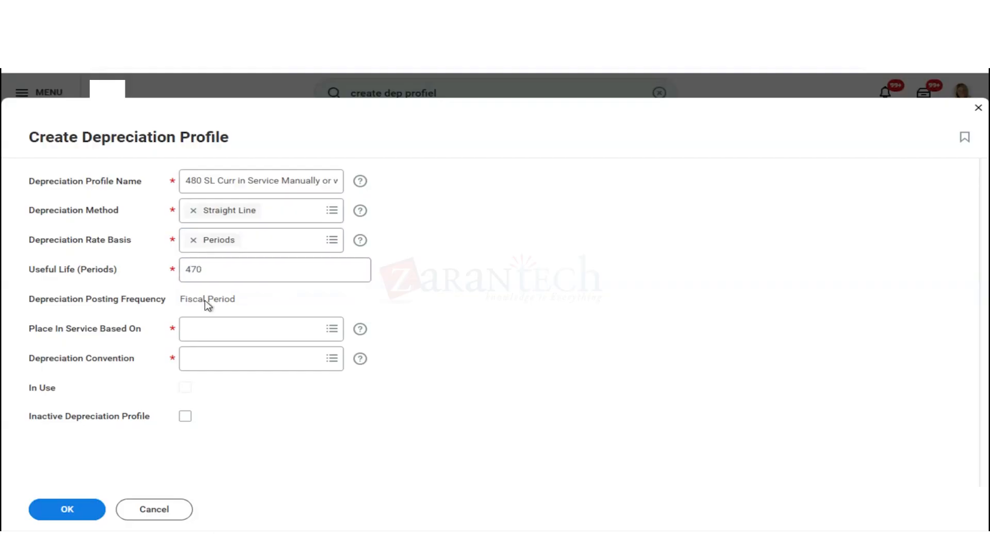
left_click(216, 332)
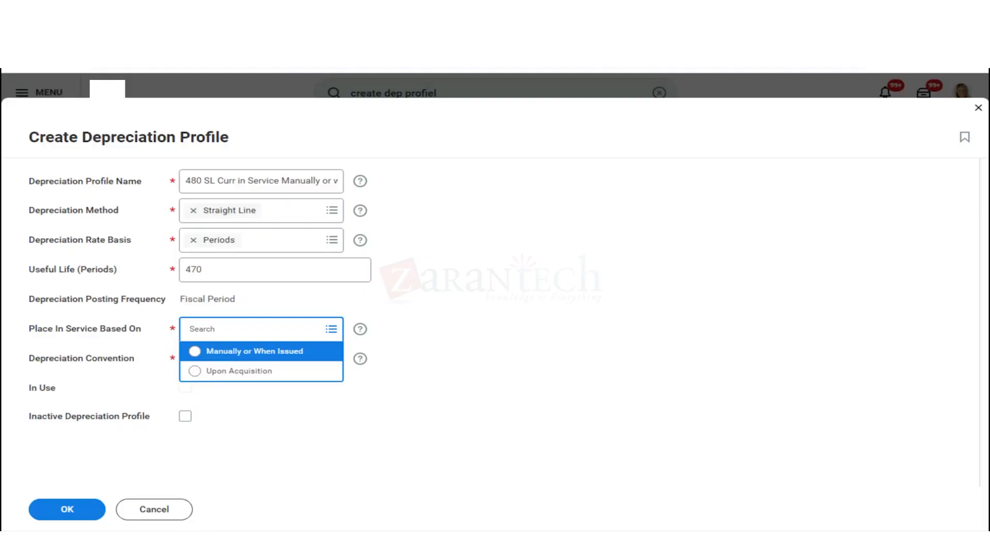
key("Down")
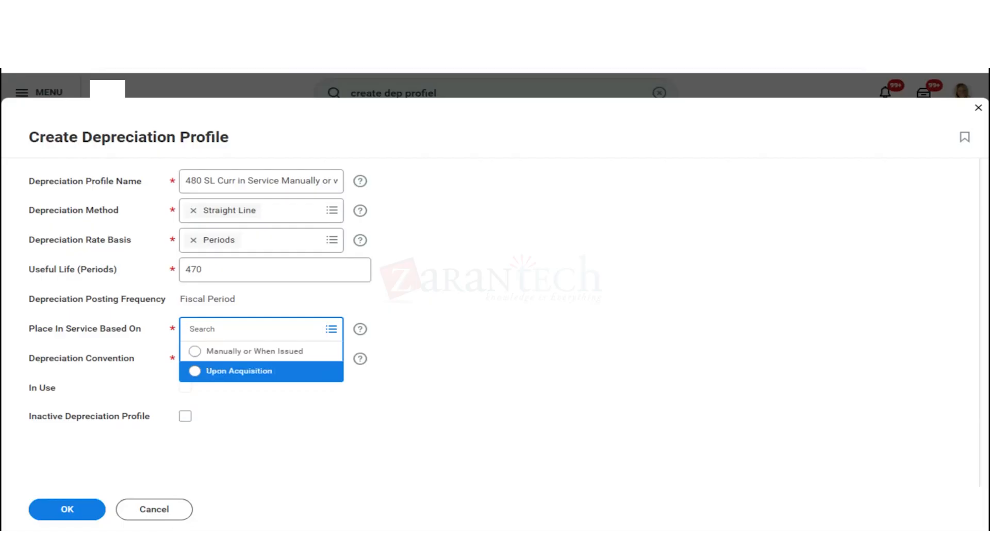
key("Up")
key("Return")
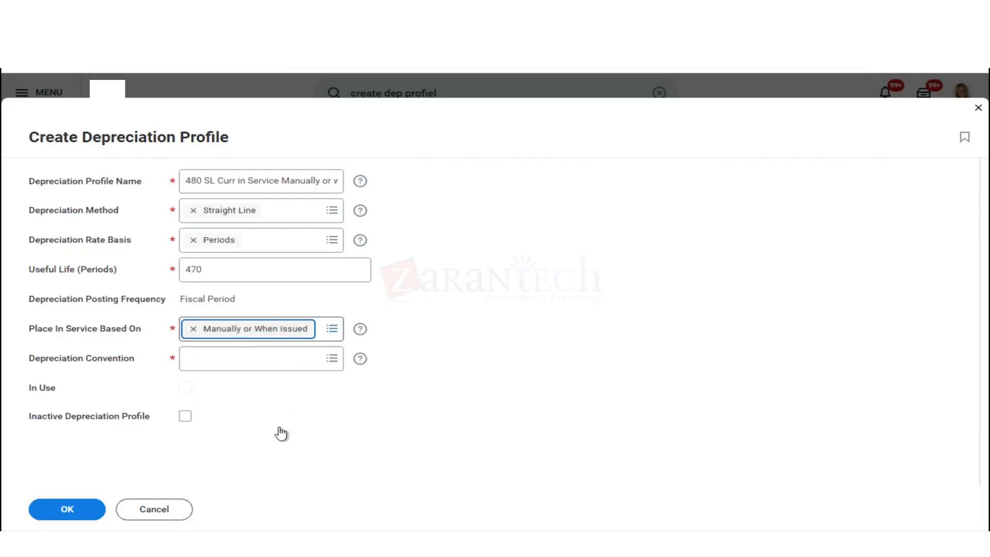
- Set the Depreciation Convention to Current Period and submit the 480 SL profile
left_click(267, 357)
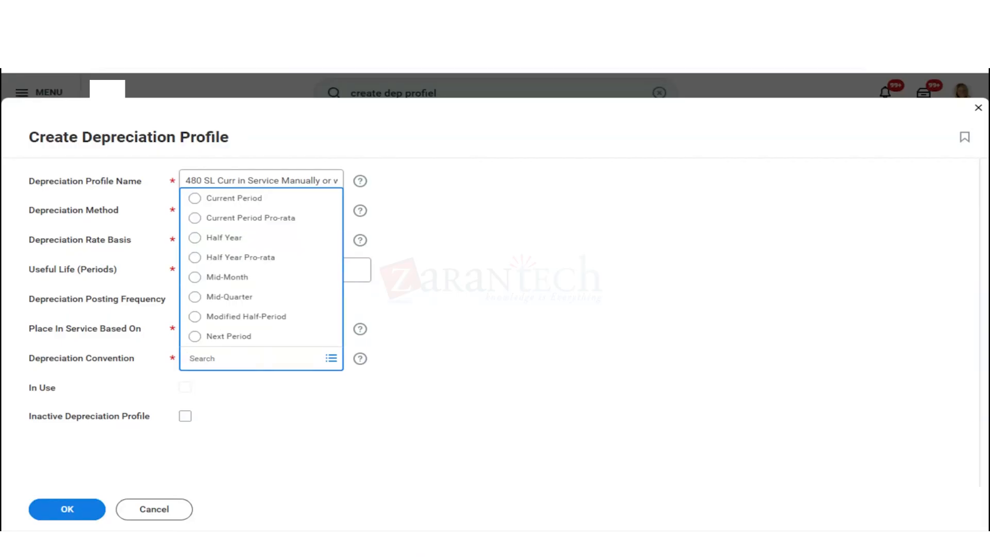
key("Down")
key("Down")
key("Up")
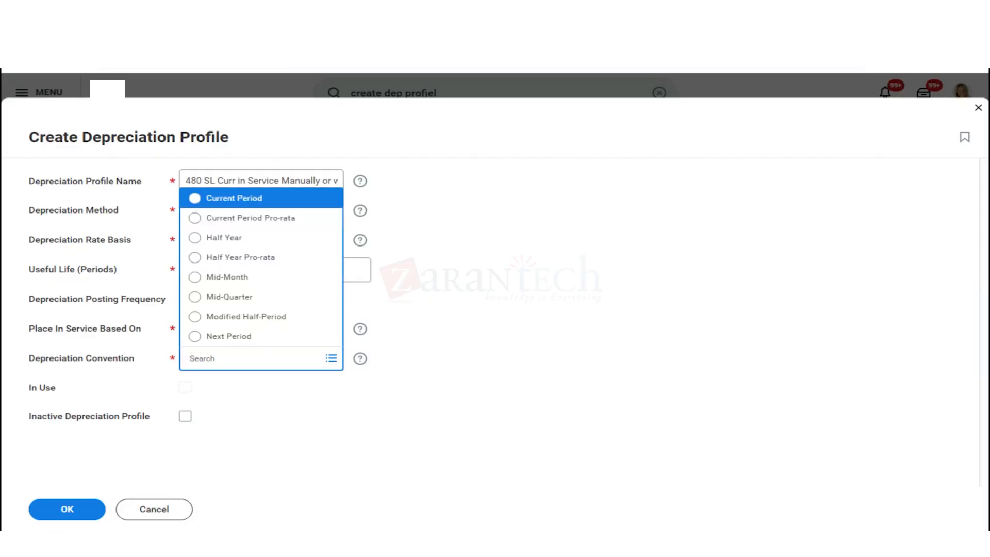
key("Down")
key("Down")
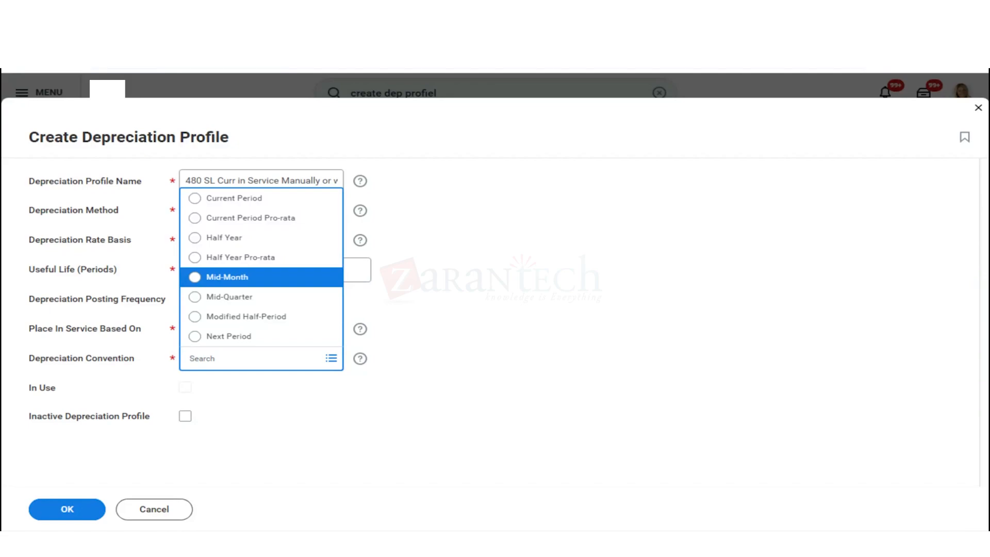
key("Down")
key("Down")
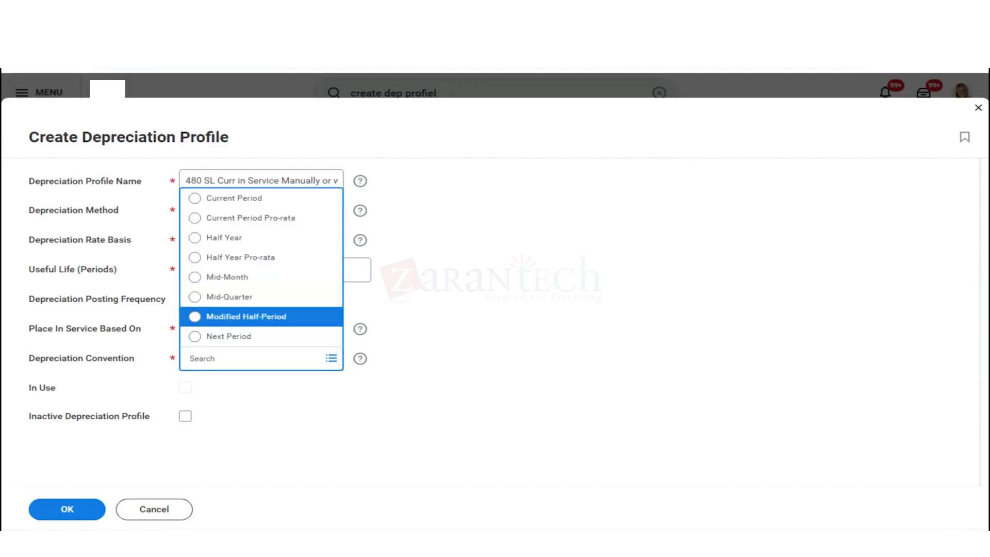
key("Up")
key("Up")
key("Up")
key("Up")
key("Up")
key("Up")
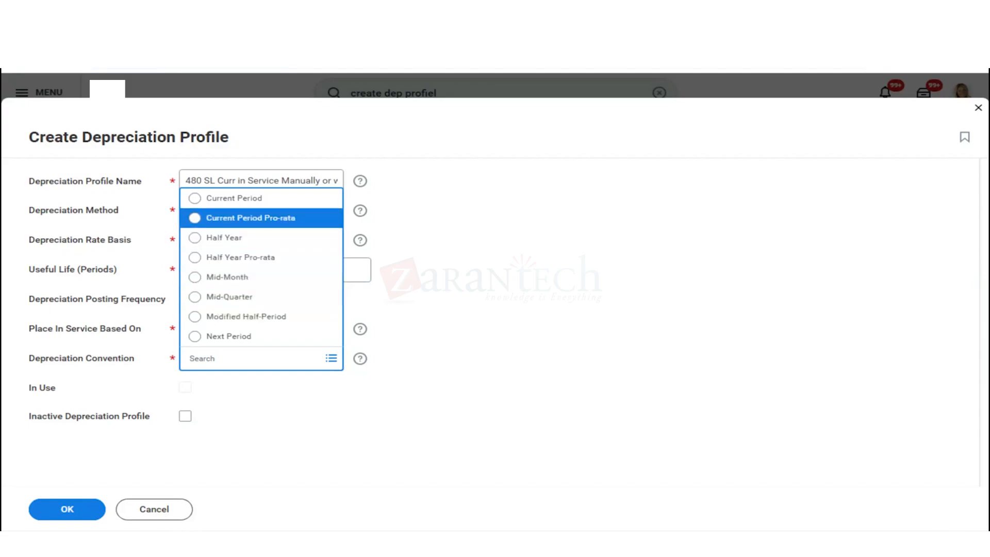
key("Return")
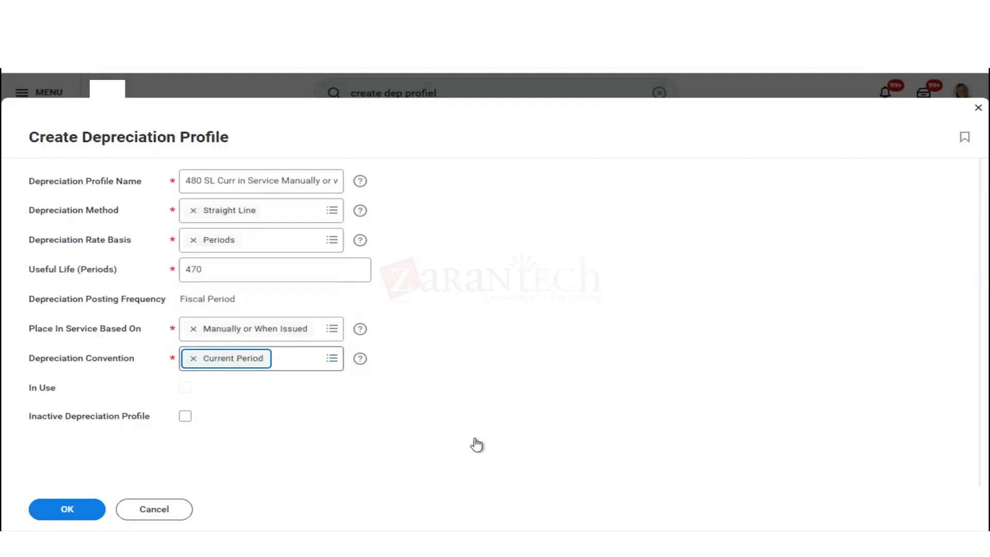
left_click(73, 510)
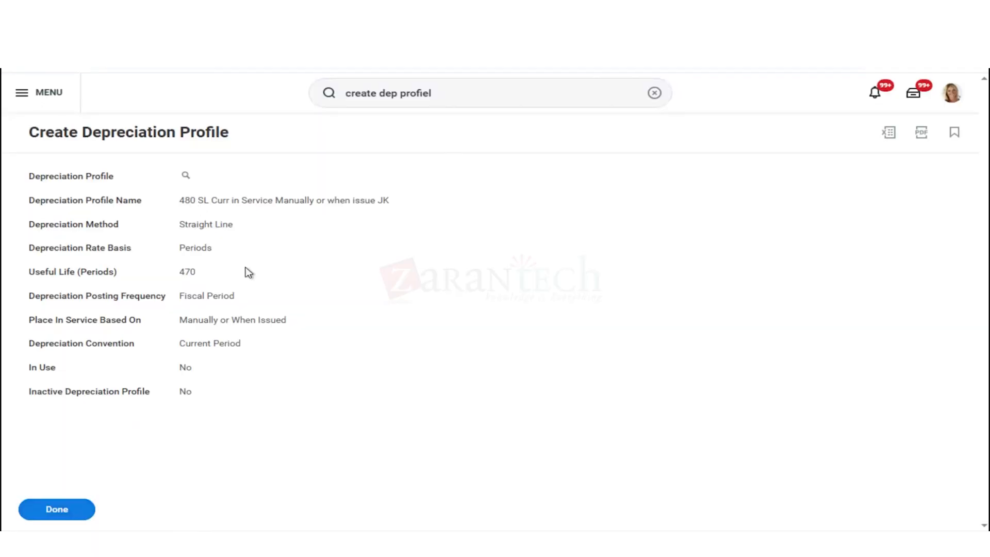
- Copy the "480 SL Curr" portion of the submitted profile's name
left_click(507, 85)
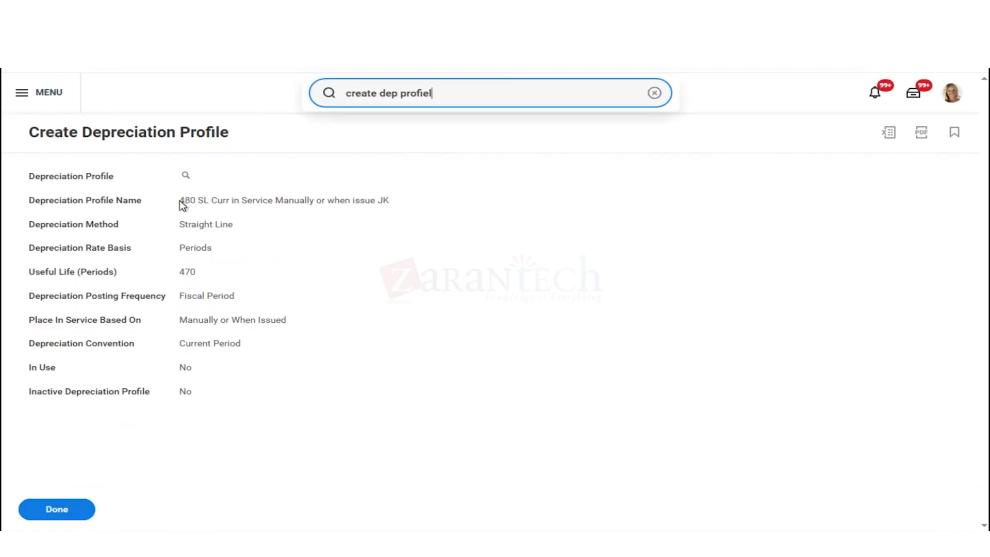
left_click_drag(180, 201, 229, 204)
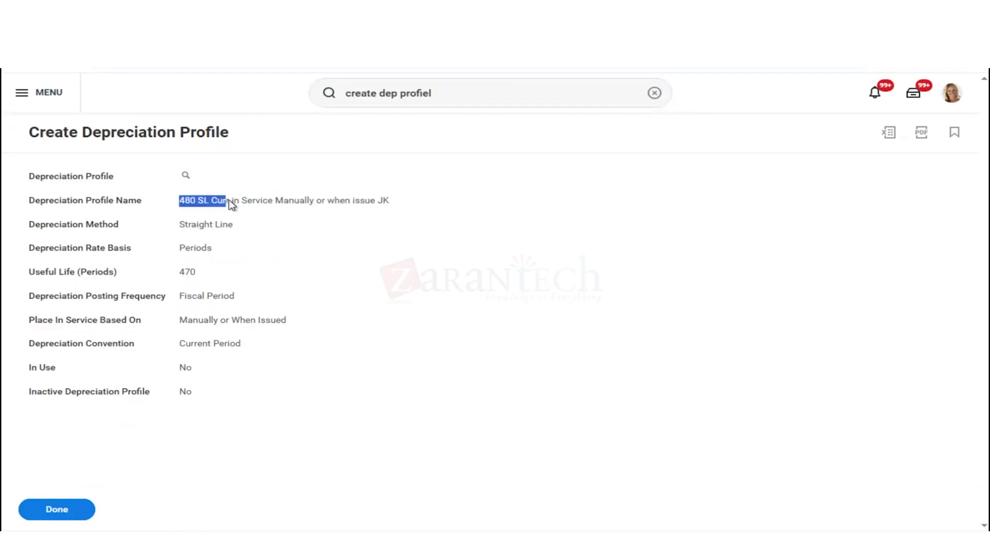
right_click(213, 207)
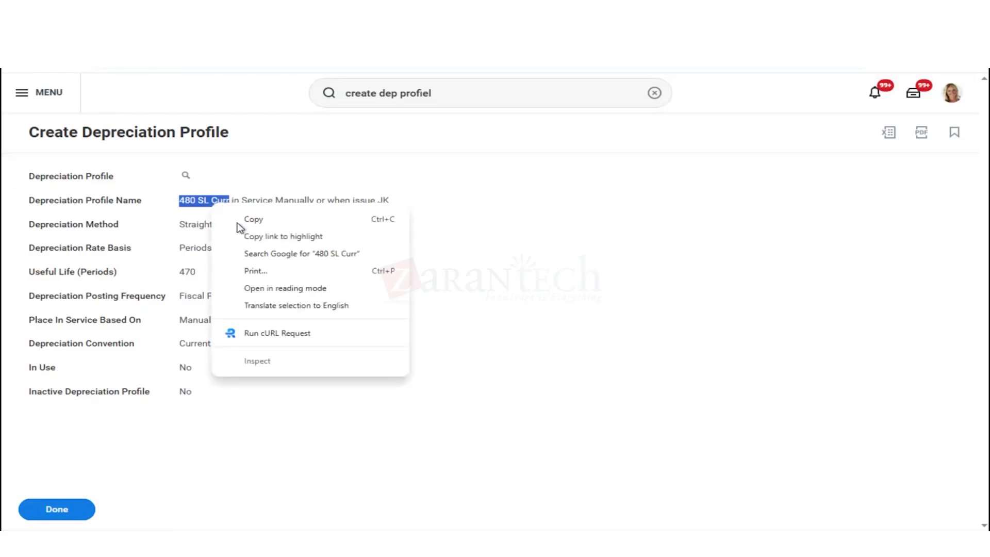
left_click(249, 225)
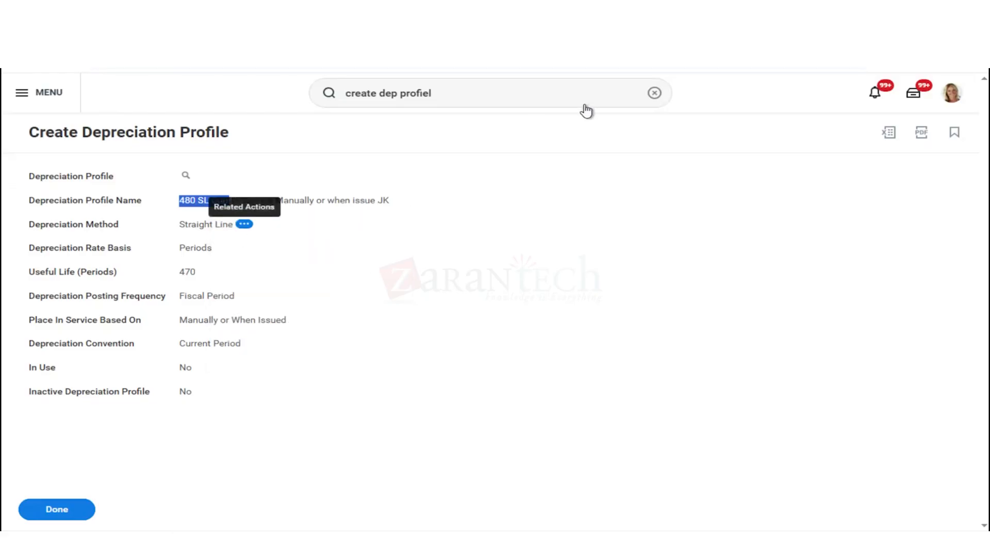
- Start another Create Depreciation Profile task and name the new profile "620 SL Curr", reusing the copied text
left_click(600, 94)
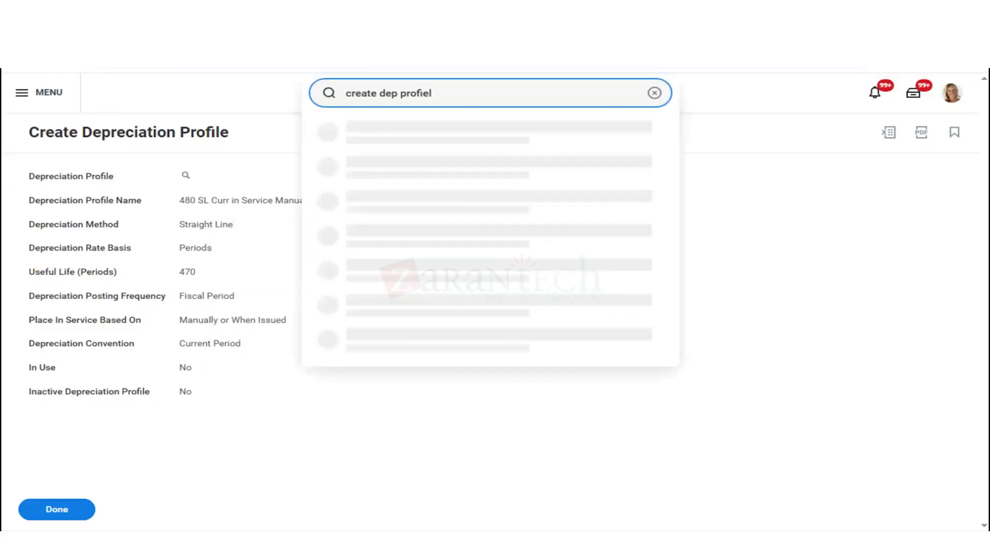
key("Return")
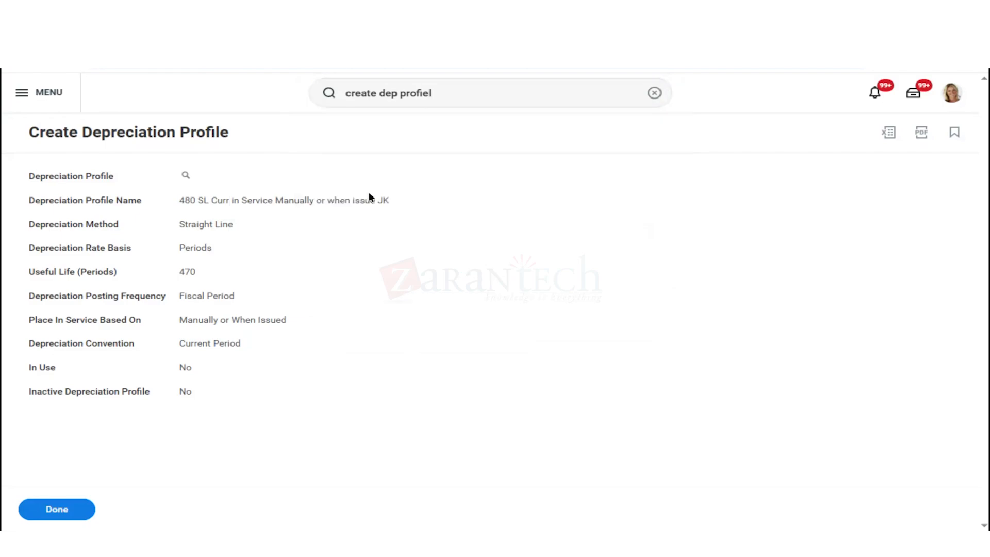
left_click(273, 186)
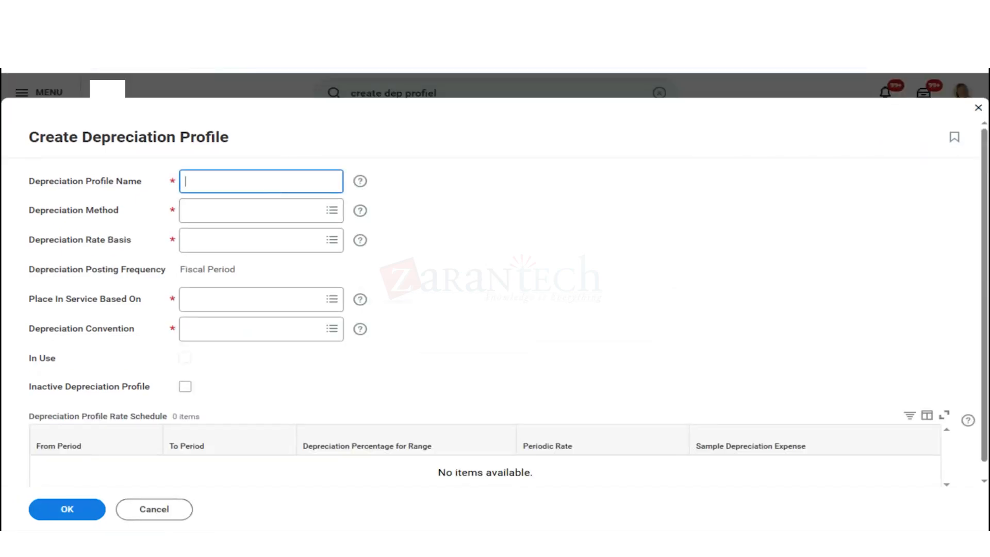
type("480 SL Curr")
key("shift+Home")
type("620")
- Set the 620 SL Curr profile's Depreciation Method to Straight Line and its Depreciation Rate Basis to Periods
left_click(283, 228)
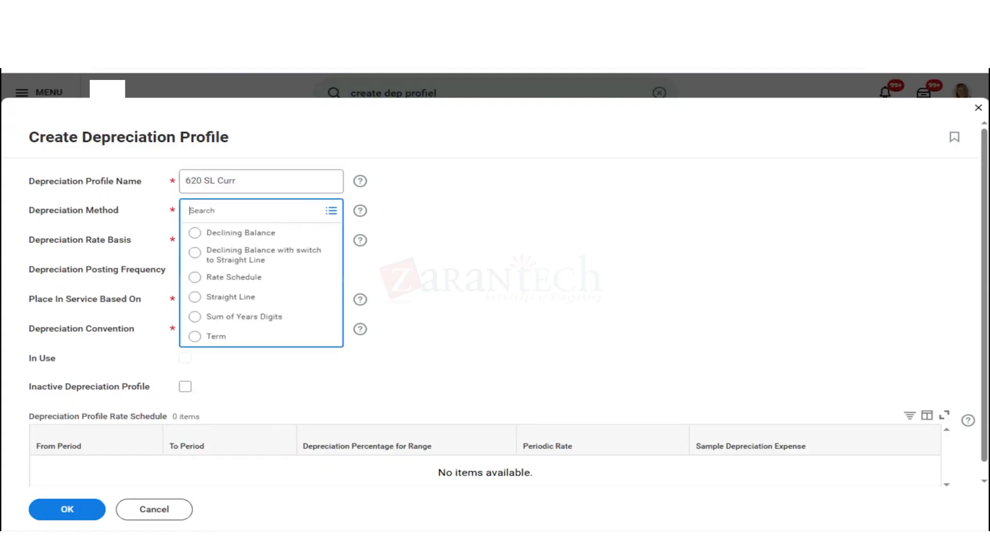
key("Down")
key("Down")
key("Down")
key("Down")
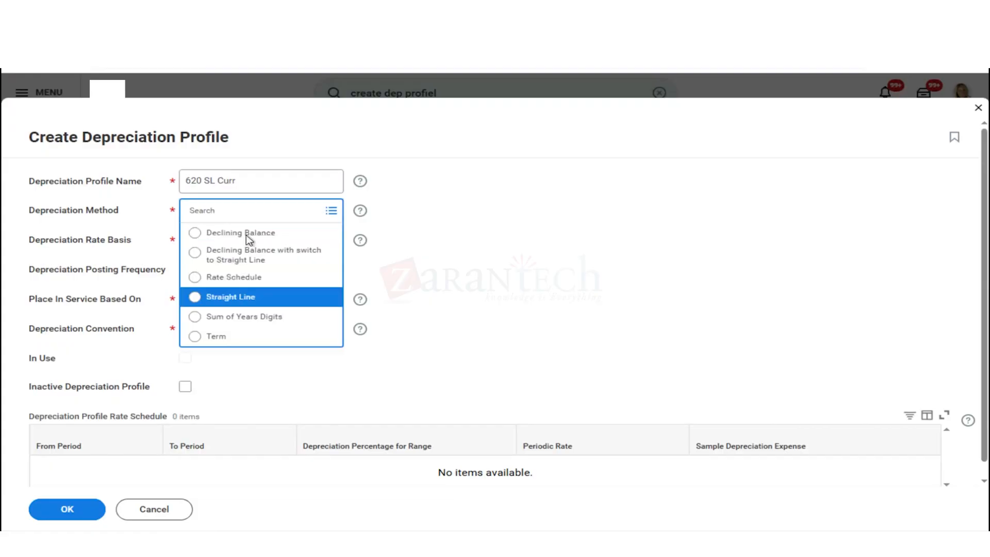
key("Return")
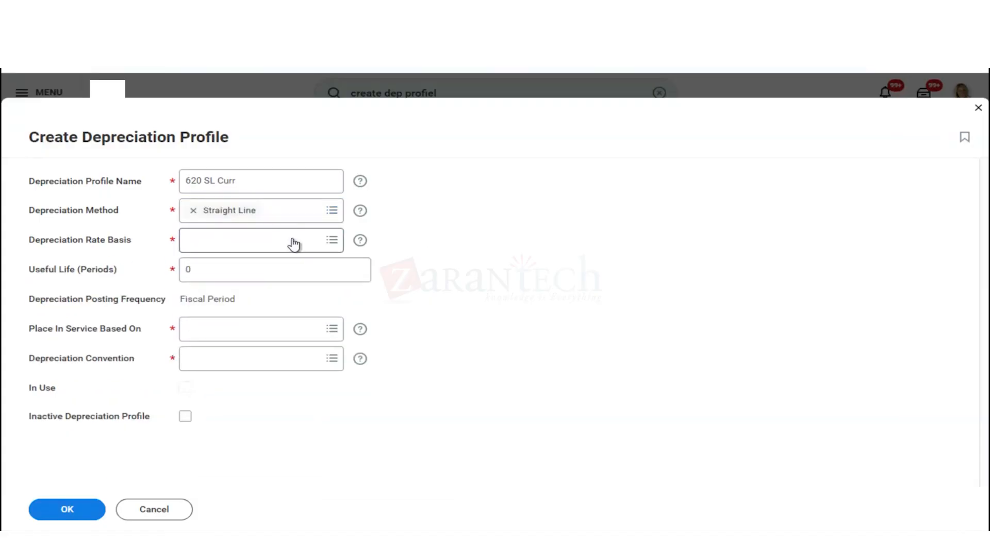
left_click(292, 242)
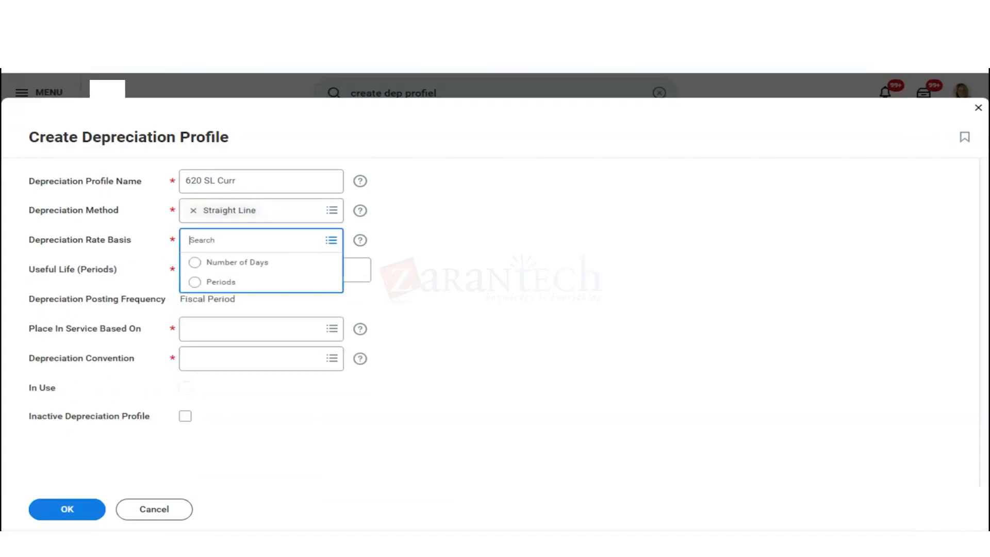
key("Down")
key("Down")
key("Return")
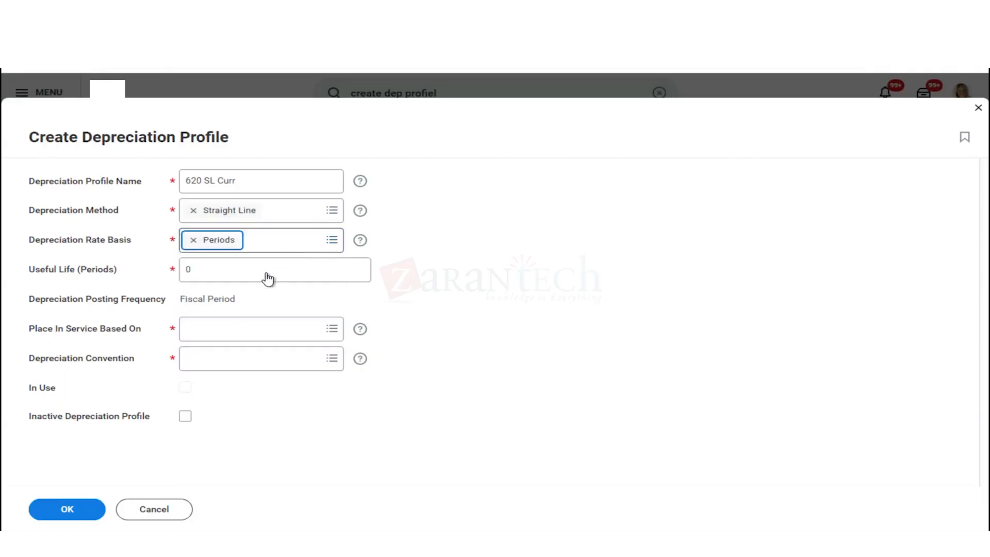
- Give the new profile a Useful Life of 620 periods and base Place In Service on Manually or When Issued
left_click(267, 270)
key("BackSpace")
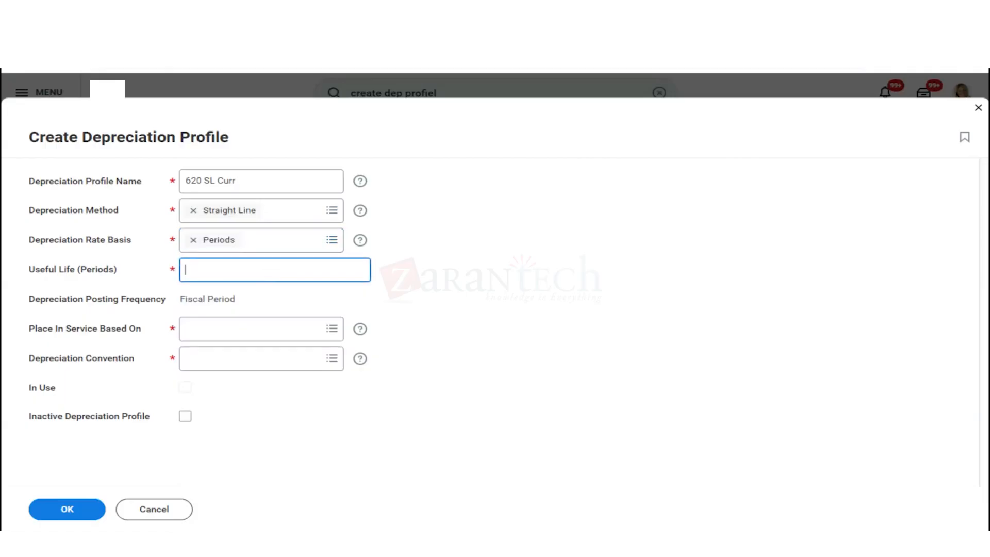
type("620")
left_click(259, 329)
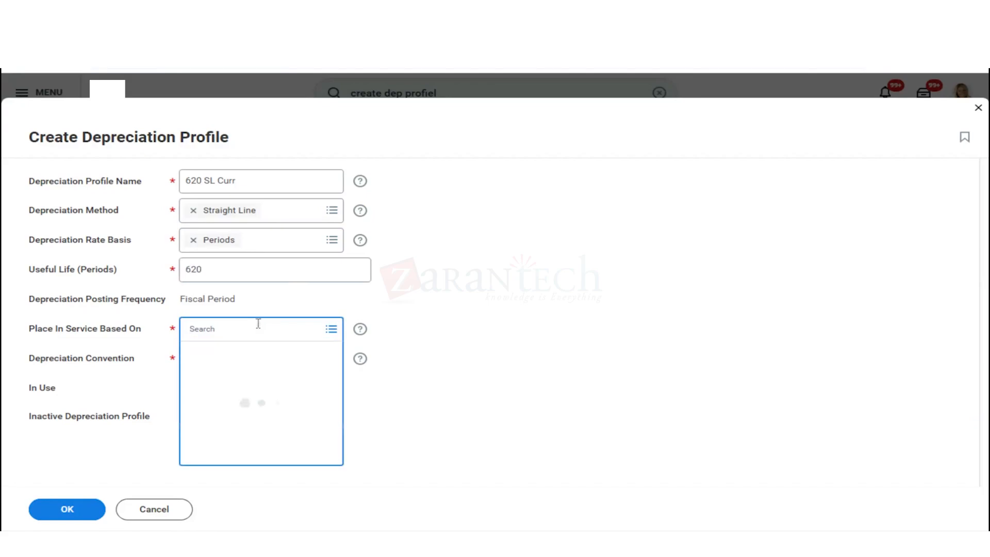
key("Down")
key("Return")
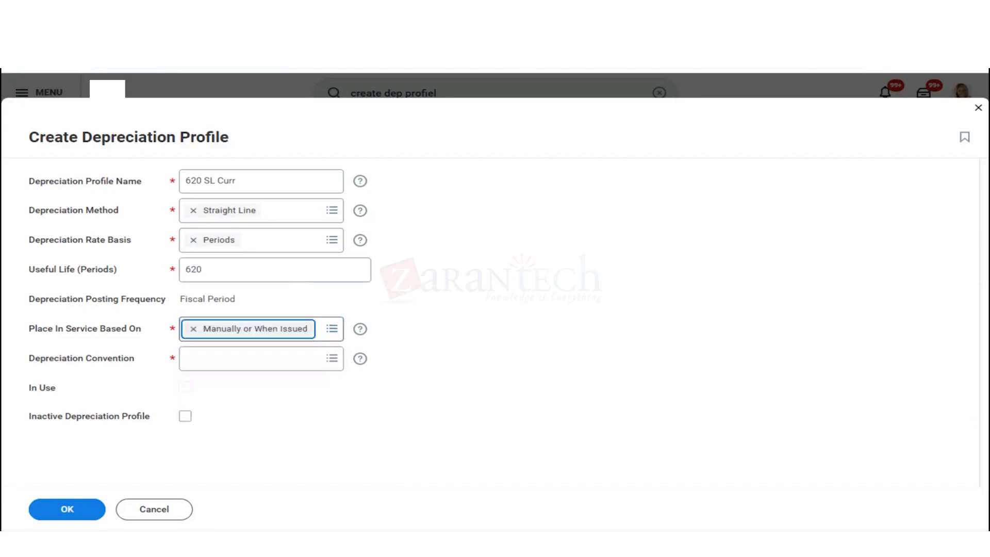
- Choose Current Period as the Depreciation Convention for 620 SL Curr and submit the profile
left_click(249, 358)
key("Down")
key("Down")
key("Down")
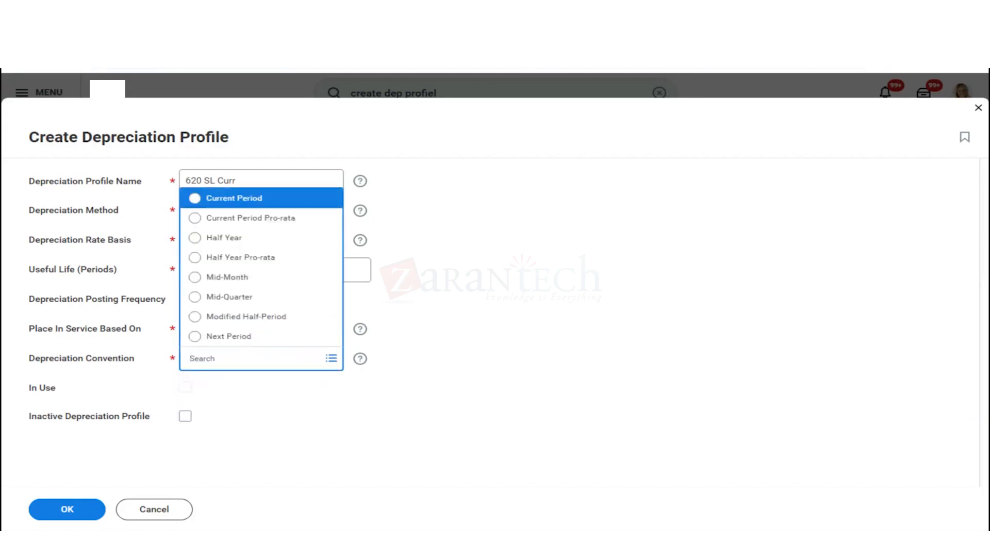
key("Up")
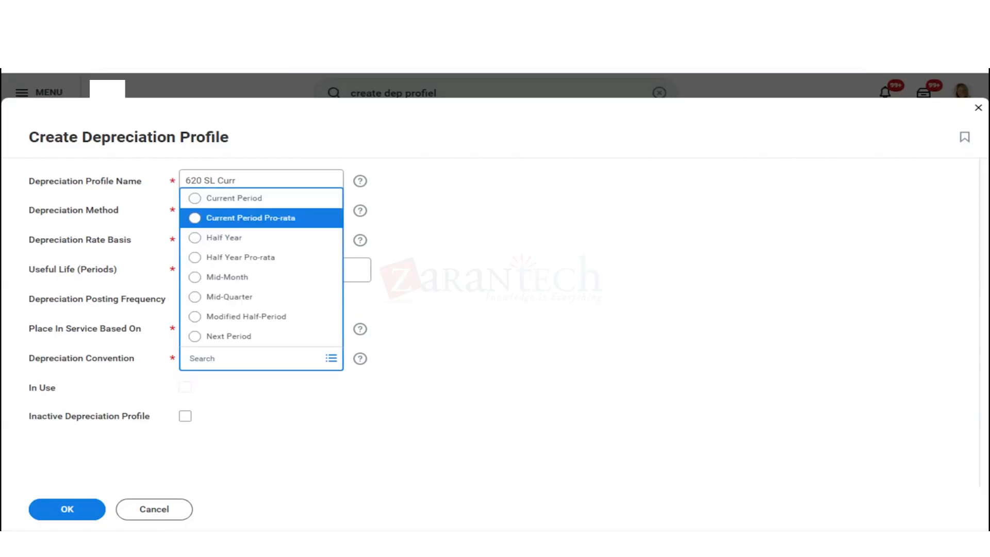
key("Up")
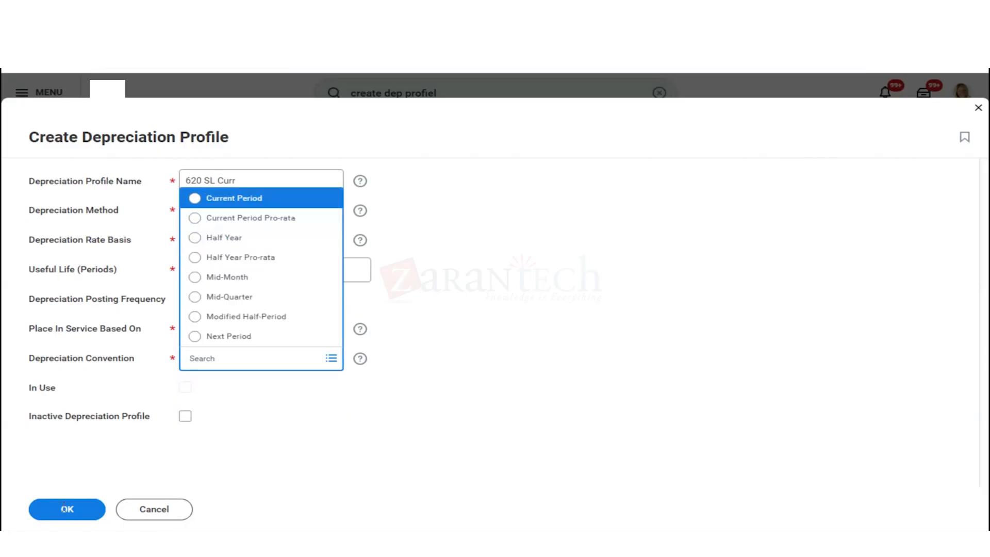
key("Return")
left_click(65, 513)
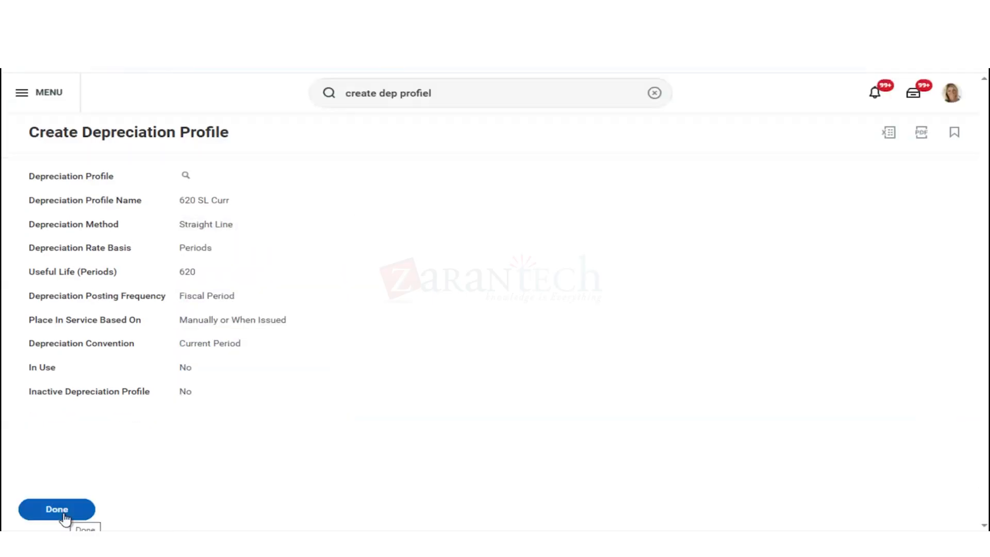
- Start another Create Depreciation Profile task and name the new profile "720 SL Curr"
left_click(493, 97)
key("Return")
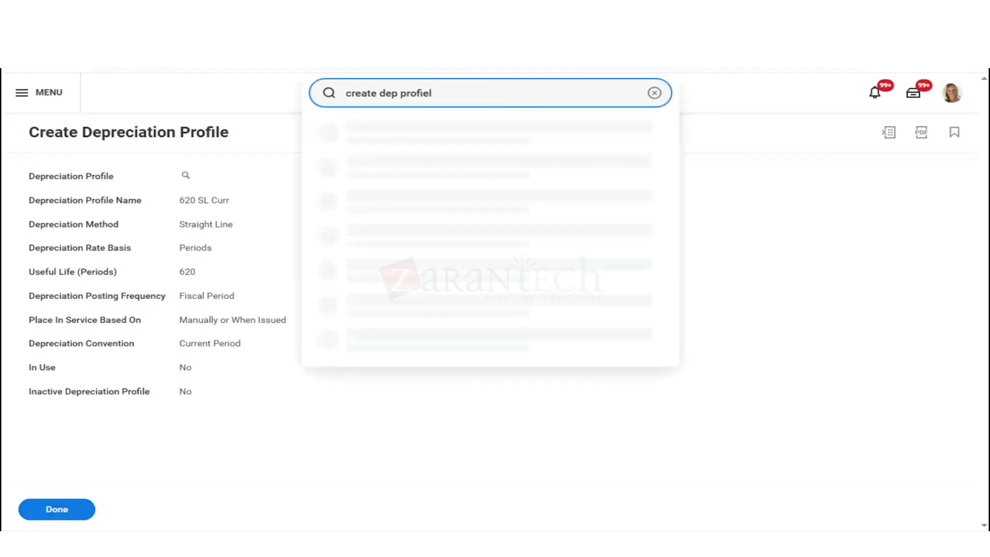
key("Down")
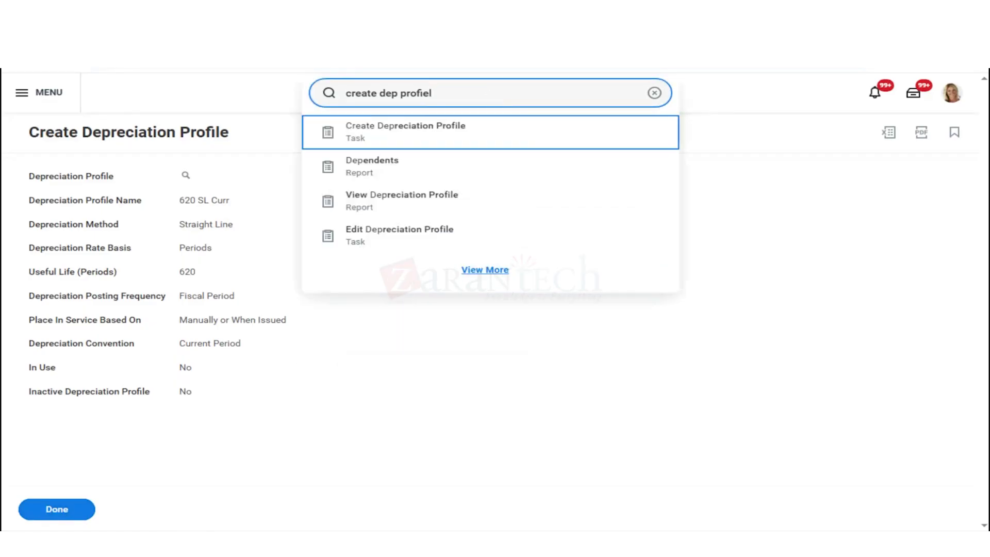
key("Return")
left_click(268, 189)
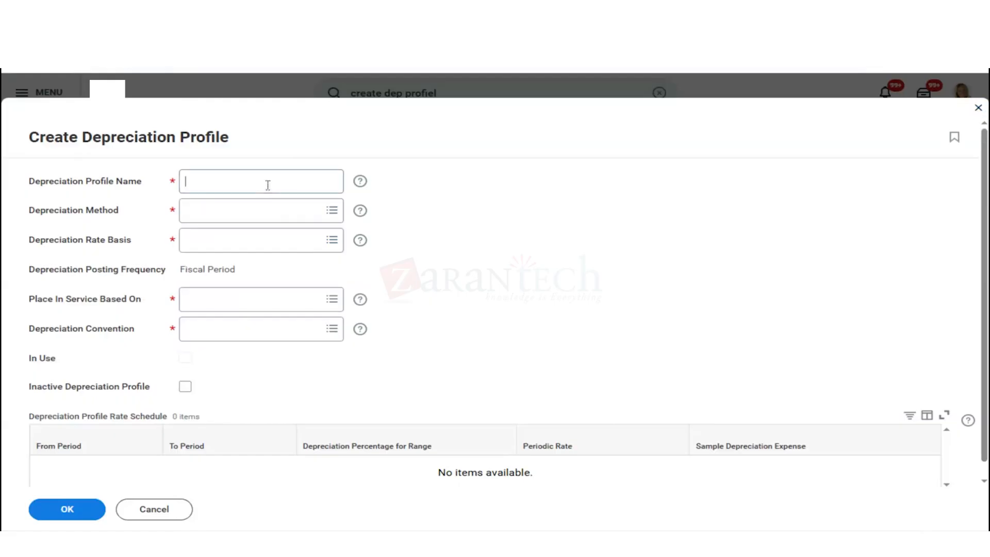
type("480 SL Curr")
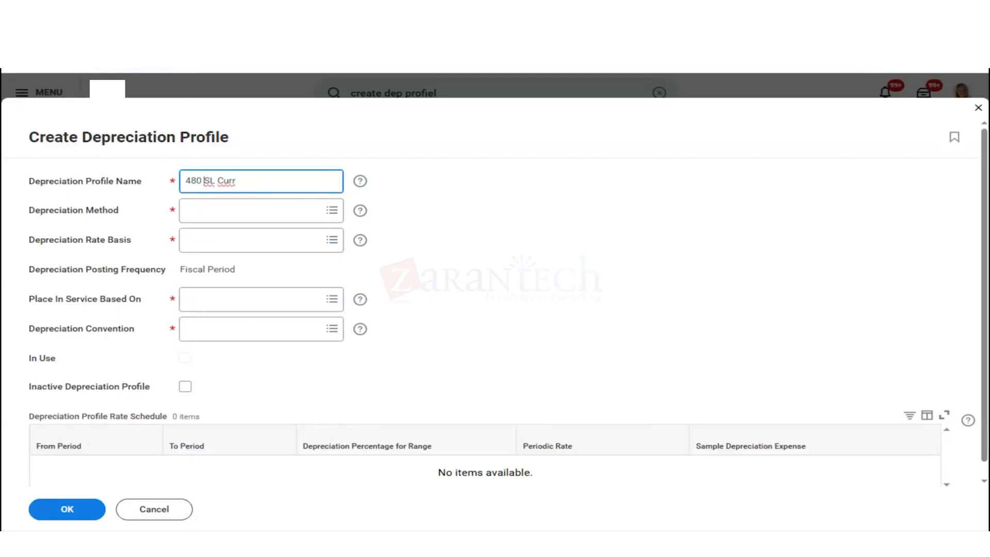
left_click_drag(201, 181, 184, 180)
type("720")
- Set the 720 SL Curr profile's Depreciation Method to Straight Line and its Depreciation Rate Basis to Periods
left_click(219, 209)
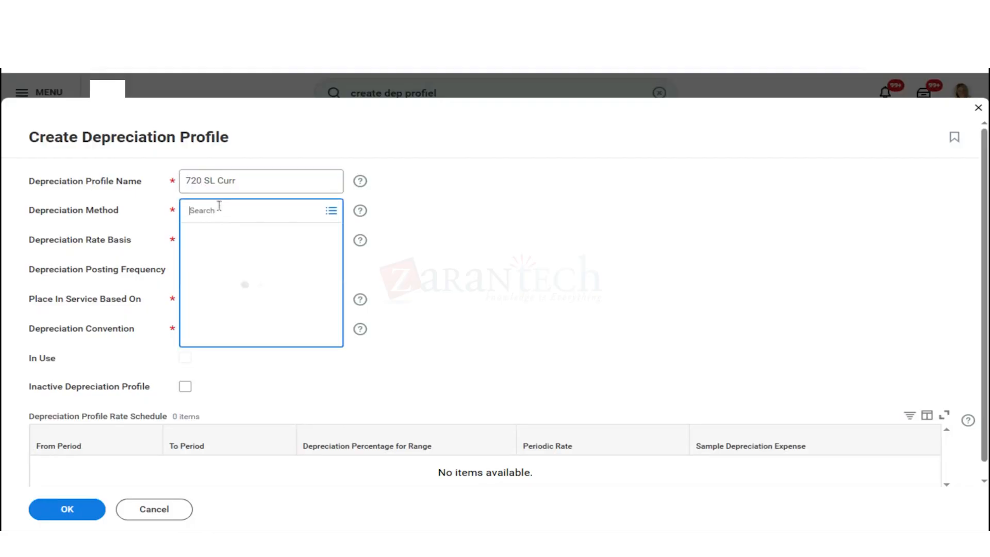
key("Down")
key("Down")
key("Down")
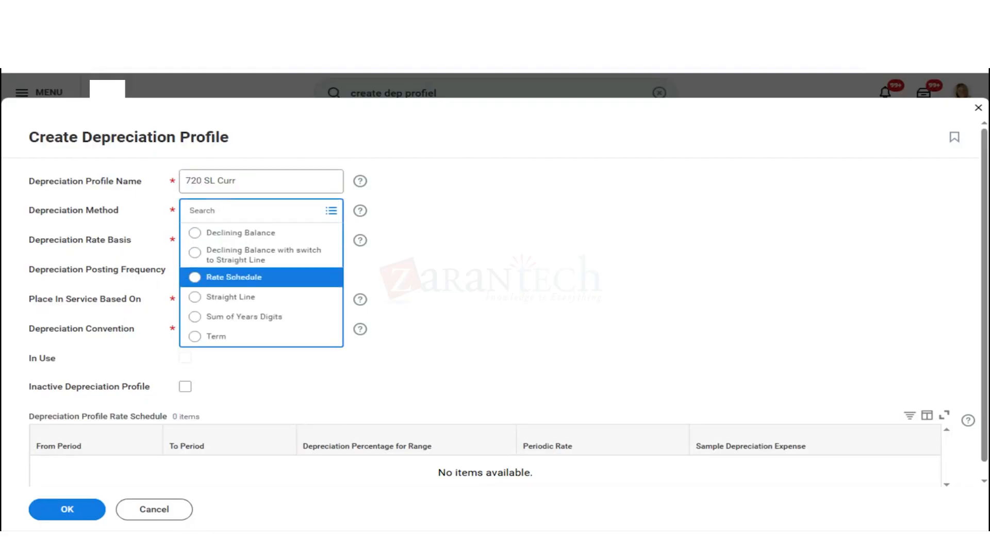
key("Down")
key("Return")
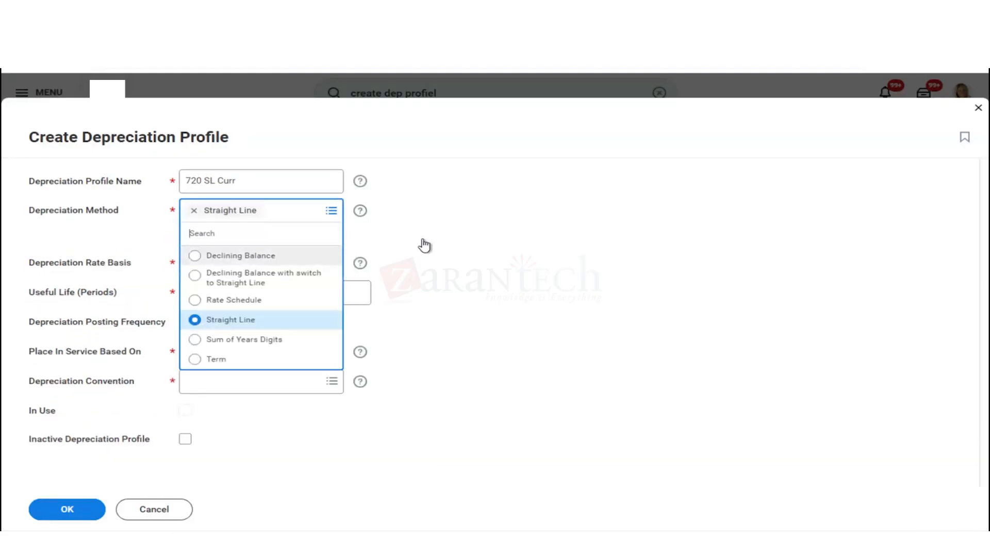
left_click(380, 253)
left_click(243, 248)
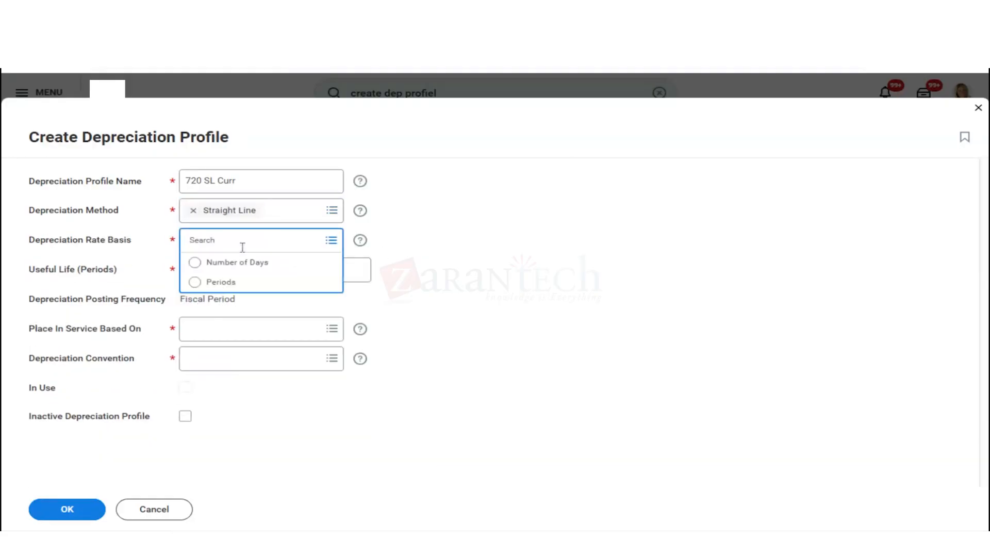
left_click(225, 283)
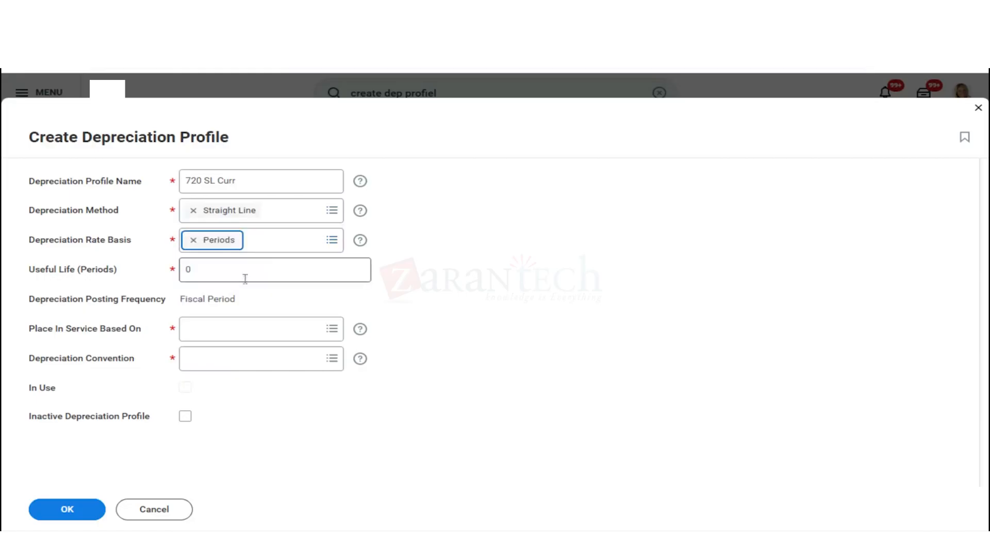
- Enter a Useful Life of 720 periods, with Place In Service Based On Manually or When Issued and the Current Period convention
left_click(243, 277)
key("BackSpace")
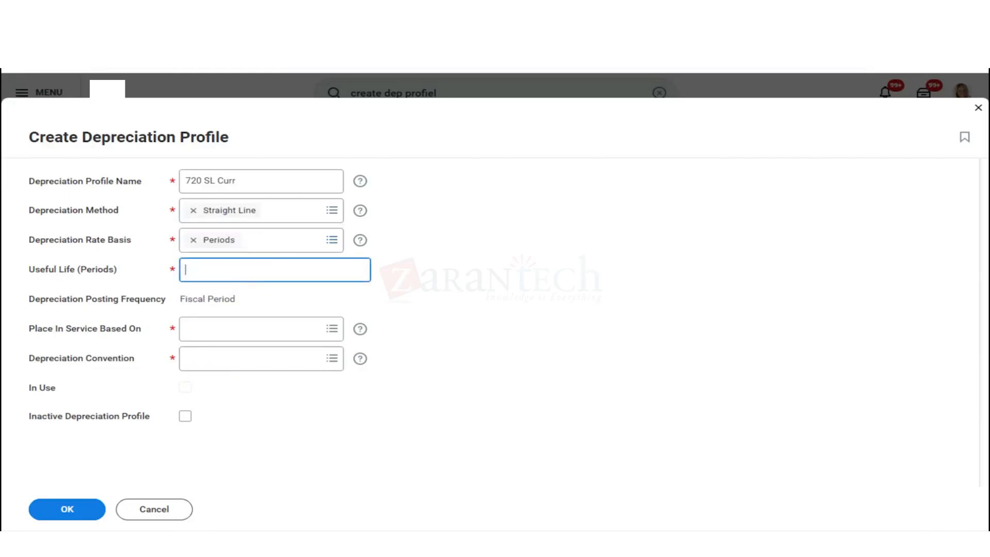
type("720")
left_click(232, 330)
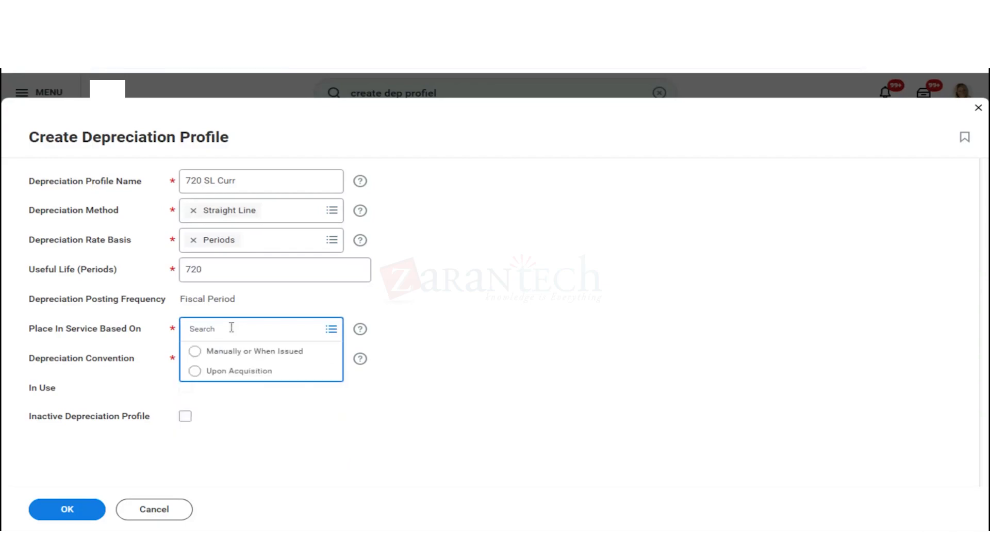
left_click(222, 350)
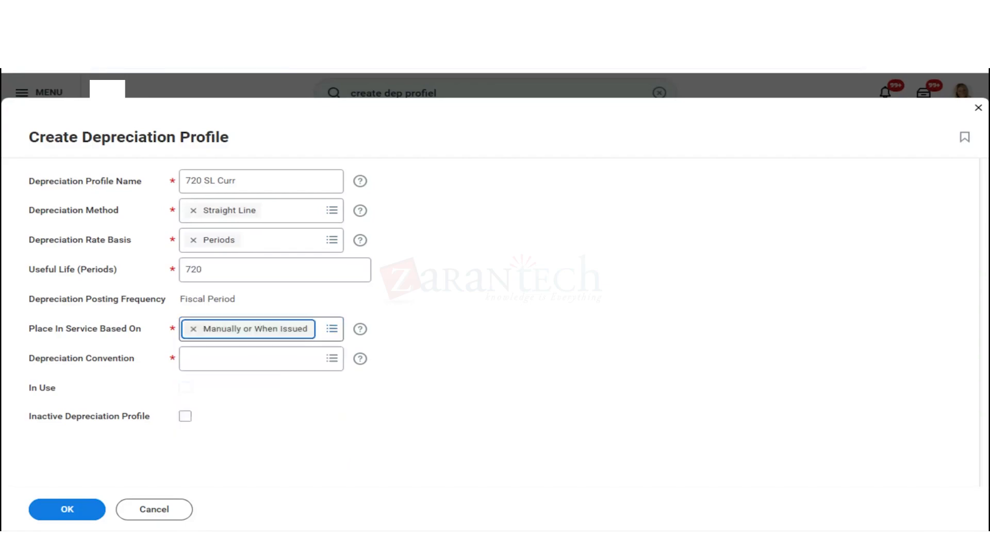
left_click(252, 356)
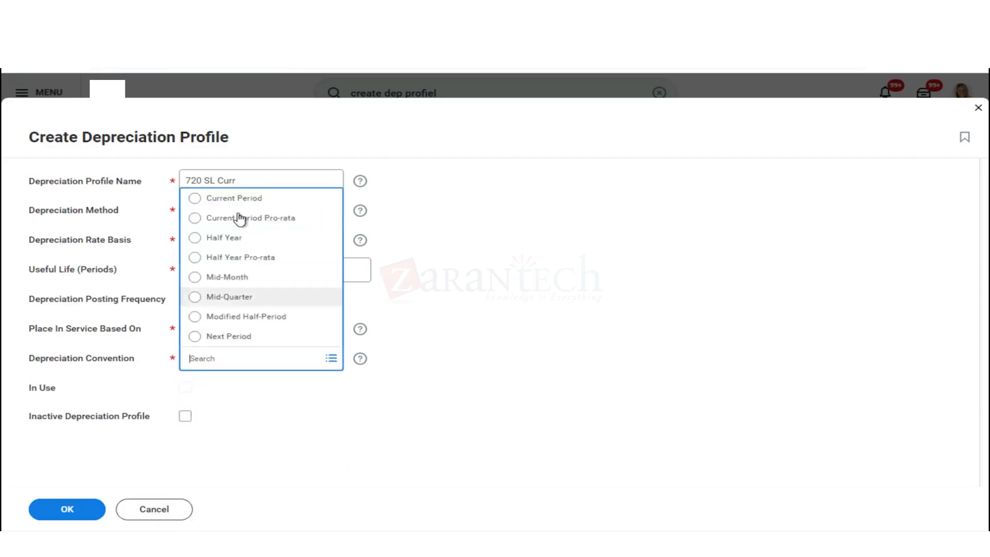
left_click(240, 207)
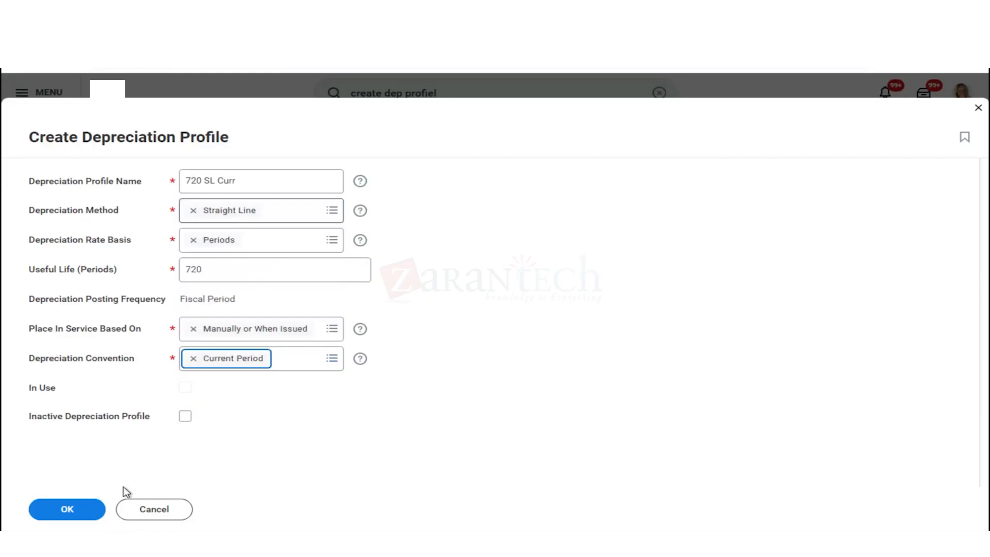
- Submit the 720 SL Curr profile, finish the task and clear the old search text
left_click(100, 514)
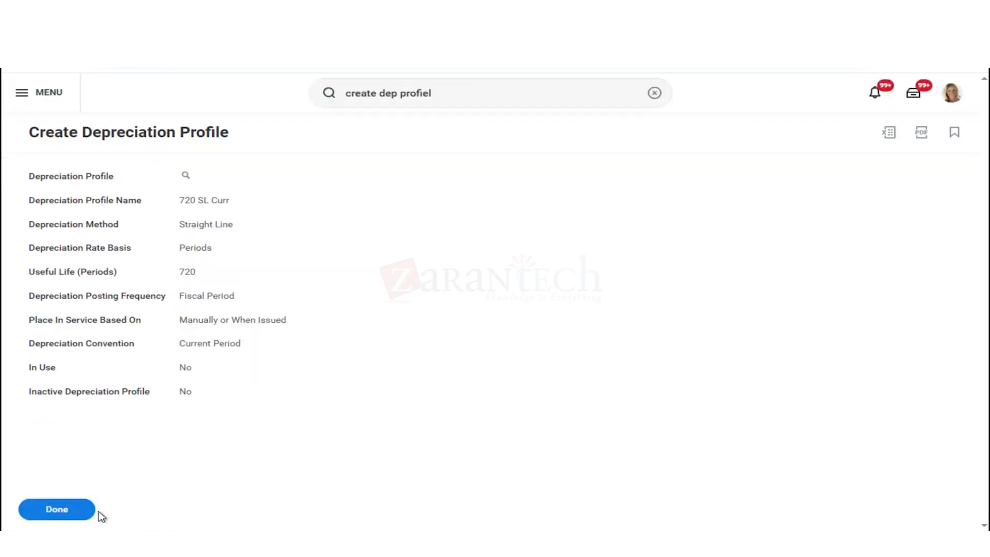
left_click(74, 519)
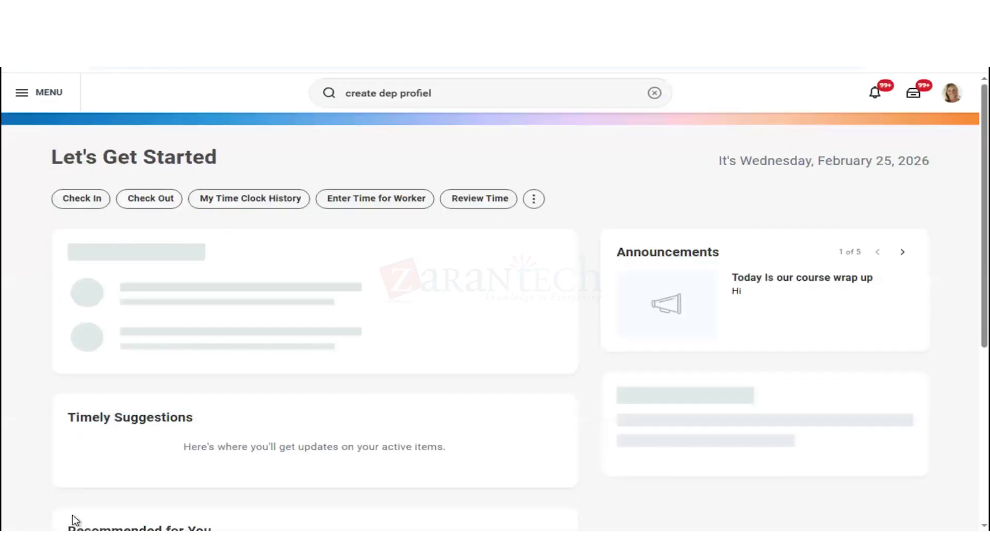
left_click(654, 94)
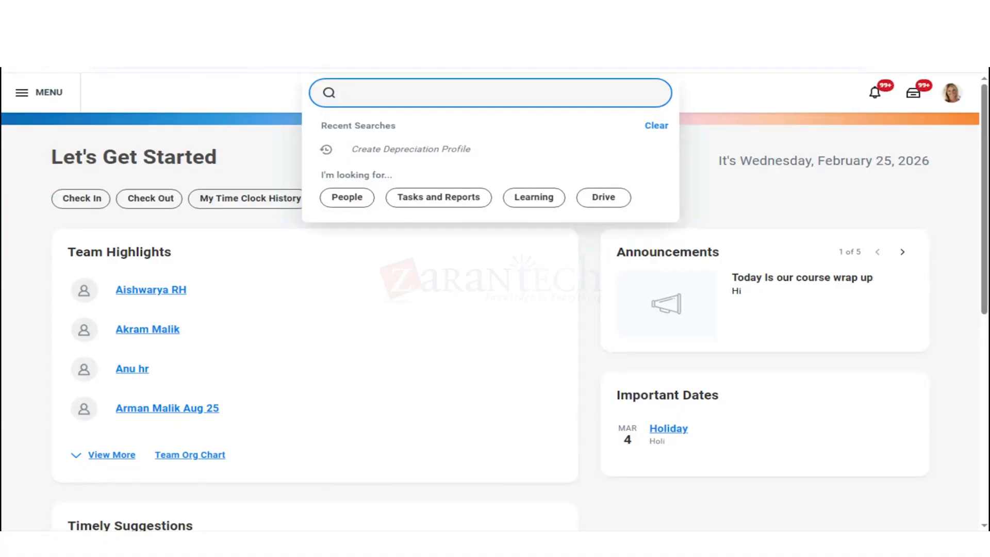
type("find")
key("BackSpace")
key("BackSpace")
key("BackSpace")
key("BackSpace")
key("BackSpace")
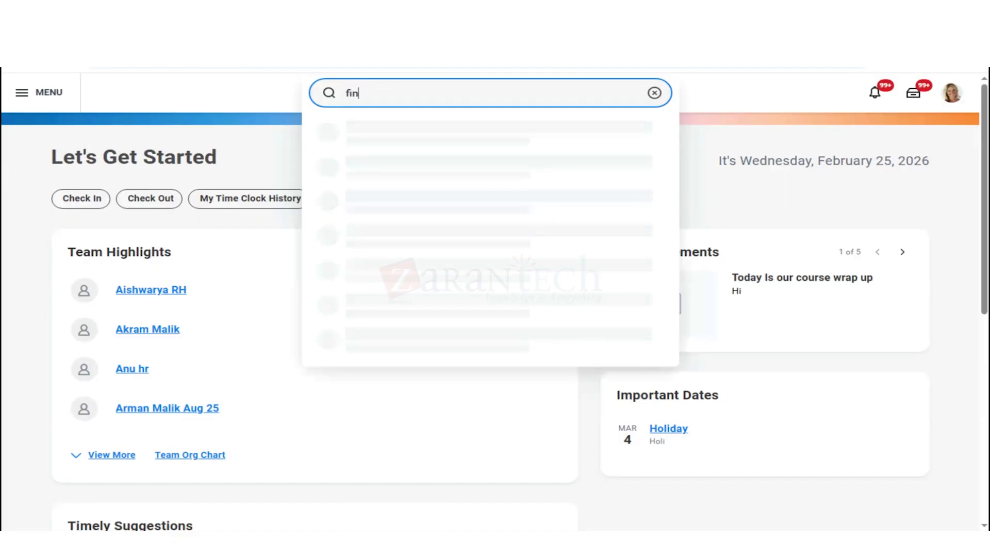
type("create")
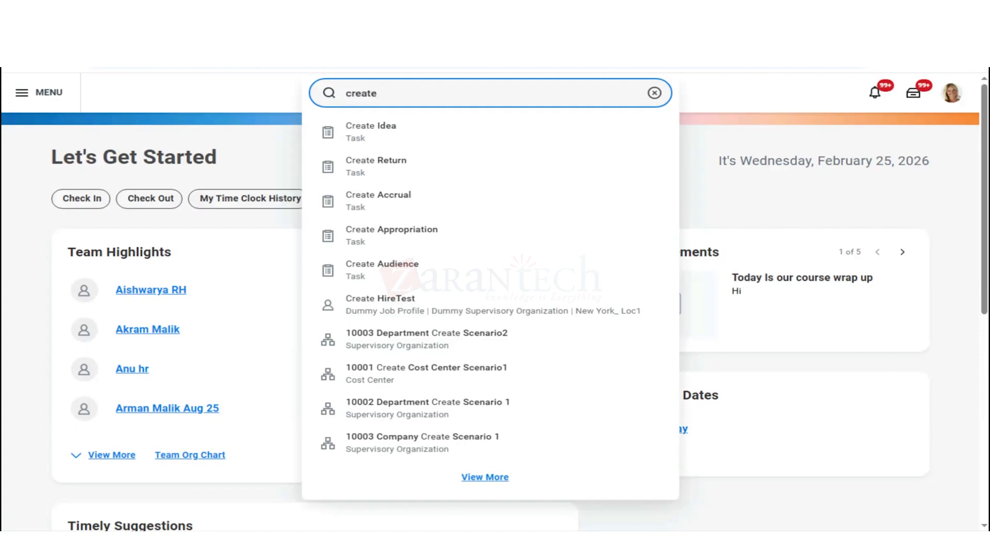
key("BackSpace")
key("BackSpace")
key("BackSpace")
key("BackSpace")
key("BackSpace")
key("BackSpace")
- Search for "find spend cate" and open the Find Spend Categories report
type("fi")
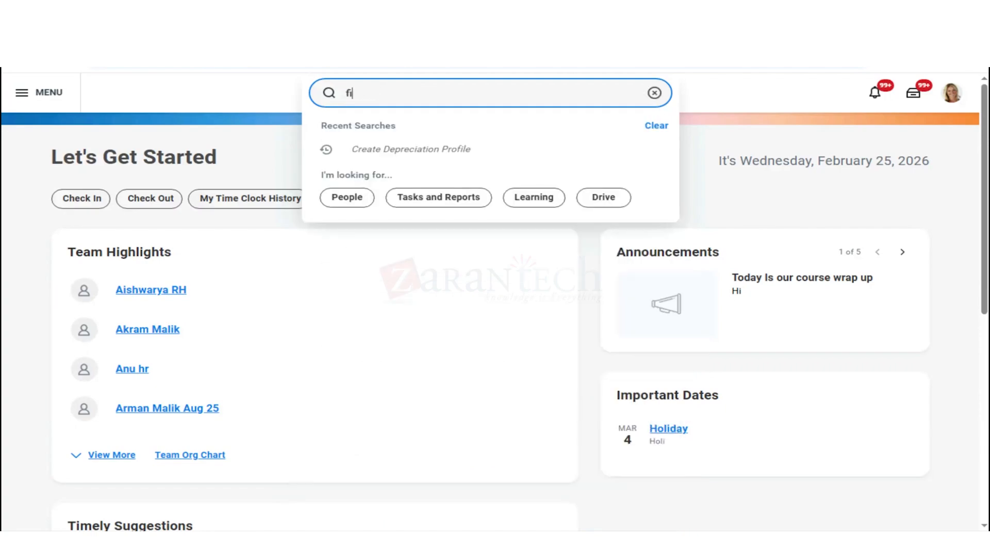
type("nd sp")
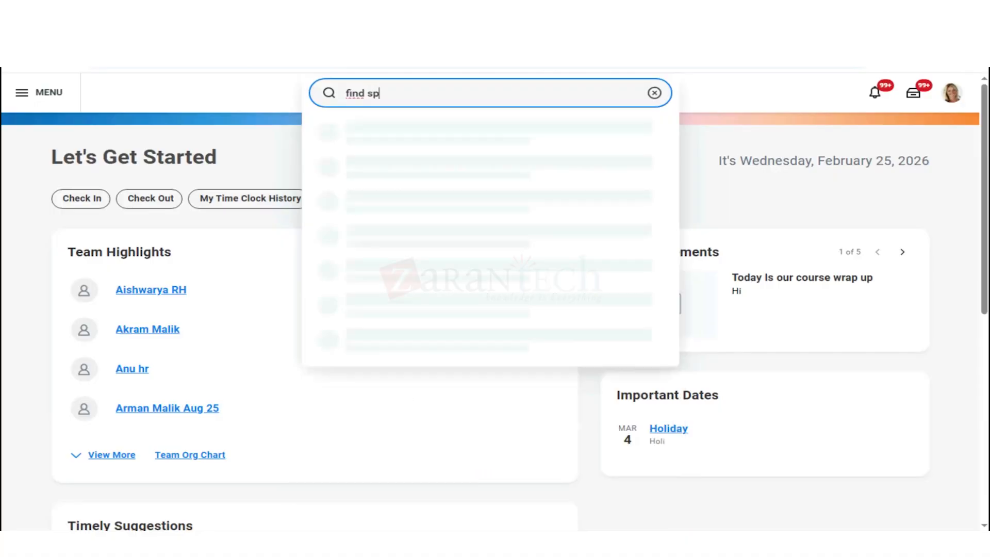
type("ned c")
key("BackSpace")
key("BackSpace")
key("BackSpace")
key("BackSpace")
key("BackSpace")
key("BackSpace")
type("pen")
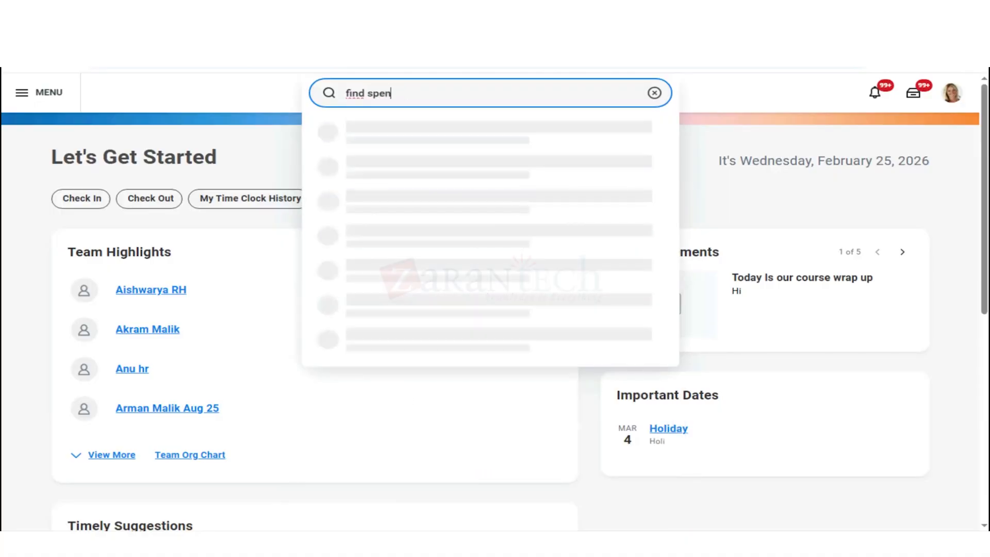
type("d cate")
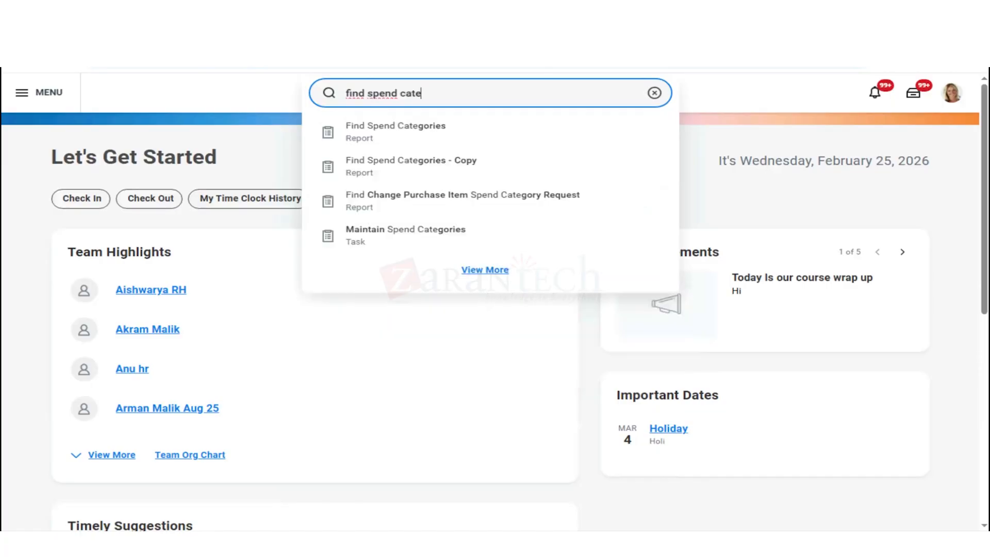
key("Down")
key("Return")
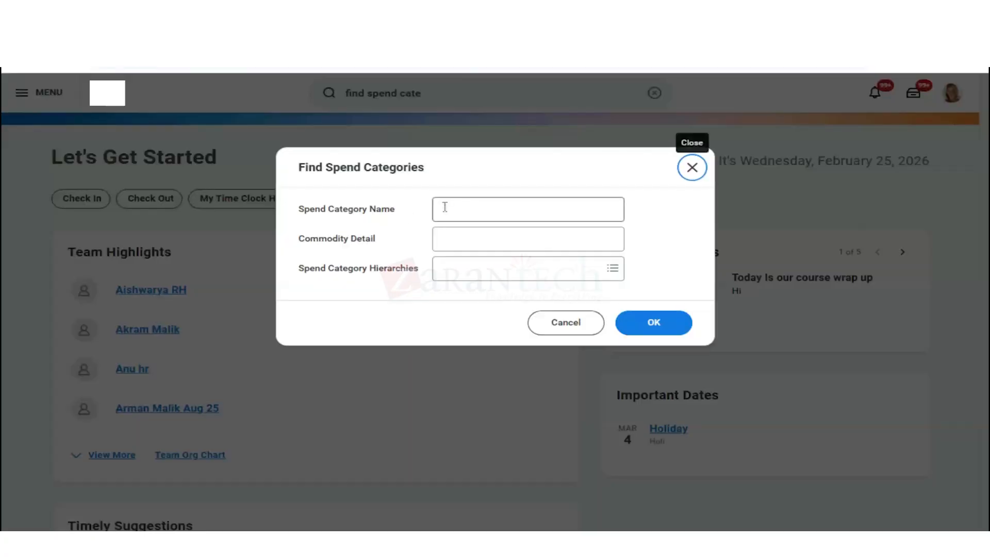
- Run the report for the spend category name Artwork and review its name and hierarchies in the results
left_click(445, 208)
type("Ar")
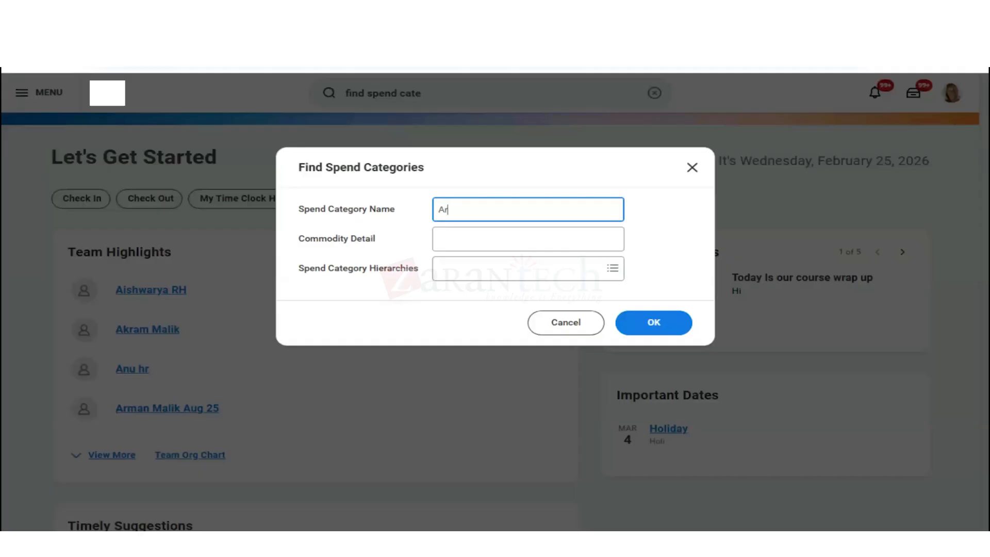
type("twork")
left_click(667, 325)
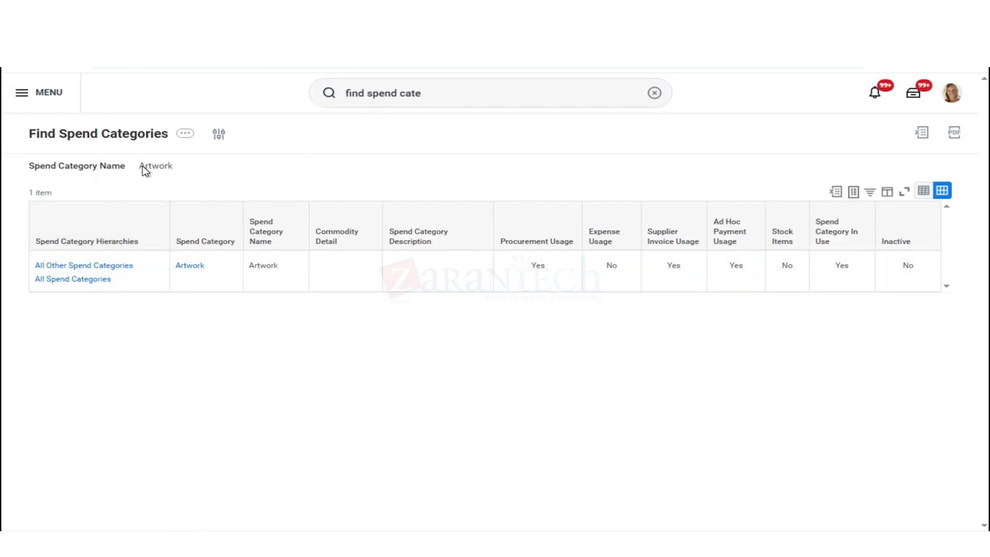
left_click_drag(145, 166, 192, 170)
left_click(198, 180)
mouse_move(66, 270)
mouse_move(67, 290)
- Open the Artwork spend category and examine its details, especially the Track Items setting
left_click(184, 269)
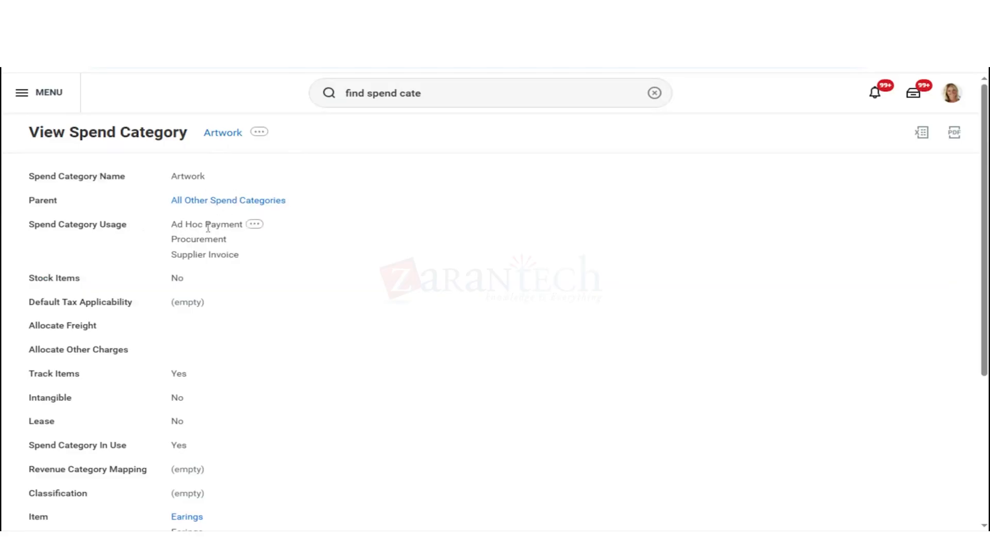
scroll(283, 263, "down", 1)
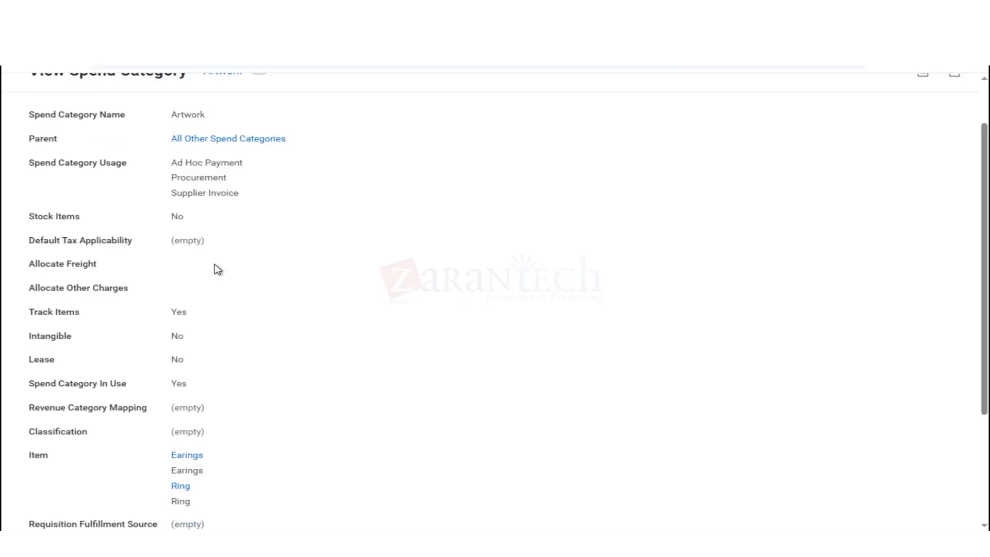
scroll(218, 269, "down", 3)
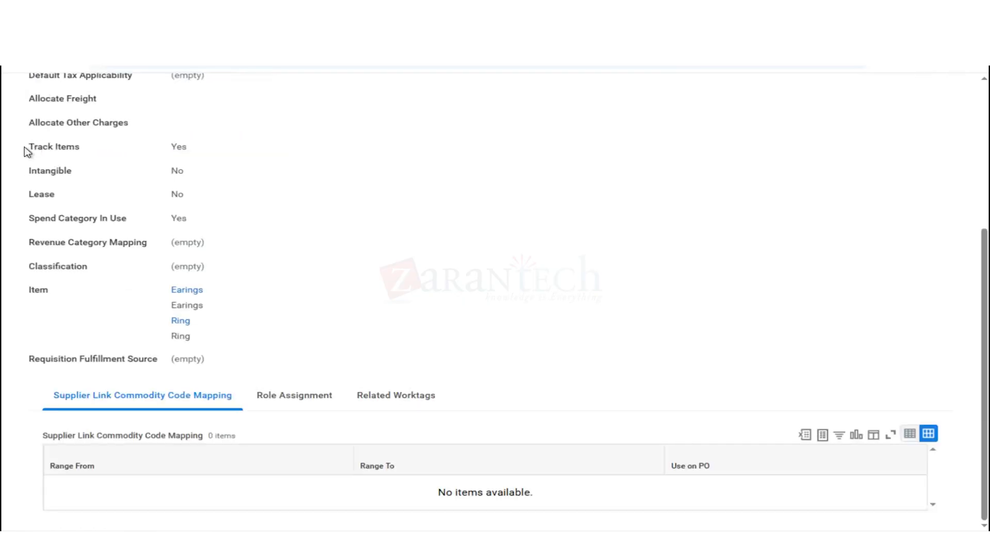
left_click_drag(119, 155, 195, 150)
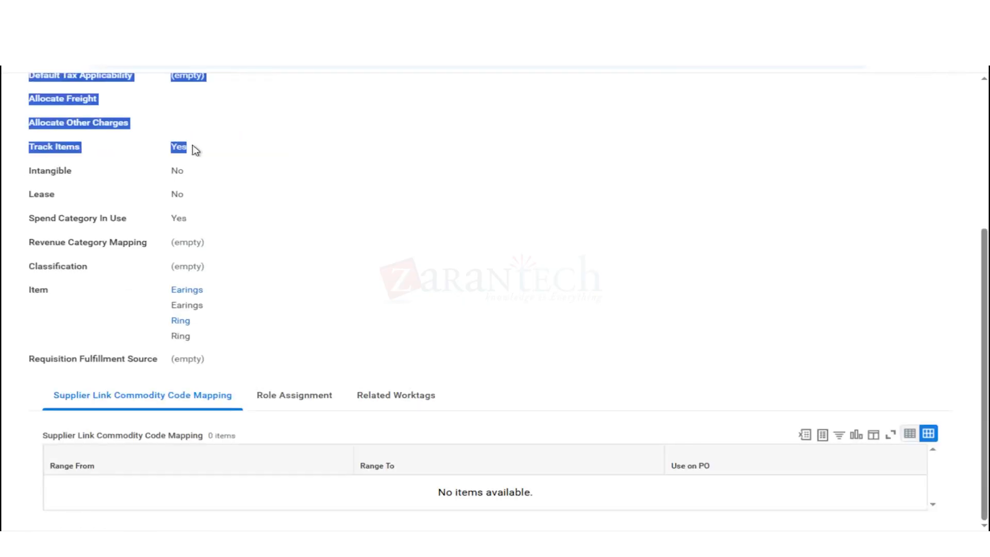
left_click(225, 182)
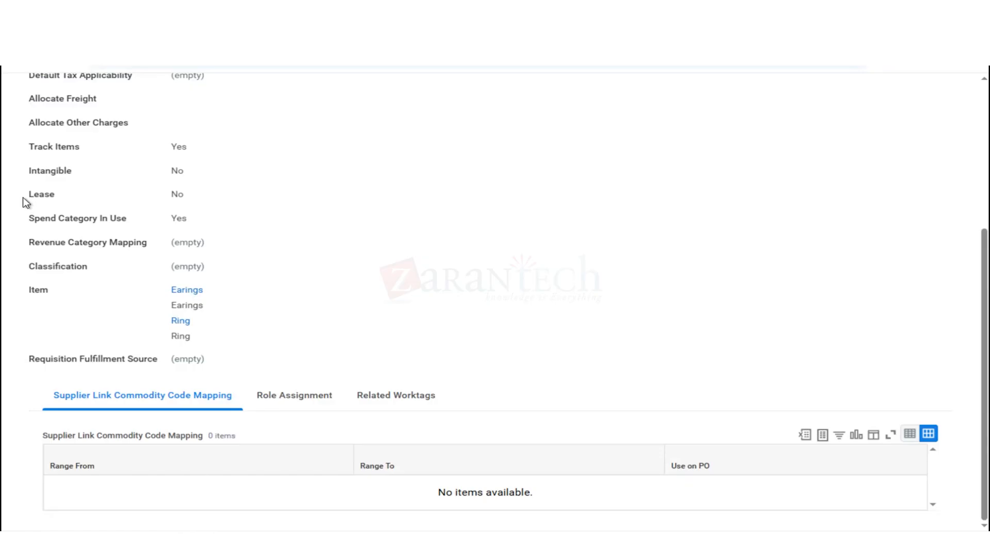
left_click_drag(24, 142, 132, 147)
left_click(135, 155)
scroll(360, 195, "up", 5)
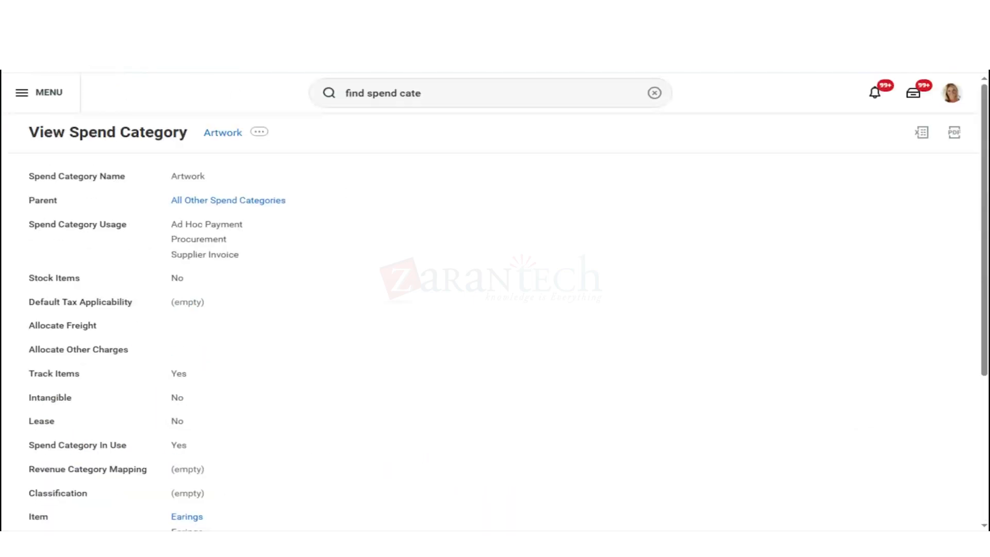
- Return to the home page, search for "view assset book" and open the View Asset Book Rules report
left_click(149, 93)
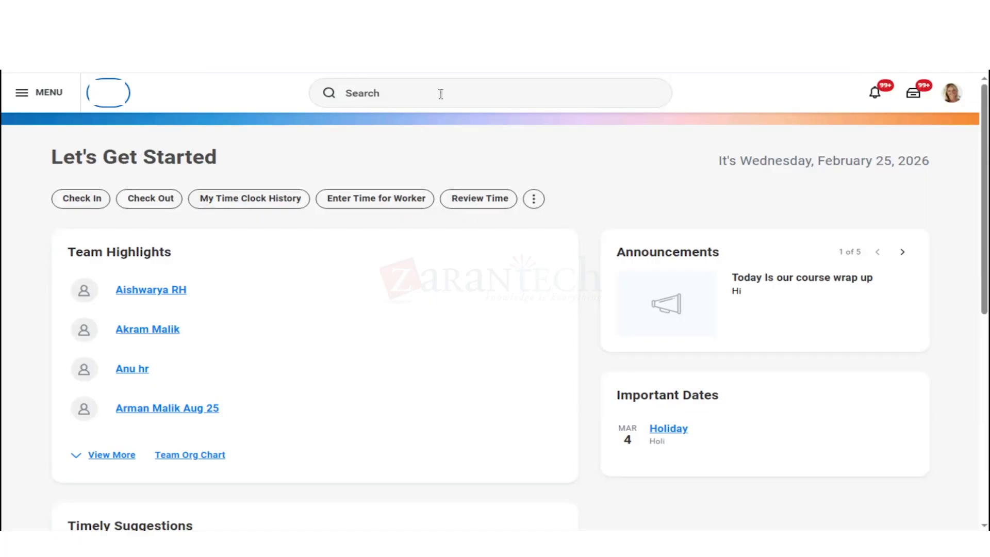
left_click(438, 90)
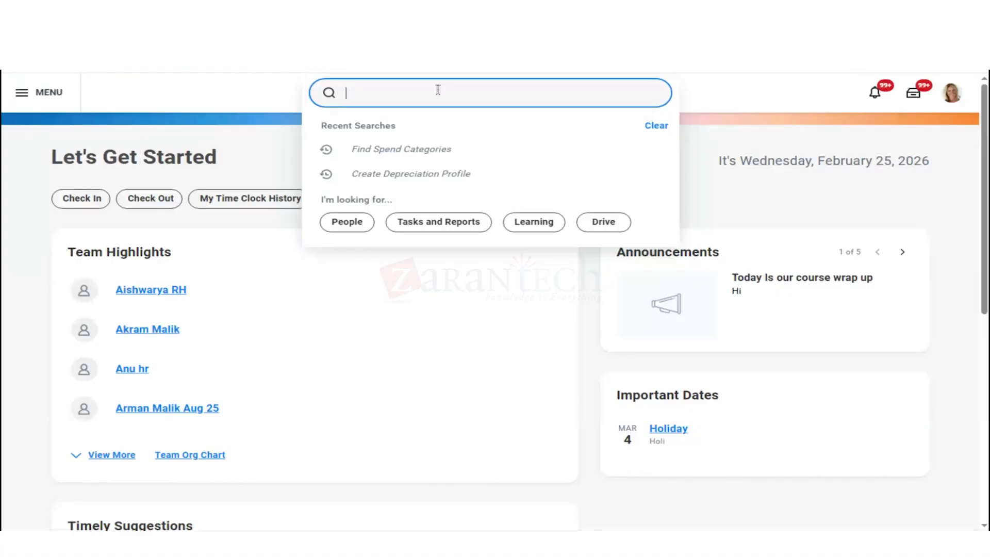
type("v")
key("BackSpace")
type("view")
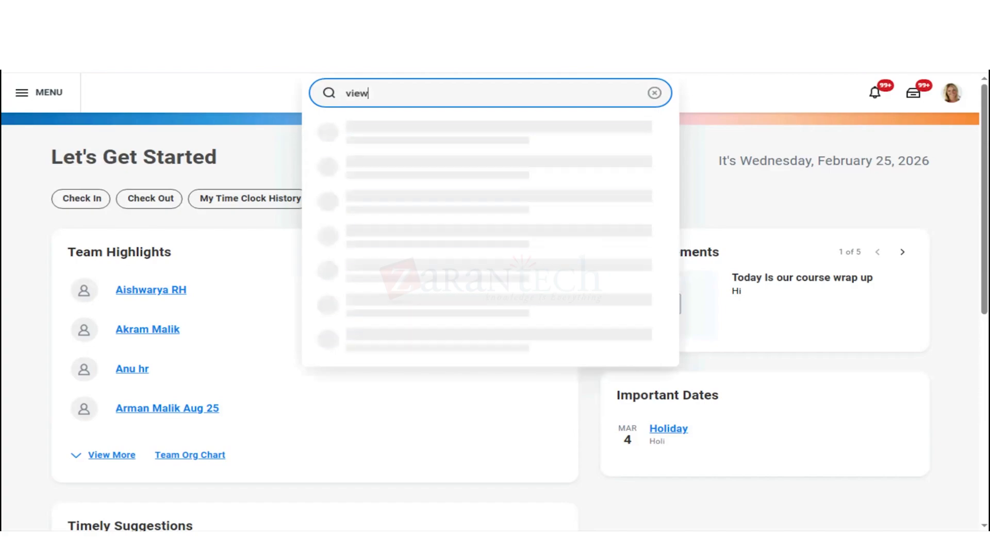
type(" assset book")
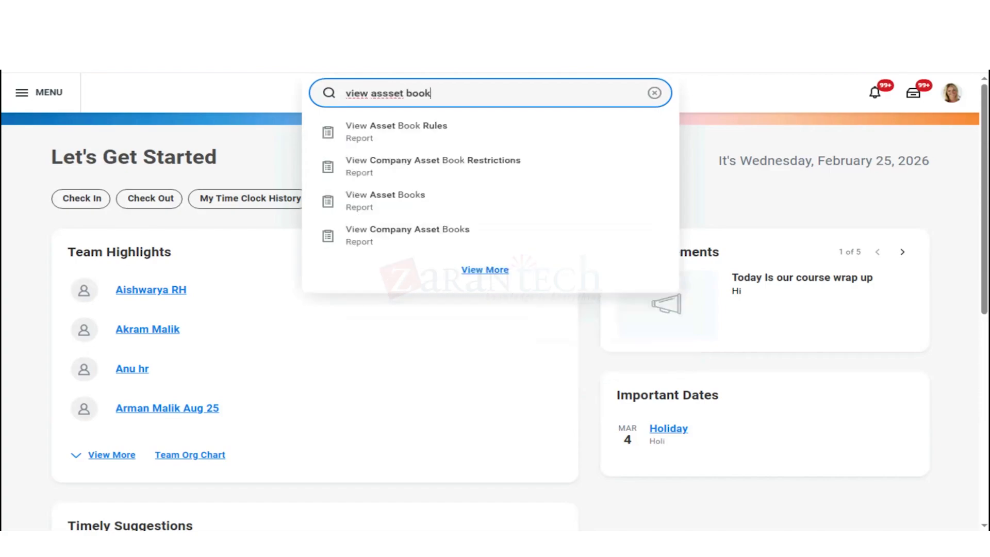
key("Down")
key("Return")
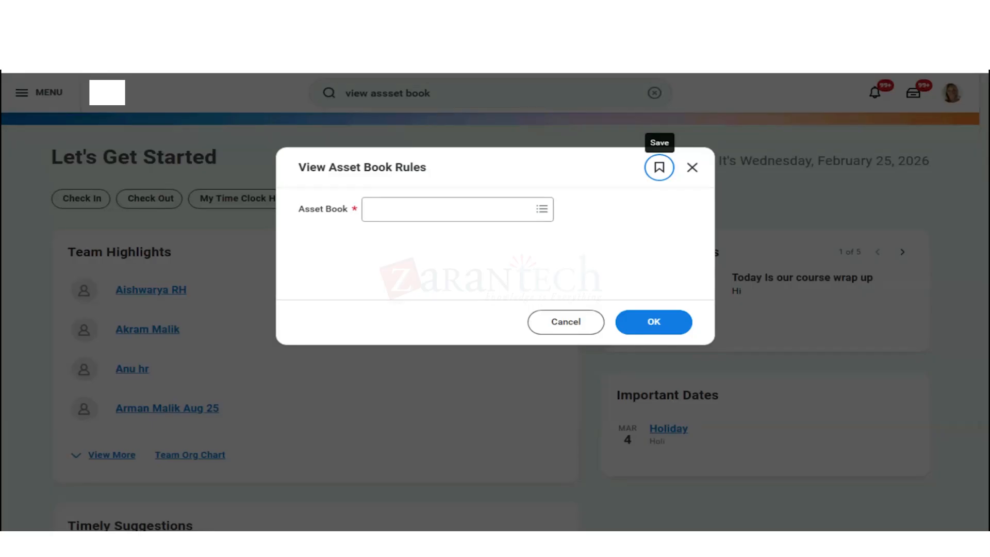
- Run the report for the Accounting asset book and review its default accounting treatment, resulting treatments and amount threshold
left_click(434, 211)
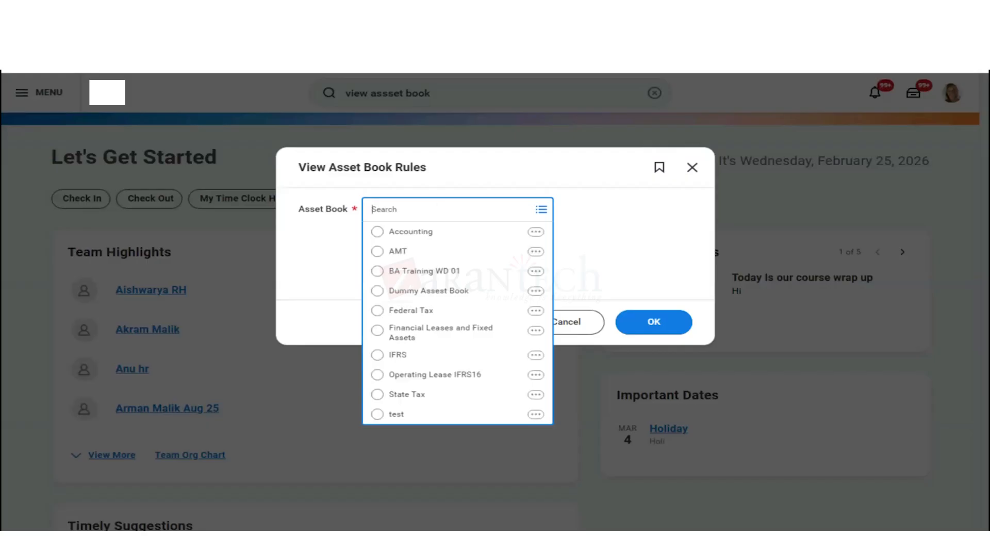
key("Down")
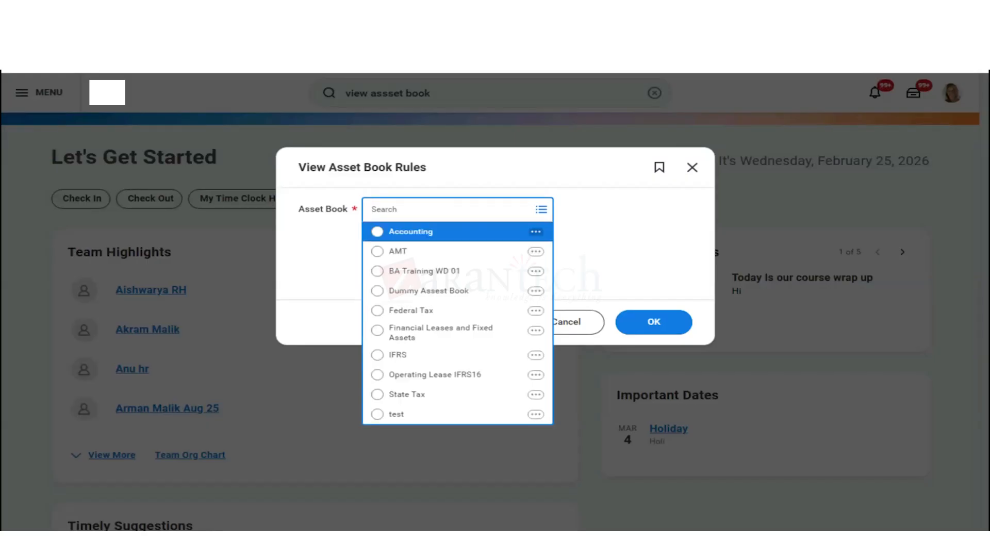
key("Return")
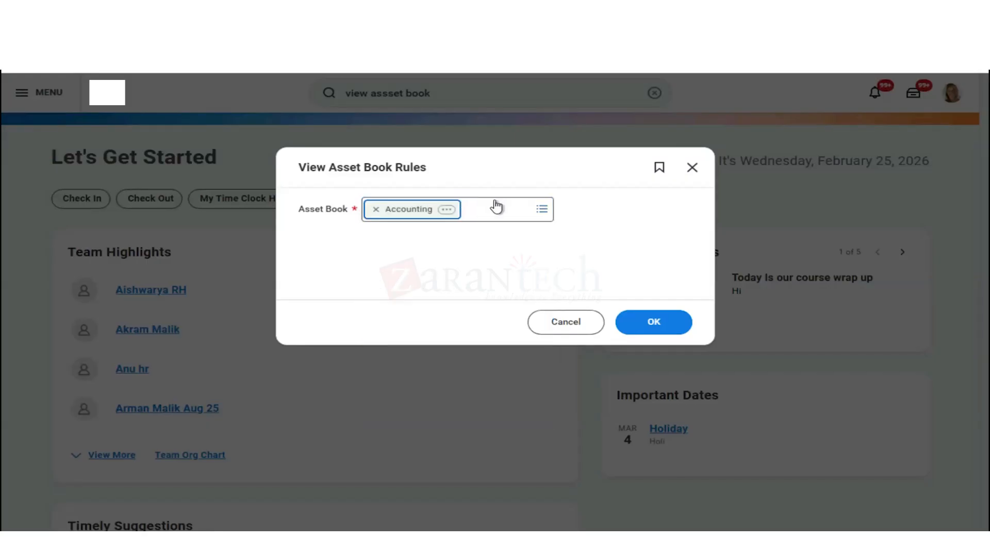
left_click(675, 326)
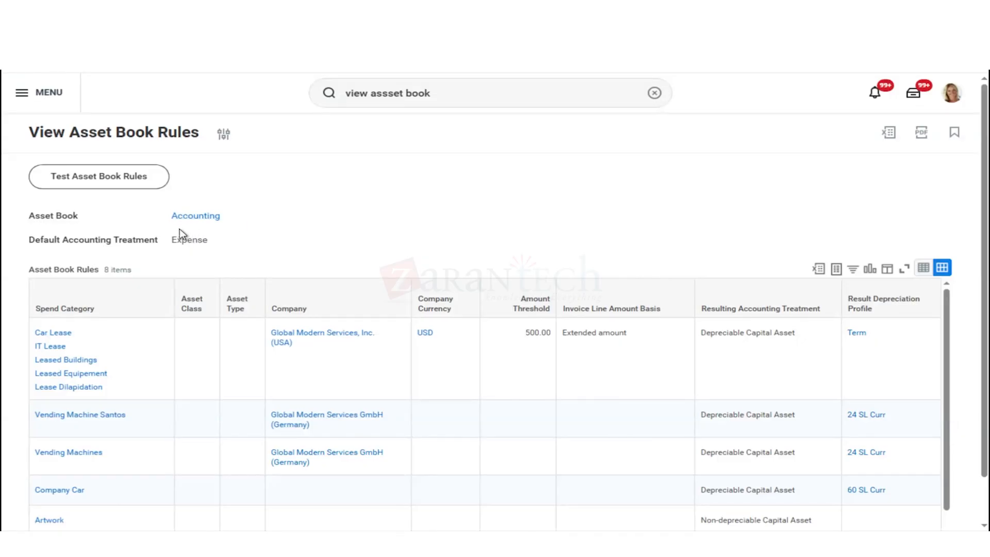
left_click_drag(171, 234, 206, 241)
left_click(283, 247)
mouse_move(715, 338)
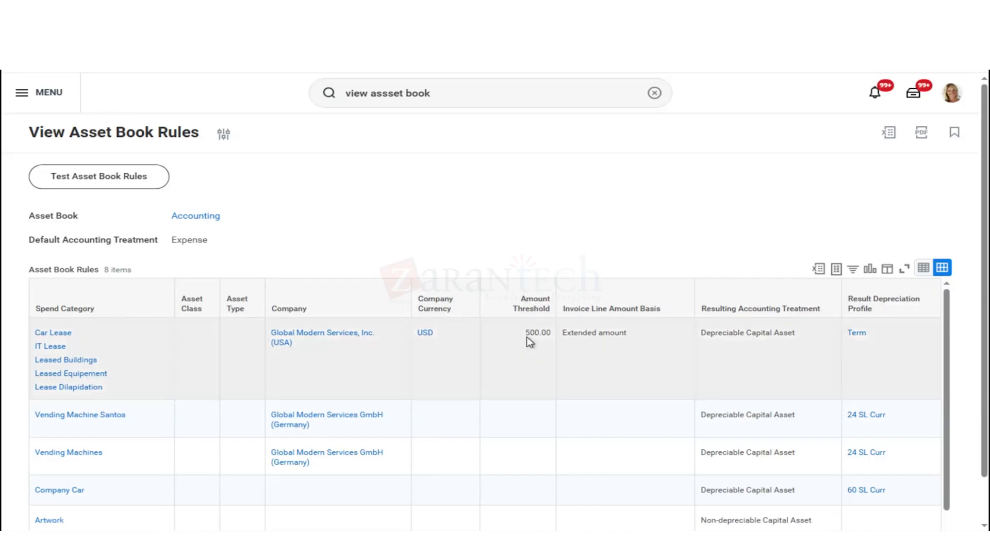
mouse_move(528, 342)
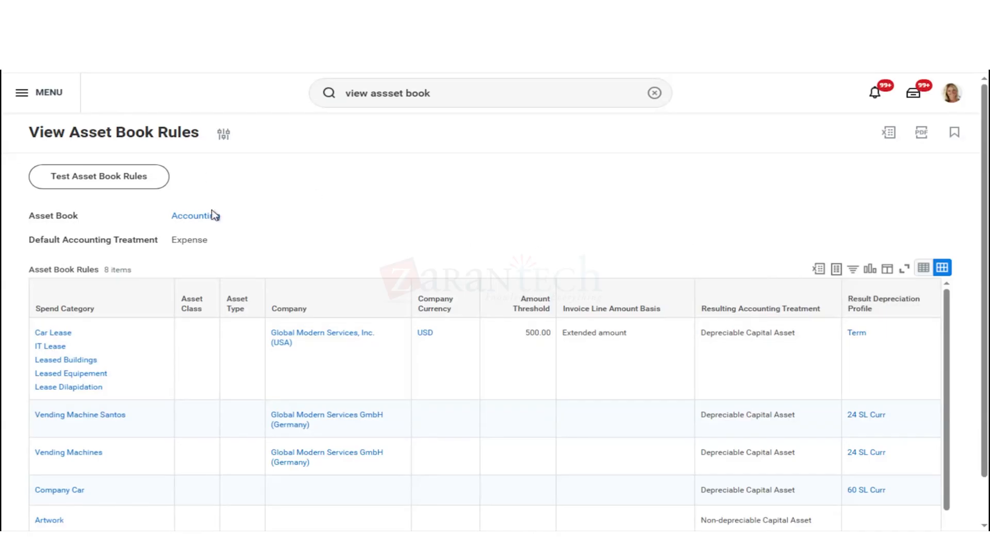
- Open the Accounting asset book for editing from its related actions, review its details, and finish without changes
left_click(231, 216)
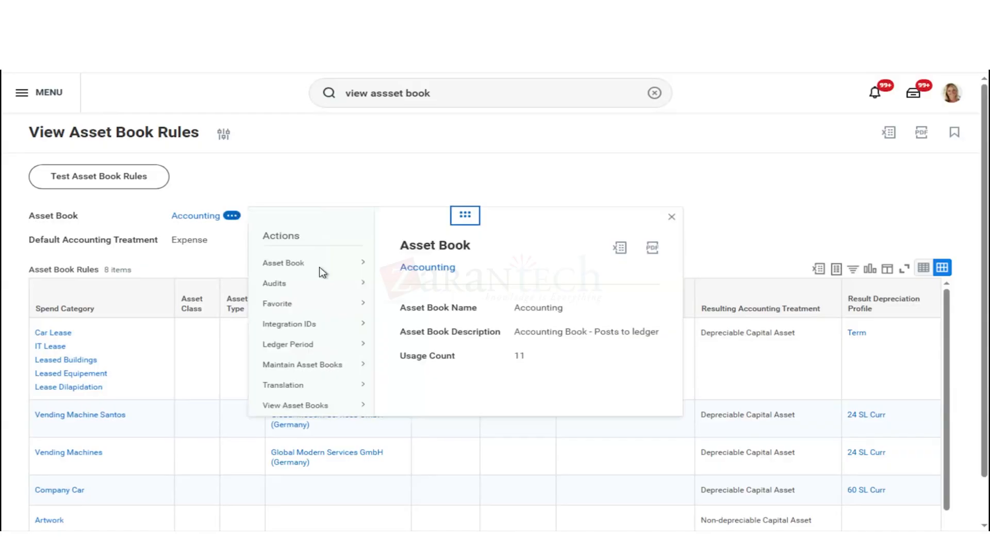
left_click(395, 267)
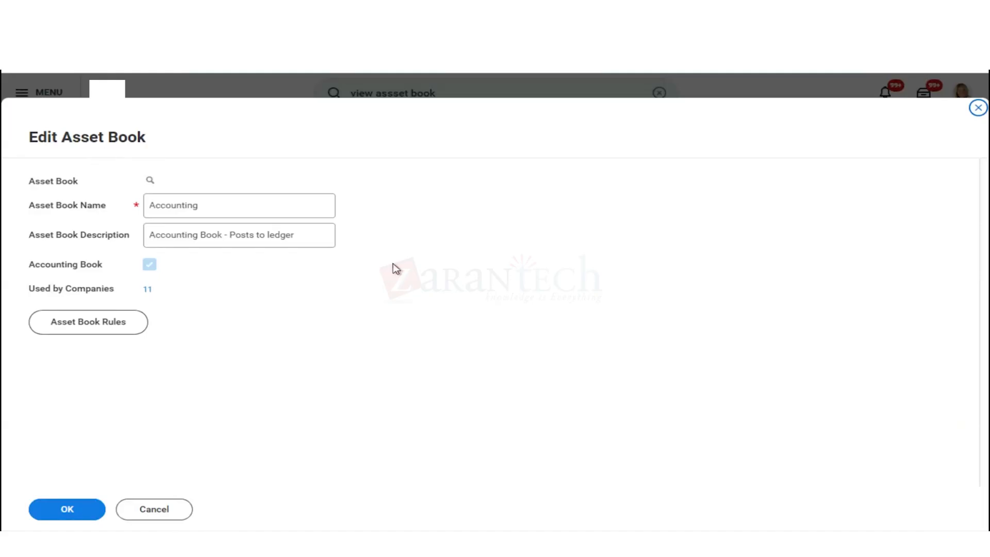
left_click(67, 518)
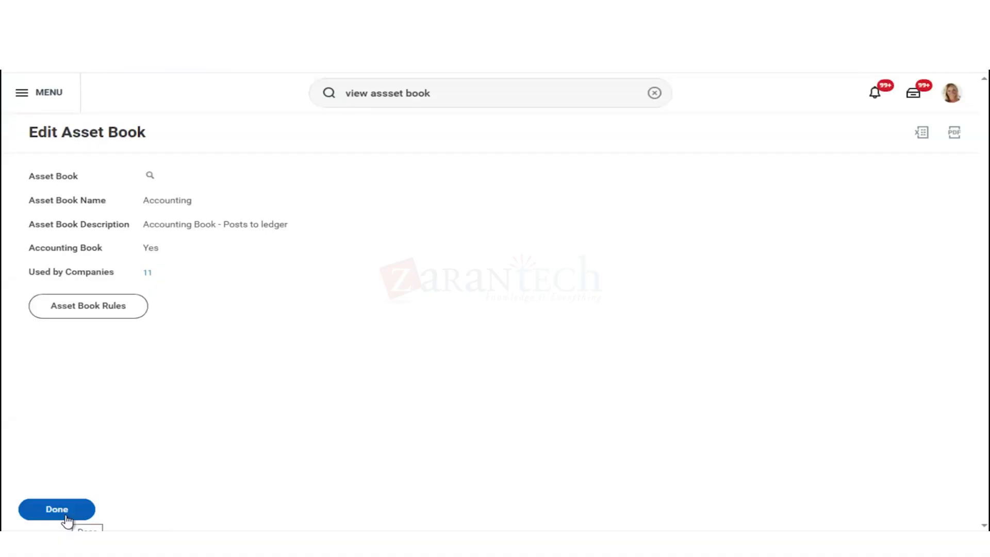
left_click(68, 518)
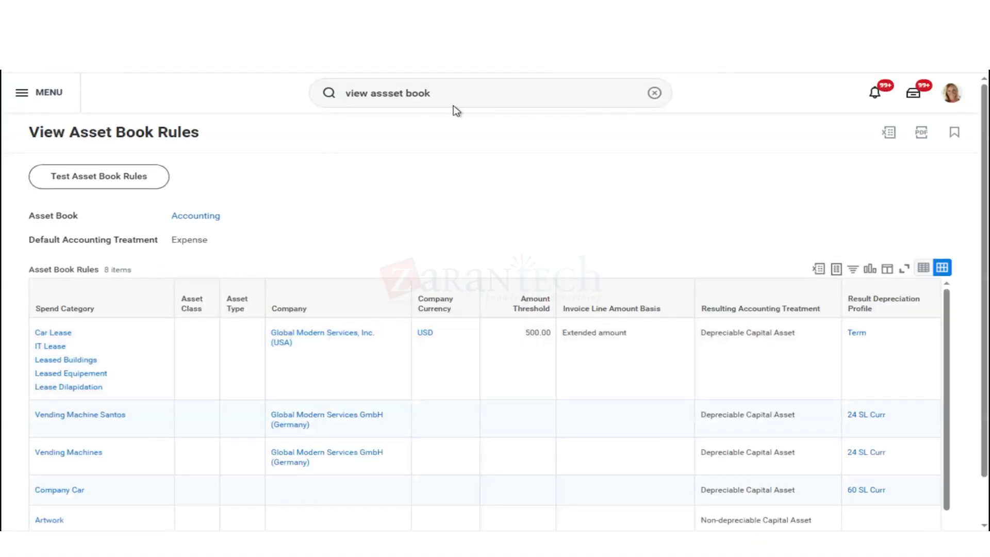
- Try to find an editing task by searching for "edit asset book rul", then clear the search text
left_click(500, 90)
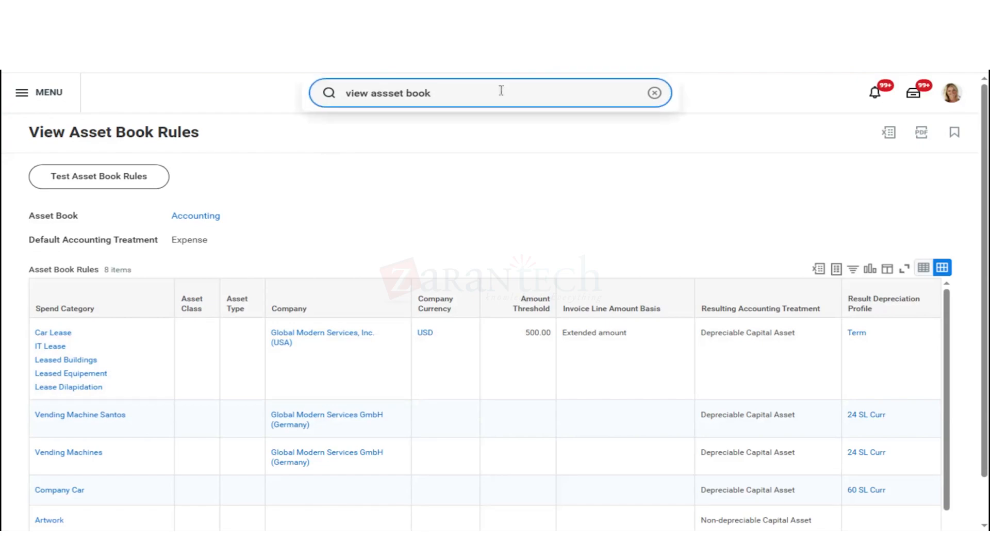
key("Left")
key("shift+Left")
key("shift+Left")
key("shift+Left")
key("shift+Left")
key("shift+Left")
key("shift+Left")
key("shift+Left")
key("shift+Left")
key("shift+Left")
key("shift+Left")
key("shift+Left")
key("shift+Left")
key("shift+Left")
key("shift+Left")
key("shift+Left")
key("shift+Left")
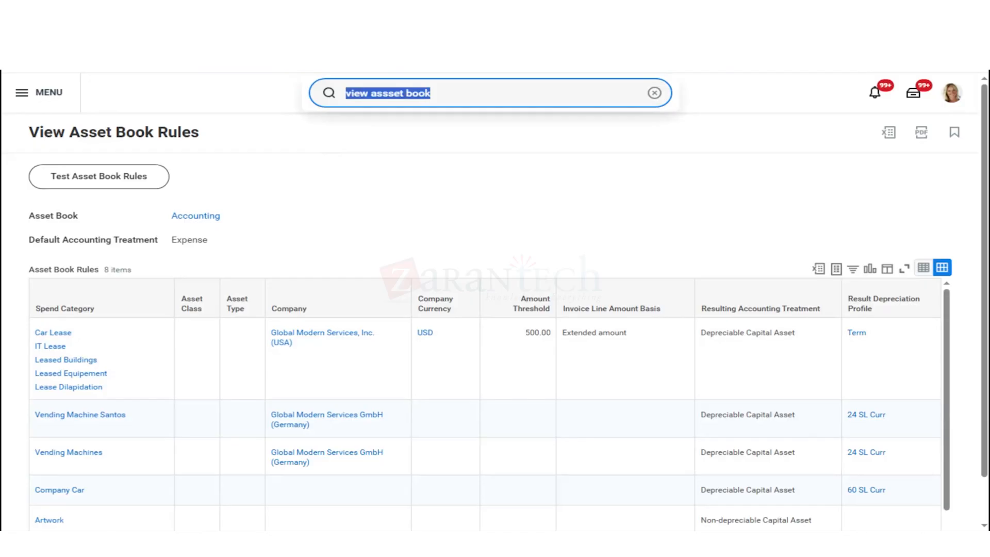
type("edit")
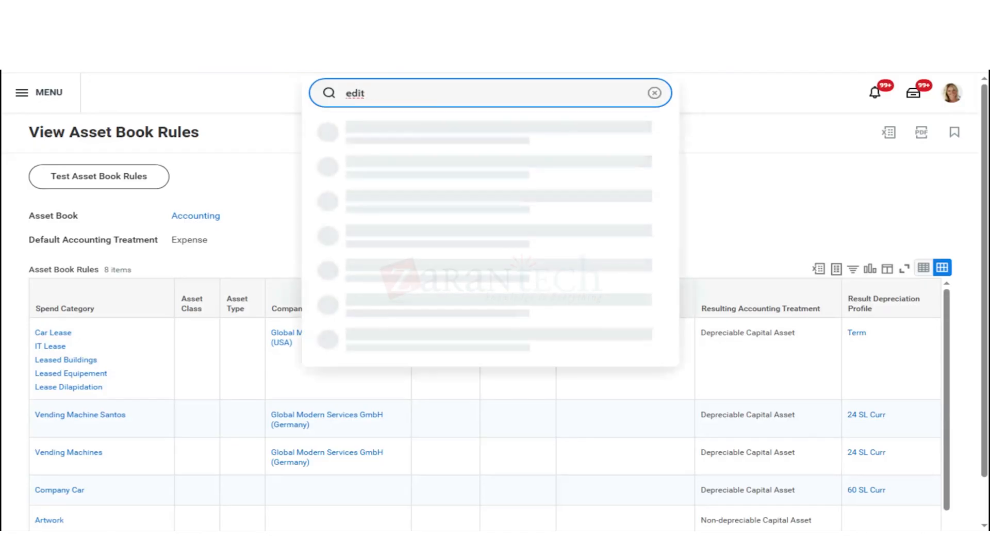
type(" asset book ")
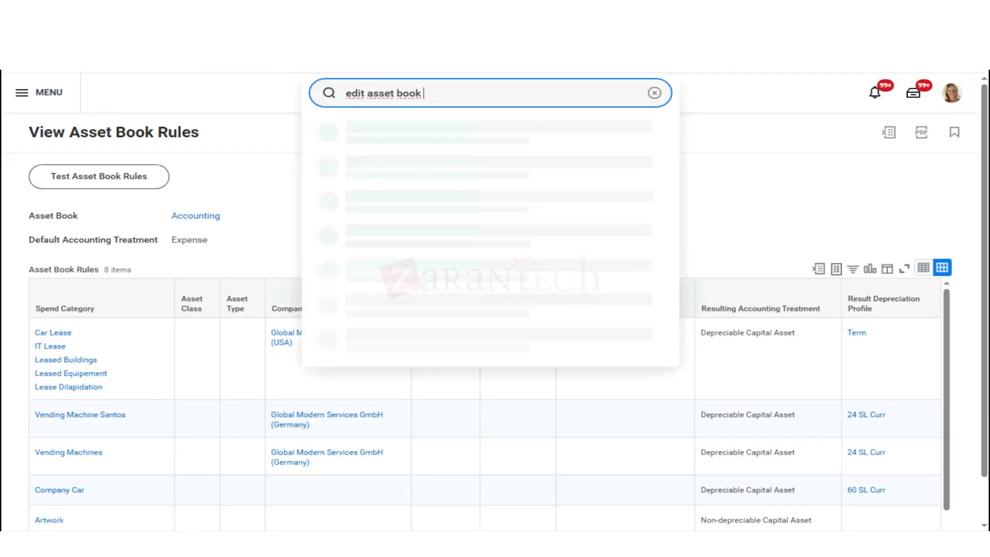
type("rul")
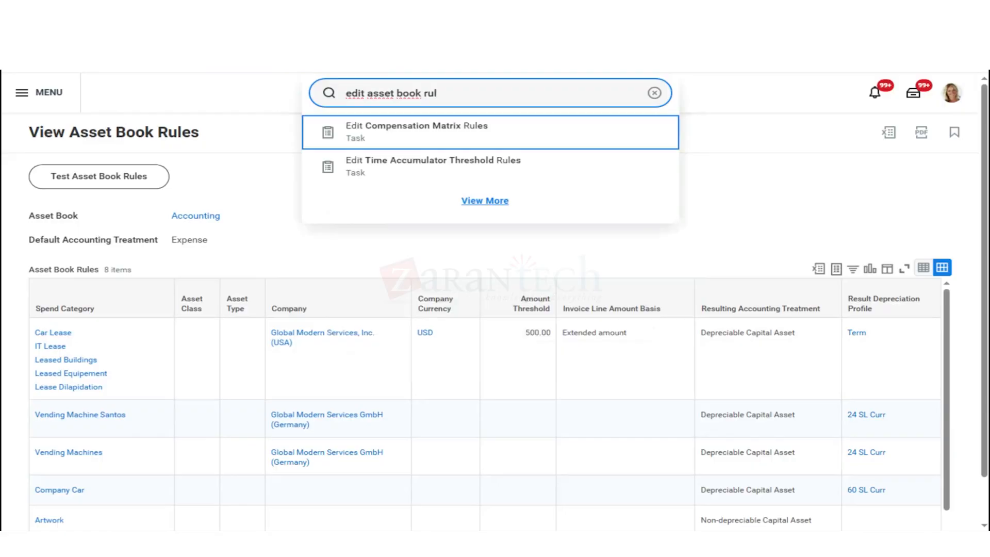
key("BackSpace")
key("BackSpace")
key("BackSpace")
key("BackSpace")
key("BackSpace")
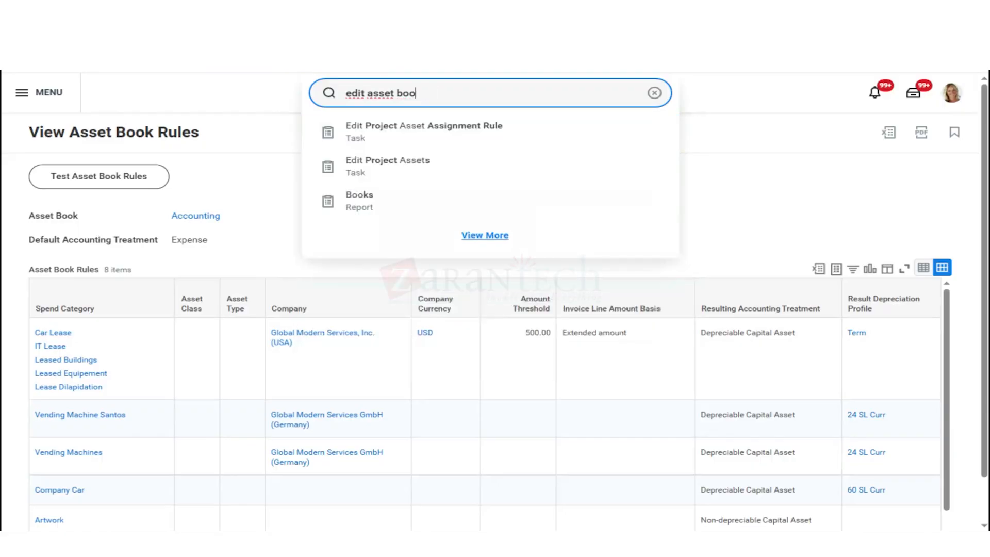
key("BackSpace")
key("BackSpace")
key("BackSpace")
key("BackSpace")
key("BackSpace")
key("BackSpace")
key("BackSpace")
key("BackSpace")
key("BackSpace")
key("BackSpace")
key("BackSpace")
key("BackSpace")
key("BackSpace")
key("BackSpace")
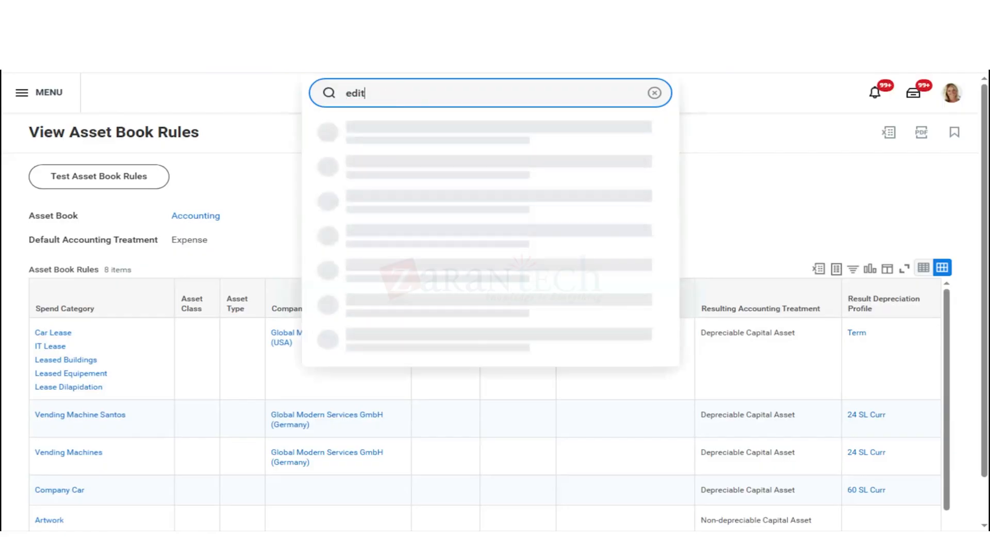
- Search for "main asset book rul" and open the Maintain Asset Book Rules task for the Accounting asset book
type("m")
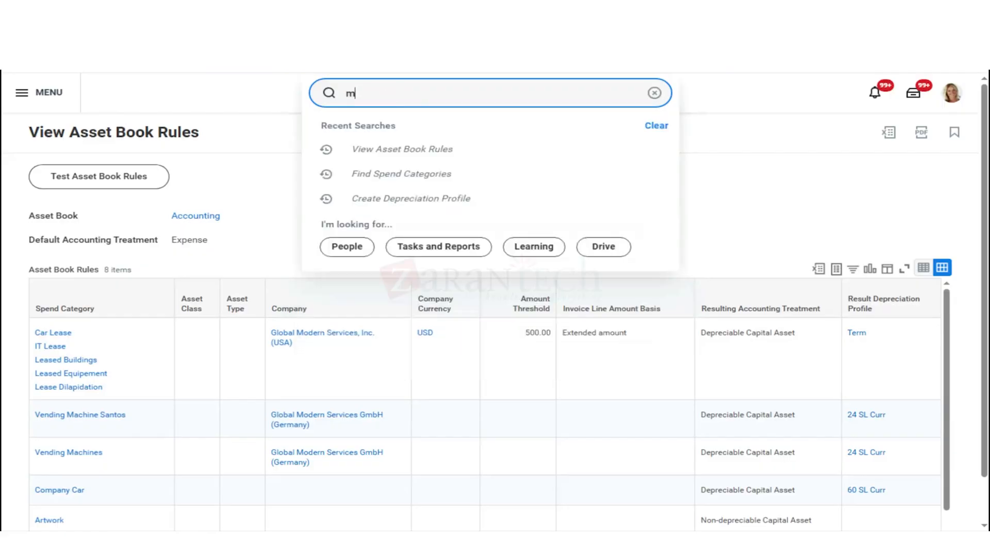
type("ain asset bo")
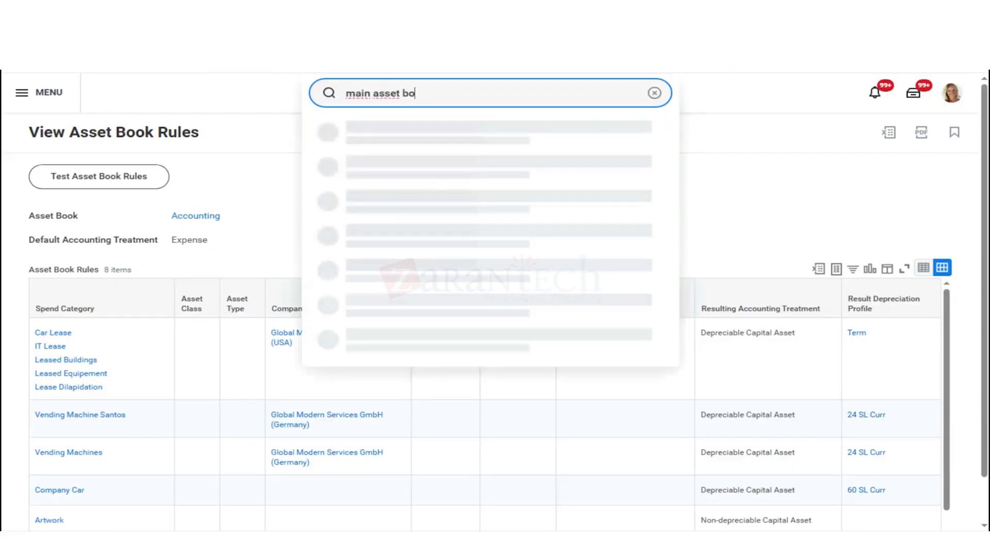
type("ok rul")
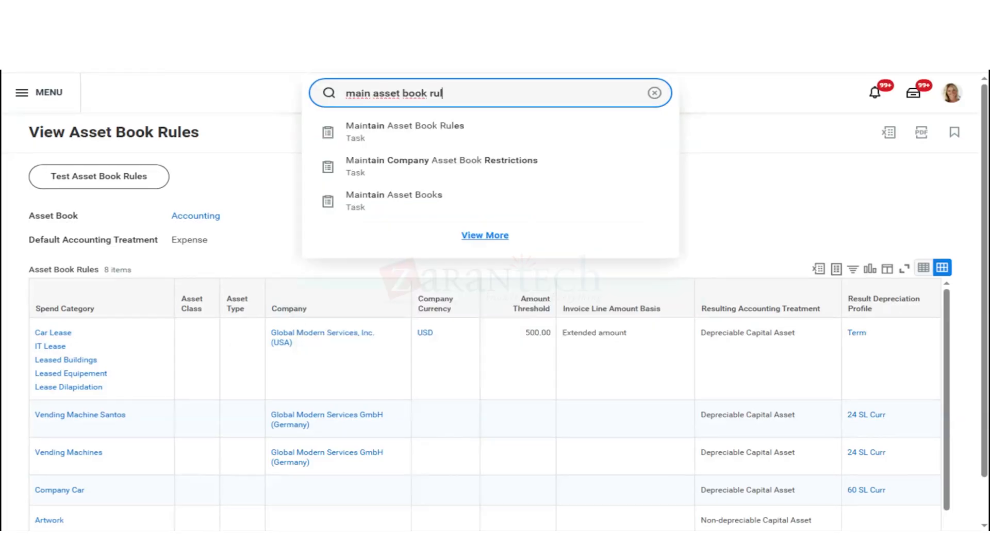
key("Down")
key("Return")
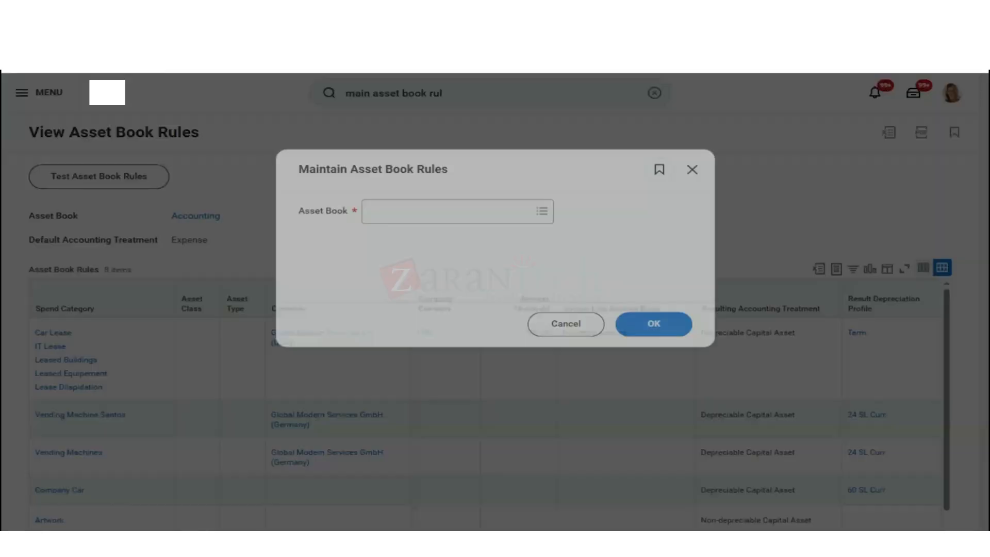
left_click(446, 208)
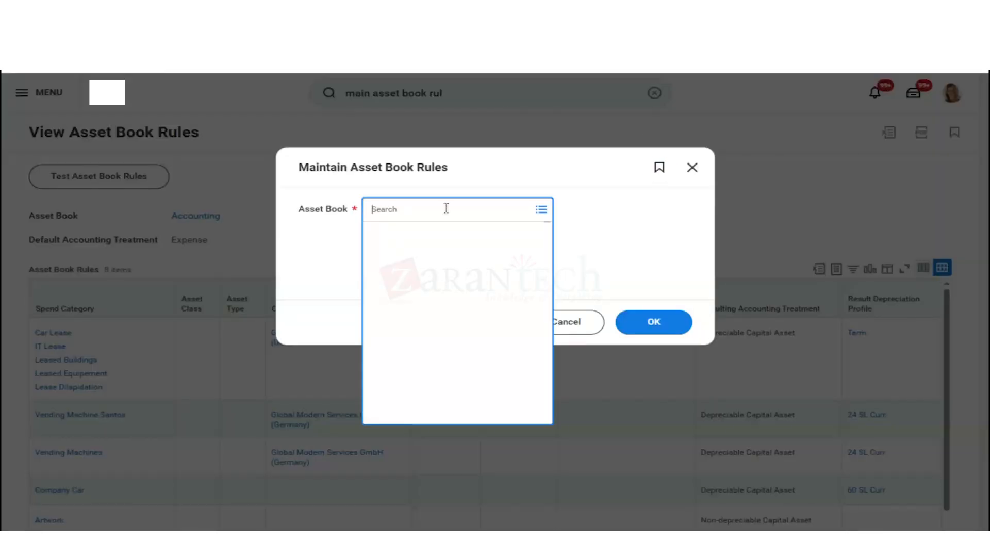
left_click(580, 236)
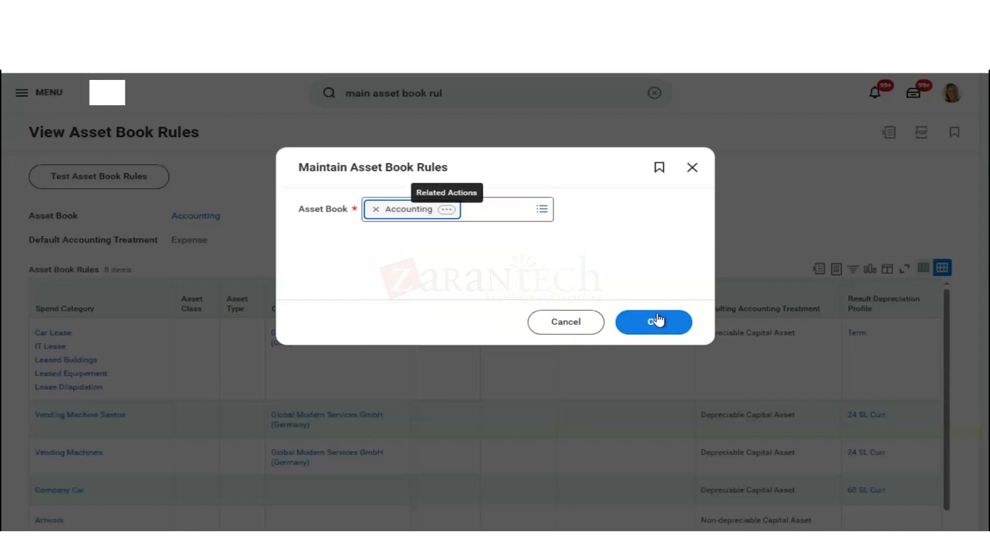
left_click(655, 321)
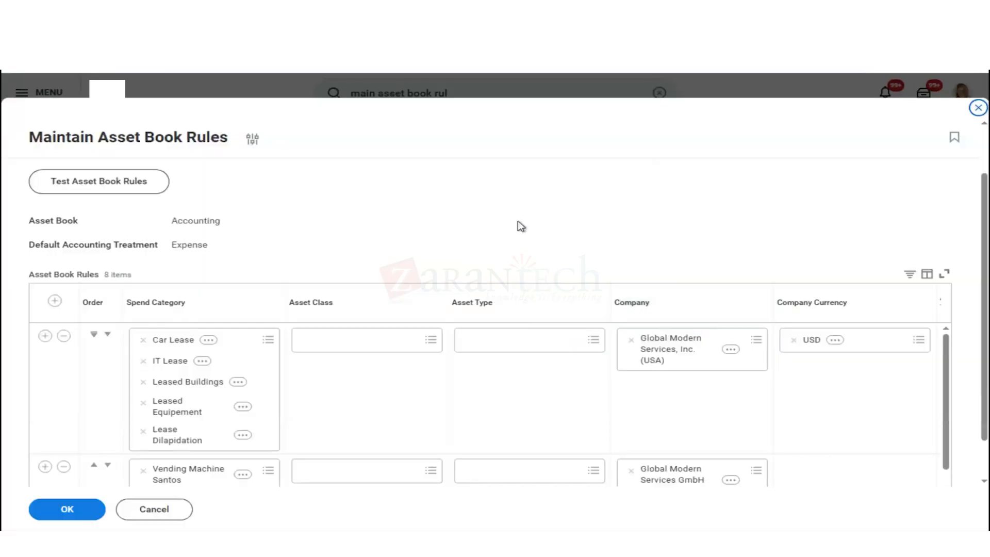
- Examine the Accounting book's rules, from spend categories and companies to amount thresholds, resulting accounting treatments and depreciation profiles
scroll(521, 226, "down", 2)
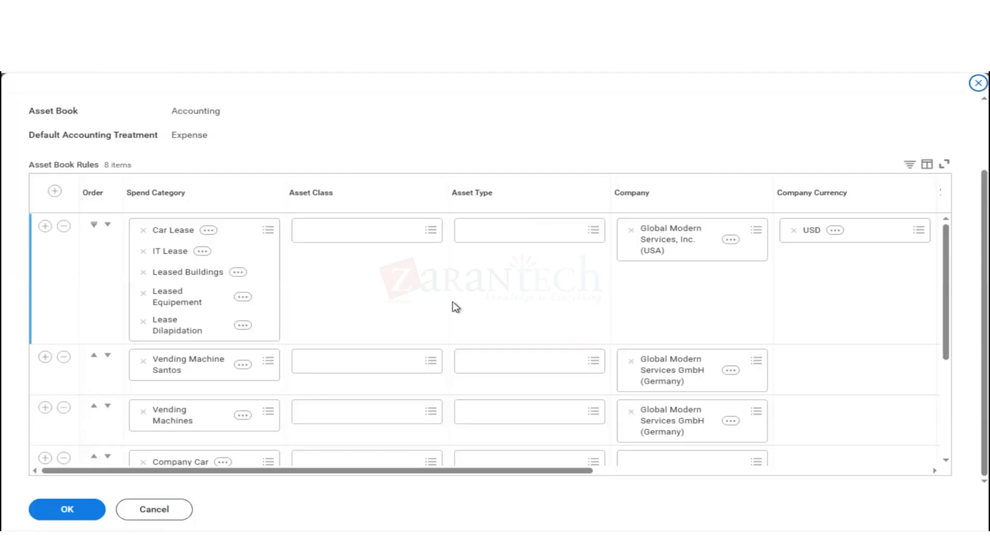
scroll(454, 308, "up", 2)
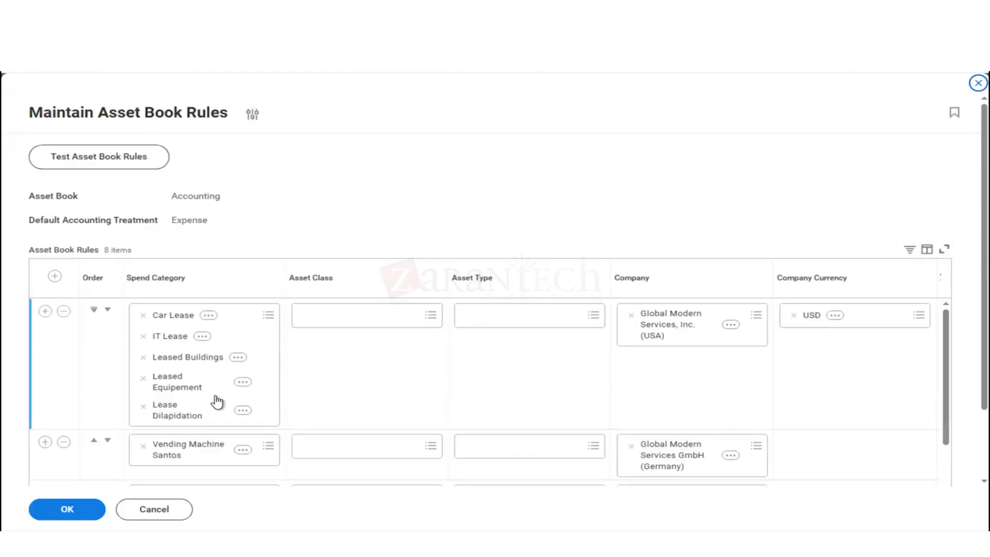
scroll(216, 401, "down", 3)
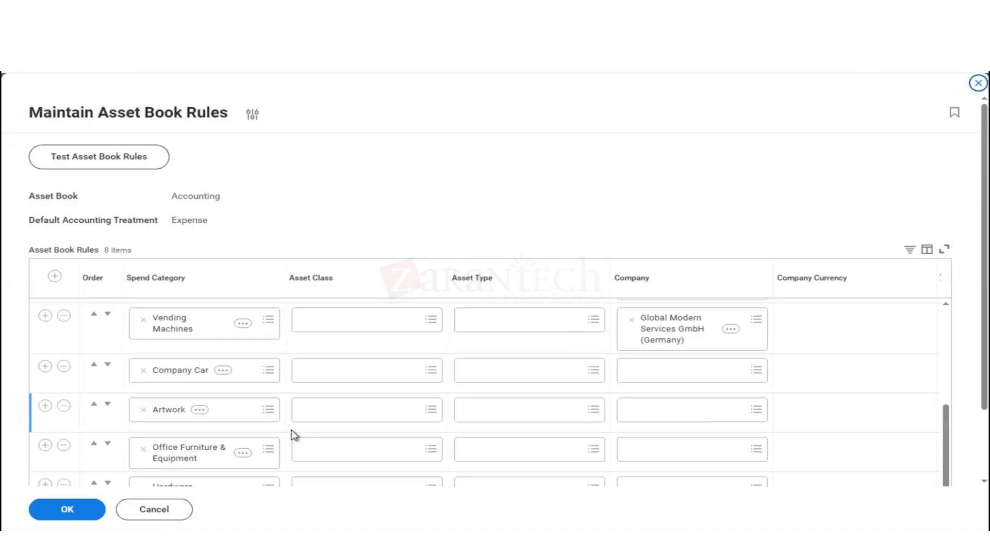
scroll(293, 437, "down", 2)
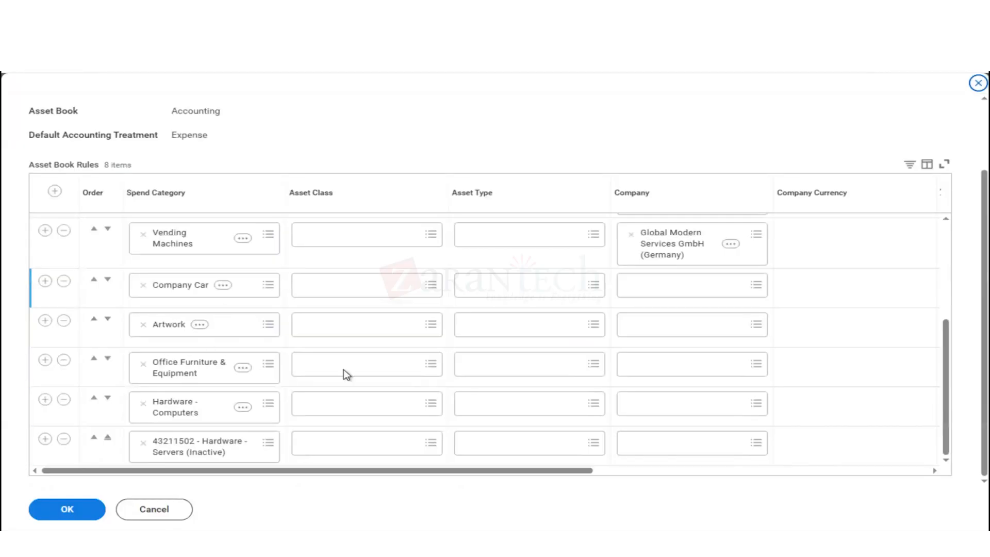
left_click_drag(459, 472, 650, 475)
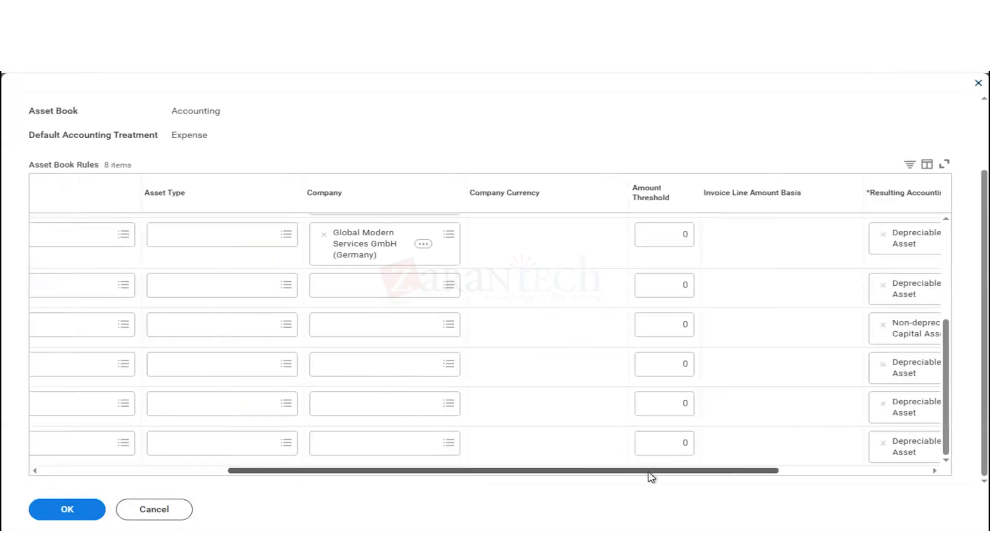
left_click_drag(722, 471, 777, 460)
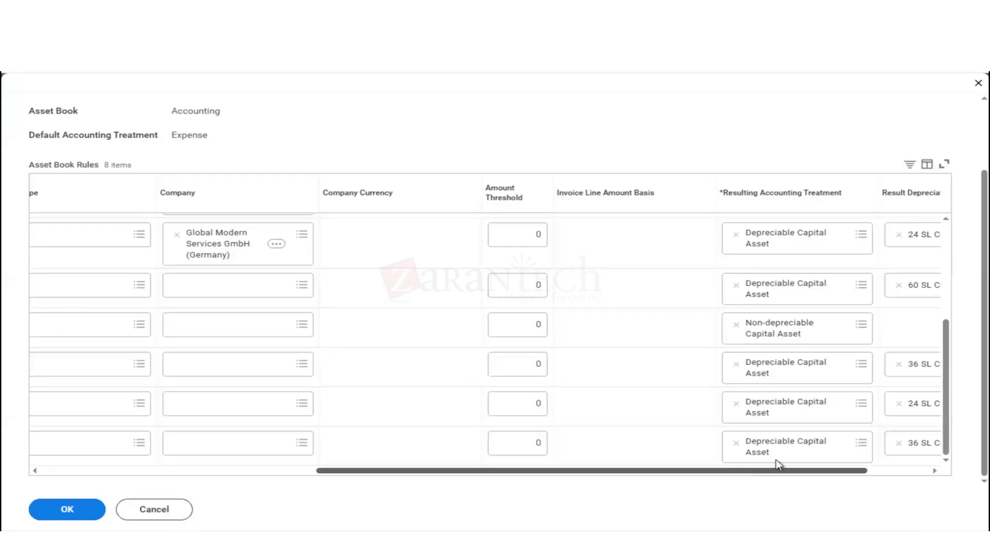
- Remove the existing Artwork rule and add a new first rule with Artwork as its spend category
left_click_drag(510, 464, 303, 477)
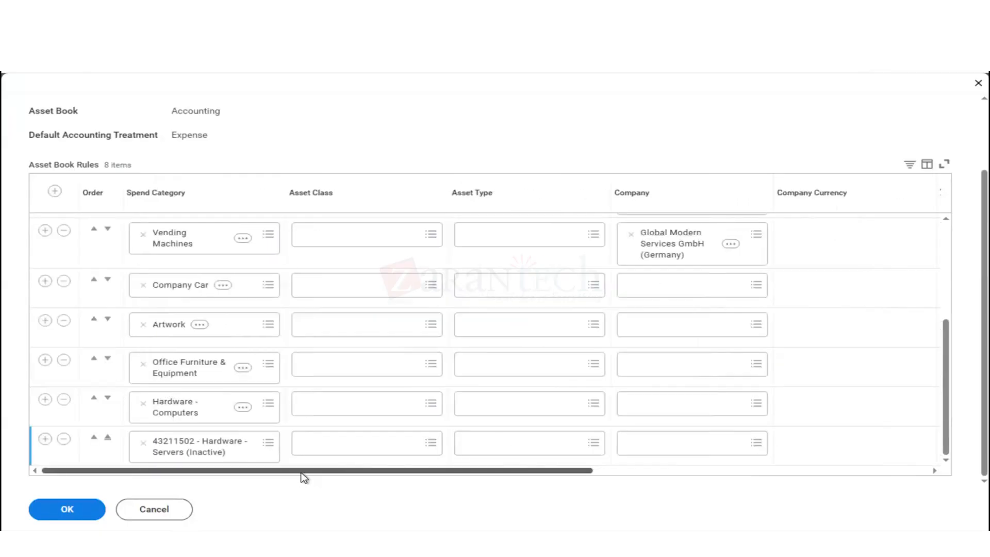
left_click(63, 321)
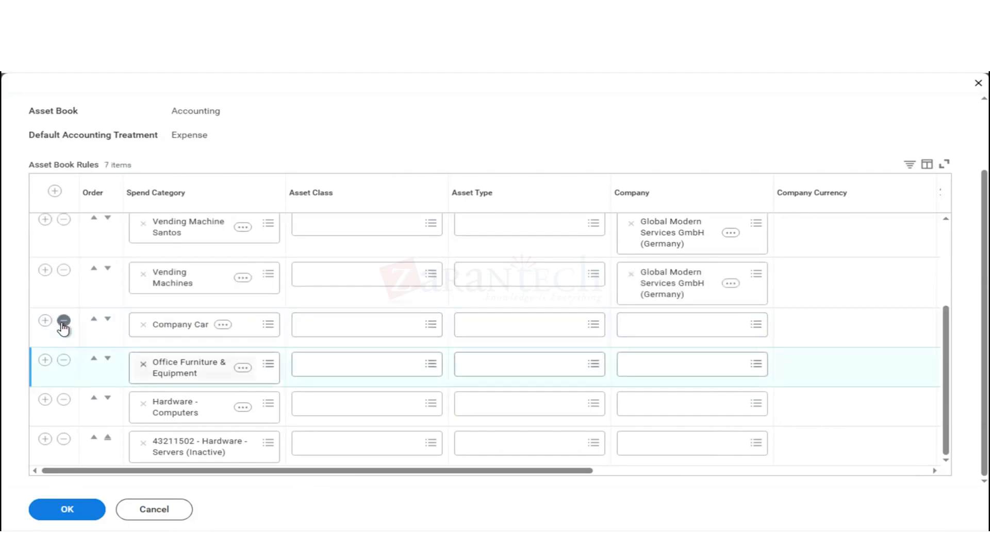
left_click(56, 195)
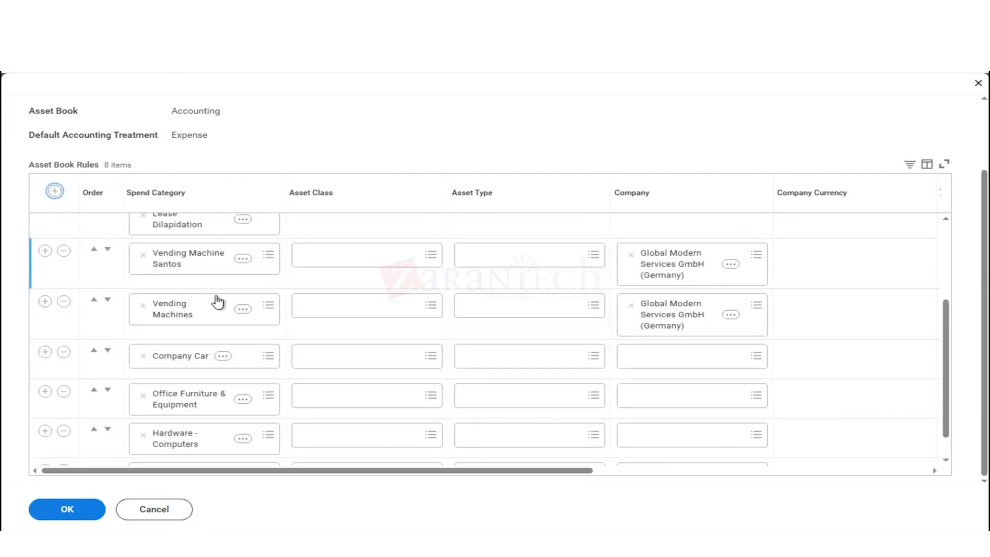
scroll(217, 302, "up", 3)
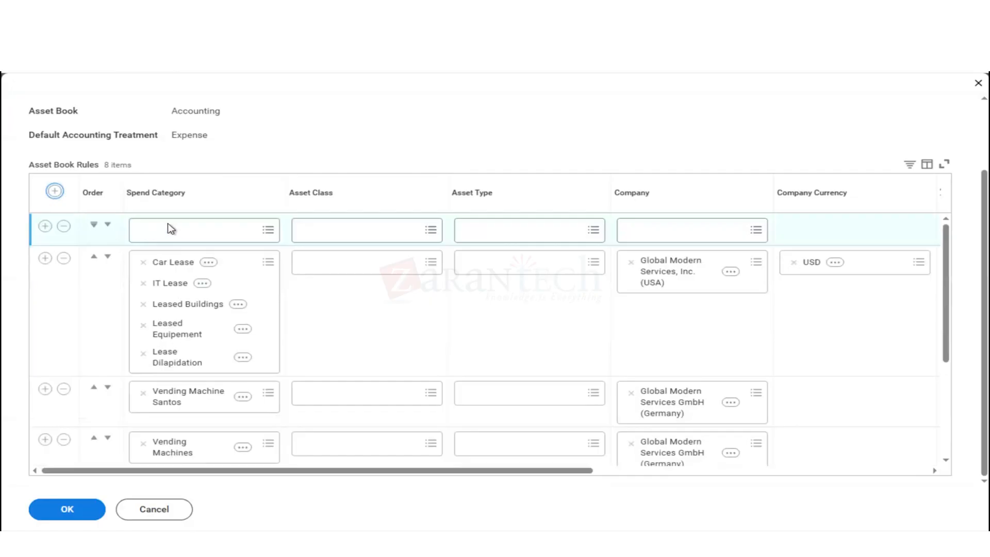
left_click(171, 229)
type("a")
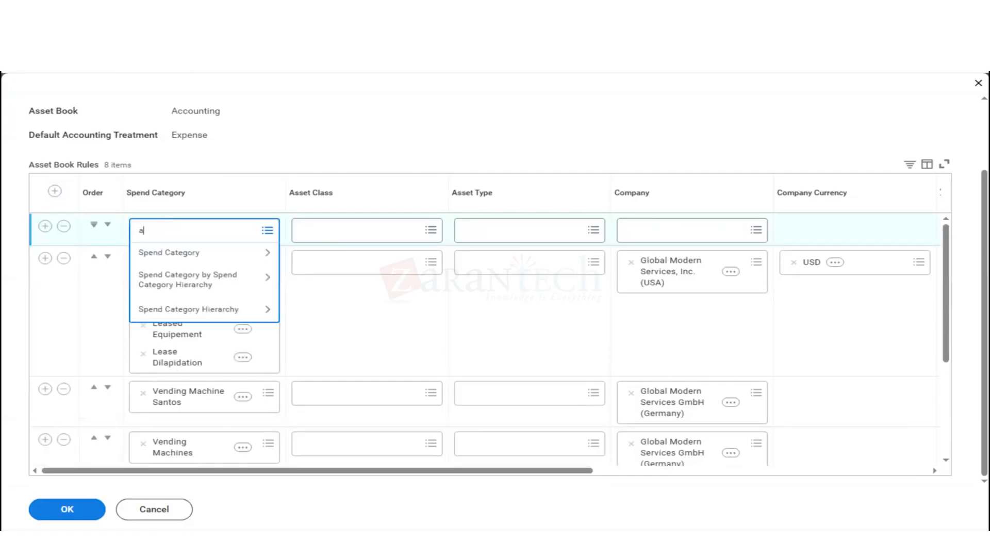
type("rtwork")
key("Return")
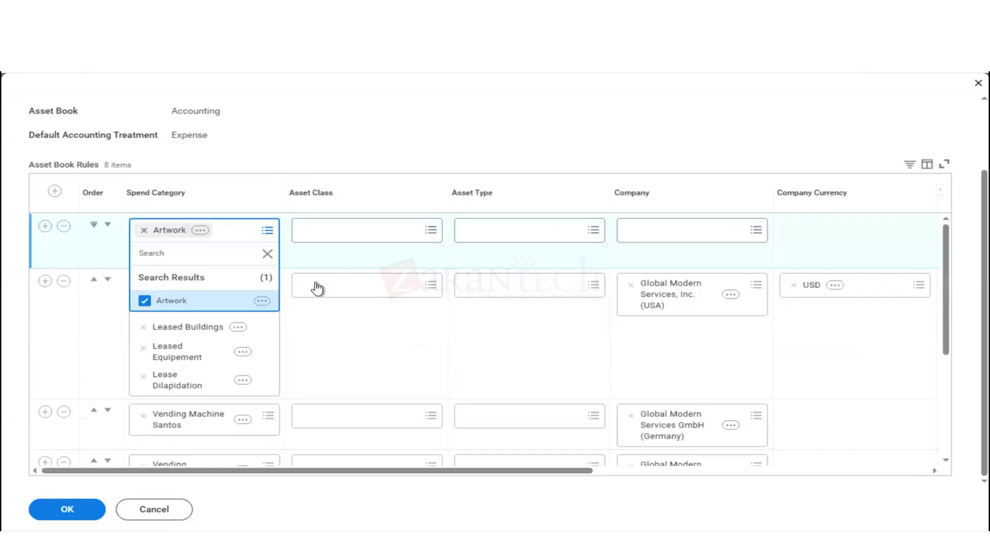
left_click(413, 144)
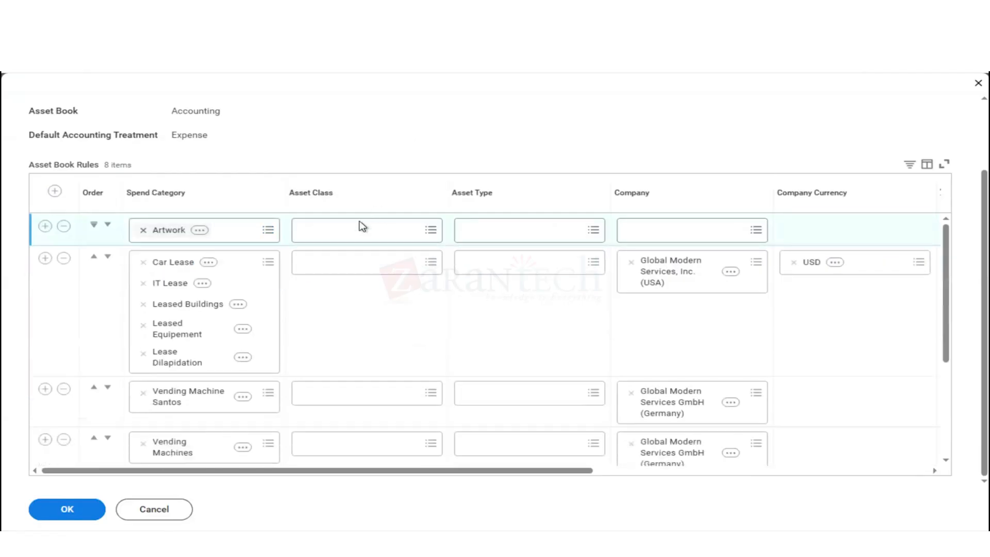
- Look through the new Artwork rule's asset class options without choosing one, and set its company to Global Modern Services, Inc. (USA)
left_click(356, 237)
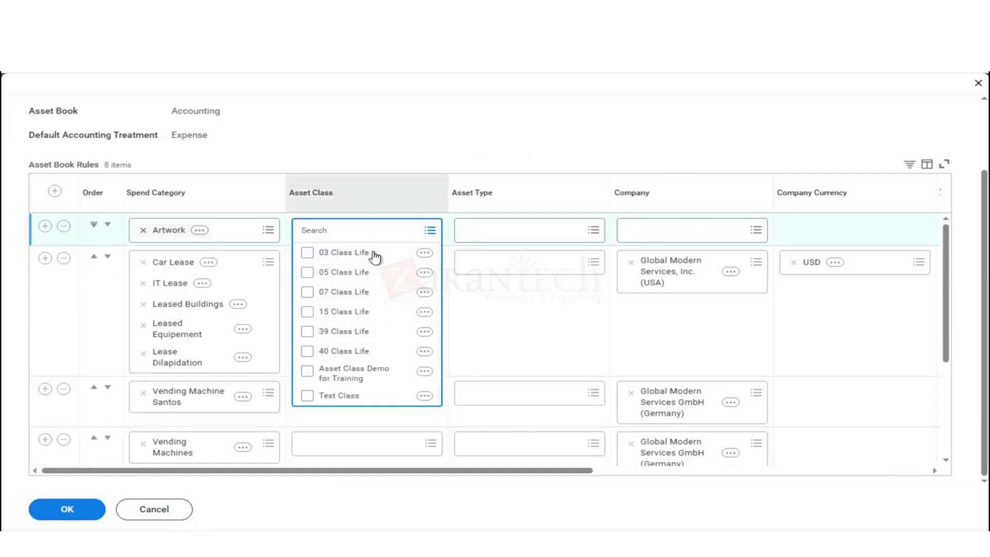
left_click(552, 146)
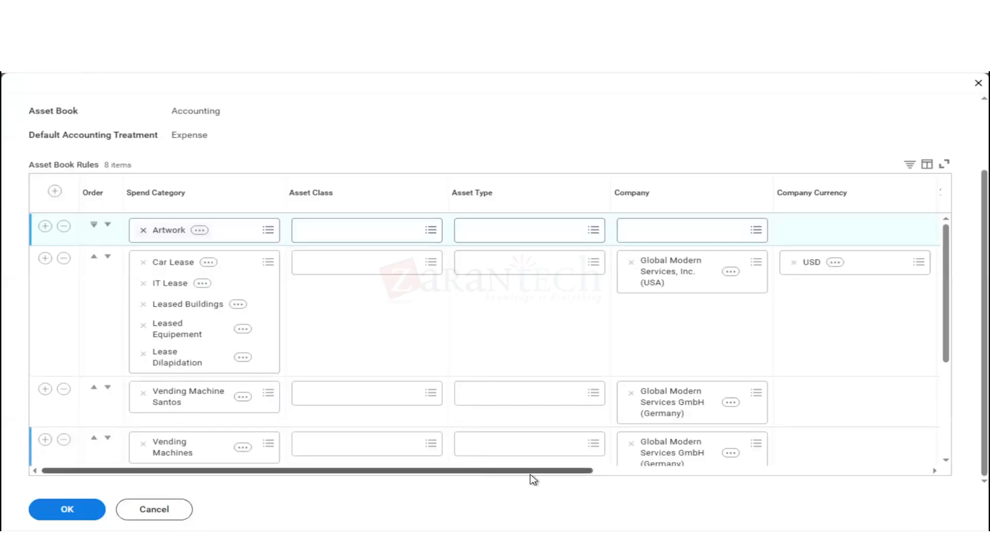
scroll(532, 478, "right", 3)
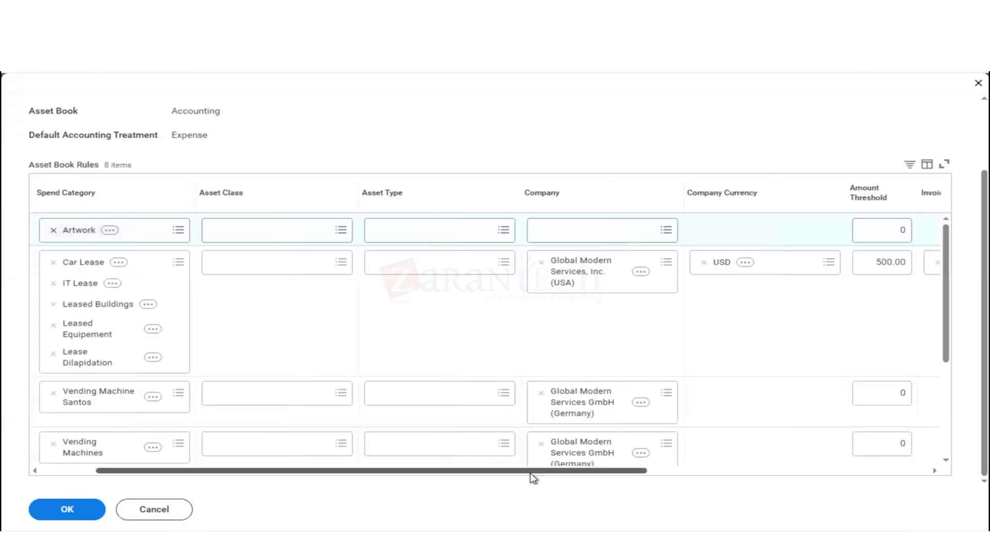
left_click(573, 230)
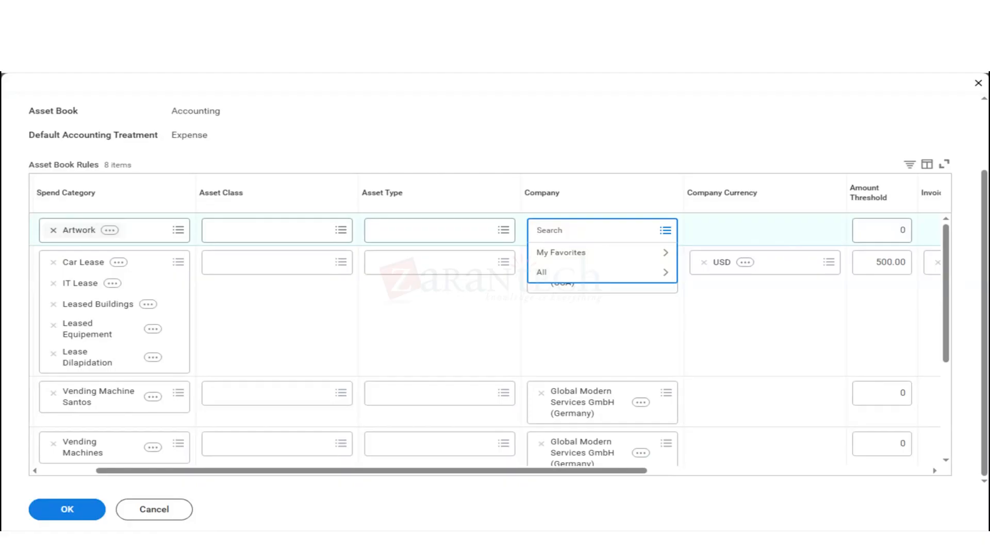
type("gms")
key("Return")
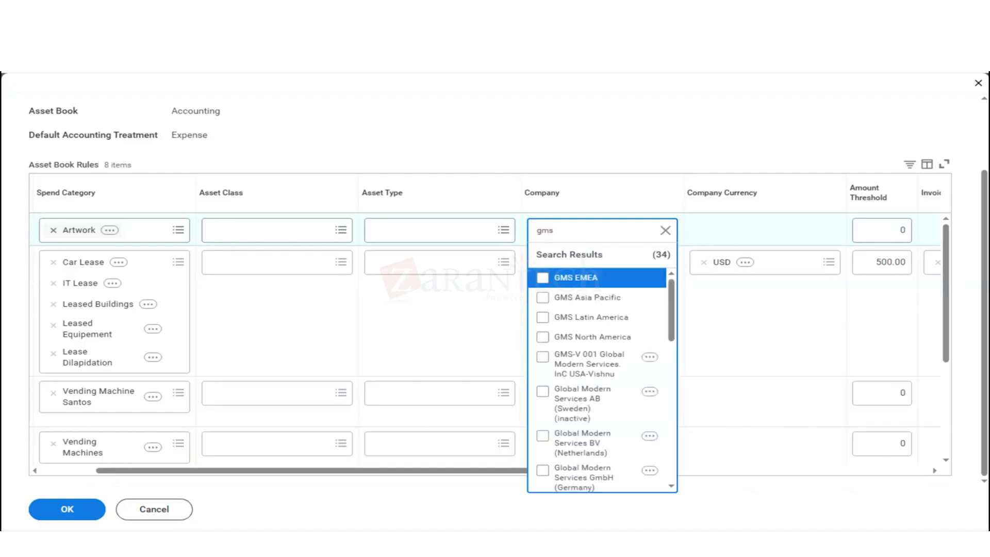
key("Down")
key("Down")
key("Down")
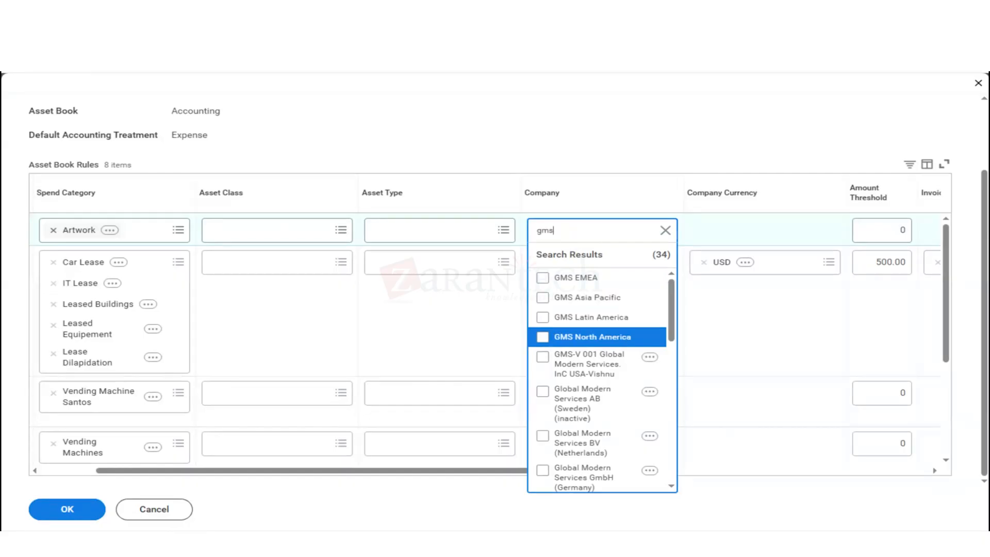
type("usa")
key("Return")
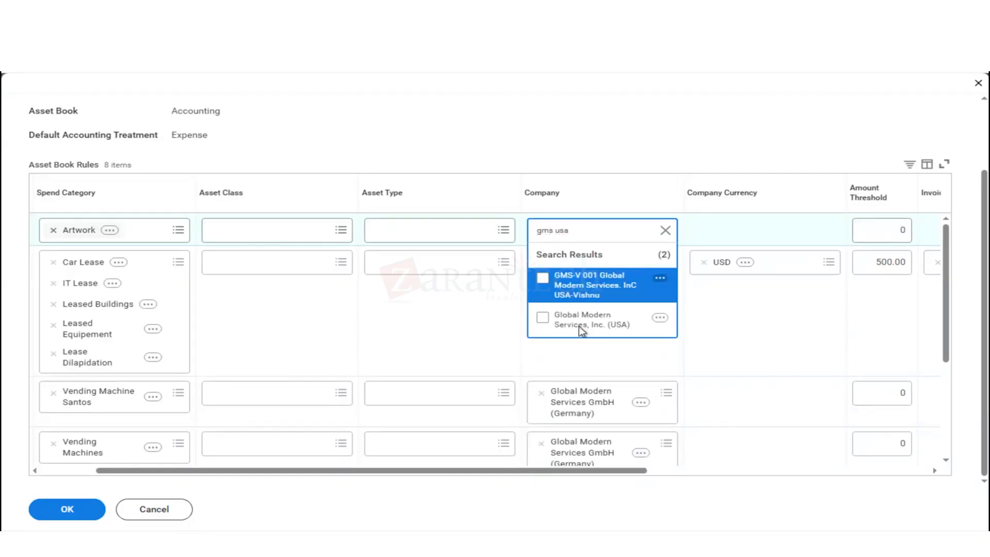
left_click(582, 335)
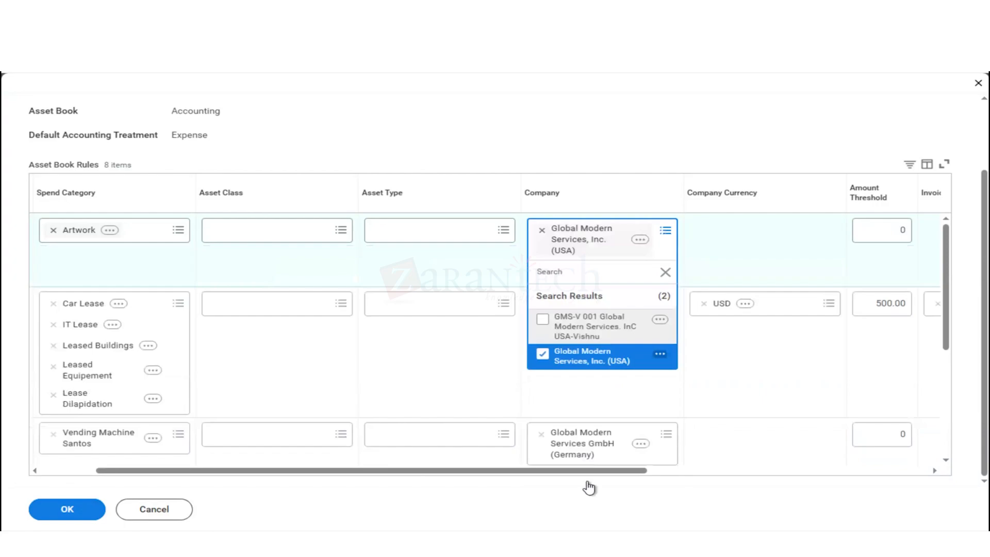
- Set the Artwork rule's amount threshold to 1000 and its invoice line amount basis to Extended amount
left_click_drag(648, 476, 688, 472)
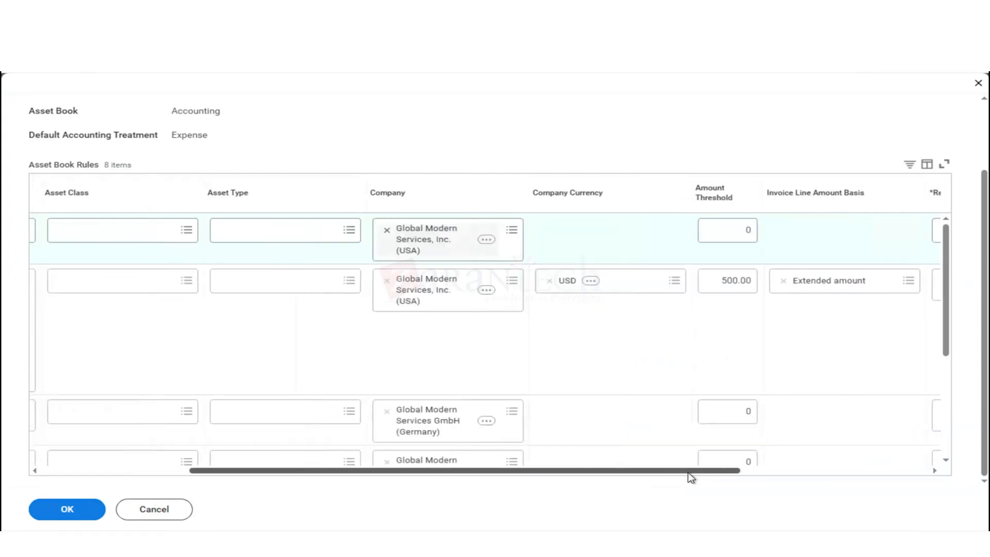
left_click(741, 230)
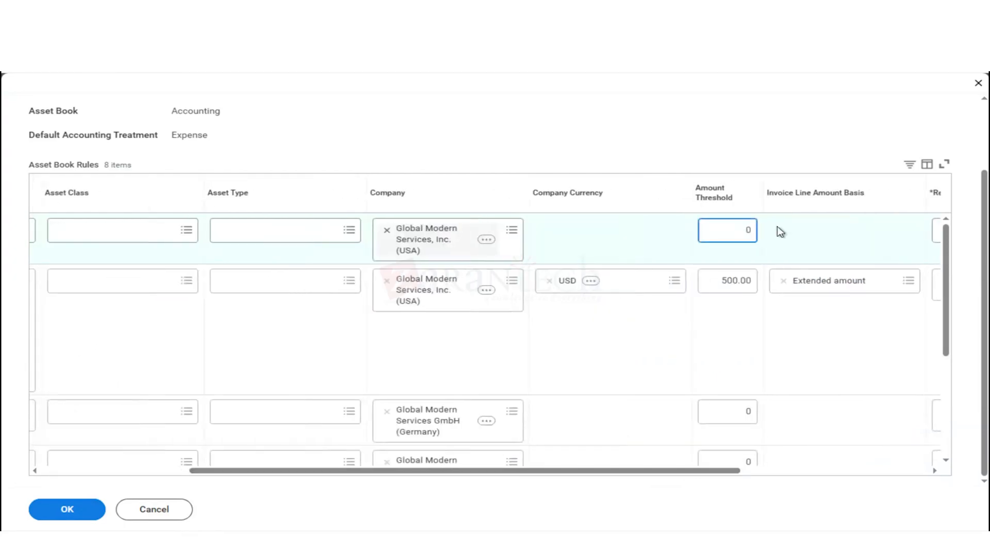
type("1000")
left_click(684, 448)
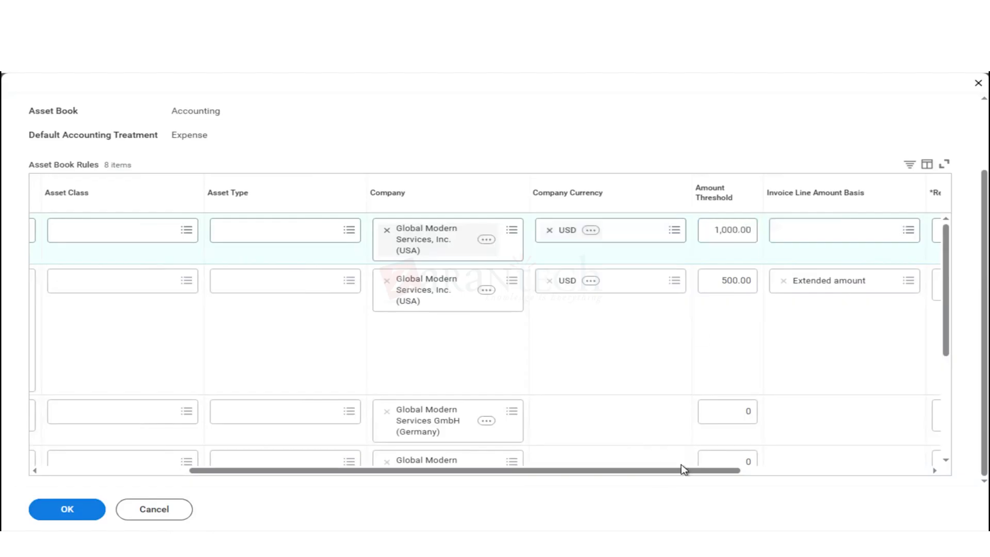
left_click(838, 231)
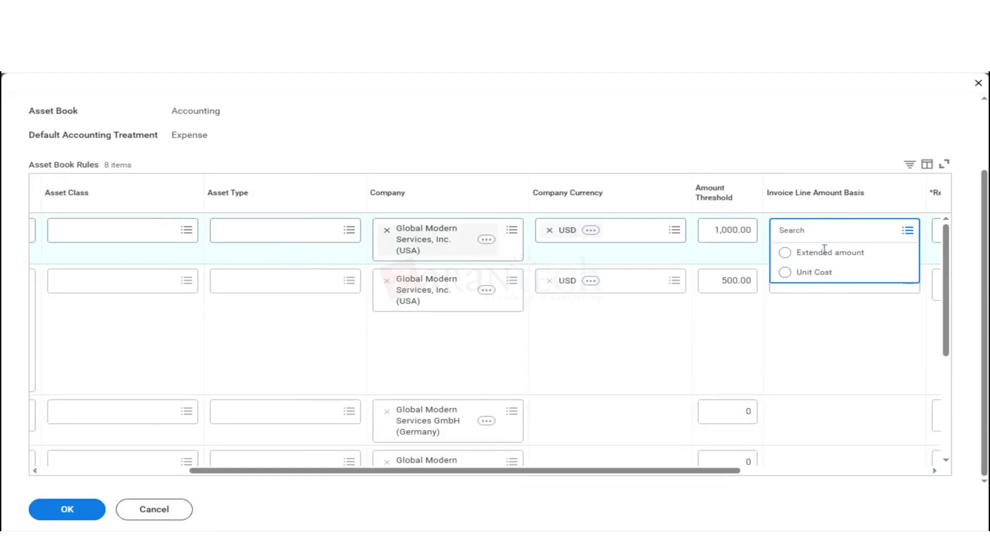
left_click(824, 254)
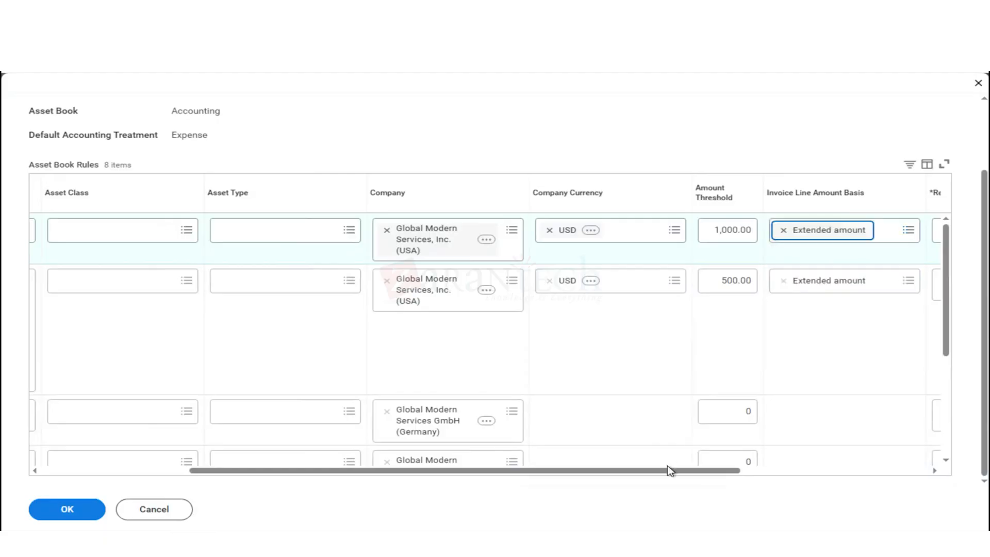
- Set the Artwork rule's resulting accounting treatment to Non-depreciable Capital Asset after trying Depreciable Capital Asset
left_click_drag(752, 470, 805, 471)
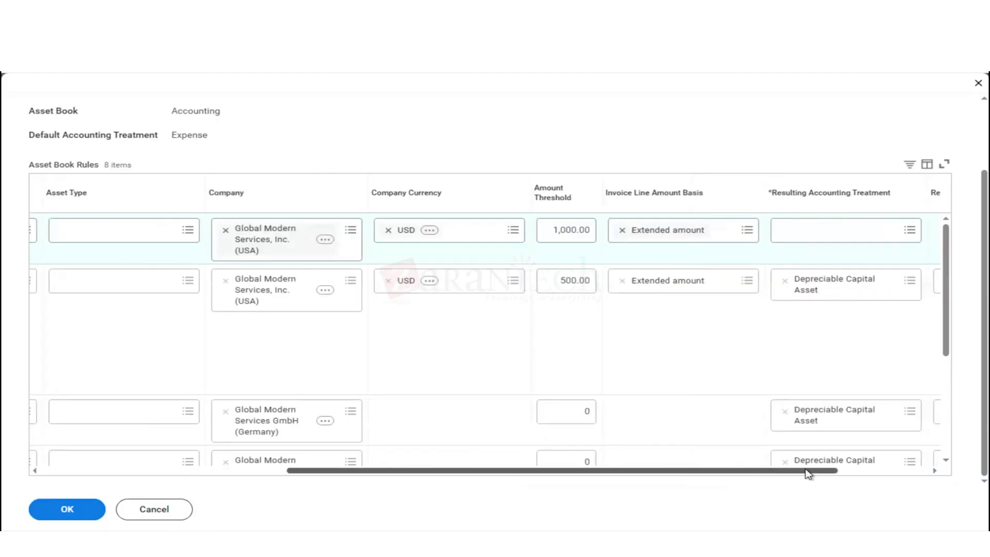
left_click(770, 227)
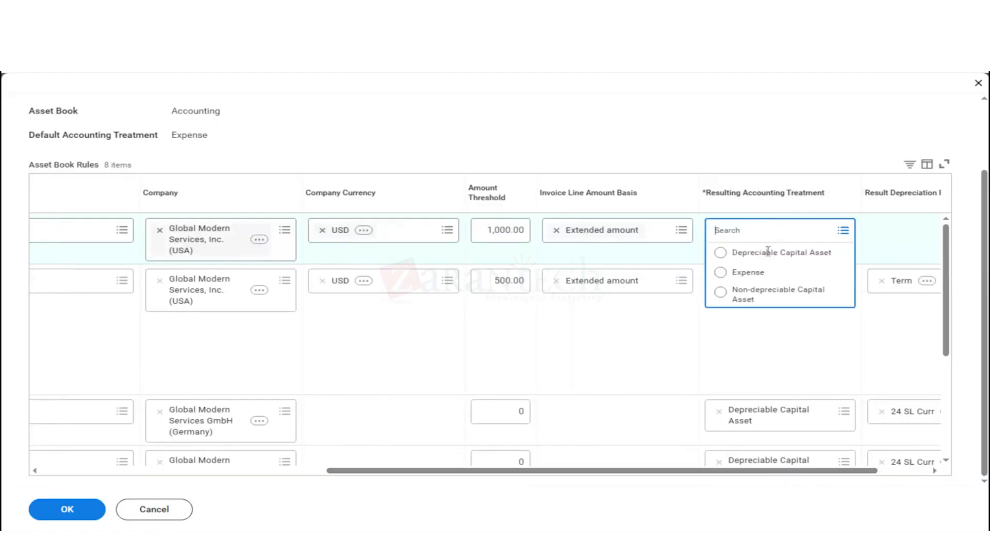
left_click(768, 262)
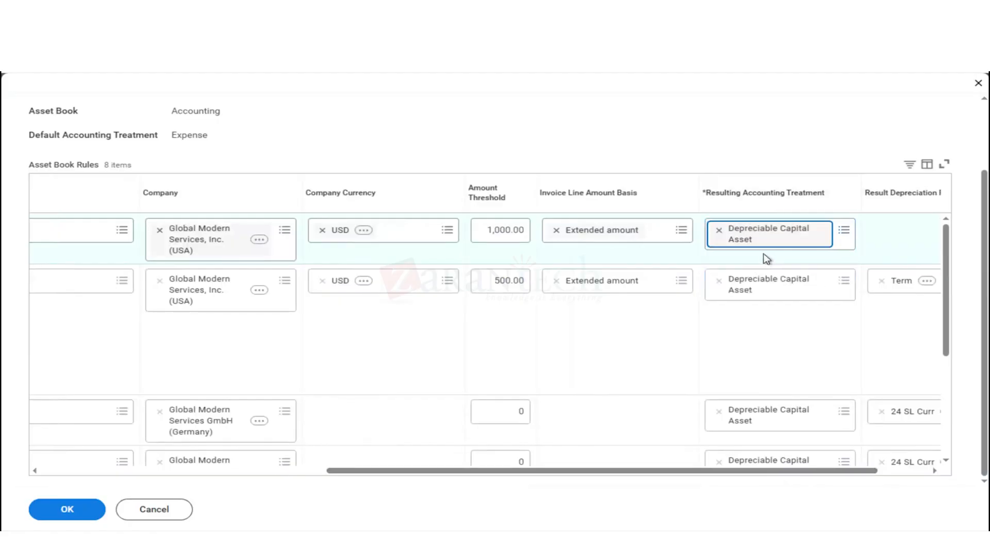
left_click(719, 232)
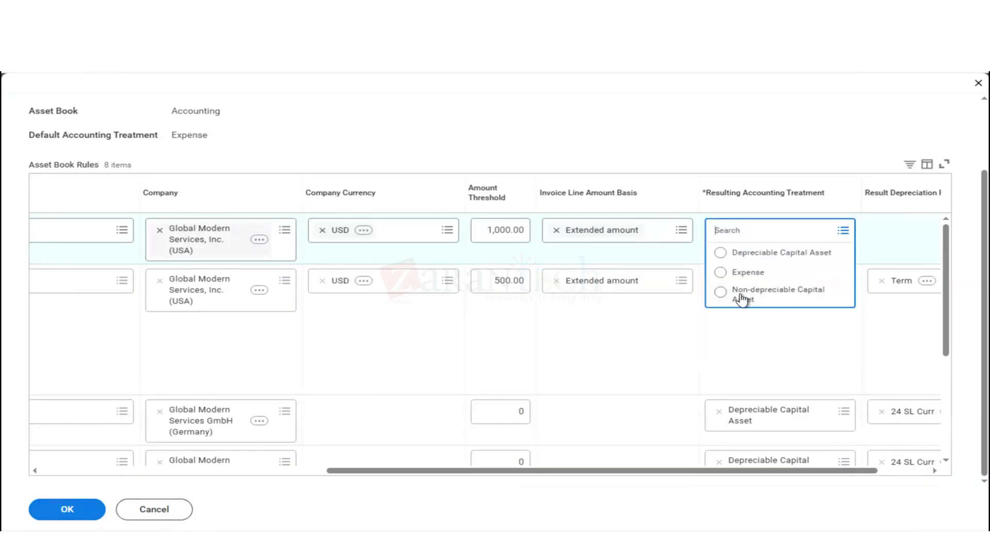
left_click(742, 298)
left_click_drag(703, 470, 871, 498)
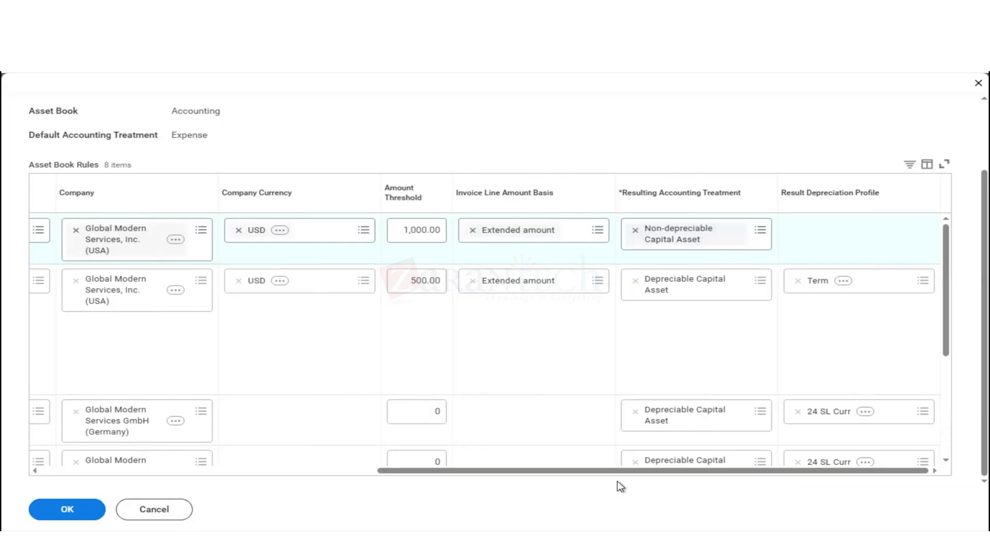
- Assign the 03 Class Life asset class to the existing Company Car rule
left_click(186, 471)
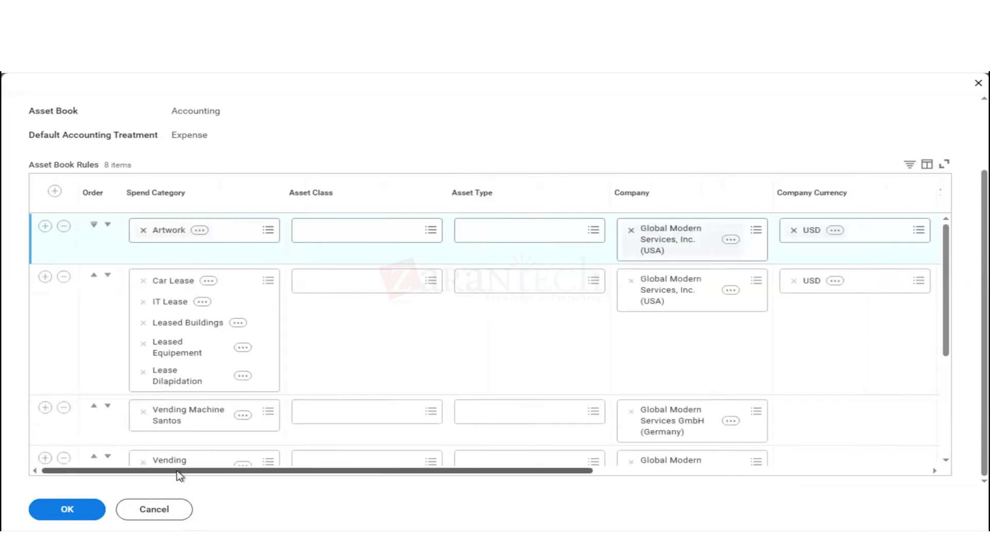
scroll(354, 363, "down", 1)
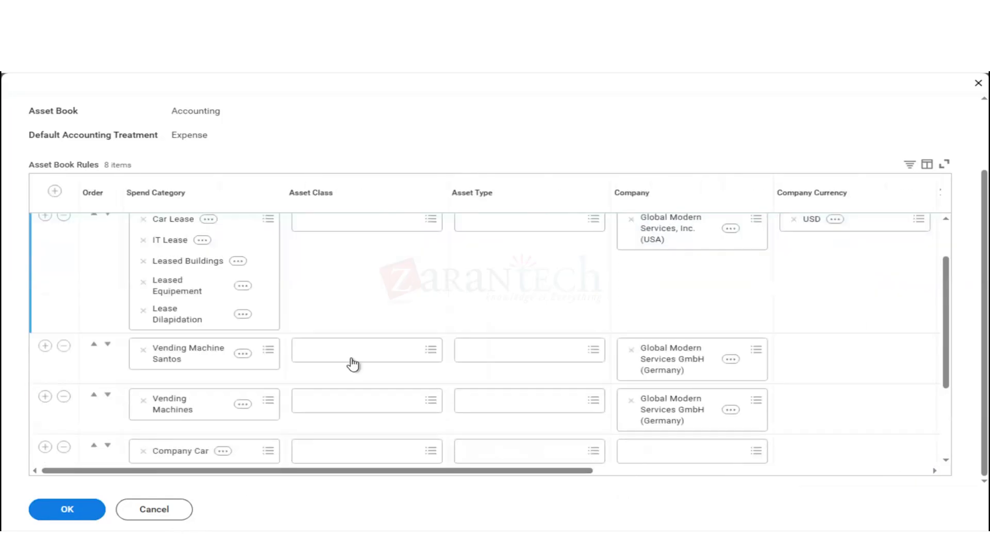
scroll(353, 363, "down", 1)
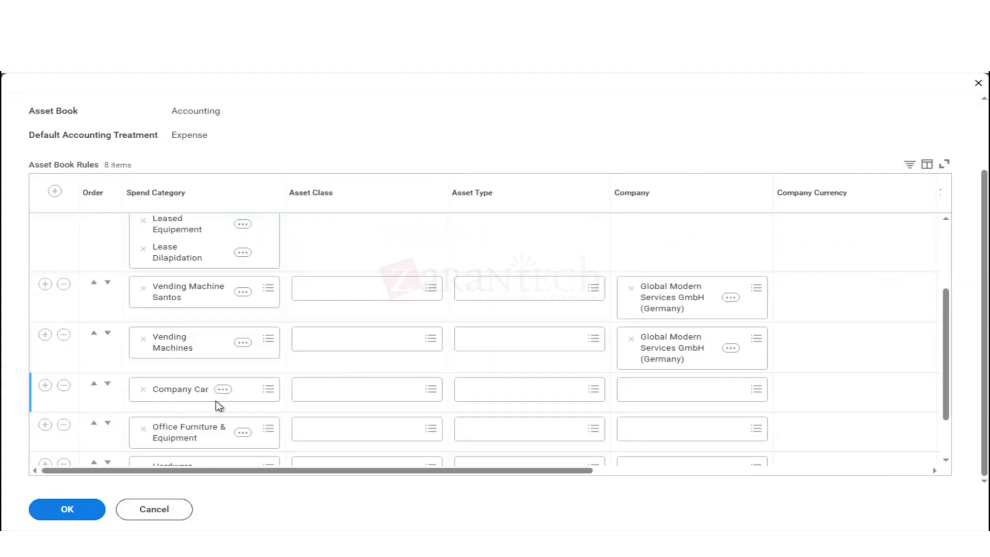
scroll(453, 391, "down", 1)
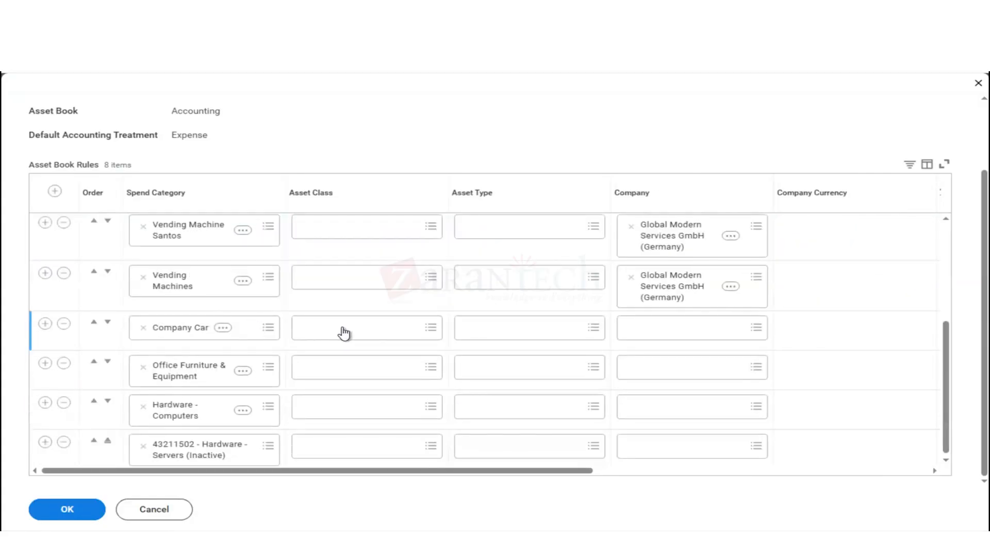
left_click(410, 335)
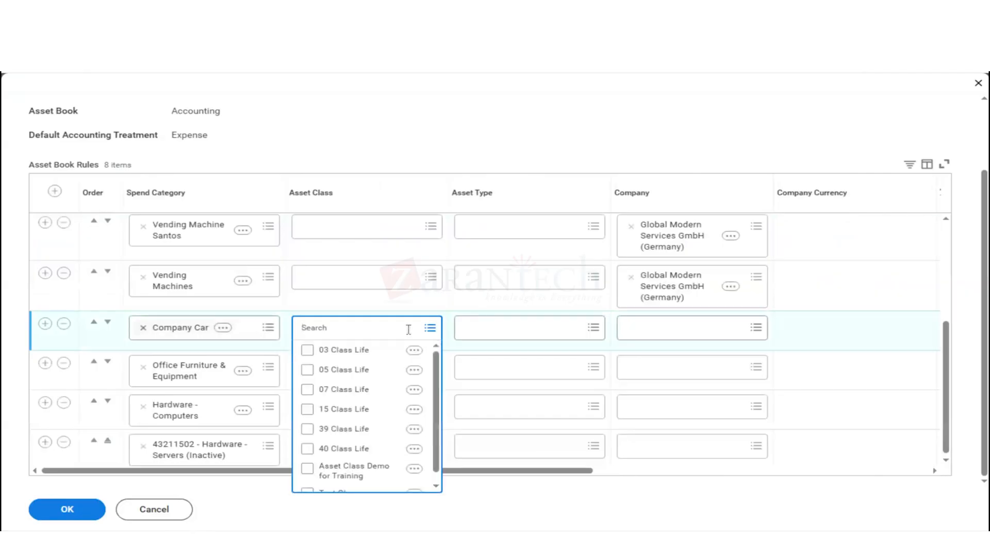
left_click(348, 353)
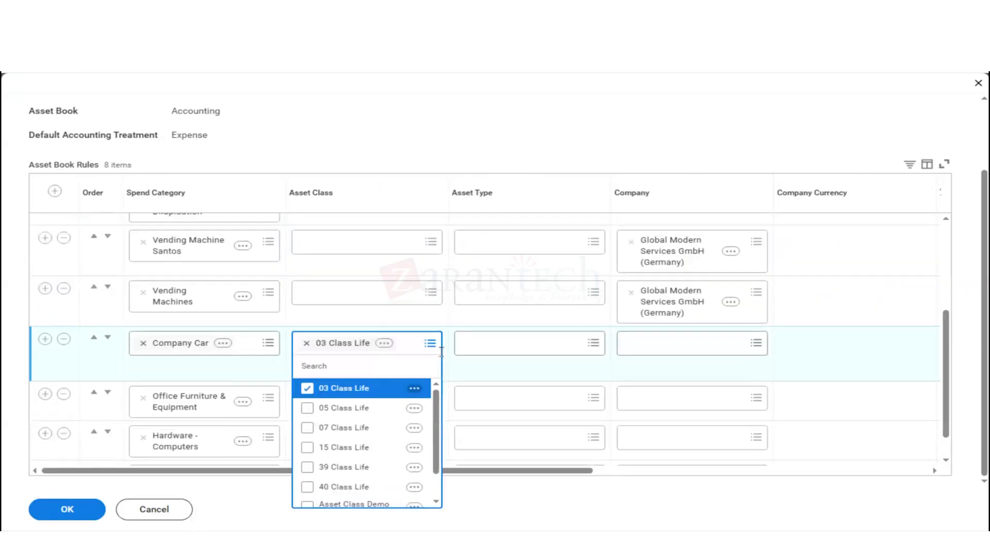
left_click(354, 247)
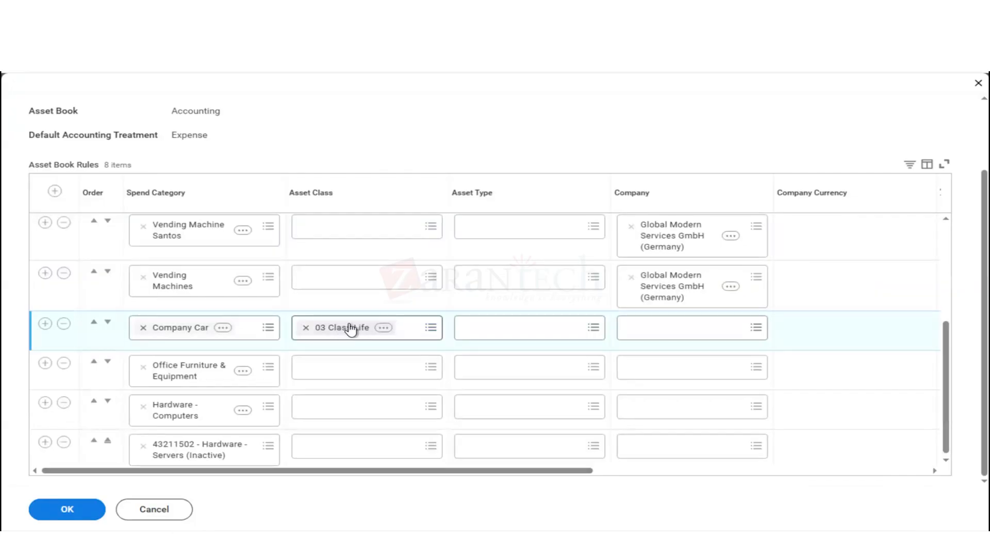
- Search companies for "gms usa" and set the Company Car rule's company to Global Modern Services, Inc. (USA)
left_click(686, 323)
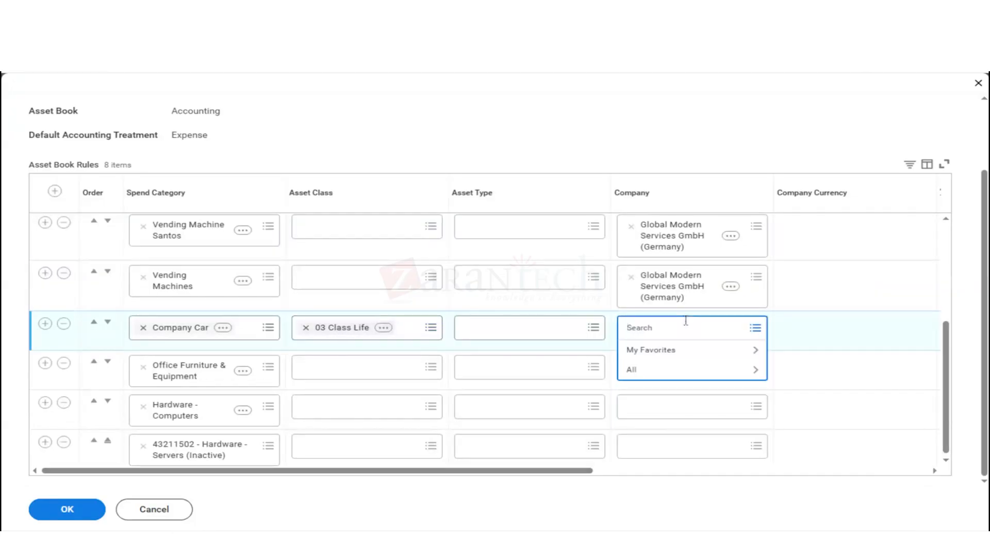
type("gms usa")
key("Return")
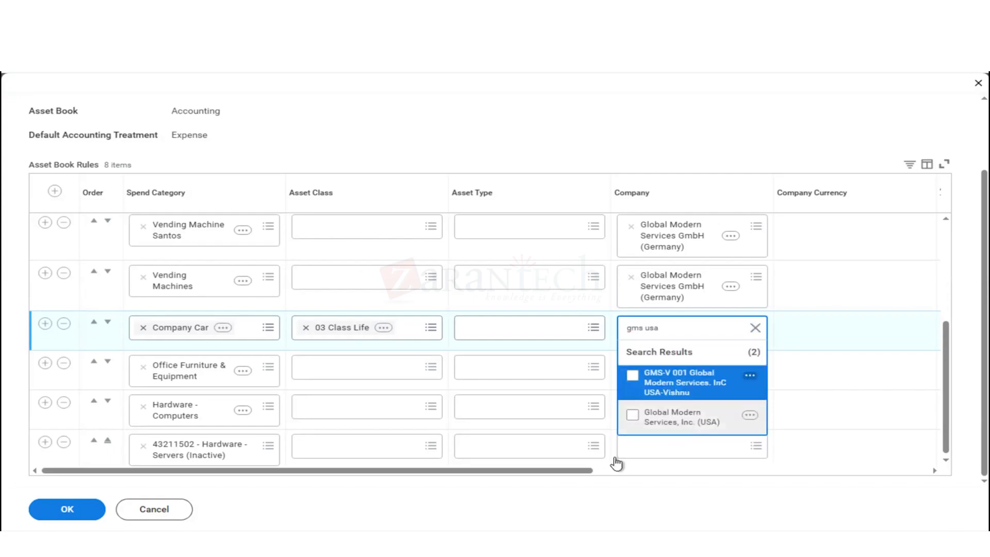
left_click(571, 471)
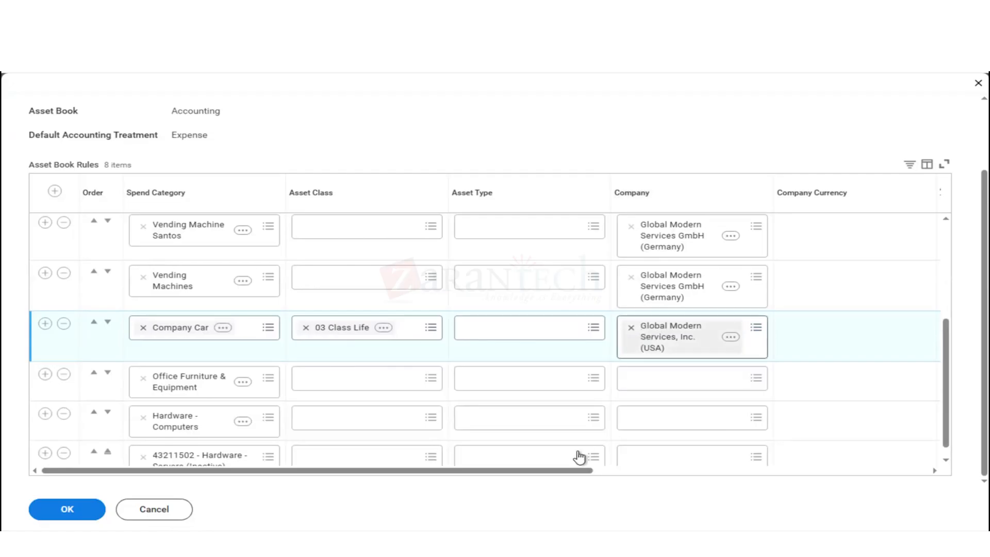
- Set the Company Car rule's amount threshold to 5,000 and its invoice line amount basis to Unit Cost
left_click_drag(568, 470, 745, 470)
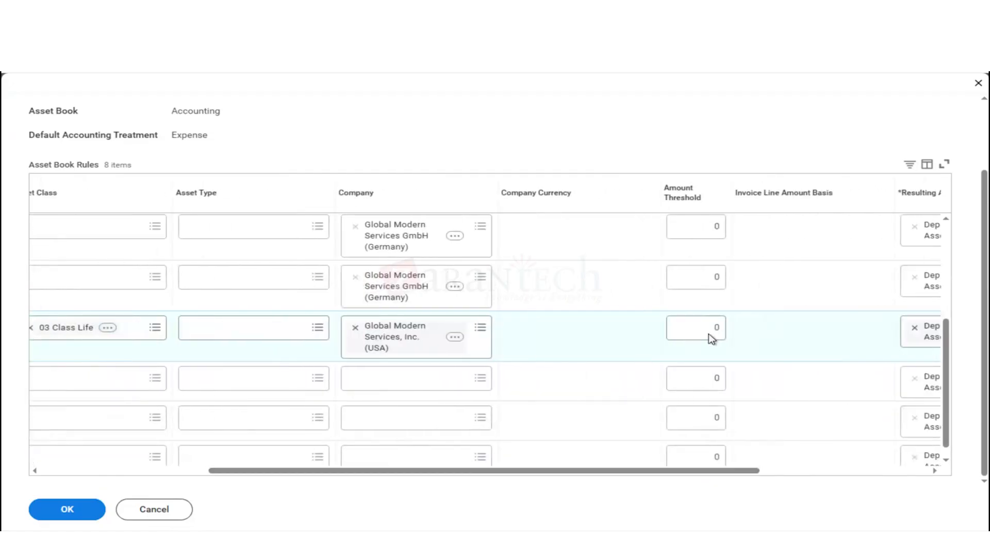
left_click(709, 328)
type("50")
key("BackSpace")
type("50")
left_click_drag(686, 471, 780, 471)
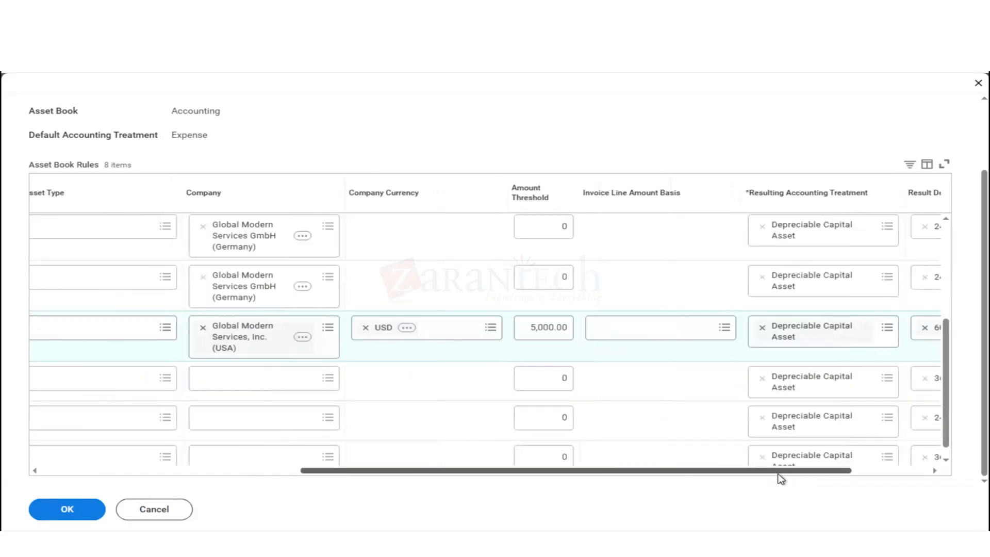
left_click(682, 335)
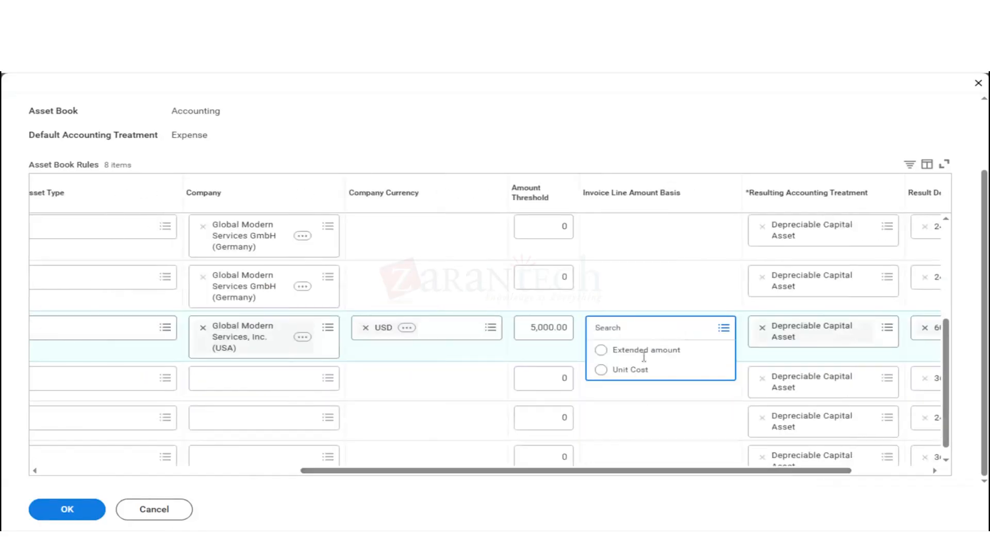
left_click(637, 370)
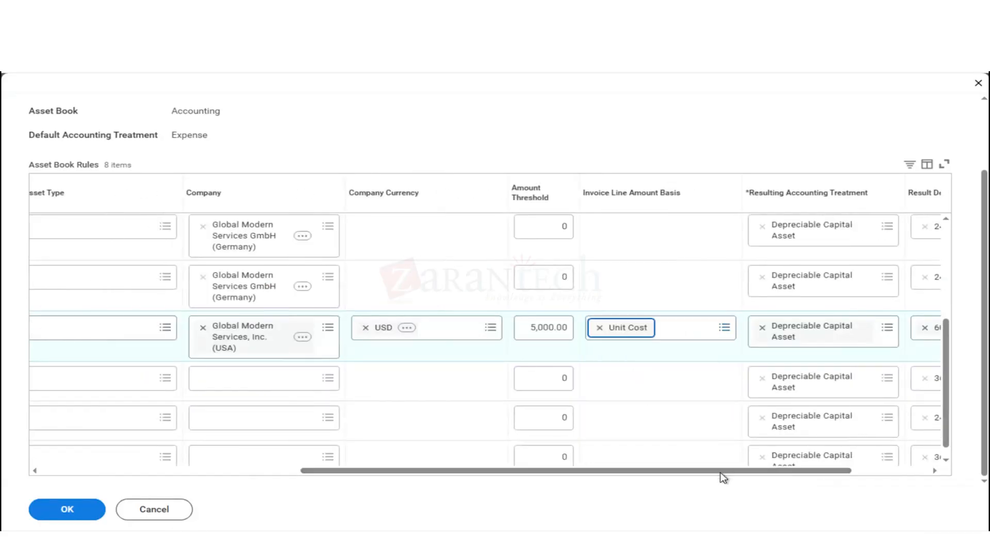
left_click_drag(799, 471, 876, 471)
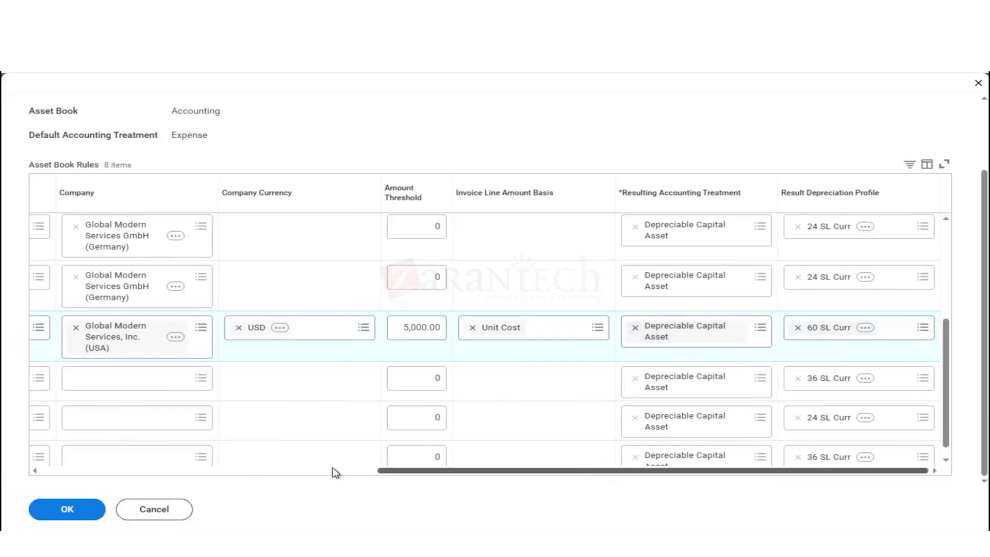
- Search companies for "gms usa" and set the Office Furniture & Equipment rule's company to Global Modern Services, Inc. (USA)
scroll(210, 477, "left", 10)
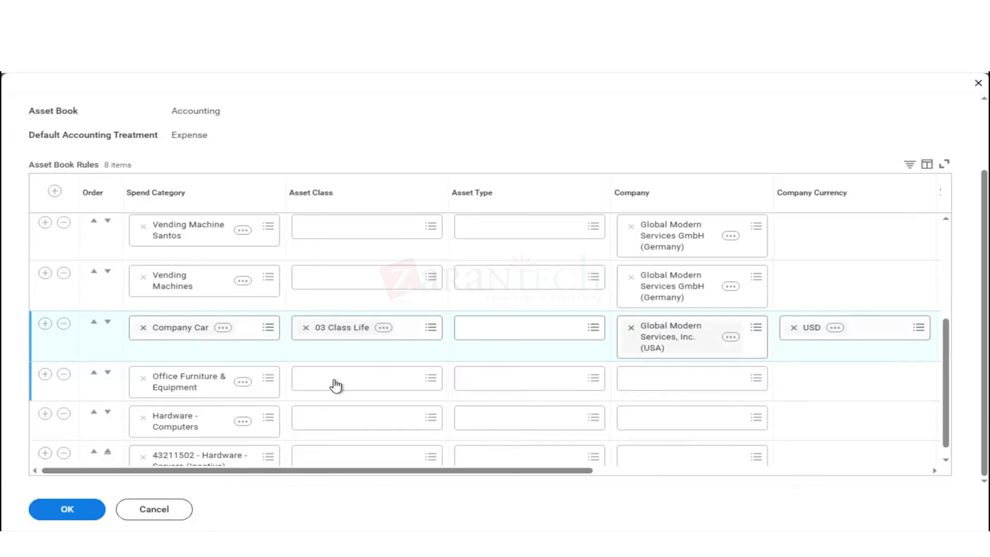
left_click(650, 381)
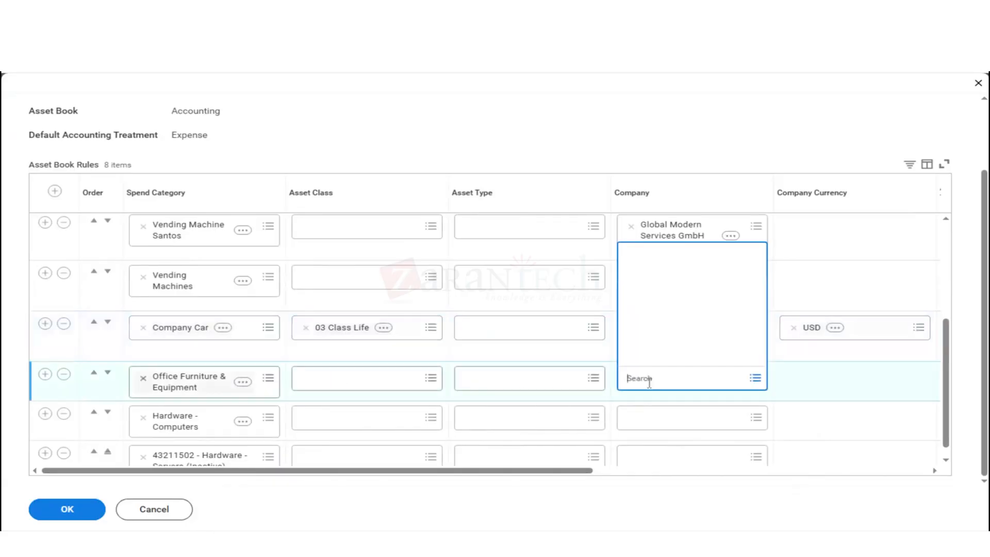
type("gma")
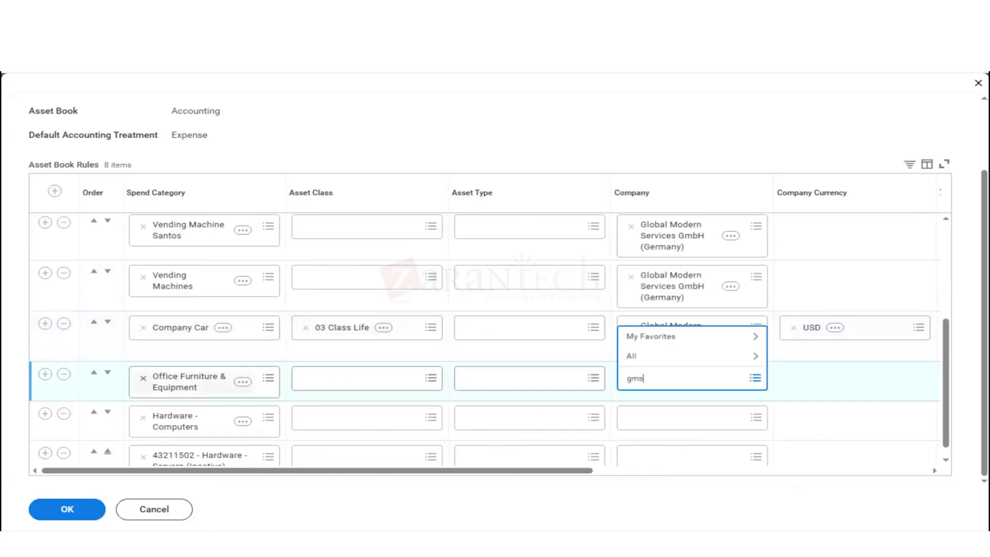
type(" usa")
key("Return")
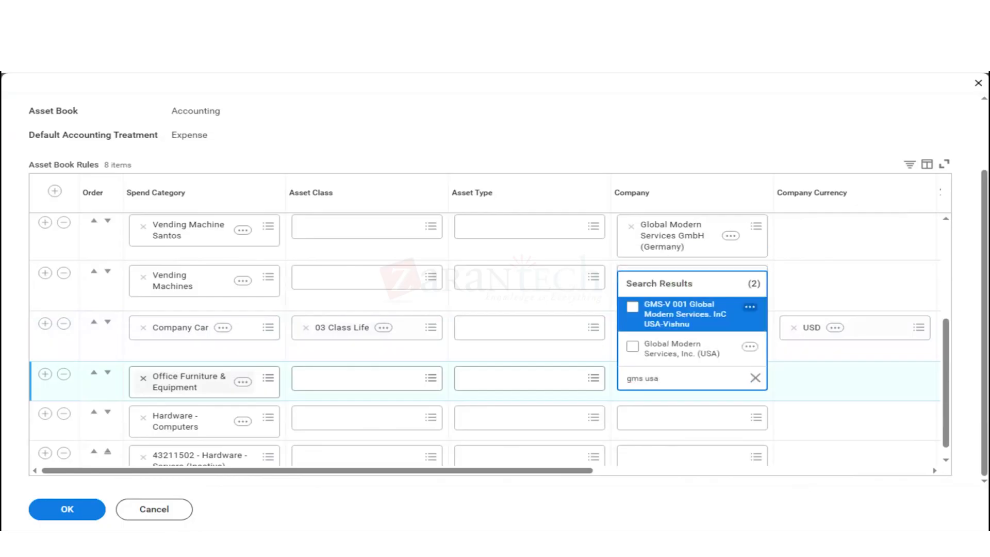
key("Down")
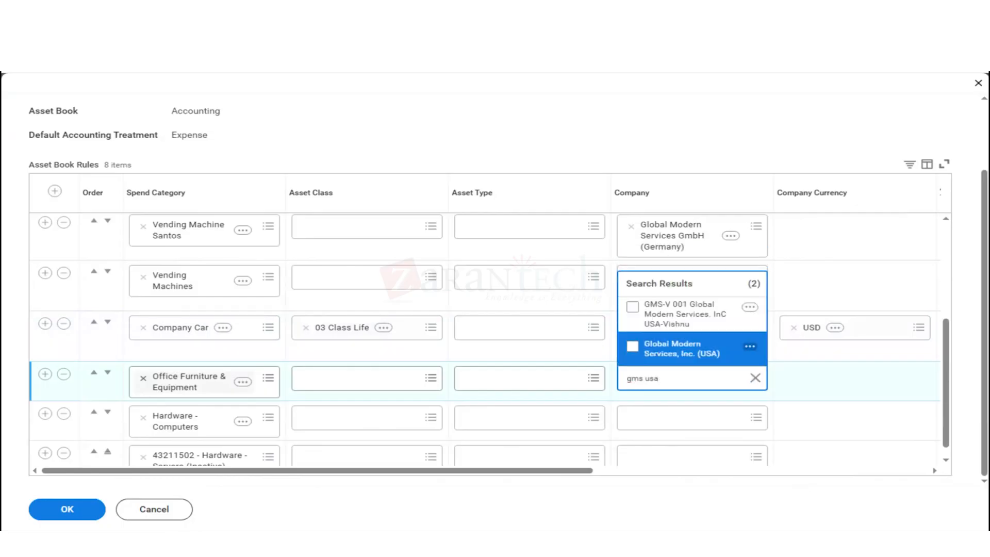
key("Return")
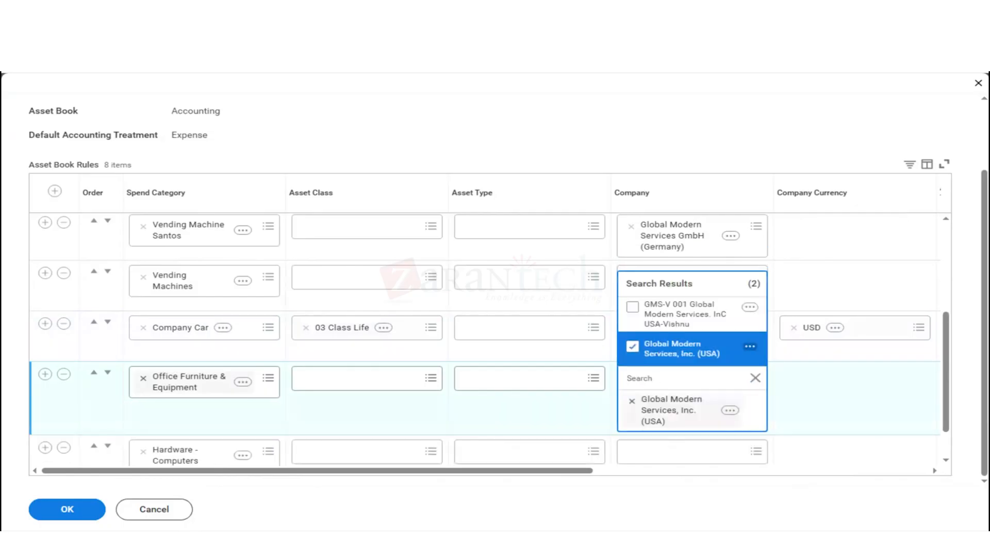
left_click(628, 491)
- Set the Office Furniture & Equipment rule's amount threshold to 500 and its invoice line amount basis to Unit Cost
scroll(741, 470, "right", 5)
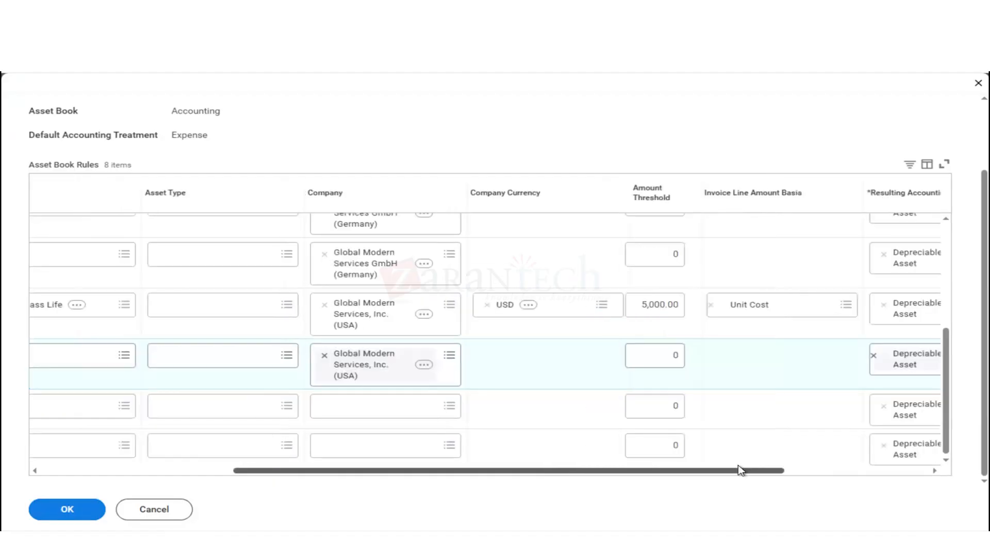
left_click_drag(775, 470, 780, 470)
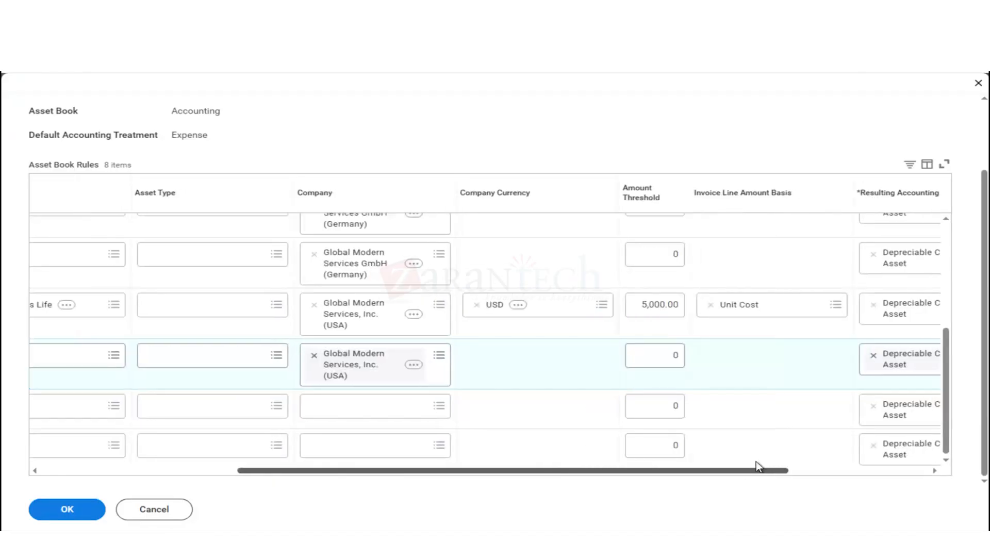
left_click(665, 354)
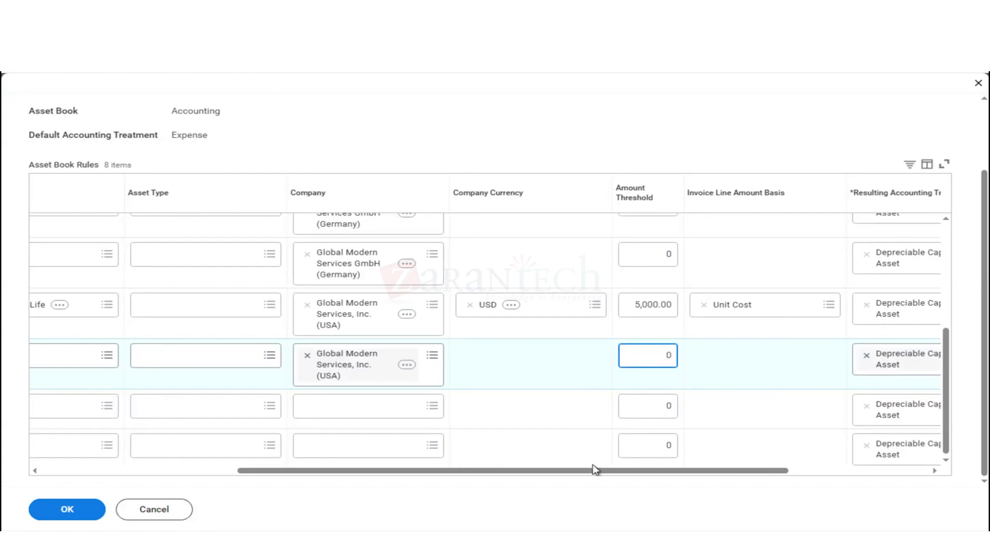
left_click(363, 486)
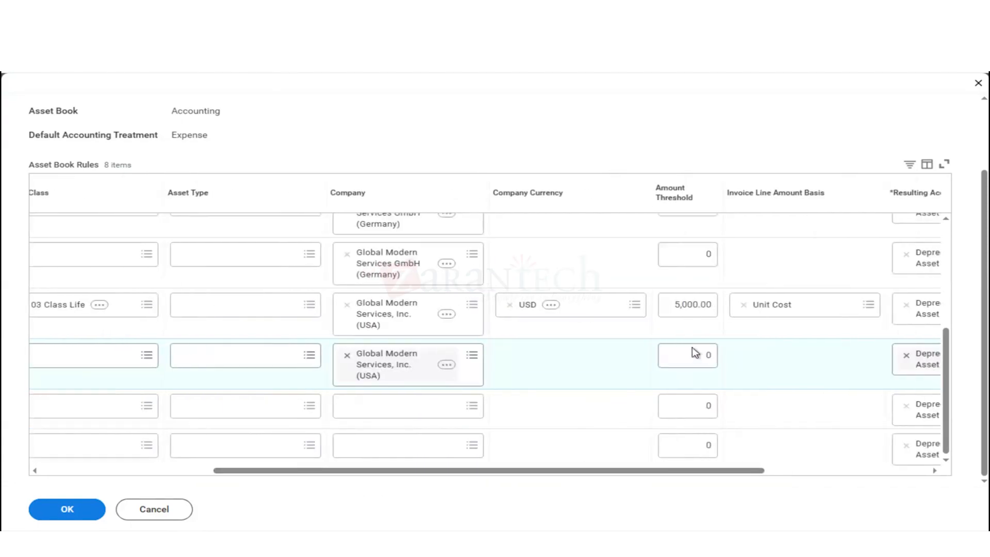
left_click(704, 354)
type("500")
left_click(790, 367)
left_click(788, 353)
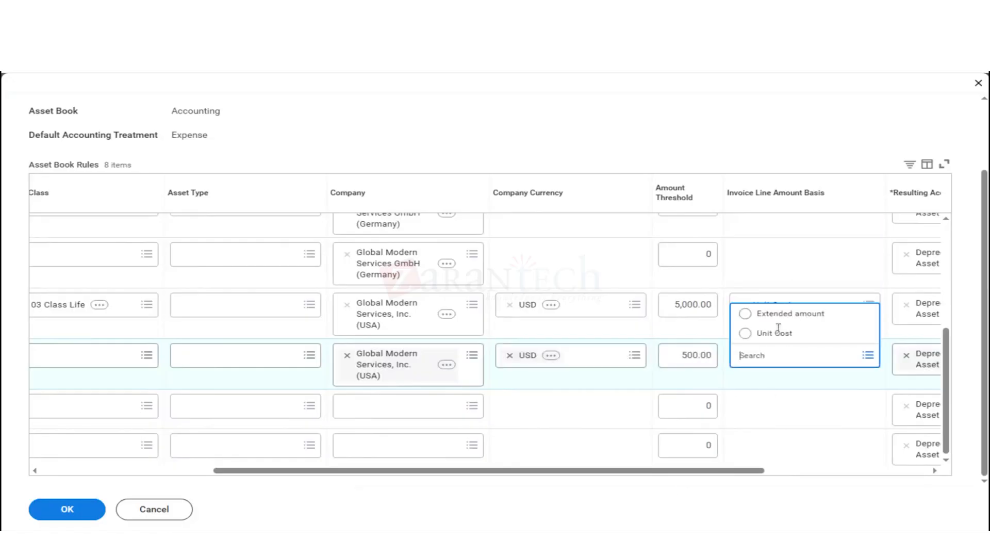
left_click(781, 334)
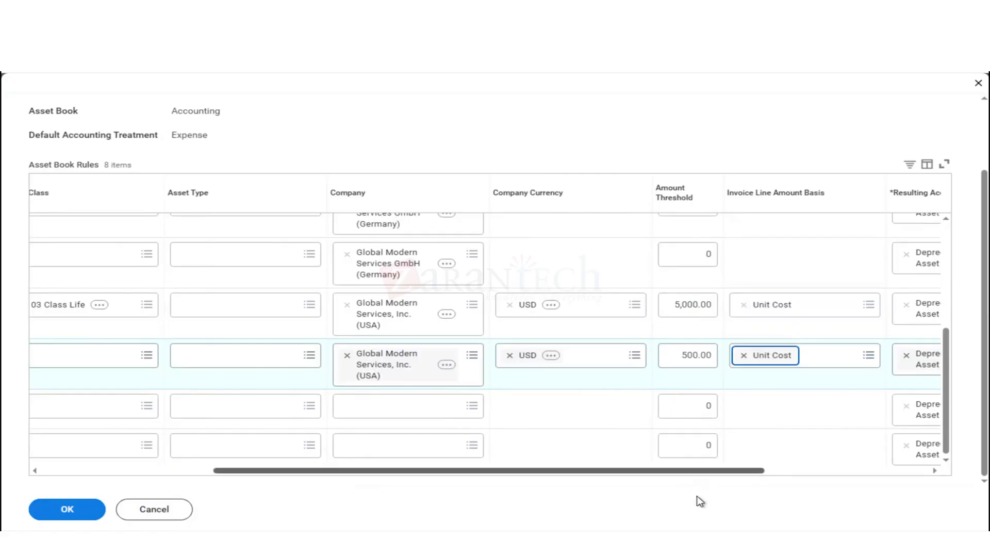
left_click_drag(722, 475, 926, 469)
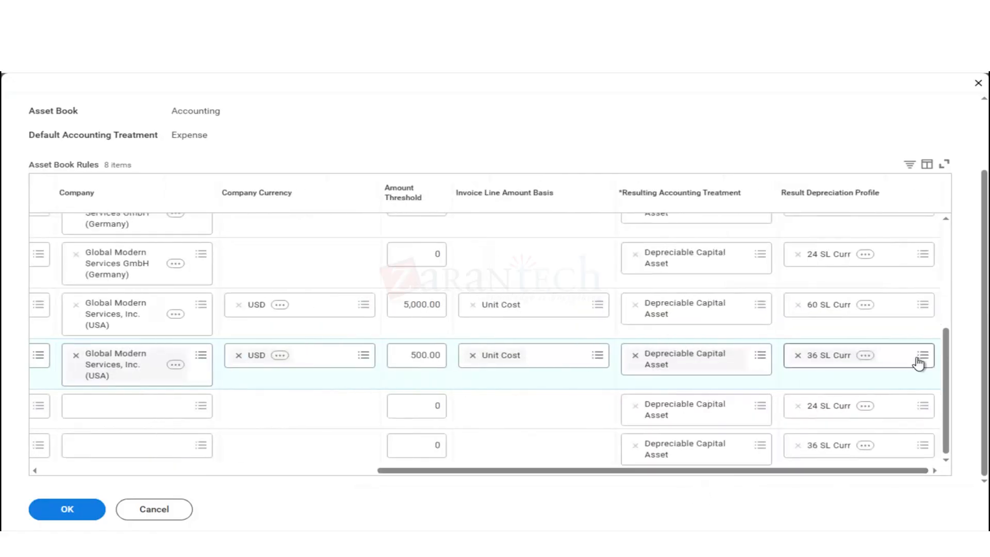
- Search companies for "gms usa" in the Hardware - Computers rule's company field
left_click_drag(465, 470, 122, 483)
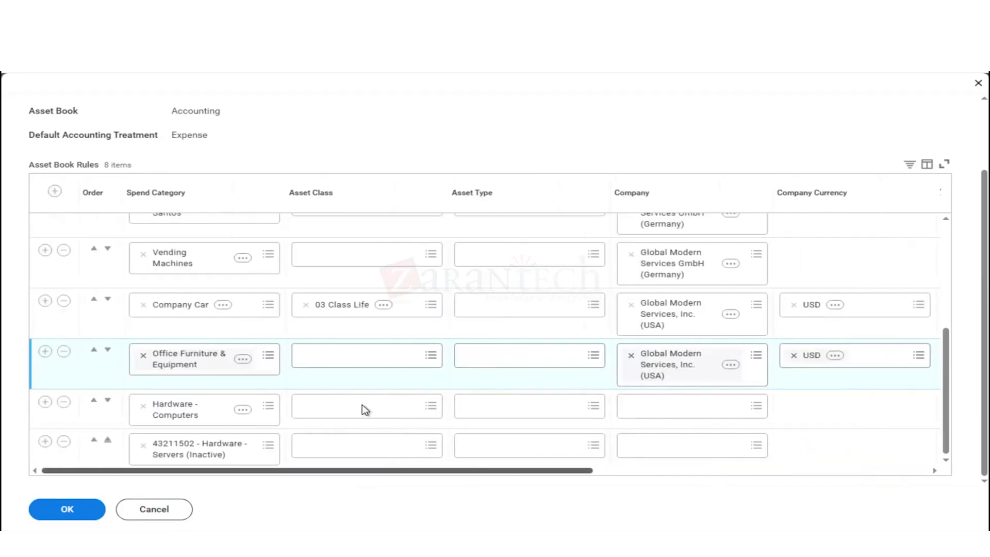
scroll(363, 406, "down", 1)
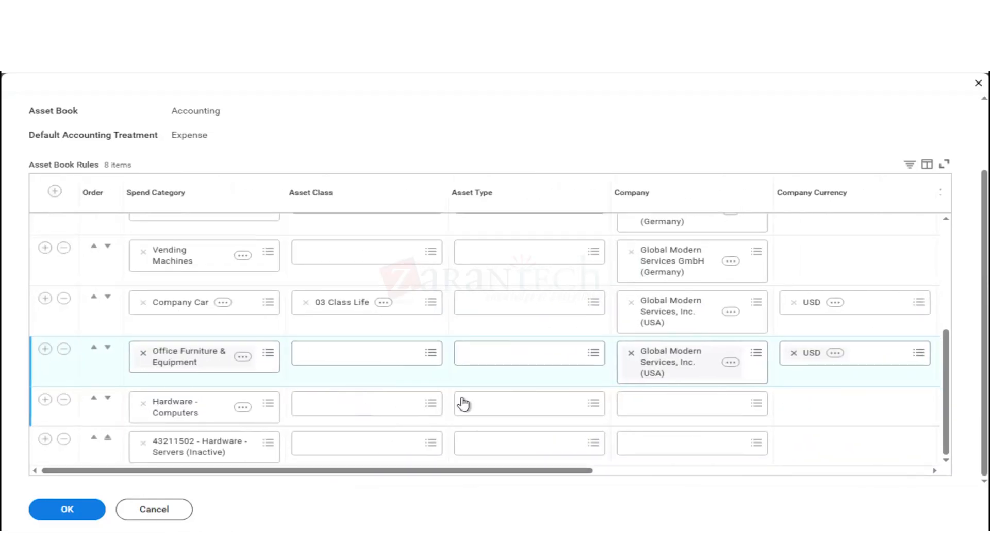
left_click(638, 411)
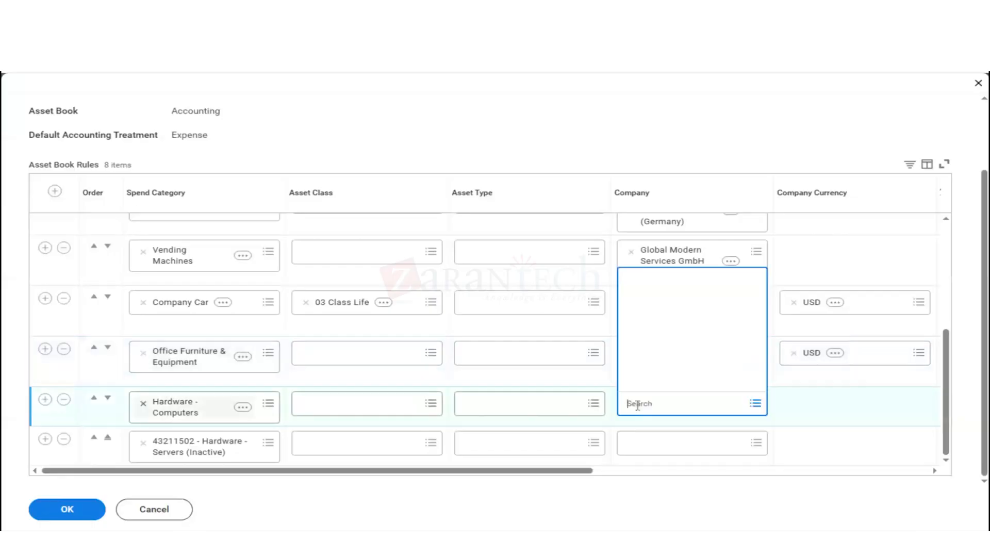
type("gms usa")
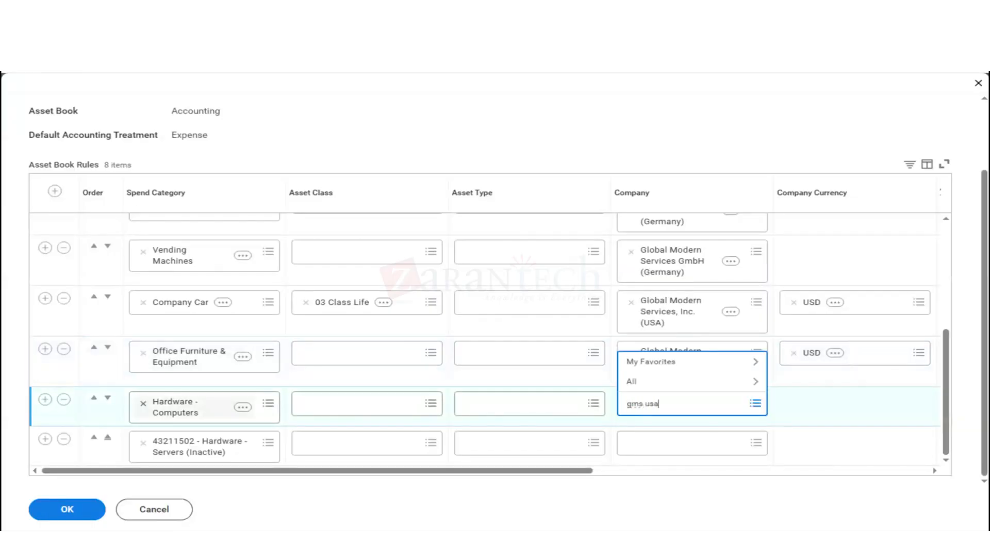
key("Return")
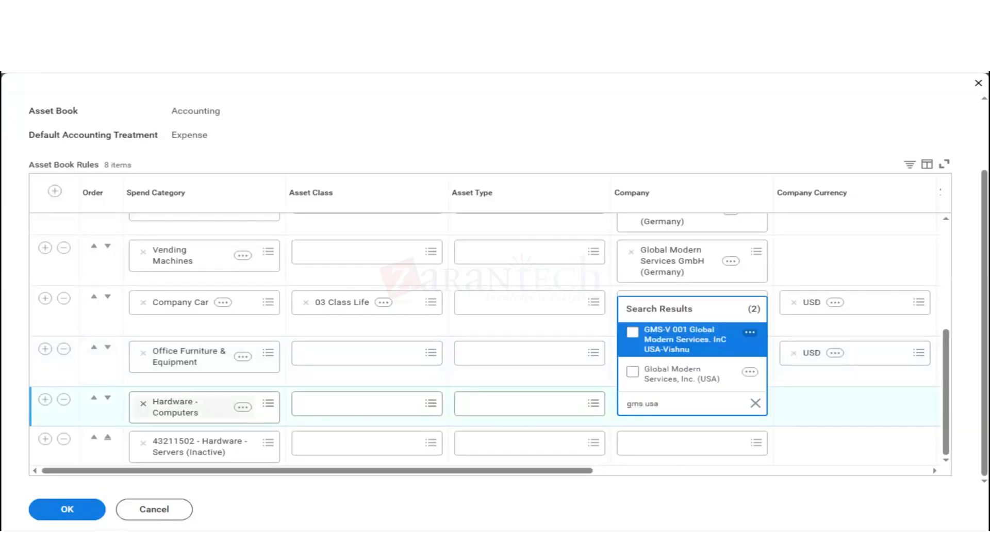
- Assign Global Modern Services, Inc. (USA) as the company for the Hardware - Computers rule
key("Down")
key("Return")
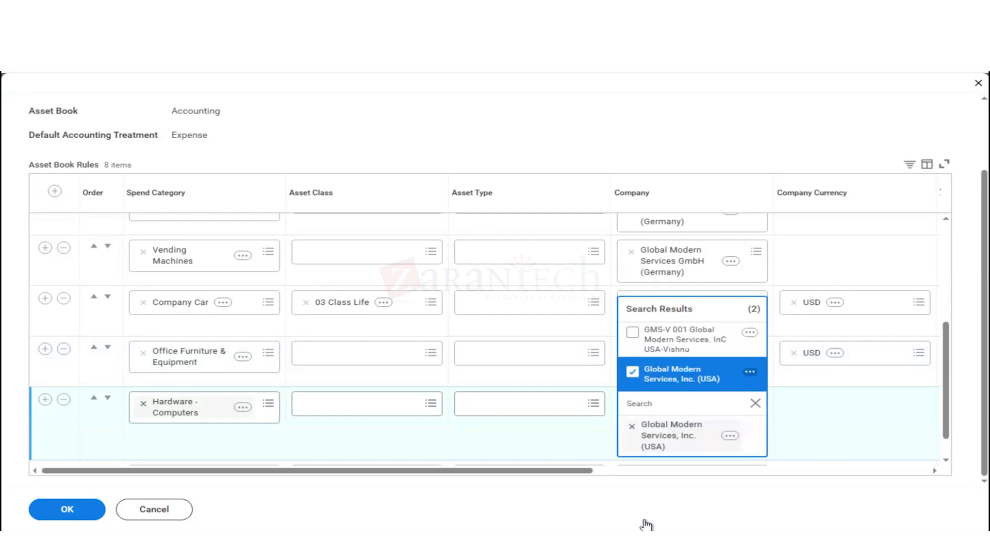
left_click(575, 495)
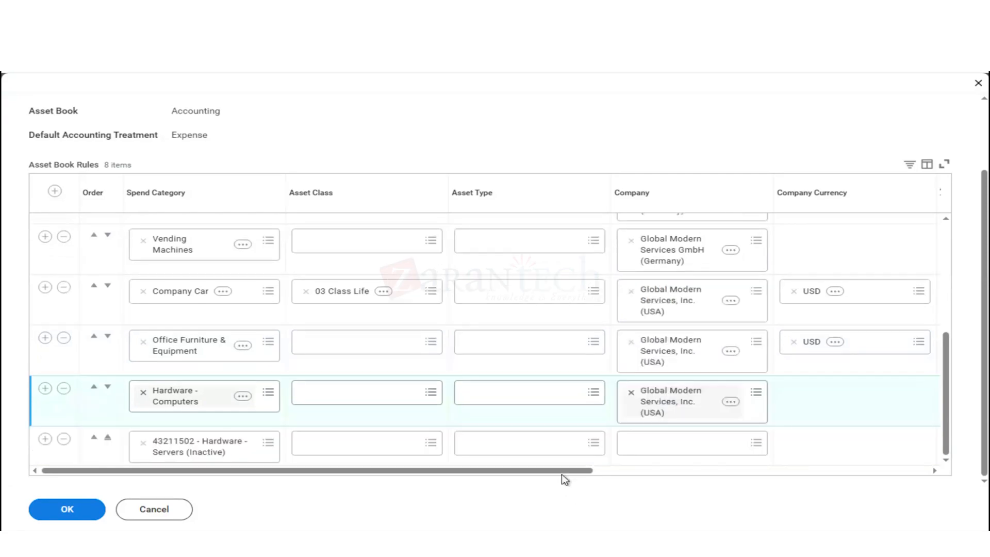
- Set the amount threshold of the Hardware - Computers rule to 500
scroll(676, 481, "right", 5)
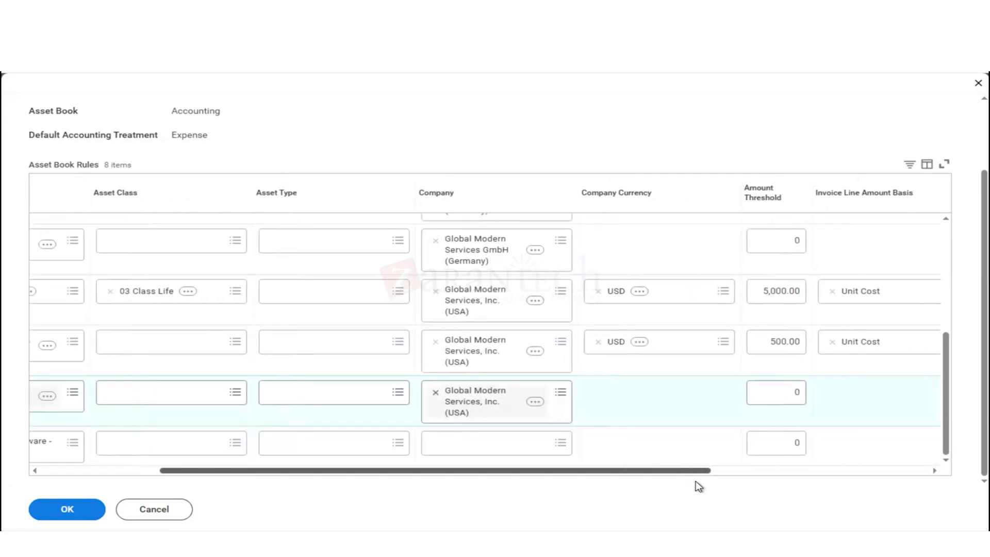
left_click(757, 398)
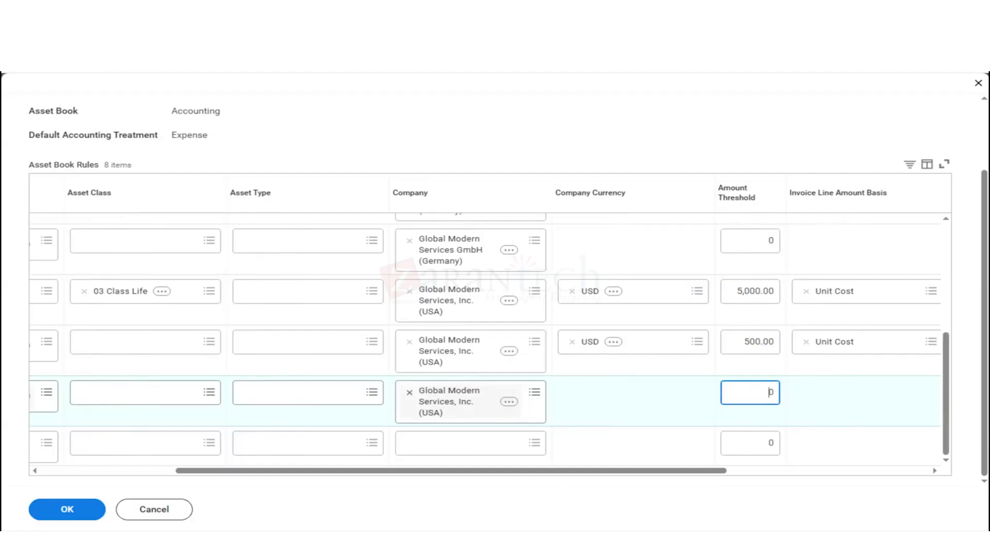
type("500")
left_click(700, 523)
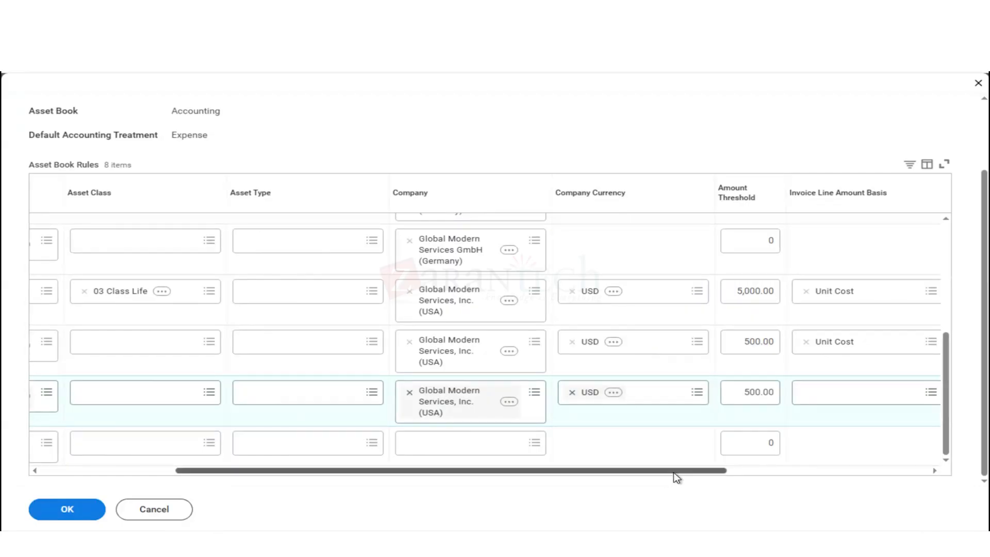
- Set the Hardware - Computers rule's invoice line amount basis to Extended amount and save the Accounting book rules
left_click_drag(674, 471, 817, 477)
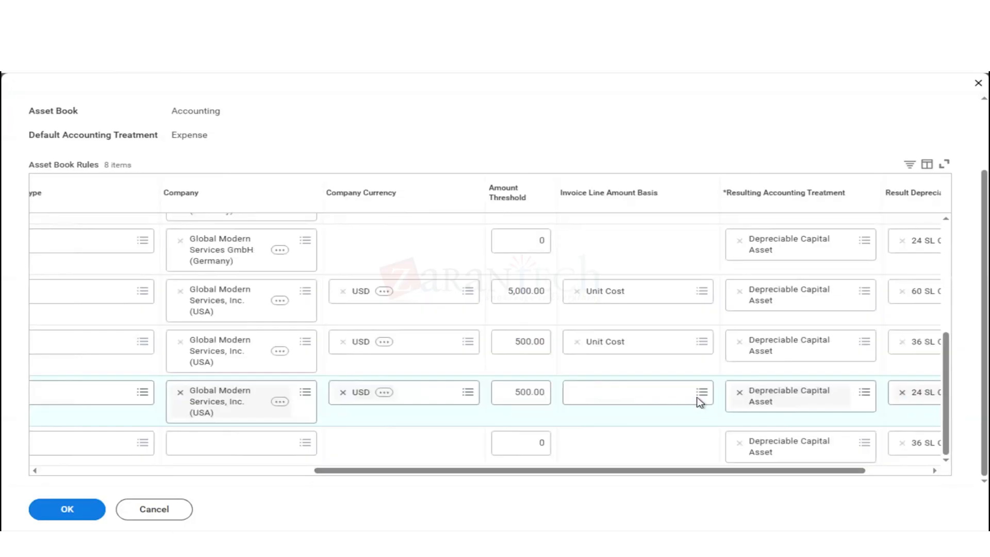
left_click(699, 398)
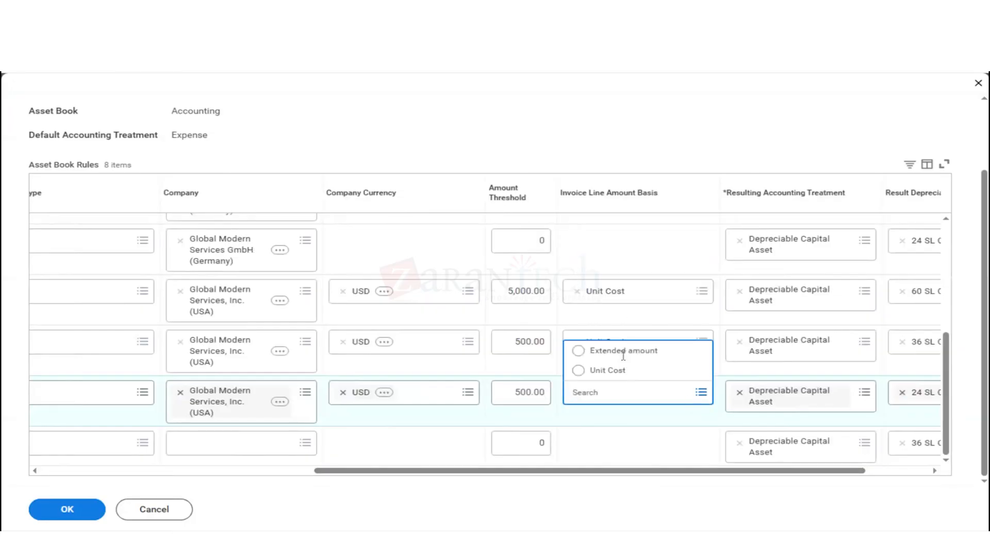
left_click(622, 353)
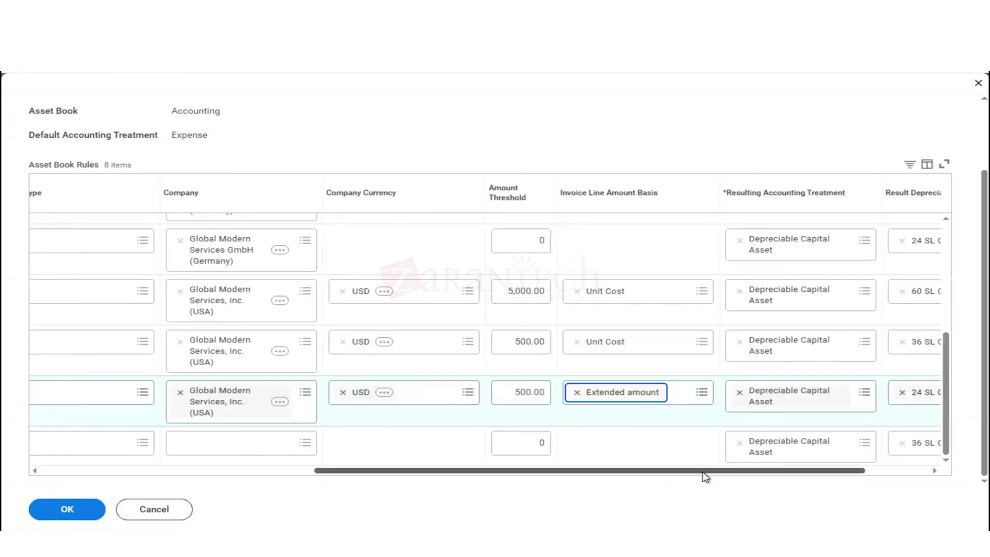
left_click_drag(826, 462, 230, 475)
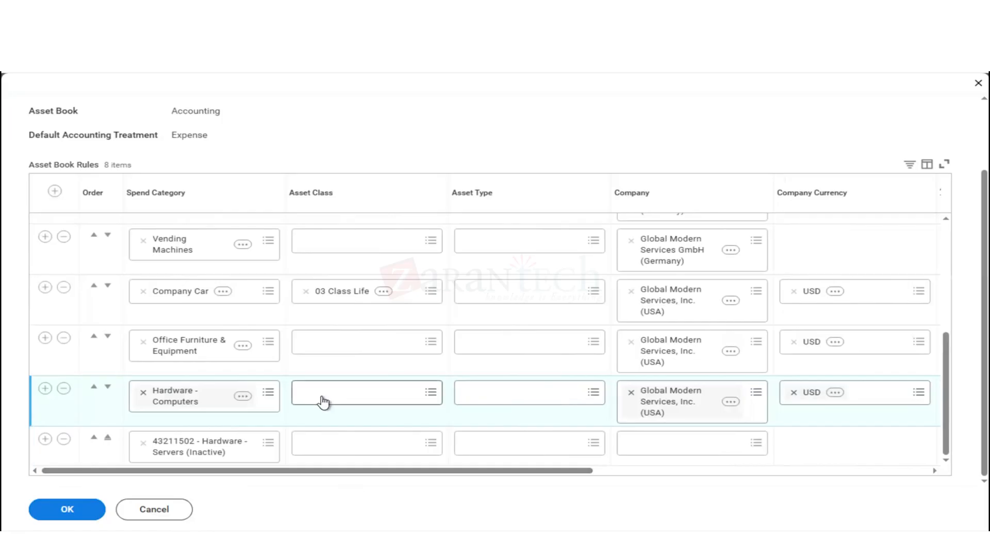
left_click(62, 510)
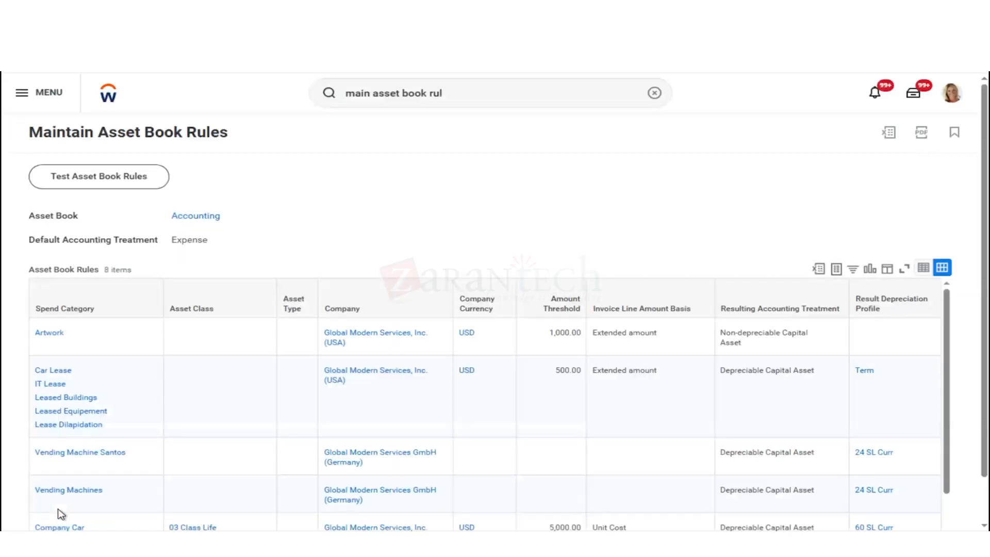
- Review the saved Accounting book rules, checking each spend category's company, threshold, amount basis, accounting treatment and depreciation profile
scroll(404, 182, "down", 1)
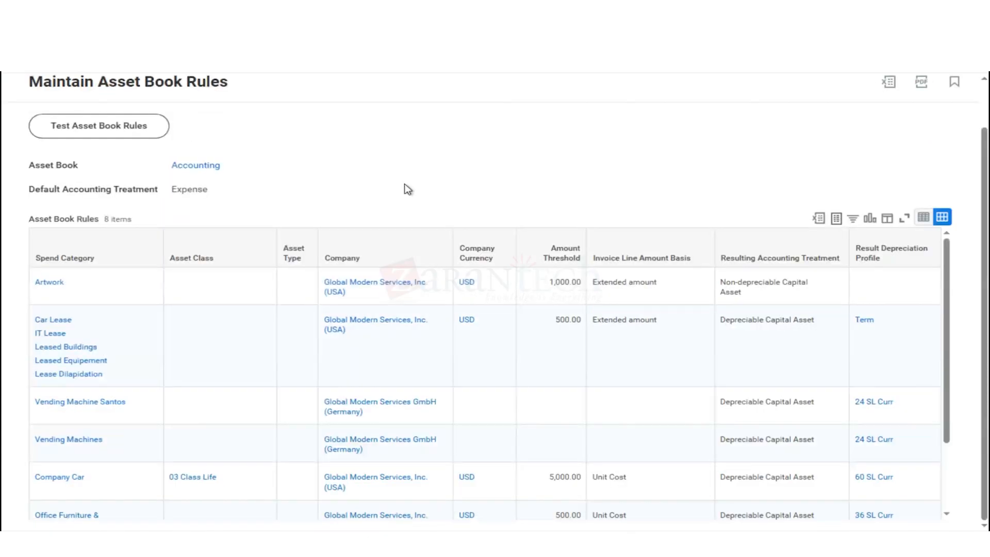
scroll(436, 252, "down", 2)
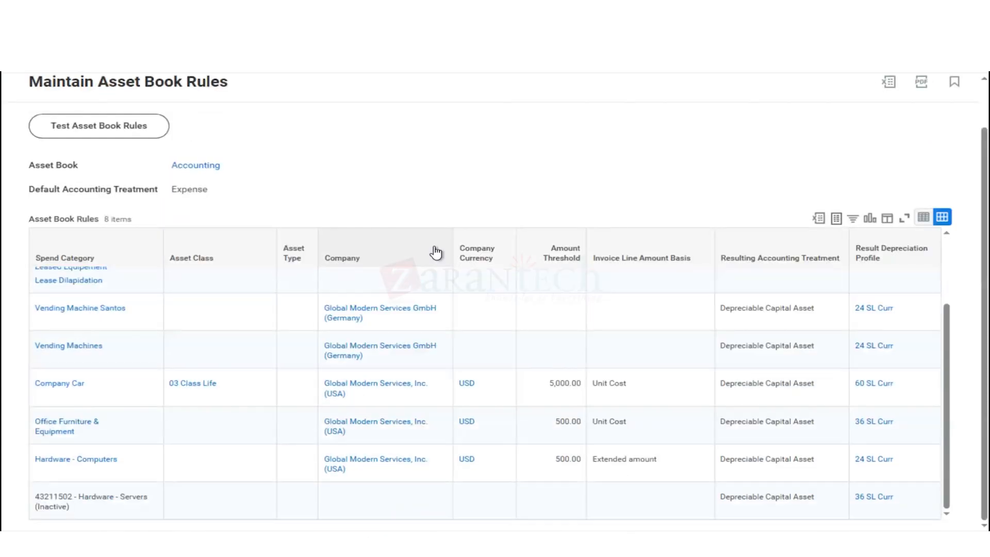
scroll(456, 363, "up", 2)
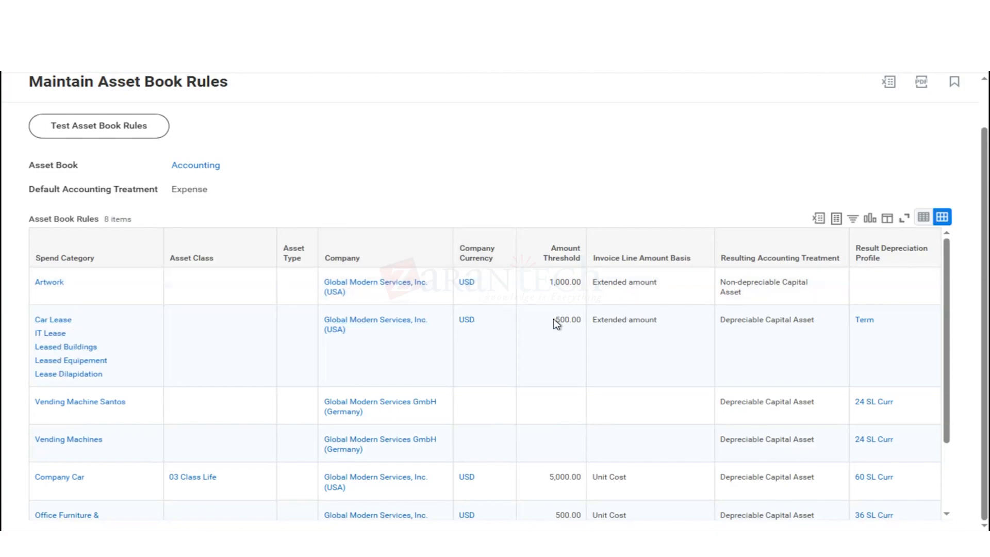
mouse_move(557, 323)
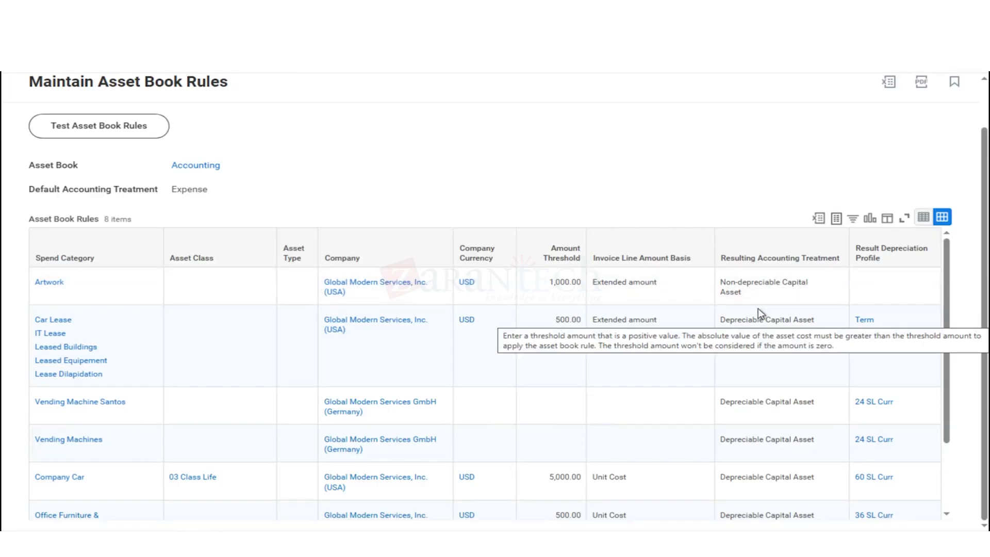
triple_click(797, 324)
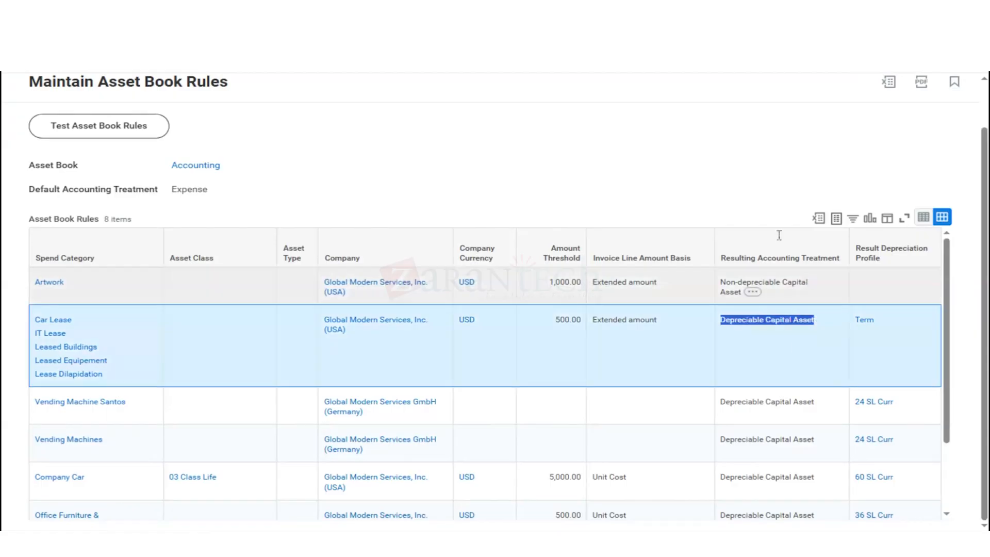
left_click(874, 332)
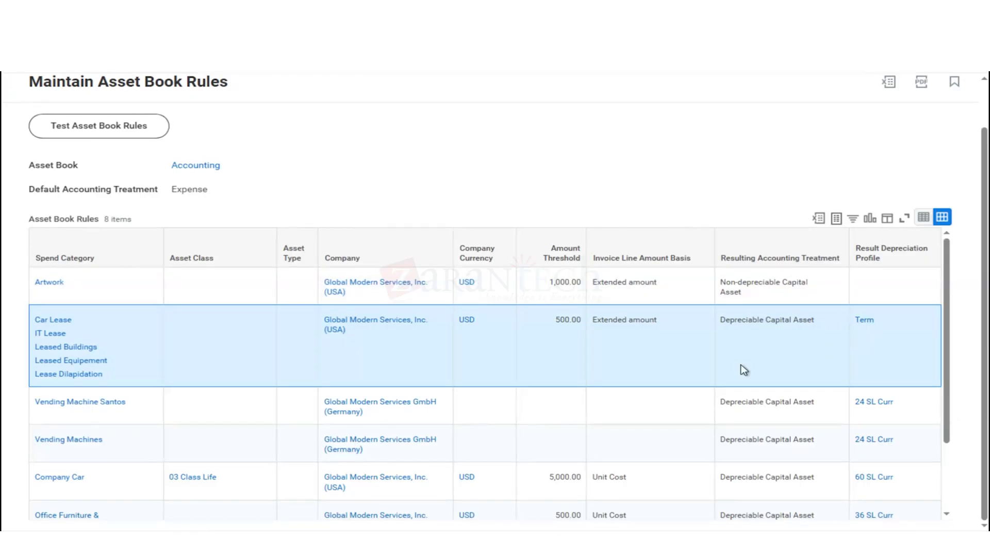
scroll(404, 387, "down", 2)
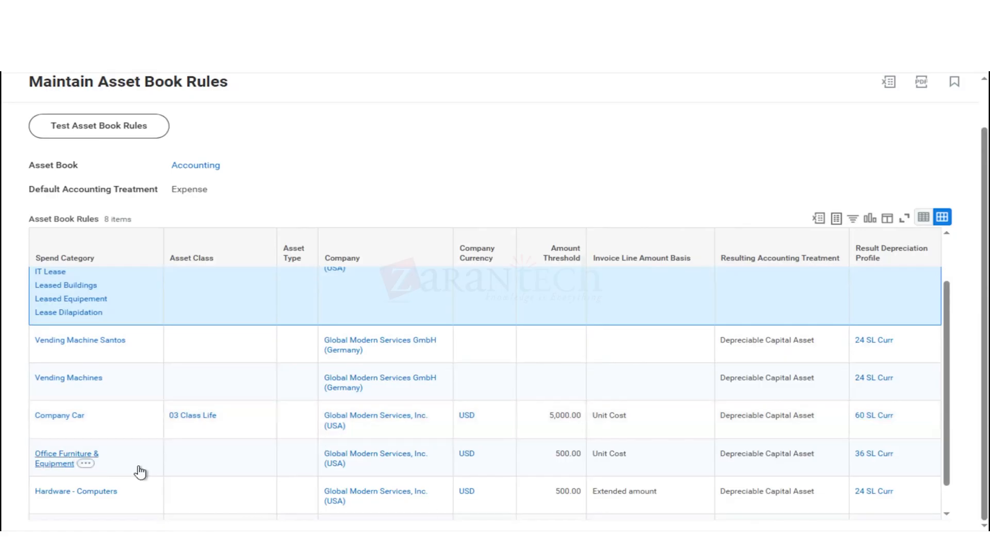
scroll(403, 467, "down", 1)
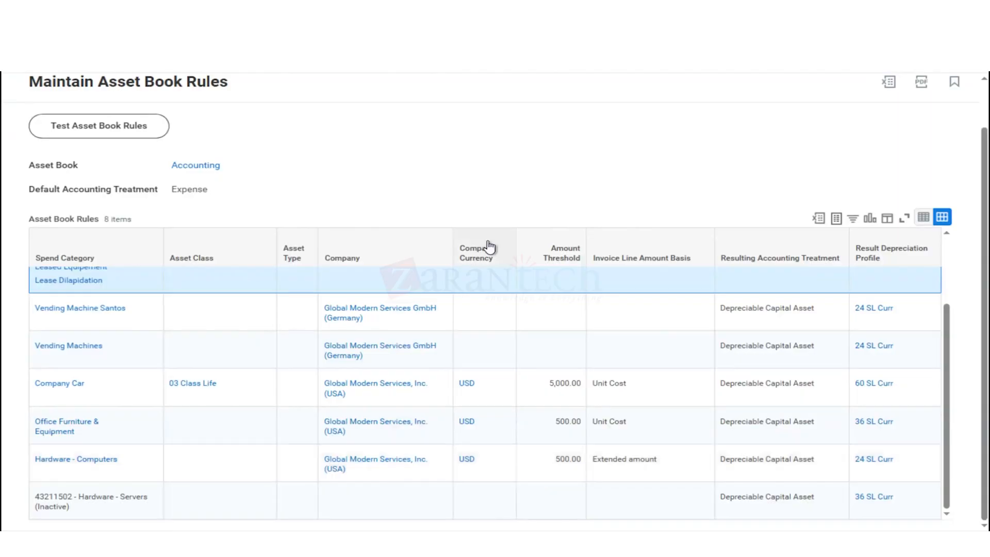
scroll(490, 248, "up", 2)
scroll(489, 247, "up", 1)
scroll(426, 150, "up", 1)
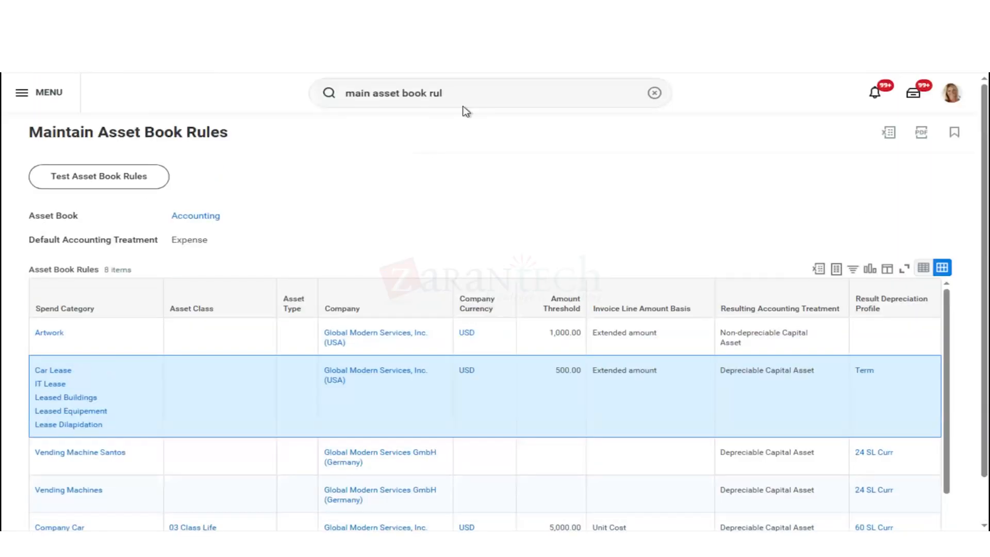
- Open the Maintain Asset Book Rules task again for the Federal Tax asset book
left_click(464, 91)
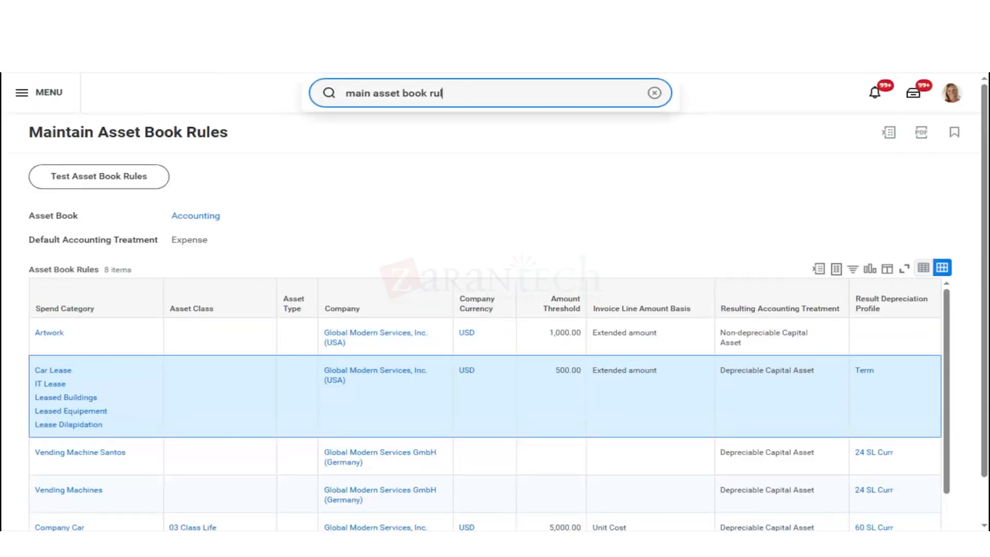
key("Down")
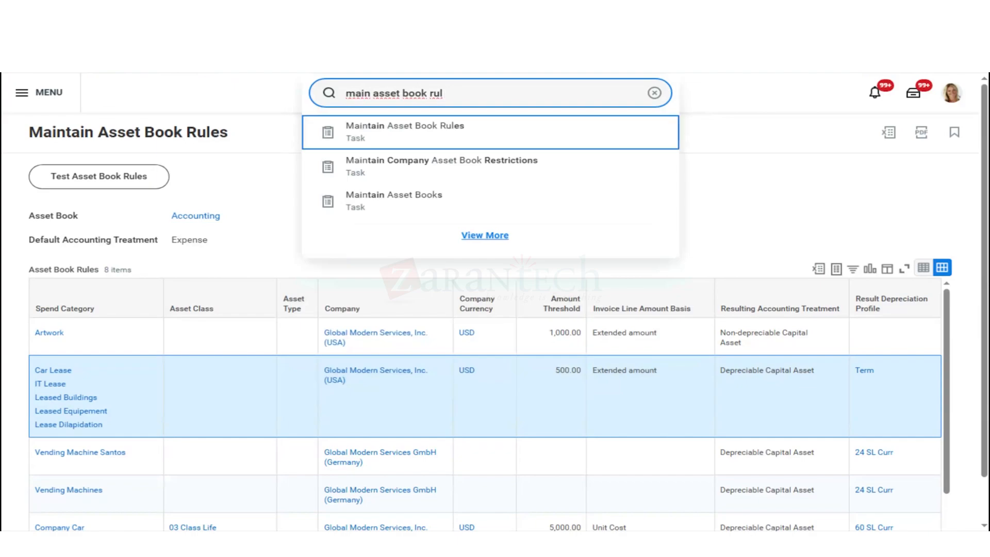
key("Return")
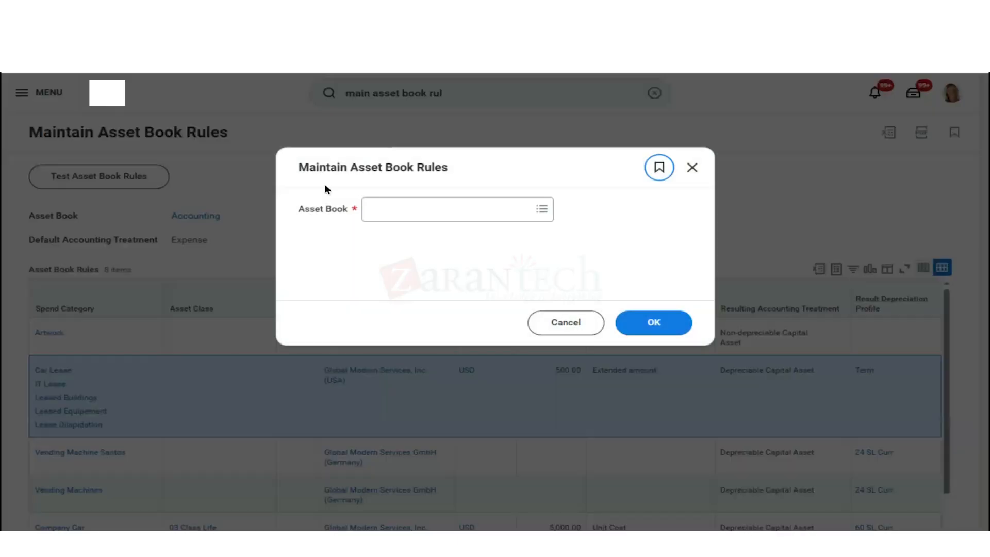
left_click(420, 209)
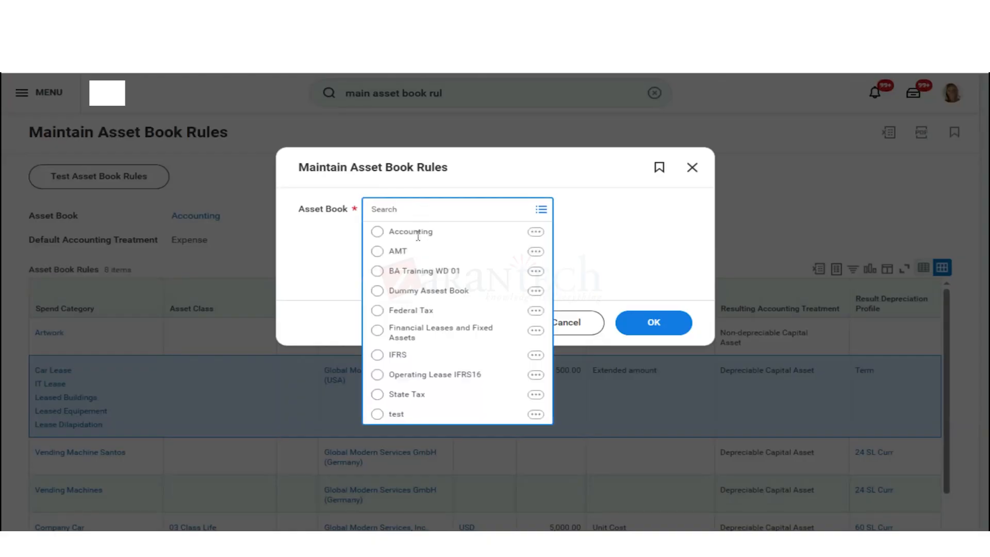
left_click(421, 311)
left_click(649, 323)
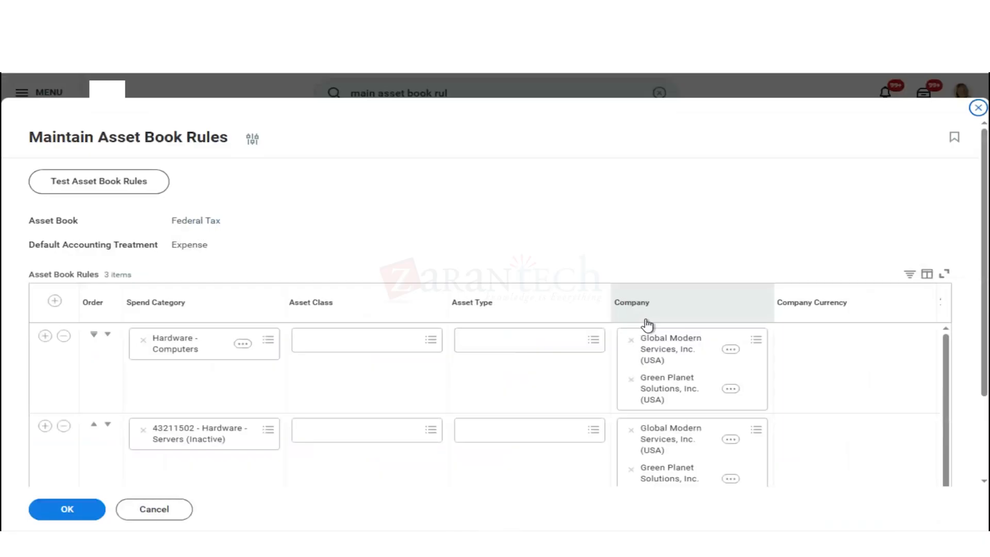
- Set the amount threshold of the Hardware - Computers rule in the Federal Tax book to 100
scroll(576, 284, "down", 3)
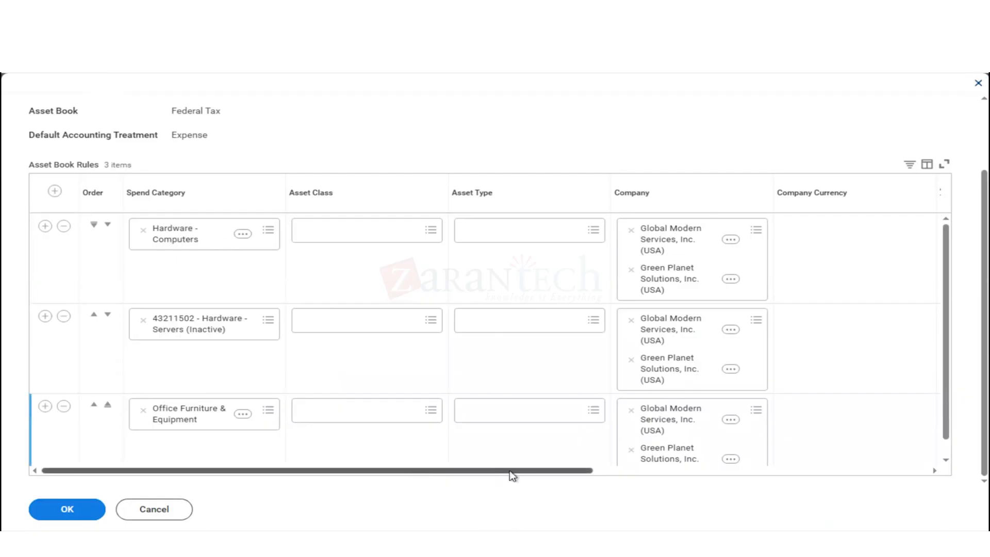
scroll(512, 476, "right", 3)
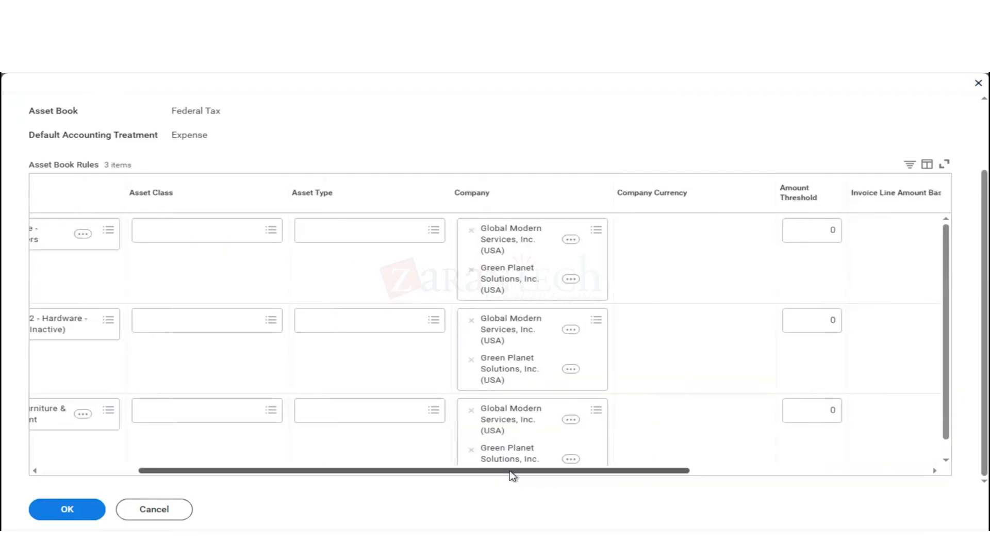
left_click_drag(509, 471, 369, 475)
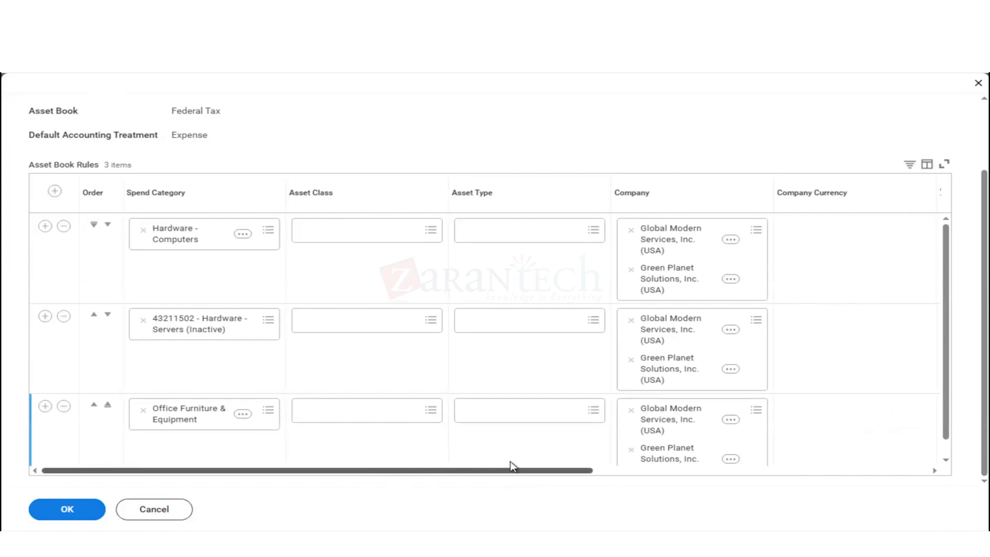
left_click_drag(511, 469, 696, 468)
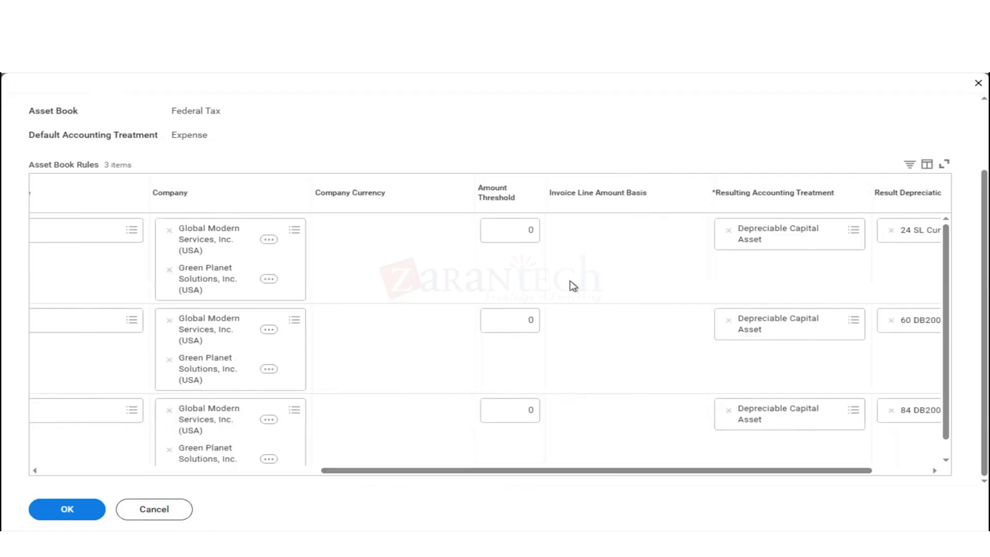
left_click(526, 231)
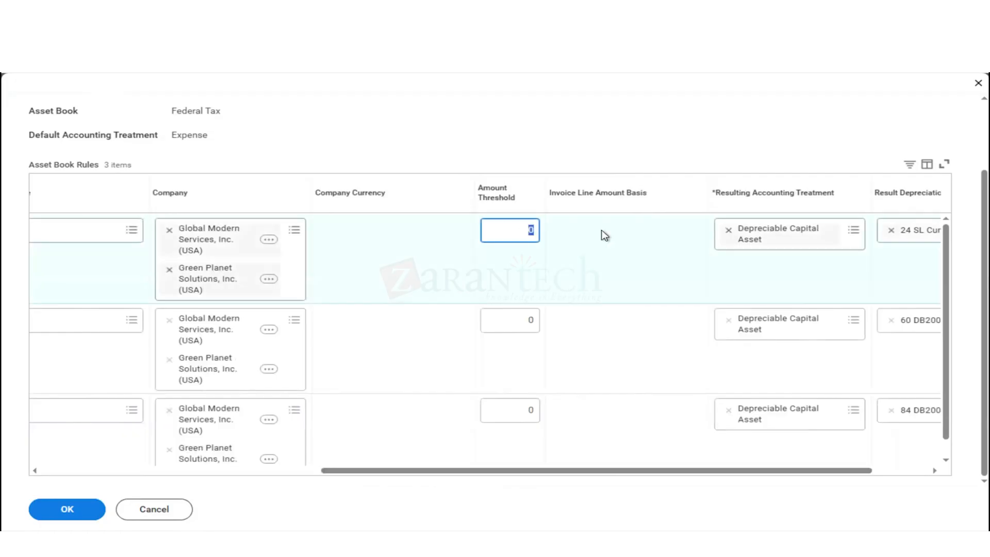
type("100")
left_click(580, 104)
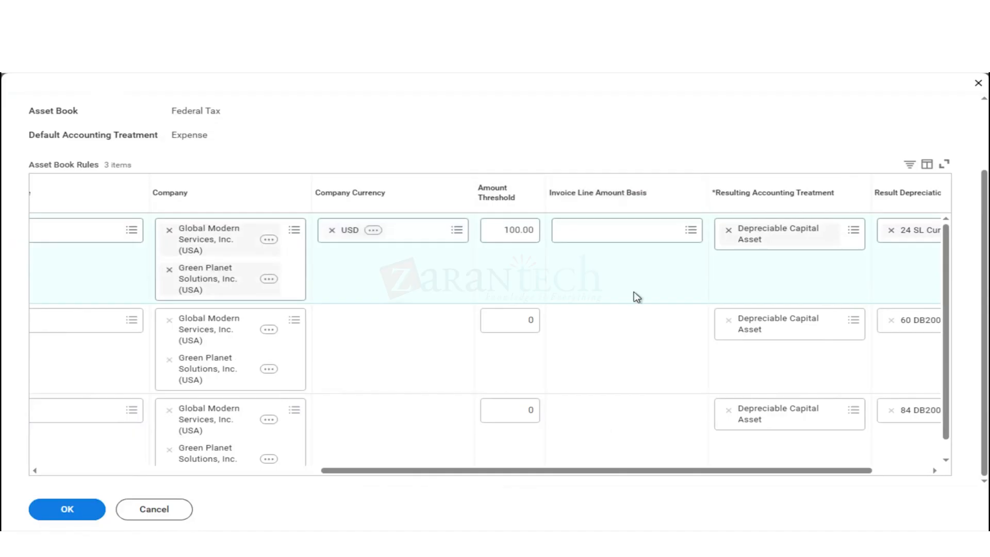
- Set the Federal Tax Hardware - Computers rule's invoice line amount basis to Unit Cost and check the rule's other columns
left_click(614, 230)
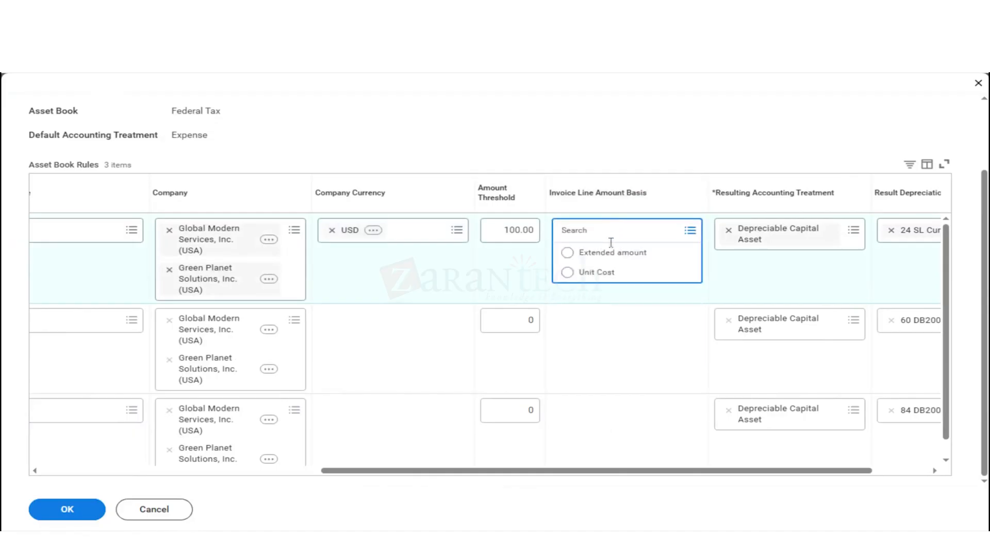
left_click(597, 273)
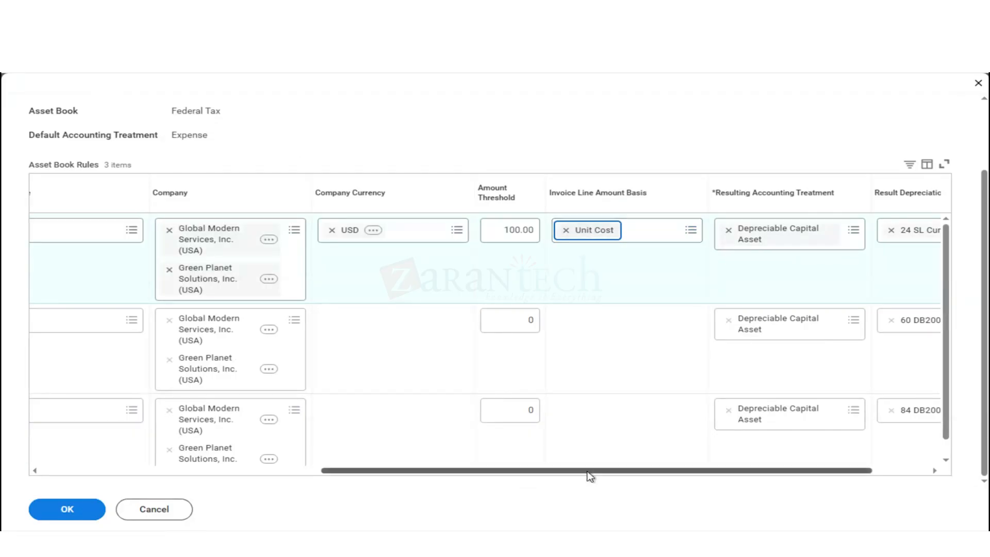
scroll(657, 472, "right", 3)
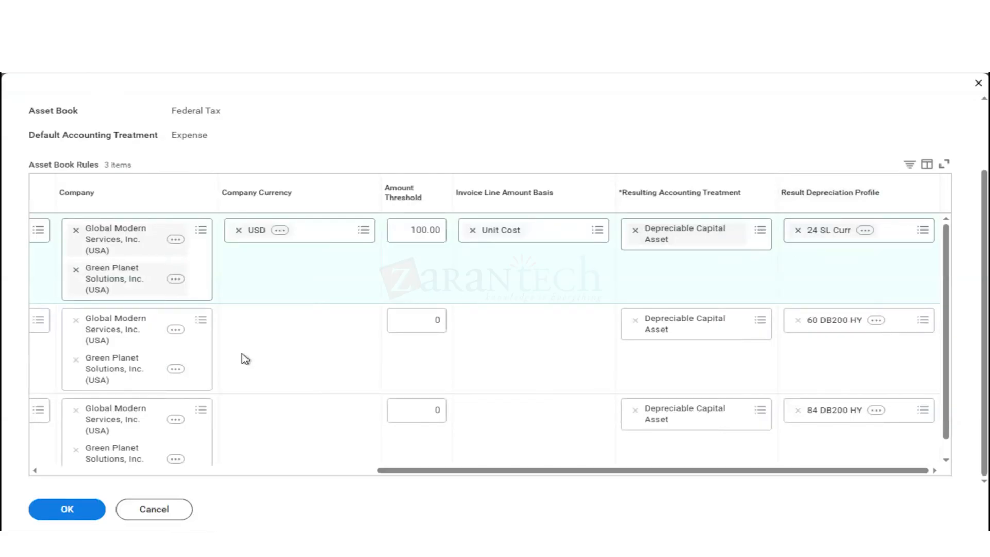
left_click_drag(408, 471, 13, 504)
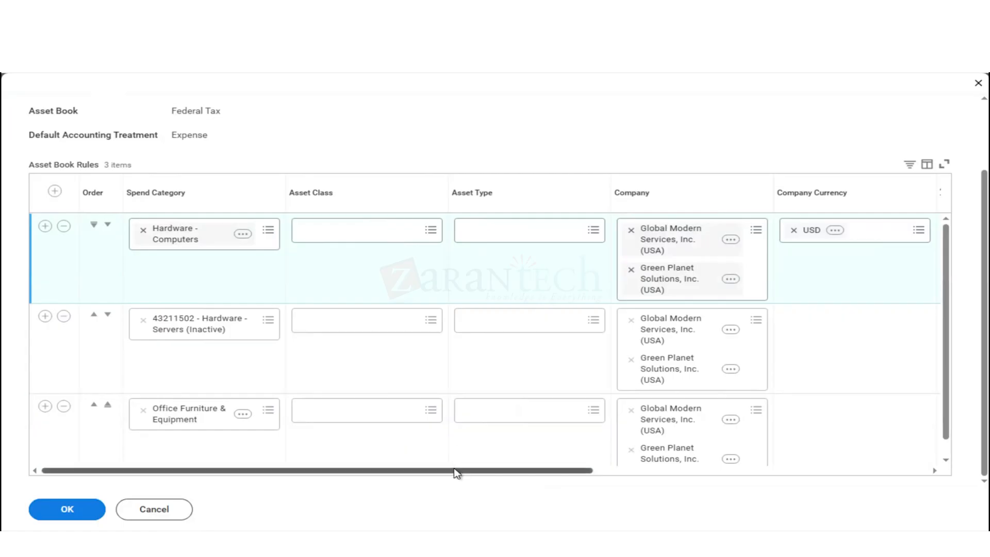
left_click_drag(456, 472, 635, 474)
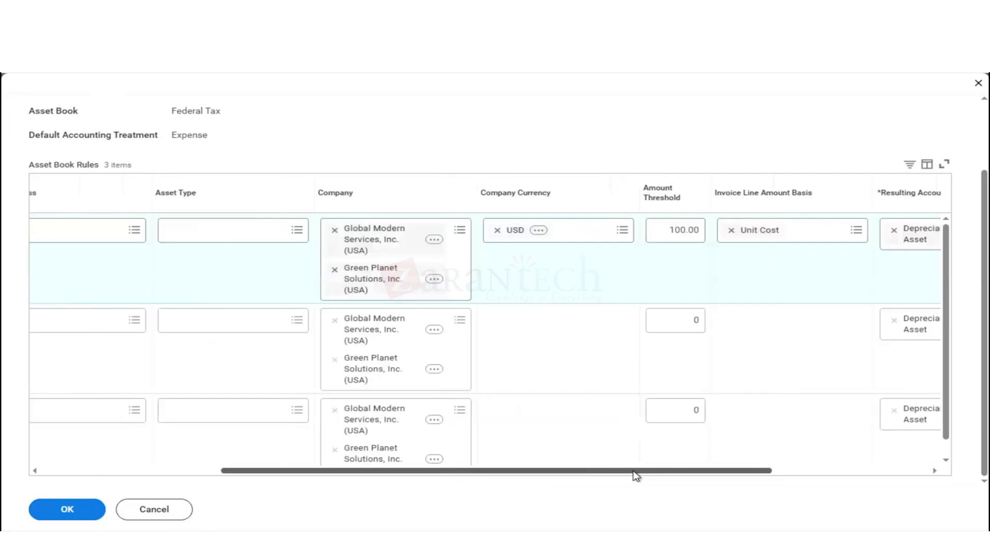
- Set the Federal Tax Office Furniture & Equipment rule's amount threshold to 400 and its invoice line amount basis to Unit Cost
left_click(690, 410)
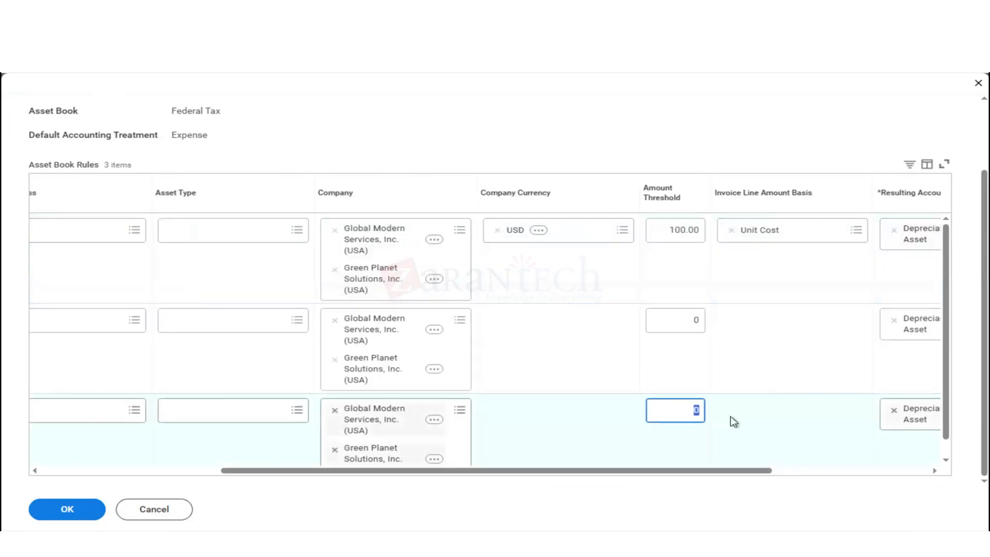
type("400")
left_click(659, 482)
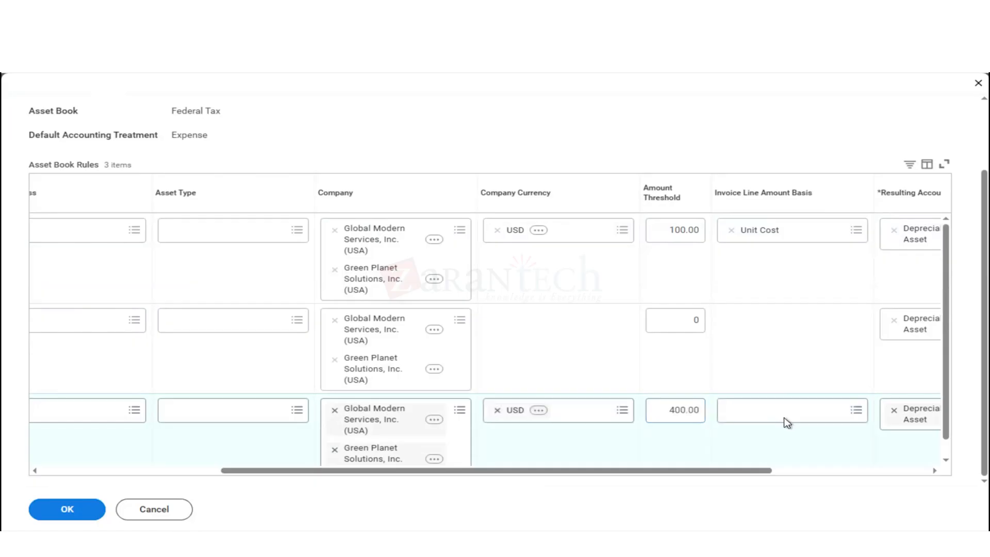
left_click(786, 419)
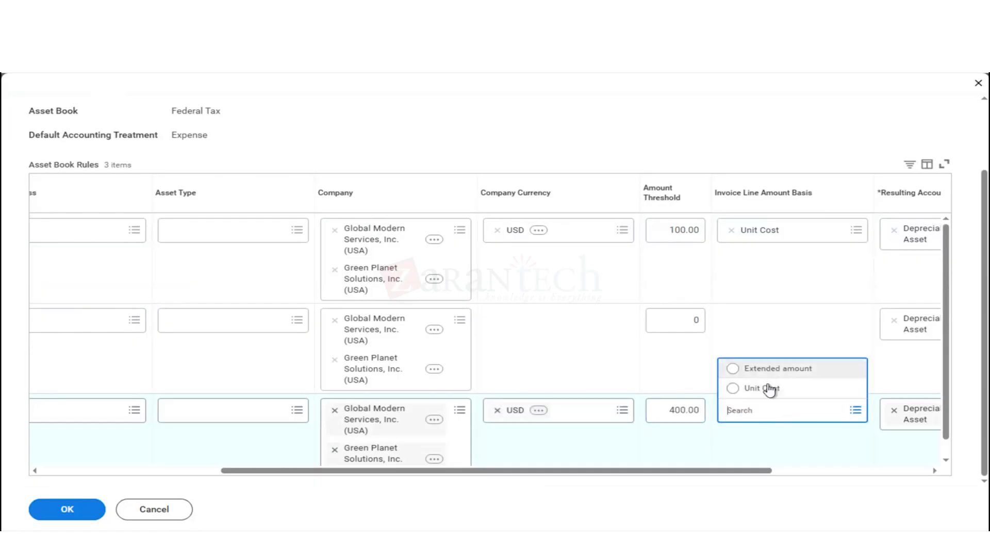
left_click(768, 394)
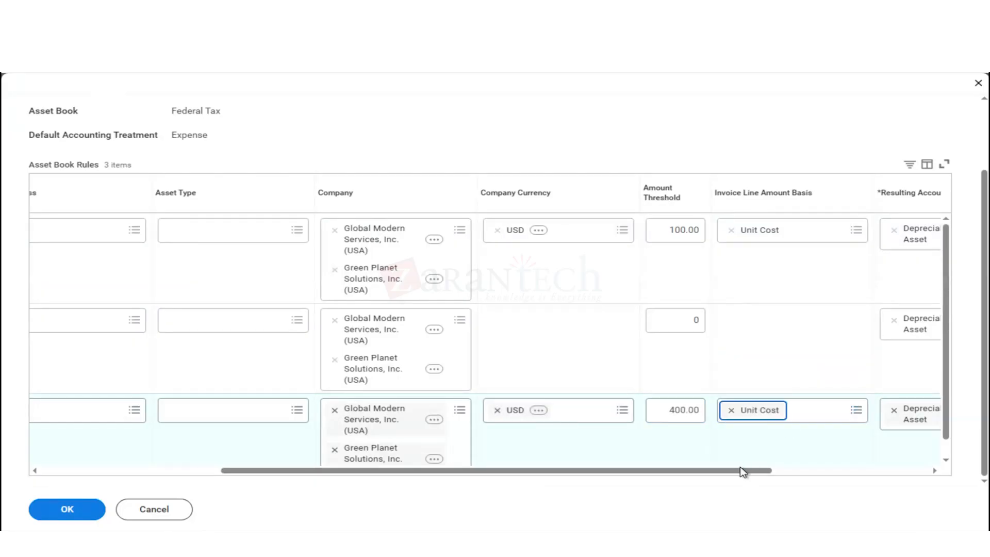
- Change the Office Furniture & Equipment rule's result depreciation profile to 36 SL Curr and save the Federal Tax book rules
left_click(889, 472)
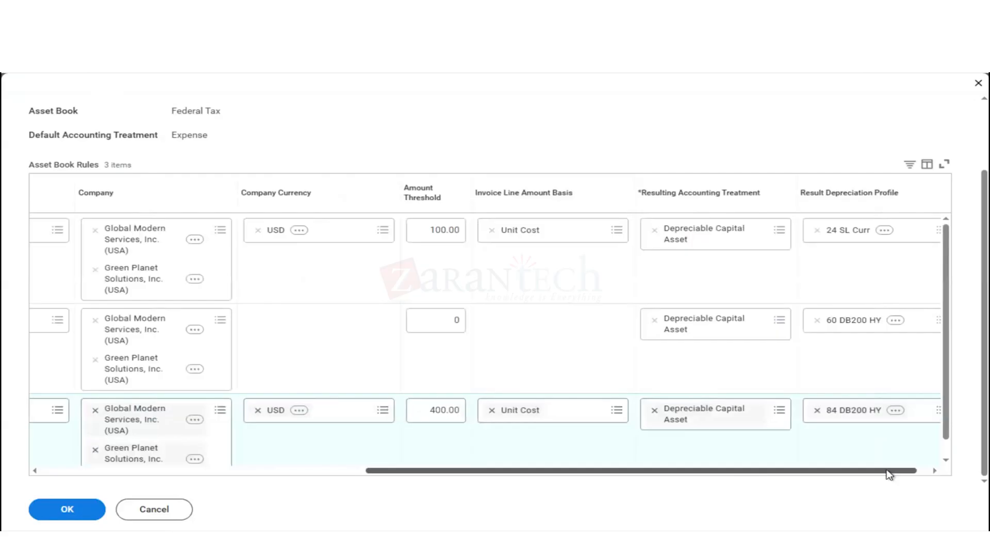
left_click_drag(896, 459, 903, 460)
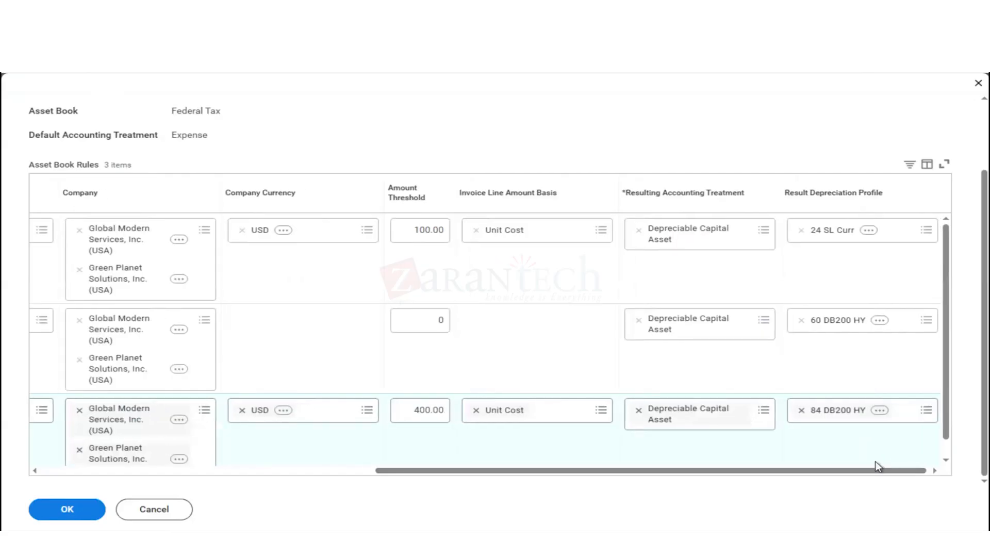
left_click(802, 411)
left_click(859, 410)
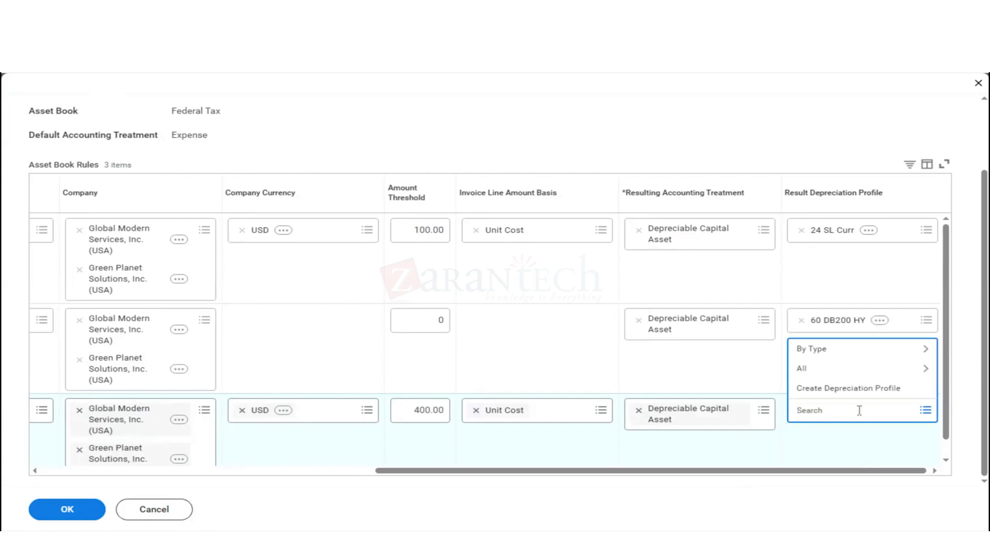
type("36 sl")
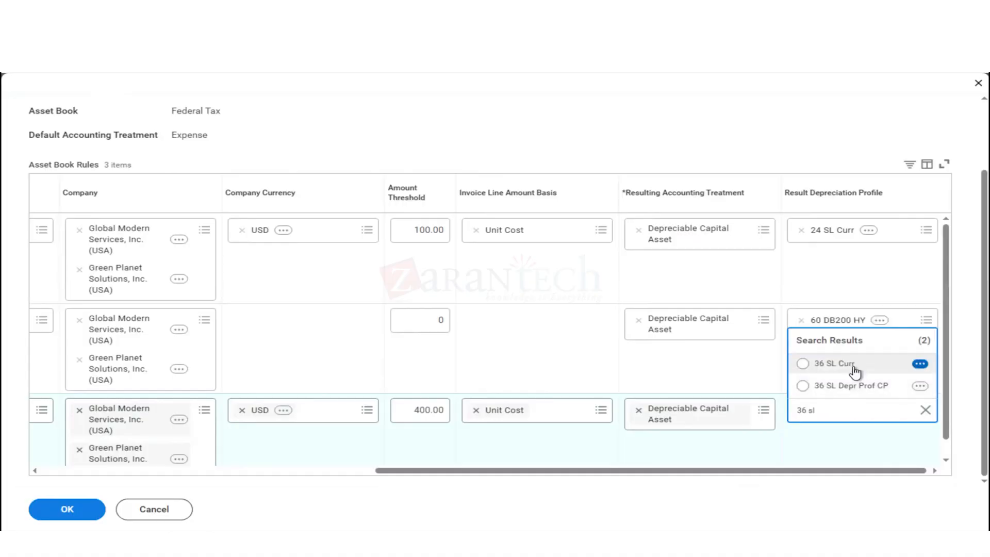
left_click(856, 371)
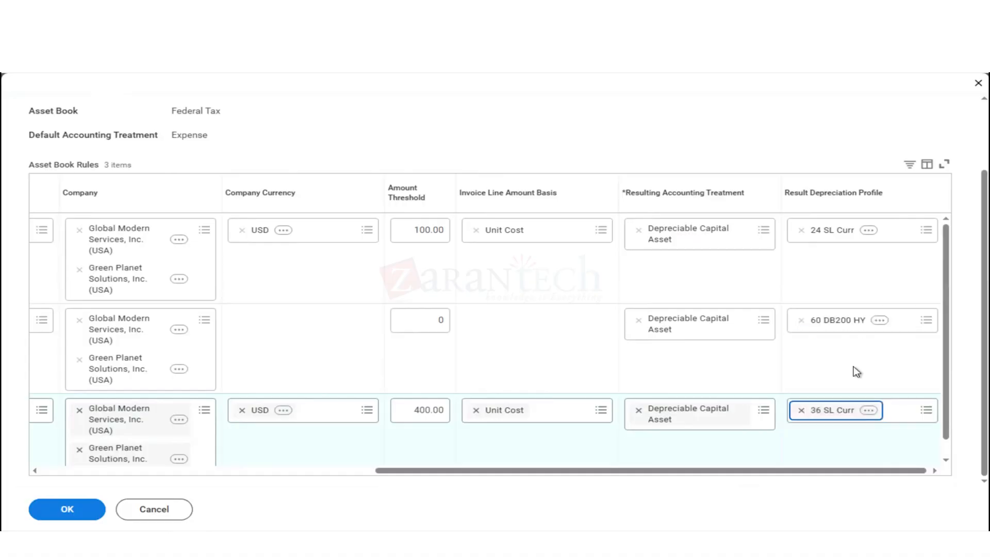
left_click(77, 516)
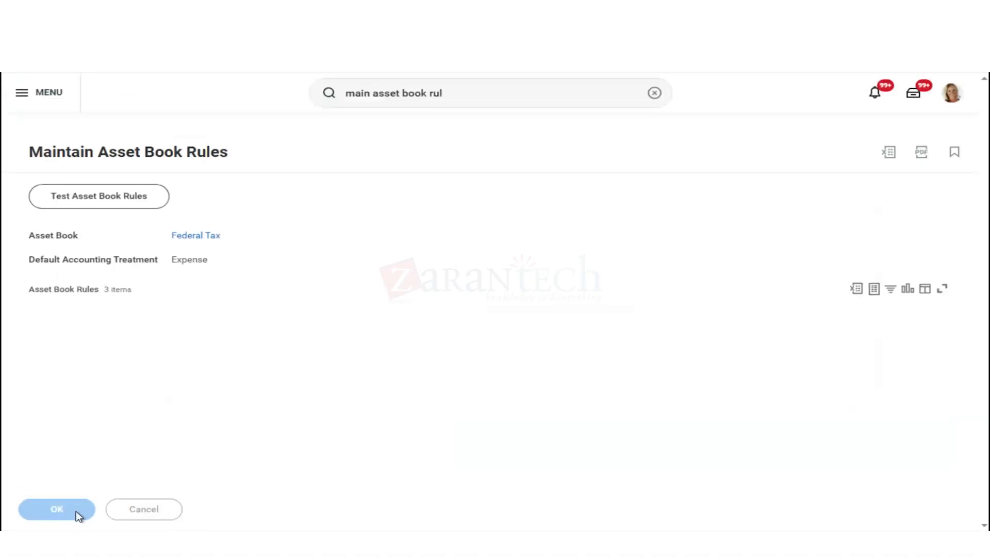
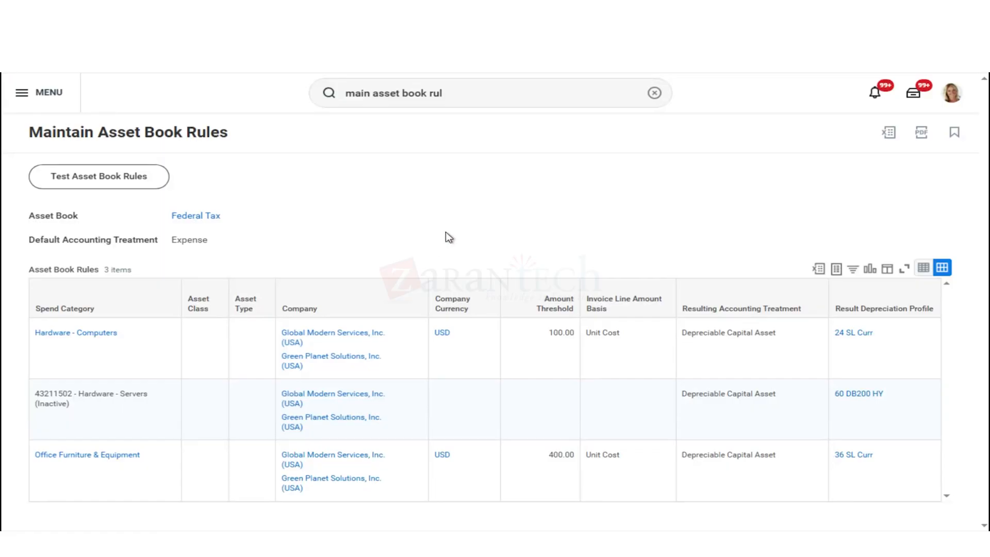
- Reopen the Maintain Asset Book Rules task for the Federal Tax asset book
left_click(473, 91)
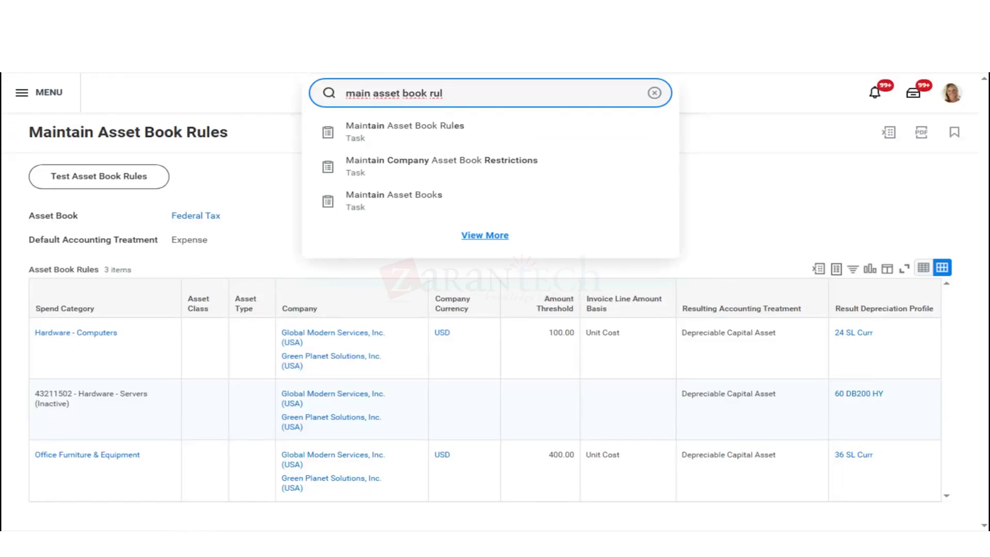
key("Down")
key("Return")
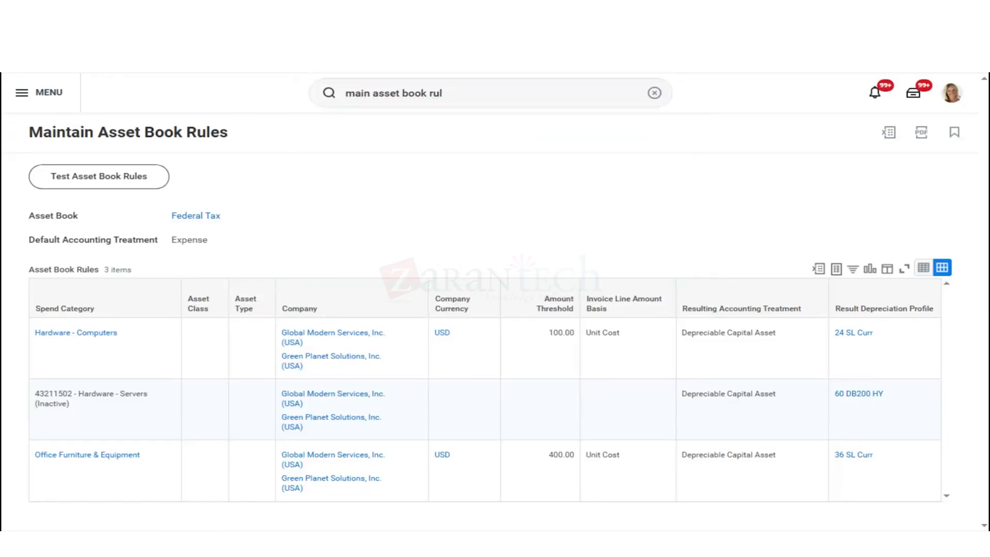
left_click(403, 215)
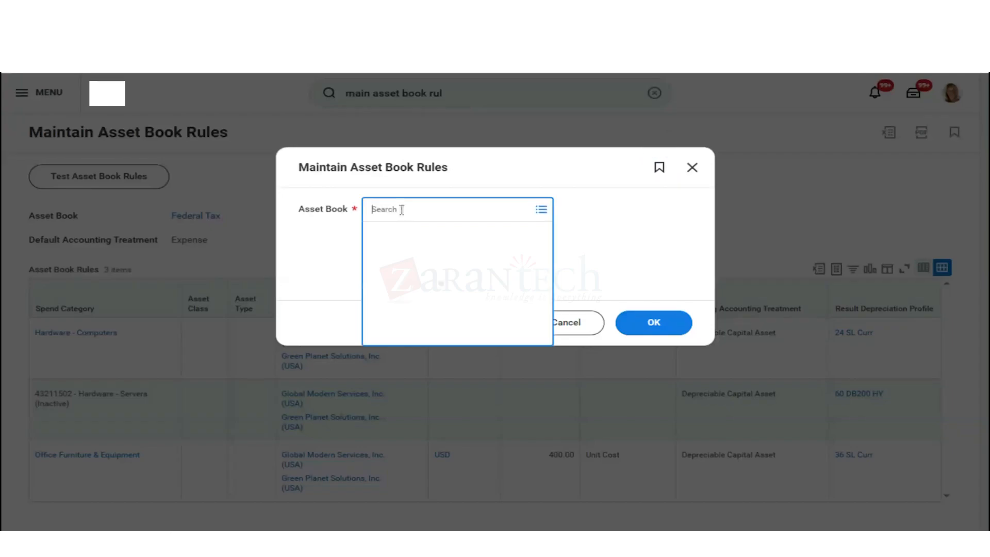
type("fede")
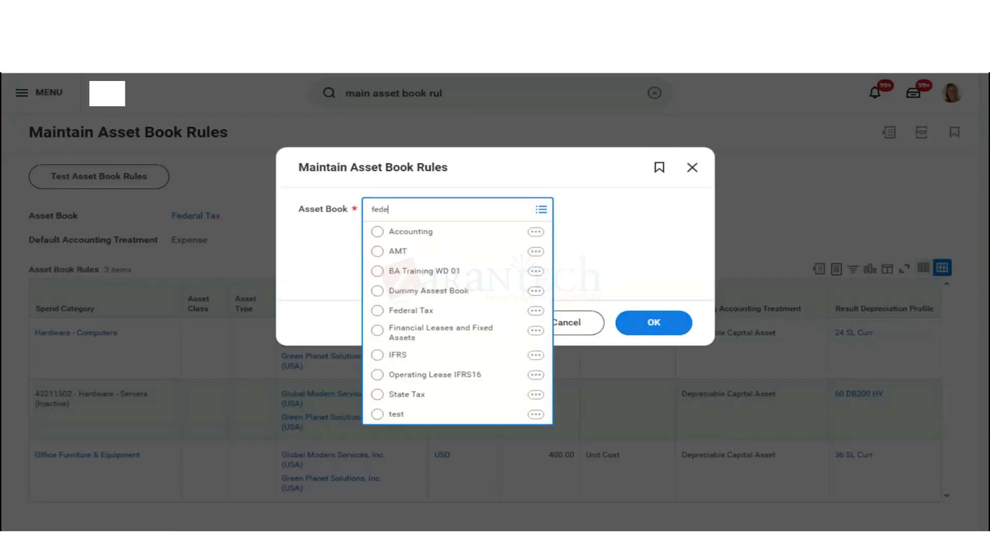
type("ral")
key("Return")
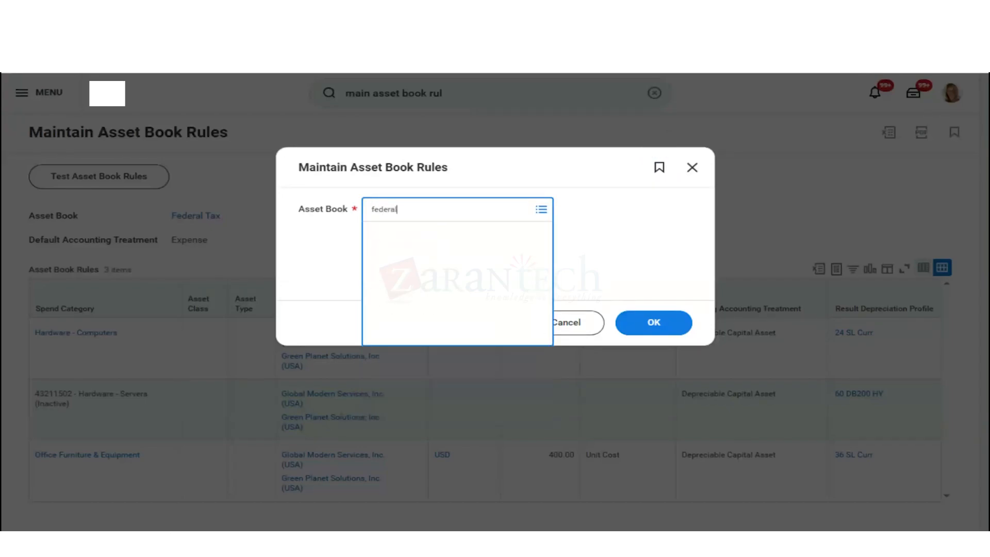
left_click(656, 321)
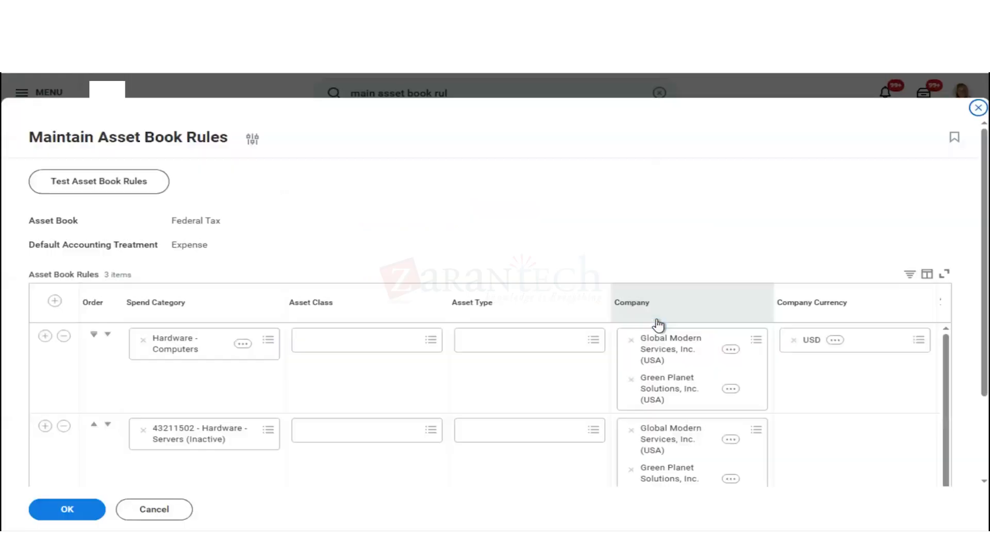
- Add a new rule at the start of the Federal Tax rules with the spend category Leased Buildings
left_click(54, 302)
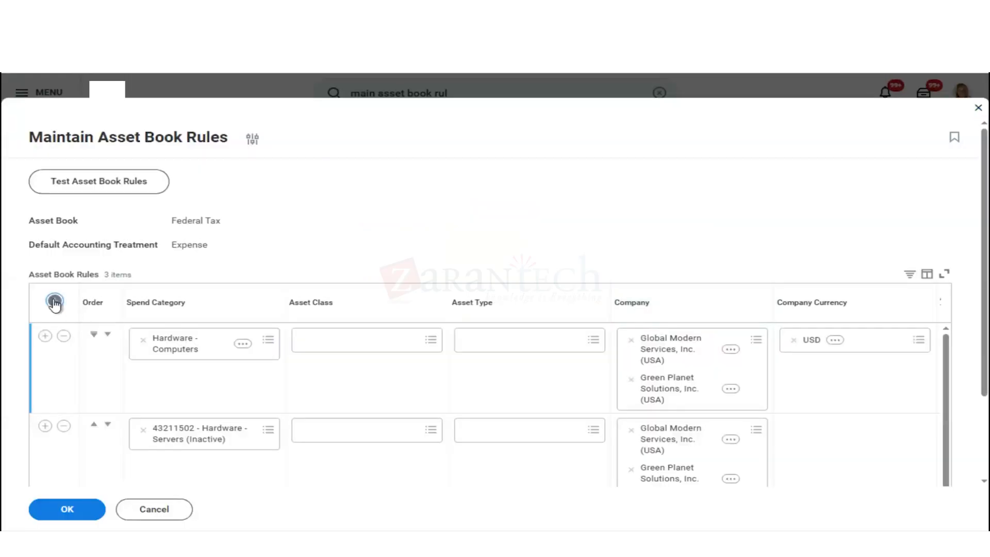
left_click(222, 343)
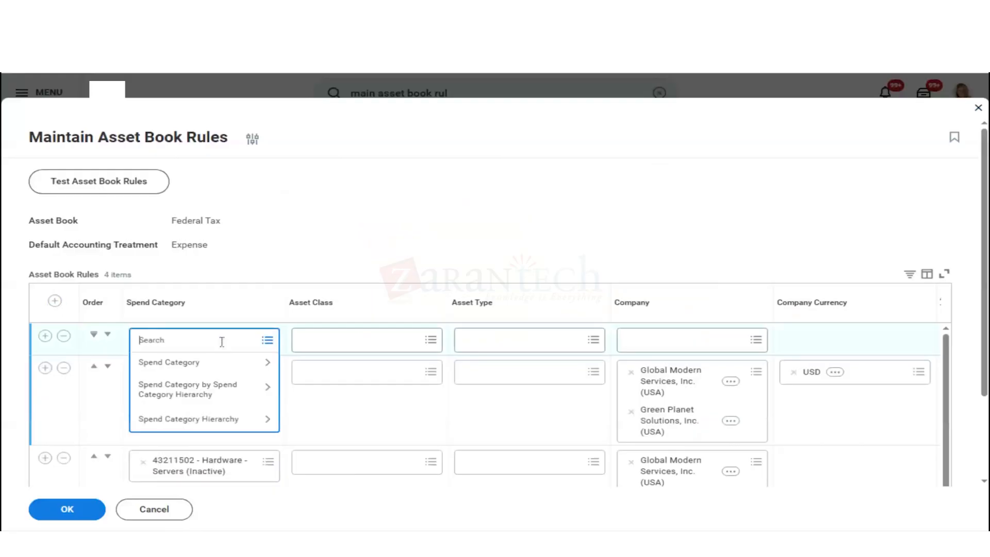
type("buildin")
key("Return")
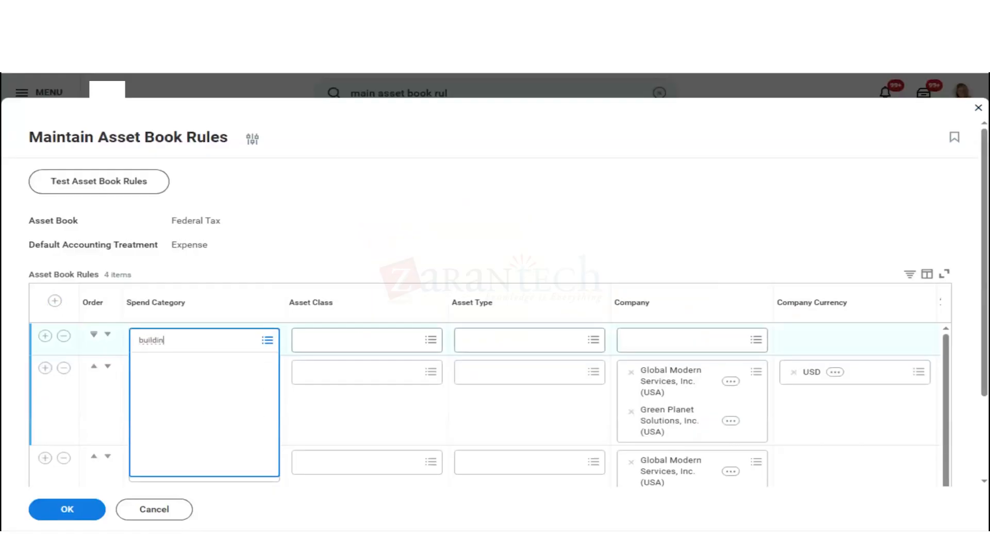
left_click(401, 235)
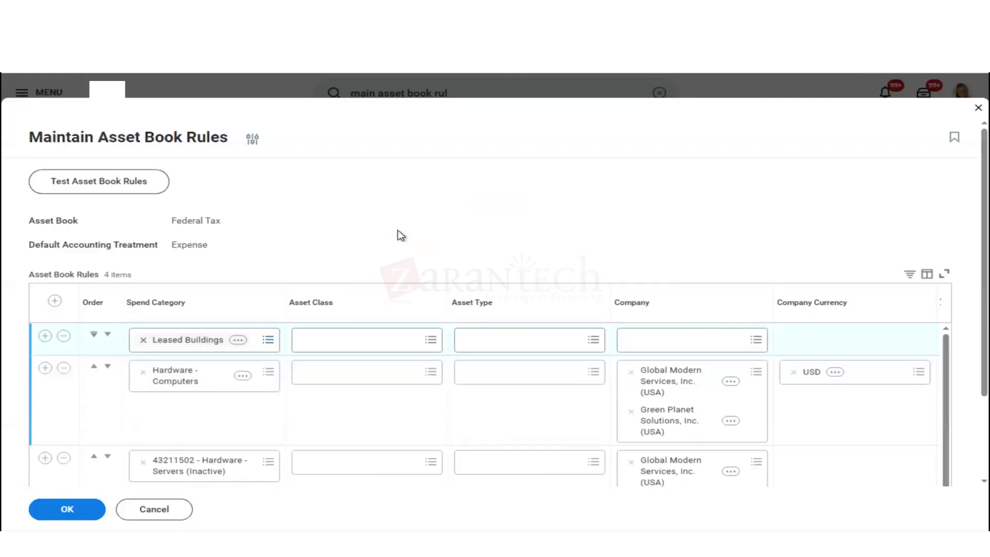
- Set the Leased Buildings rule's asset class to 39 Class Life and its asset type to Real Property
left_click(353, 349)
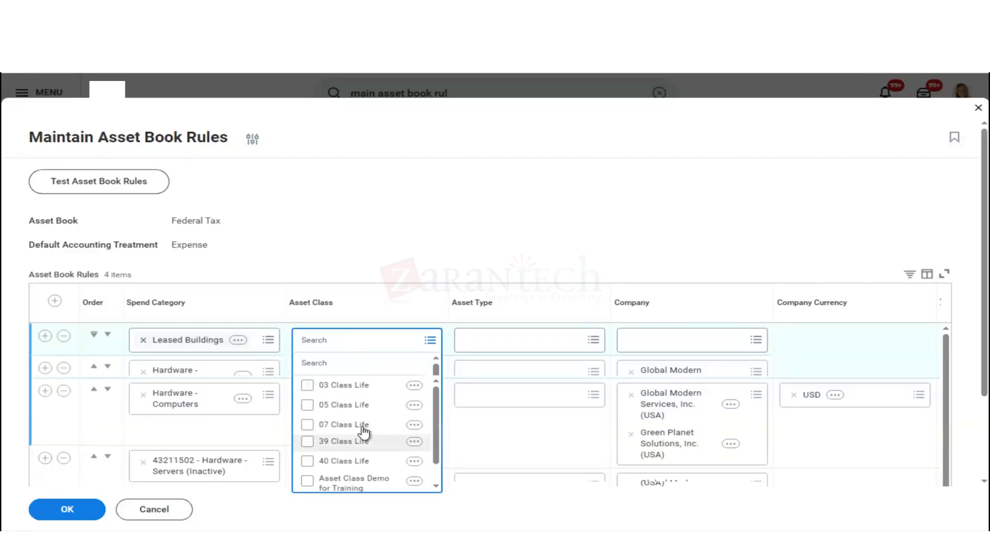
left_click(364, 440)
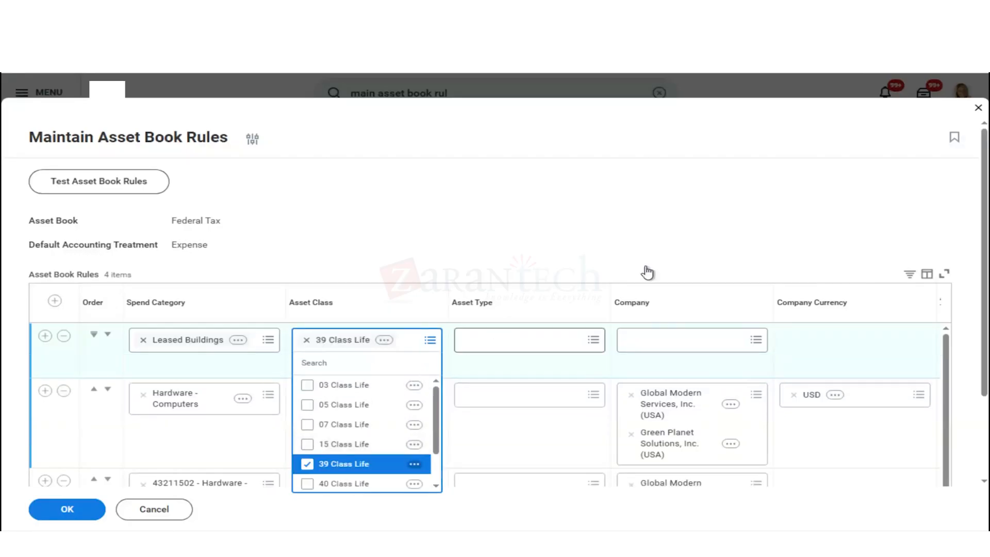
left_click(523, 343)
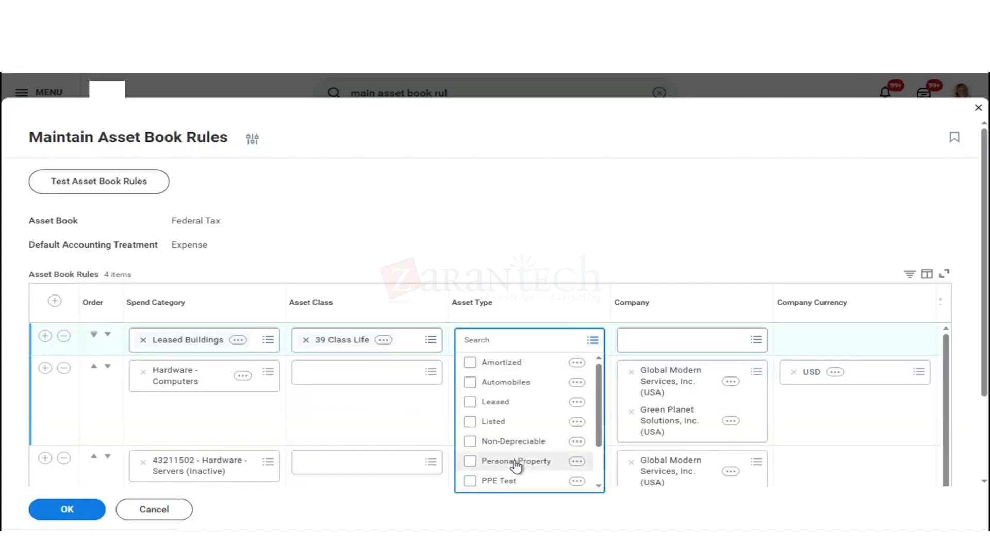
scroll(515, 465, "down", 2)
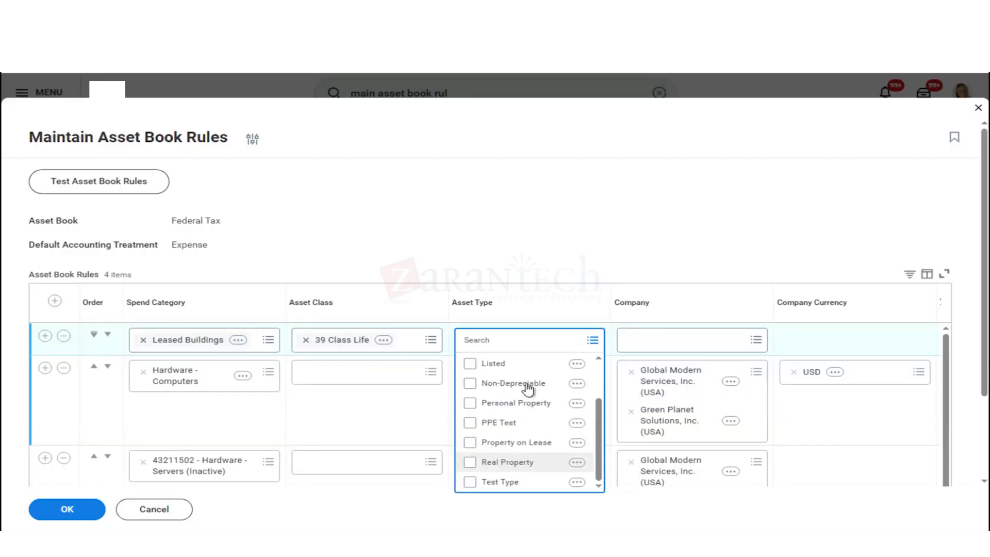
left_click(511, 462)
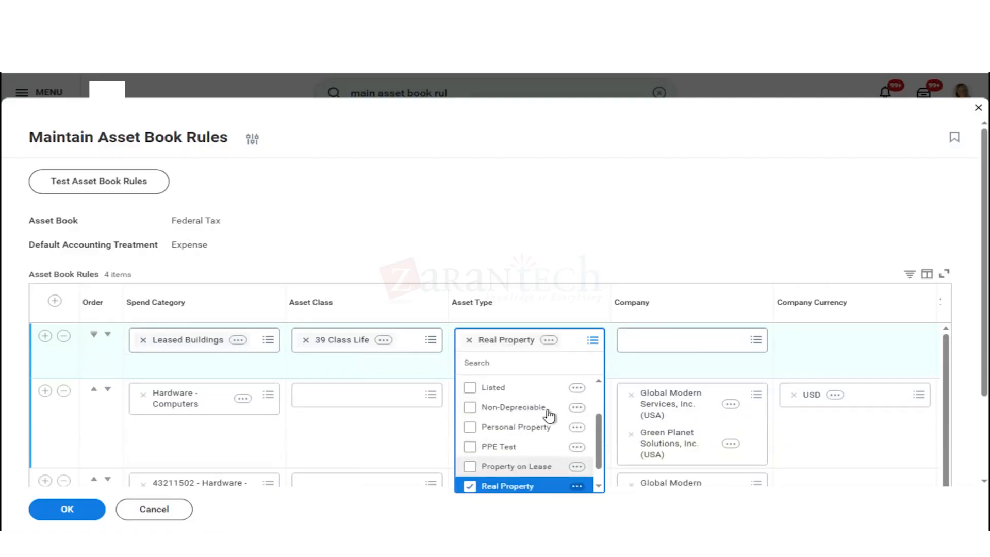
left_click(694, 289)
- Assign the company Global Modern Services, Inc. (USA) to the Leased Buildings rule
left_click(671, 338)
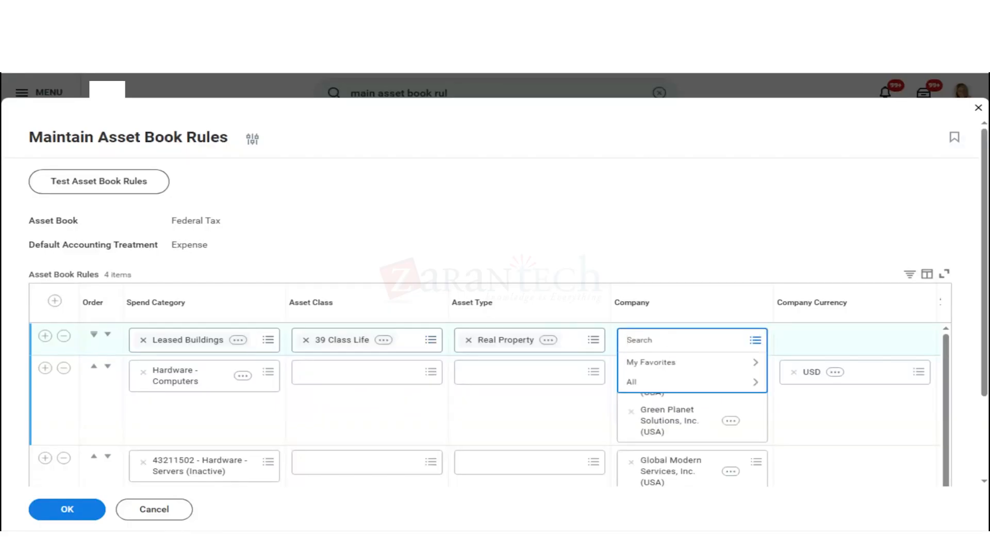
type("gms usa")
key("Return")
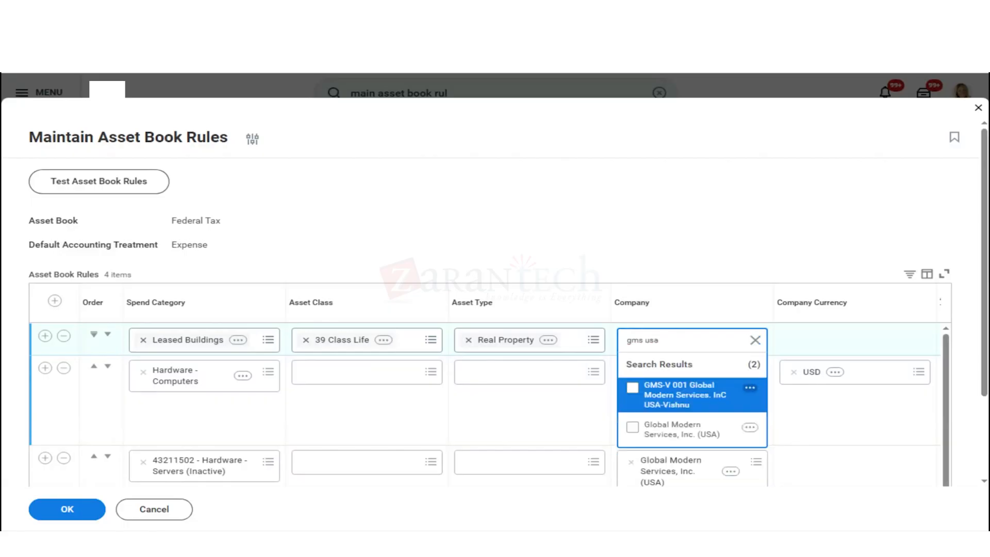
key("Down")
key("Return")
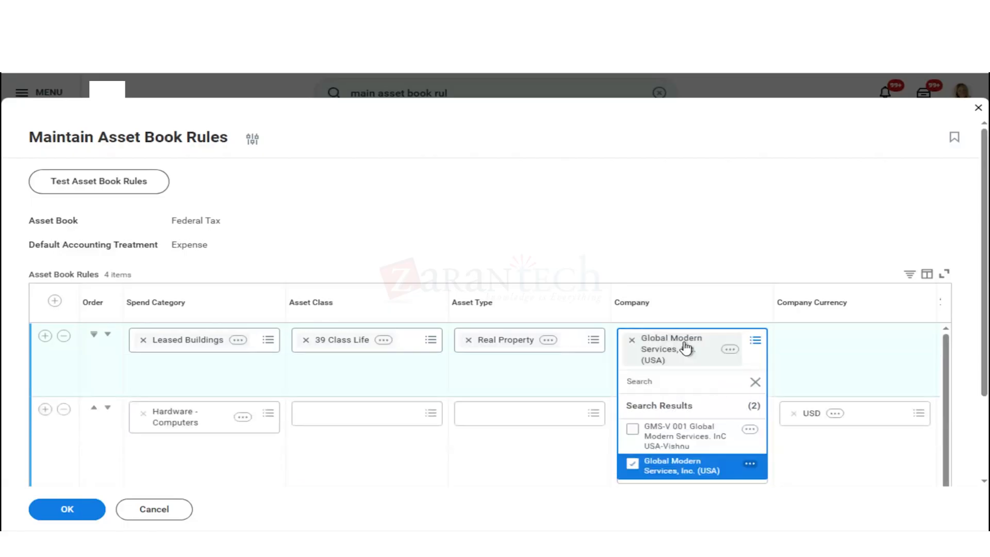
left_click(820, 235)
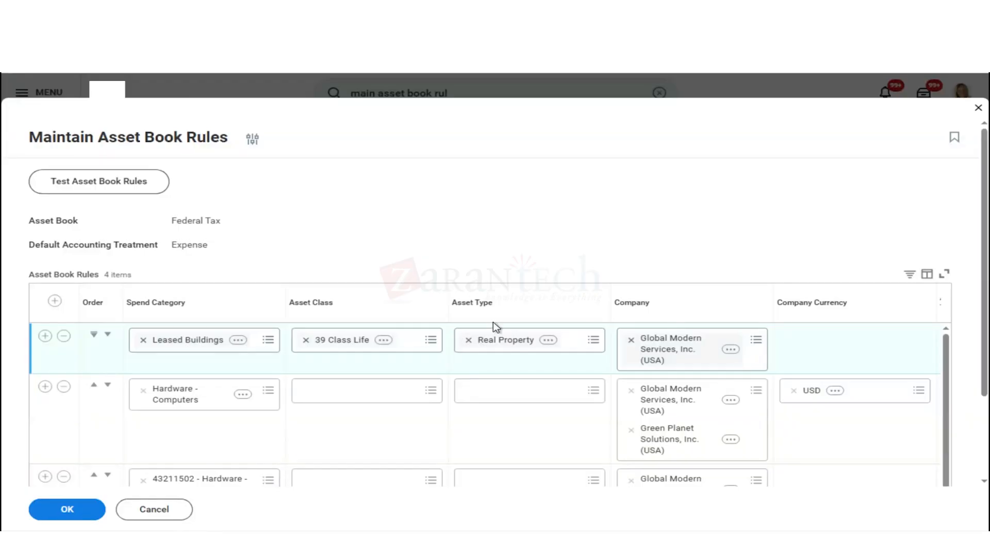
- Set the Leased Buildings rule's amount threshold to 1000 and its invoice line amount basis to Extended amount
scroll(984, 325, "down", 2)
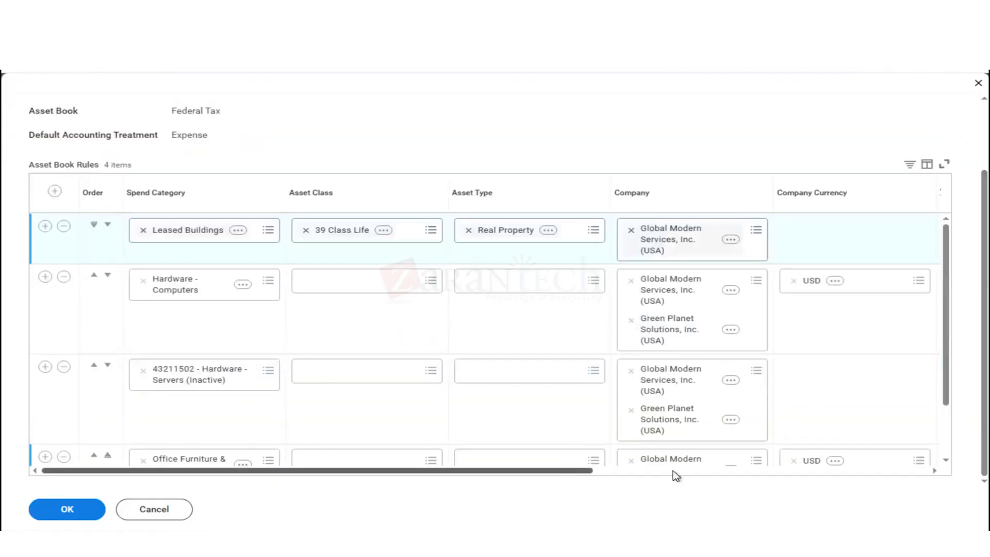
left_click_drag(676, 476, 745, 471)
left_click(709, 230)
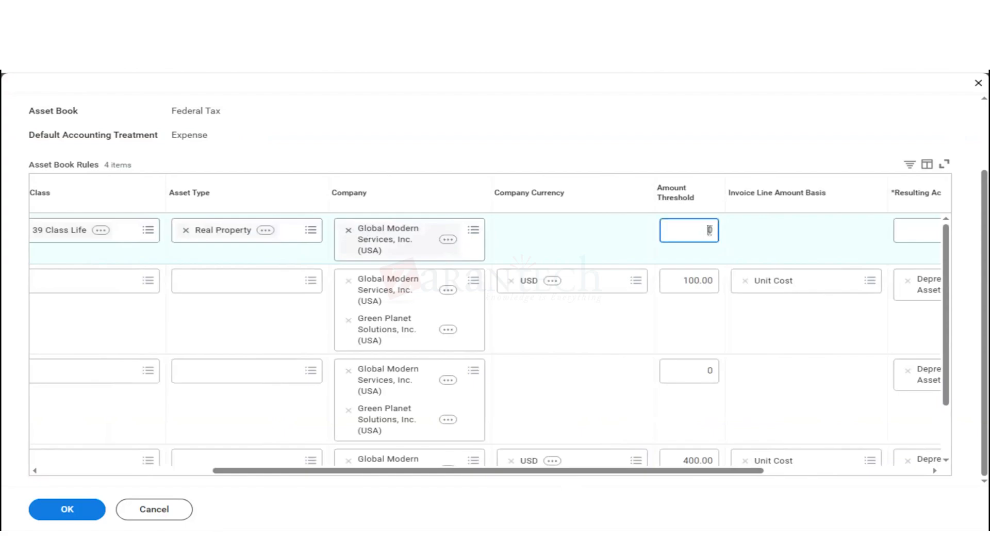
type("1000")
left_click(717, 135)
left_click(786, 235)
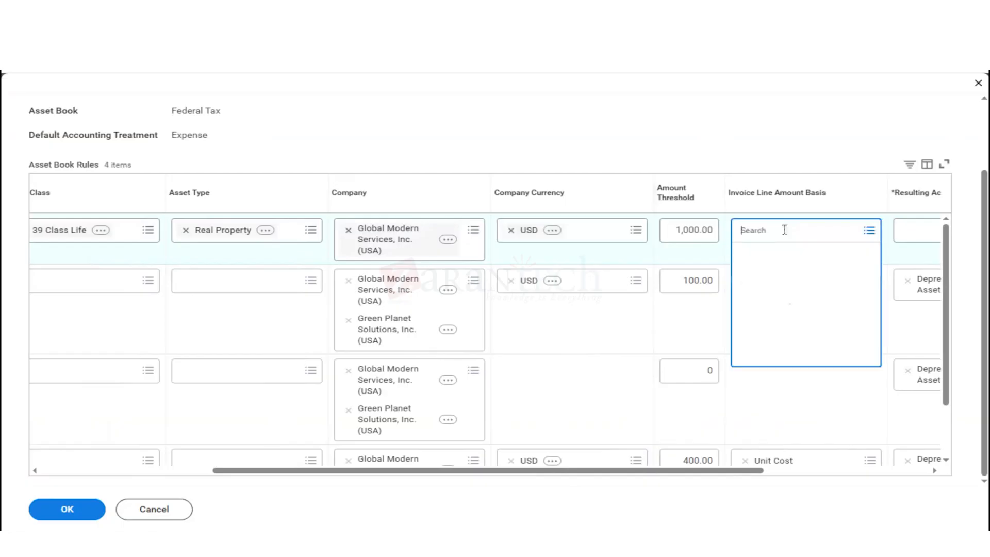
left_click(791, 252)
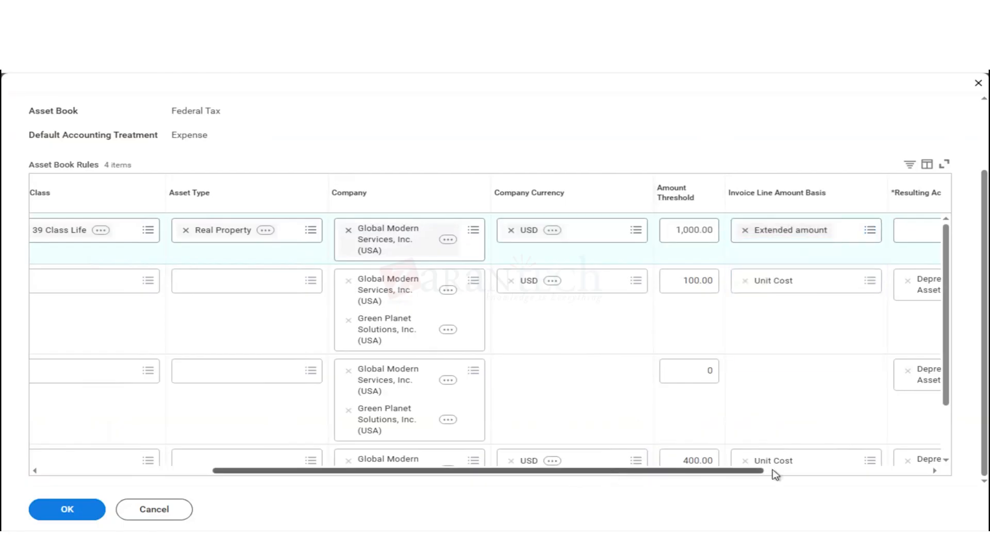
scroll(774, 474, "right", 5)
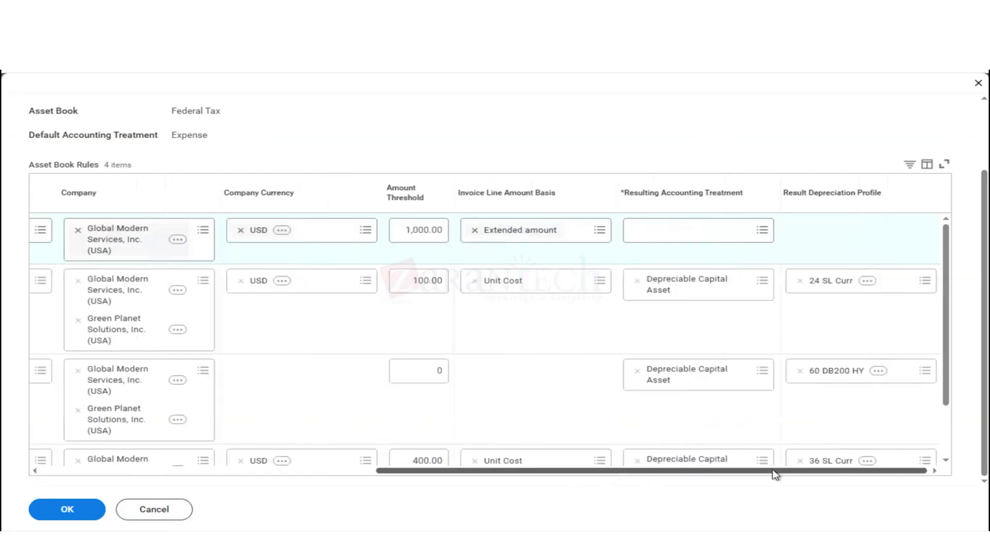
- Set the Leased Buildings rule's resulting accounting treatment to Depreciable Capital Asset and its depreciation profile to 480 SL Curr in Service Manually or when issue JK
left_click(699, 230)
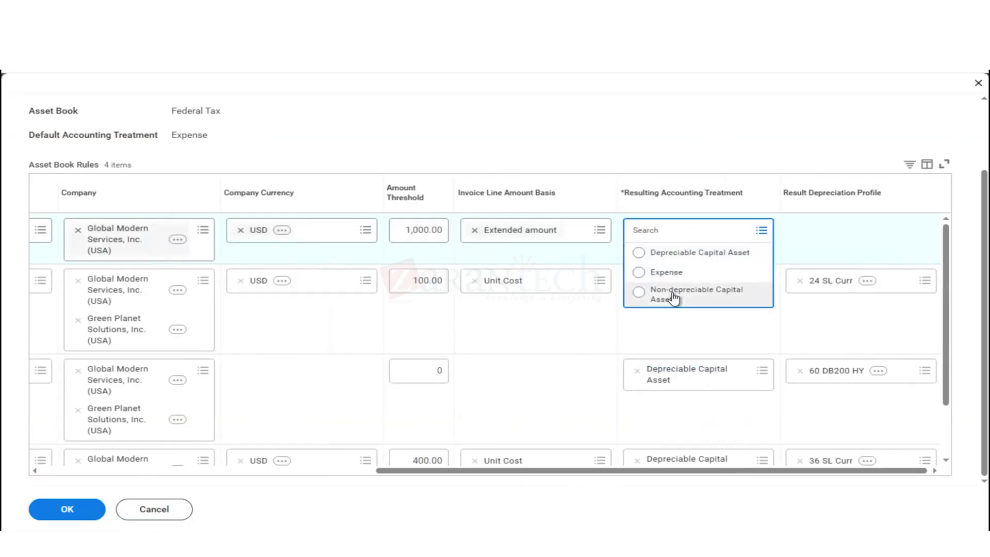
left_click(664, 258)
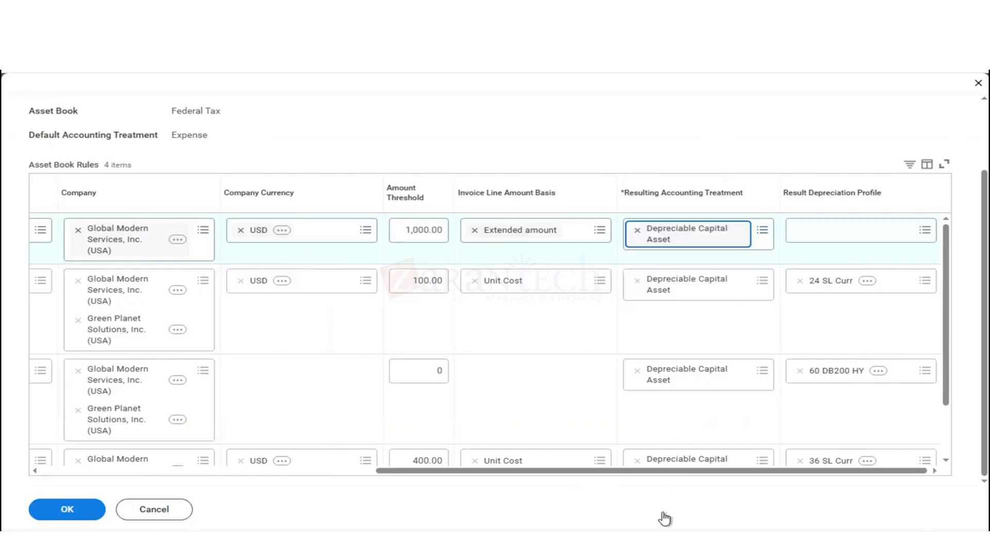
left_click(848, 235)
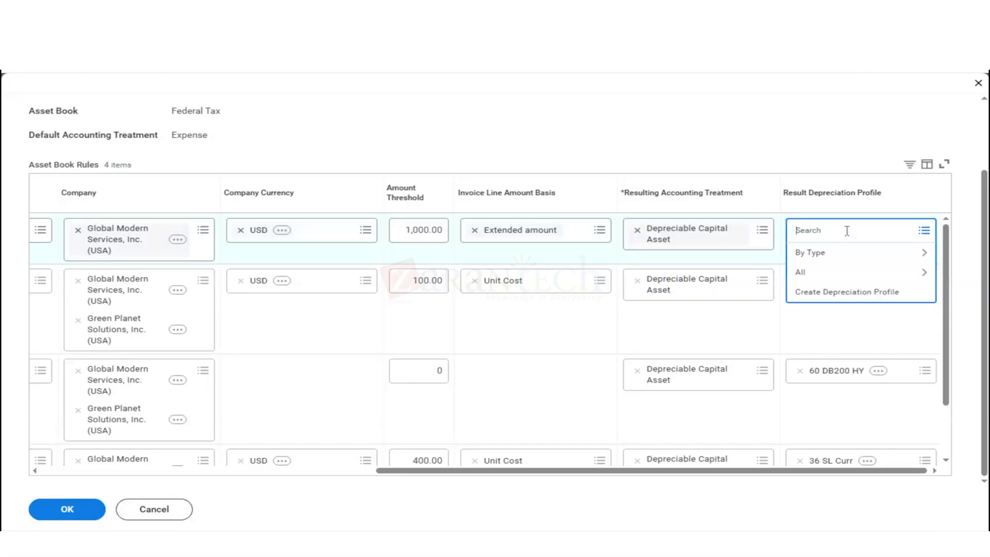
type("468")
key("Return")
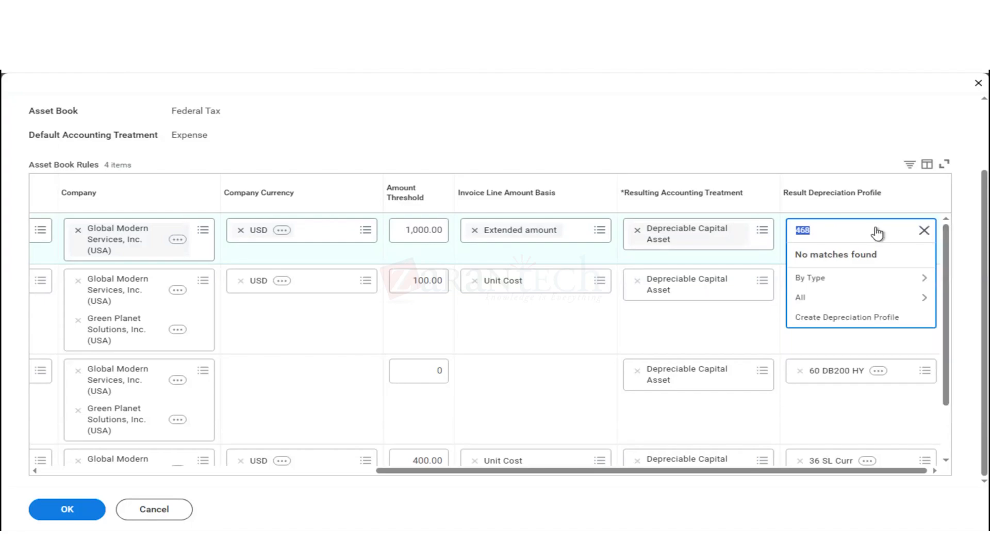
key("Right")
key("BackSpace")
key("BackSpace")
type("80")
key("Return")
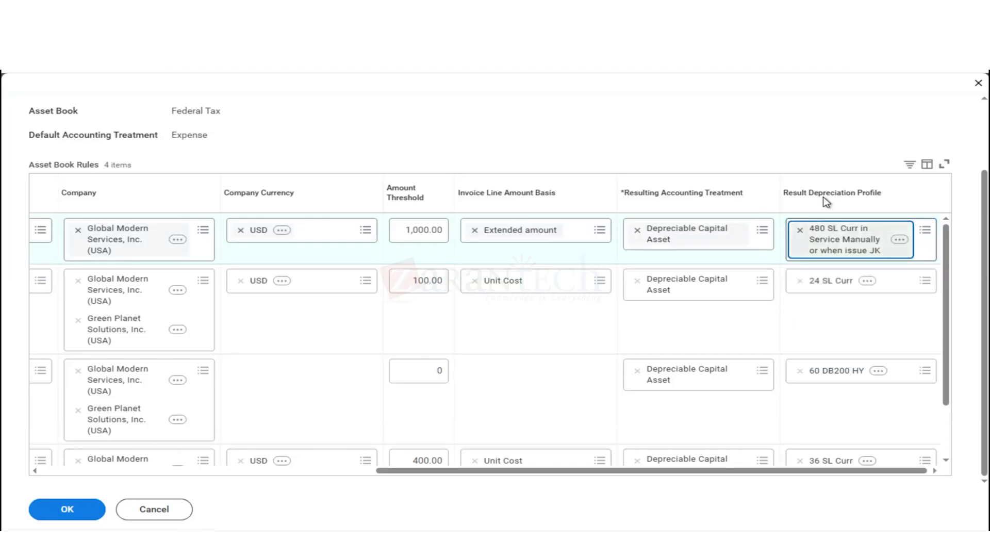
left_click(751, 139)
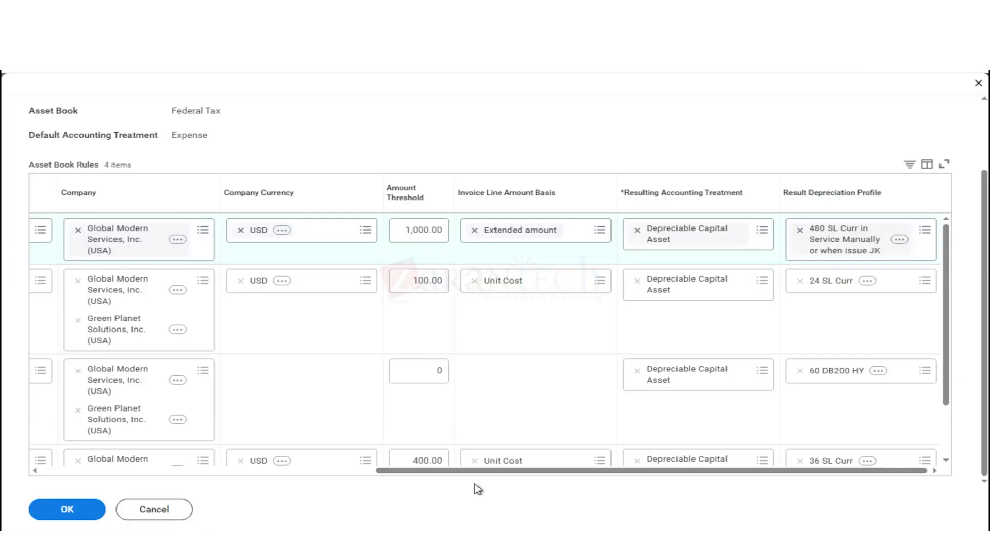
left_click(65, 510)
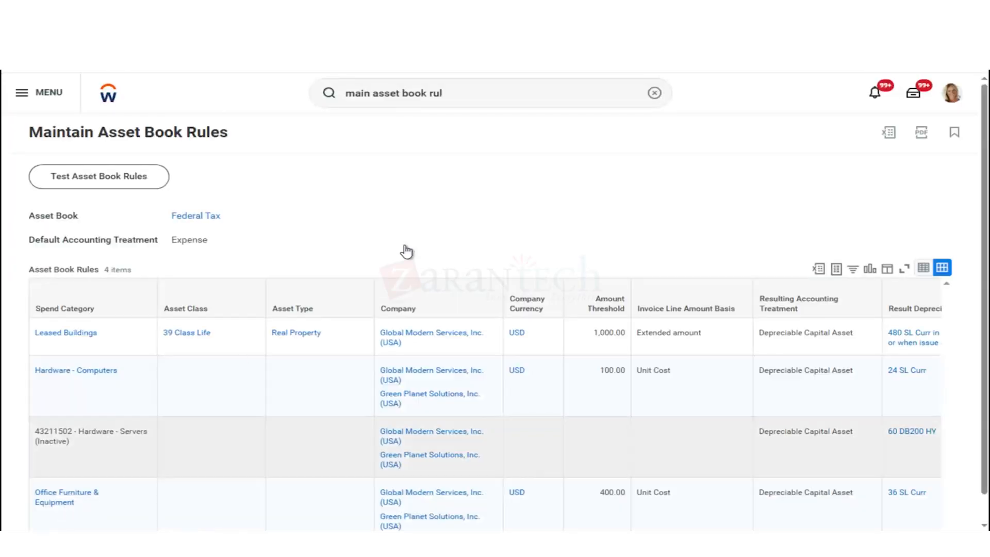
- Open the Leased Buildings spend category from the Federal Tax asset book rules in a new tab
scroll(408, 251, "down", 1)
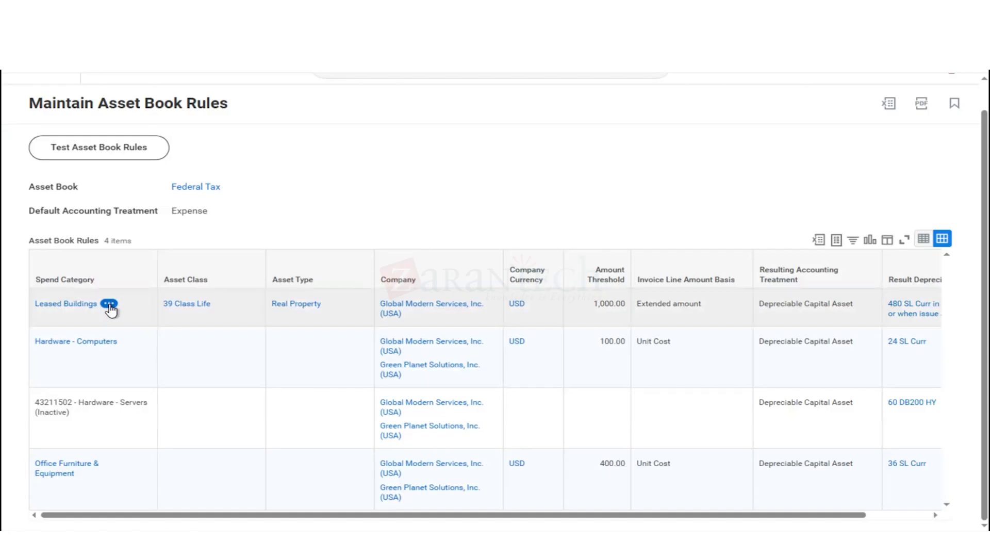
left_click(108, 304)
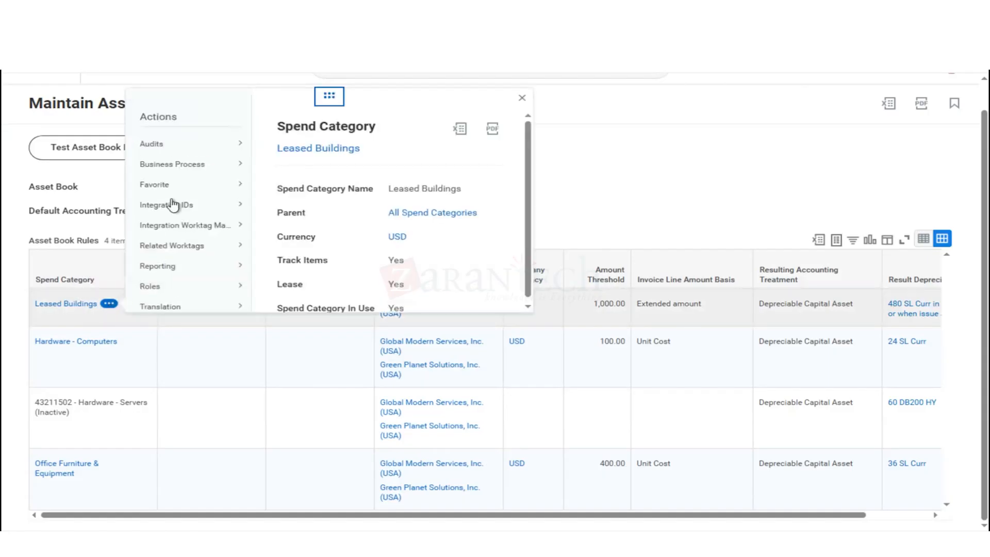
mouse_move(176, 192)
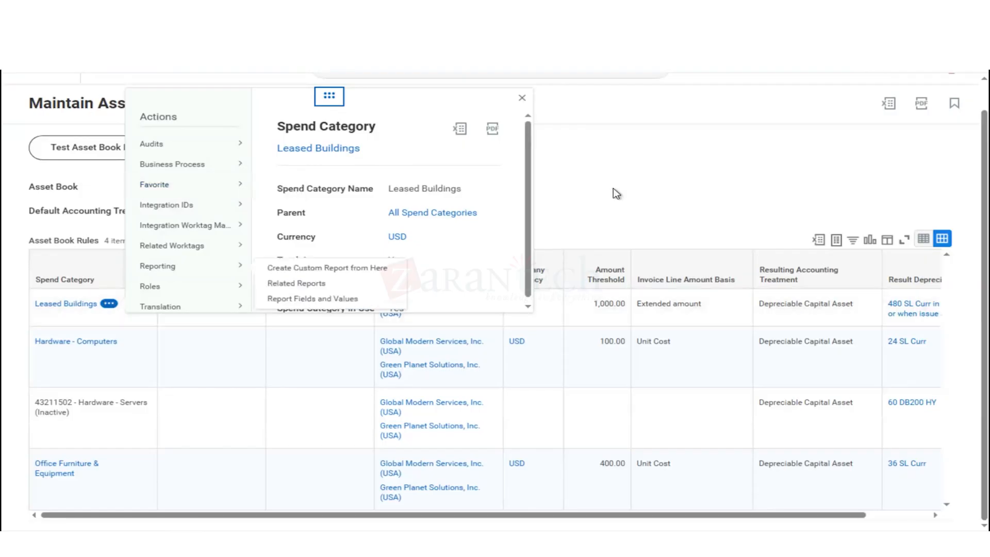
right_click(76, 309)
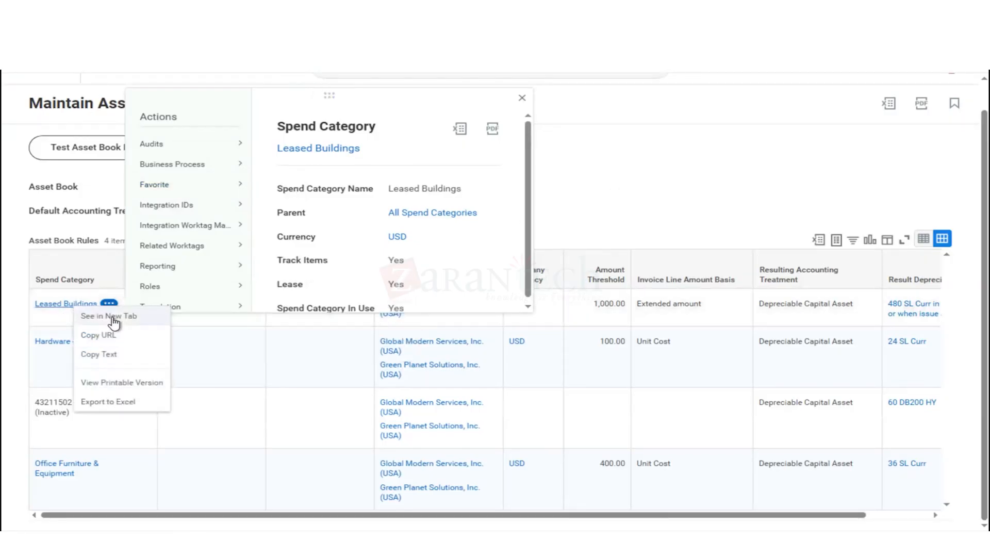
left_click(115, 316)
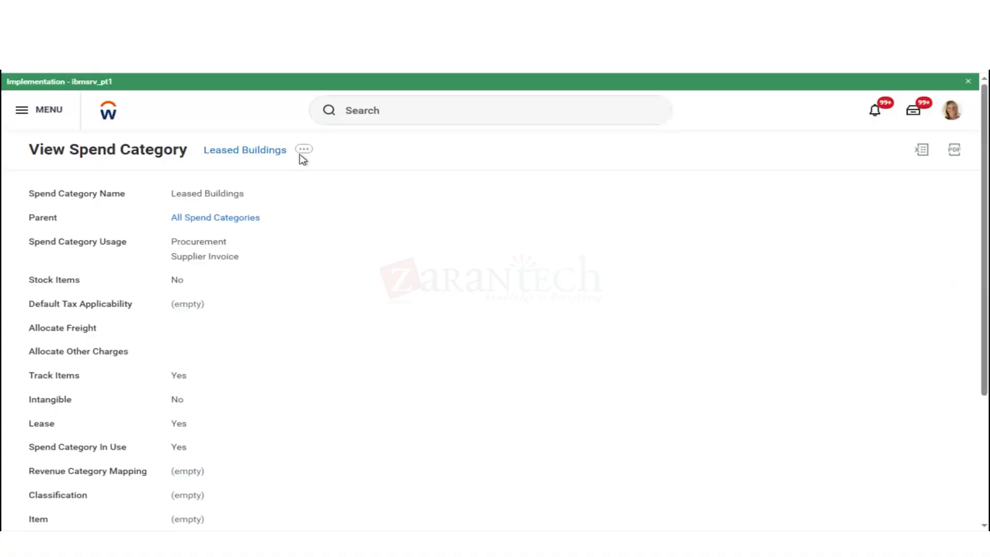
- Examine the Leased Buildings spend category's related actions and its usage, Track Items, Intangible and Lease settings
left_click(304, 151)
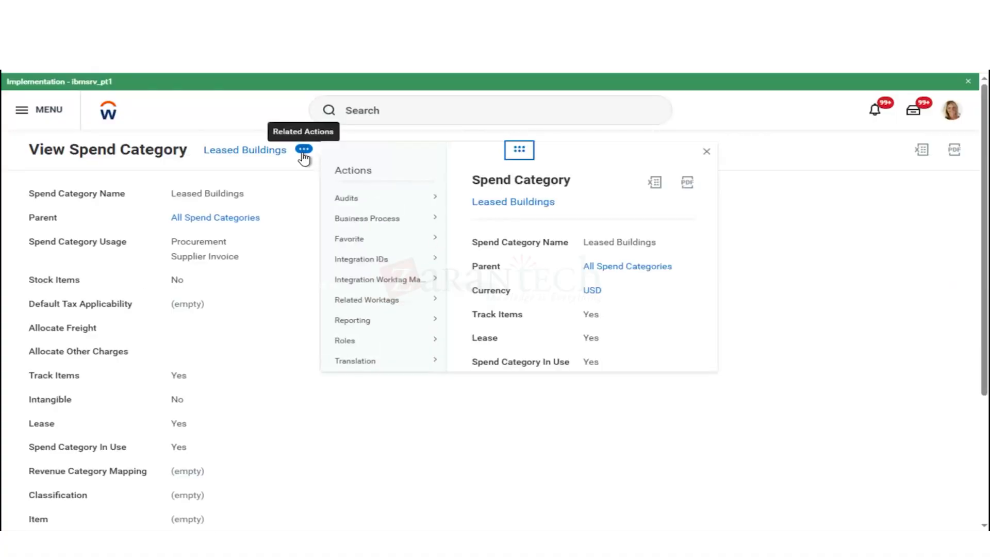
mouse_move(371, 204)
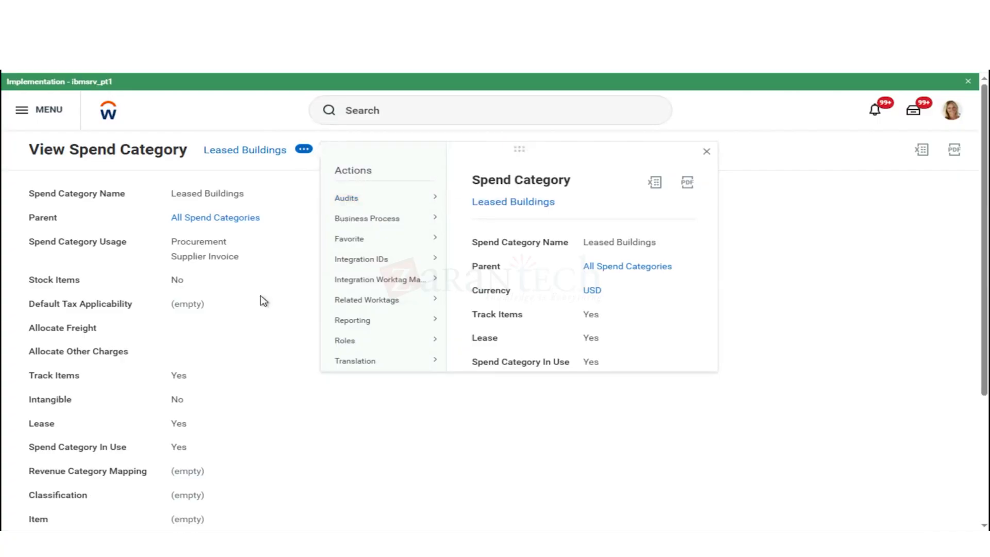
scroll(263, 301, "down", 3)
scroll(264, 301, "up", 3)
scroll(263, 301, "down", 3)
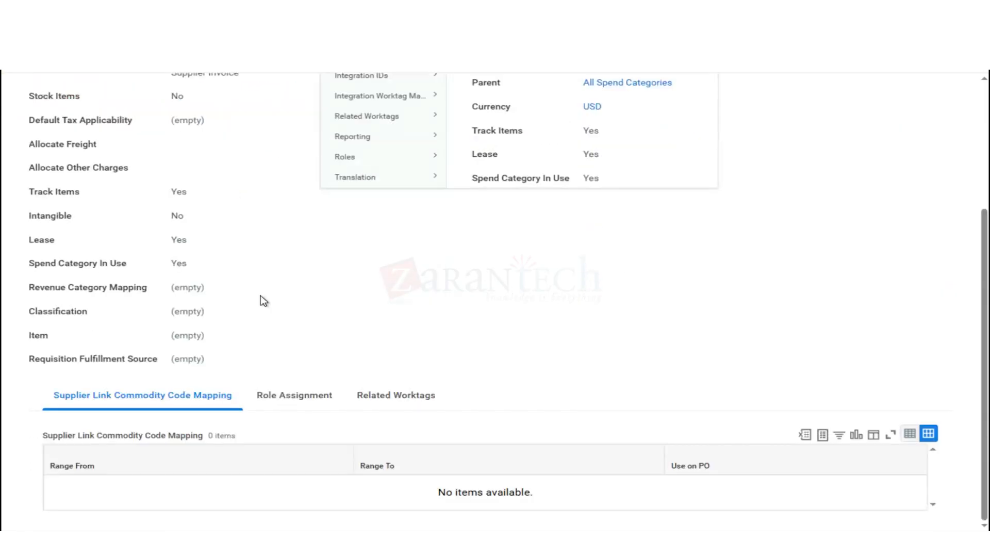
scroll(263, 301, "up", 3)
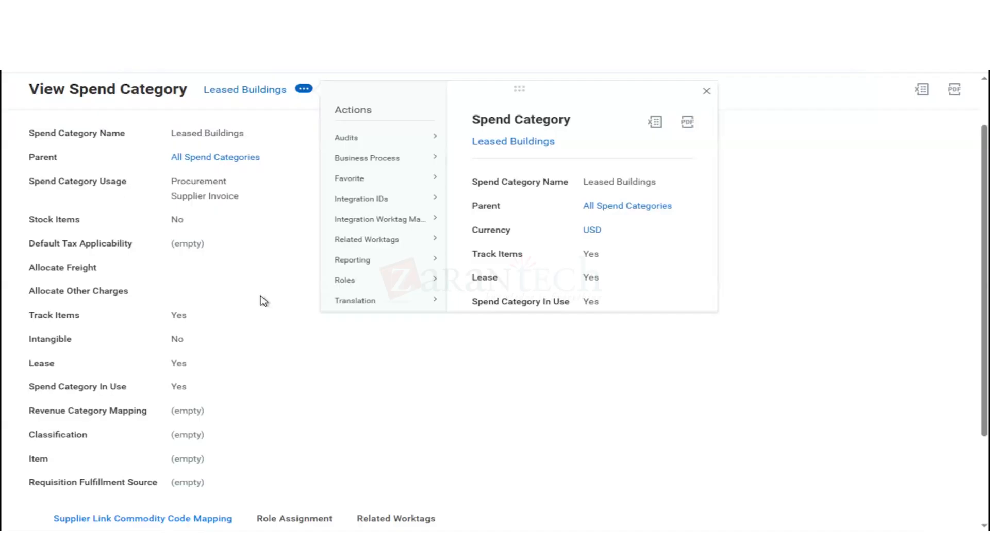
scroll(263, 300, "down", 1)
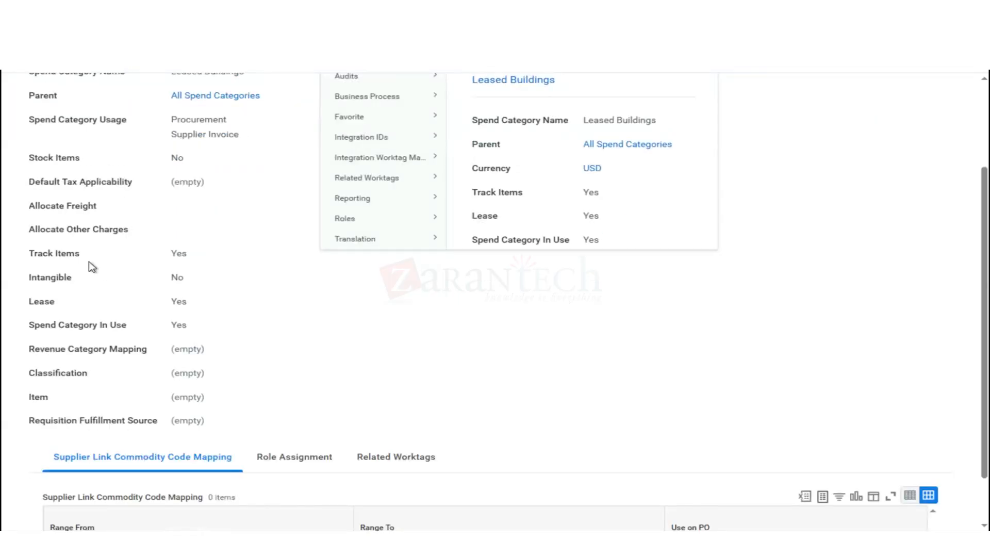
left_click(72, 265)
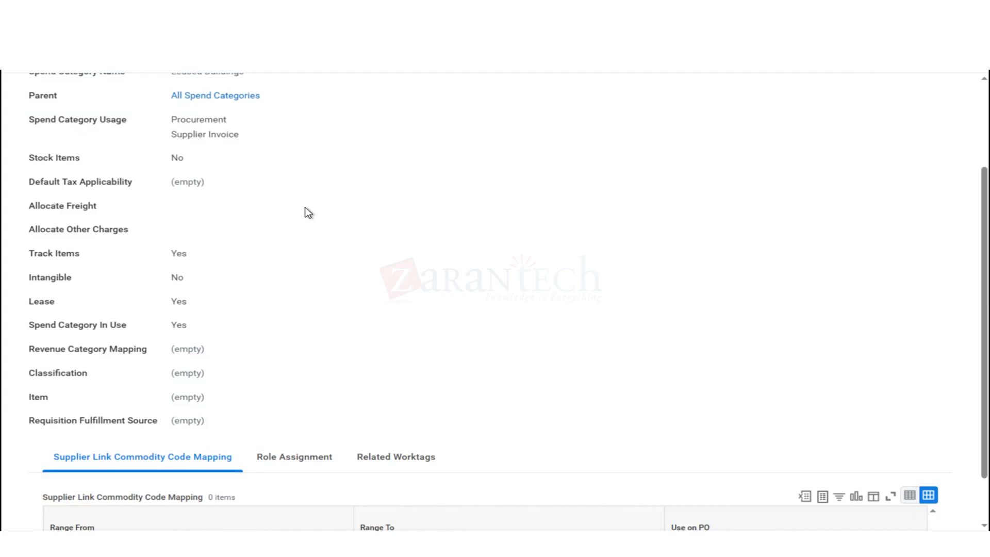
scroll(308, 212, "up", 5)
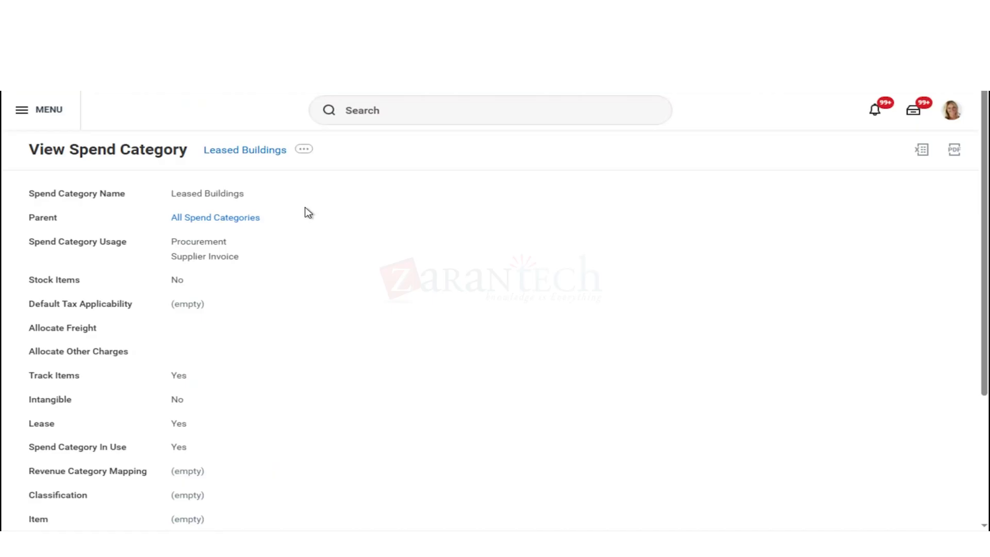
- Open the Maintain Spend Categories task for spend categories without a hierarchy
left_click(440, 108)
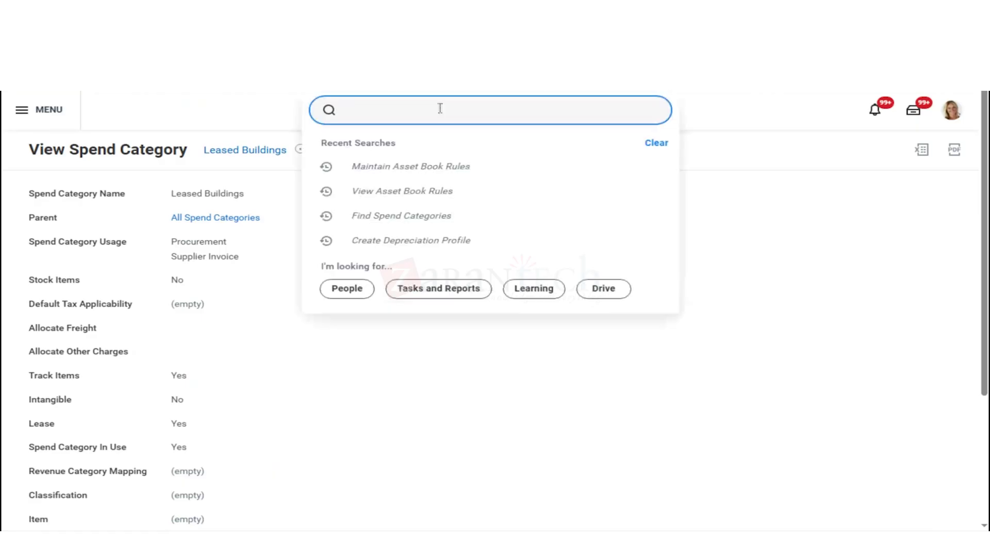
type("main")
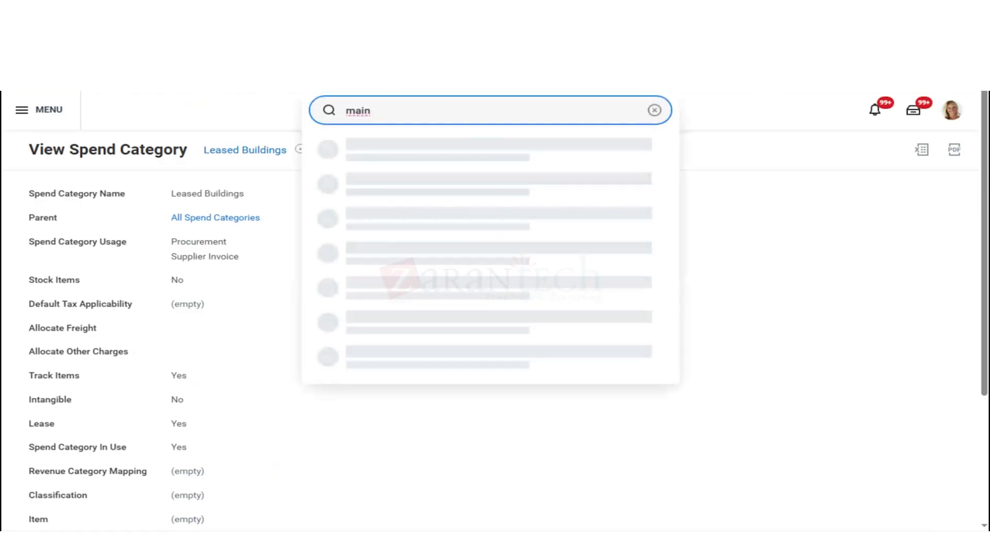
type(" spend")
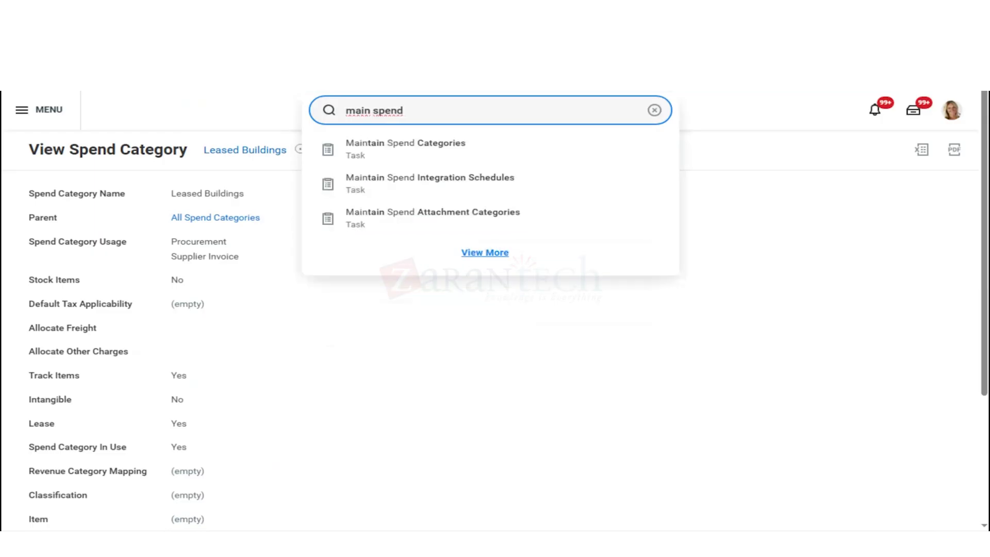
key("Down")
key("Return")
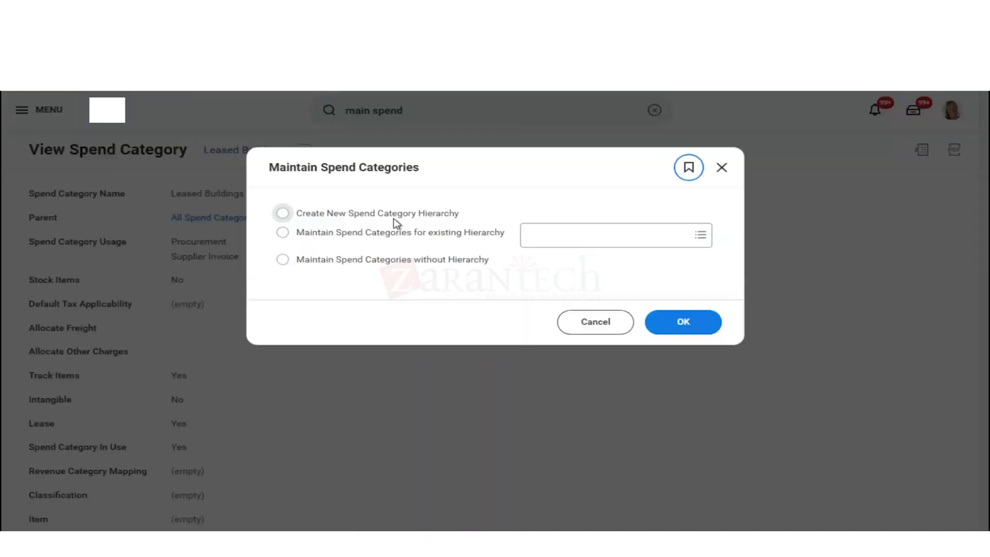
left_click(424, 215)
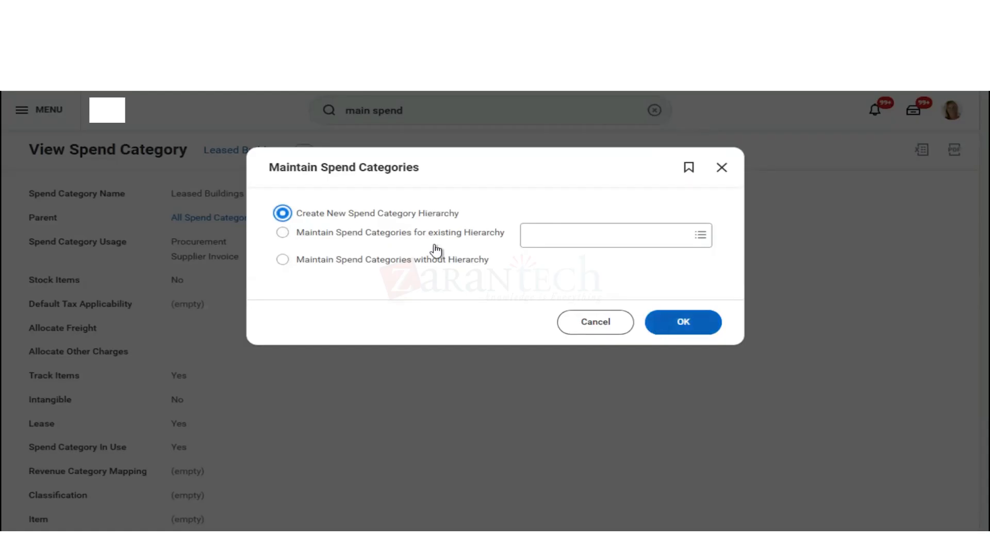
left_click(402, 236)
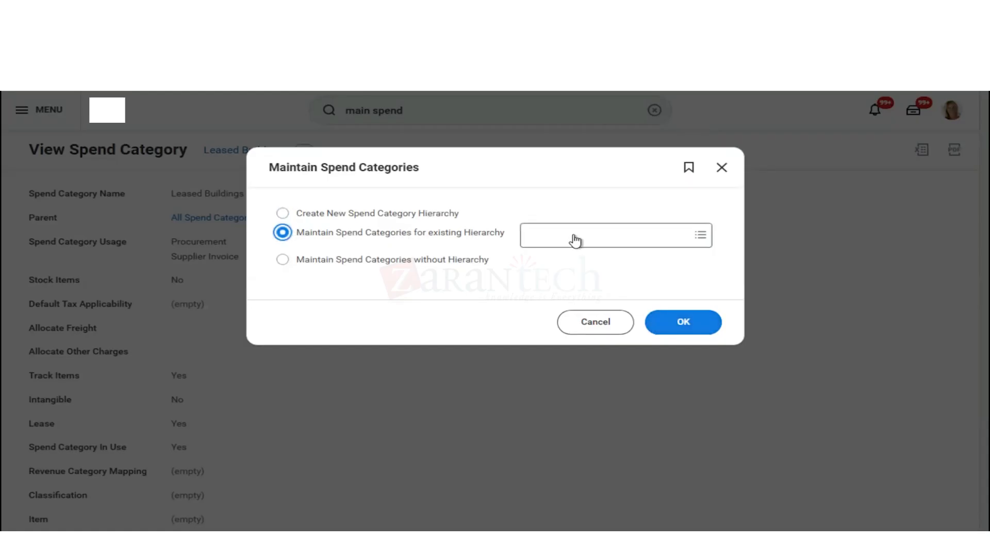
left_click(442, 260)
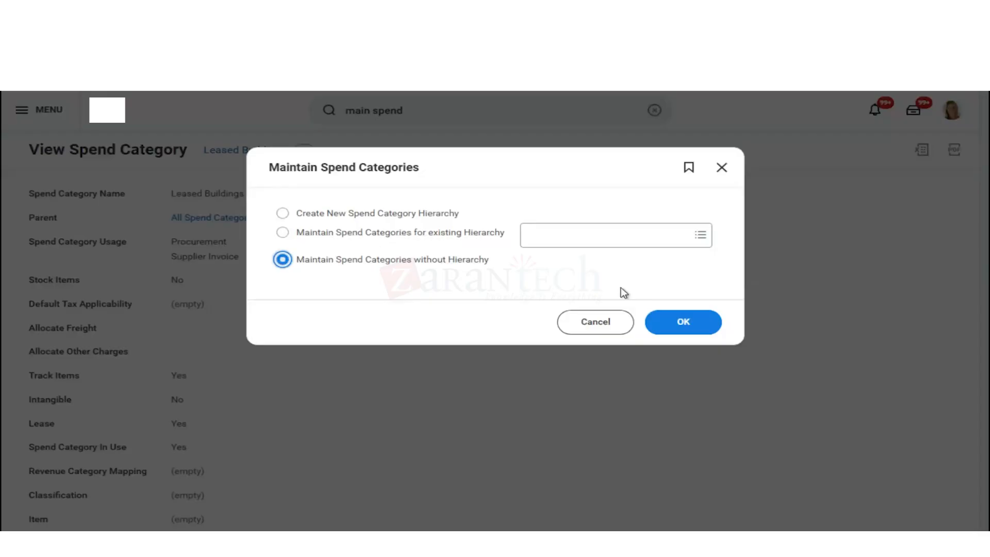
left_click(689, 320)
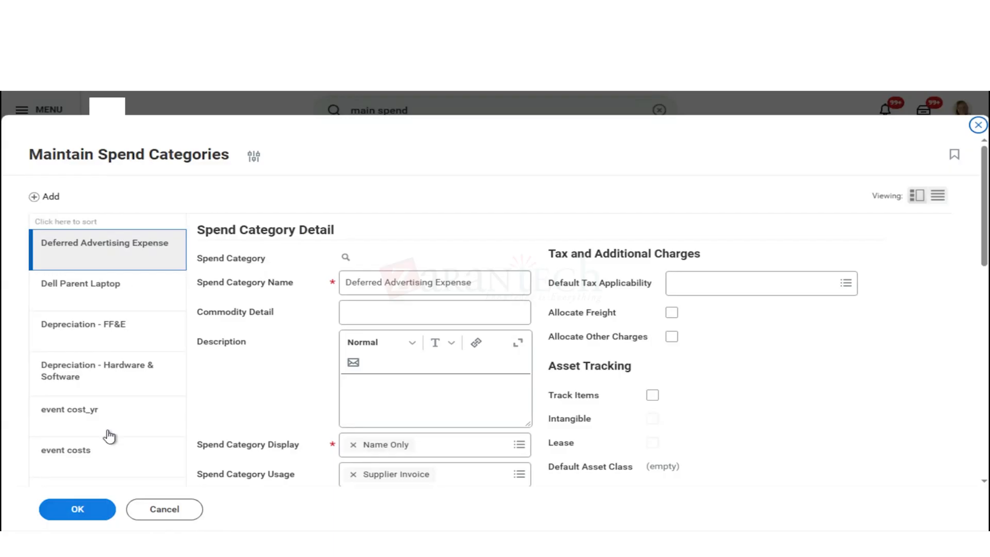
- Add a new spend category named Buildings with the description BA Training
left_click(49, 198)
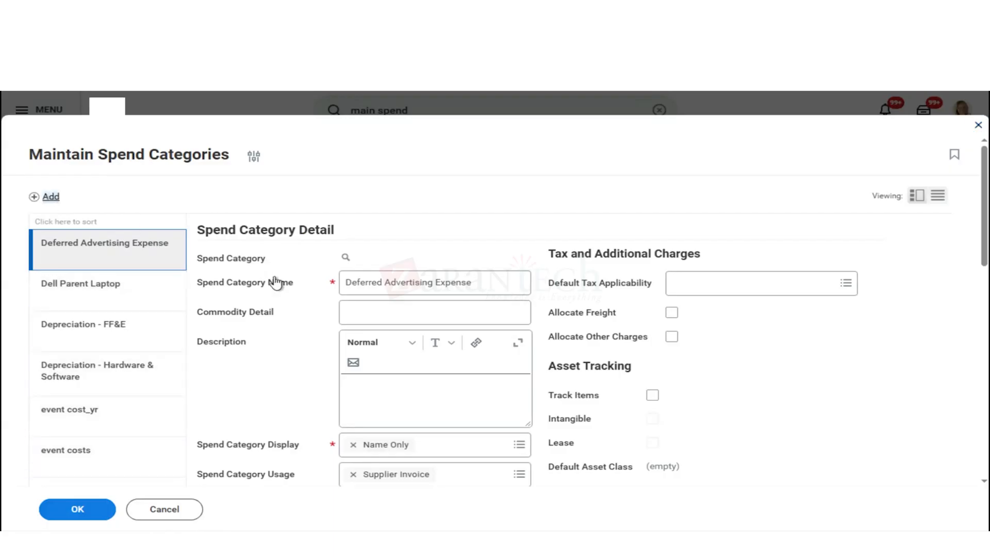
left_click(381, 283)
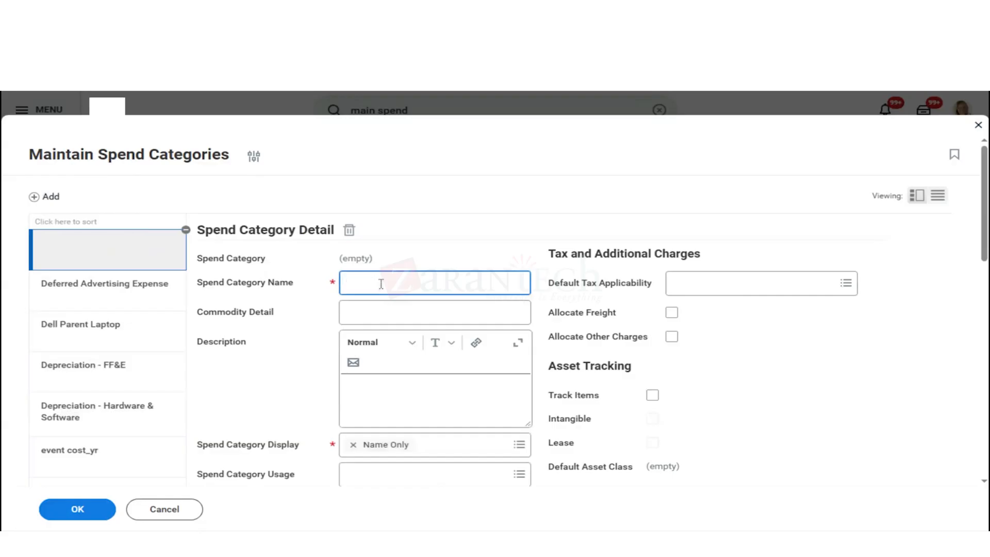
type("Buildings")
left_click(816, 256)
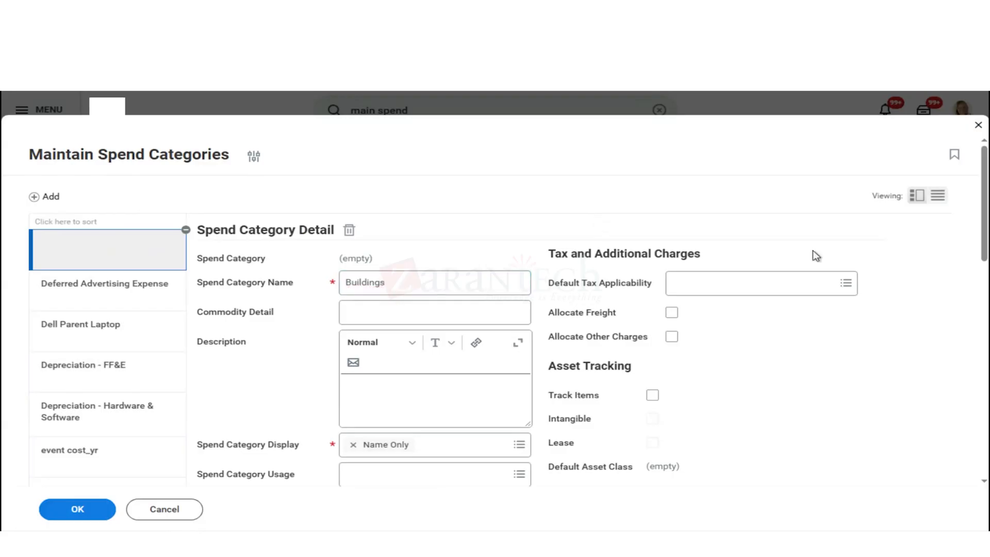
mouse_move(985, 238)
left_mouse_down()
mouse_move(985, 299)
mouse_move(985, 237)
left_mouse_up()
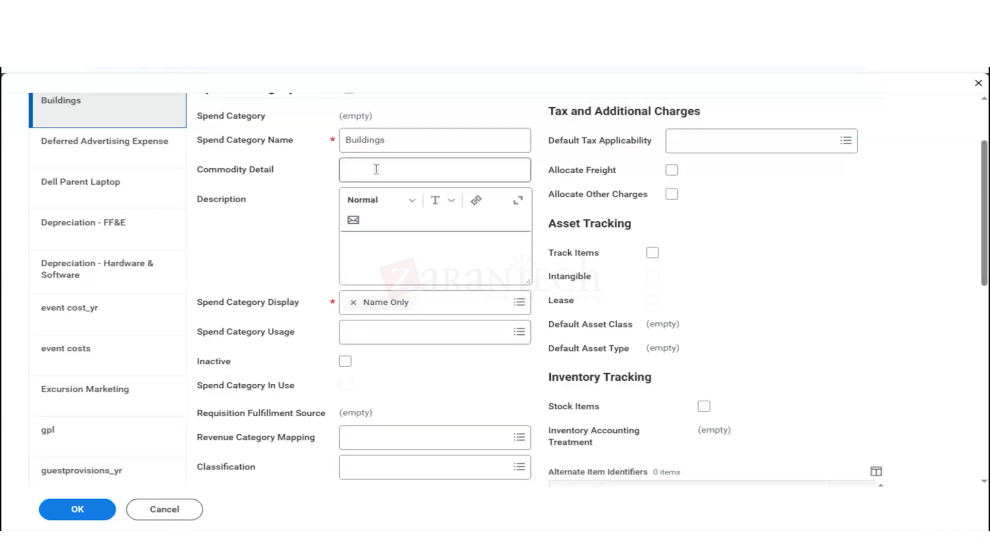
left_click(385, 254)
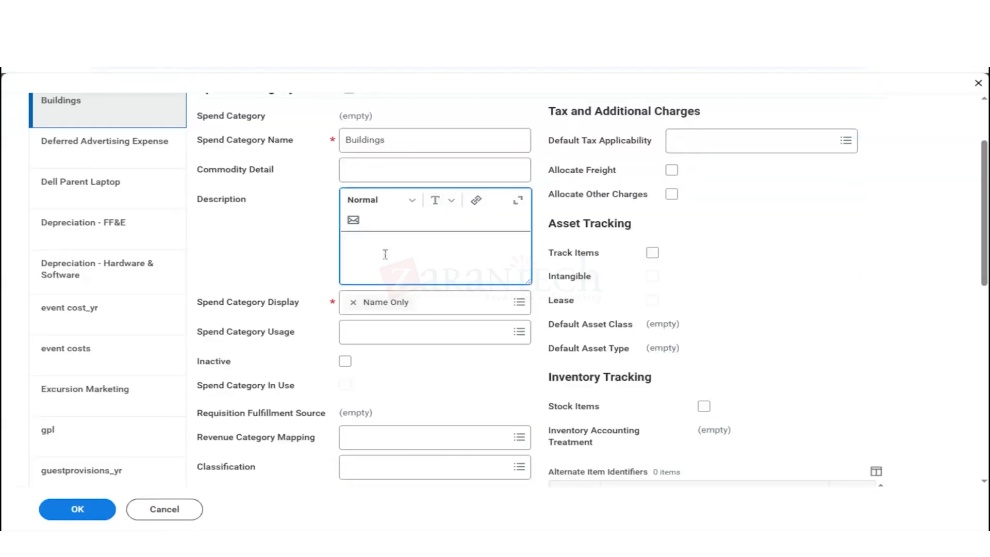
type("BA Training")
- Set the Buildings spend category usage to Procurement and Supplier Invoice
left_click(418, 336)
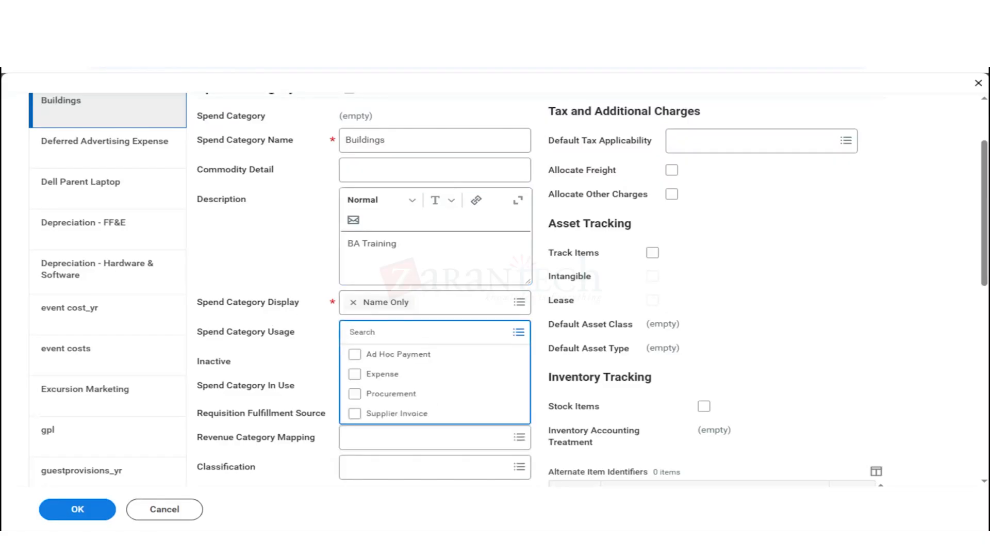
key("Down")
key("Down")
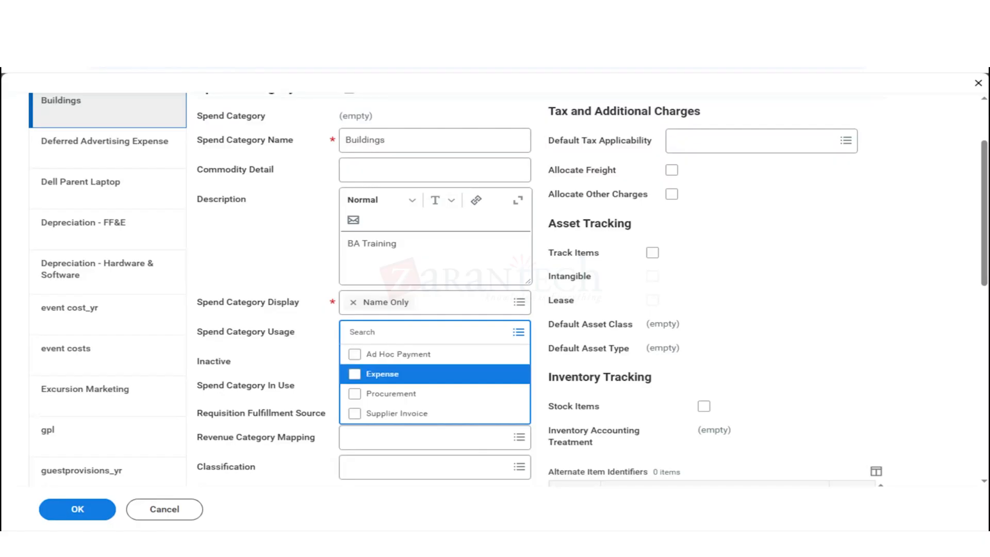
key("Down")
key("Return")
key("Down")
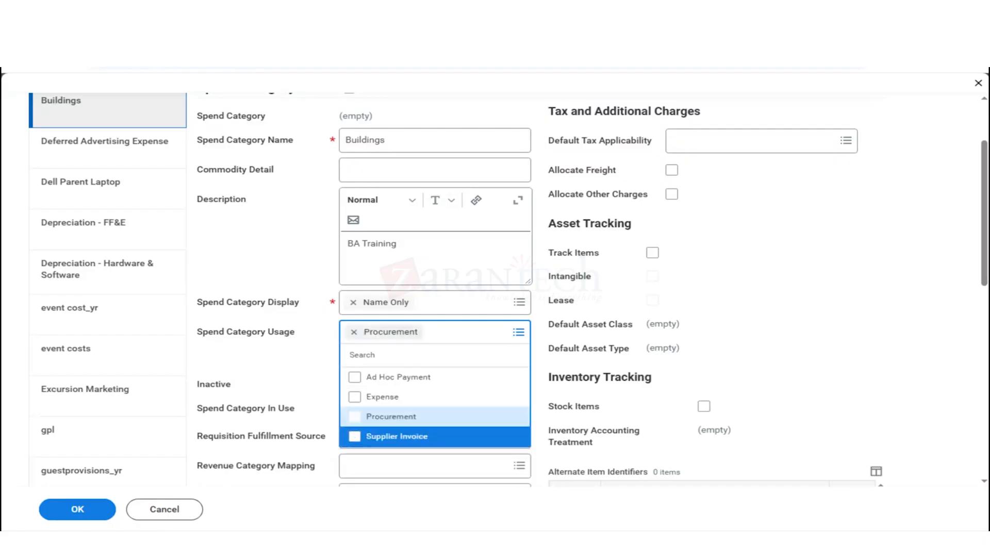
key("Return")
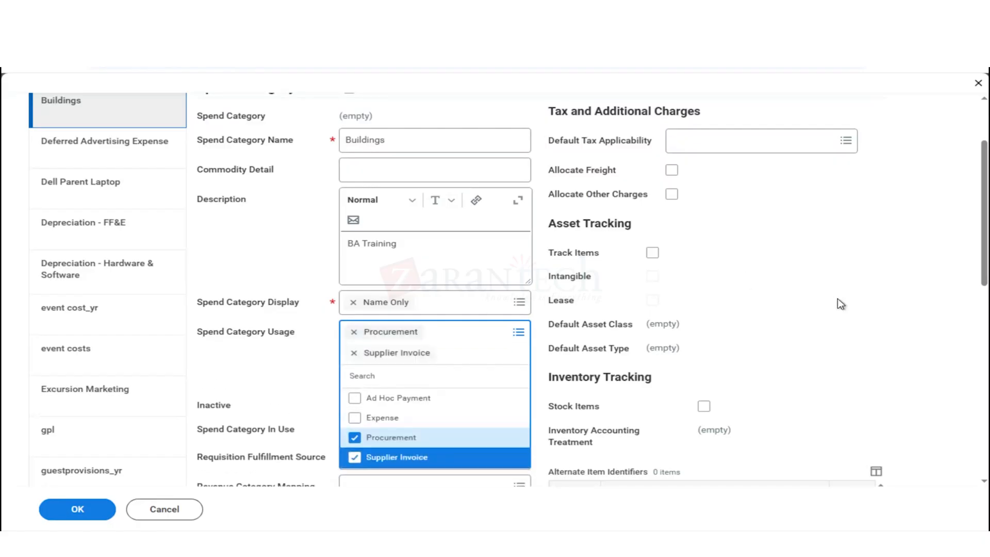
left_click(841, 304)
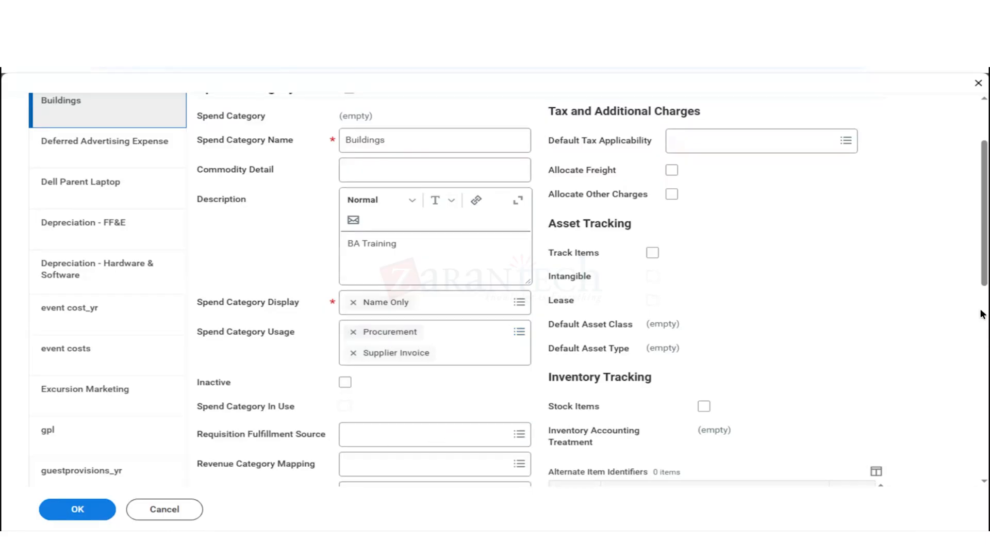
- Enable Track Items in the Buildings category's asset tracking settings
scroll(984, 313, "down", 2)
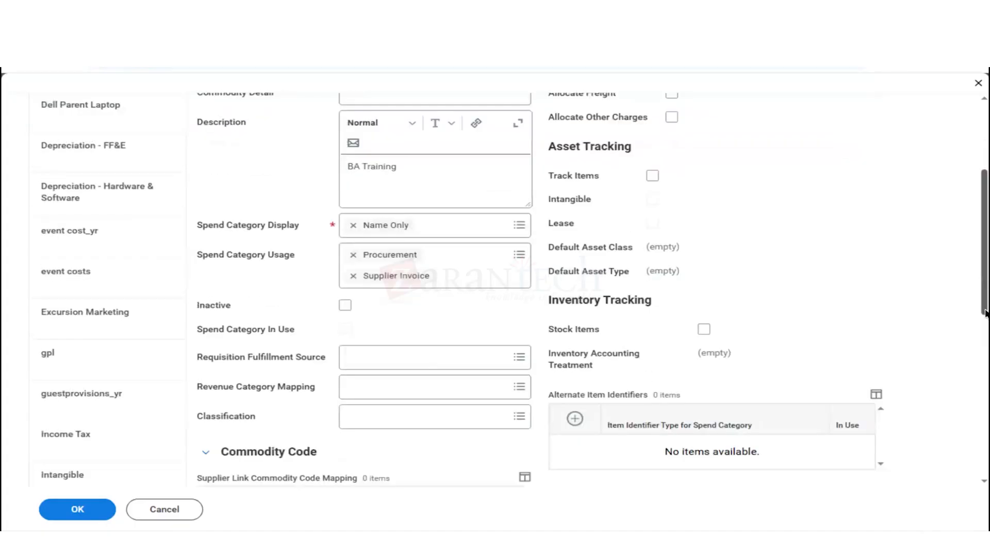
scroll(984, 313, "down", 1)
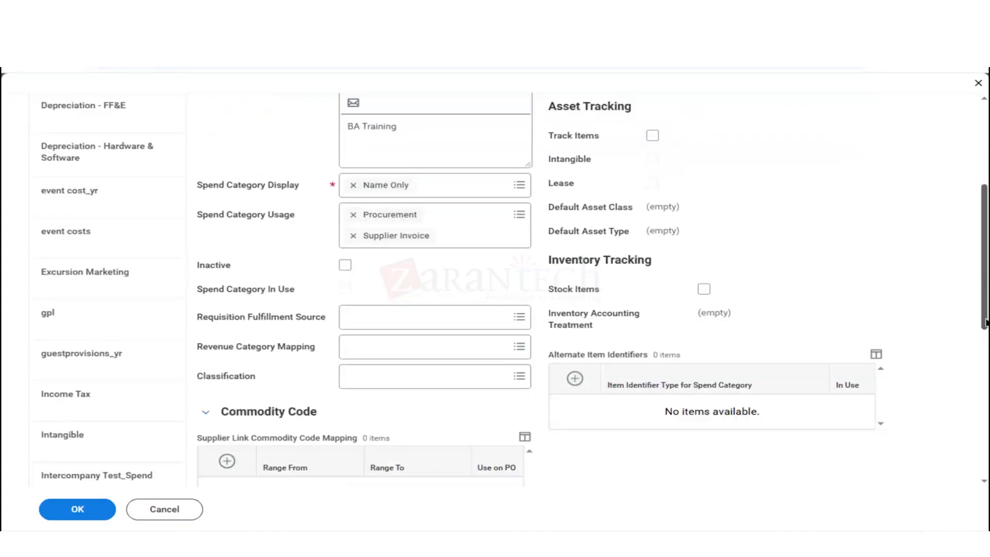
scroll(985, 313, "down", 1)
scroll(985, 285, "up", 1)
scroll(985, 285, "up", 1)
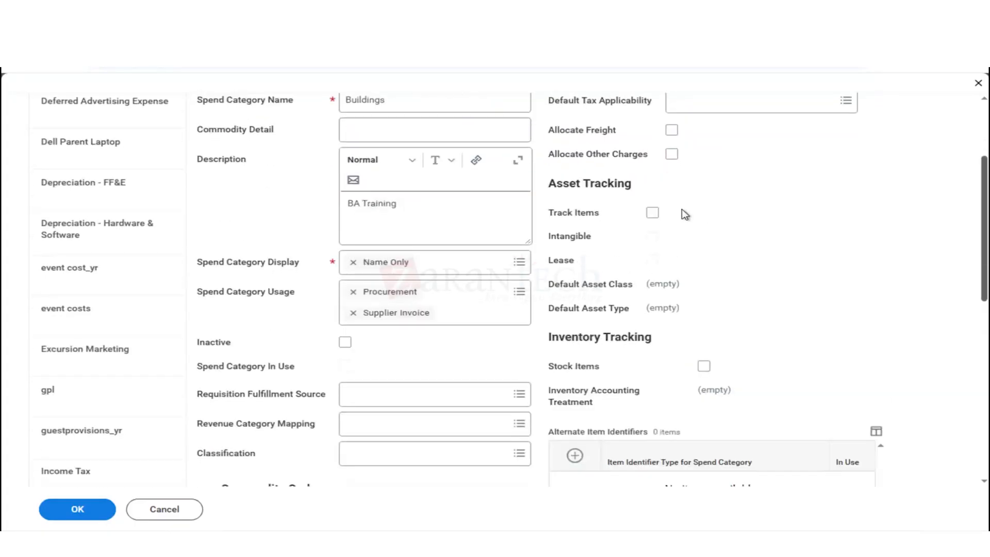
left_click(653, 213)
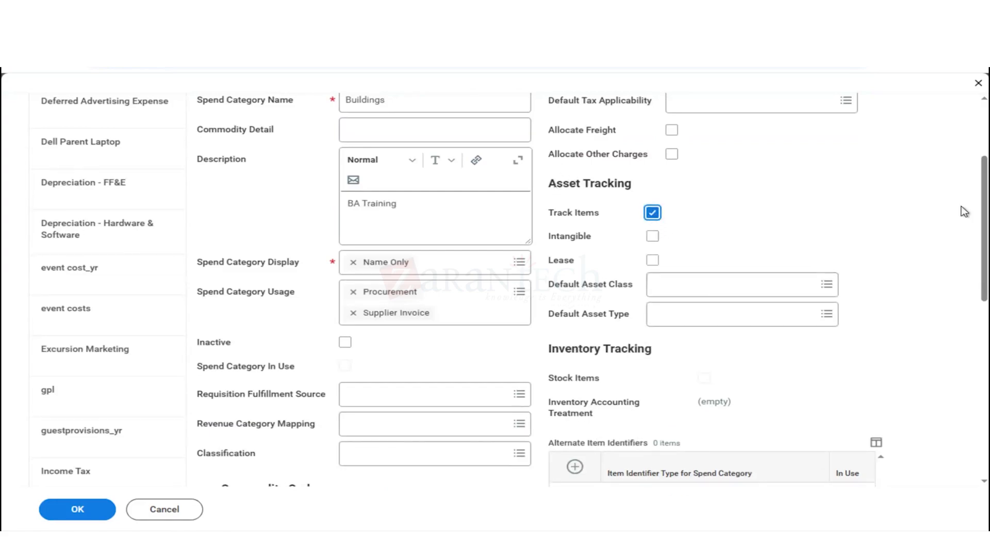
scroll(976, 312, "down", 5)
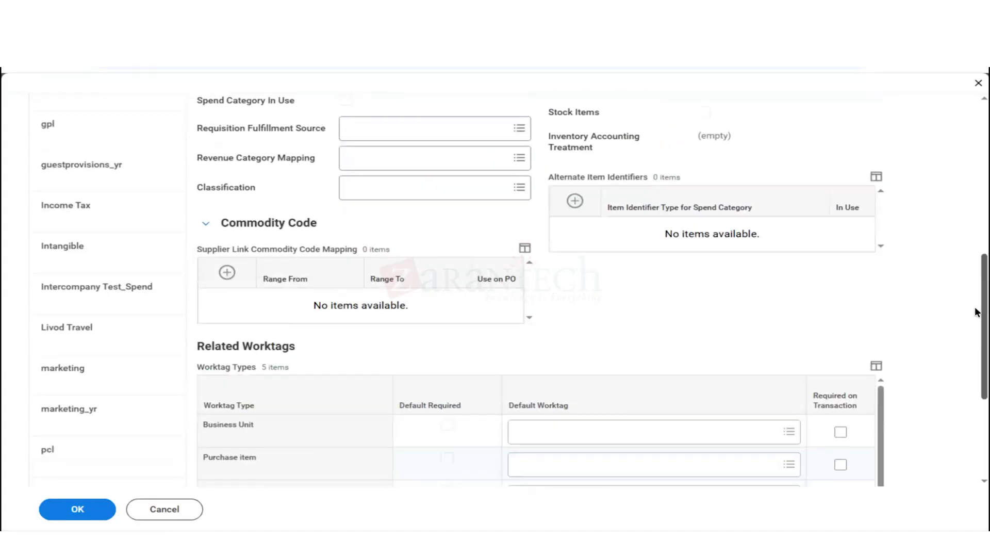
scroll(982, 278, "up", 5)
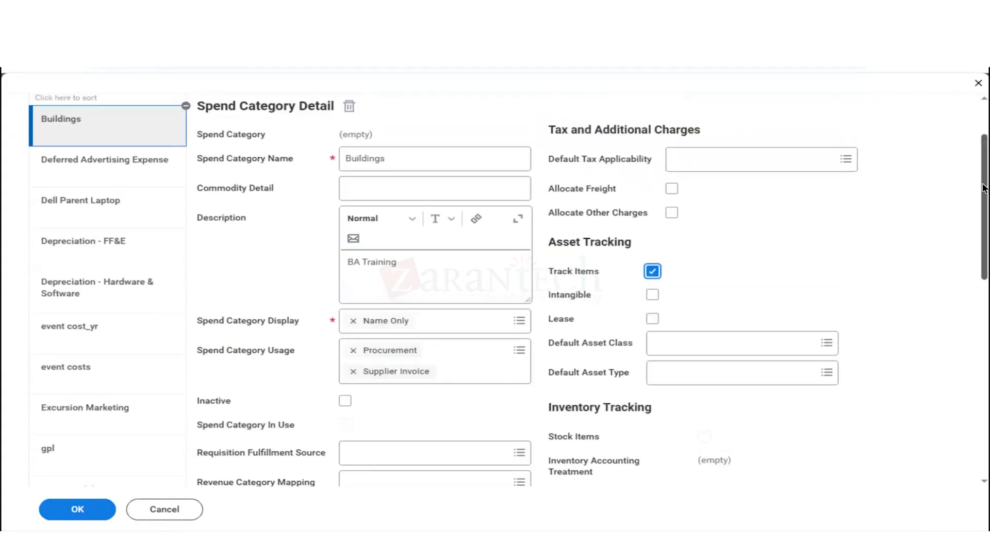
scroll(984, 189, "down", 1)
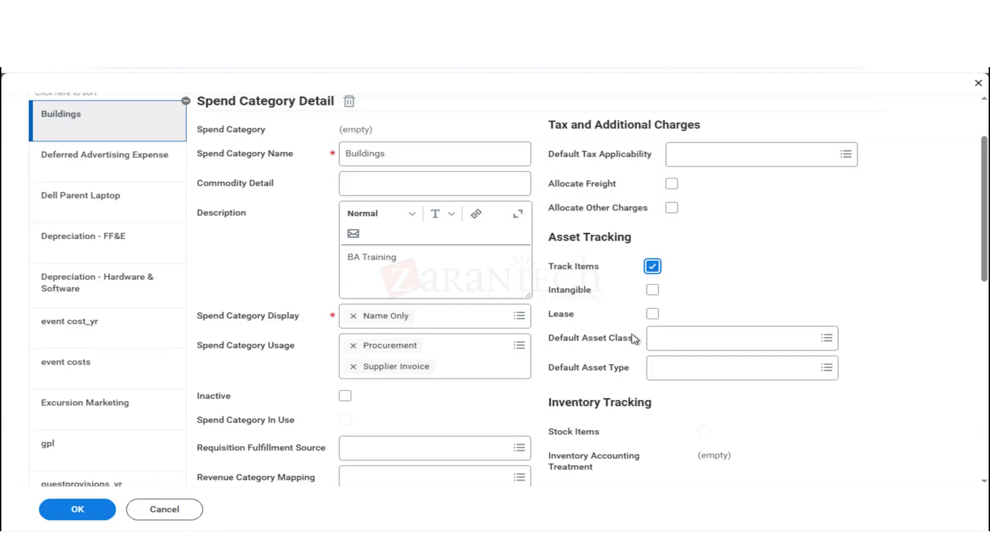
- Set the Buildings category's default asset class to 39 Class Life
left_click(692, 349)
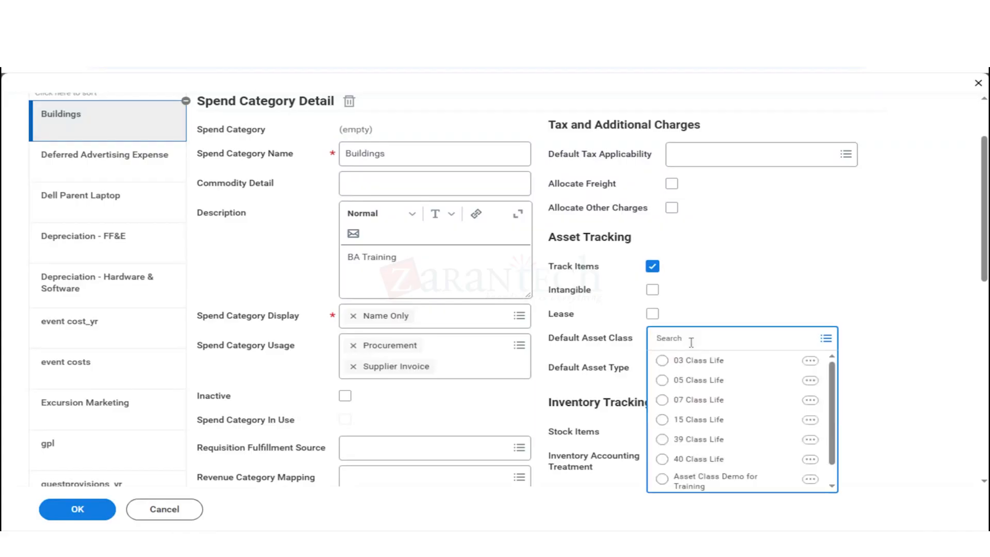
key("Down")
key("Down")
key("Down")
key("Down")
key("Down")
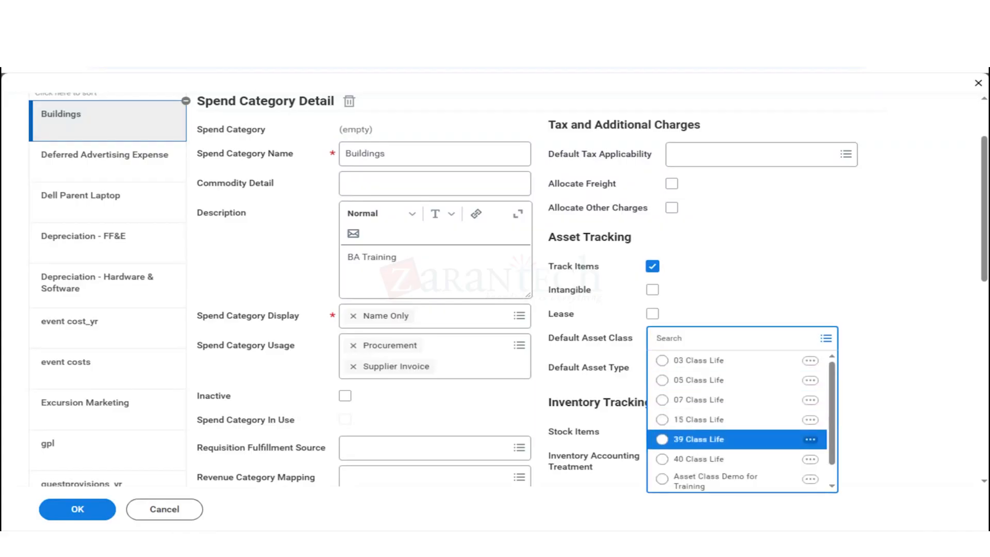
key("Return")
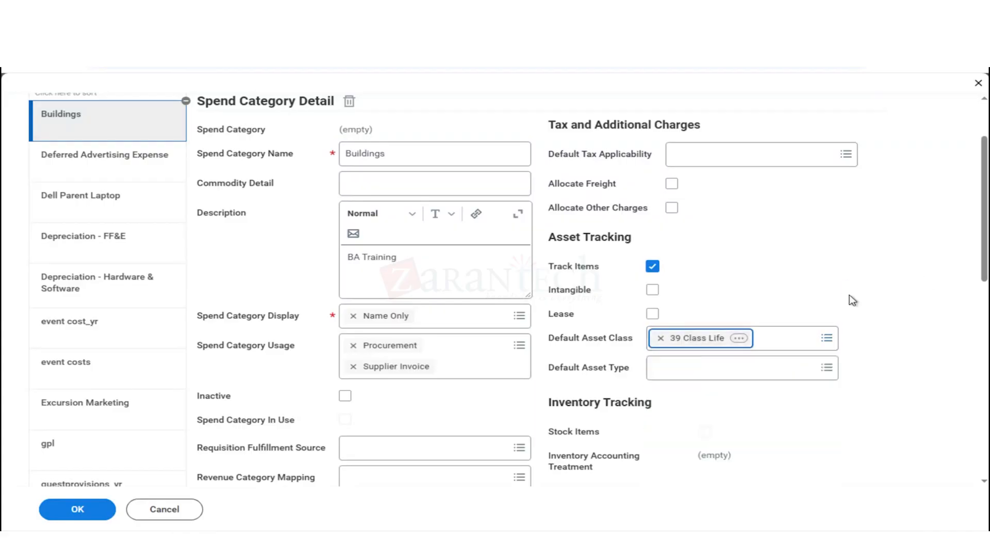
- Set the Buildings category's default asset type to Real Property
left_click(756, 368)
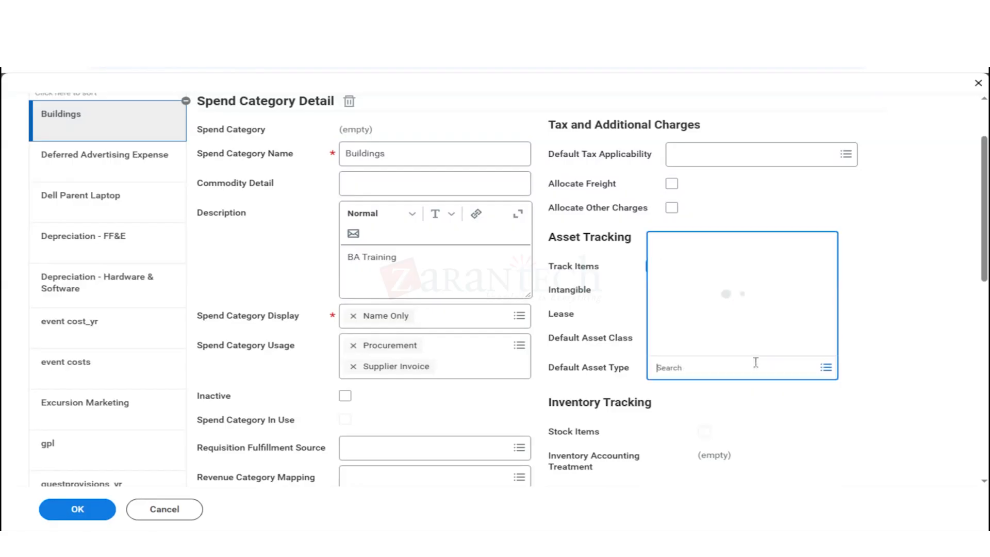
key("Down")
key("Down")
key("Down")
key("Down")
key("Down")
key("Down")
key("Down")
key("Down")
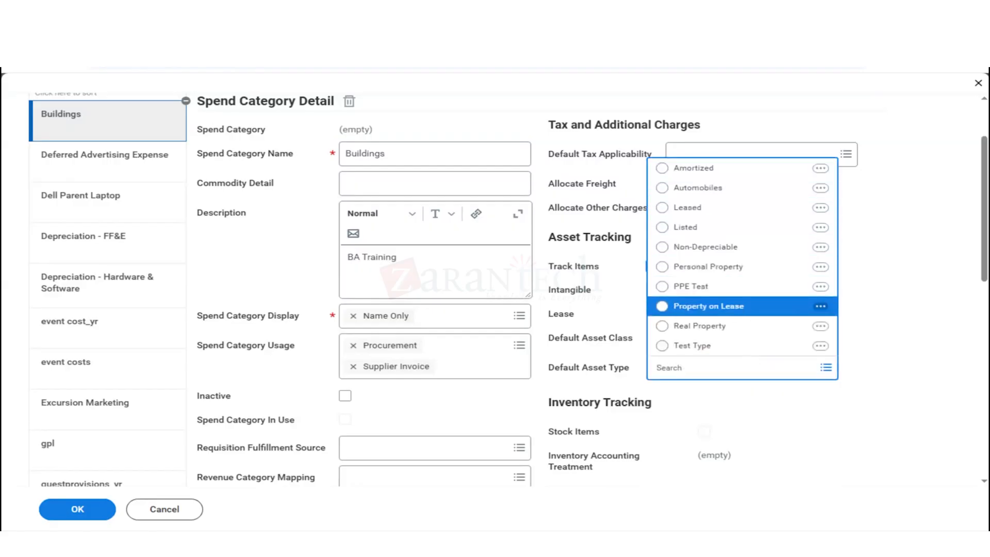
key("Down")
key("Return")
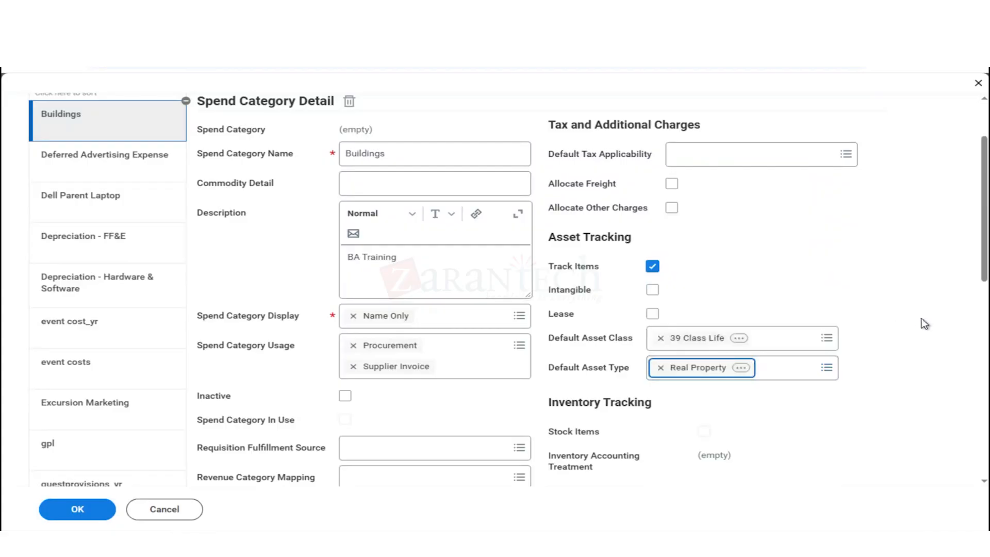
- Save the Buildings spend category and finish the Maintain Spend Categories task
left_click_drag(984, 258, 984, 303)
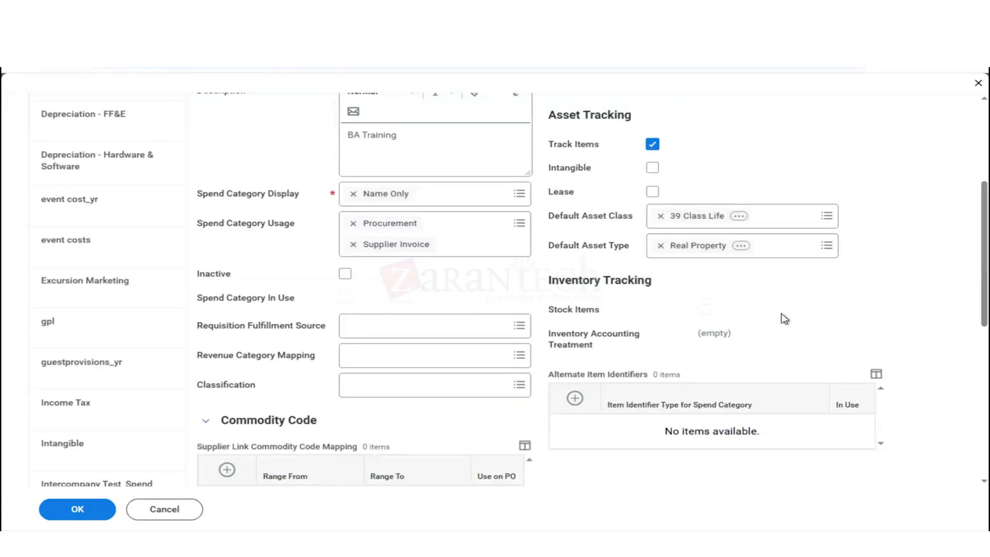
scroll(553, 261, "down", 1)
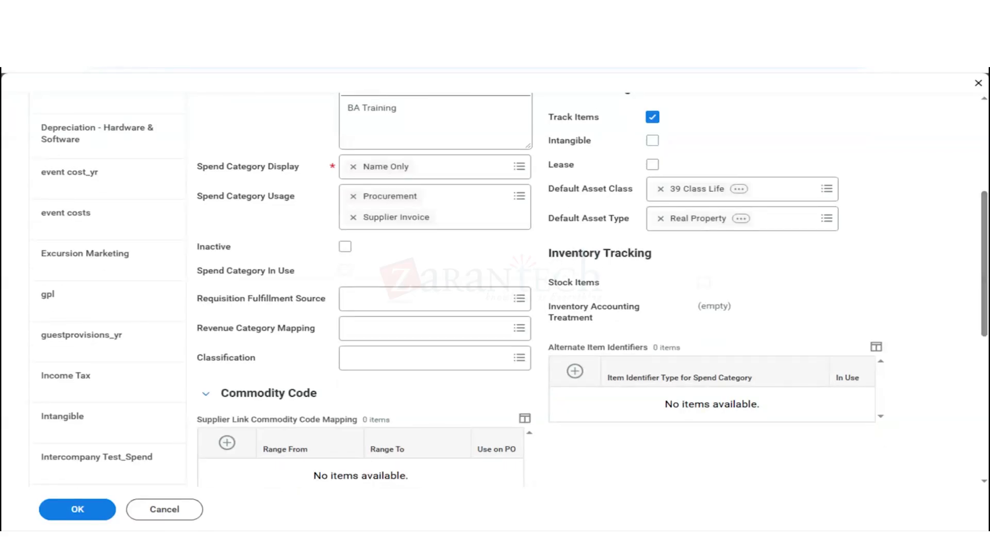
left_click(72, 503)
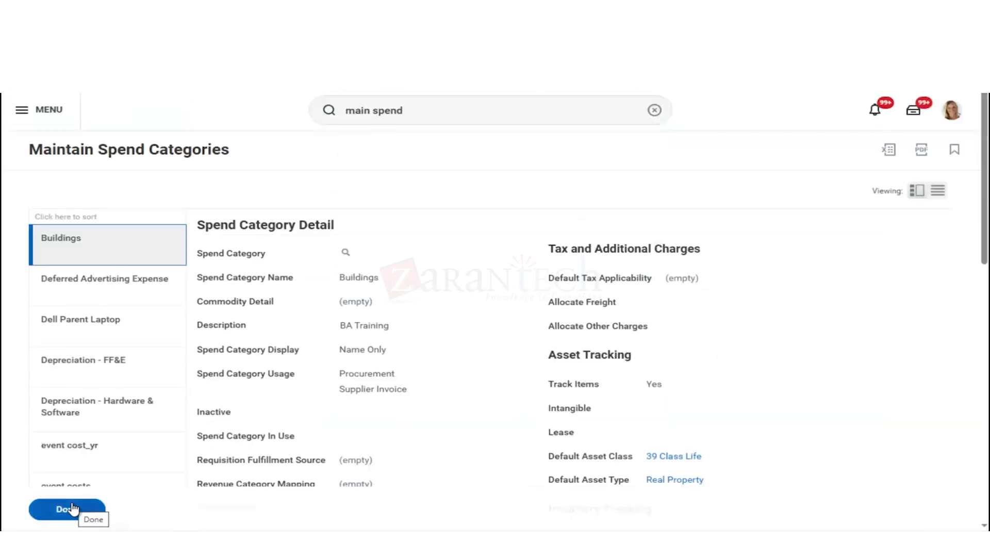
left_click(73, 505)
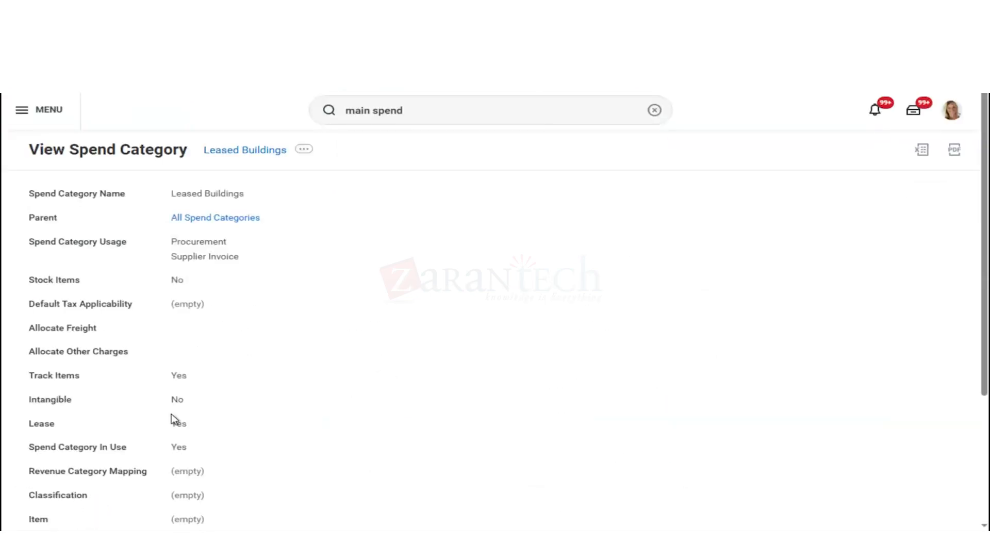
- Open the Find Spend Categories report
left_click(467, 119)
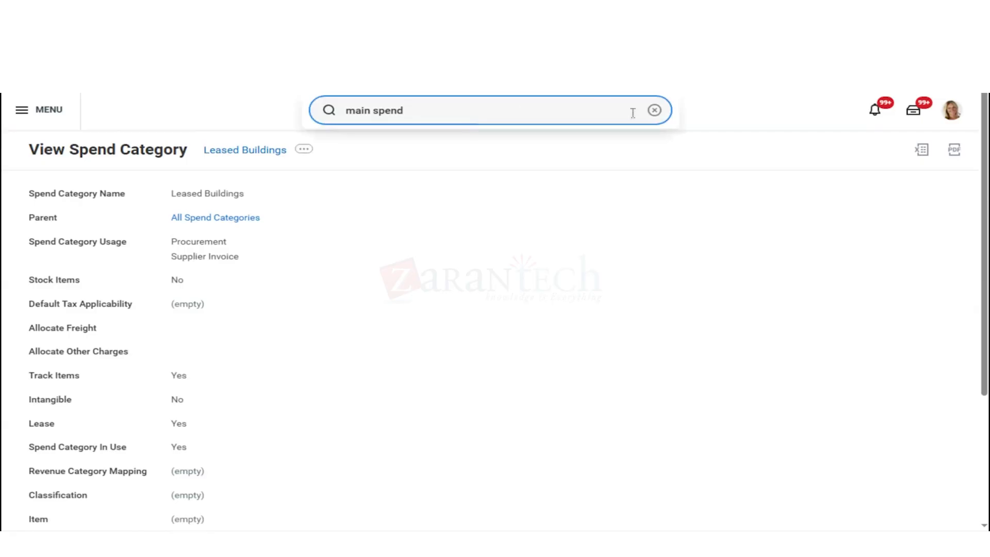
left_click(653, 110)
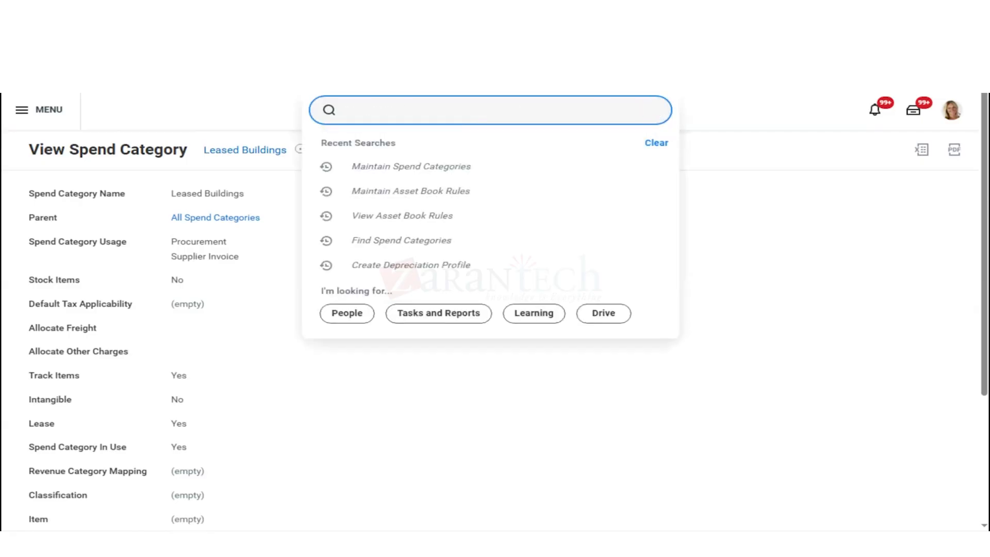
type("/")
type("find")
key("BackSpace")
key("BackSpace")
key("BackSpace")
key("BackSpace")
key("BackSpace")
type("fi")
type("spend cae")
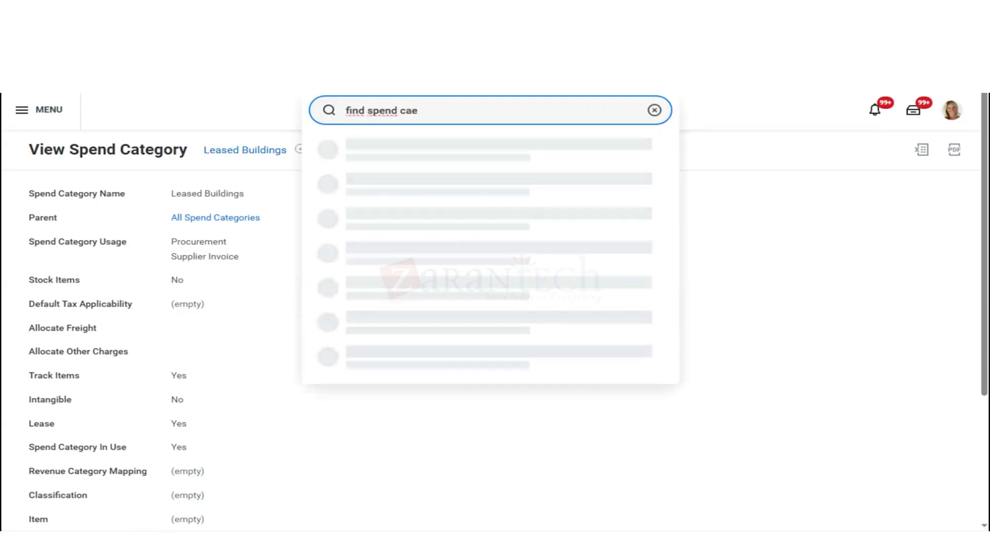
key("Down")
key("Return")
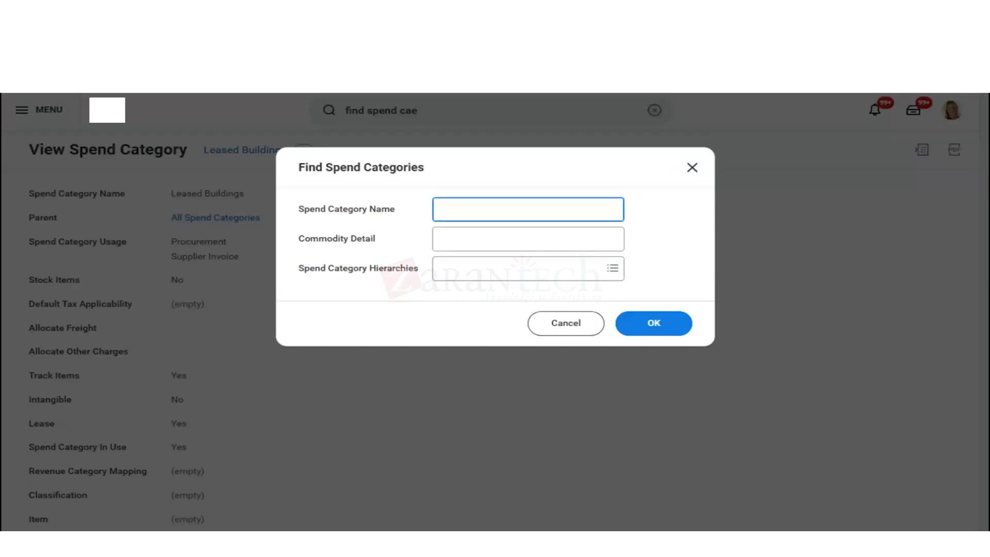
- Find spend categories named Buildings and open the Buildings category from the results
type("Buildings")
left_click(645, 322)
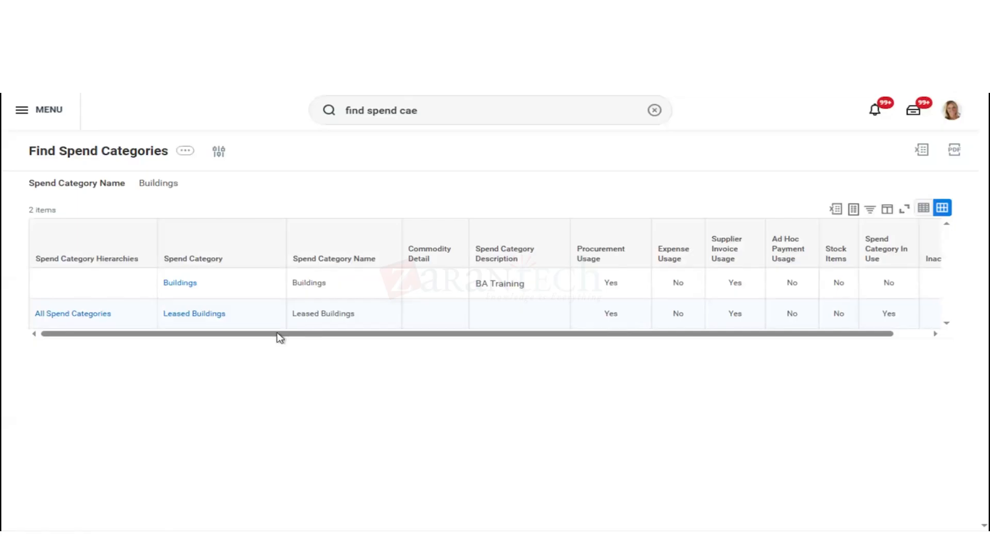
left_click(180, 288)
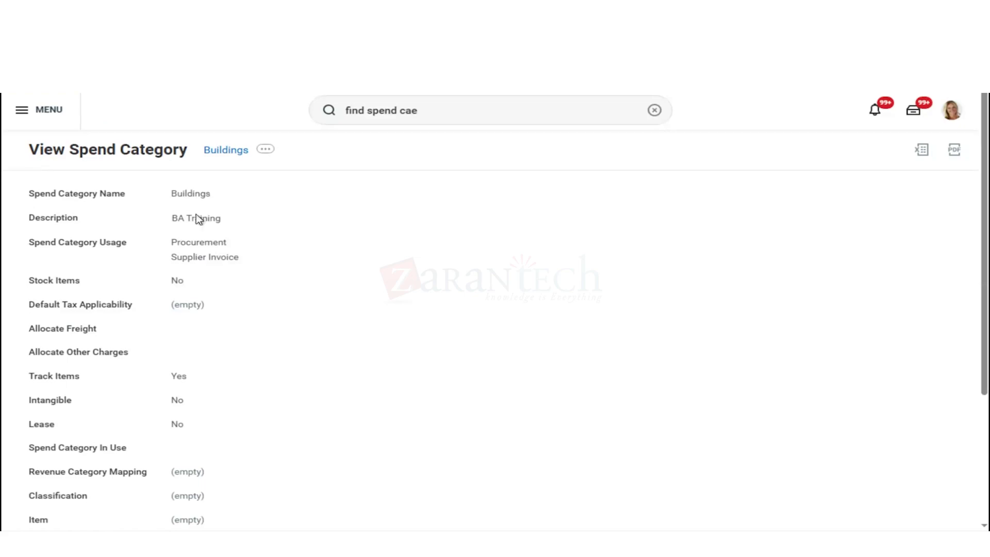
- Examine the Buildings category's Track Items setting, commodity code mapping, role assignments and related worktags
scroll(393, 264, "down", 1)
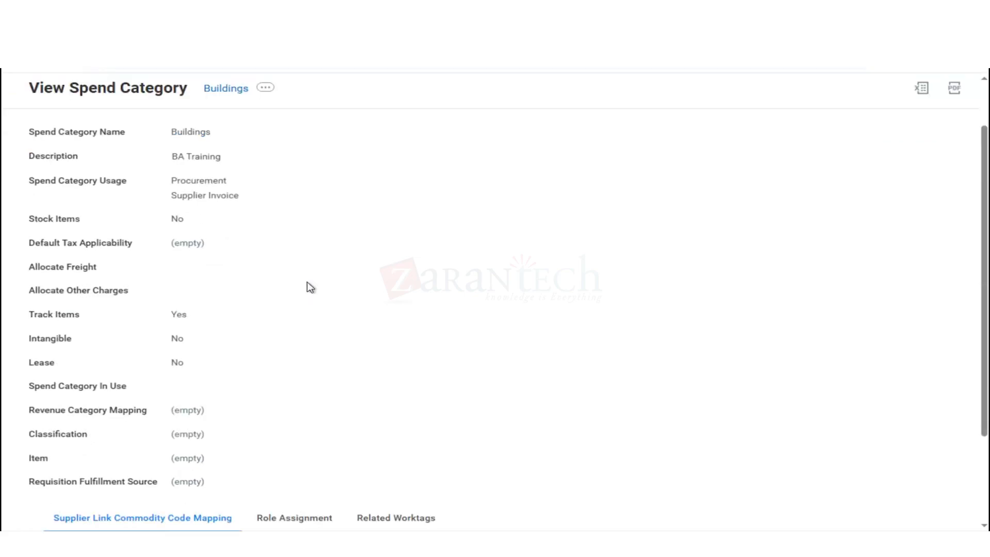
scroll(309, 287, "down", 2)
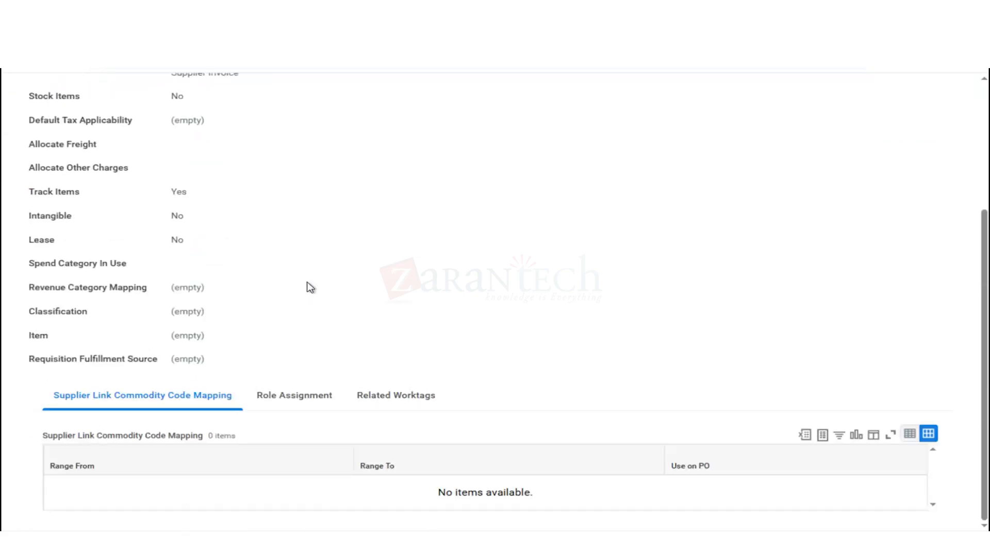
left_click(294, 401)
left_click(381, 399)
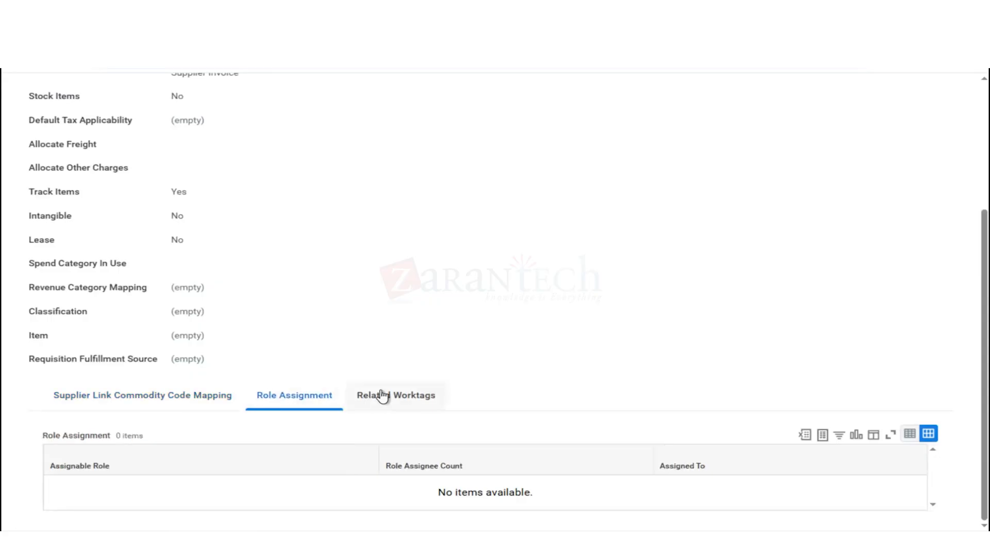
scroll(398, 283, "down", 2)
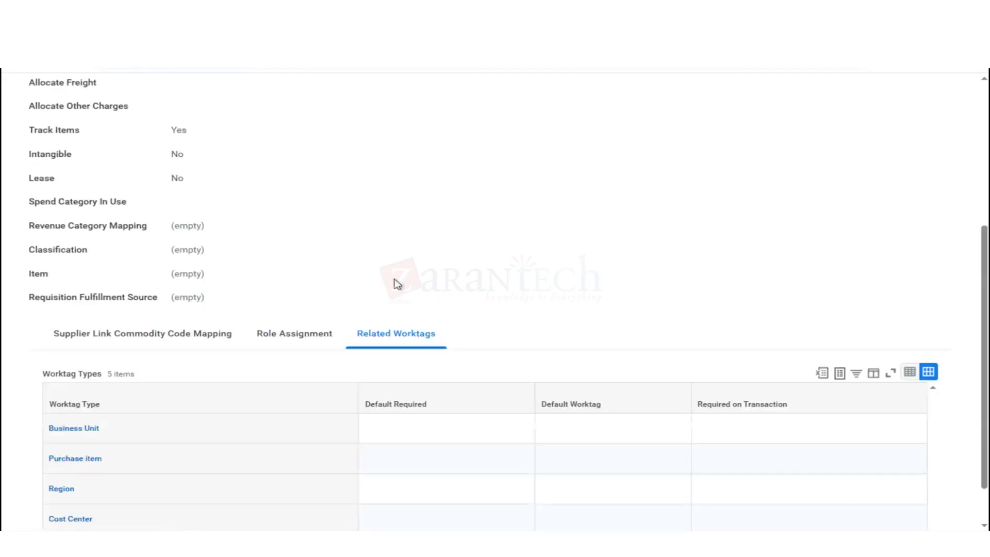
left_click(143, 281)
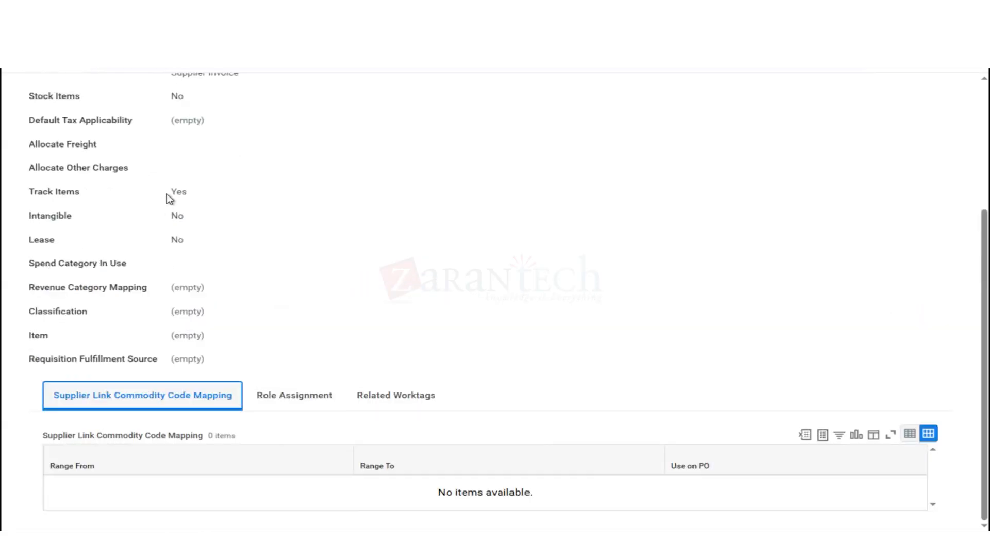
double_click(182, 195)
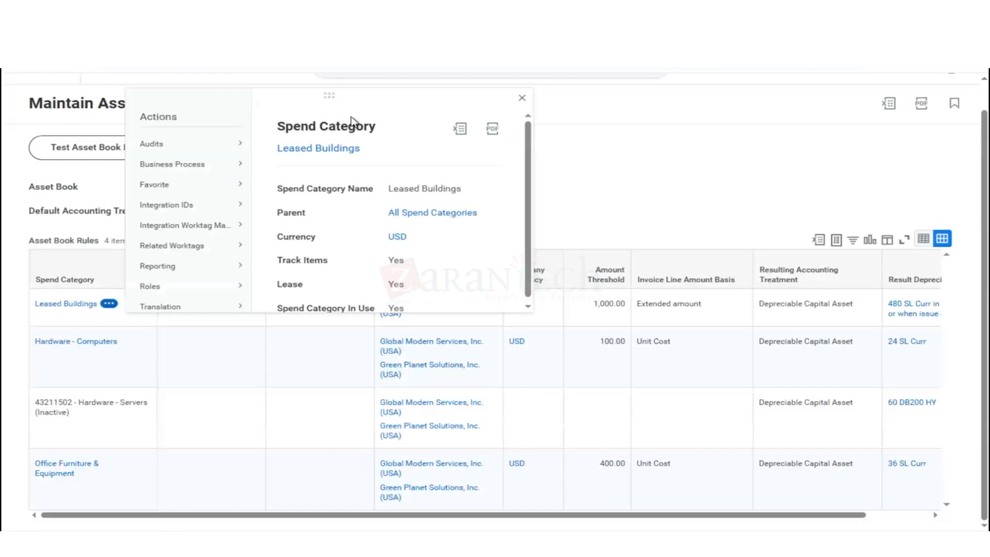
- Return to the Federal Tax asset book rules and close the Leased Buildings preview
left_click(522, 100)
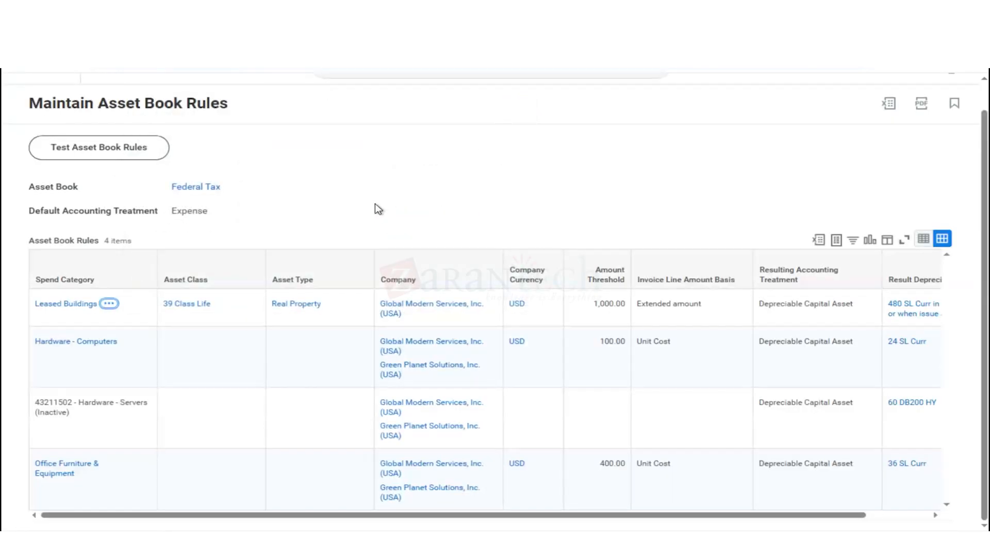
- Open the Maintain Asset Book Rules task for the Federal Tax asset book
scroll(379, 209, "up", 1)
left_click(506, 95)
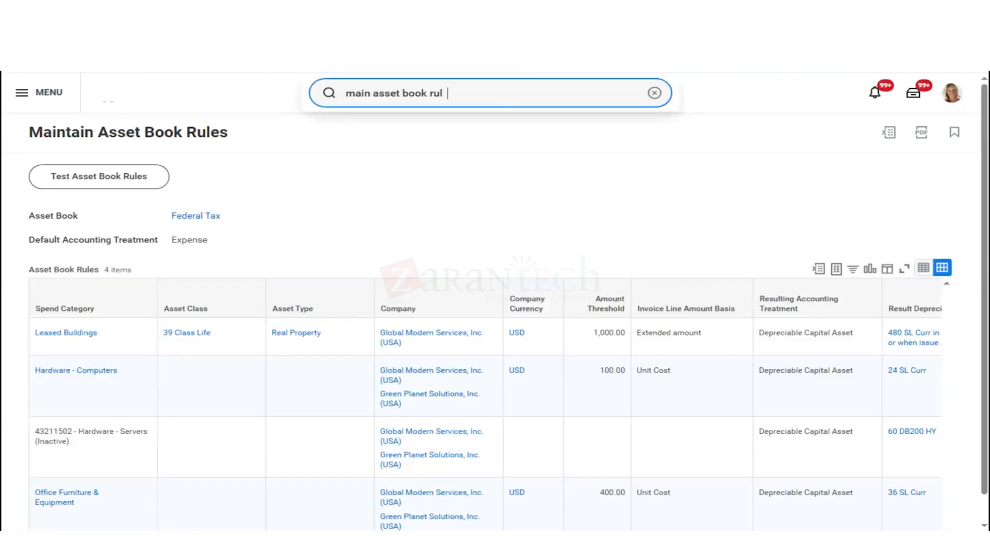
key("Down")
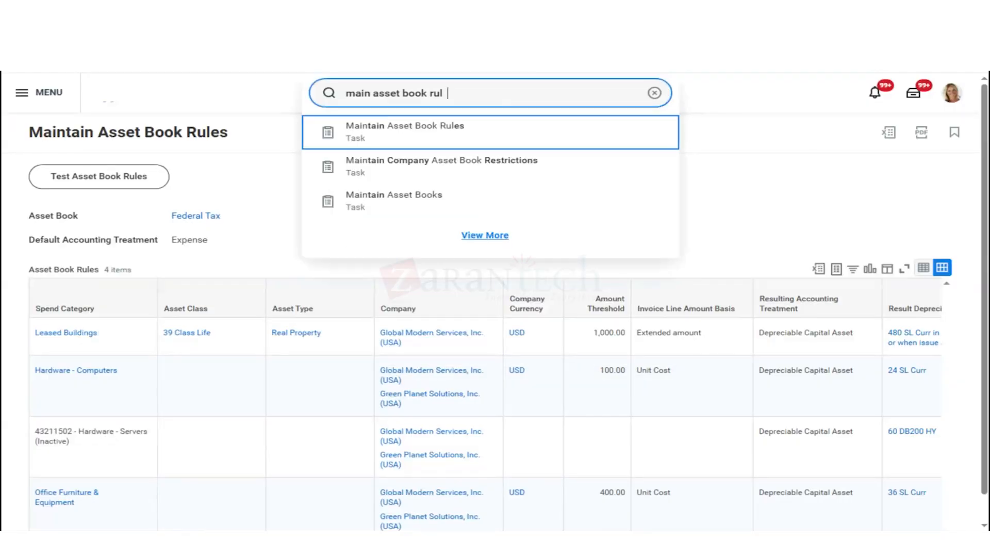
key("Return")
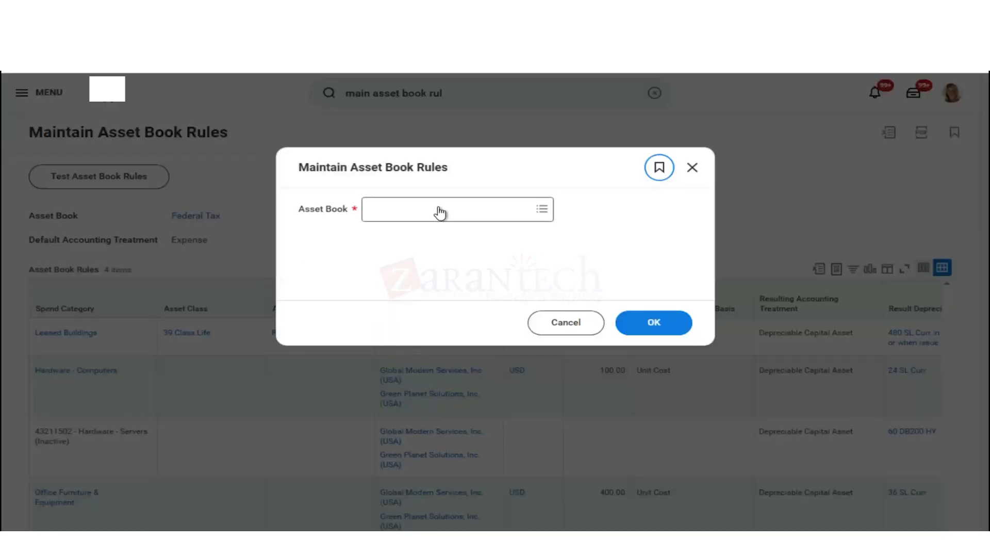
left_click(439, 209)
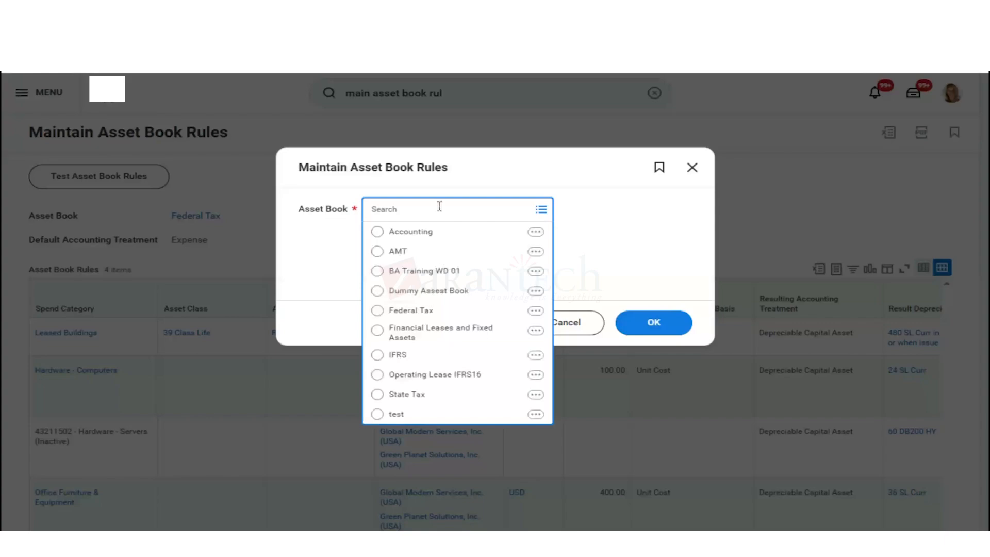
type("fed")
key("Return")
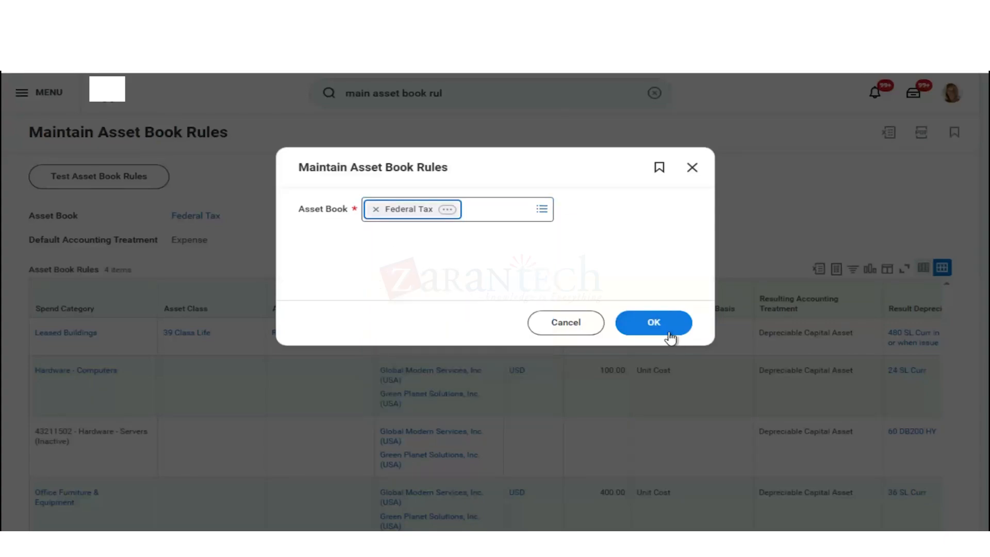
left_click(668, 327)
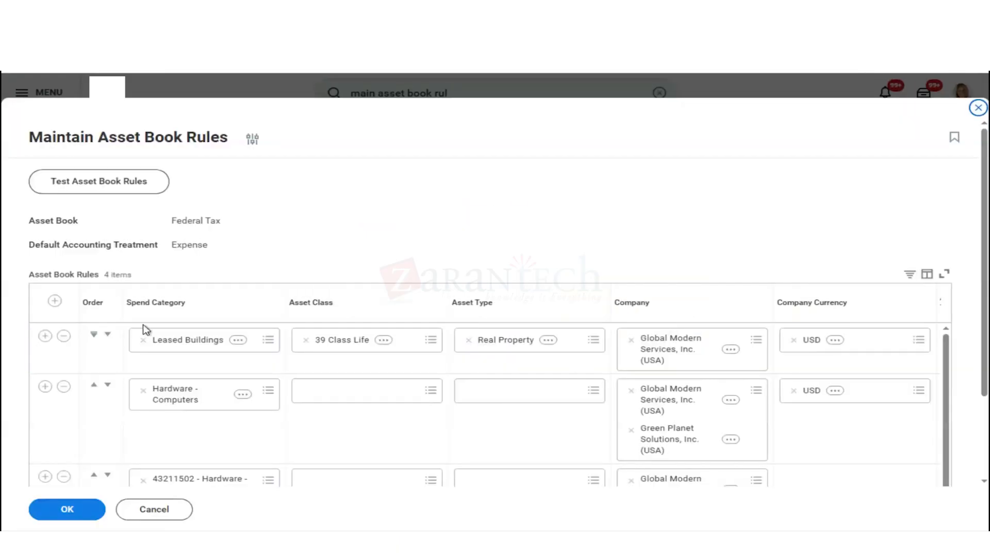
- Add a new asset book rule as the first row and set its spend category to Buildings
left_click(55, 302)
left_click(175, 344)
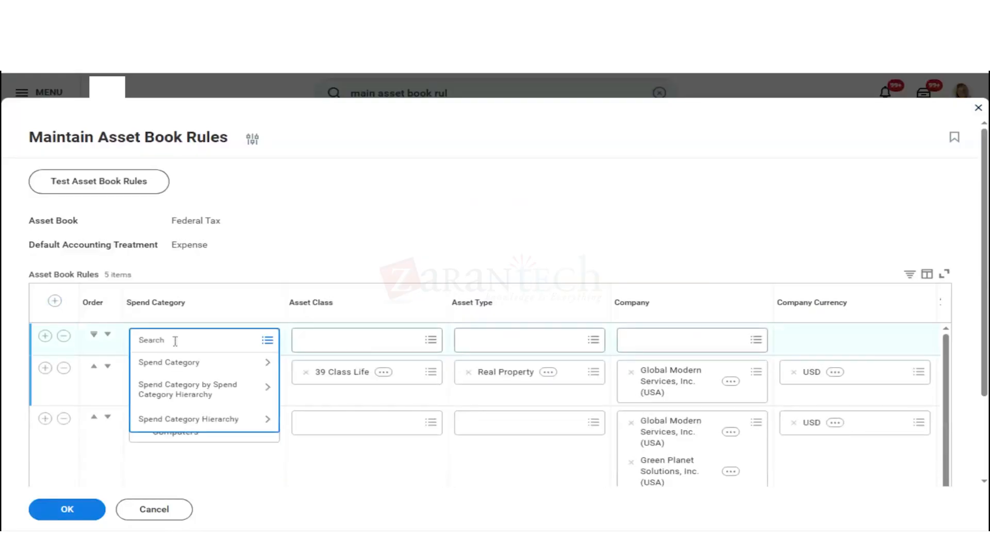
type("buildings")
key("Return")
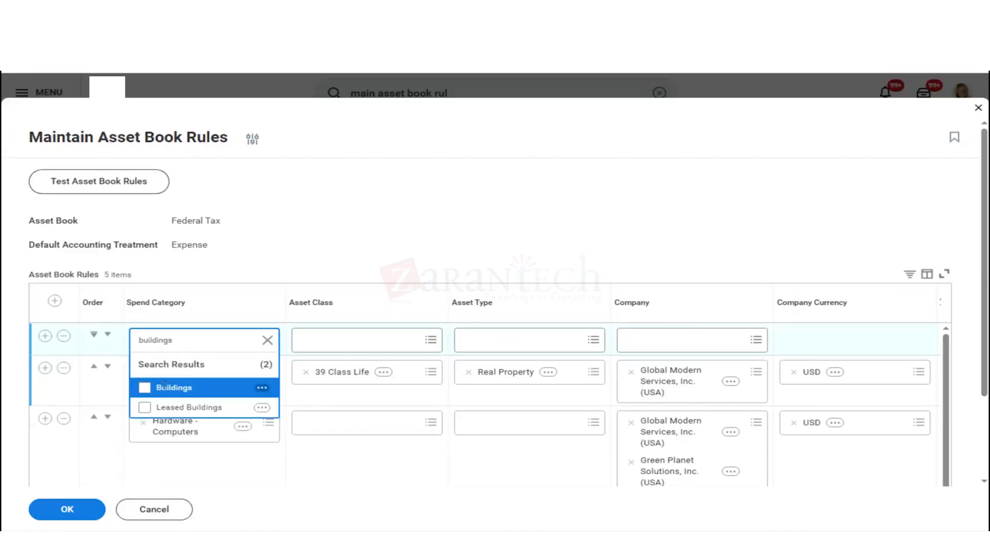
left_click(176, 388)
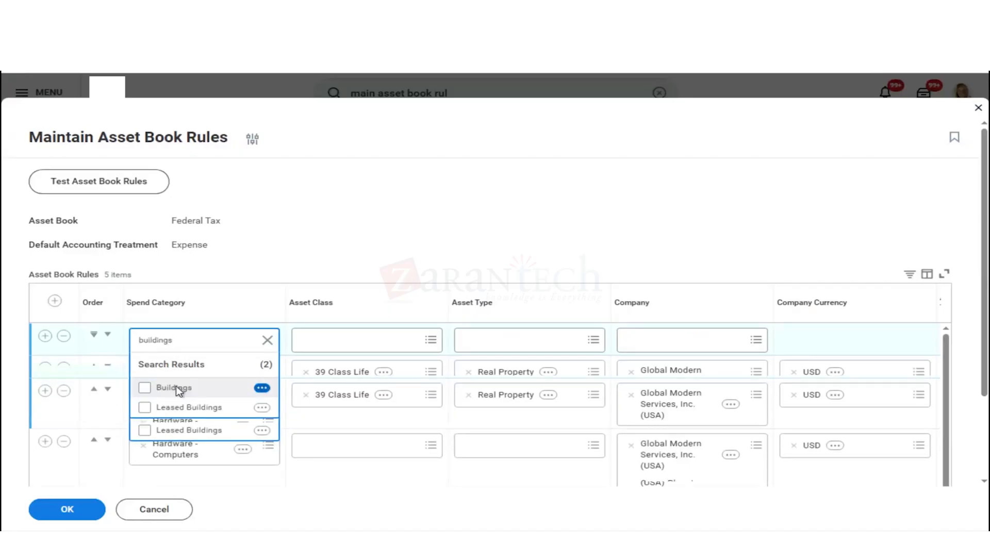
left_click(399, 233)
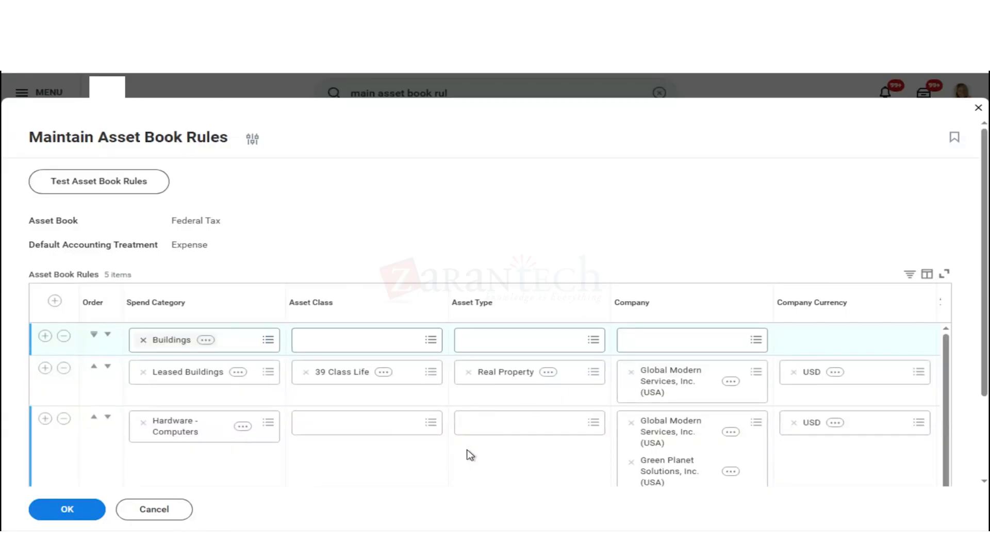
- Set the Buildings rule's company to Global Modern Services, Inc. (USA)
left_click(685, 347)
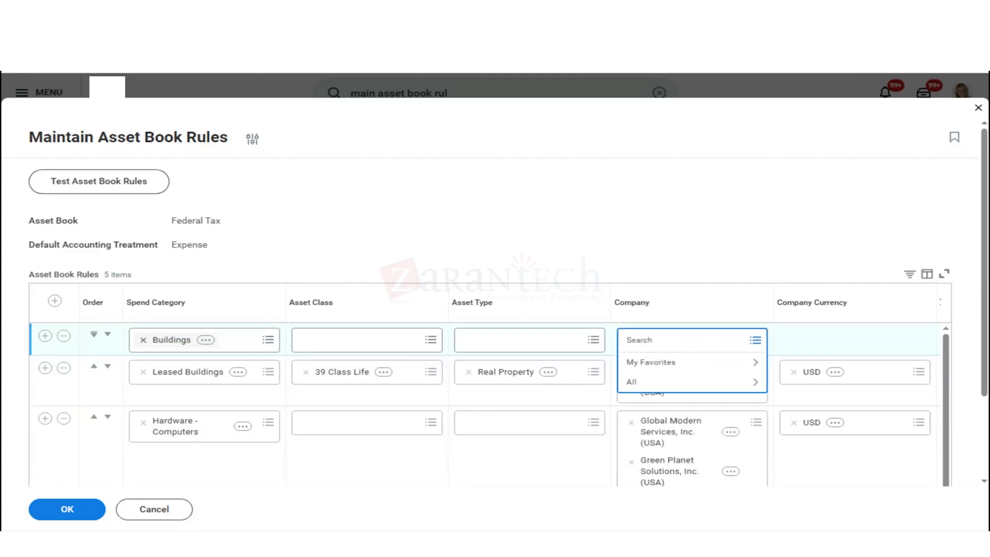
type("g")
key("BackSpace")
type("gms iusa")
key("BackSpace")
key("BackSpace")
key("BackSpace")
type("usa")
key("Return")
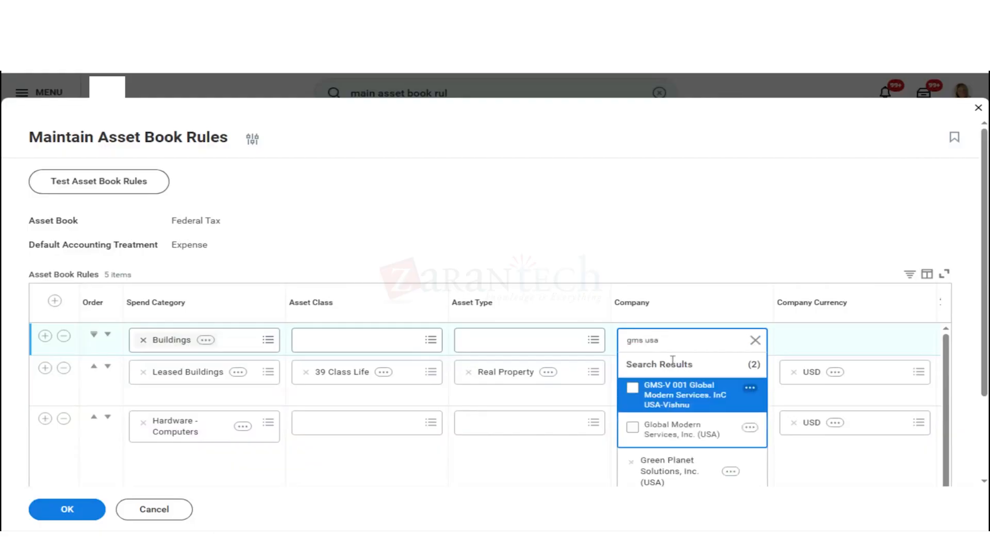
left_click(633, 427)
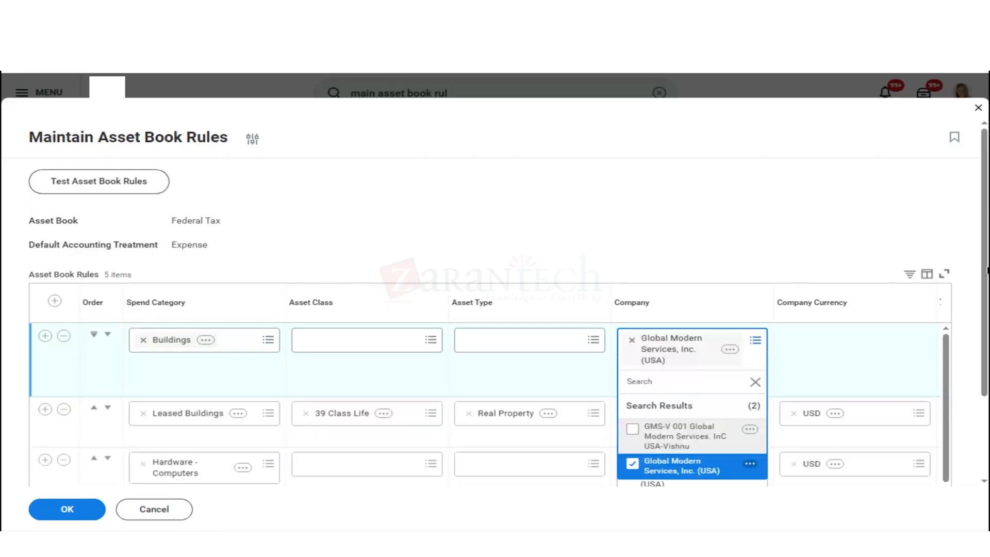
- Set the Buildings rule's amount threshold to 1,000
left_click_drag(984, 332, 981, 362)
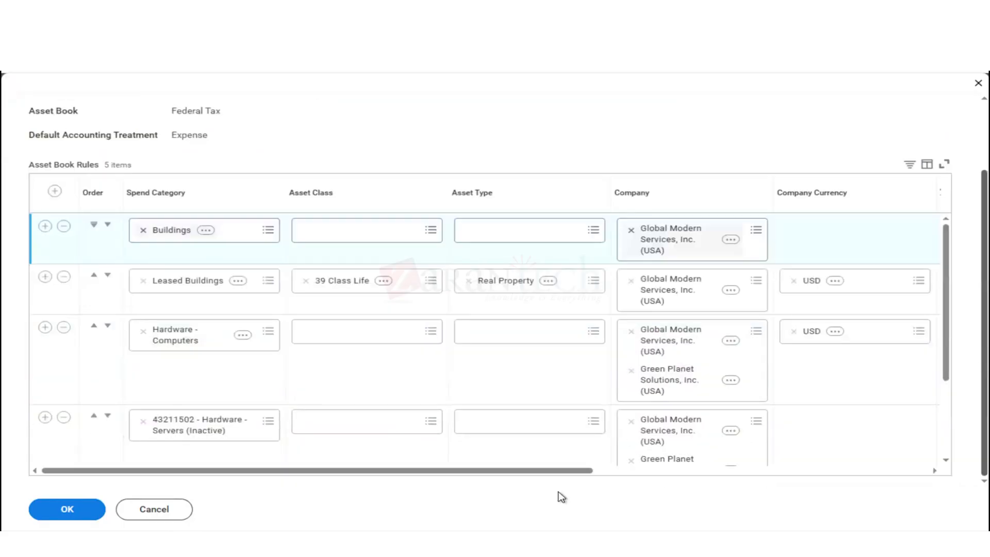
left_click(785, 470)
left_click(589, 220)
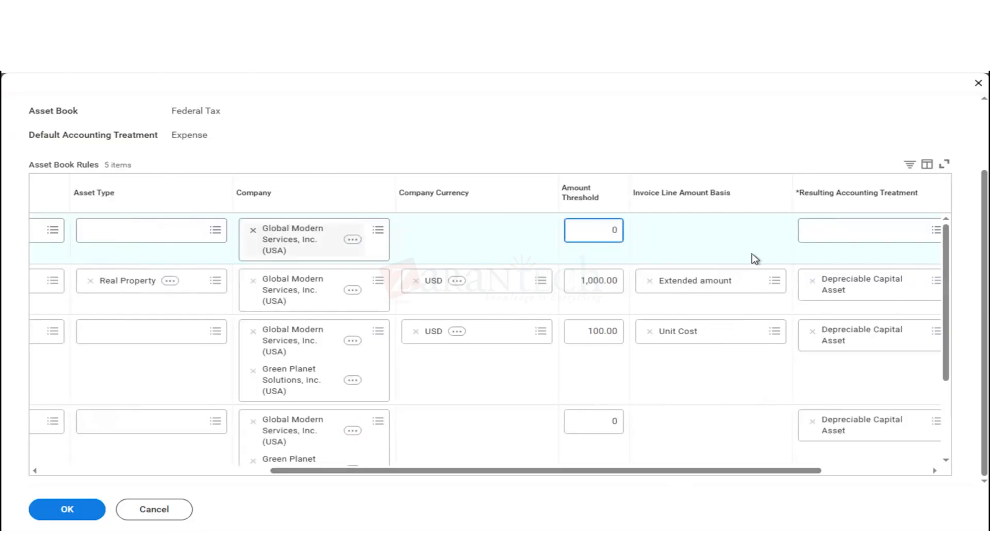
type("1000")
left_click(692, 181)
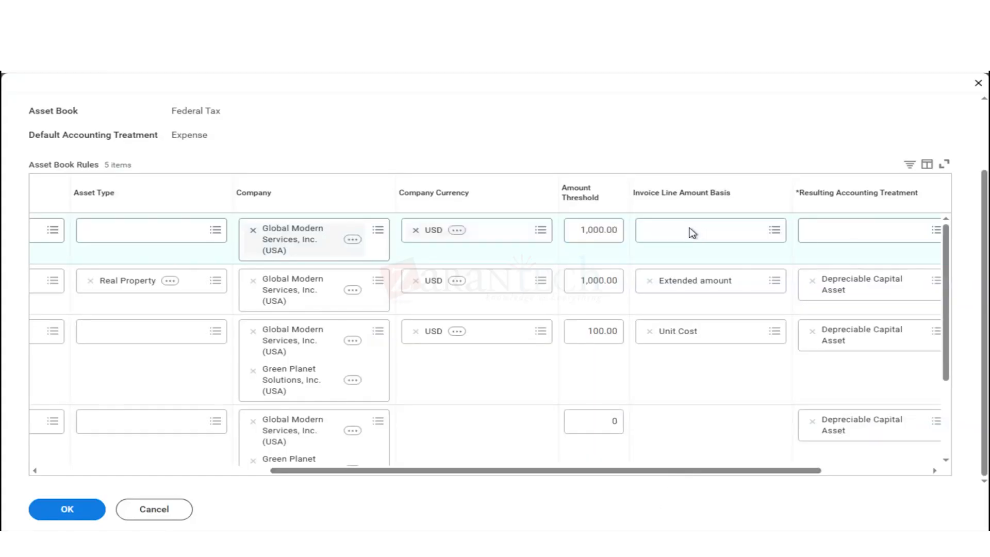
- Set the Buildings rule's invoice line amount basis to Unit Cost and its resulting accounting treatment to Depreciable Capital Asset
left_click(689, 229)
key("Down")
key("Down")
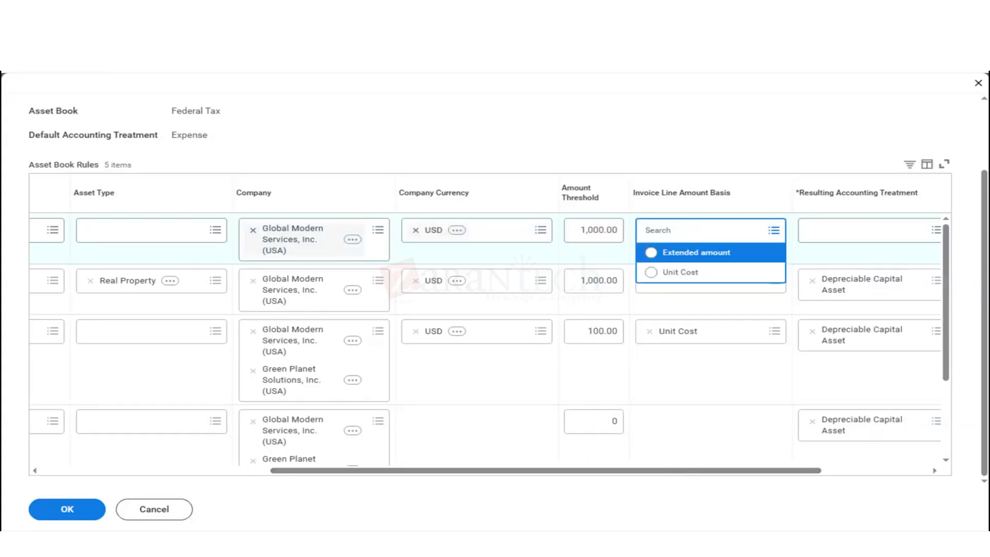
key("Return")
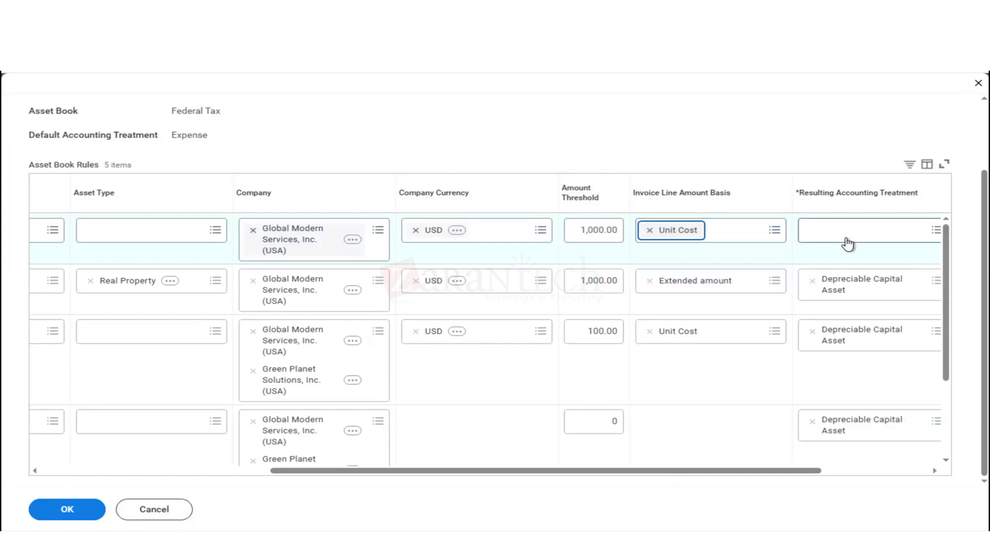
left_click(846, 237)
key("Down")
left_click(847, 252)
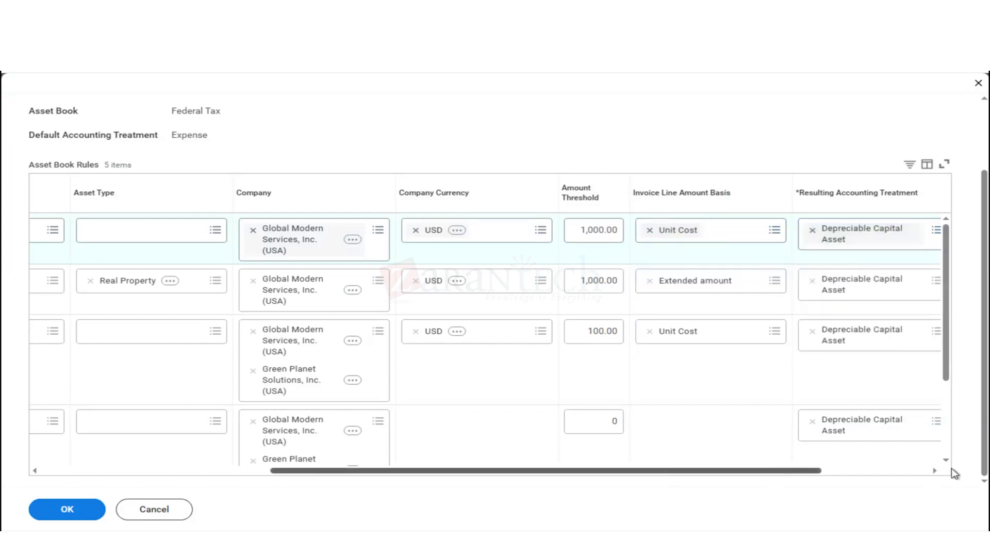
- Assign the depreciation profile "480 SL Curr in Service Manually or when issue JK" to the Buildings rule and save the Federal Tax rules
left_click(935, 471)
left_click(842, 238)
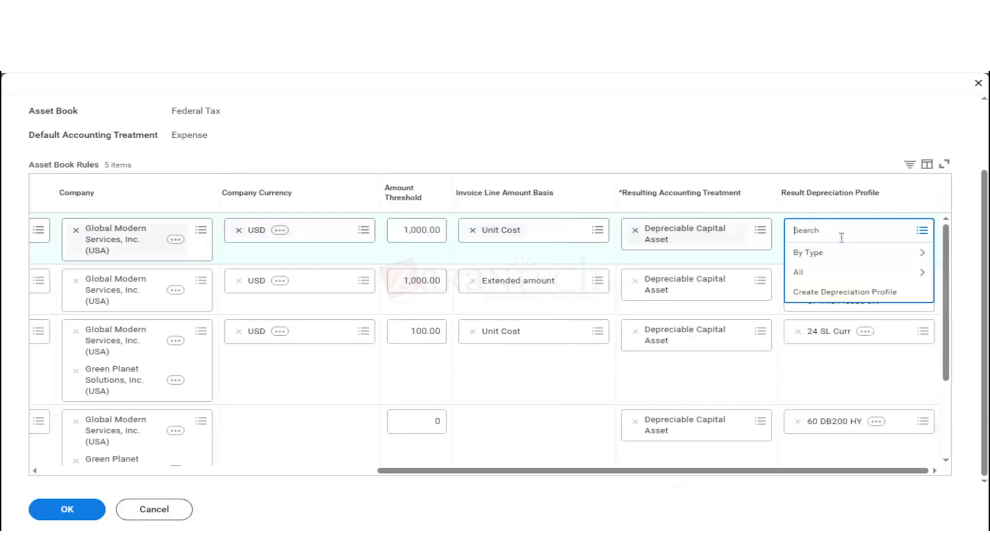
type("4")
key("BackSpace")
type("48")
key("Return")
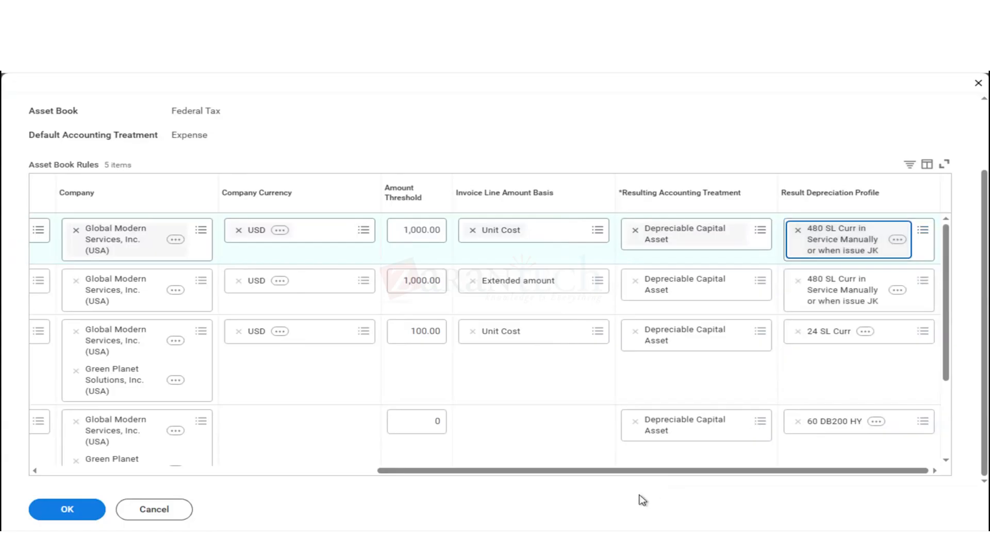
left_click(93, 513)
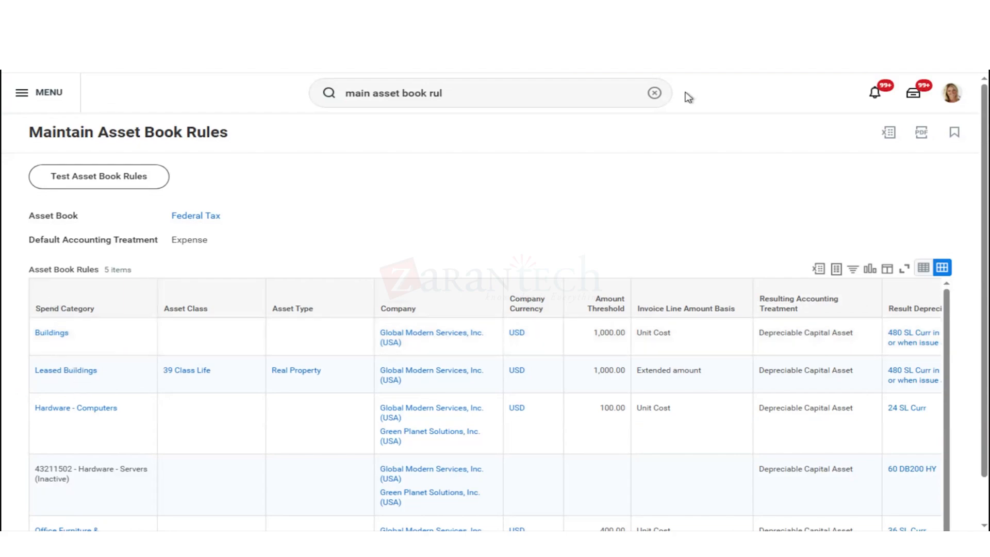
- Find and open the View Account Posting Rule Set report
left_click(662, 95)
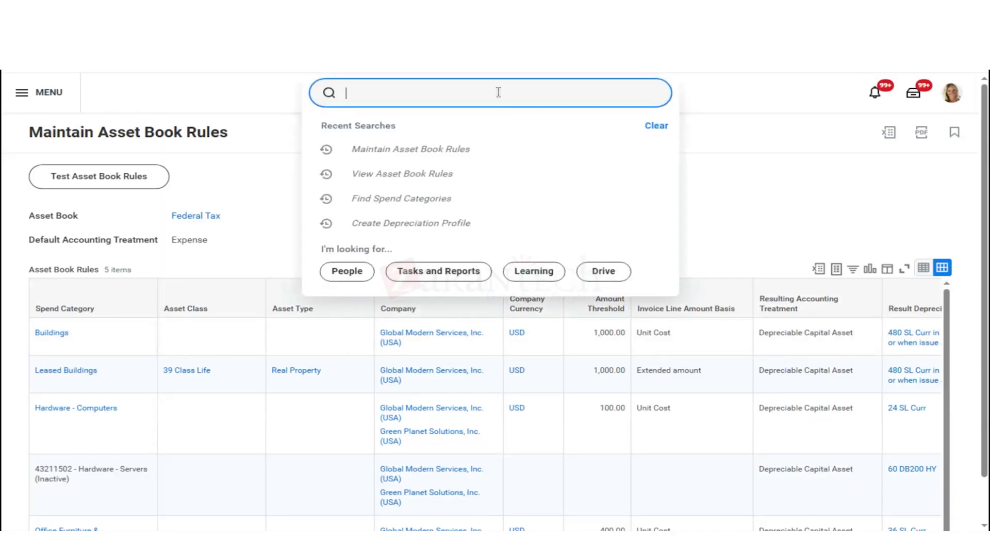
type("acc")
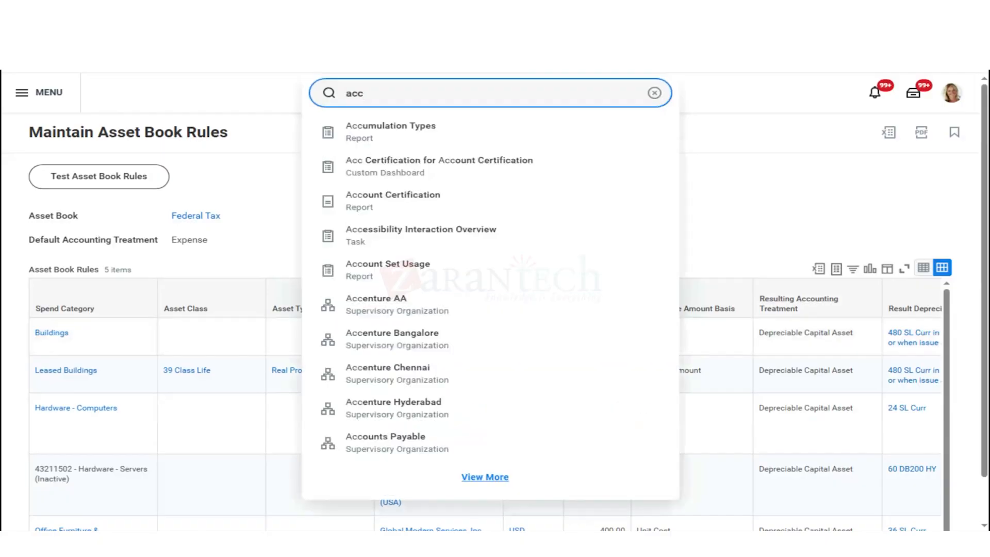
type(" po")
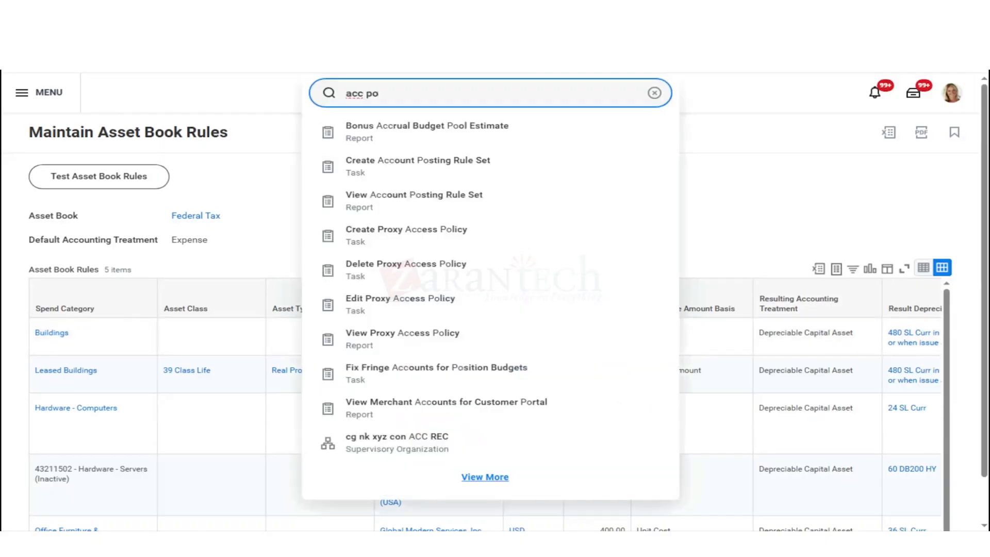
type("sting urle")
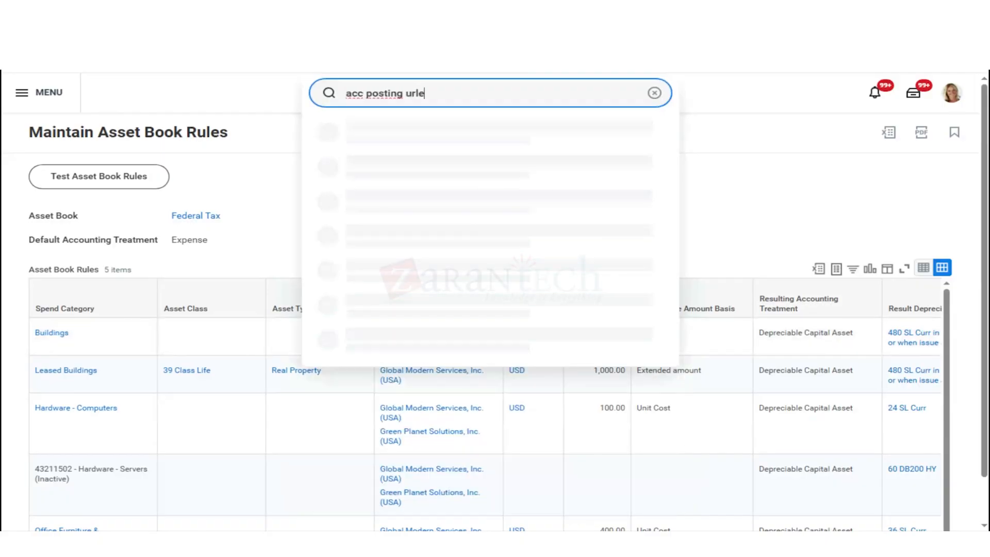
key("BackSpace")
key("BackSpace")
key("BackSpace")
key("BackSpace")
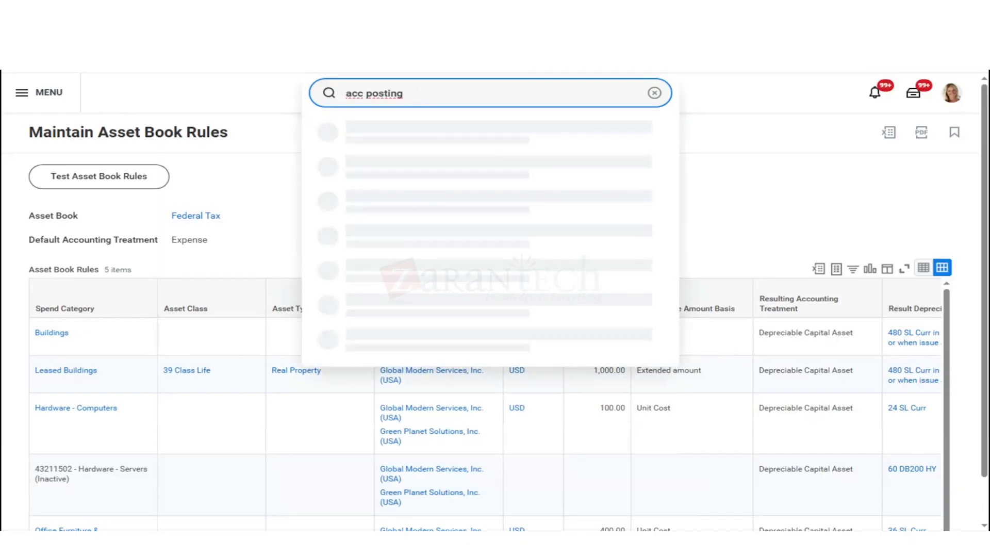
type("rule e")
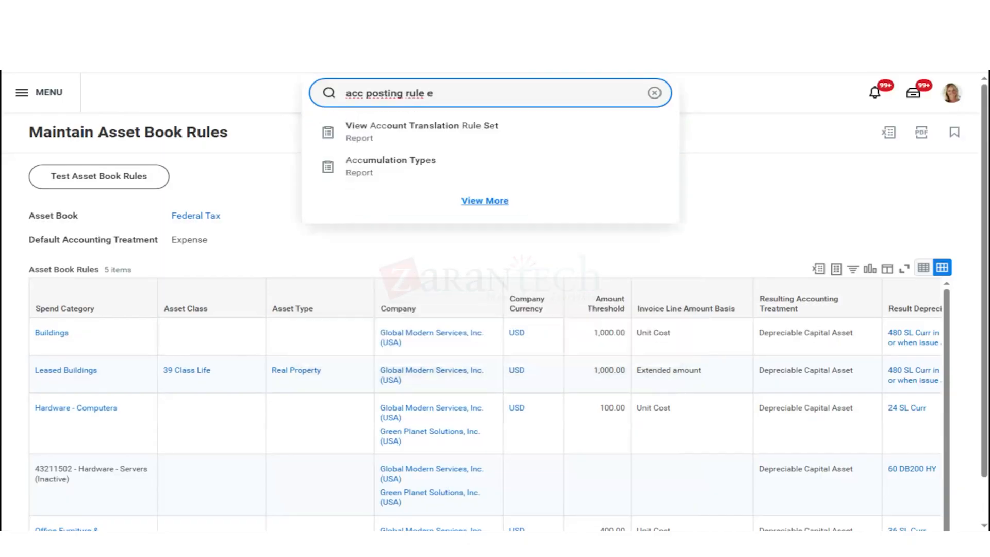
key("BackSpace")
type("set")
key("Down")
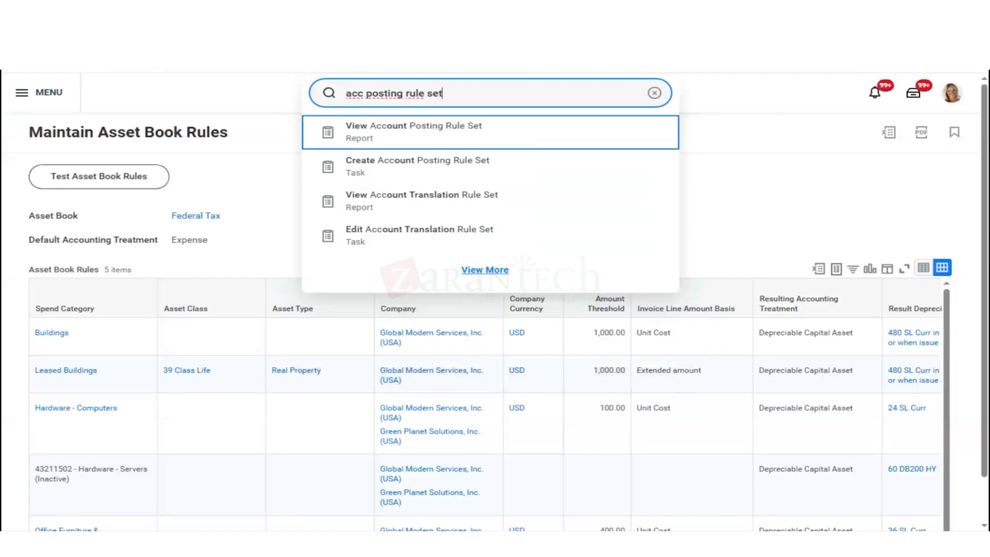
key("Return")
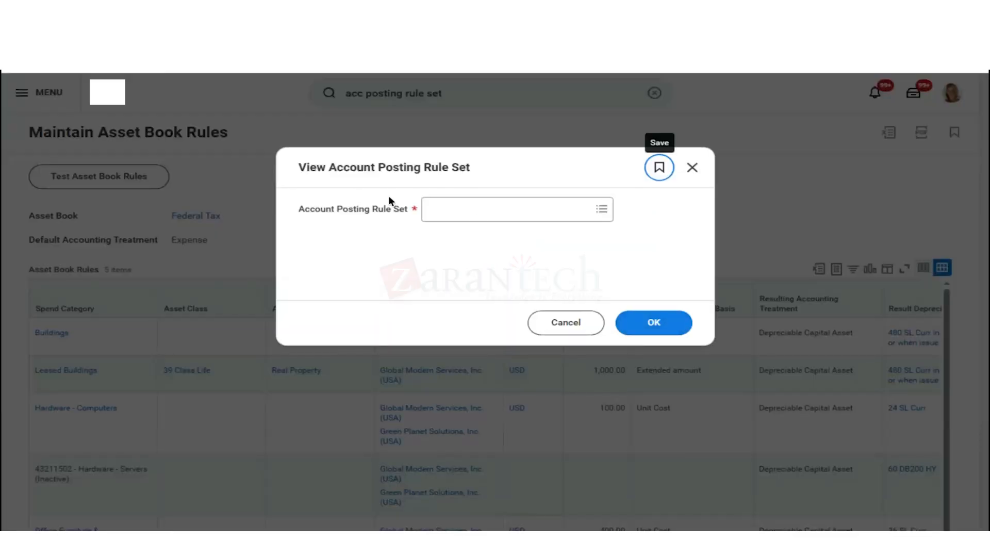
- Run the report for the Standard Account Posting Rule Set
left_click(476, 215)
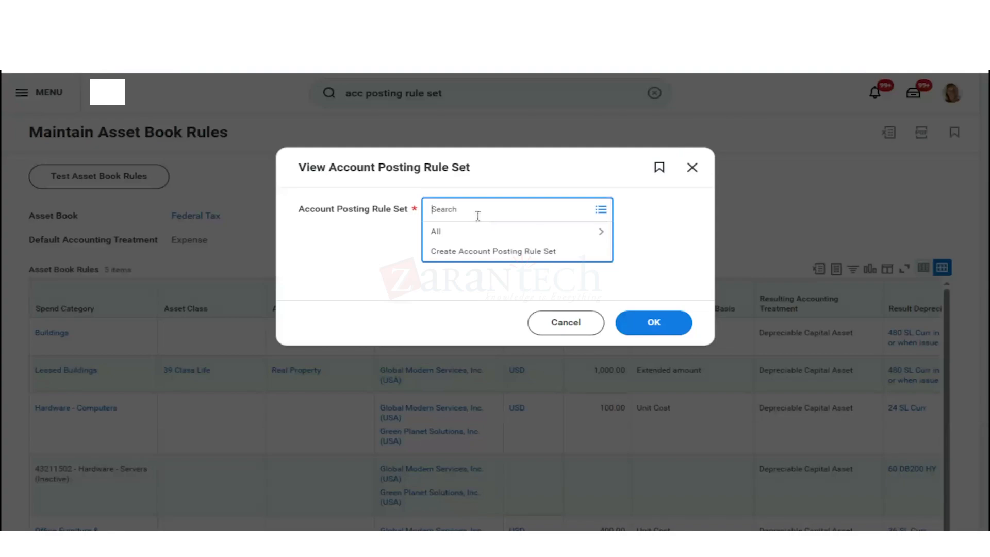
type("stand")
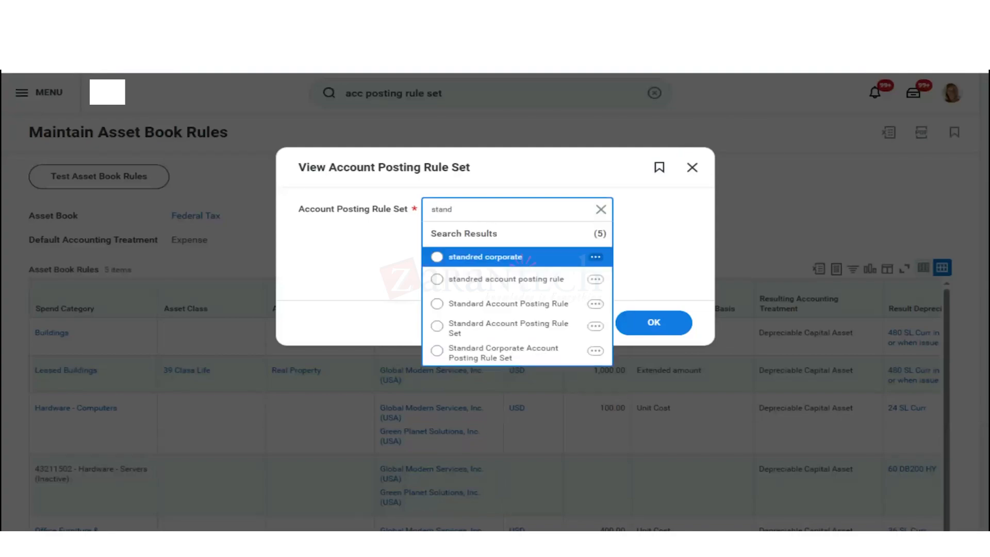
key("Down")
key("Down")
key("Down")
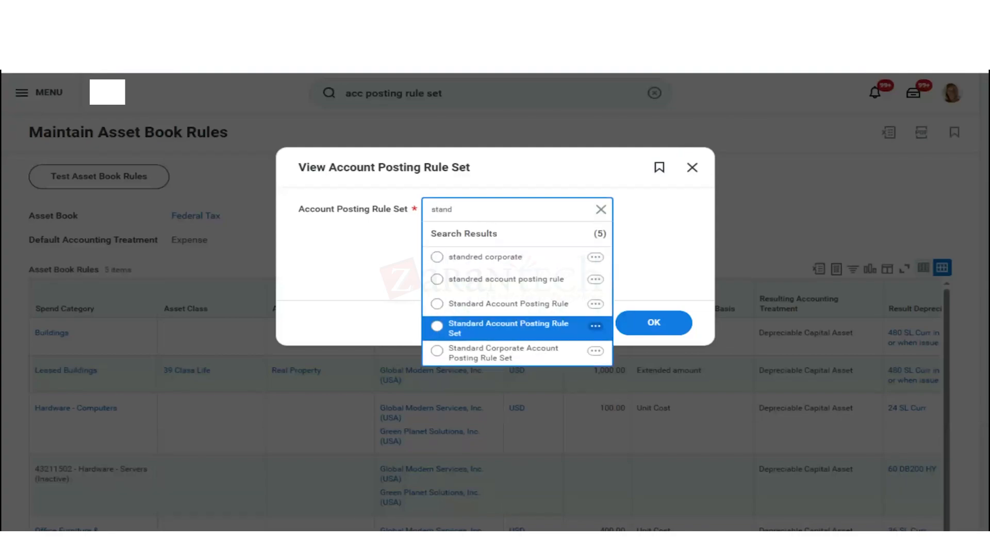
key("Return")
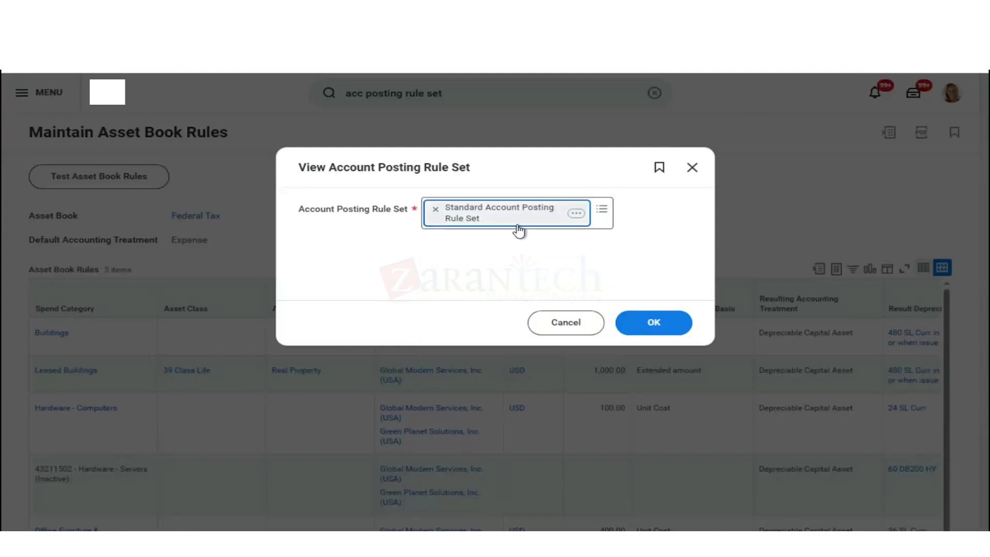
left_click(670, 325)
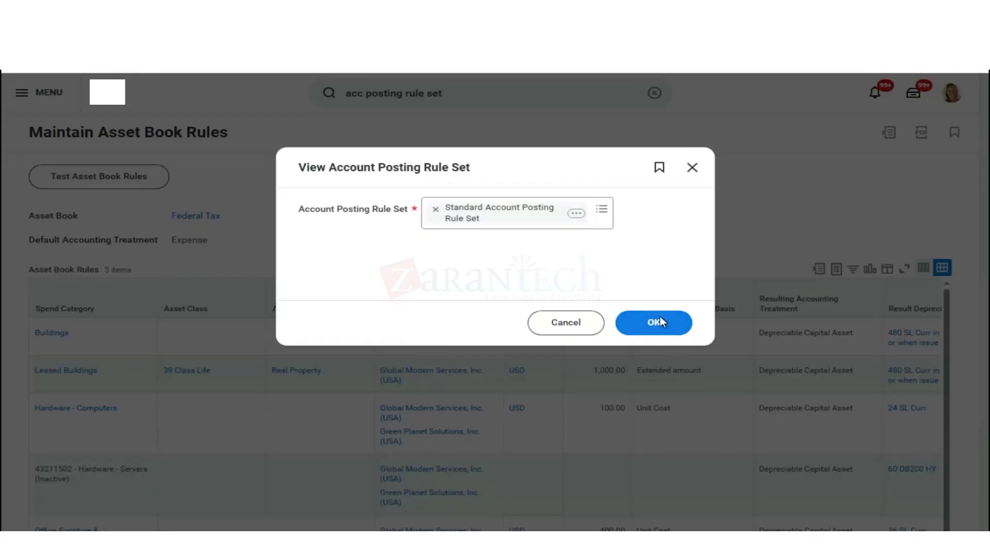
- Open the Standard Account Posting Rule Set and review its business asset posting rules, from Accrued Liability through Multibook Settlement
left_click(660, 319)
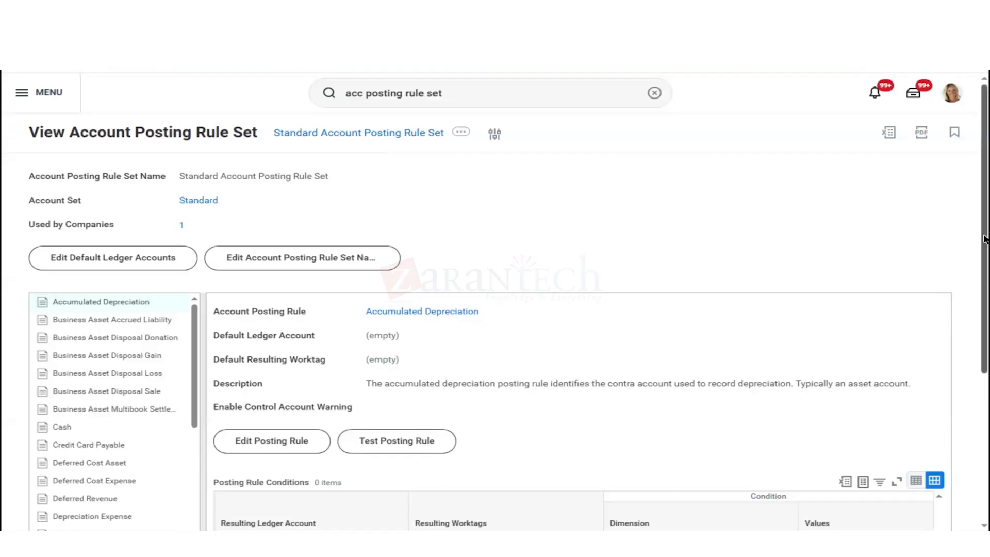
left_click_drag(985, 293, 985, 309)
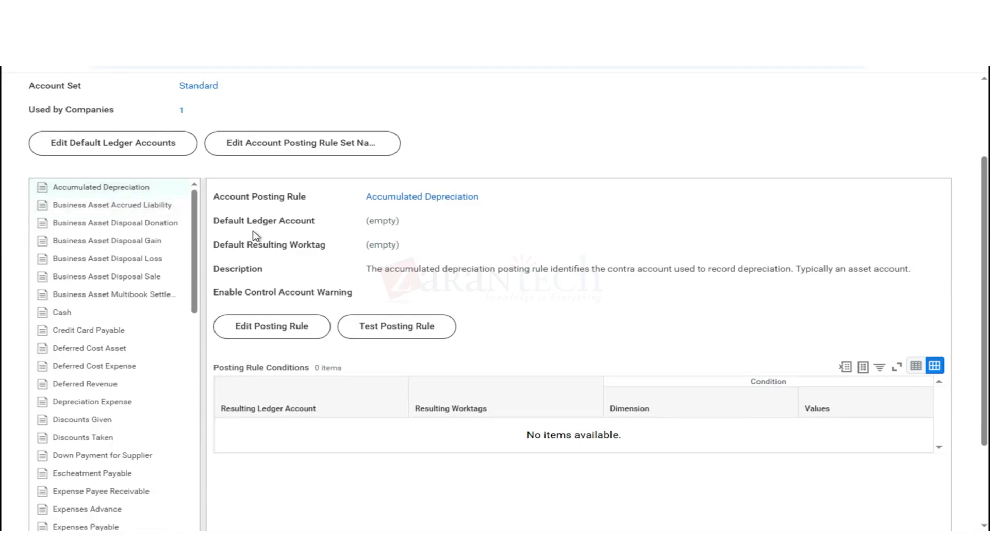
left_click(151, 207)
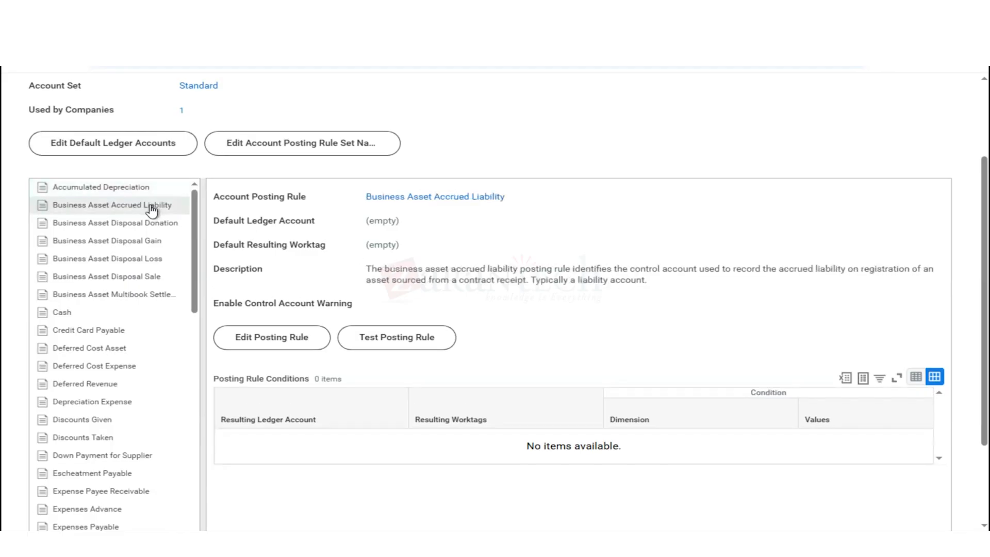
left_click(145, 226)
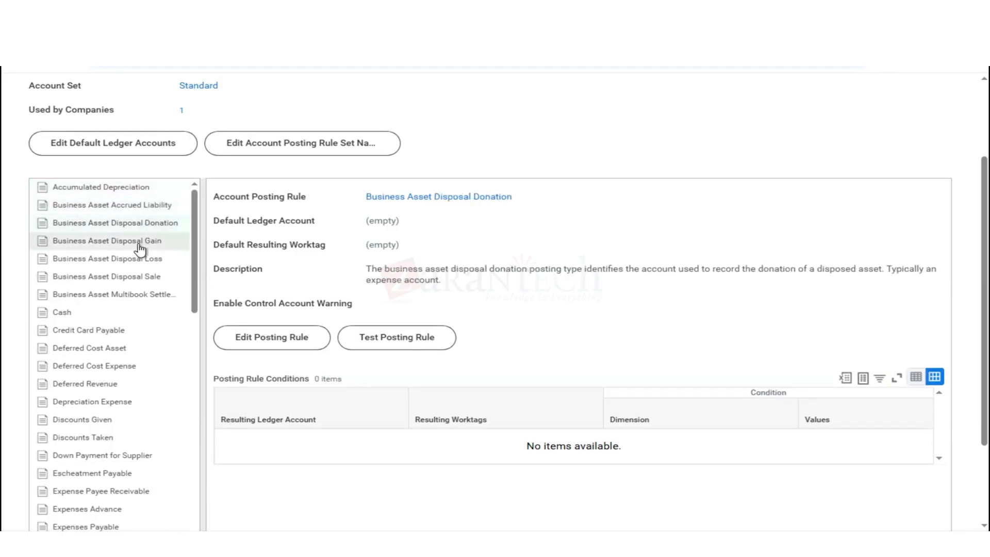
left_click(139, 247)
left_click(140, 262)
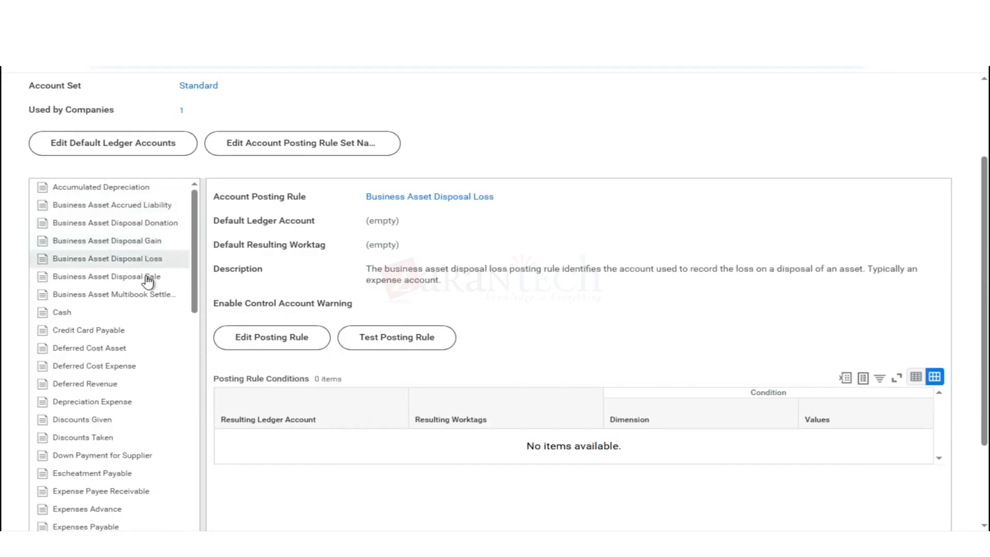
left_click(148, 281)
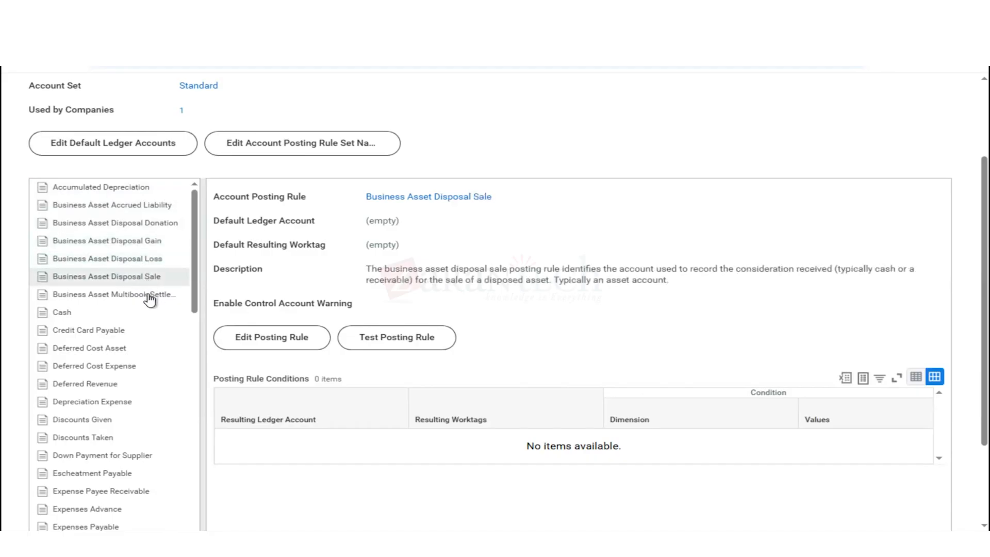
left_click(149, 296)
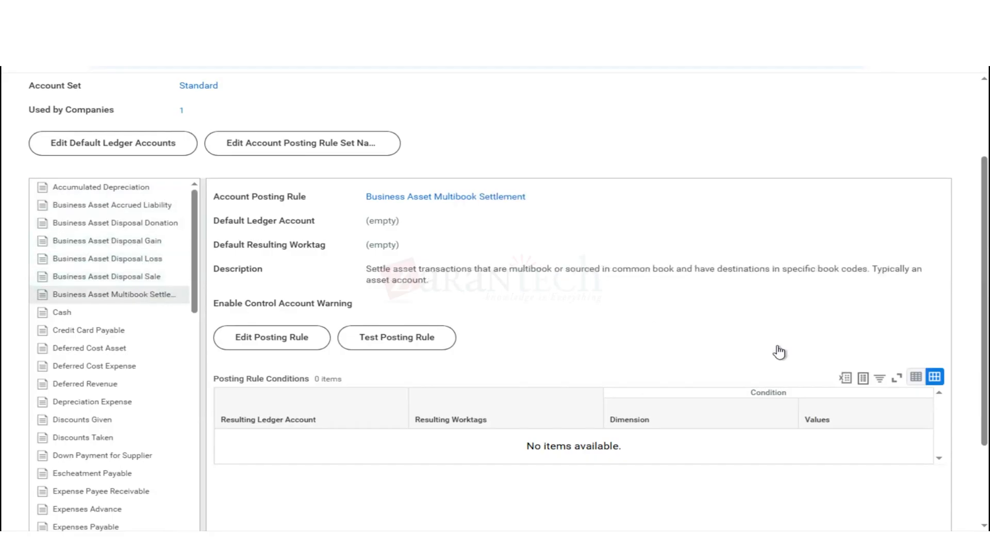
scroll(987, 396, "down", 3)
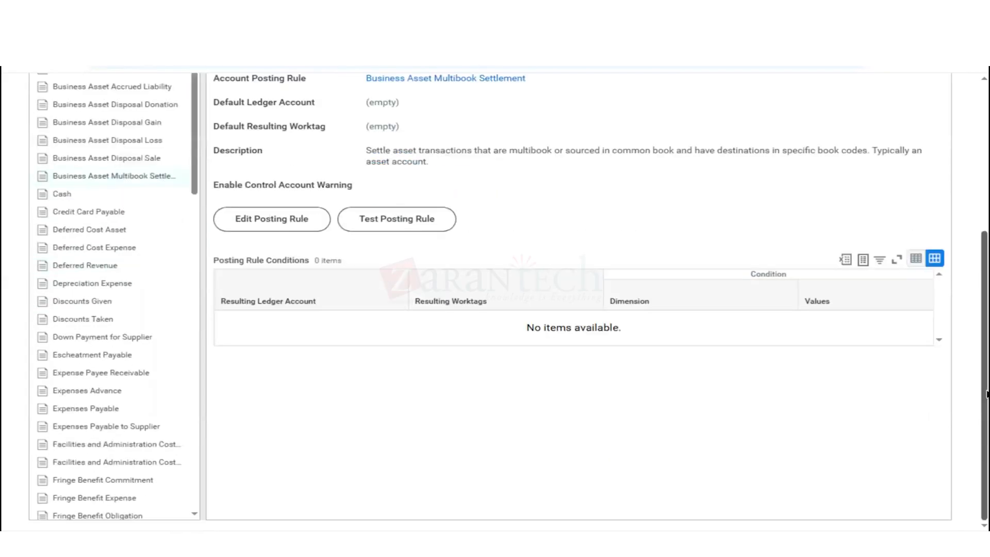
- Display the Spend posting rule and open its resulting ledger account, Subscriptions NT, in a separate view
left_click(450, 223)
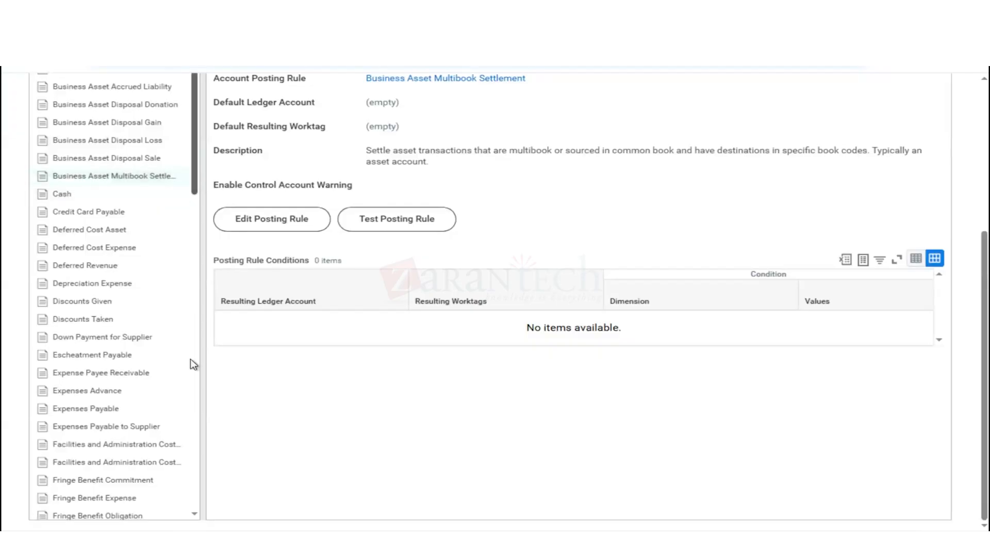
left_click_drag(191, 360, 194, 175)
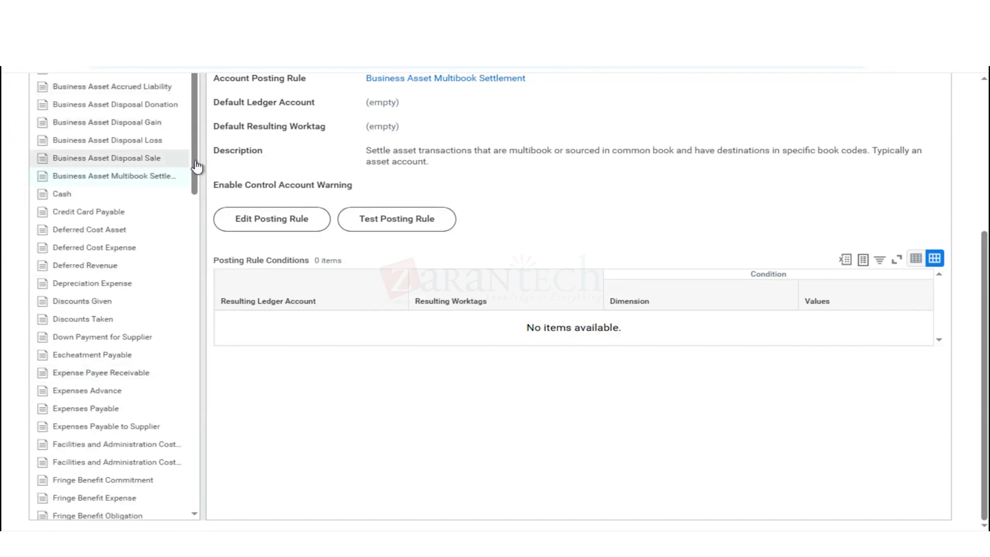
left_click_drag(196, 166, 199, 439)
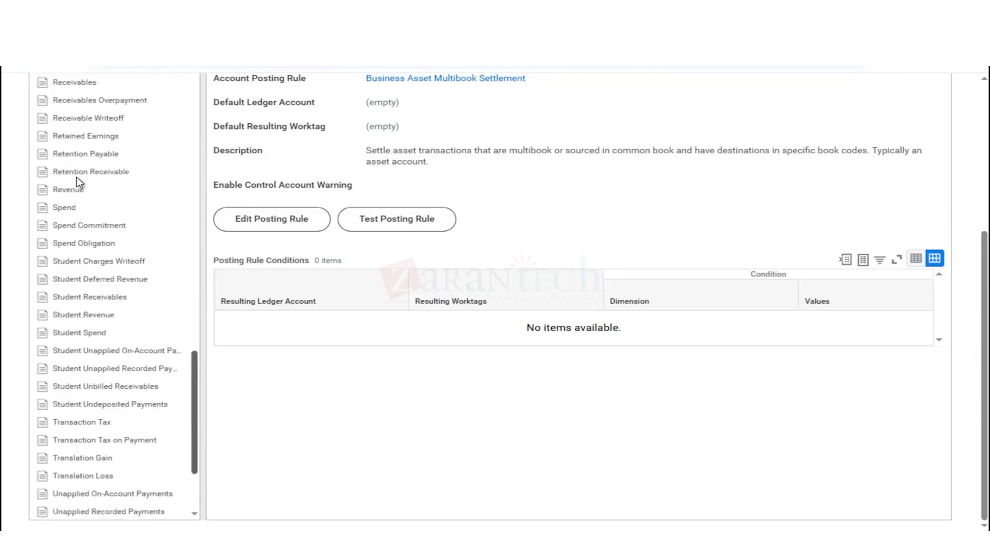
left_click(59, 208)
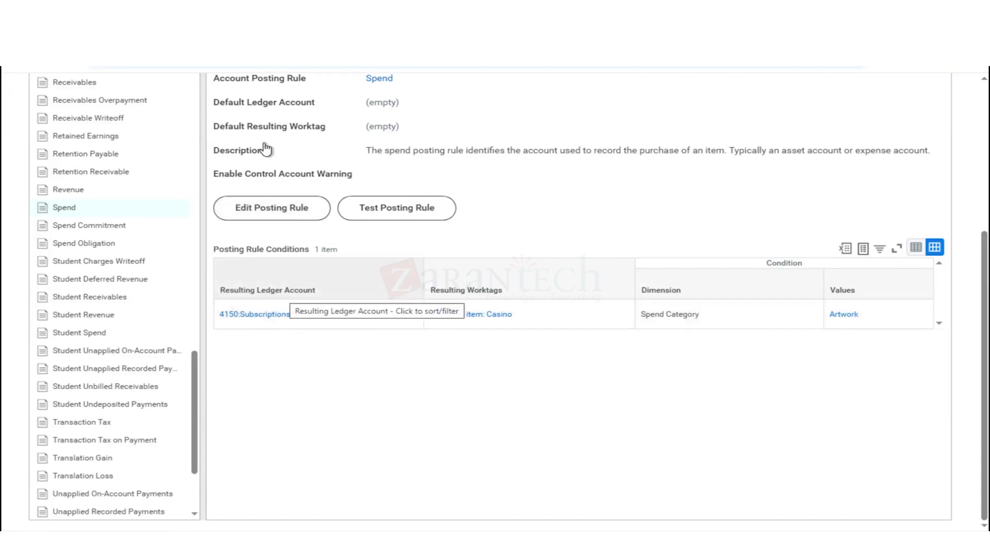
right_click(277, 319)
left_click(315, 326)
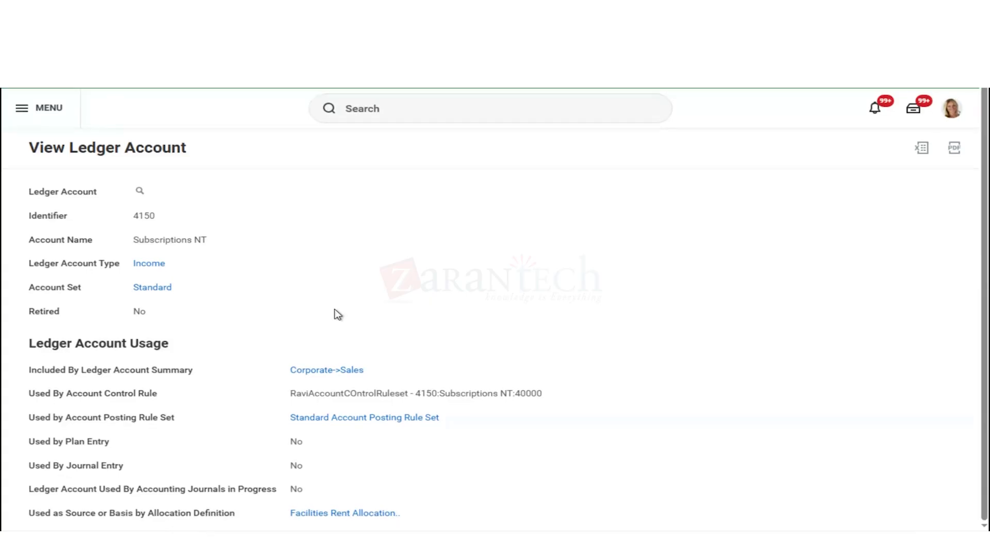
- Search for "view acc set" and open the View Account Set report
left_click(436, 116)
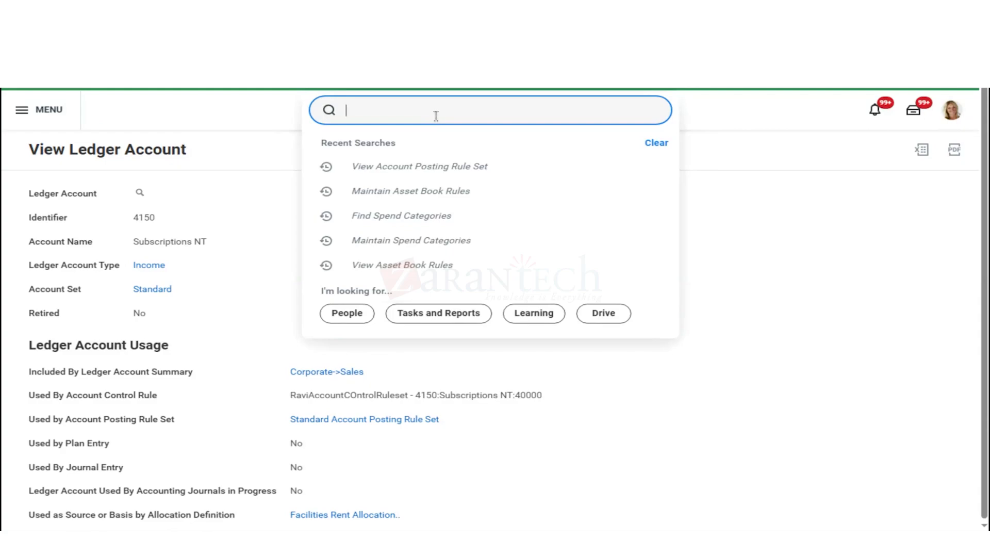
type("view")
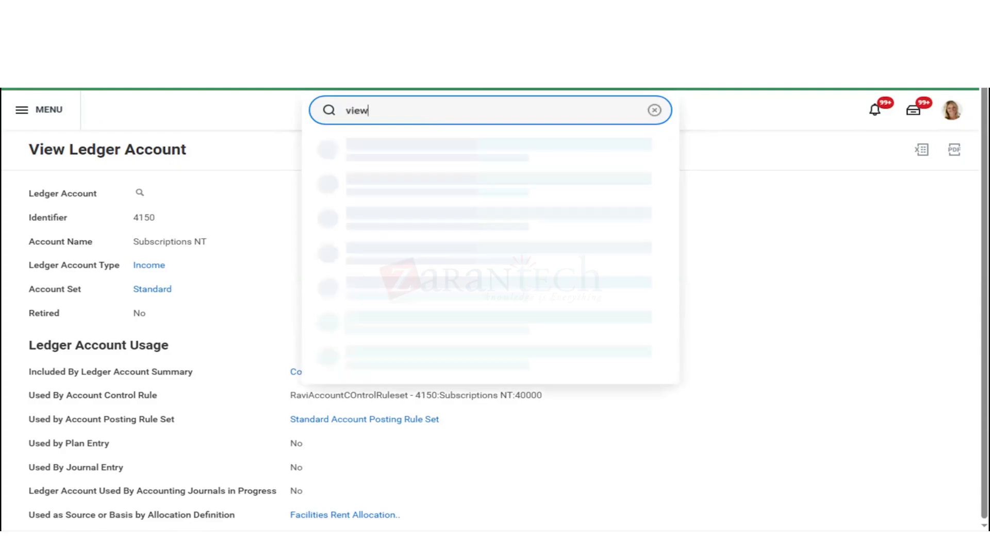
type(" acc")
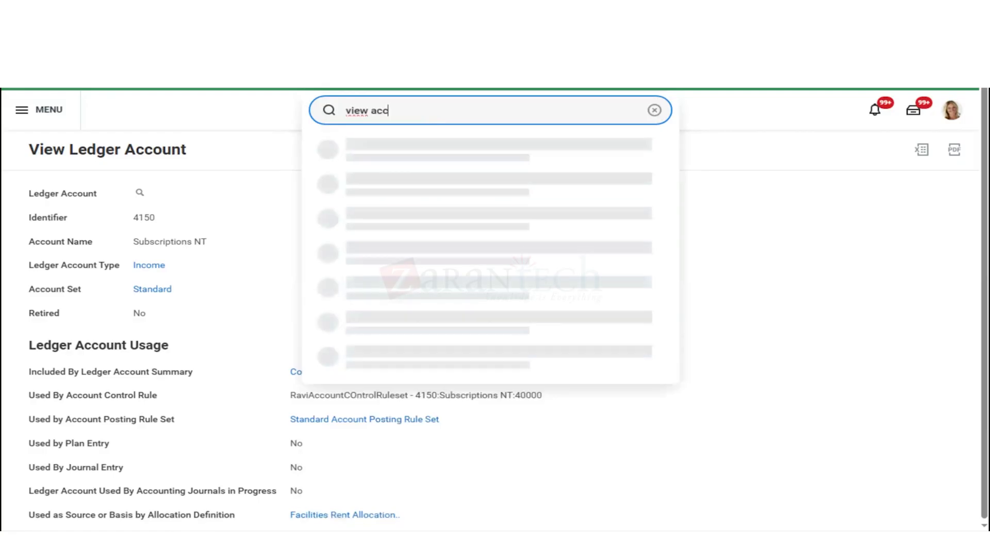
type(" set")
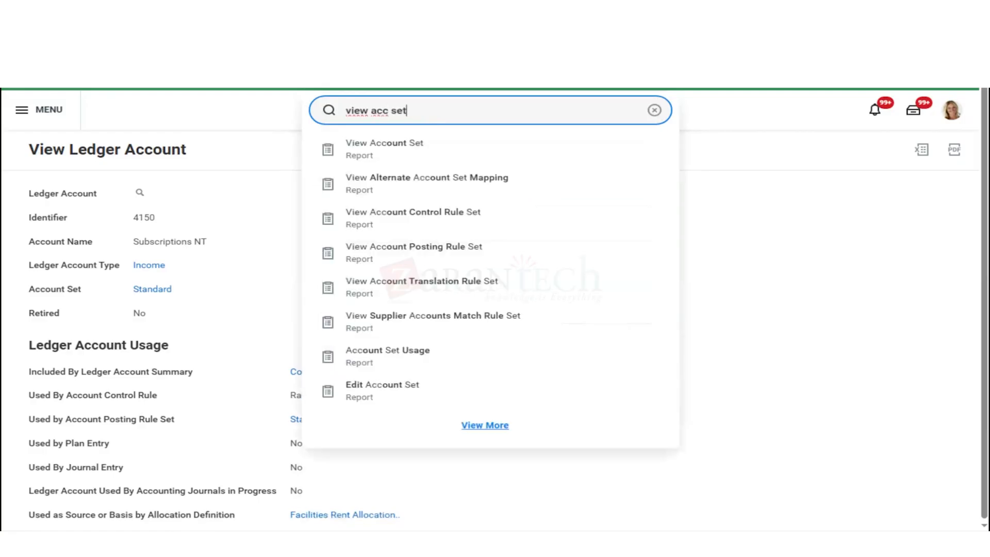
key("Down")
key("Return")
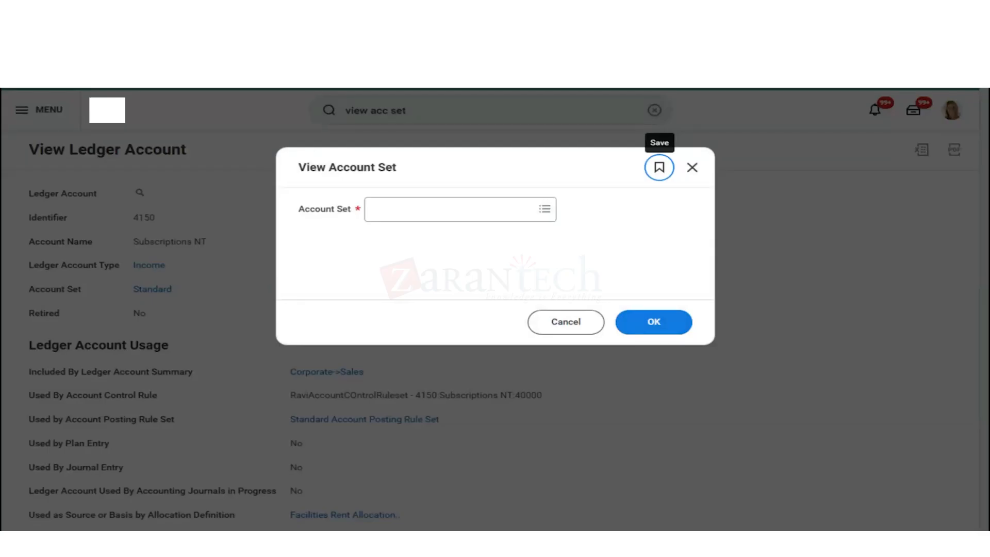
left_click(380, 203)
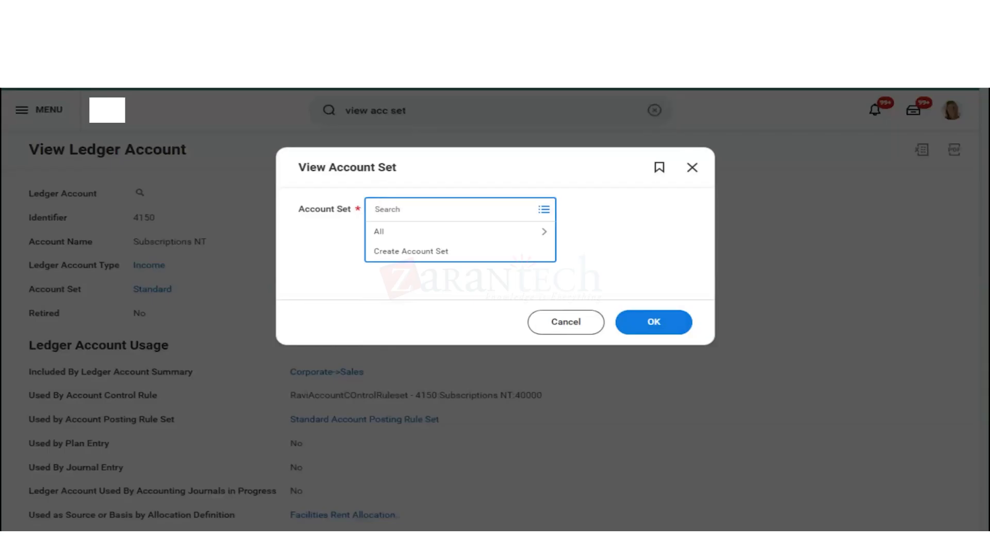
key("Down")
key("Return")
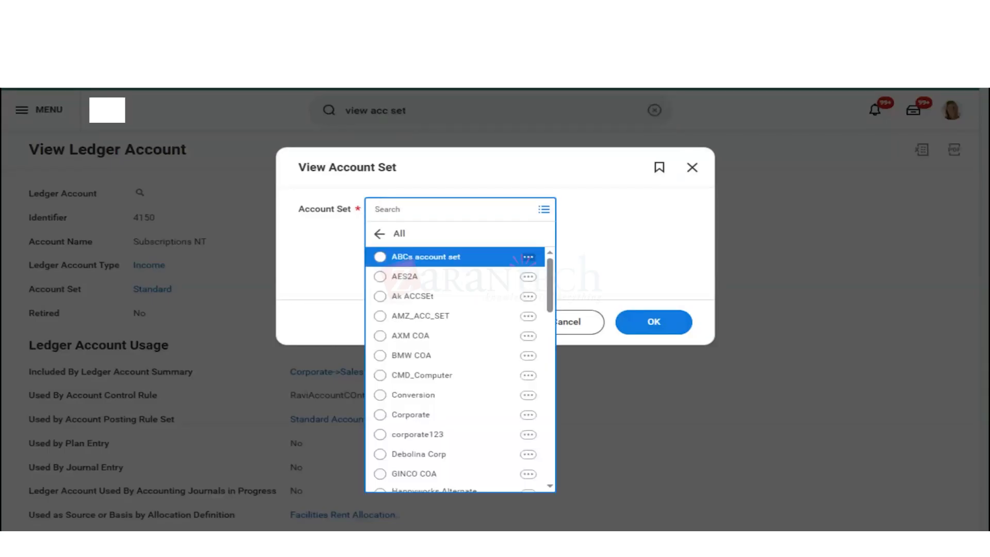
key("Down")
key("Down")
key("Down")
key("Down")
key("Down")
key("Down")
key("Down")
key("Down")
key("Down")
key("Down")
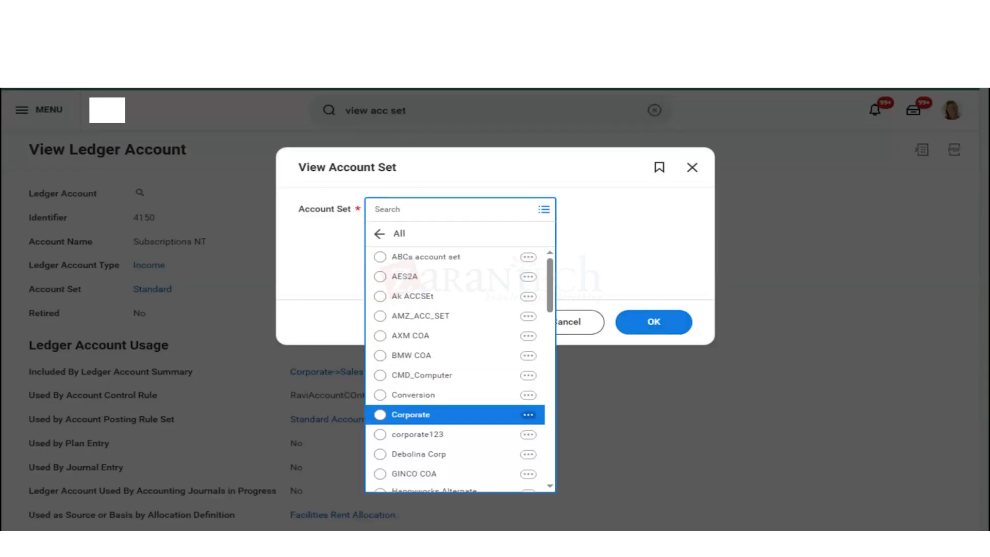
key("Down")
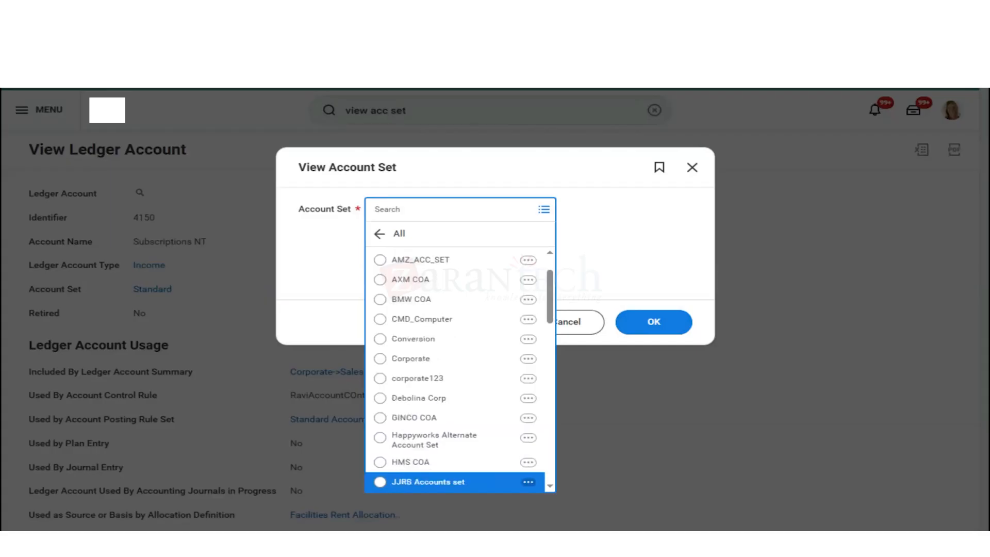
key("Down")
key("Down")
key("Down")
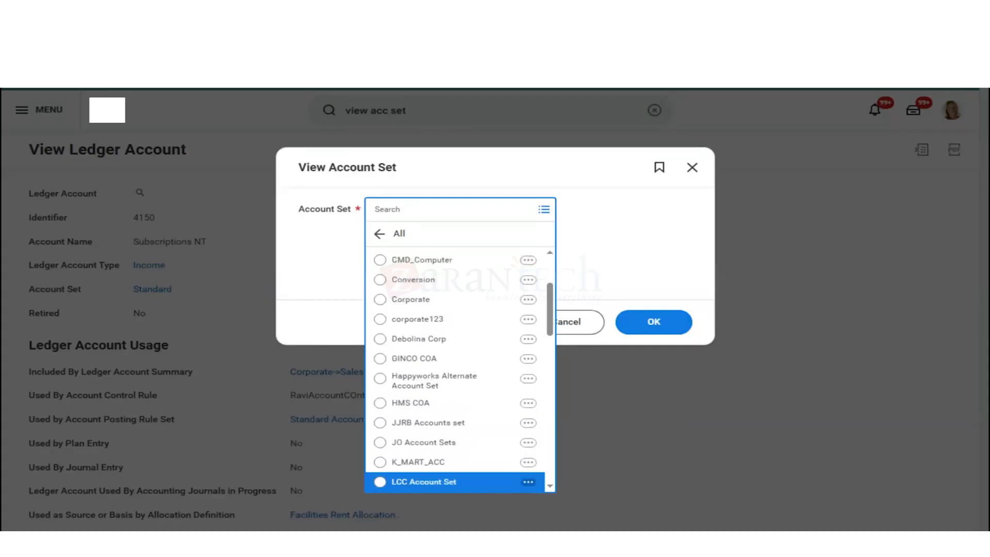
key("Down")
key("Down")
key("Down")
key("Down")
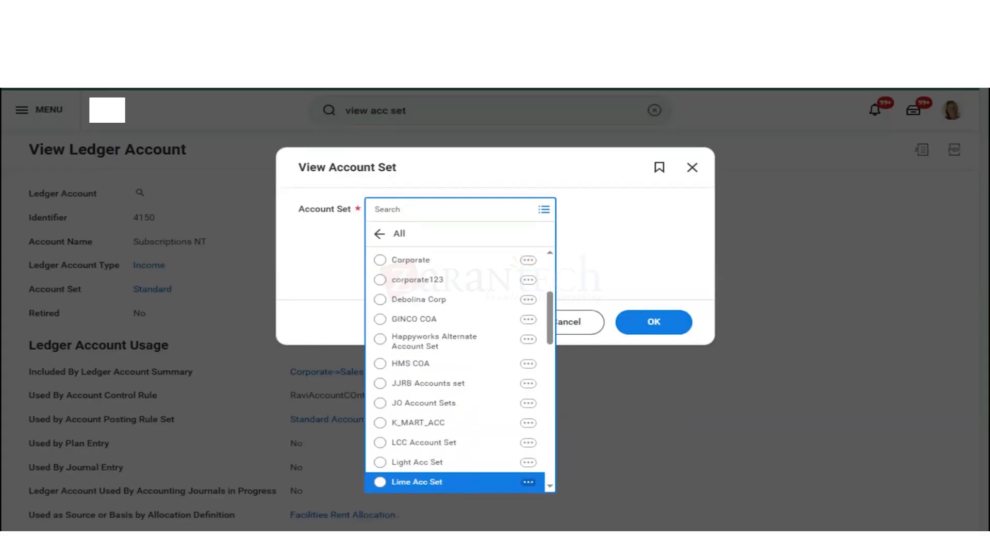
- Choose the Corporate account set and run the View Account Set report for it
left_click(404, 208)
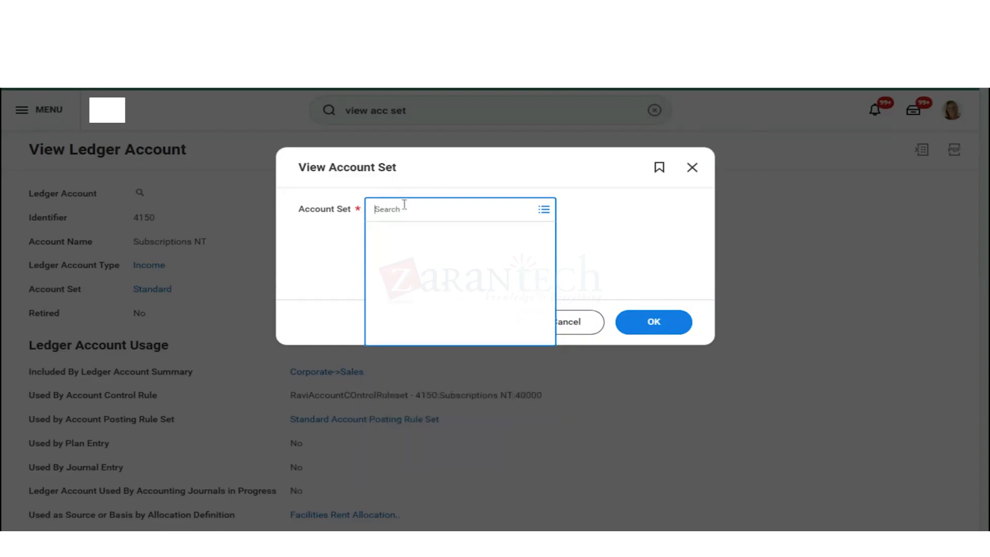
type("corport")
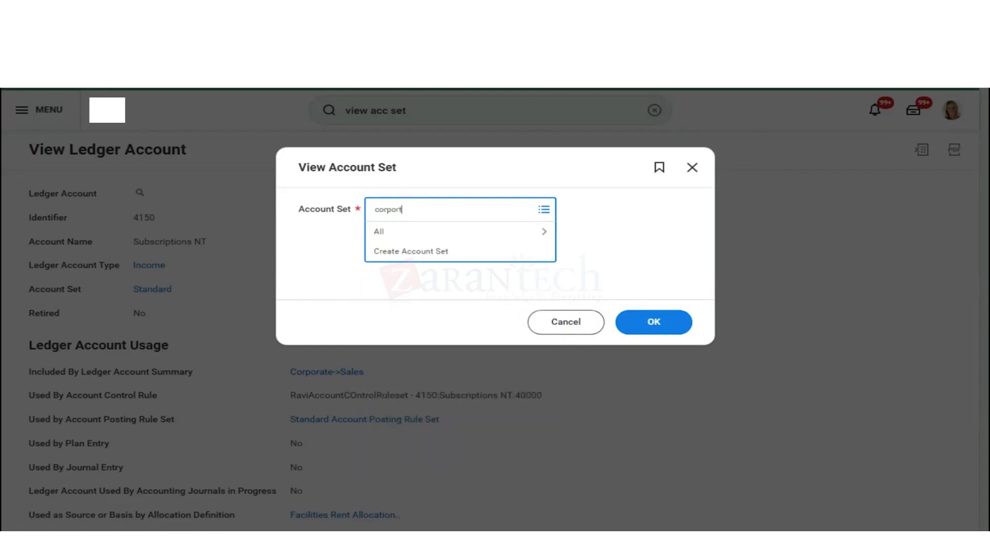
type("ate")
key("Return")
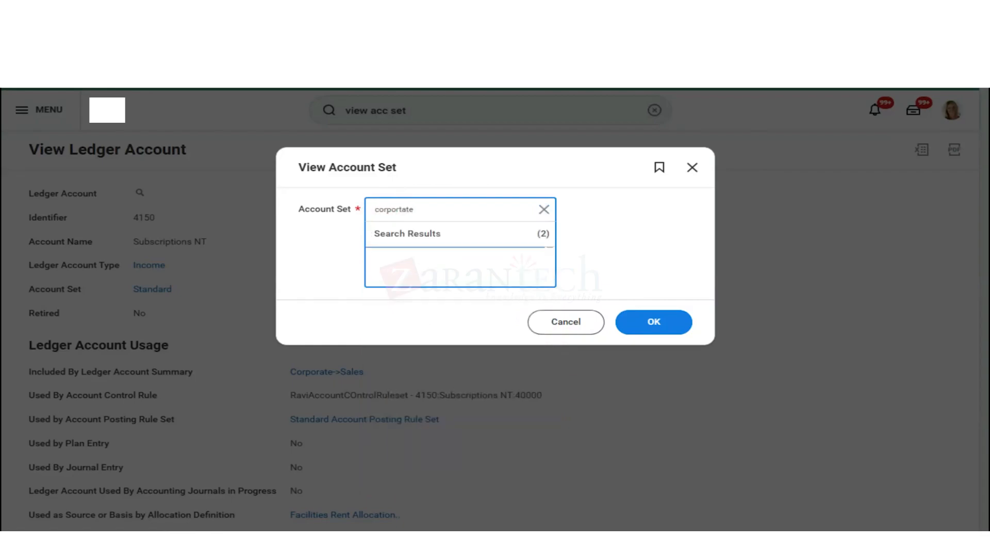
left_click(516, 257)
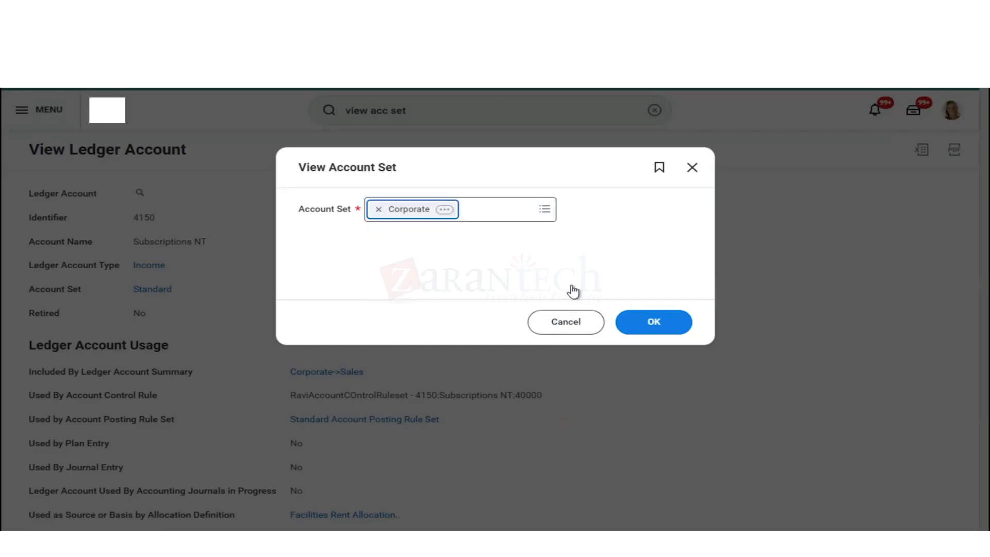
left_click(642, 325)
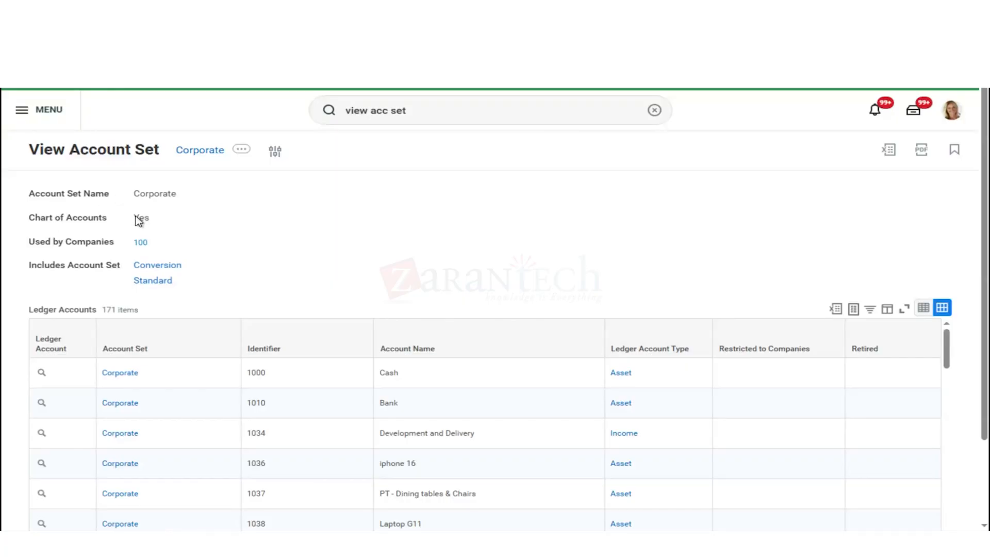
- Examine the Corporate account set's Chart of Accounts setting and its list of ledger accounts
left_click_drag(136, 217, 153, 221)
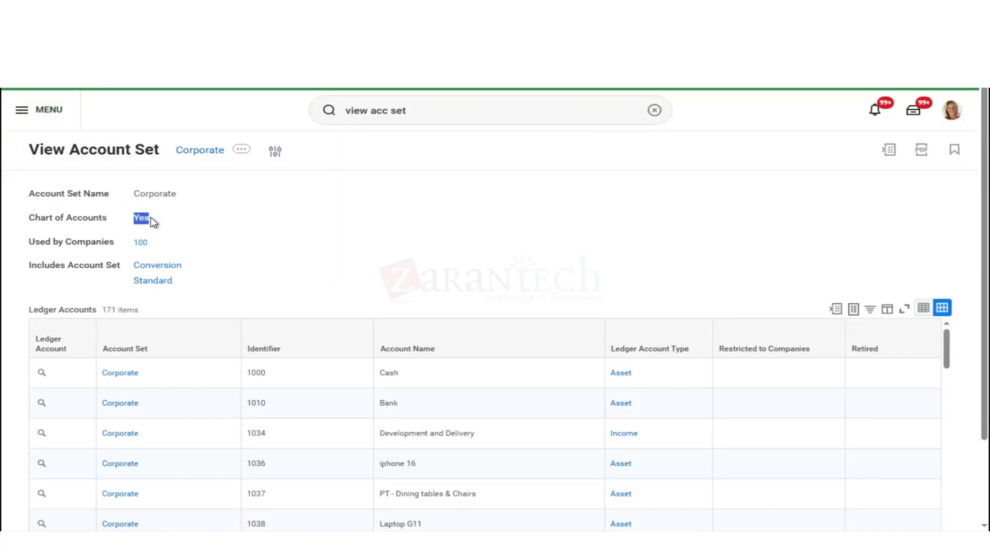
left_click(253, 258)
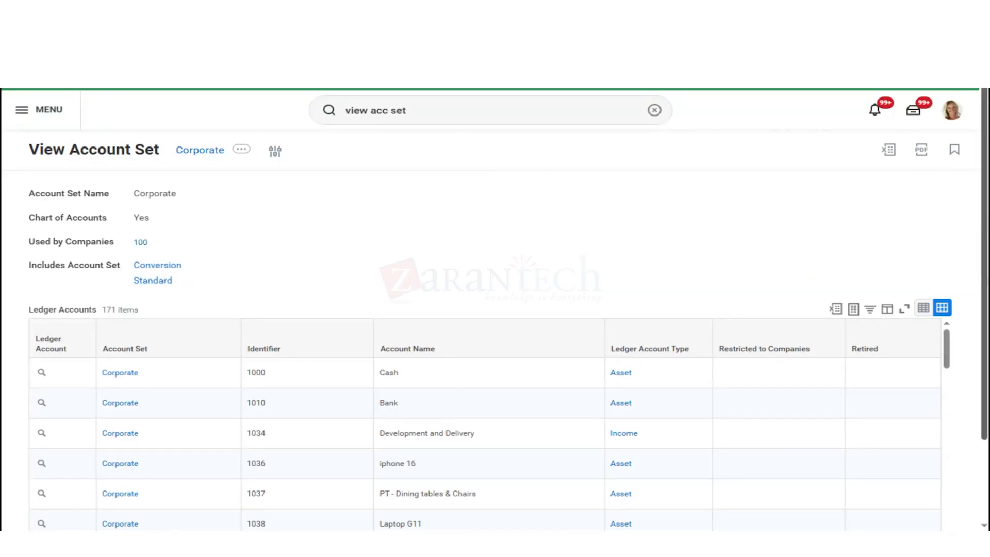
scroll(379, 324, "down", 2)
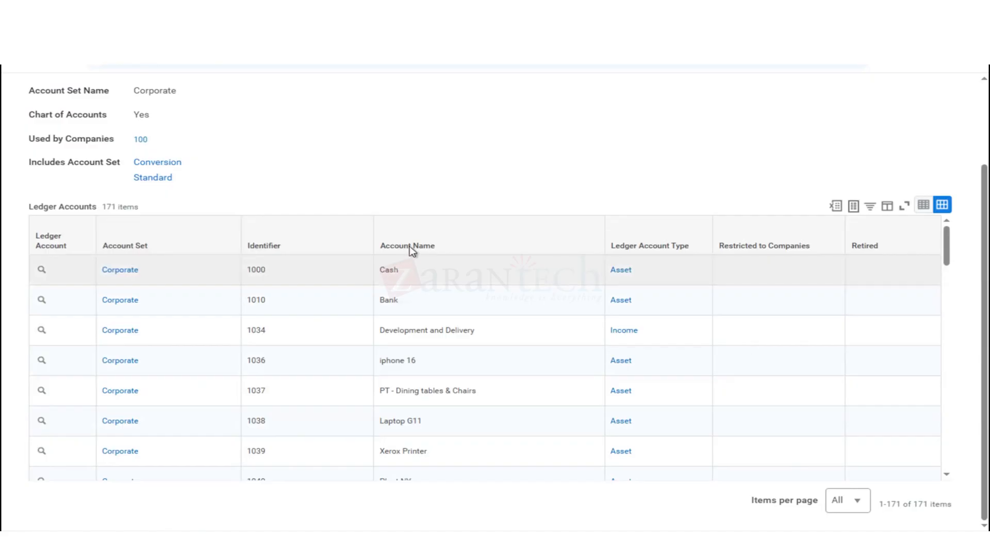
mouse_move(49, 271)
left_click_drag(947, 252, 943, 328)
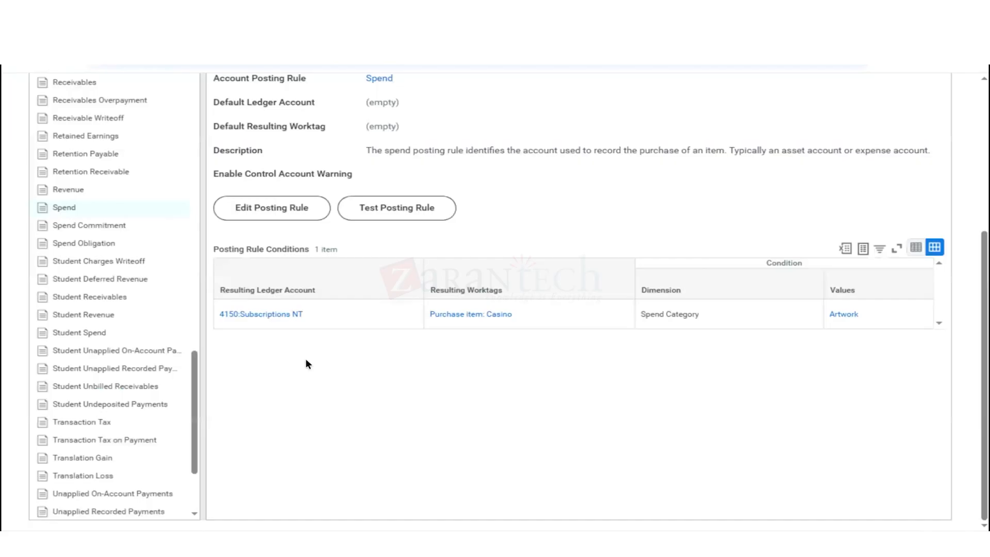
- Add a new condition row to the Spend posting rule with resulting ledger account 5555:Equipment
left_click(284, 216)
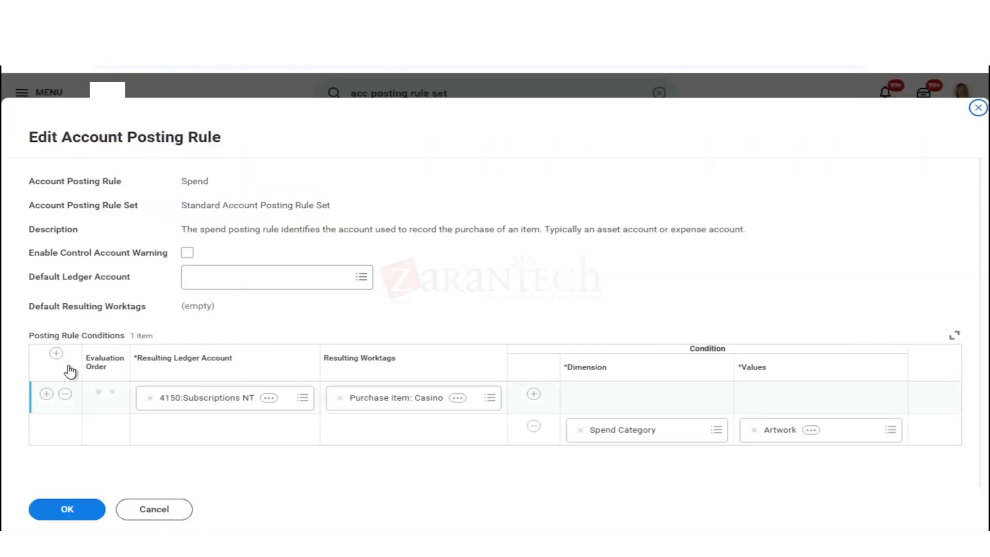
left_click(57, 353)
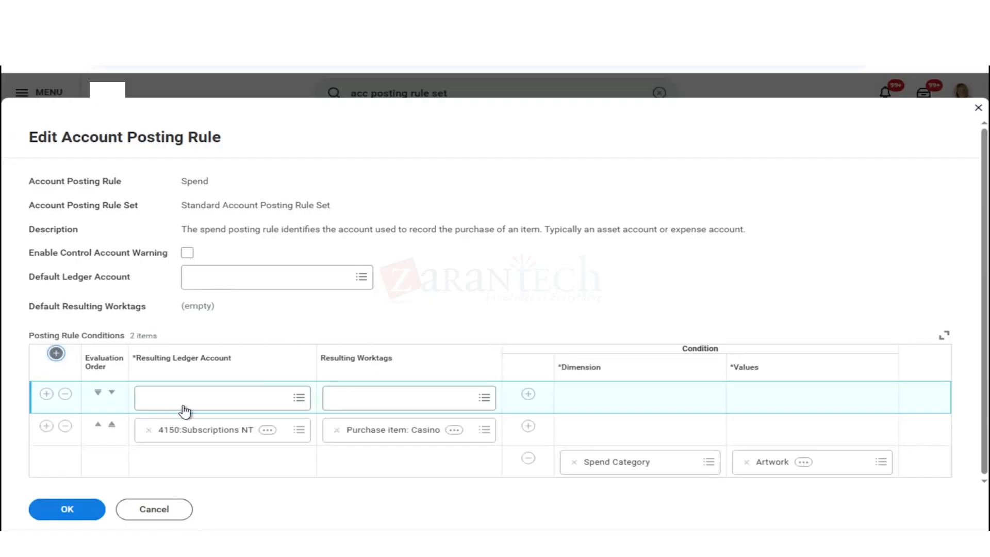
left_click(211, 401)
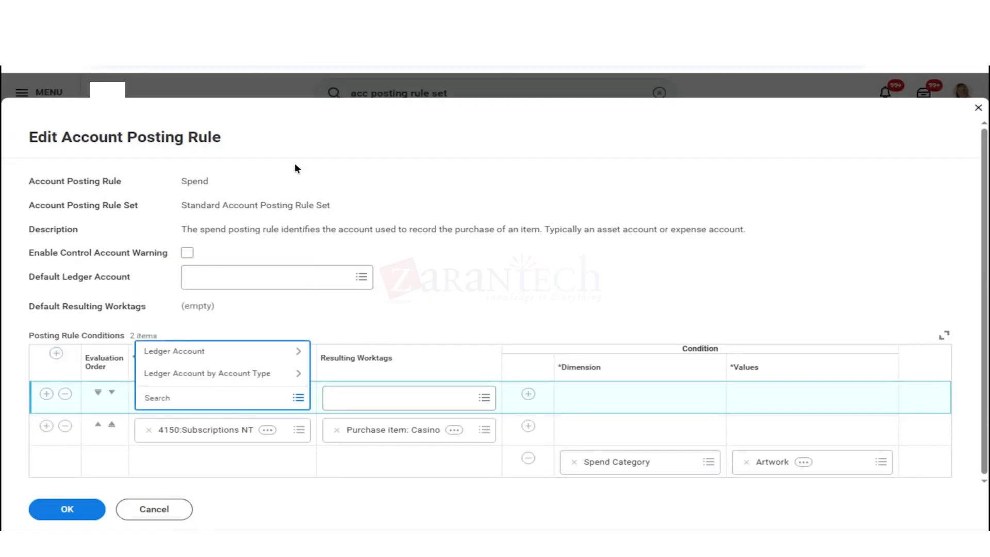
type("buidling a")
key("Return")
key("BackSpace")
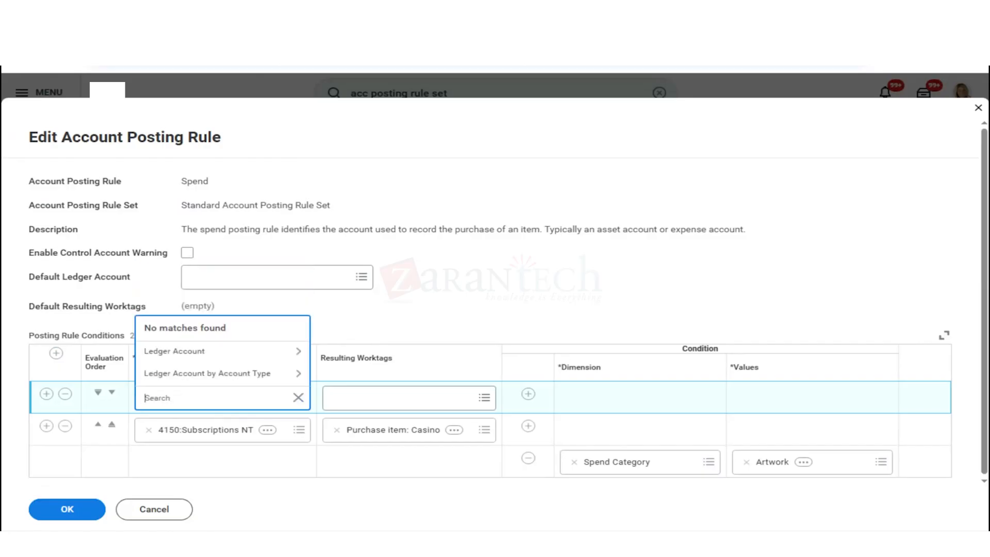
left_click(222, 355)
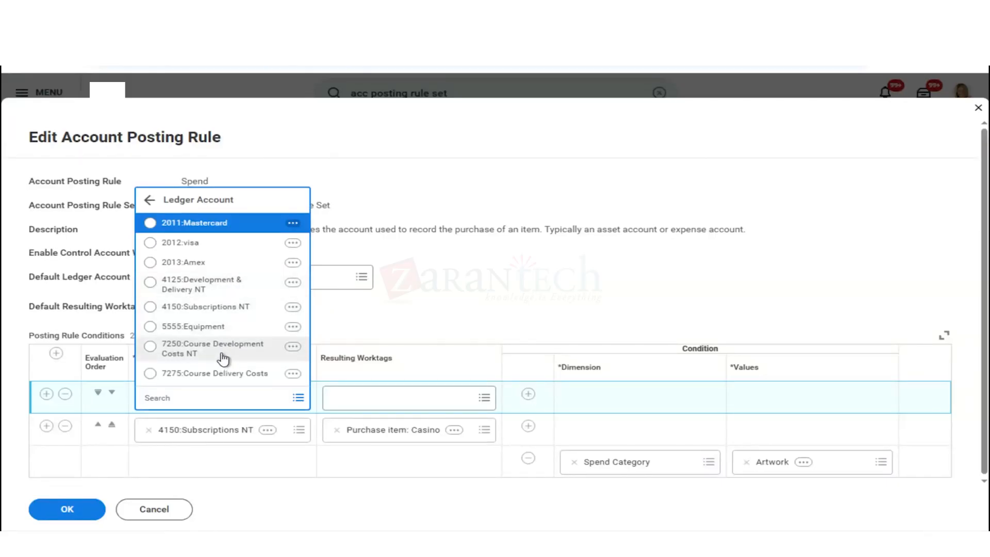
left_click(205, 335)
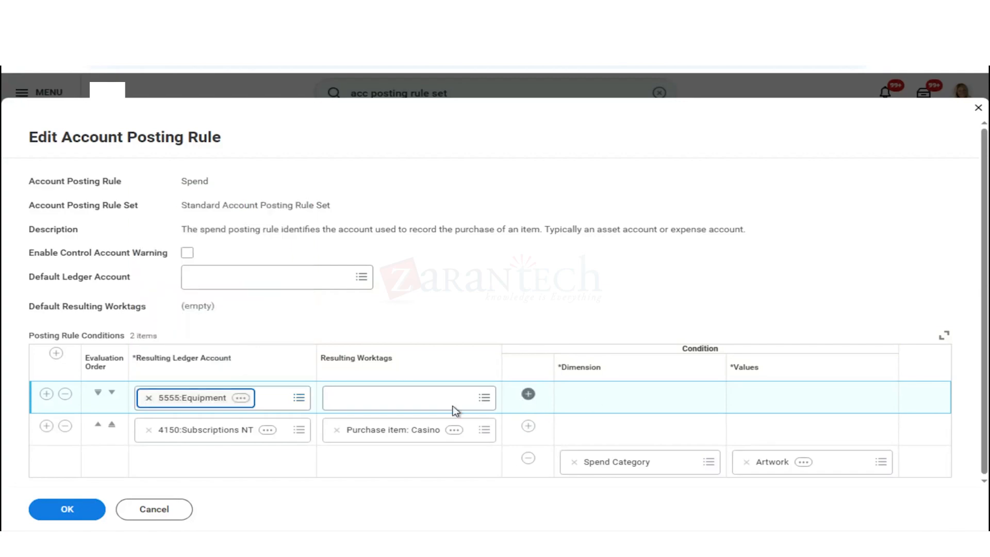
- Add a condition to the 5555:Equipment row with Spend Category as its dimension, leaving the resulting worktags empty
left_click(436, 403)
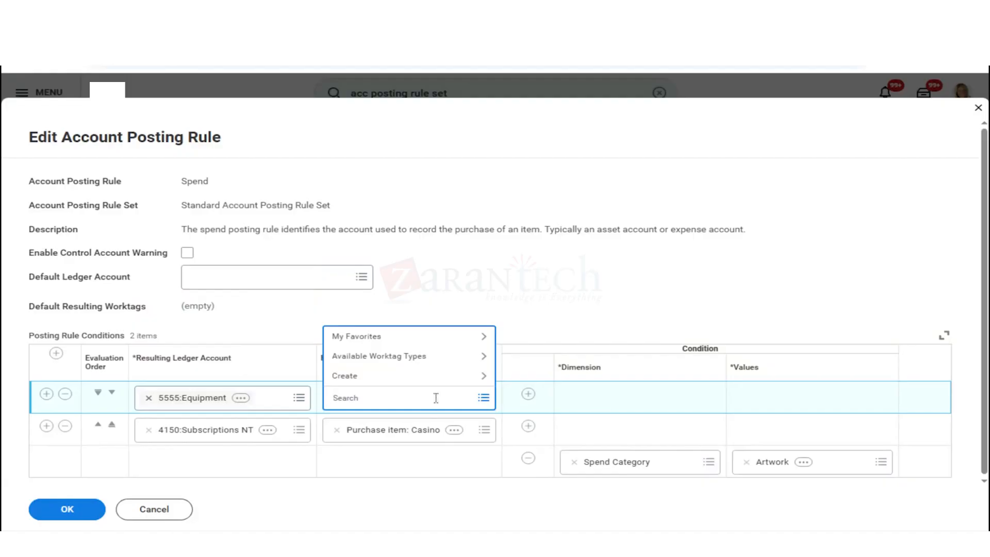
left_click(590, 332)
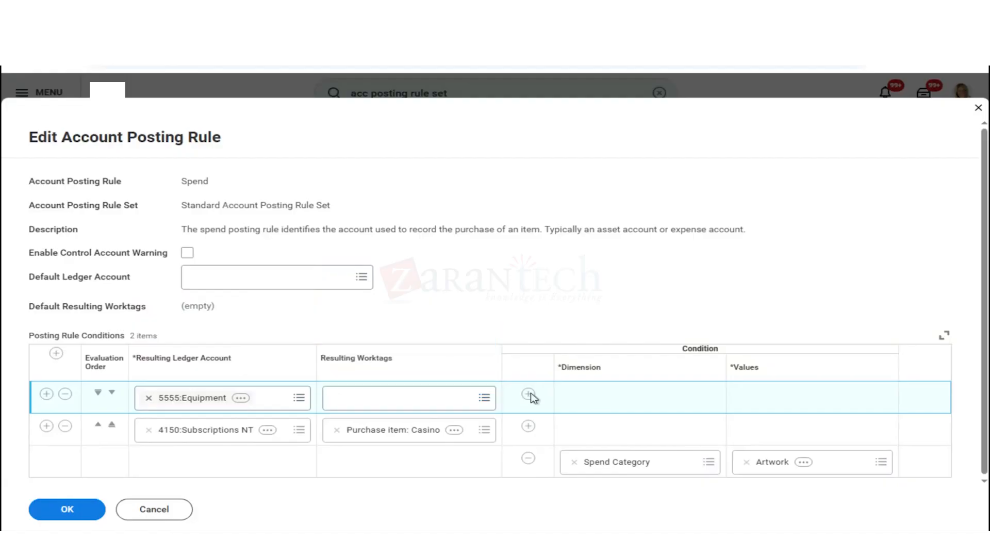
left_click(527, 396)
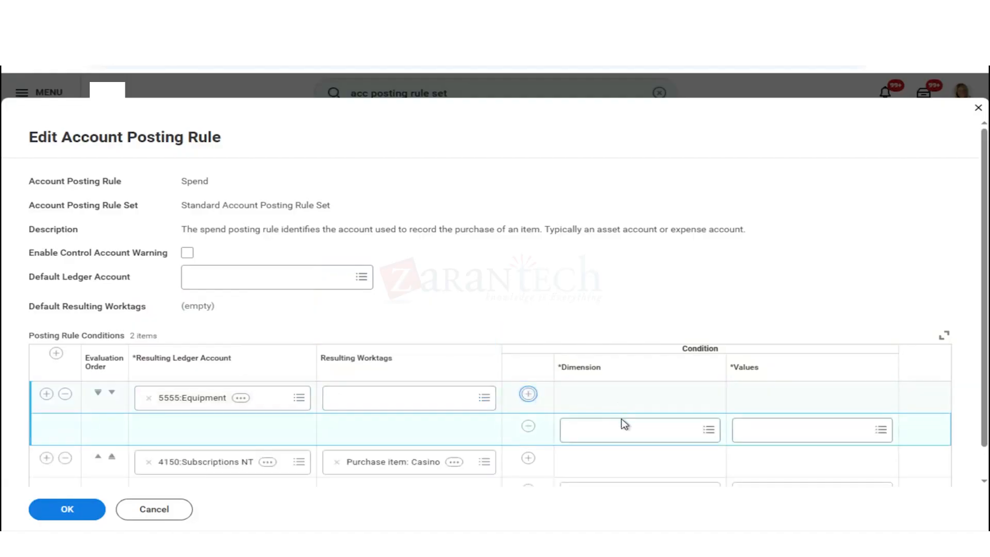
left_click(624, 427)
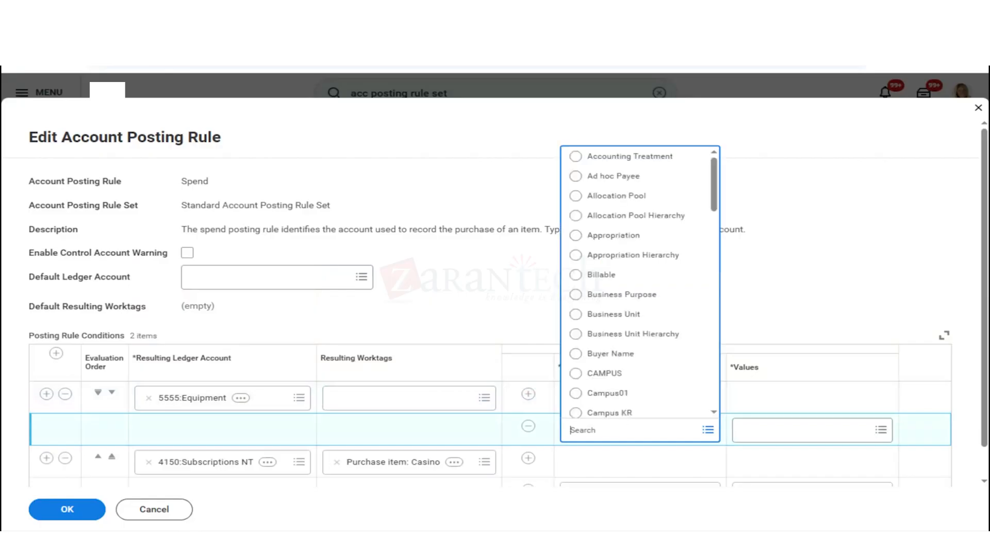
type("spend")
key("Return")
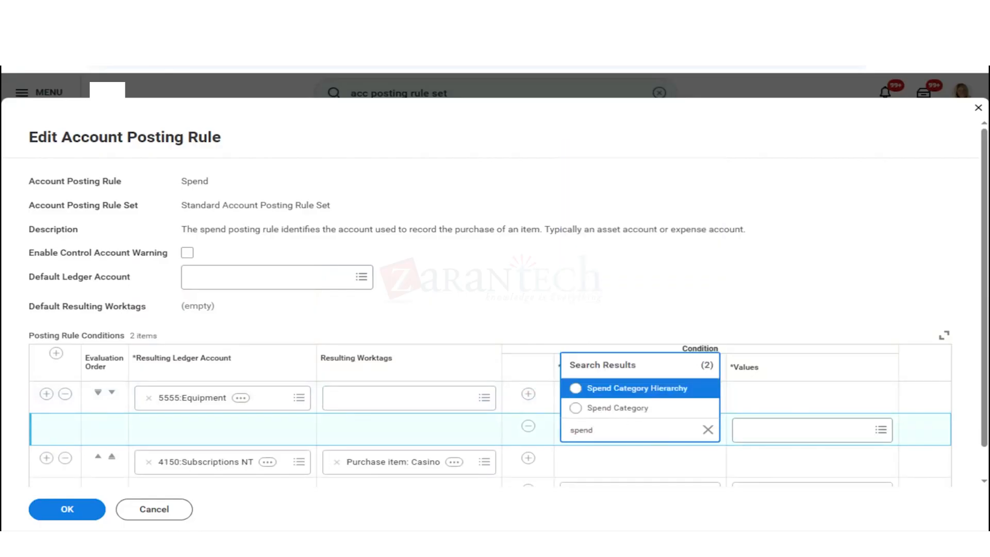
key("Down")
left_click(624, 414)
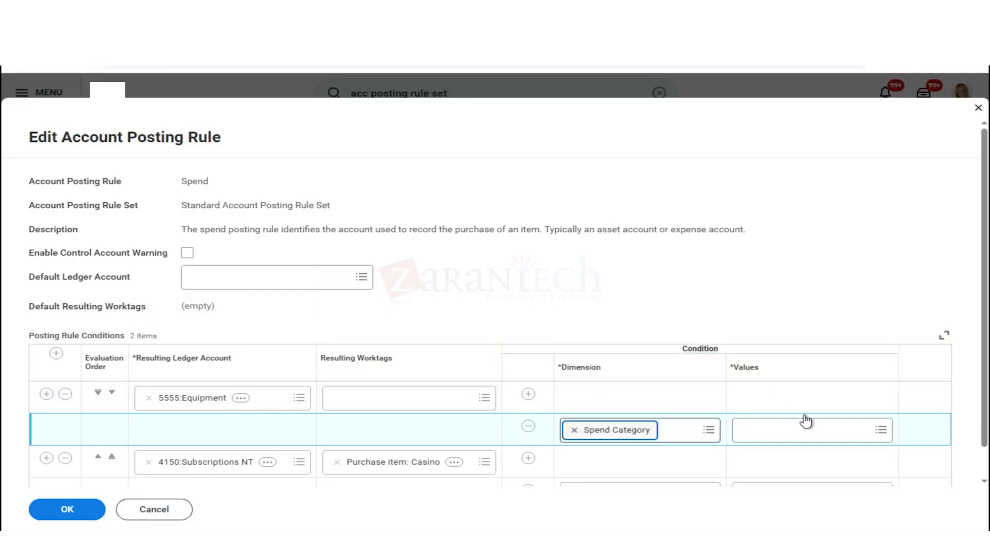
- Set the new condition's value to Computer Accessories, save the Spend posting rule and return to the rule set
left_click(807, 430)
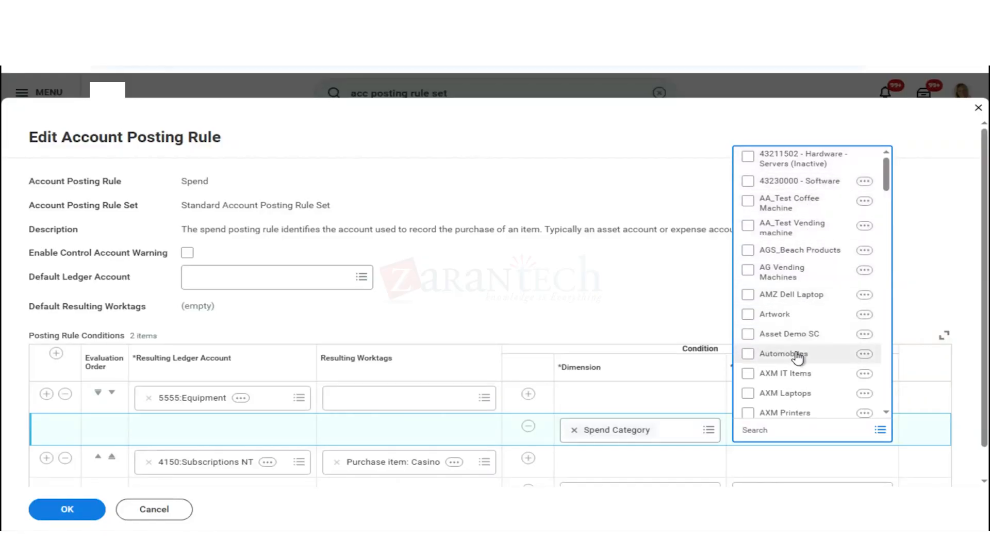
scroll(800, 348, "down", 5)
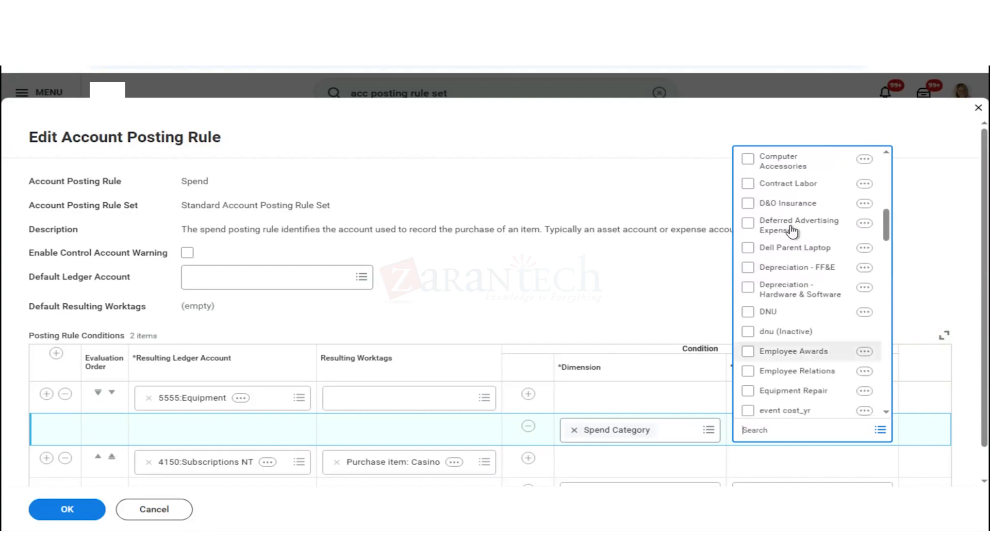
left_click(789, 163)
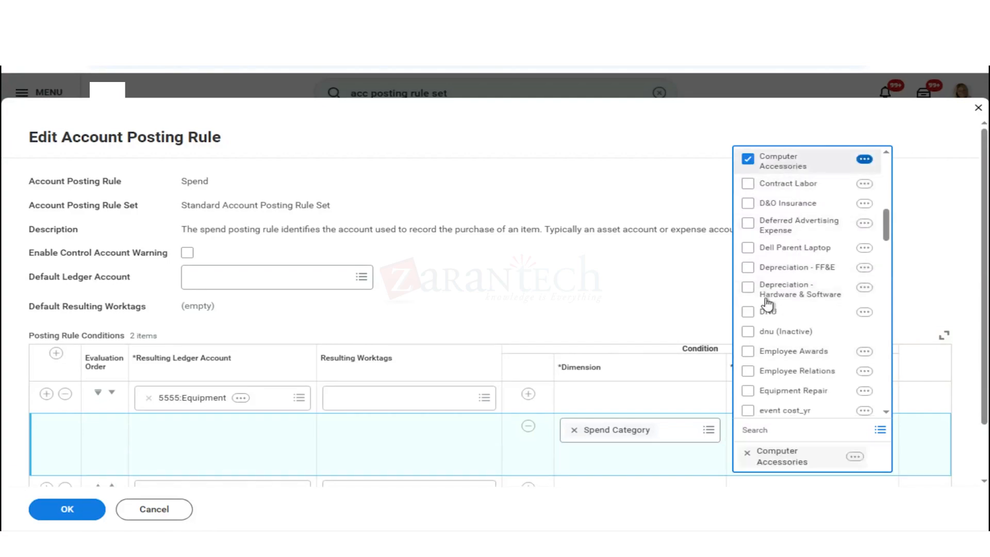
left_click(652, 289)
left_click(76, 502)
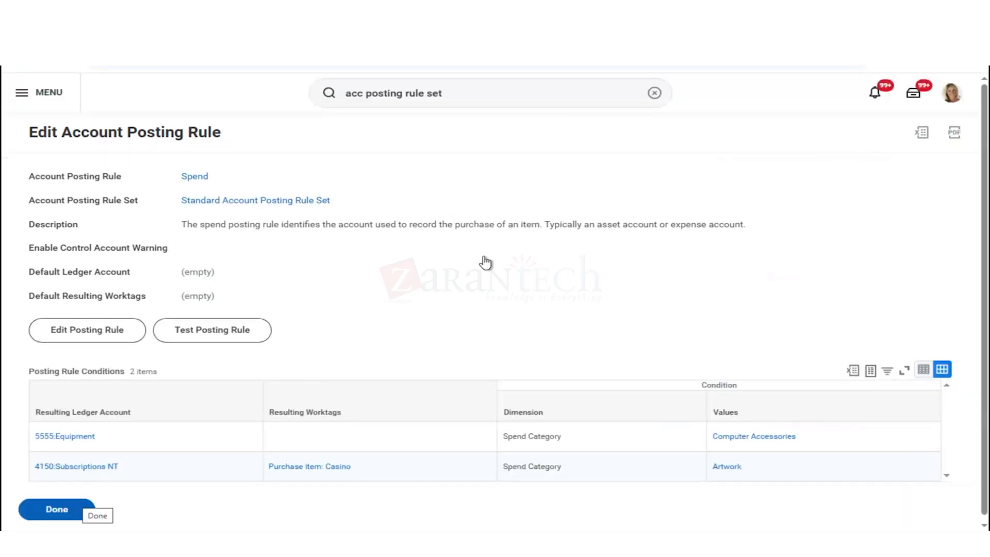
scroll(487, 262, "down", 1)
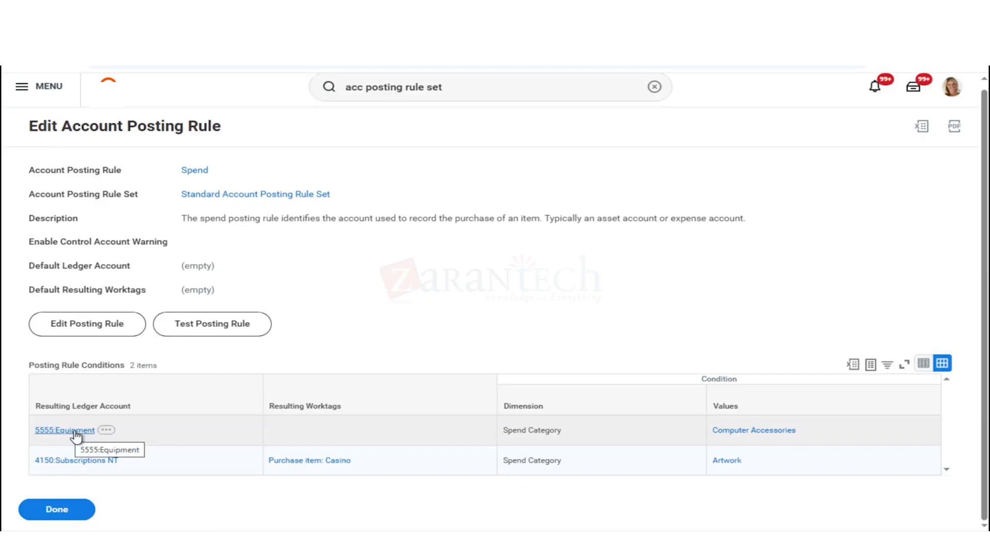
left_click(67, 510)
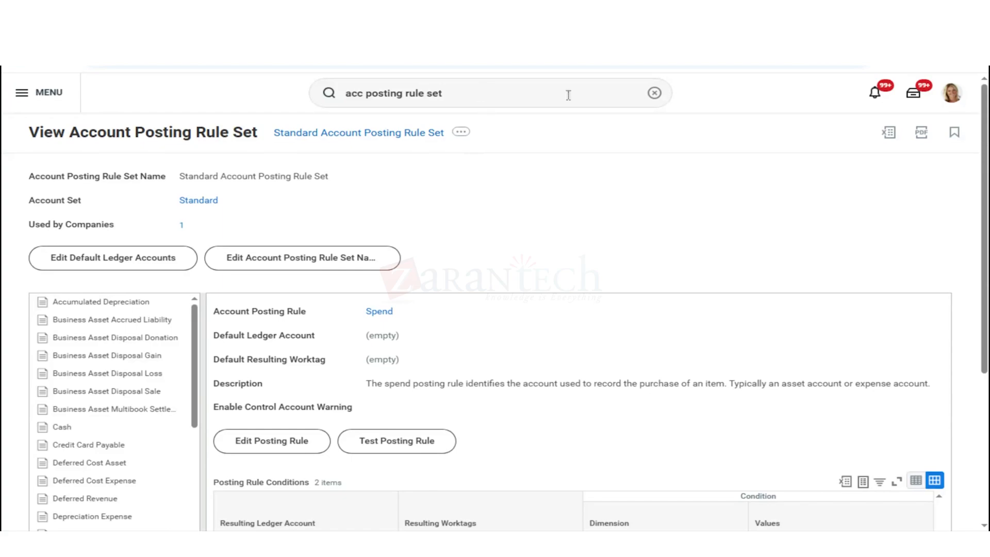
- Browse the full list of account posting rule sets in the View Account Posting Rule Set report, then cancel it
left_click(653, 94)
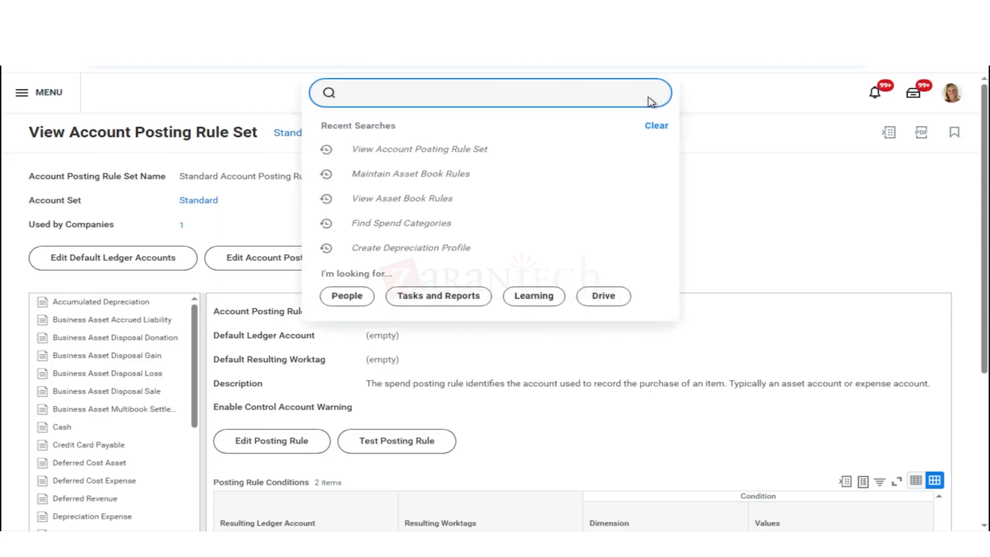
key("Down")
key("Return")
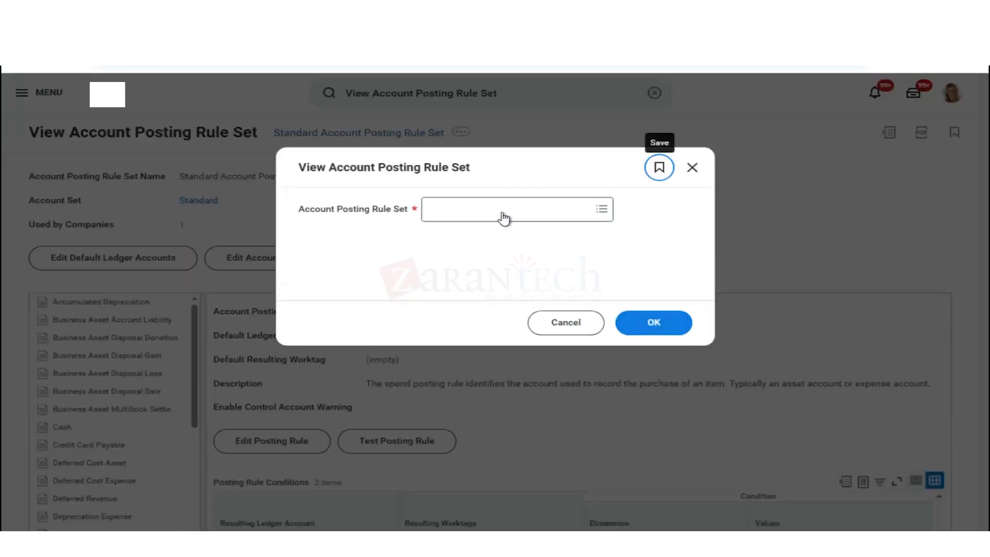
left_click(504, 211)
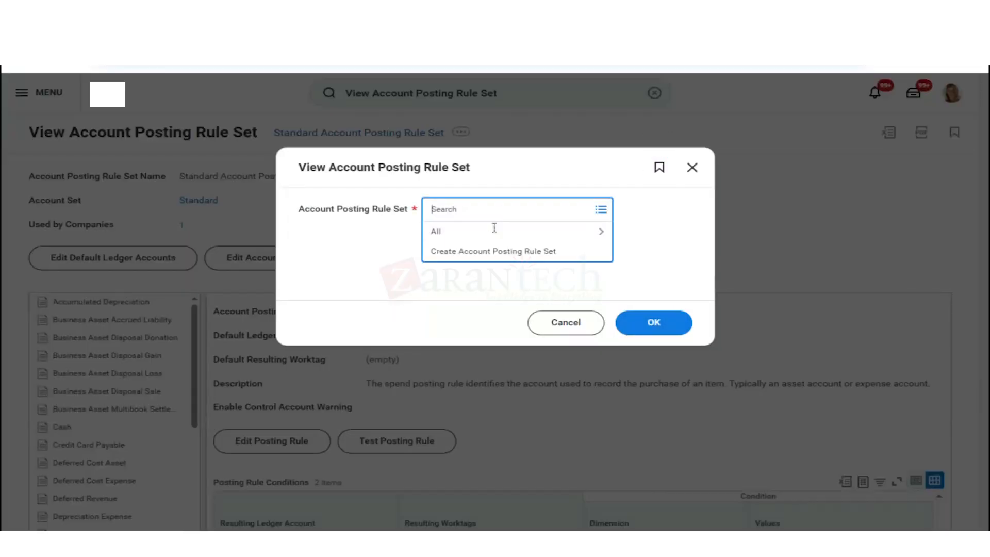
left_click(493, 238)
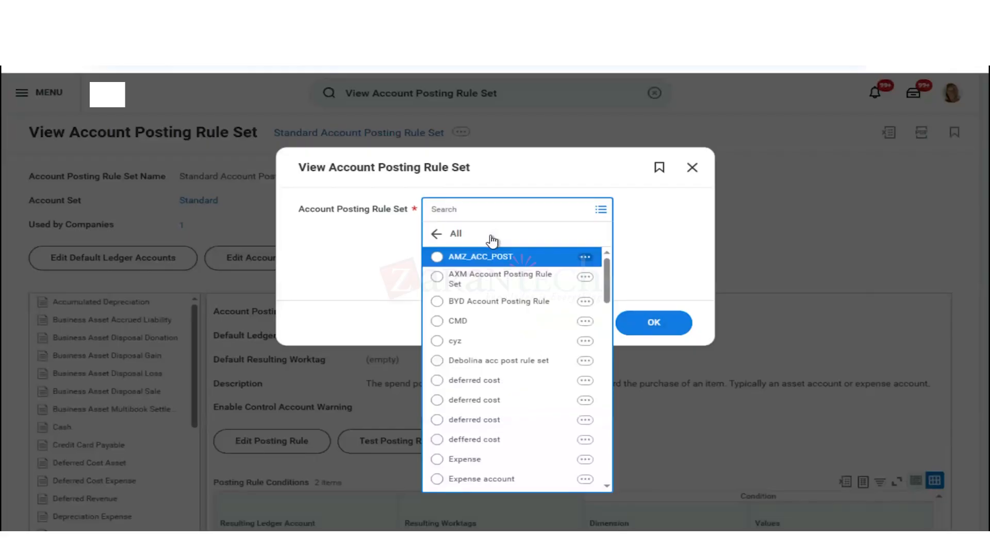
scroll(512, 342, "down", 15)
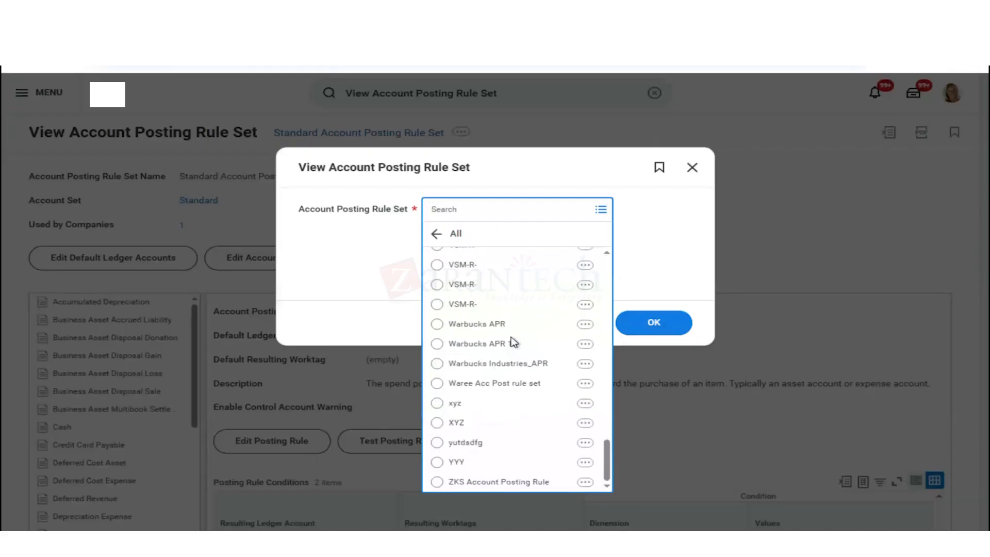
left_click(690, 234)
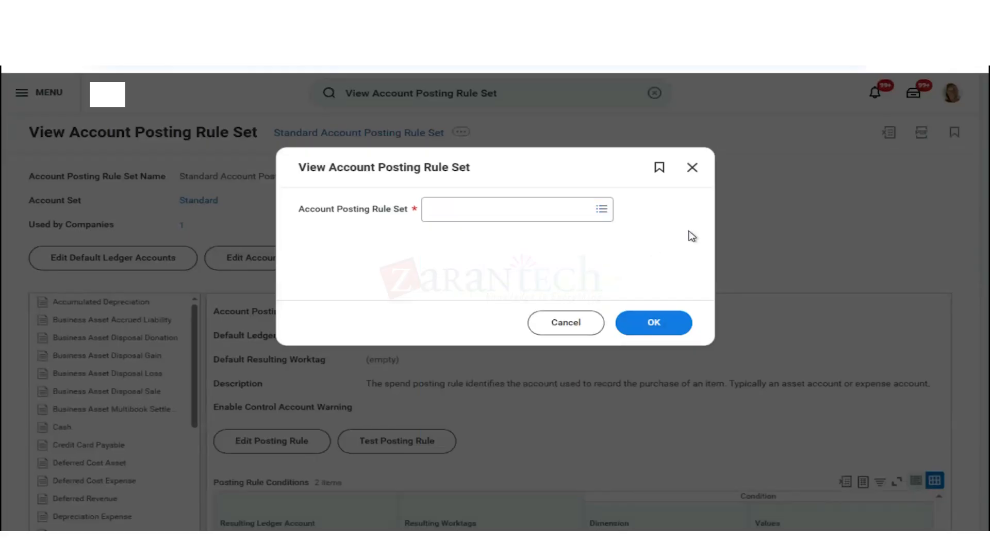
left_click(586, 325)
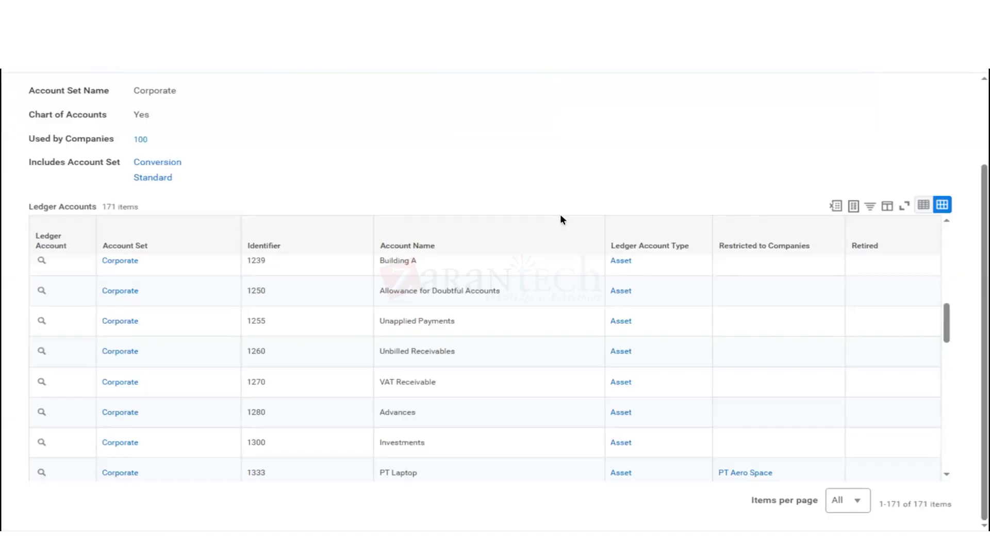
- Search for "GMS USA" and open the company Global Modern Services, Inc. (USA) from the full search results
scroll(562, 221, "up", 10)
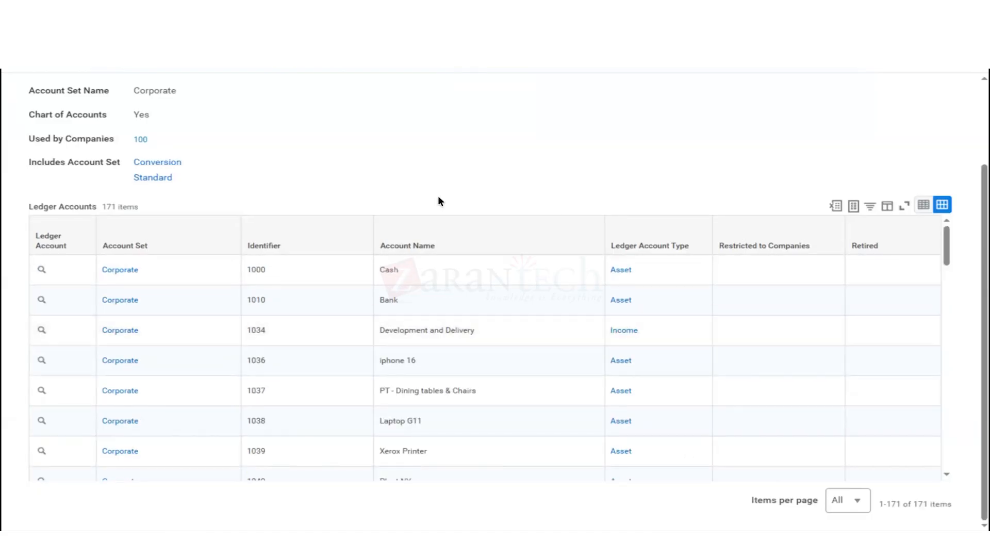
scroll(438, 196, "up", 2)
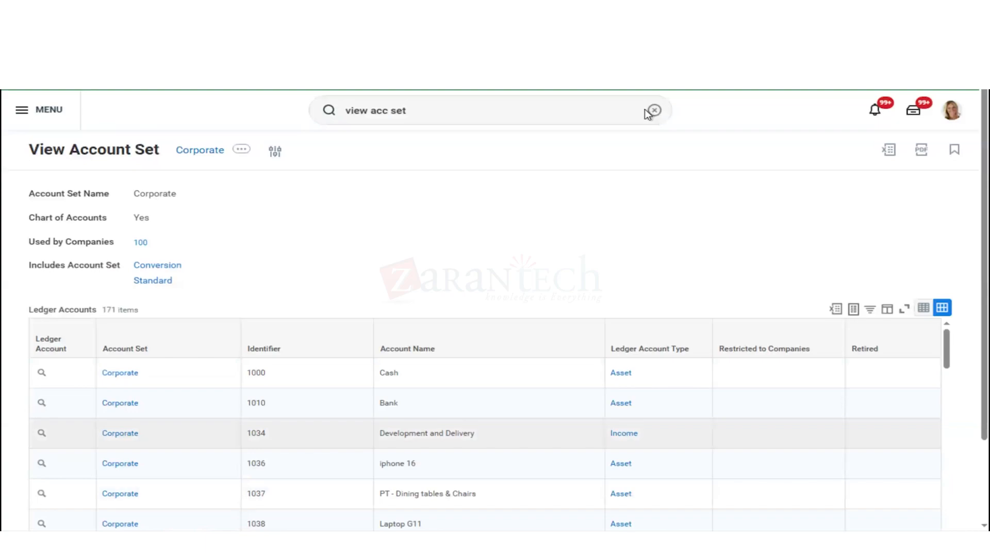
left_click(654, 111)
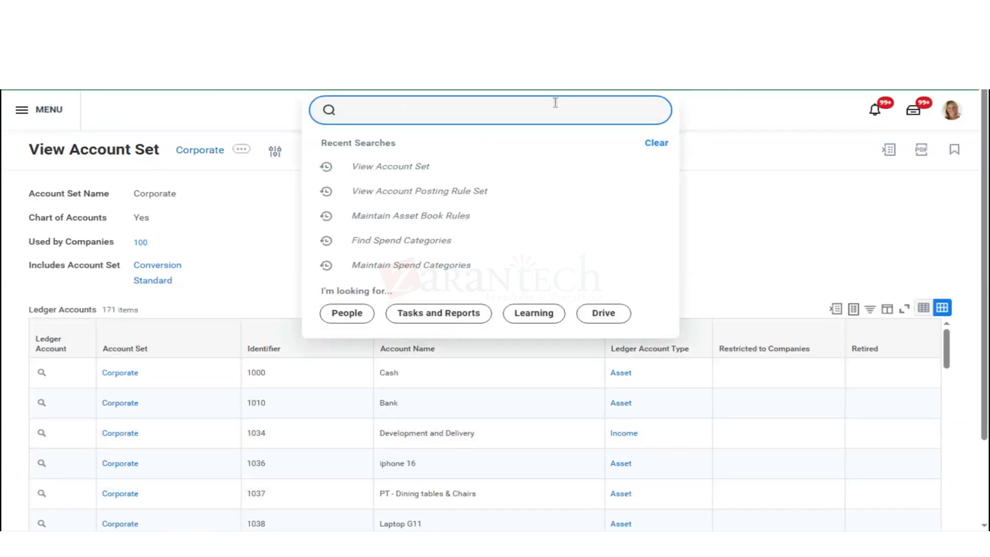
type("GMS")
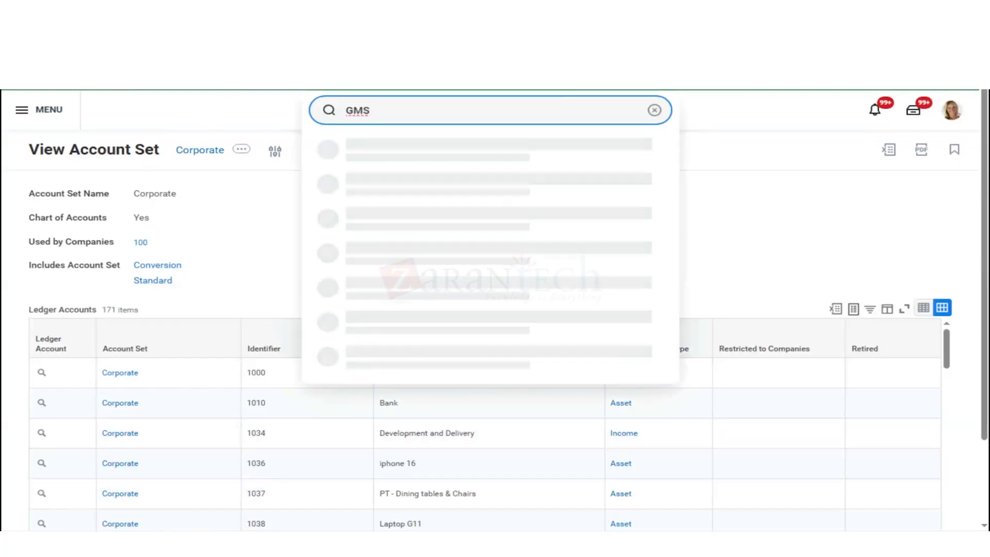
type(" USA")
key("Down")
key("Up")
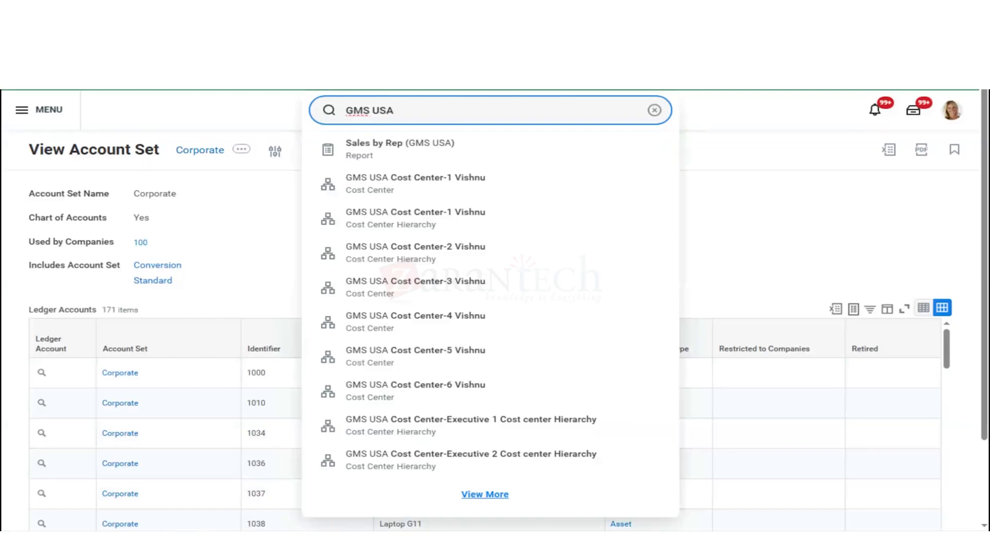
key("Escape")
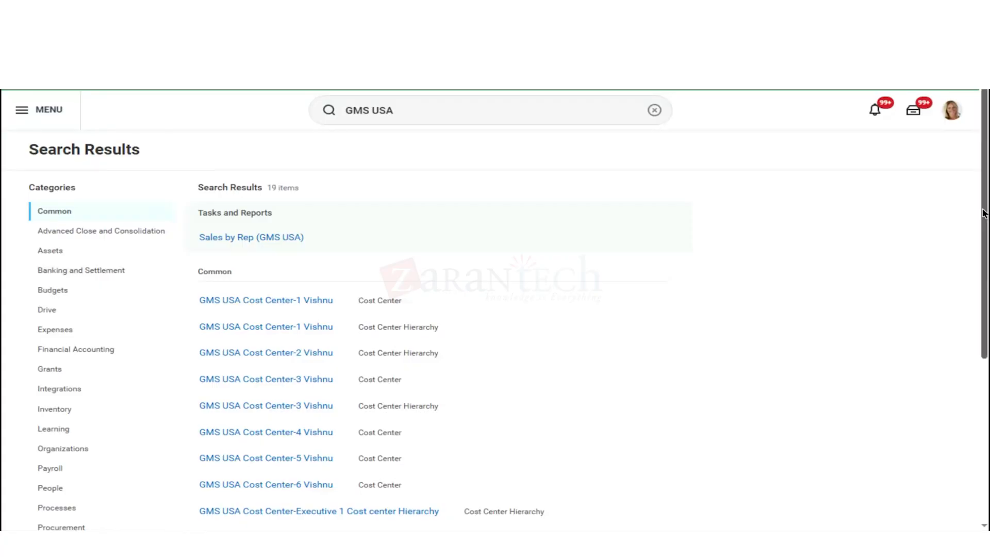
scroll(982, 219, "down", 3)
scroll(427, 449, "down", 3)
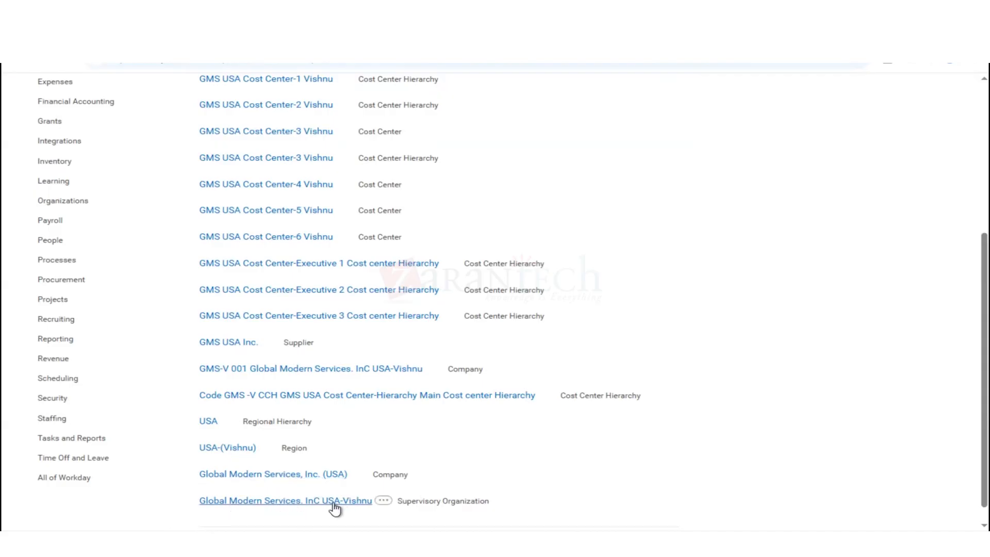
left_click(261, 475)
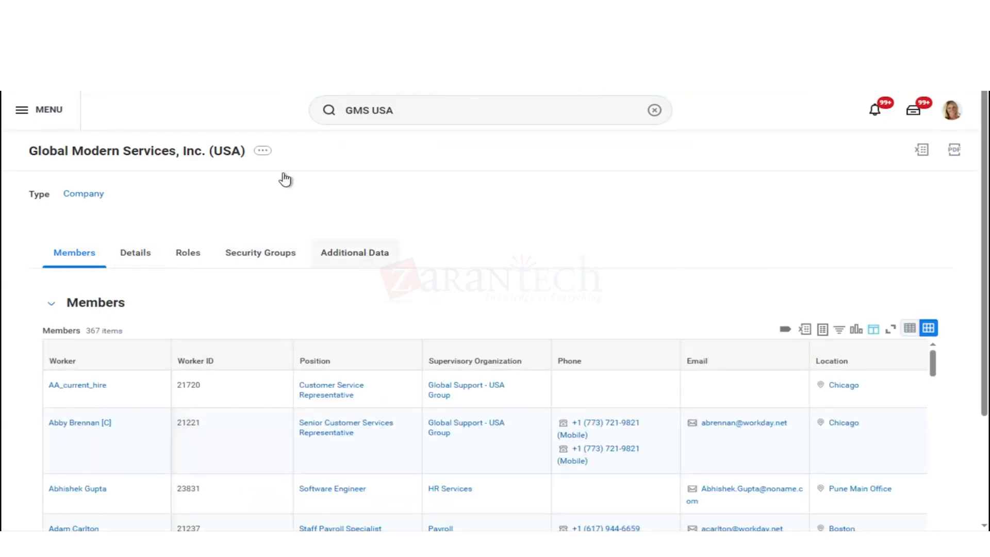
- View the company's accounting details and open its Standard Account Posting Rule set in a new browser tab
left_click(262, 153)
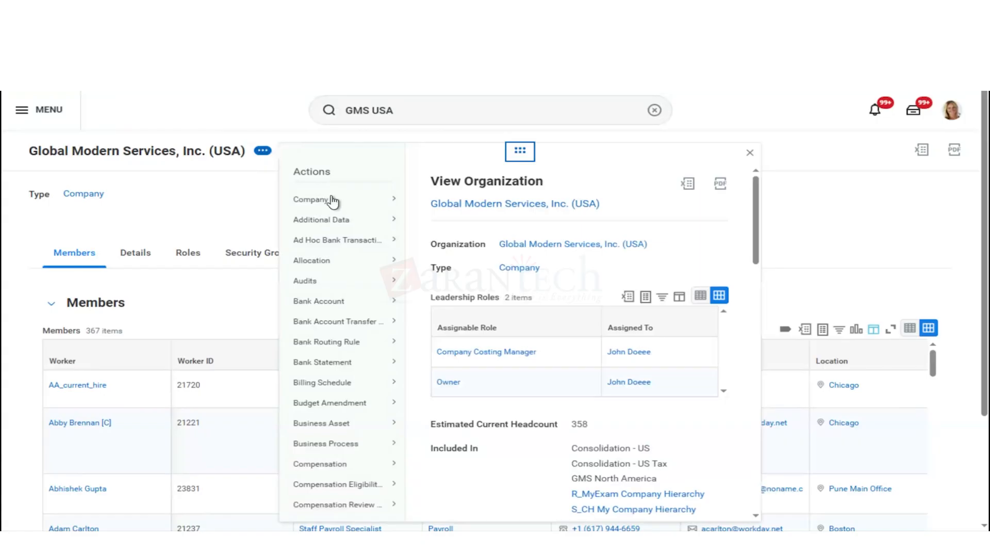
mouse_move(333, 201)
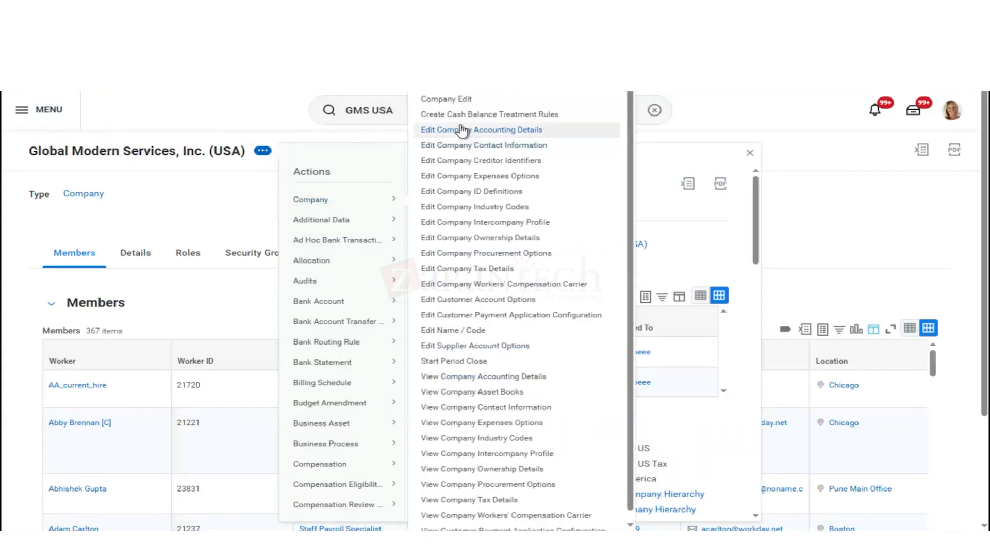
left_click(482, 382)
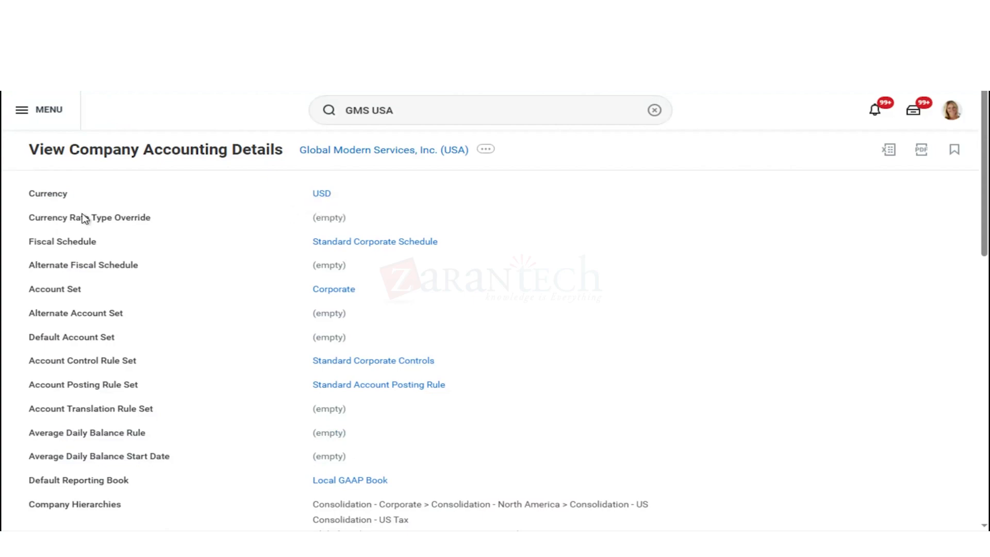
mouse_move(368, 252)
right_click(370, 390)
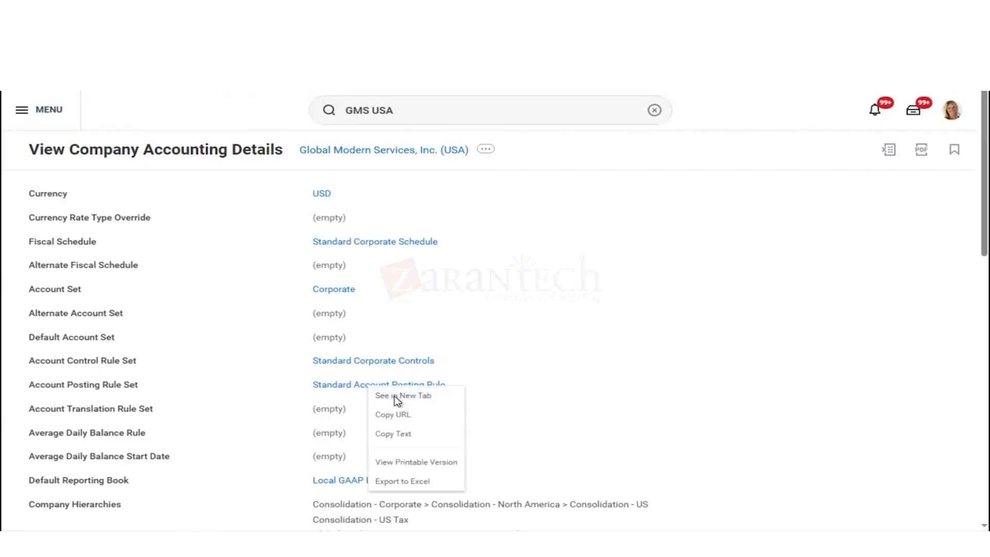
left_click(395, 397)
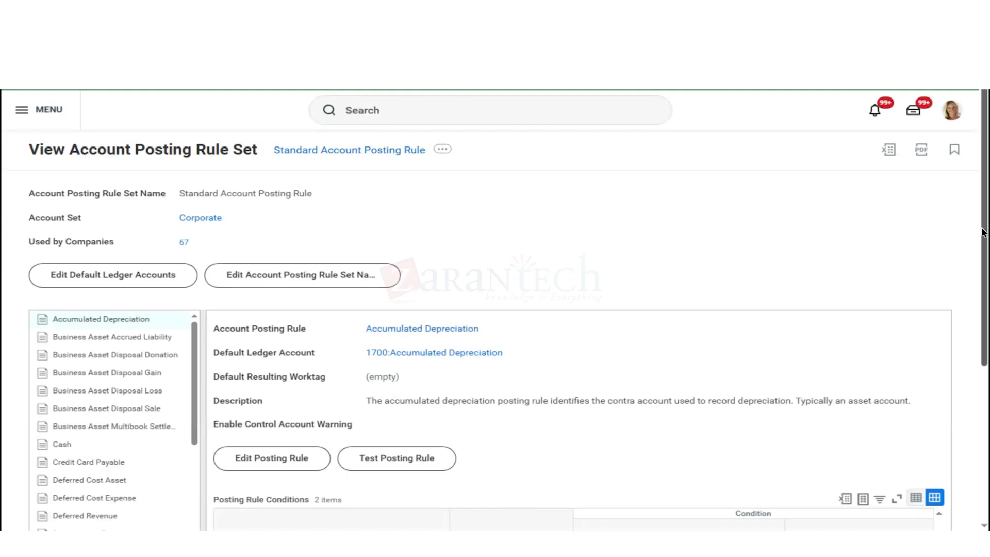
- Examine the Accumulated Depreciation posting rule's default ledger account and its full list of conditions
left_click_drag(983, 218, 983, 272)
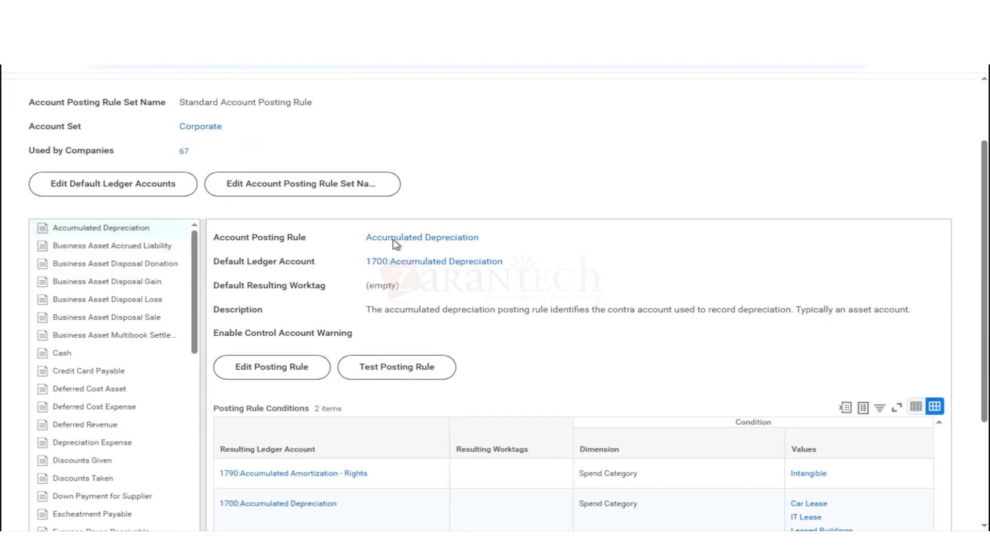
mouse_move(433, 266)
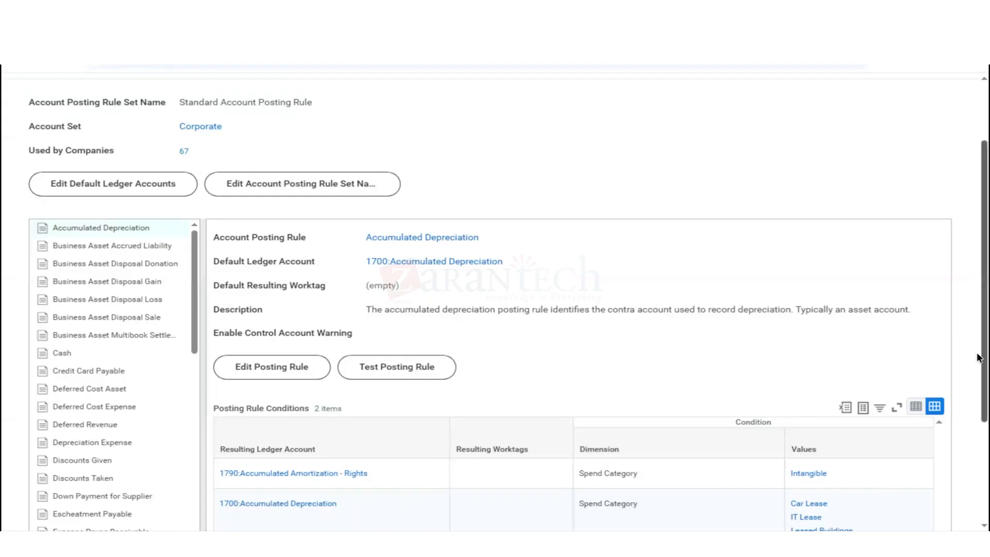
scroll(978, 361, "down", 3)
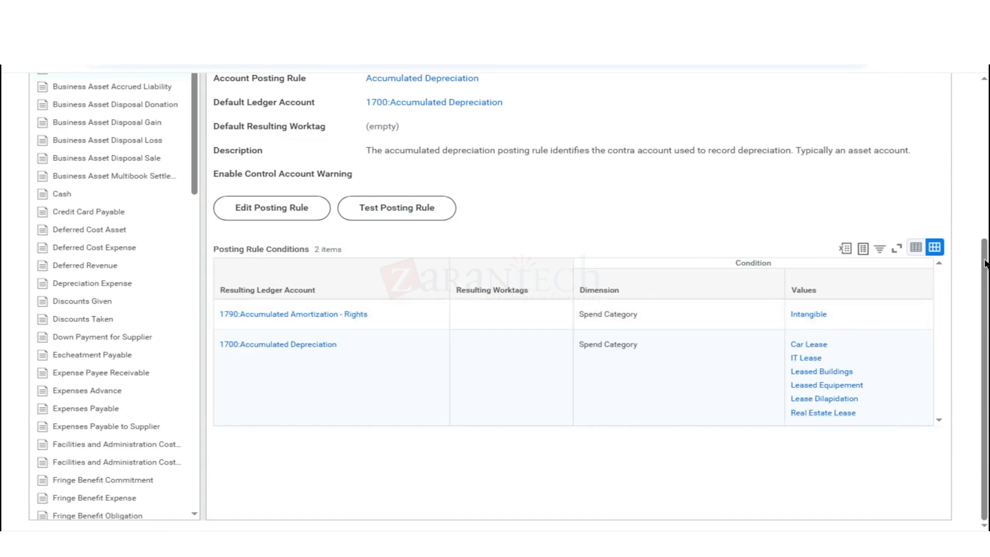
scroll(986, 213, "up", 2)
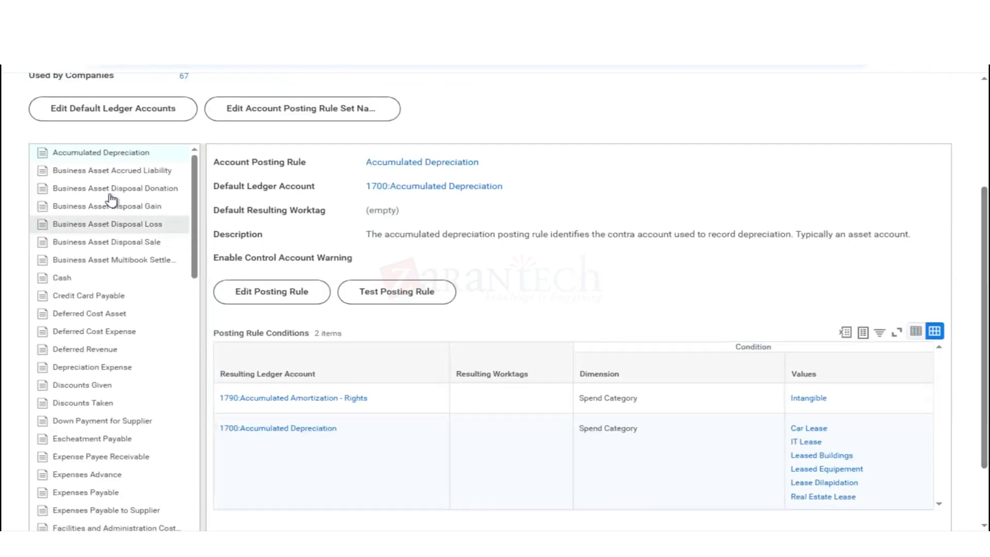
- Review the Business Asset posting rules one by one: Accrued Liability, Disposal Donation, Disposal Gain, Disposal Loss, Disposal Sale and Multibook Settlement
left_click(111, 175)
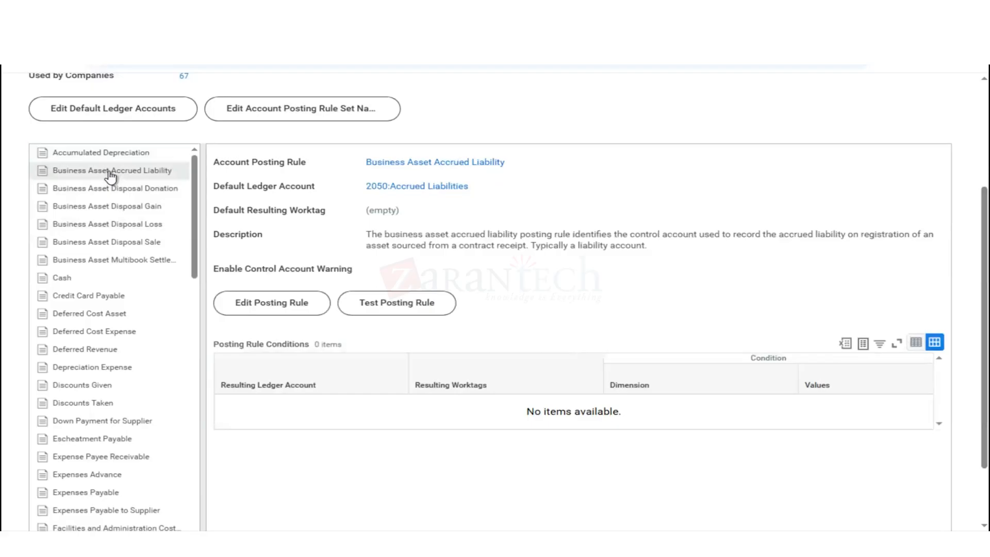
mouse_move(396, 198)
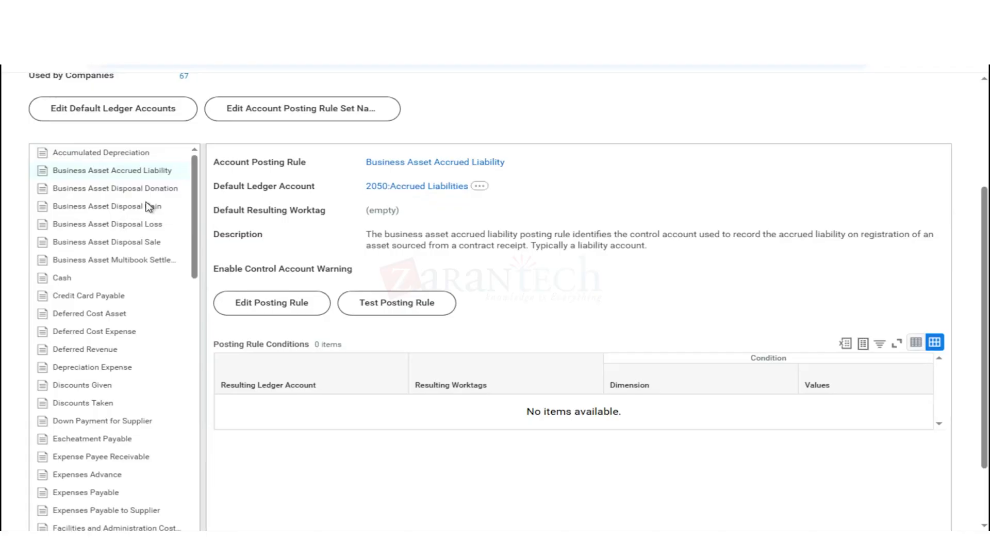
left_click(135, 189)
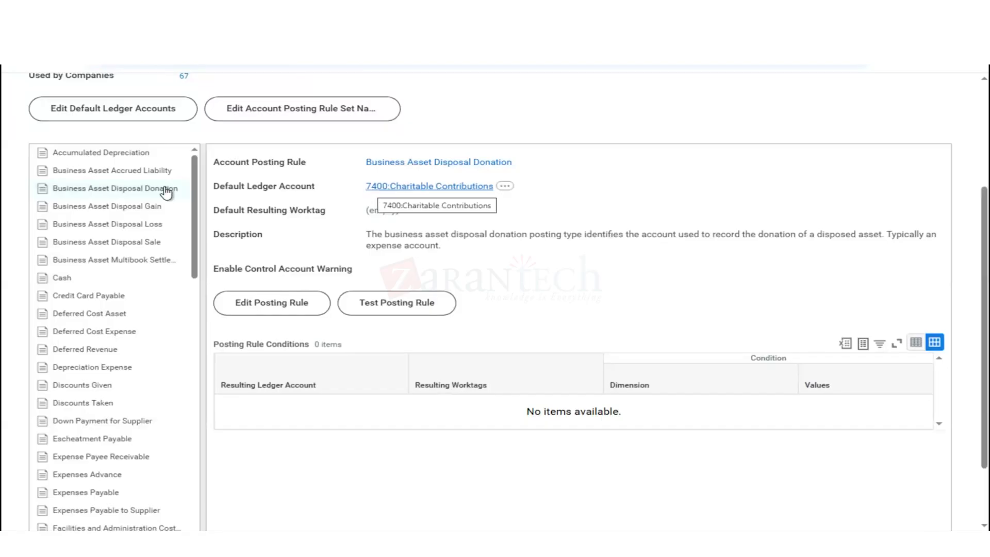
left_click(136, 209)
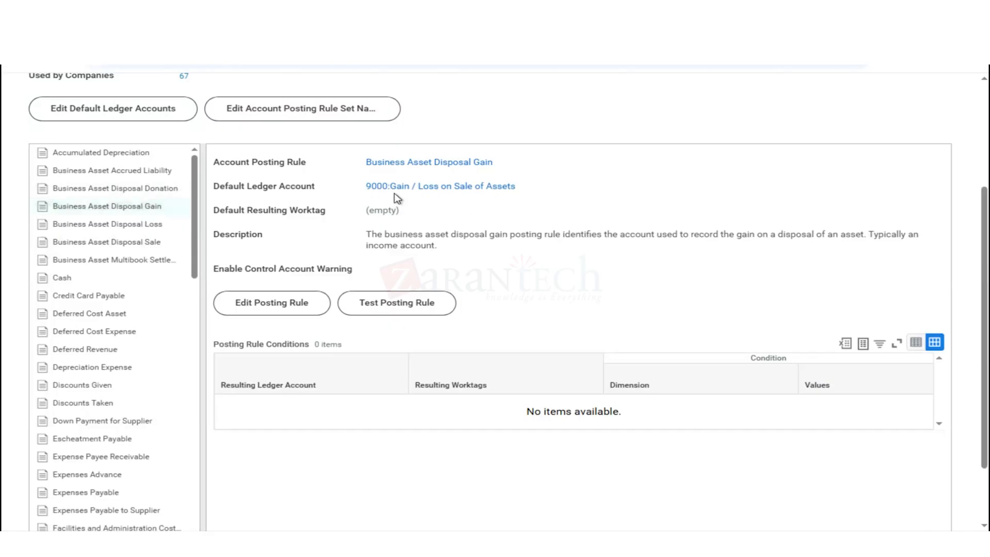
mouse_move(397, 194)
left_click(146, 227)
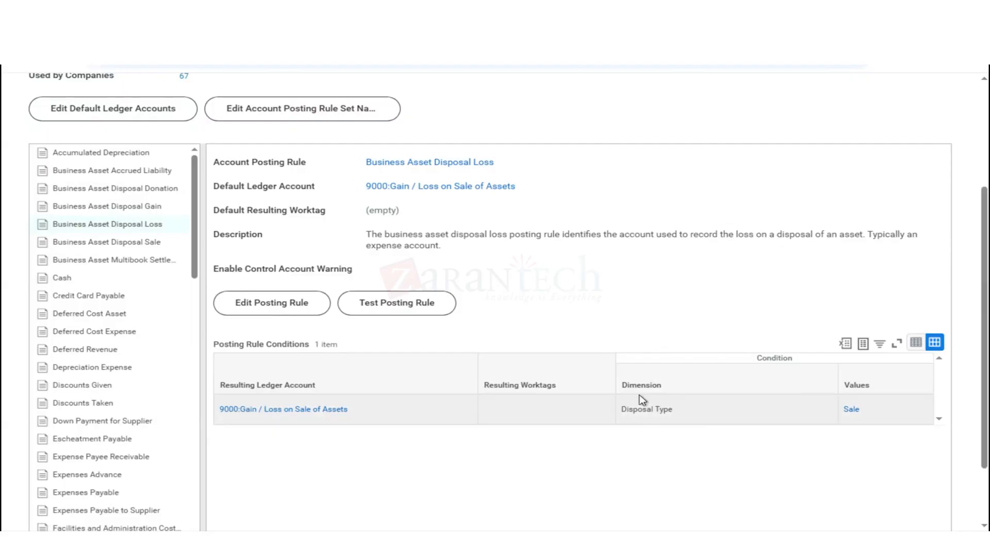
left_click(127, 246)
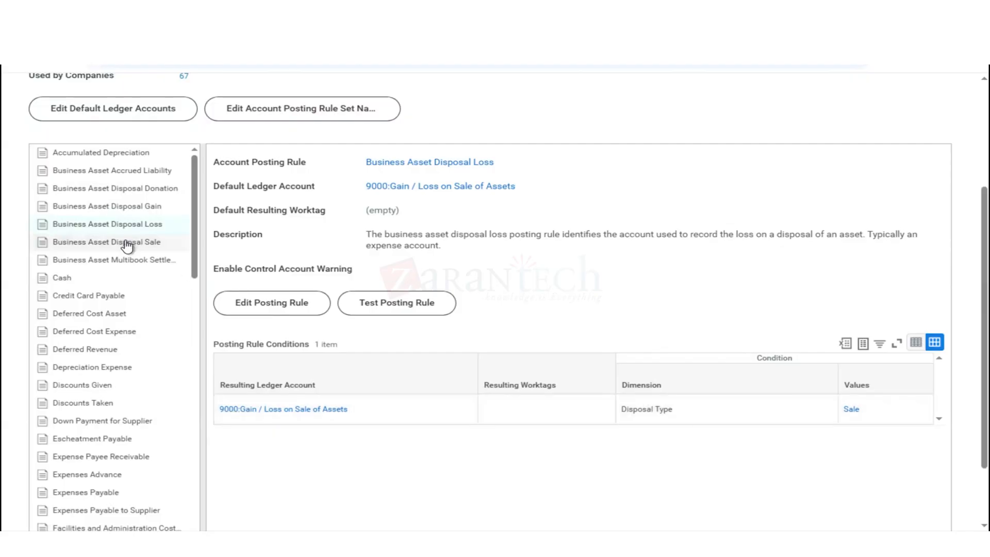
left_click(133, 264)
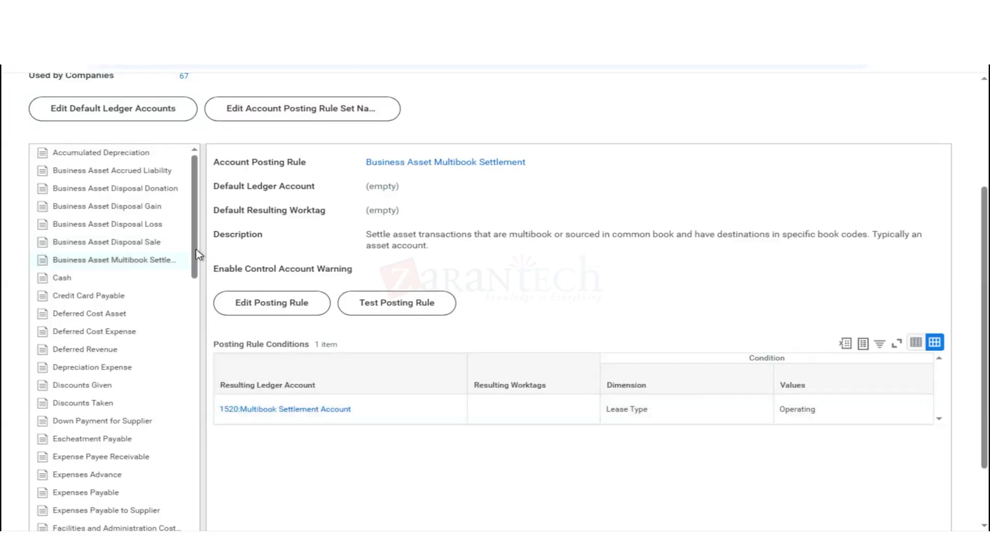
- Find the lease posting rules in the rule set and review Lease Asset, Lease Asset Contra, Lease Expense and Lease Liability
scroll(205, 400, "down", 9)
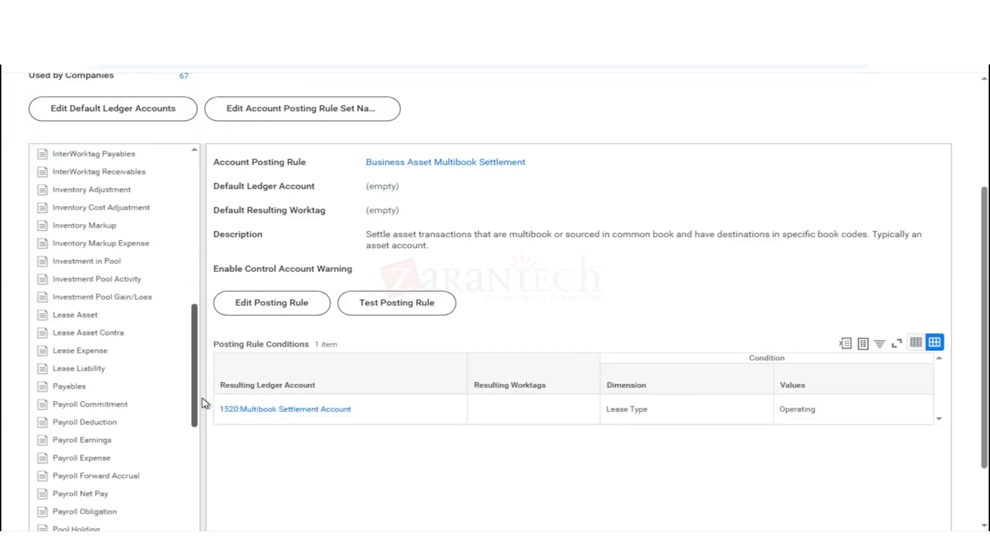
scroll(201, 454, "down", 6)
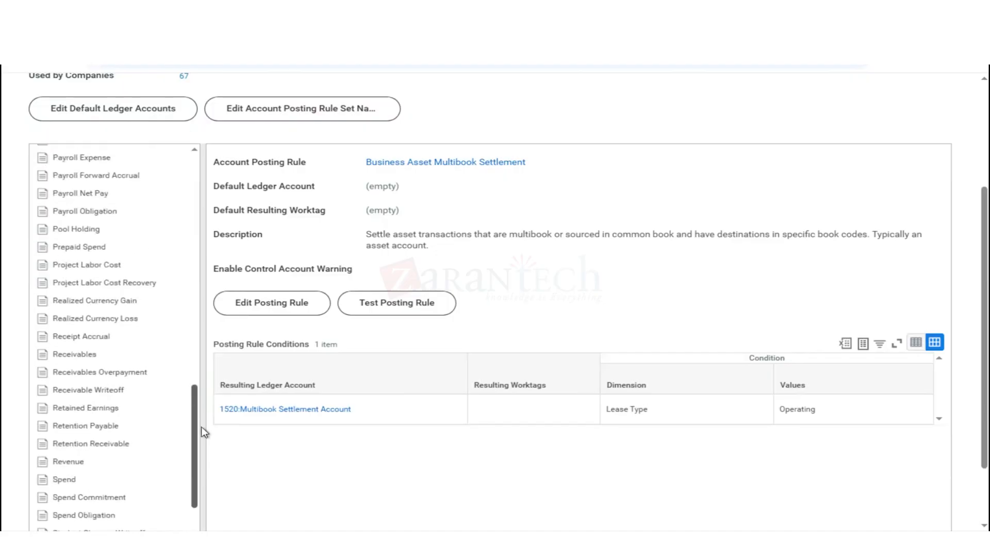
scroll(200, 413, "up", 6)
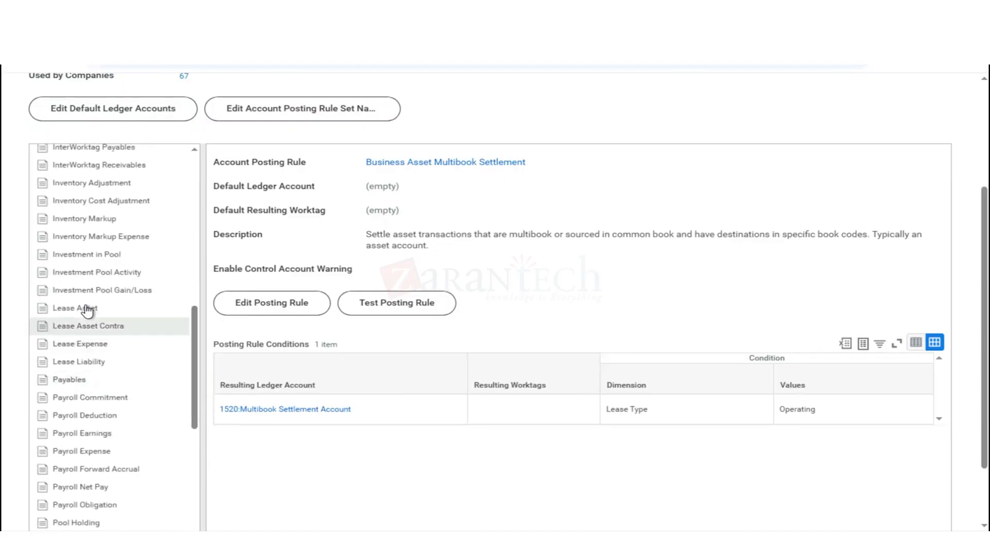
left_click(87, 308)
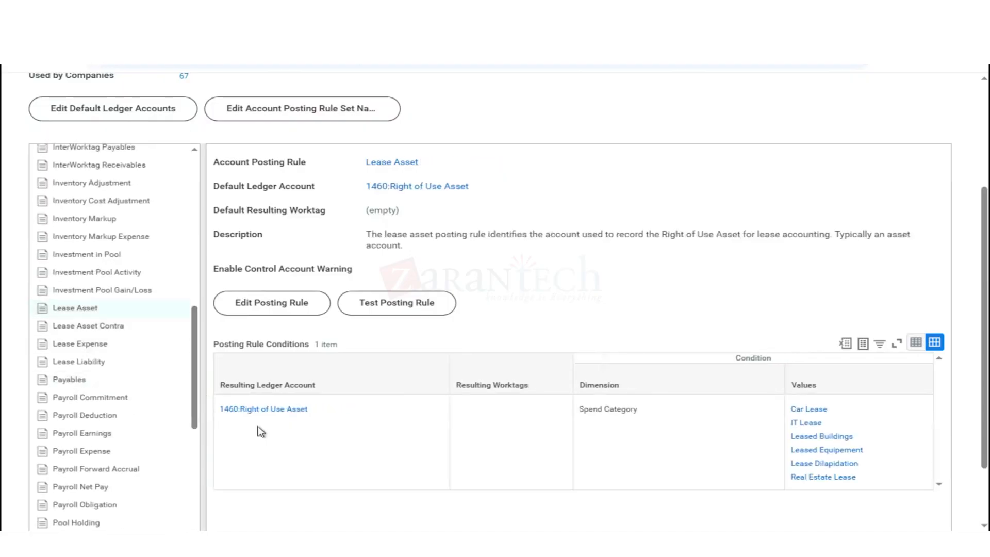
mouse_move(265, 412)
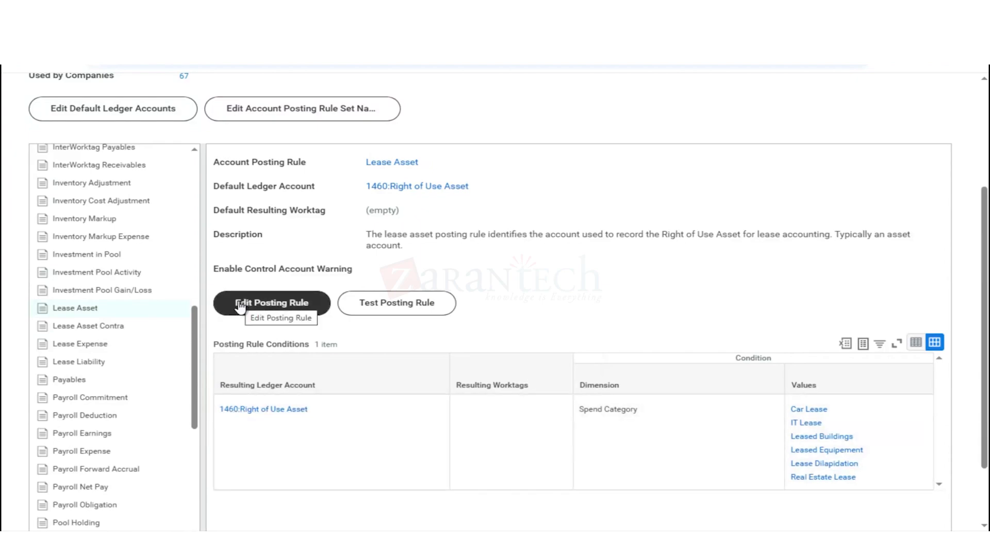
left_click(87, 328)
left_click(95, 345)
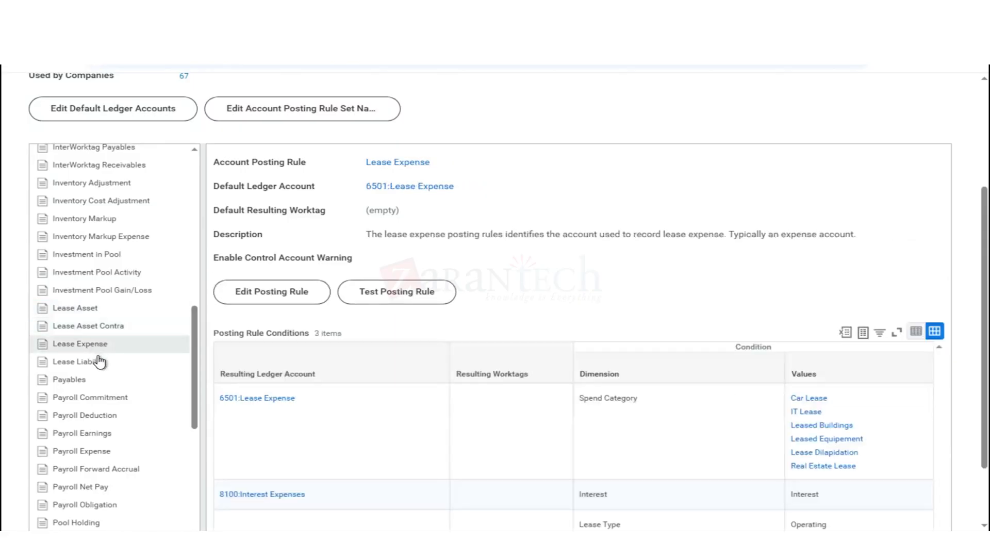
left_click(98, 363)
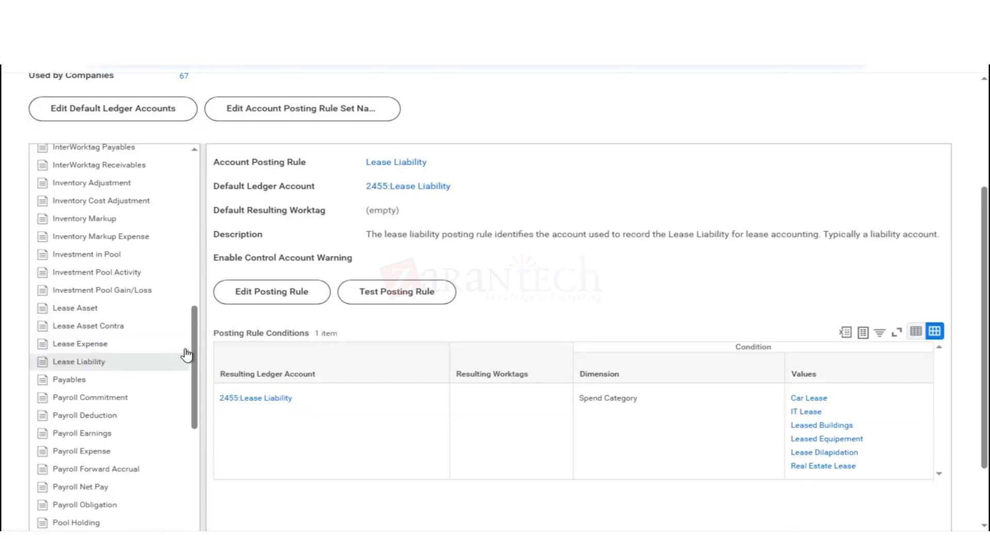
- Display the Spend posting rule and read through its conditions, checking resulting ledger accounts against spend categories to the end of the list
scroll(195, 431, "down", 9)
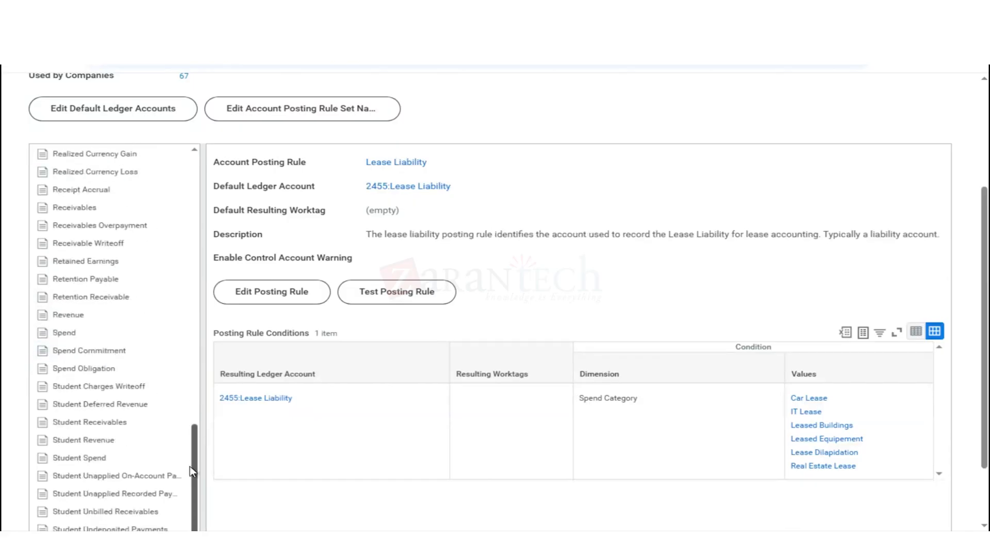
left_click(63, 331)
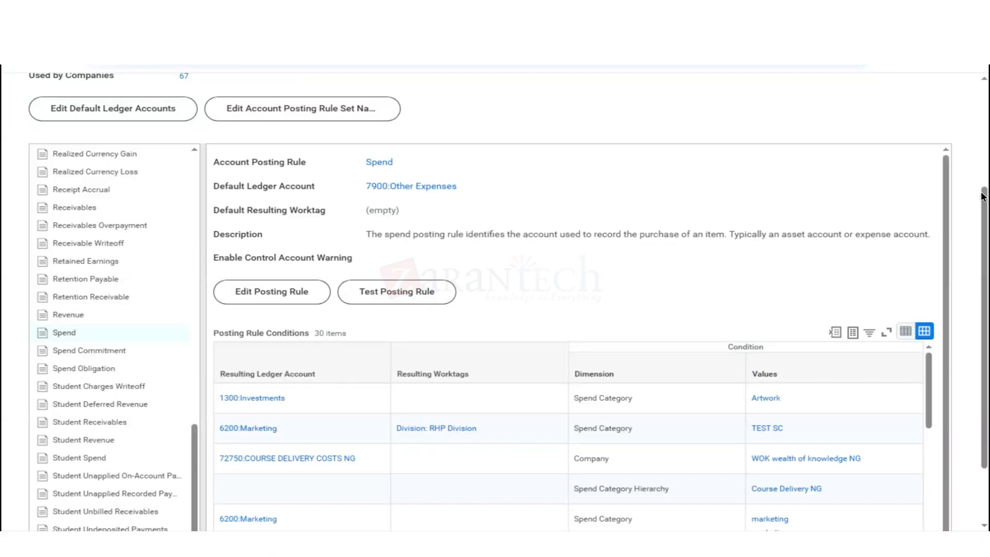
scroll(982, 196, "down", 3)
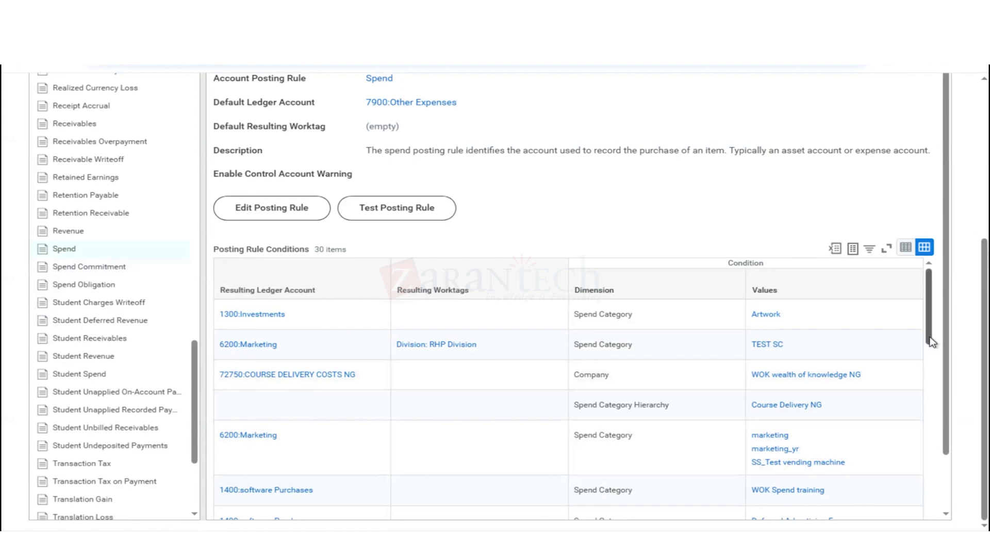
left_click_drag(930, 353, 932, 374)
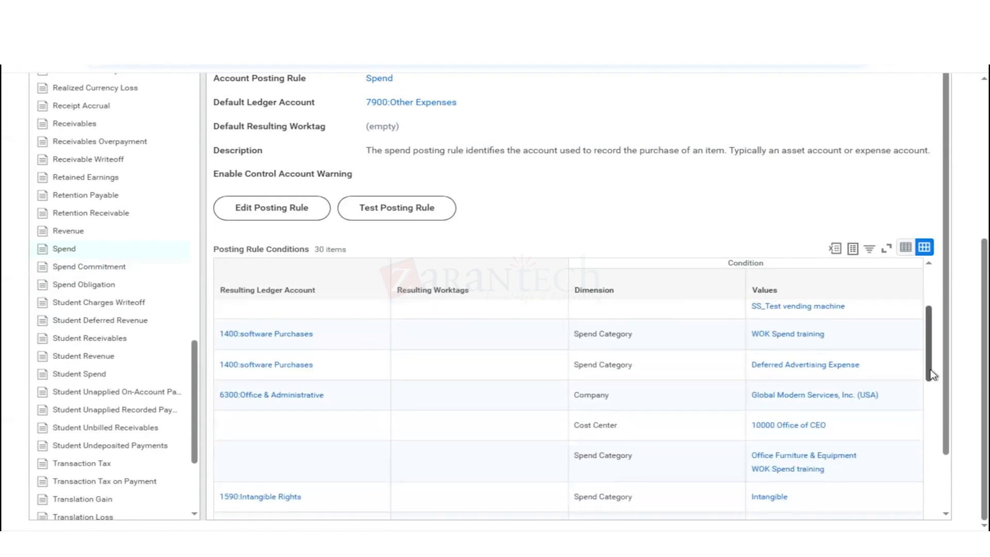
mouse_move(259, 343)
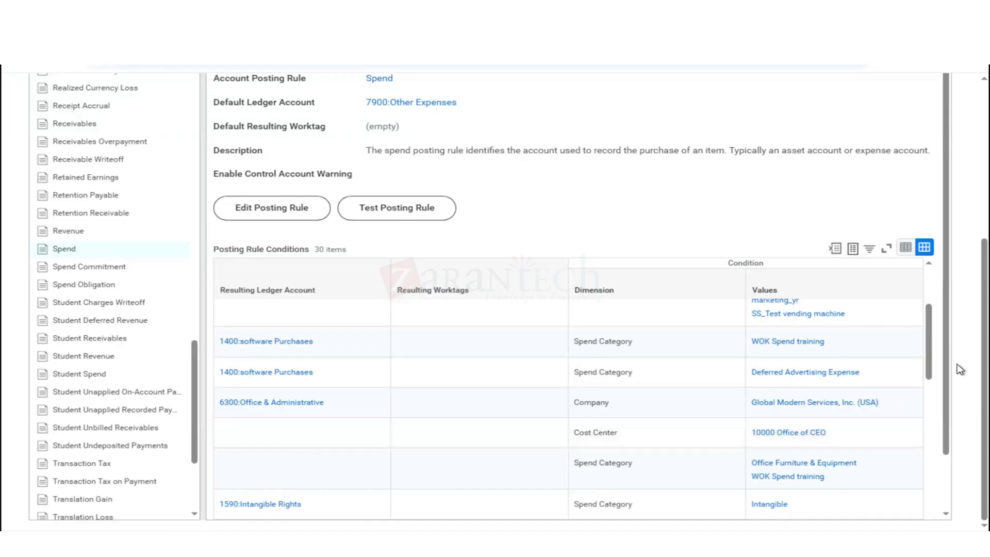
scroll(933, 380, "down", 3)
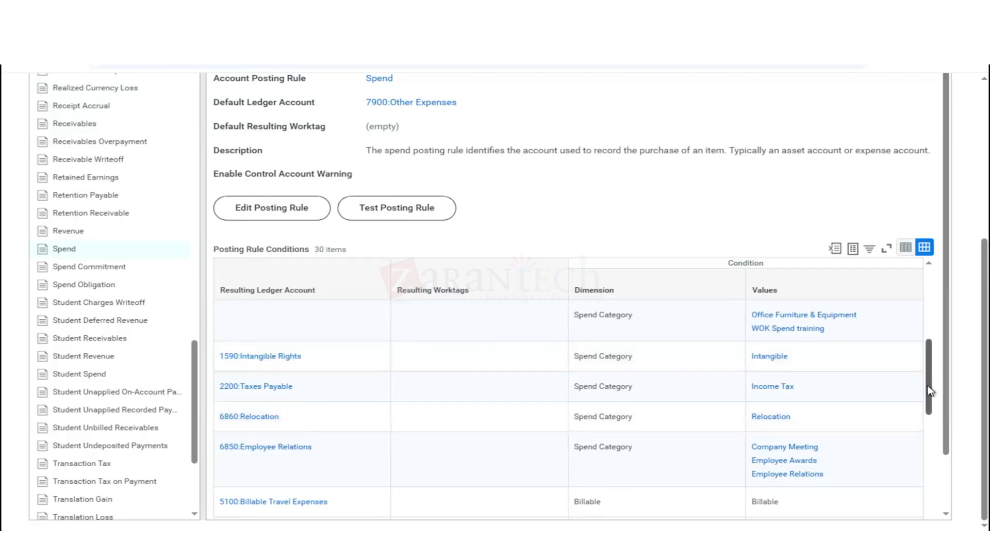
left_click_drag(930, 391, 930, 444)
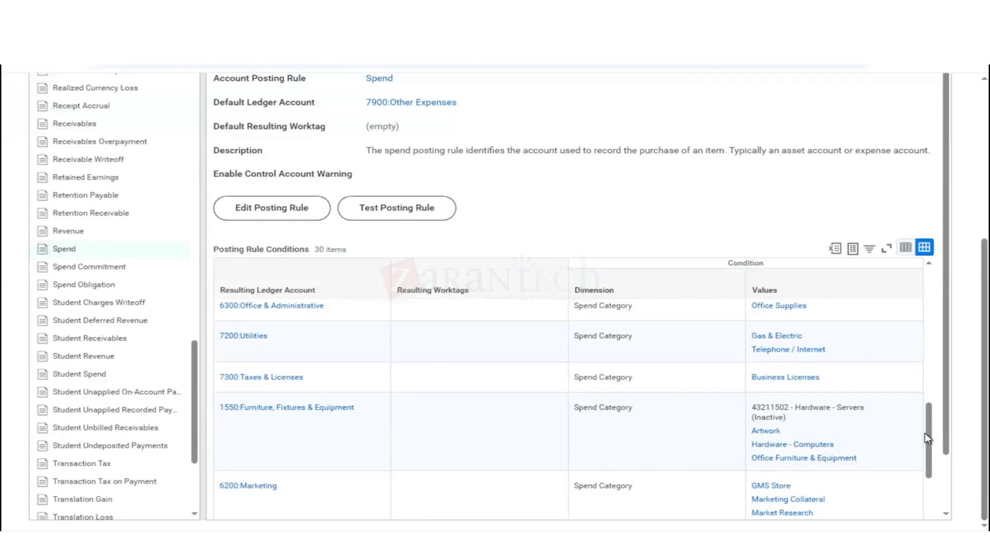
left_click_drag(929, 438, 923, 529)
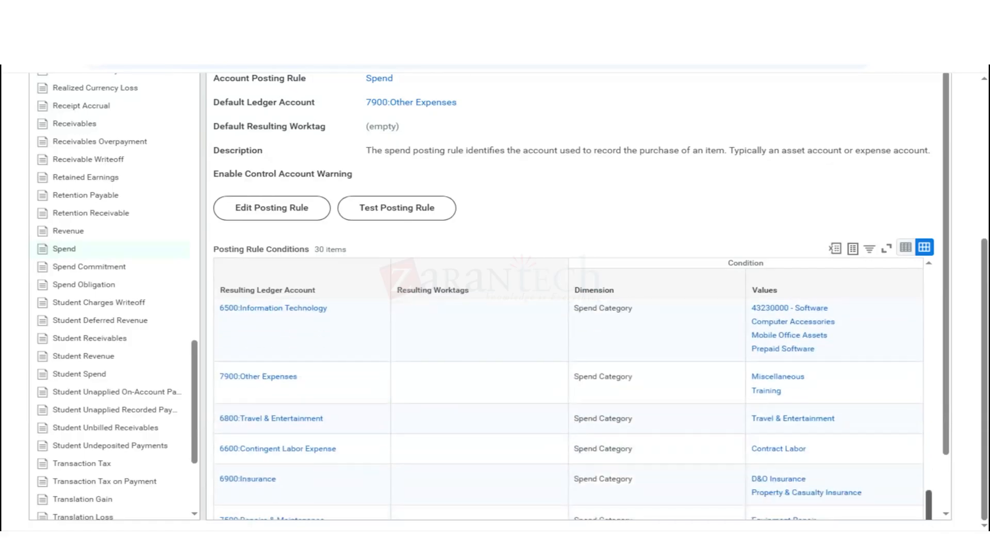
scroll(949, 486, "down", 2)
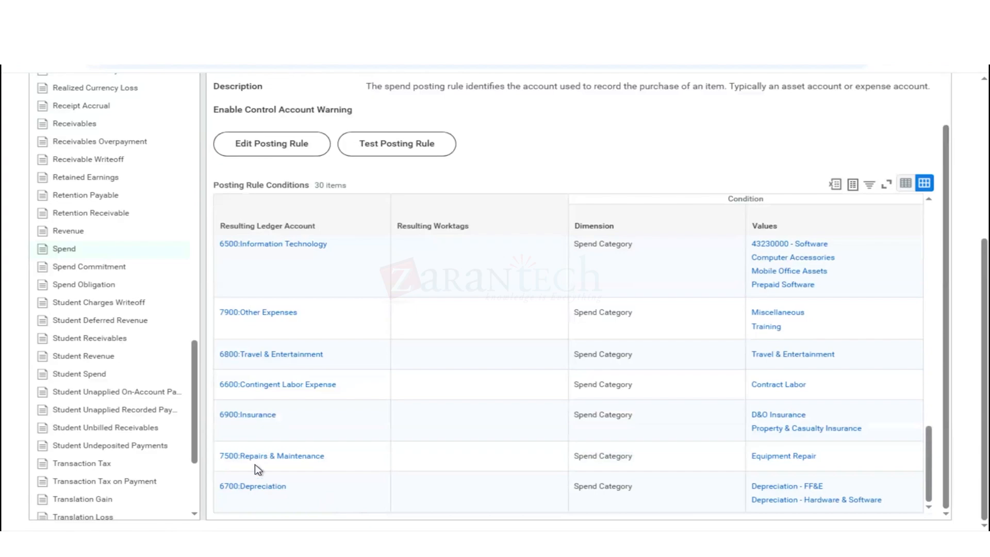
- Open the 6700:Depreciation ledger account from the Spend rule's conditions in a new browser tab
mouse_move(249, 491)
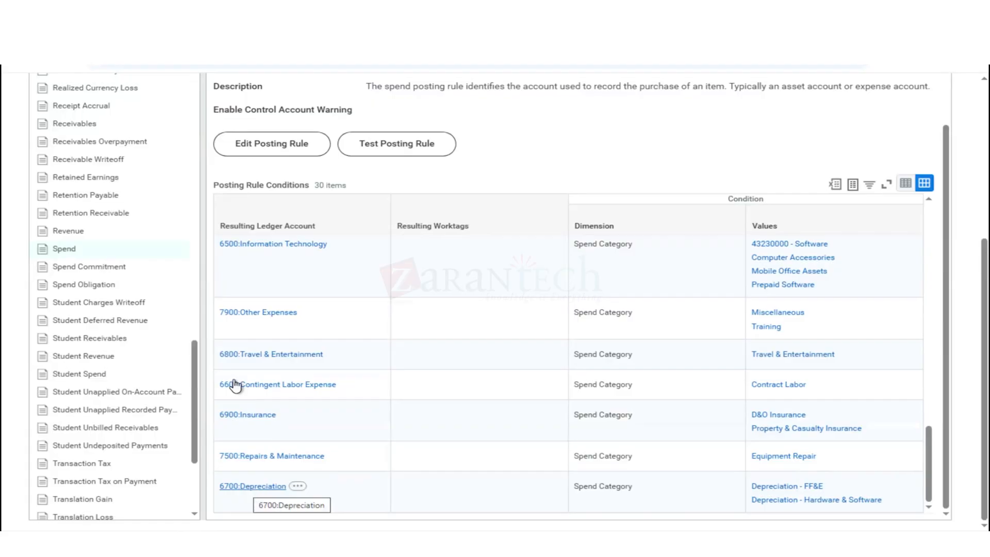
right_click(262, 488)
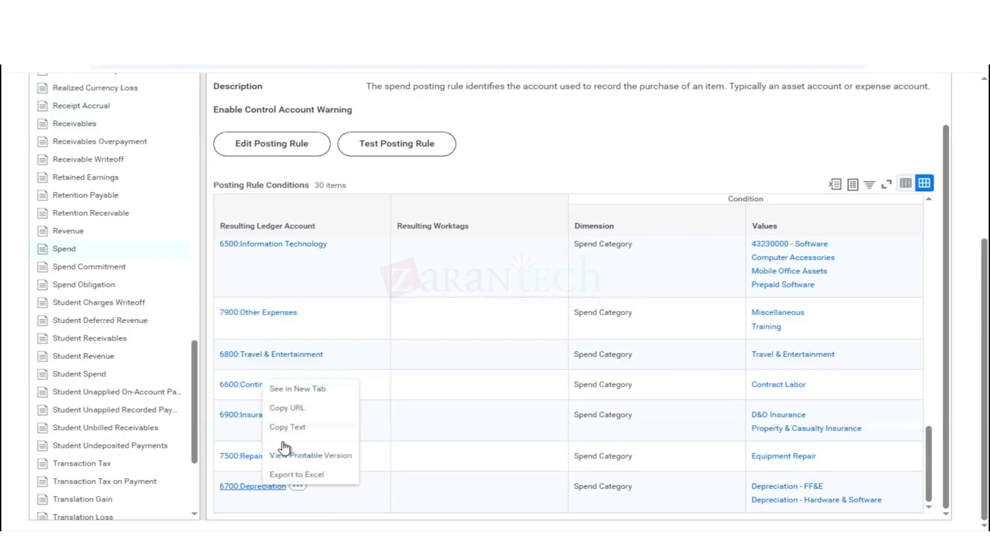
left_click(305, 394)
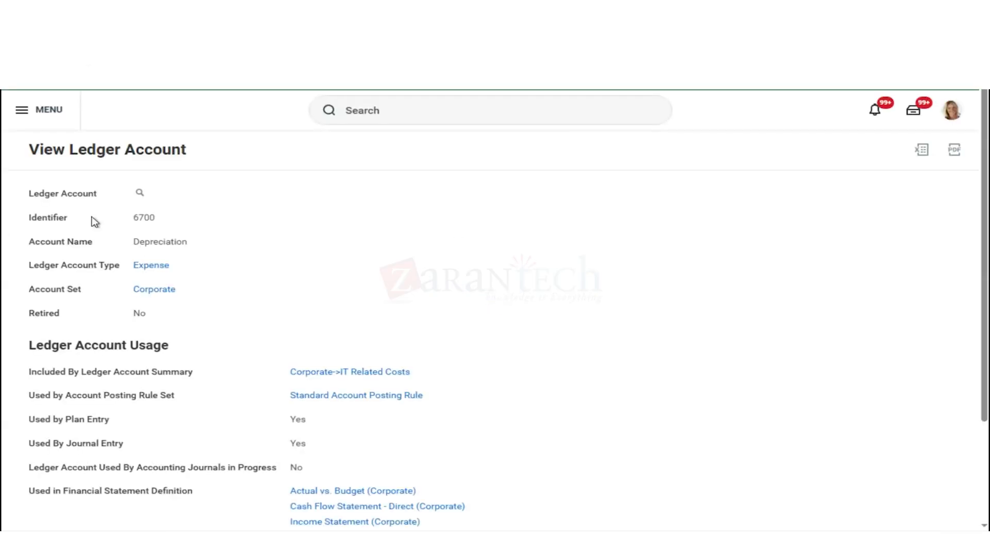
- Check the Depreciation ledger account's identifier and name, and return to the Spend rule in the Standard Account Posting Rule set
double_click(169, 221)
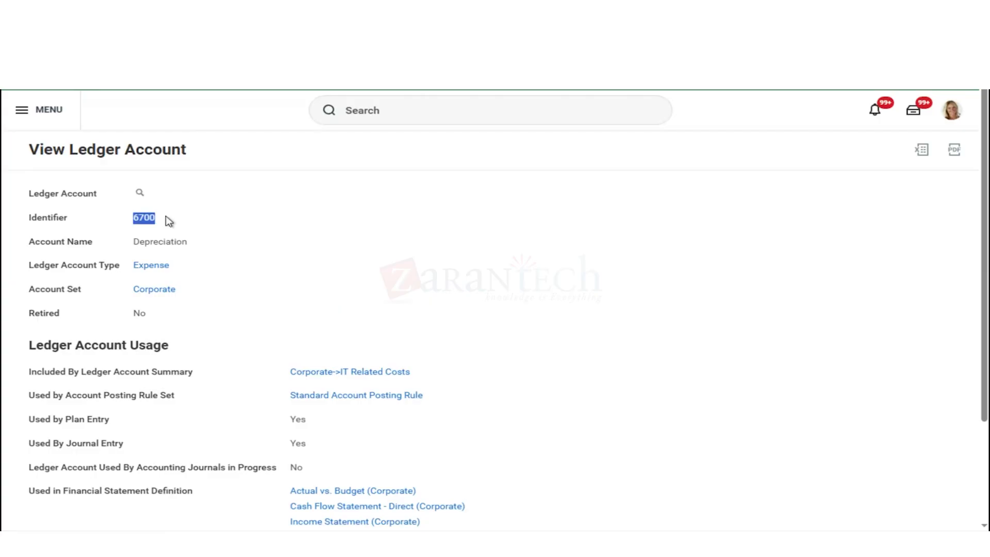
left_click(216, 239)
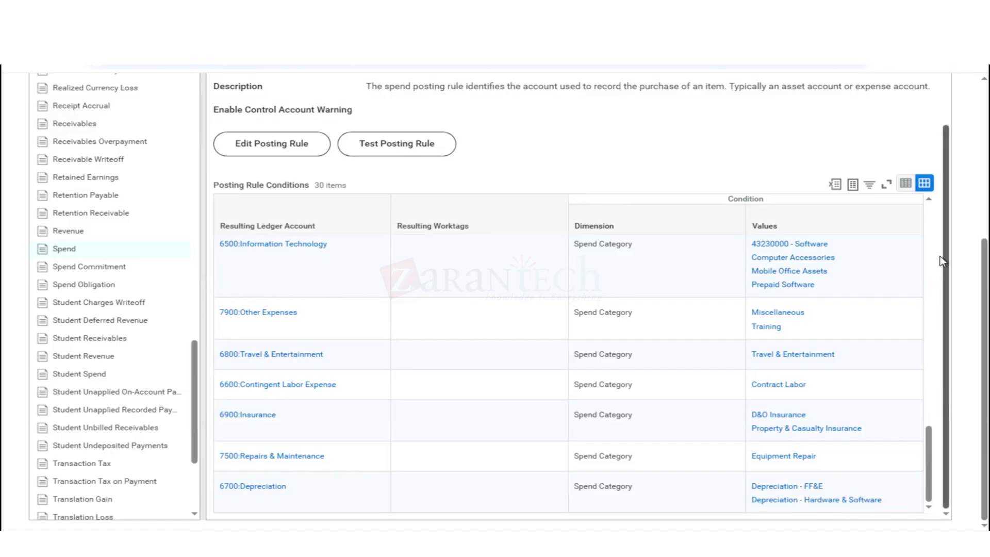
scroll(953, 252, "up", 1)
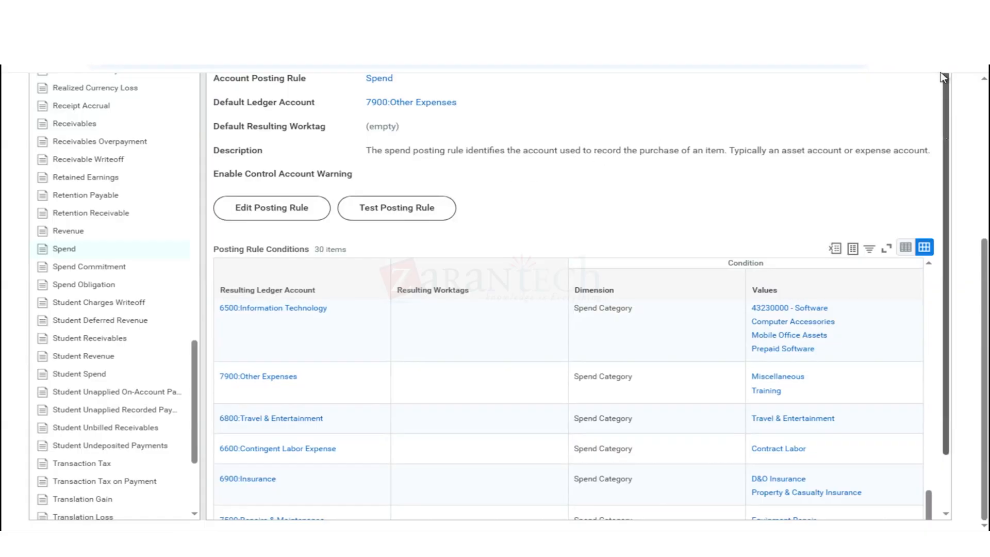
left_click_drag(988, 268, 981, 121)
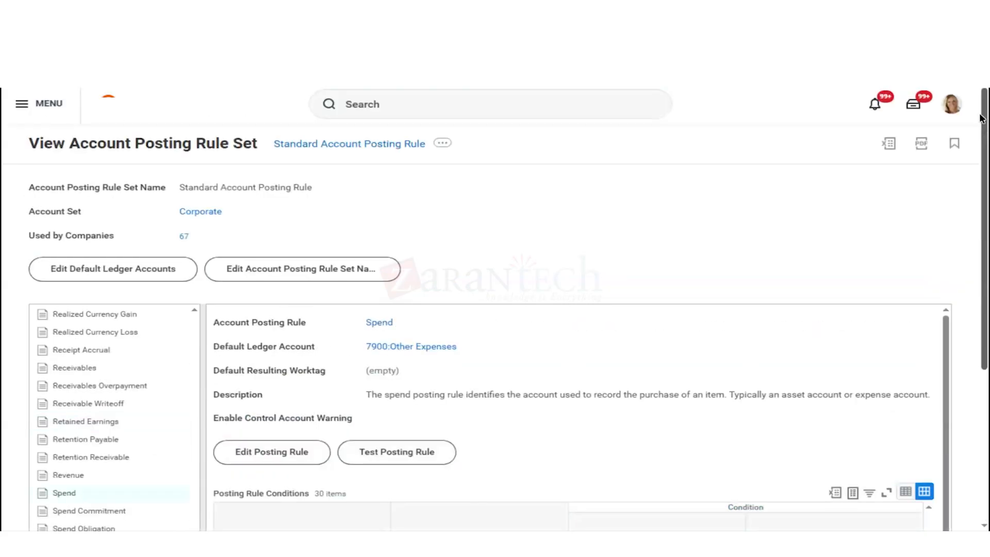
- Search for "view asset book", open the View Asset Books report and look through the listed asset books
left_click(524, 105)
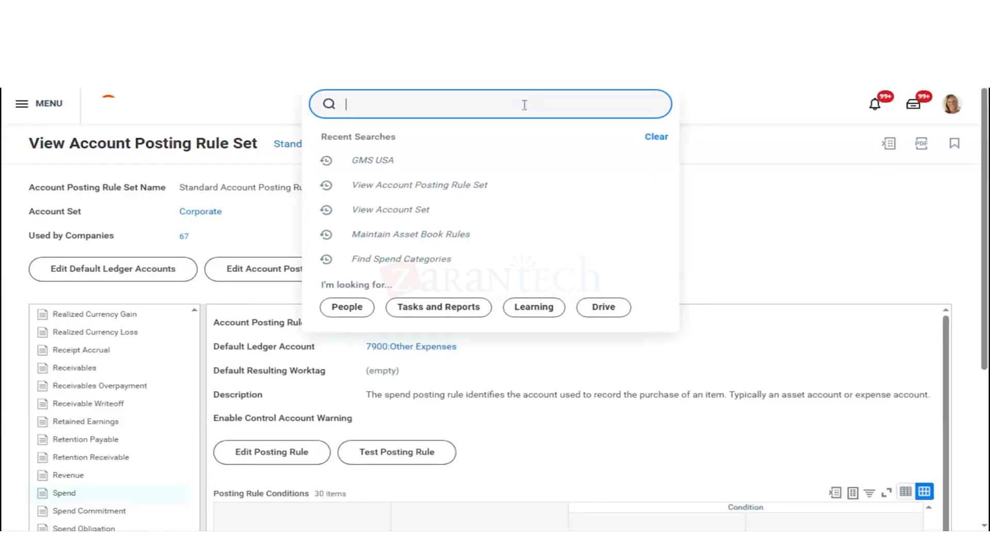
type("view a")
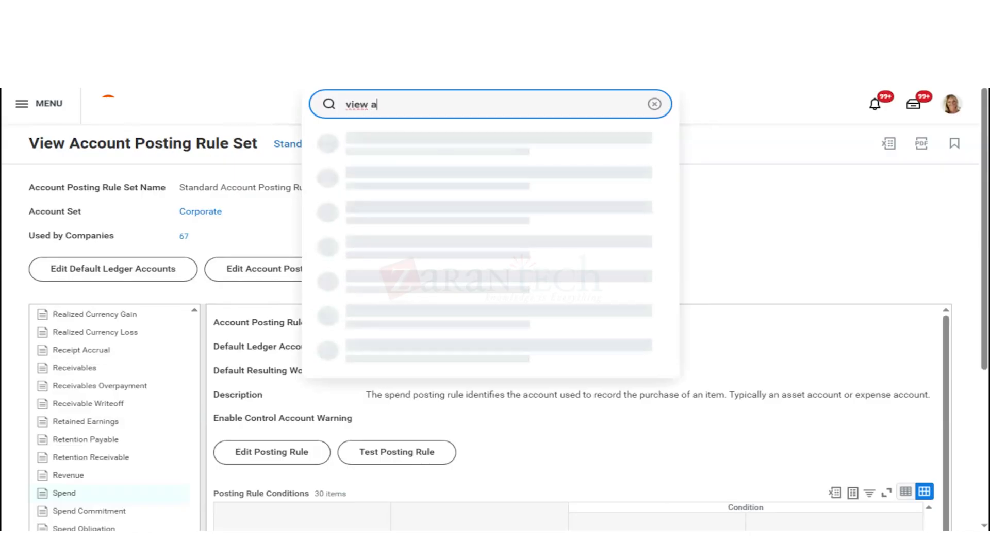
type("sset book")
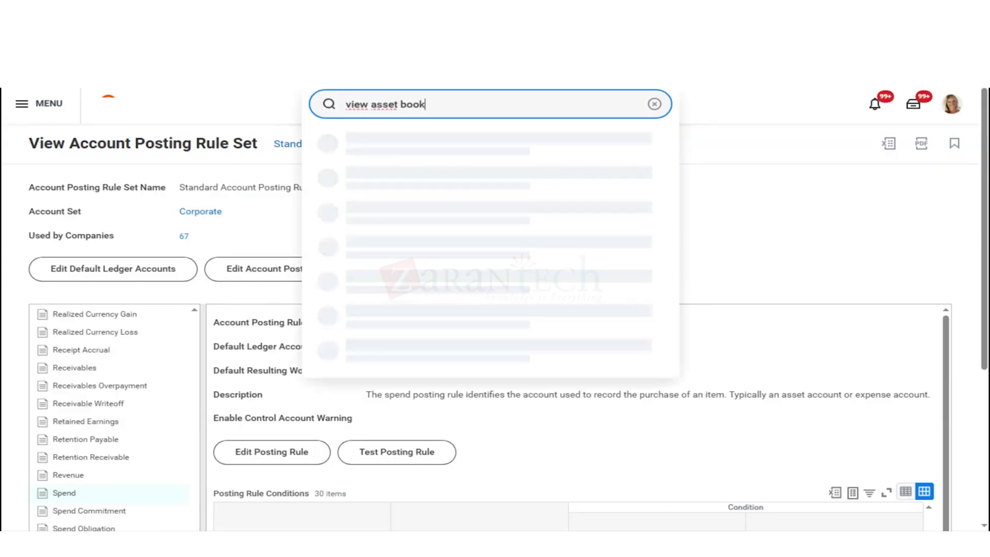
key("Down")
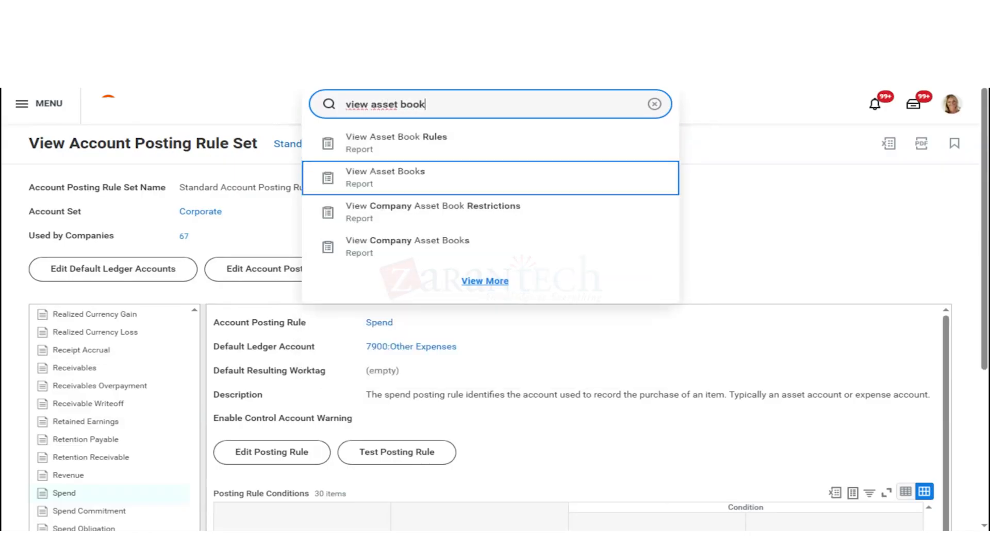
key("Return")
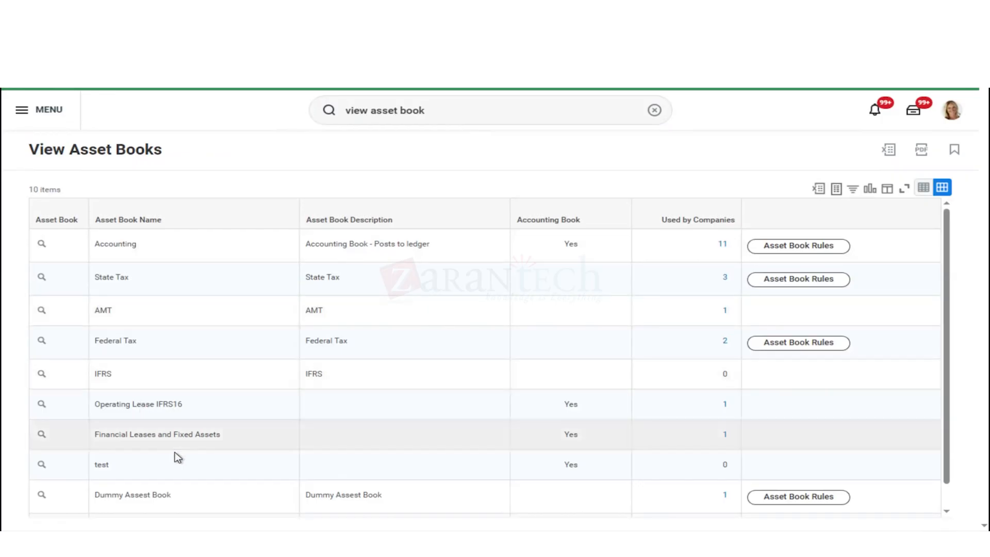
scroll(178, 457, "down", 1)
scroll(177, 457, "up", 1)
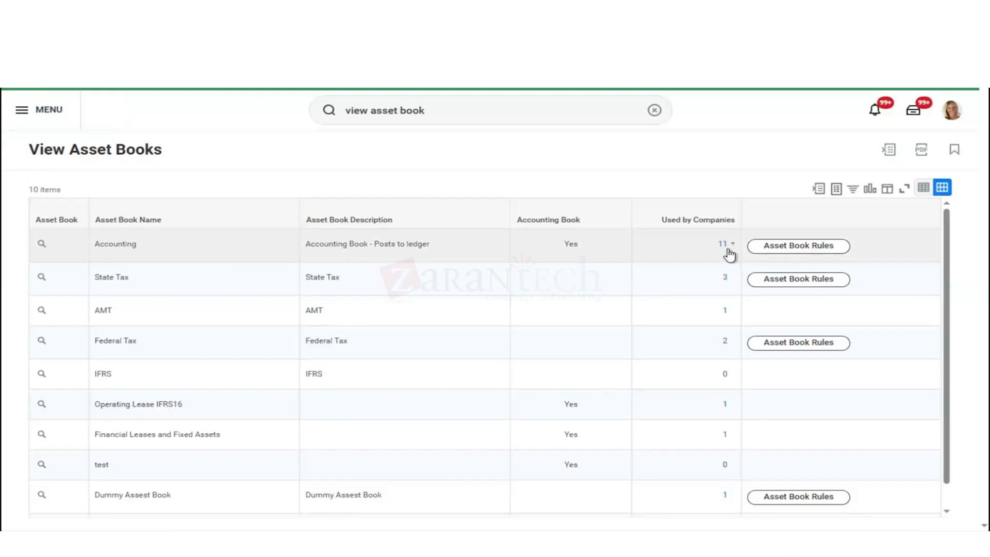
- Open the Accounting asset book's rules and review spend categories, companies, amount thresholds, accounting treatments and depreciation profiles
left_click(788, 248)
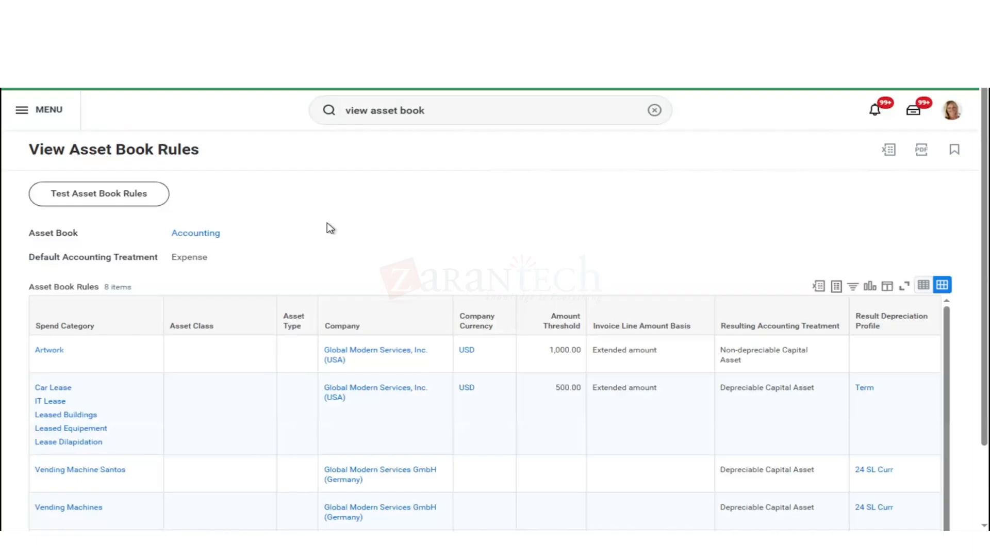
scroll(328, 225, "down", 2)
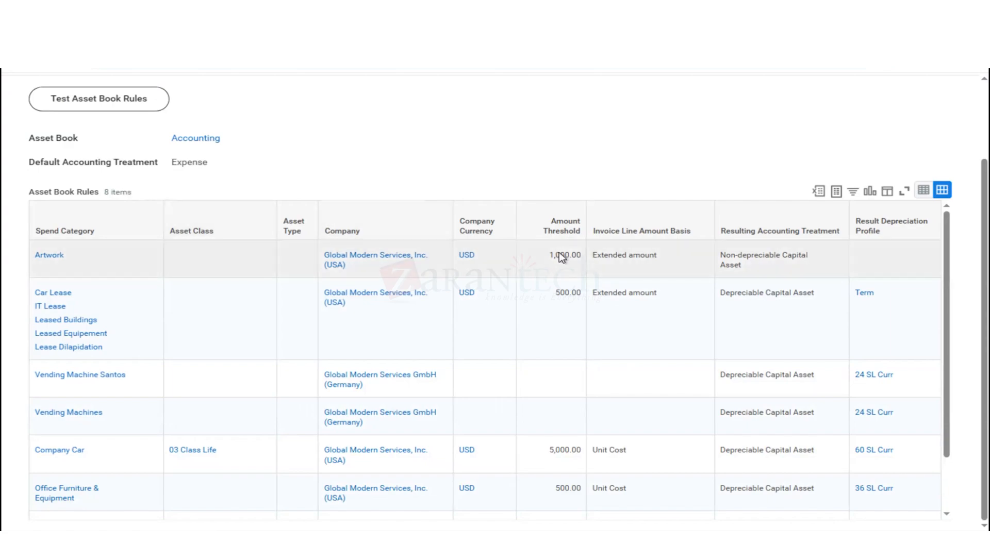
mouse_move(562, 257)
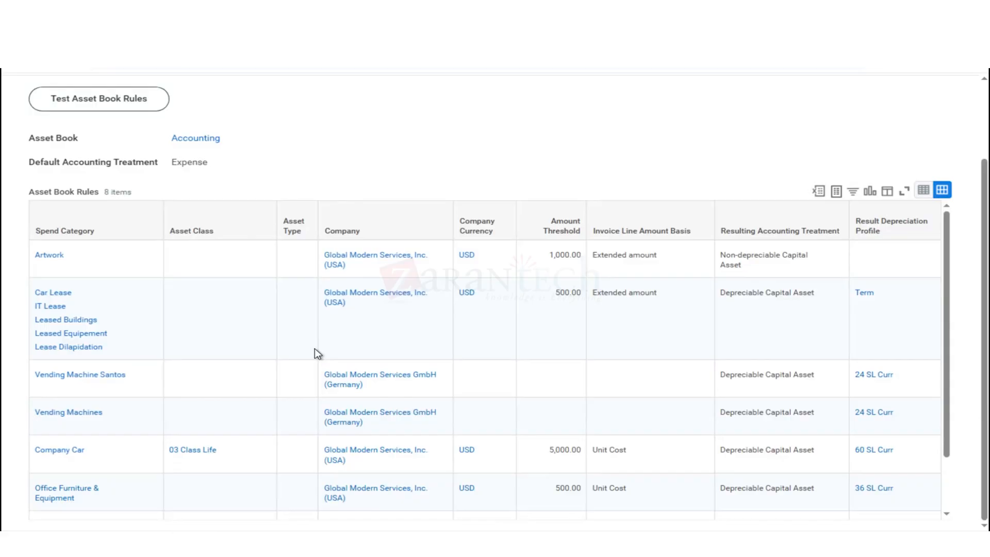
left_click(77, 250)
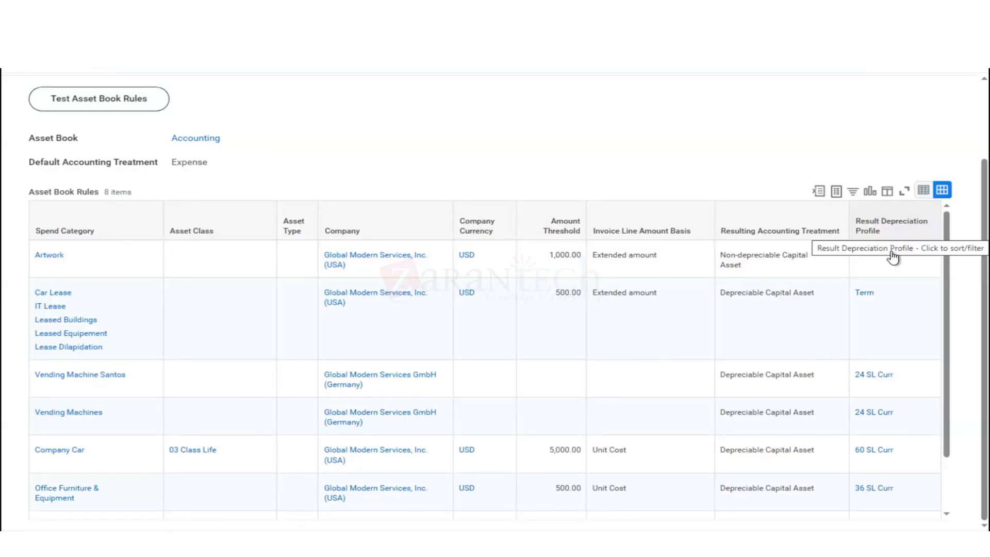
mouse_move(883, 302)
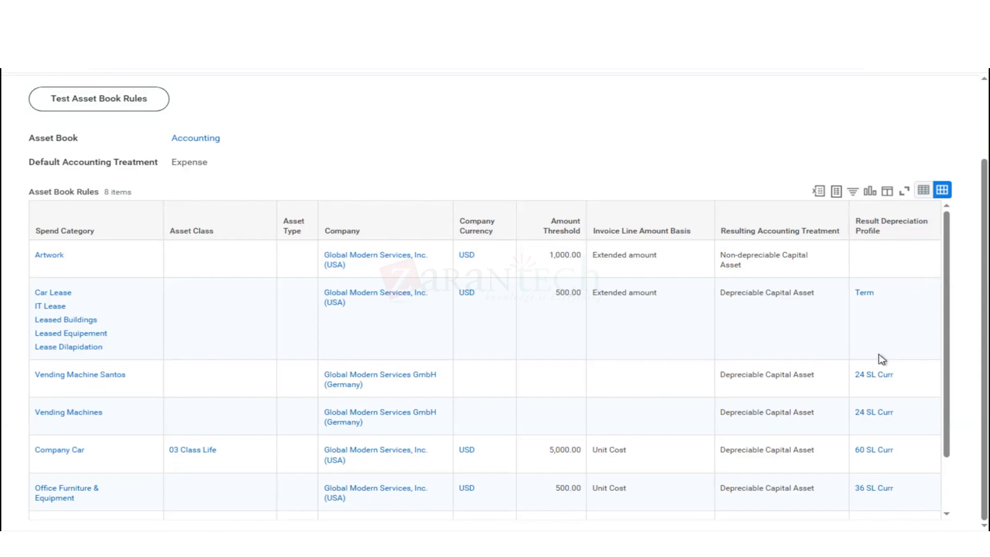
mouse_move(870, 379)
scroll(952, 393, "down", 3)
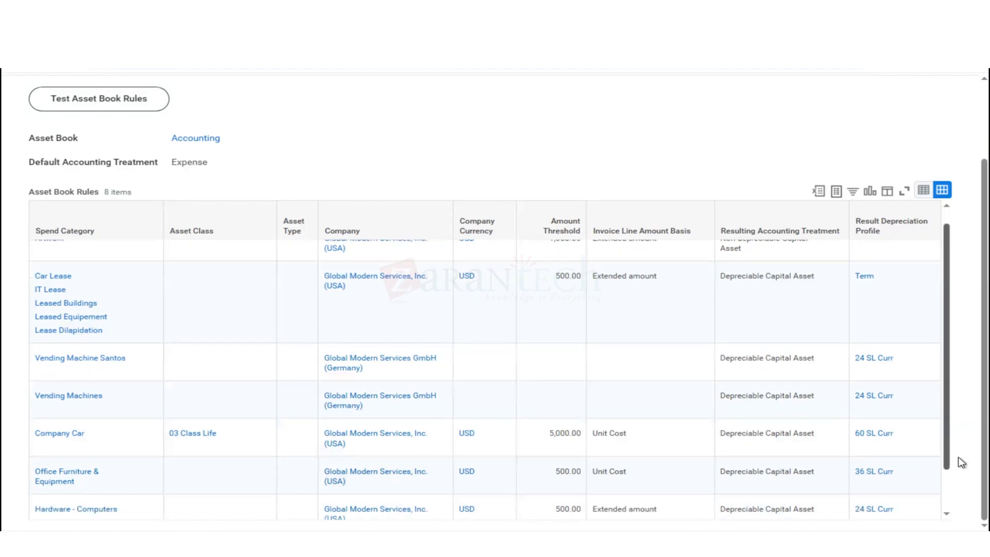
scroll(948, 369, "up", 3)
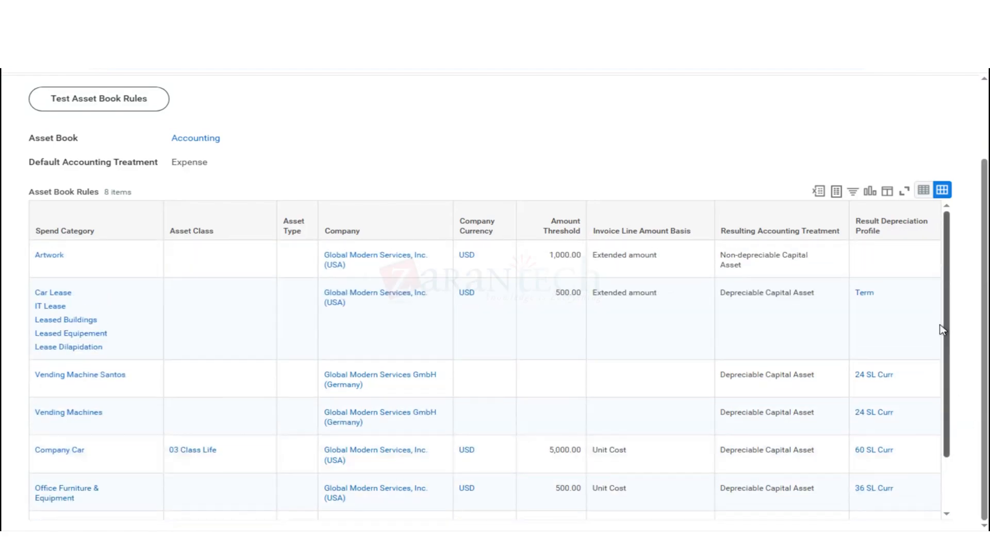
- Open the Term depreciation profile from the lease categories' asset book rule in a new browser tab and review its depreciation settings
right_click(868, 294)
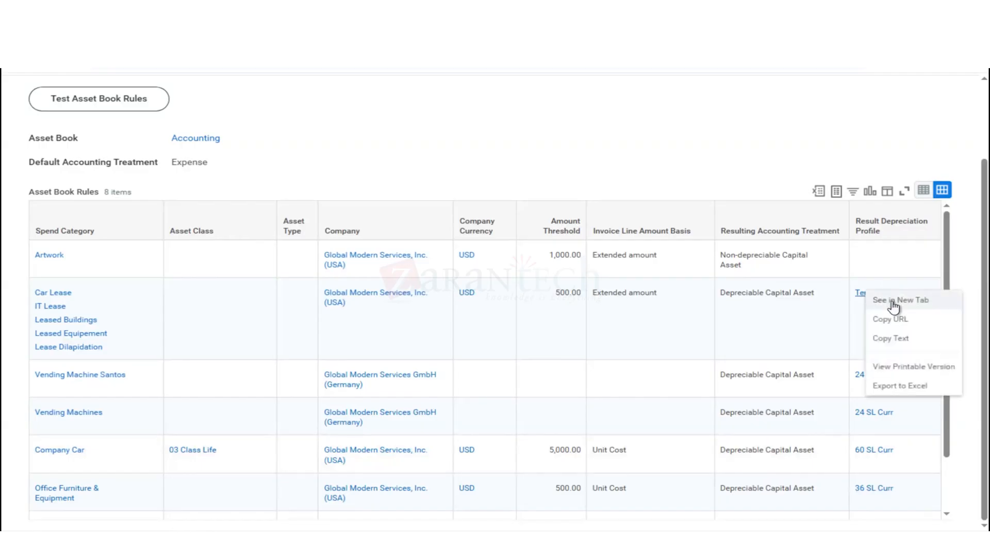
left_click(891, 302)
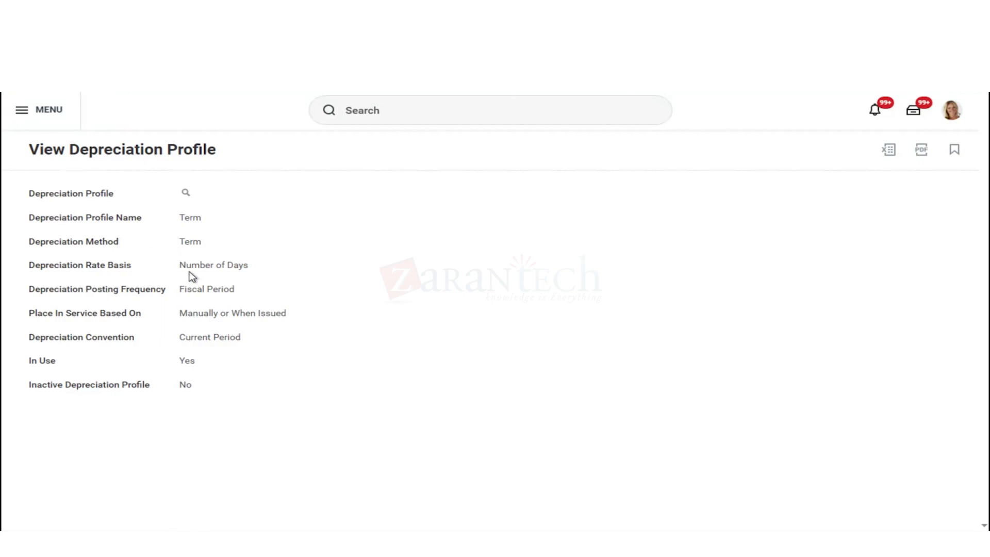
mouse_move(202, 277)
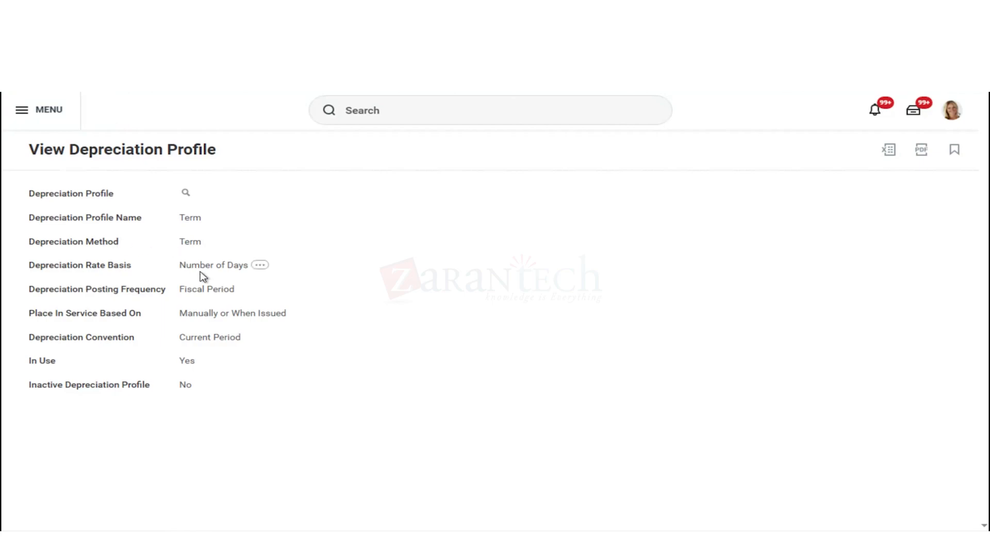
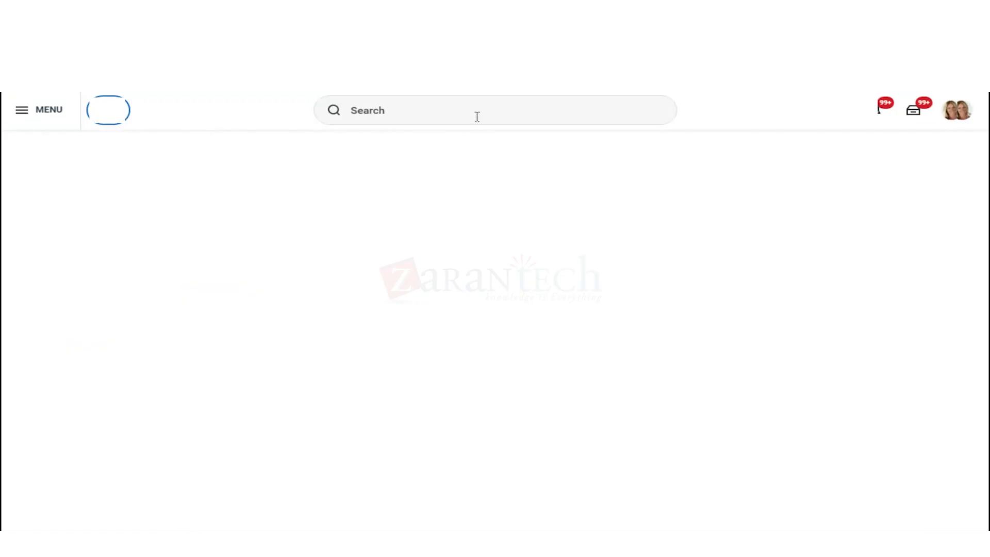
- Review the Spend posting rule's conditions in the Standard Account Posting Rule Set that uses the Standard account set
left_click(476, 114)
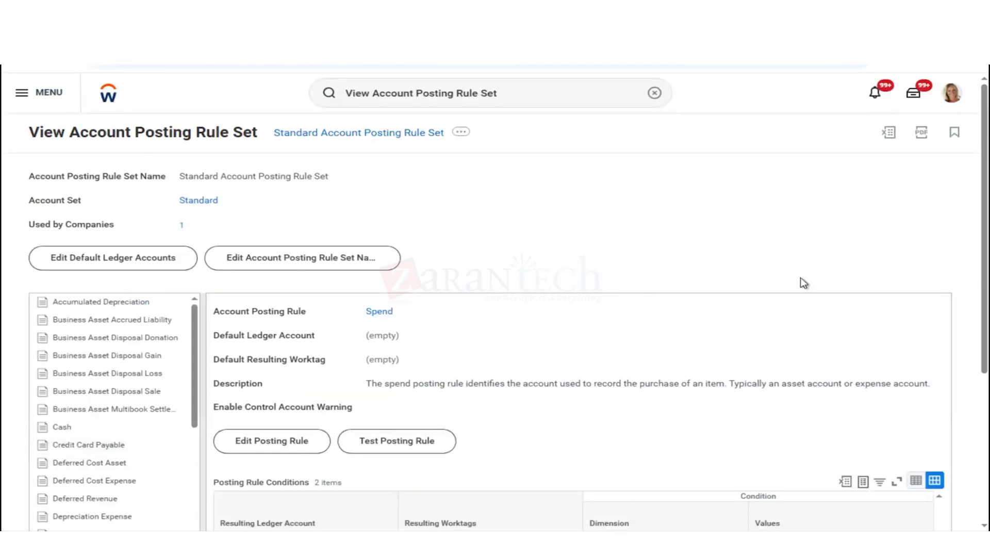
scroll(977, 343, "down", 4)
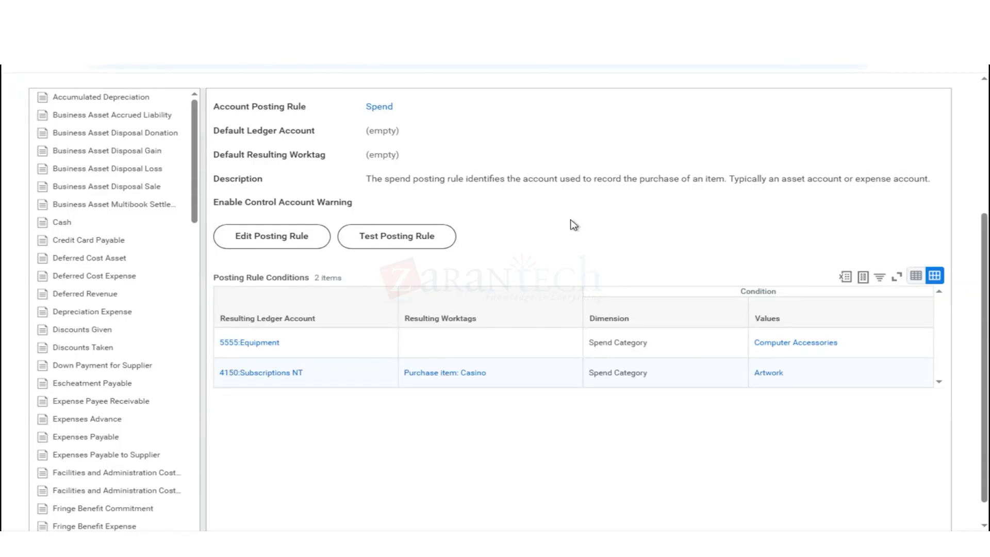
scroll(571, 224, "up", 4)
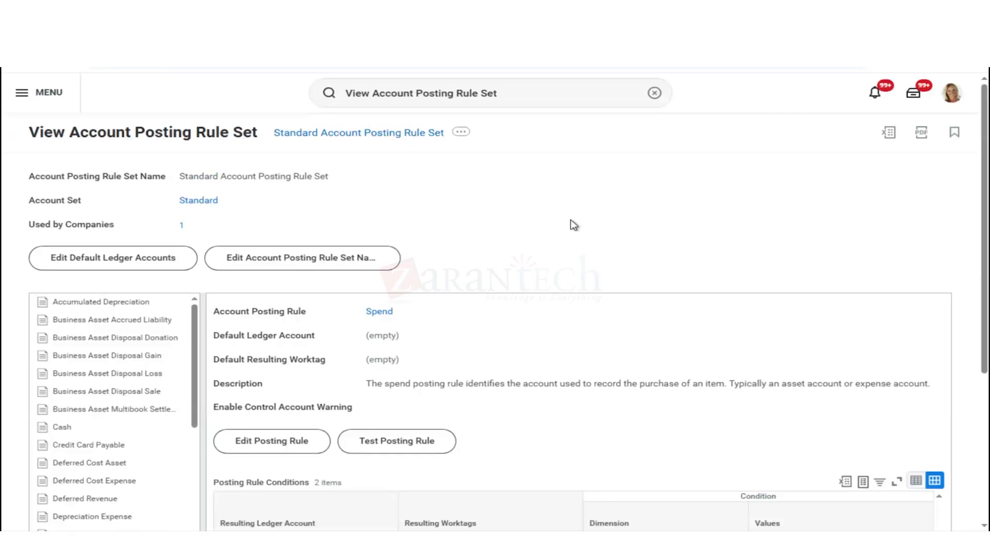